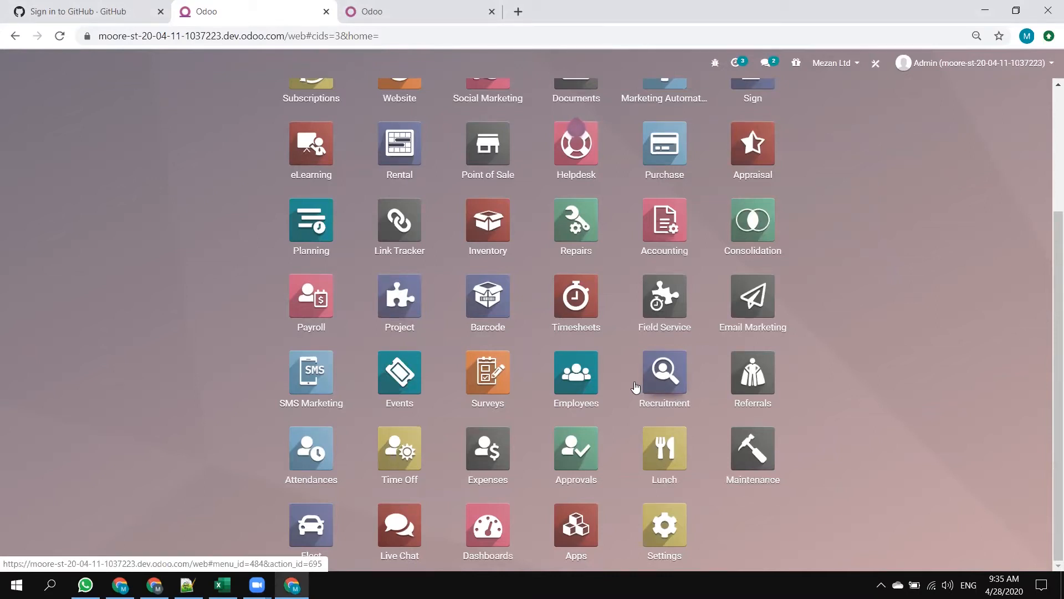
Open the eLearning app.
{"action": "left_click", "coordinate": [310, 156]}
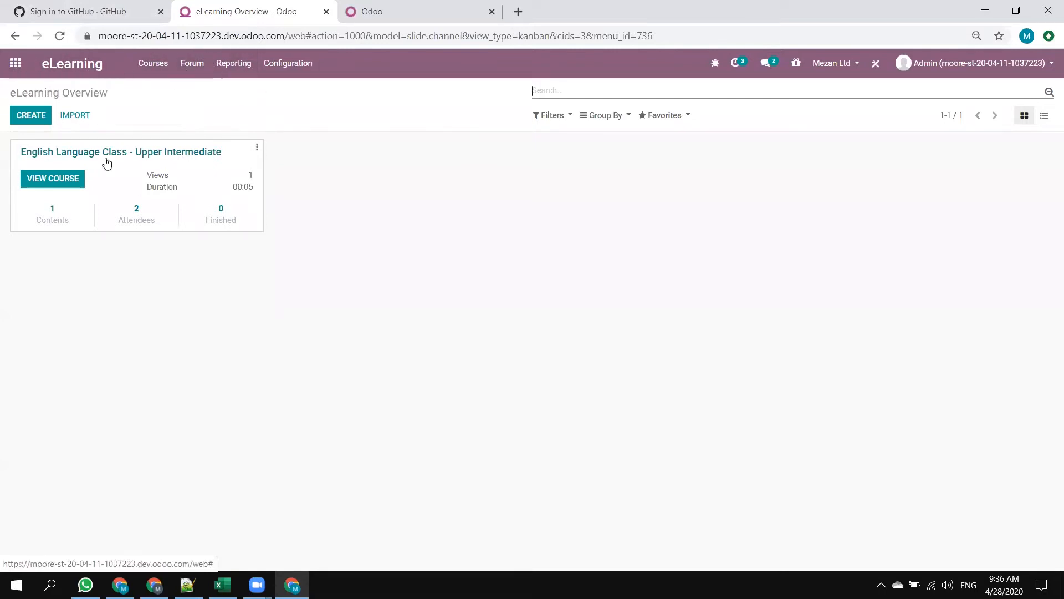
{"action": "left_click", "coordinate": [148, 65]}
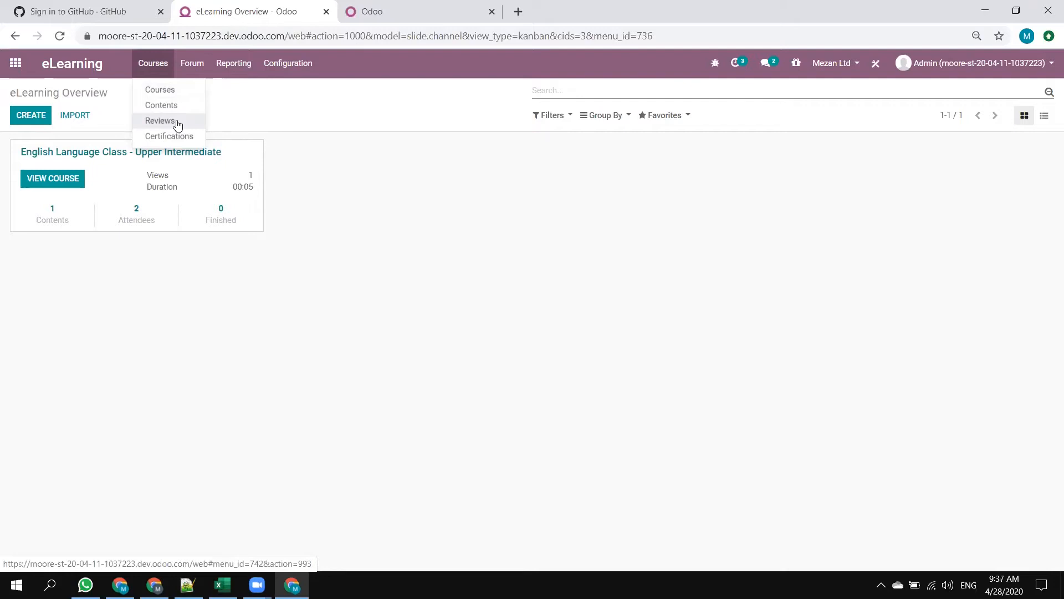
{"action": "left_click", "coordinate": [192, 62]}
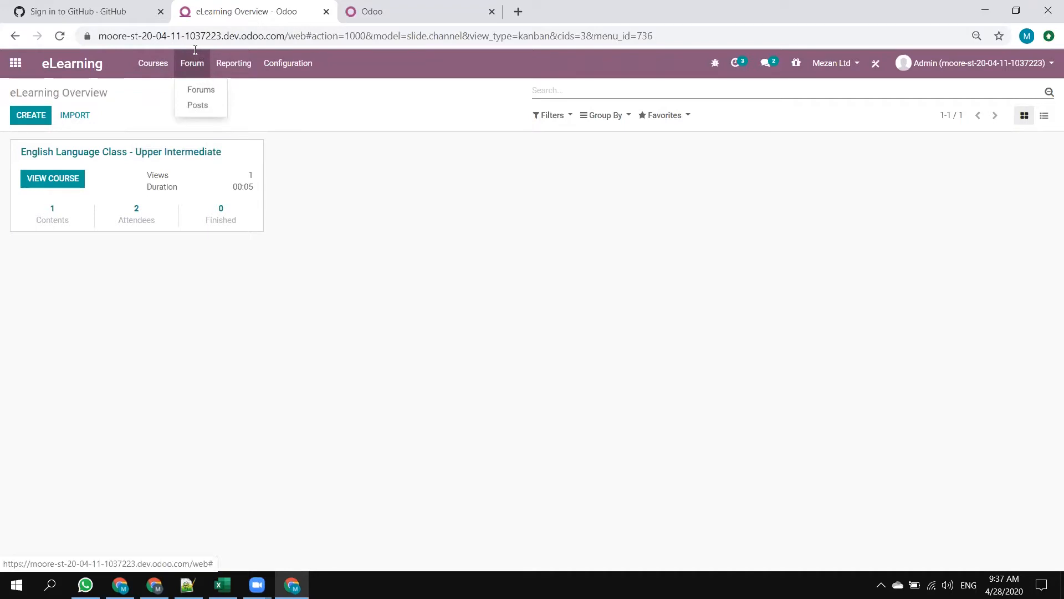
{"action": "left_click", "coordinate": [151, 55]}
{"action": "left_click", "coordinate": [192, 62]}
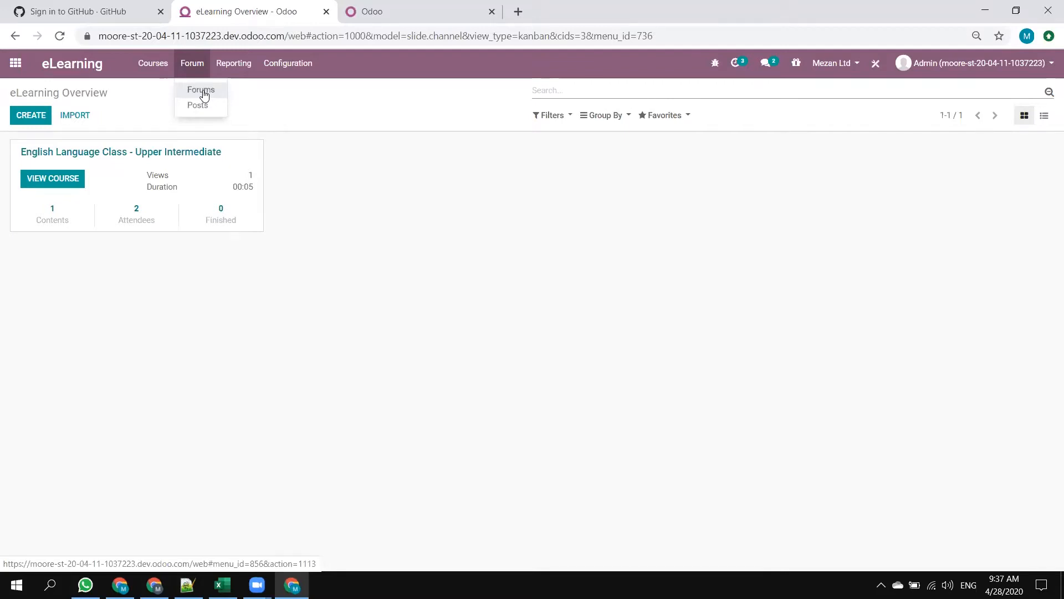
{"action": "left_click", "coordinate": [227, 64]}
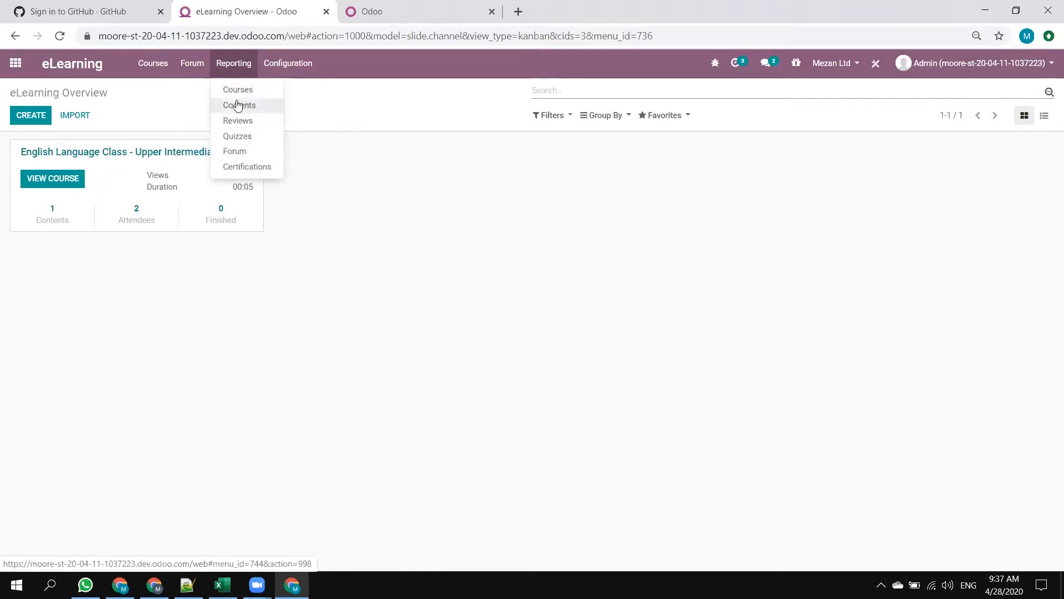
{"action": "mouse_move", "coordinate": [163, 66]}
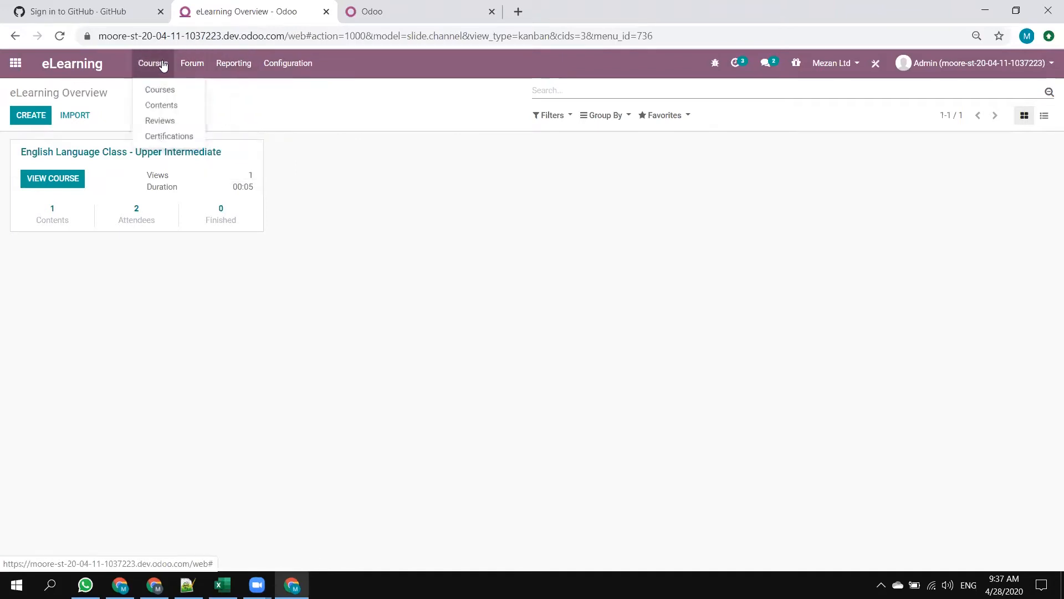
Enable the Sell on eCommerce option in the eLearning settings and save the settings.
{"action": "mouse_move", "coordinate": [293, 70]}
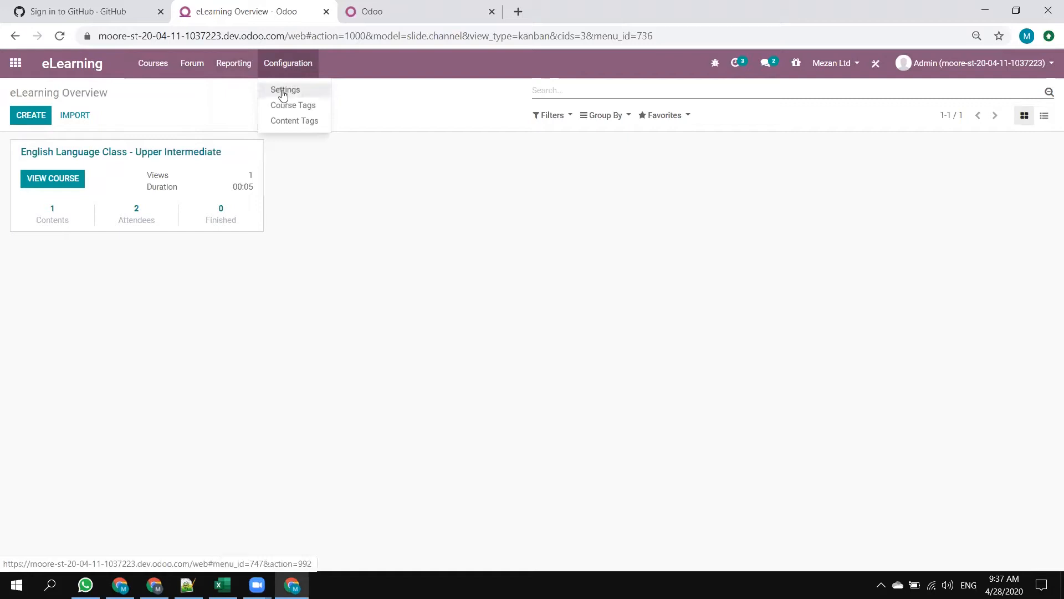
{"action": "left_click", "coordinate": [290, 90]}
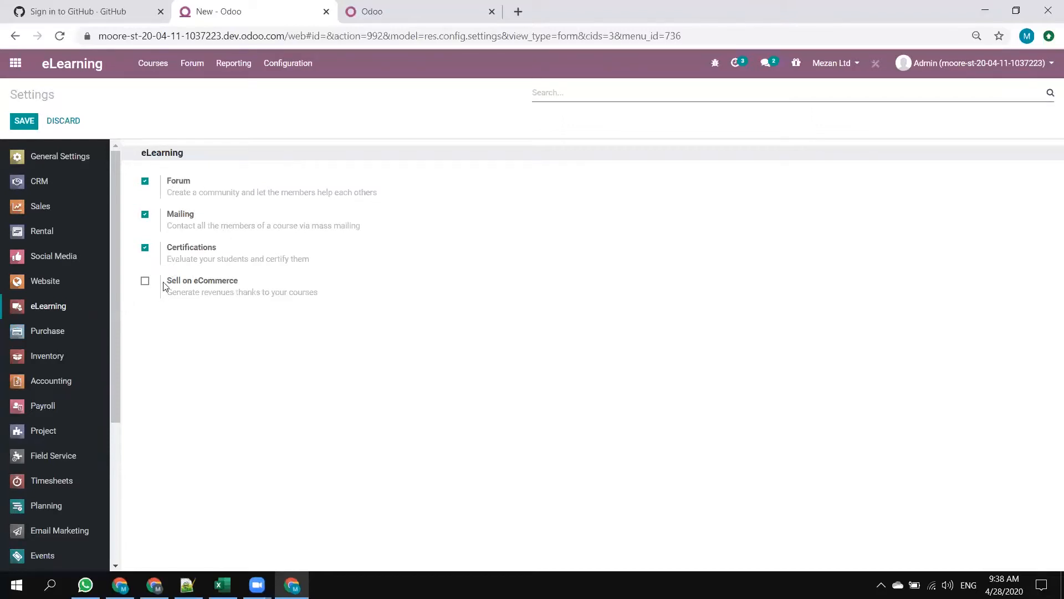
{"action": "left_click_drag", "start_coordinate": [240, 291], "coordinate": [241, 275]}
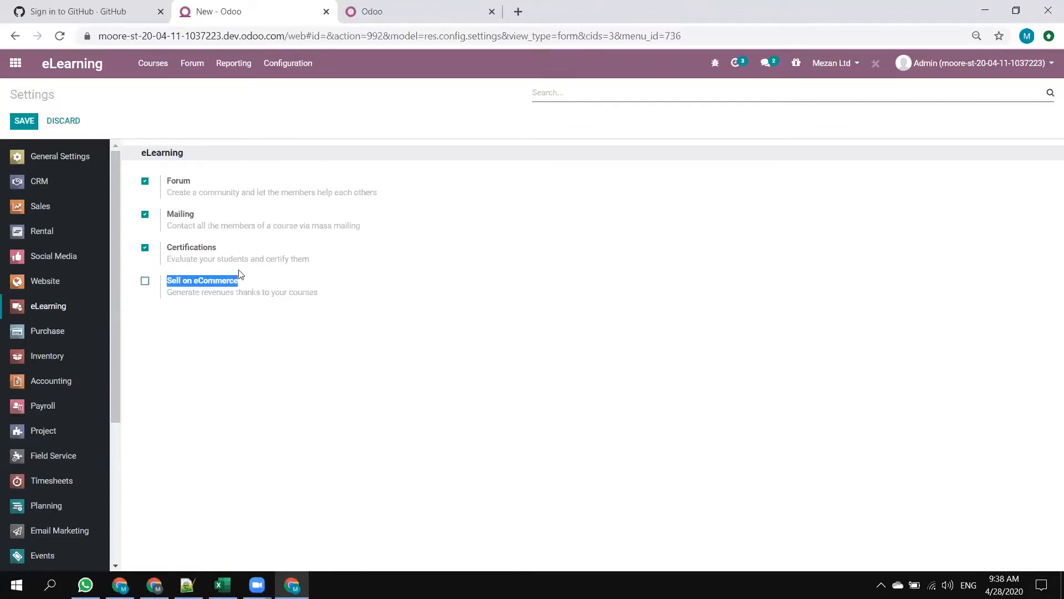
{"action": "left_click", "coordinate": [143, 283]}
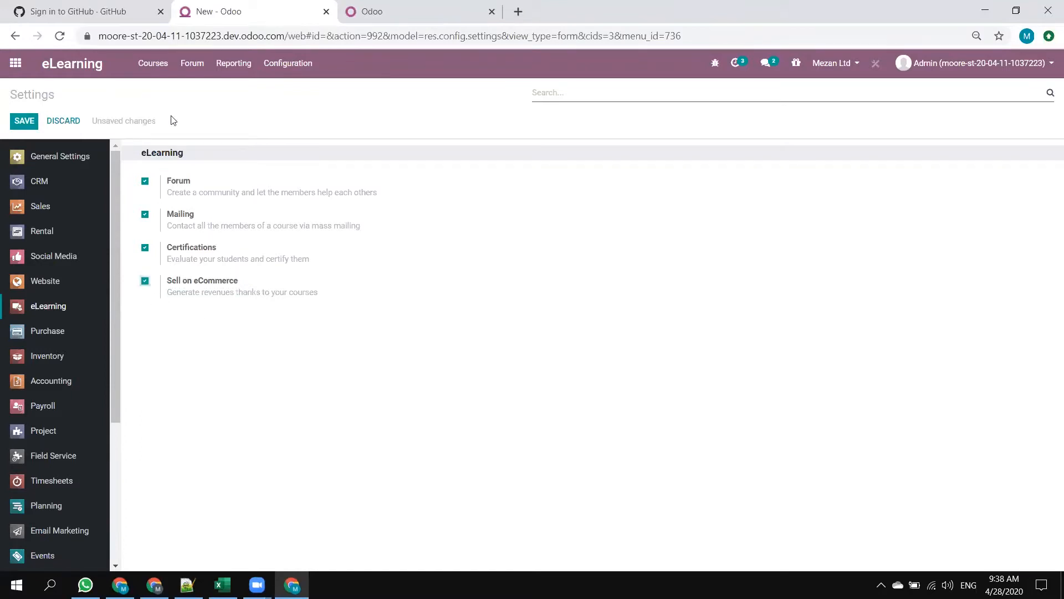
{"action": "left_click", "coordinate": [27, 119]}
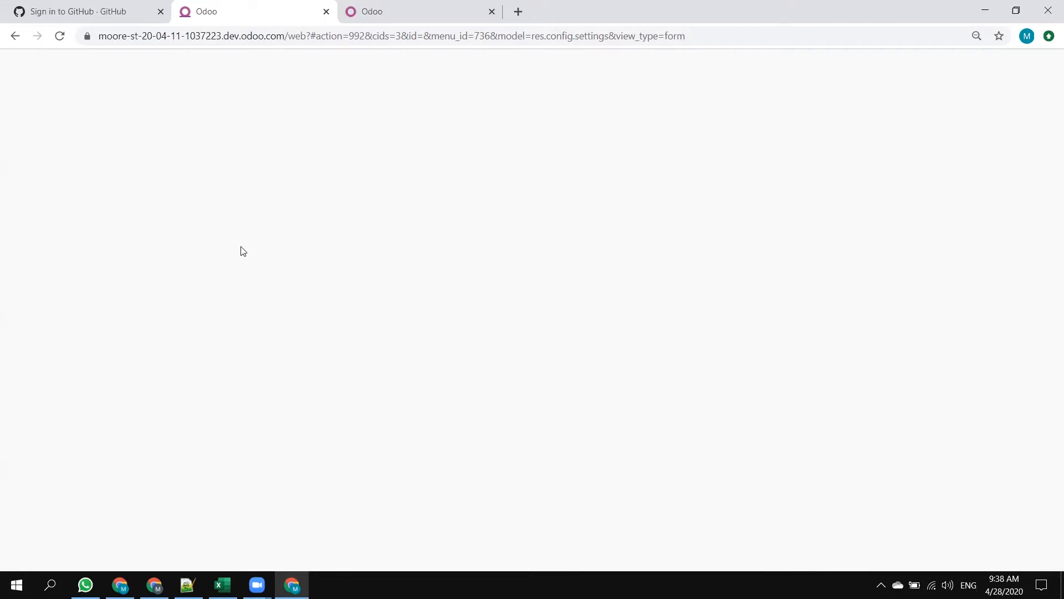
Return to the course overview and start a new course titled "Java Course".
{"action": "left_click", "coordinate": [154, 66]}
{"action": "left_click", "coordinate": [158, 89]}
{"action": "left_click", "coordinate": [148, 64]}
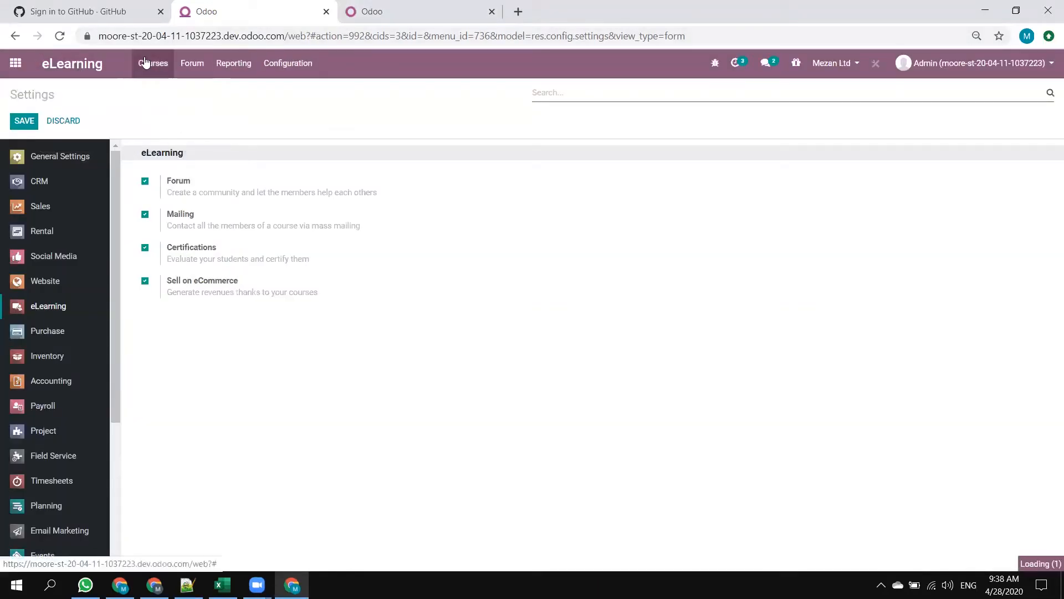
{"action": "left_click", "coordinate": [405, 332]}
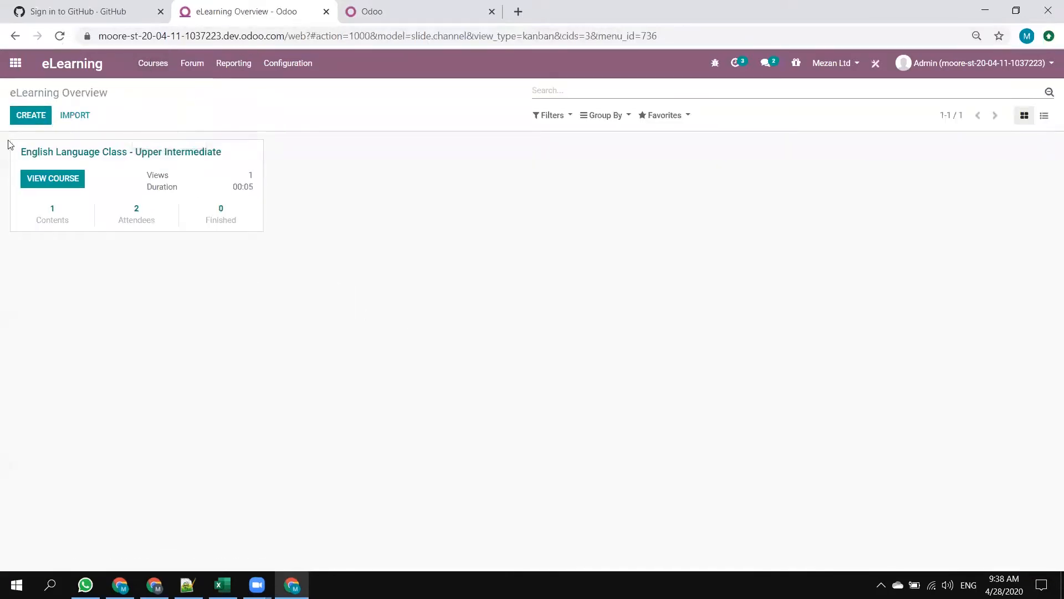
{"action": "left_click", "coordinate": [32, 116]}
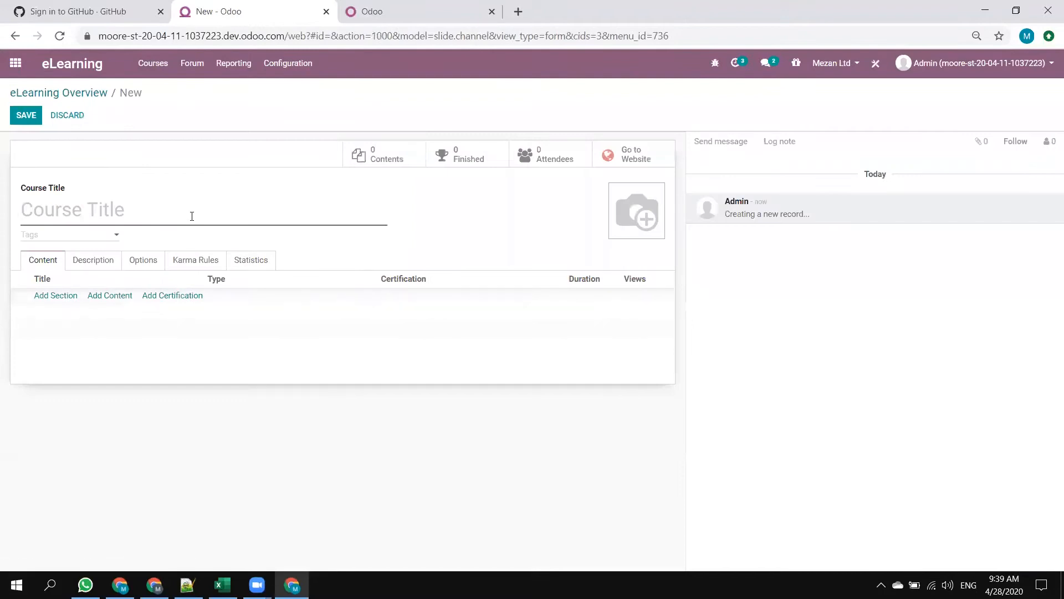
{"action": "left_click", "coordinate": [182, 216]}
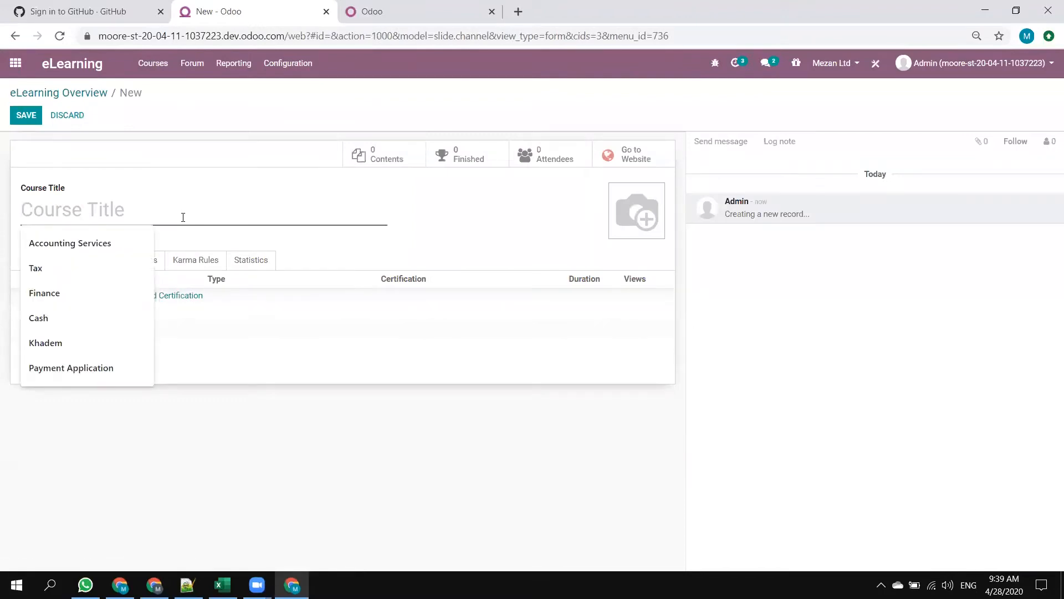
{"action": "type", "text": "Java "}
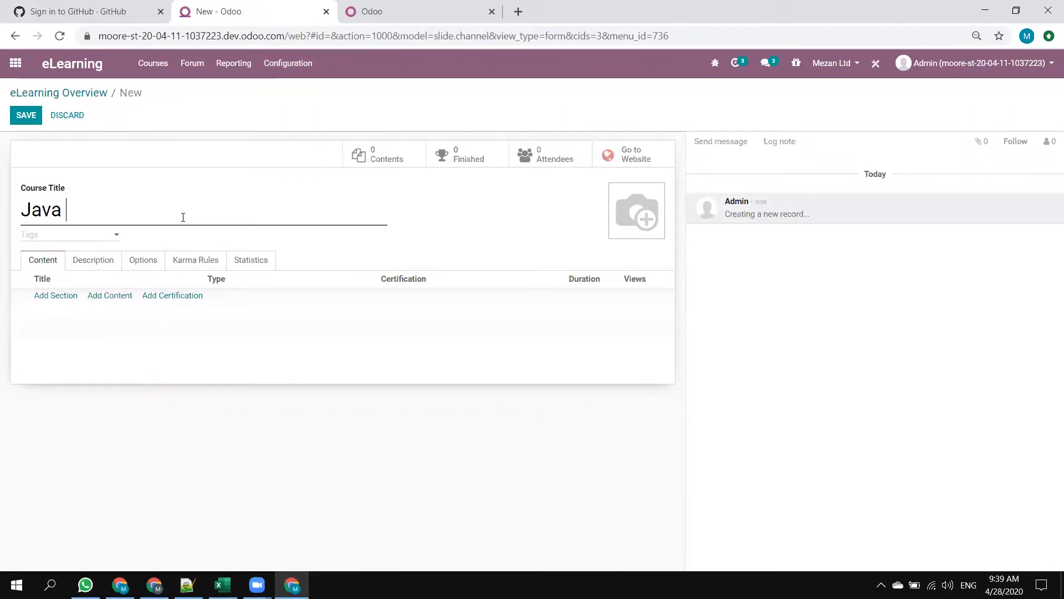
{"action": "type", "text": "Course"}
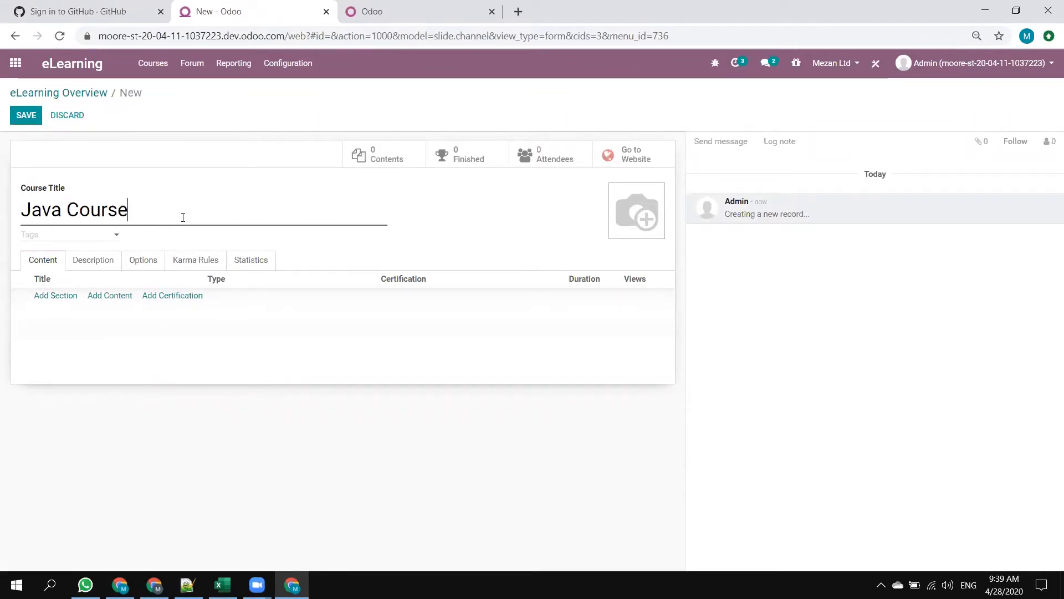
{"action": "left_click", "coordinate": [63, 236]}
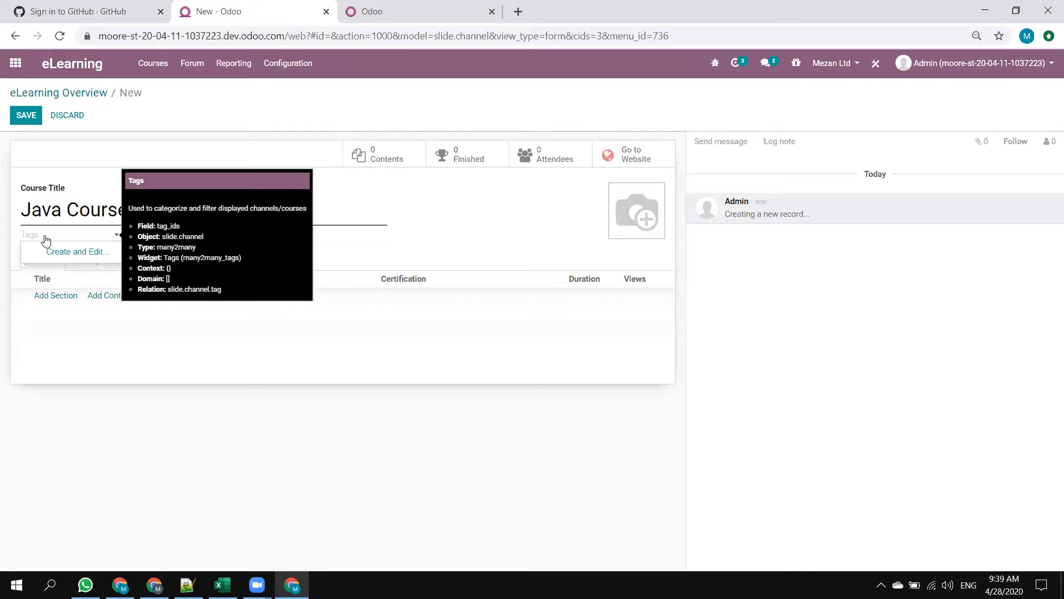
{"action": "type", "text": "Computer Languag"}
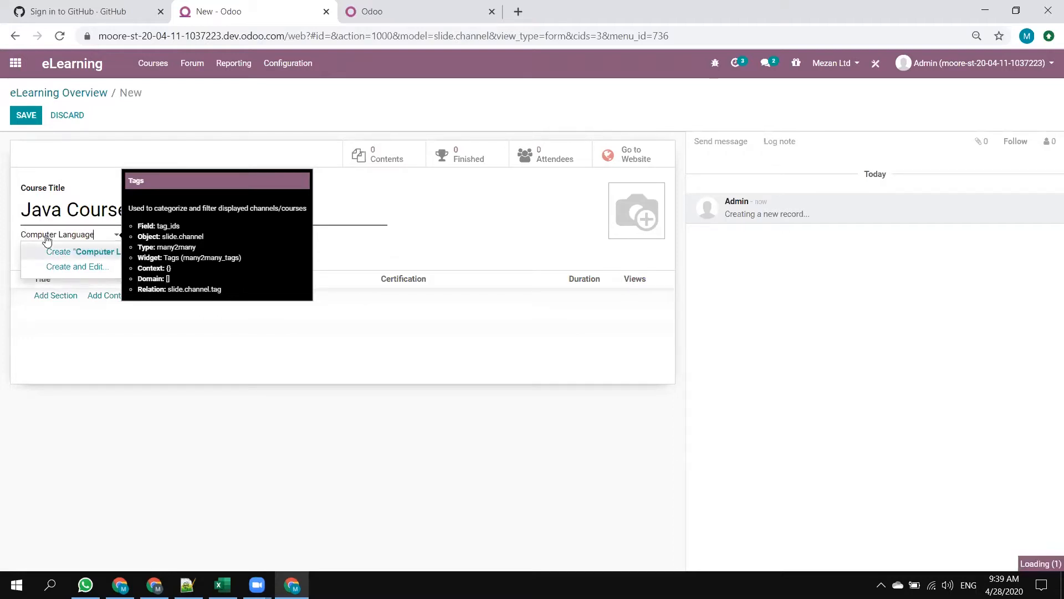
{"action": "type", "text": "e"}
{"action": "left_click", "coordinate": [89, 254]}
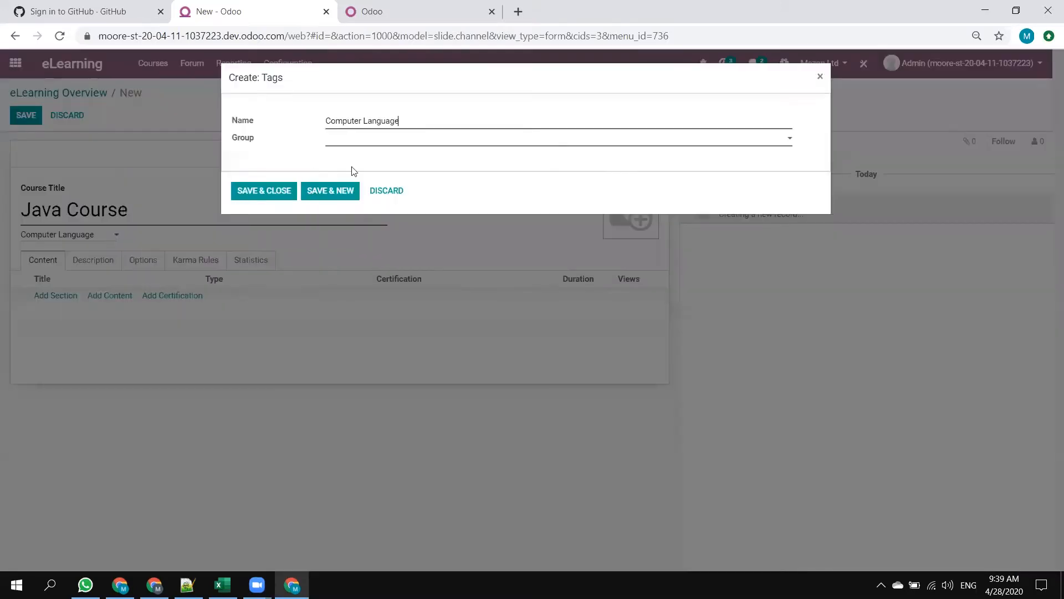
{"action": "left_click", "coordinate": [364, 142]}
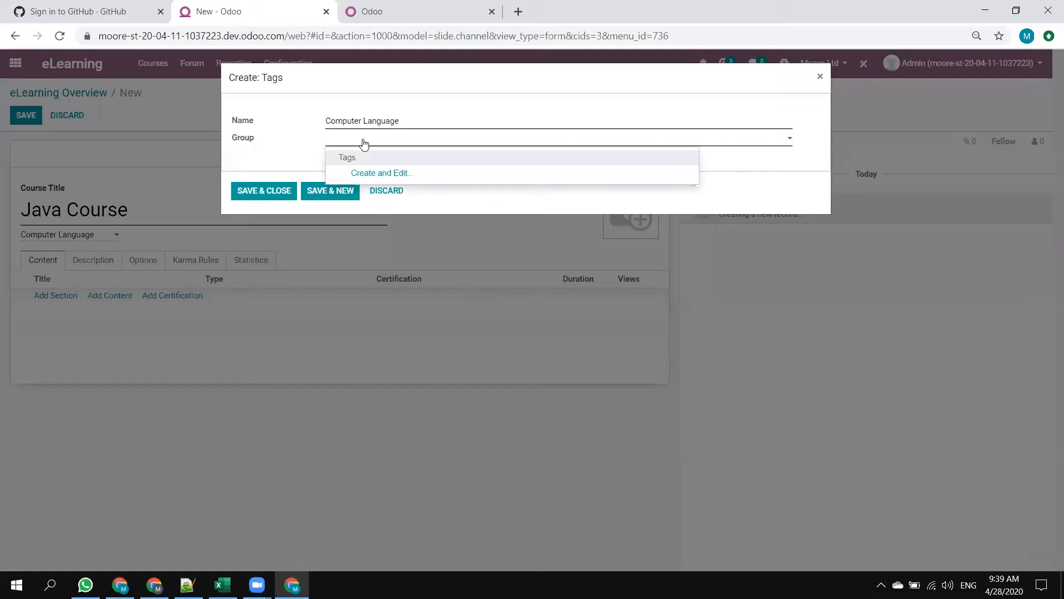
{"action": "left_click", "coordinate": [262, 147]}
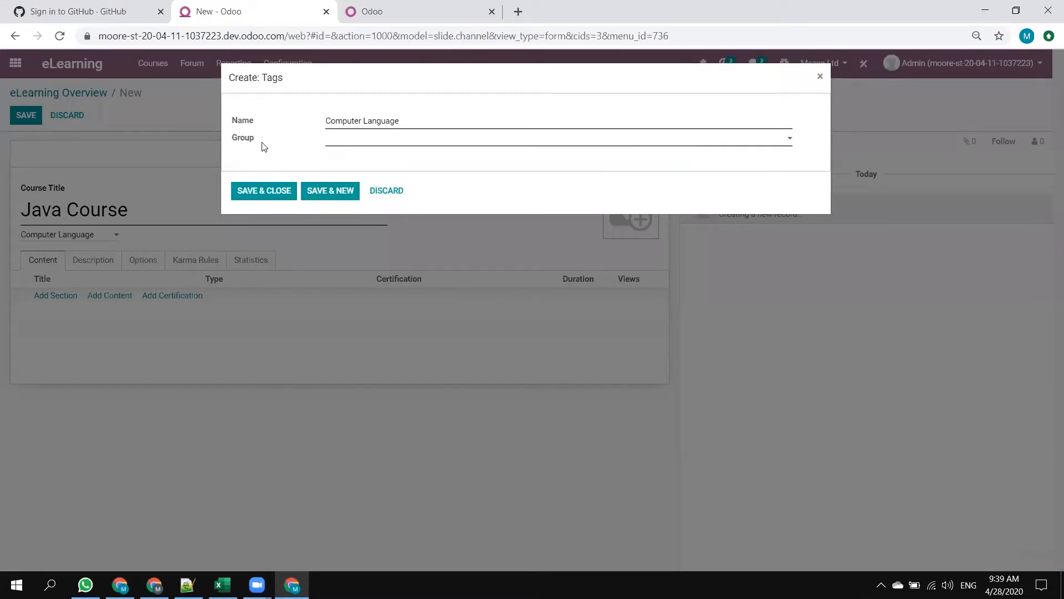
{"action": "left_click", "coordinate": [386, 190]}
Create the tag "Computer Language" for the Java Course and assign it to a new tag group named "Computers".
{"action": "left_click", "coordinate": [105, 238]}
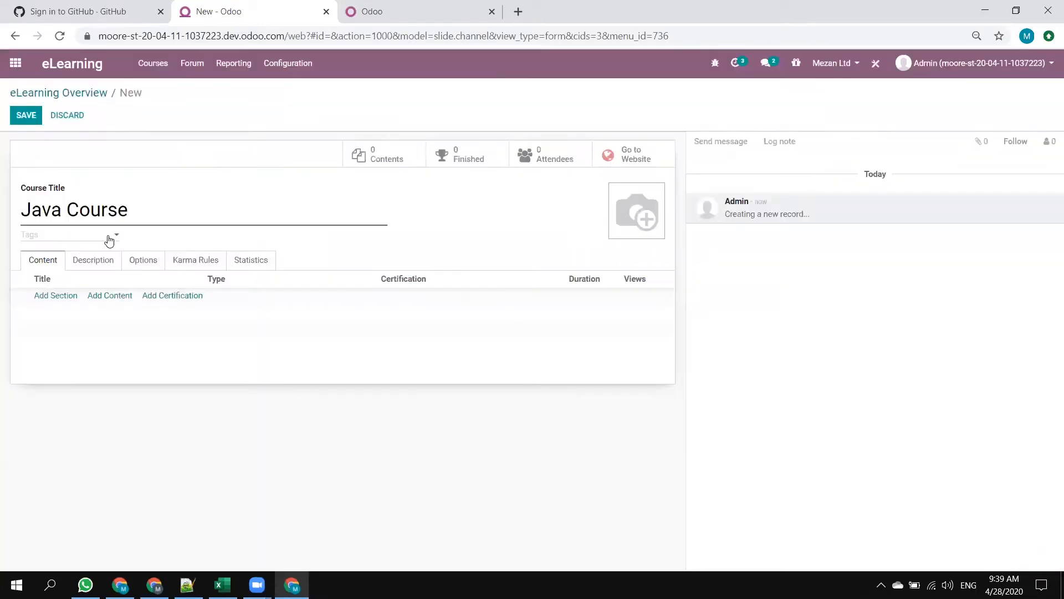
{"action": "left_click", "coordinate": [68, 253]}
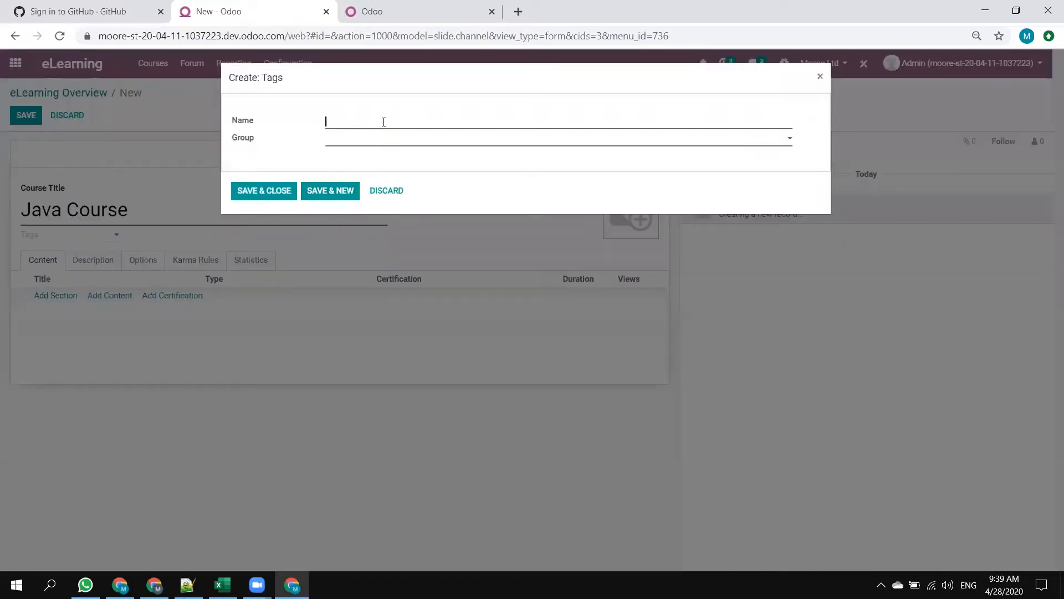
{"action": "type", "text": "Comp"}
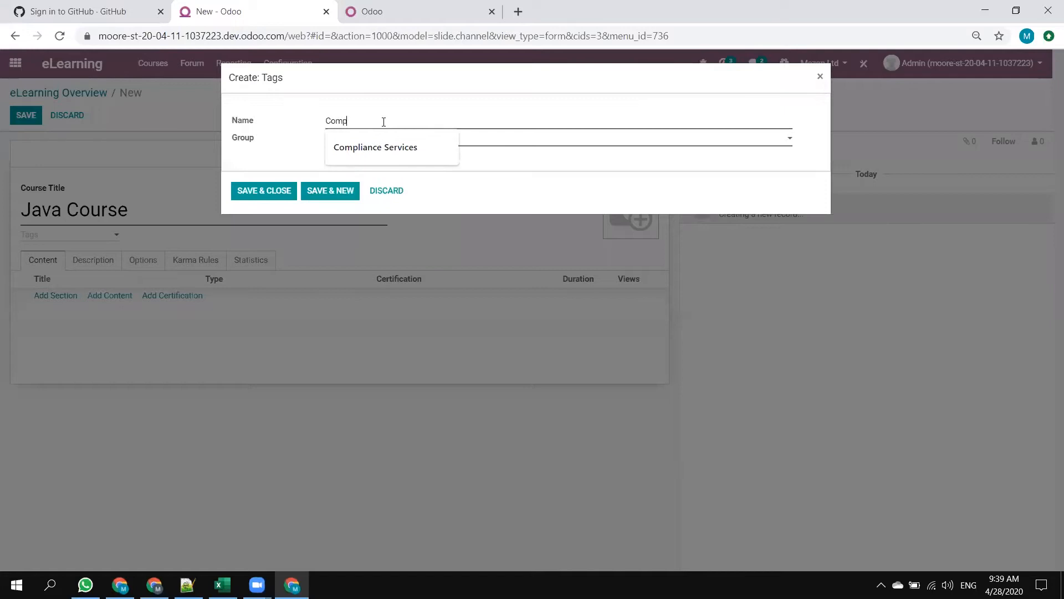
{"action": "type", "text": "uter Language"}
{"action": "left_click", "coordinate": [363, 141]}
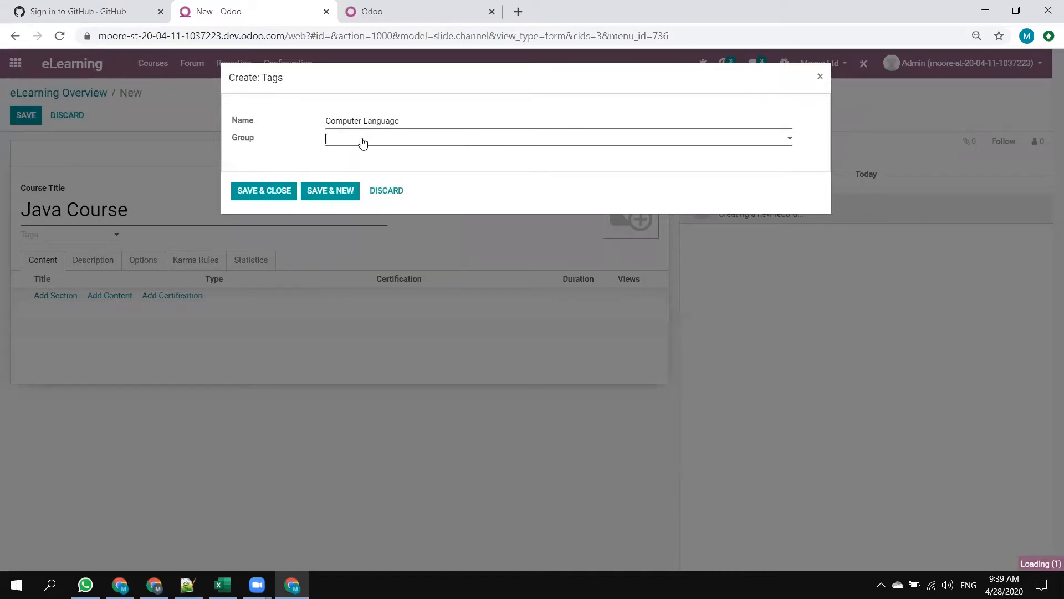
{"action": "left_click", "coordinate": [366, 177]}
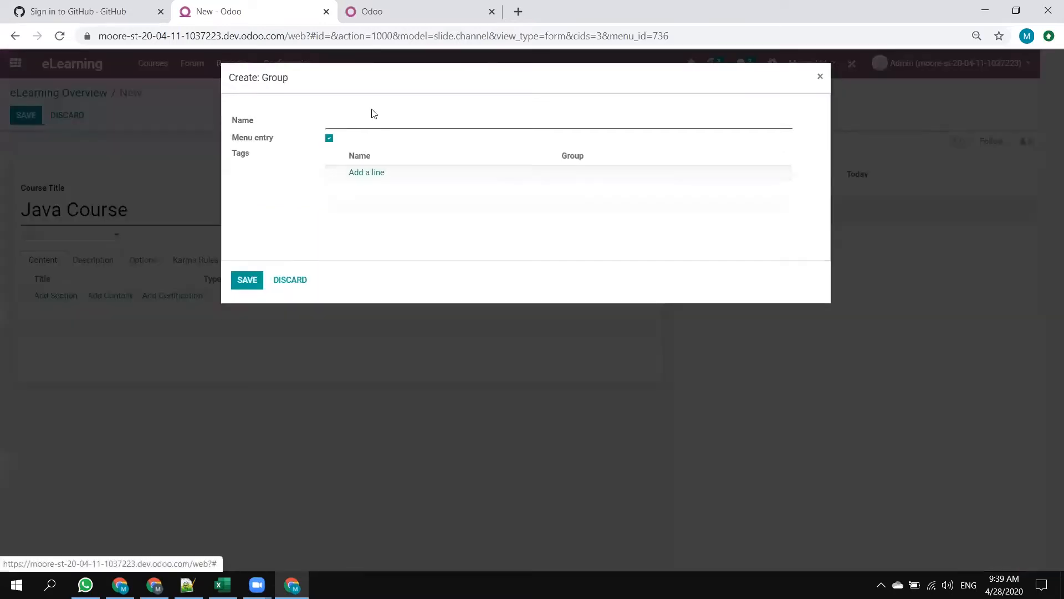
{"action": "type", "text": "Computers"}
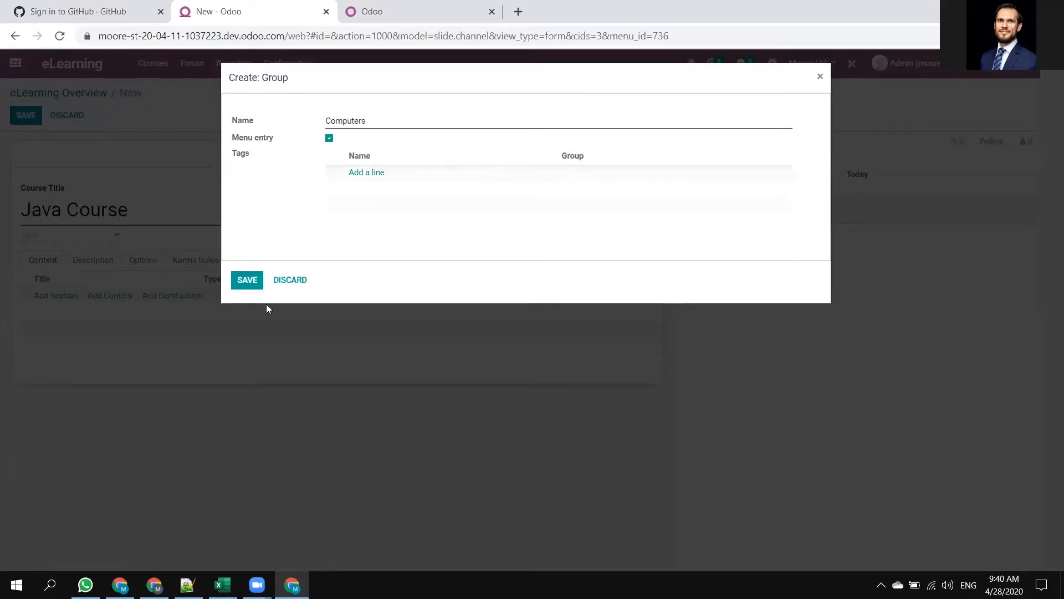
{"action": "left_click", "coordinate": [247, 280]}
{"action": "left_click", "coordinate": [259, 201]}
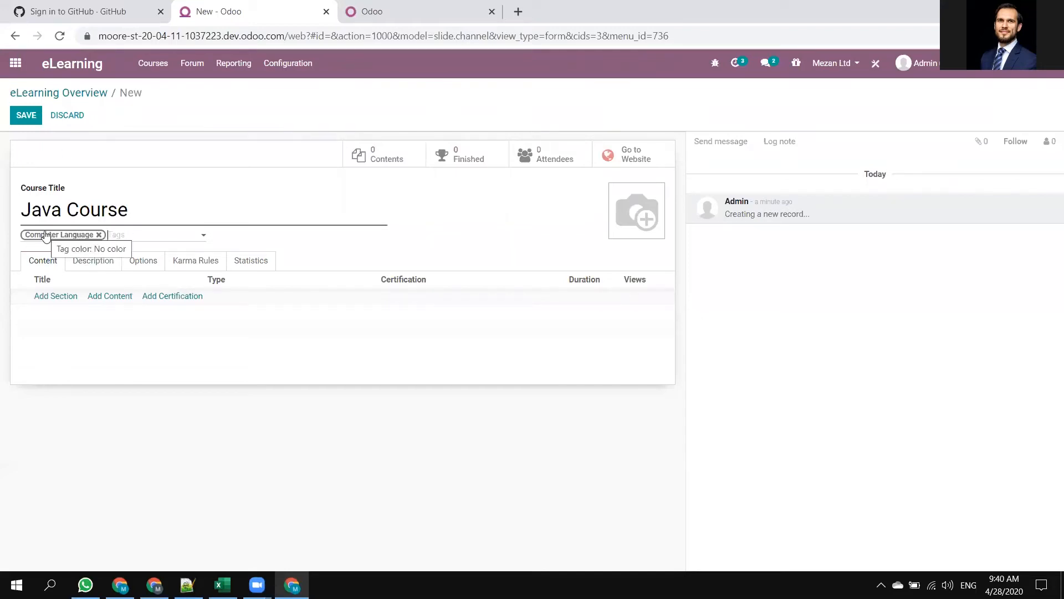
Save the Java Course and add a content section titled "Learning the Basics".
{"action": "mouse_move", "coordinate": [46, 237]}
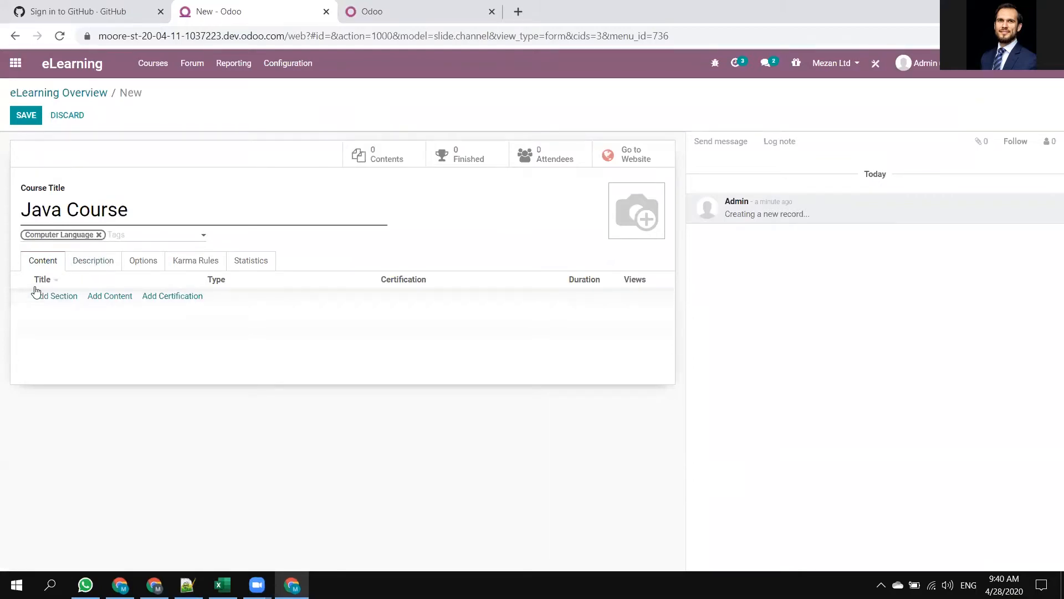
{"action": "left_click", "coordinate": [24, 116]}
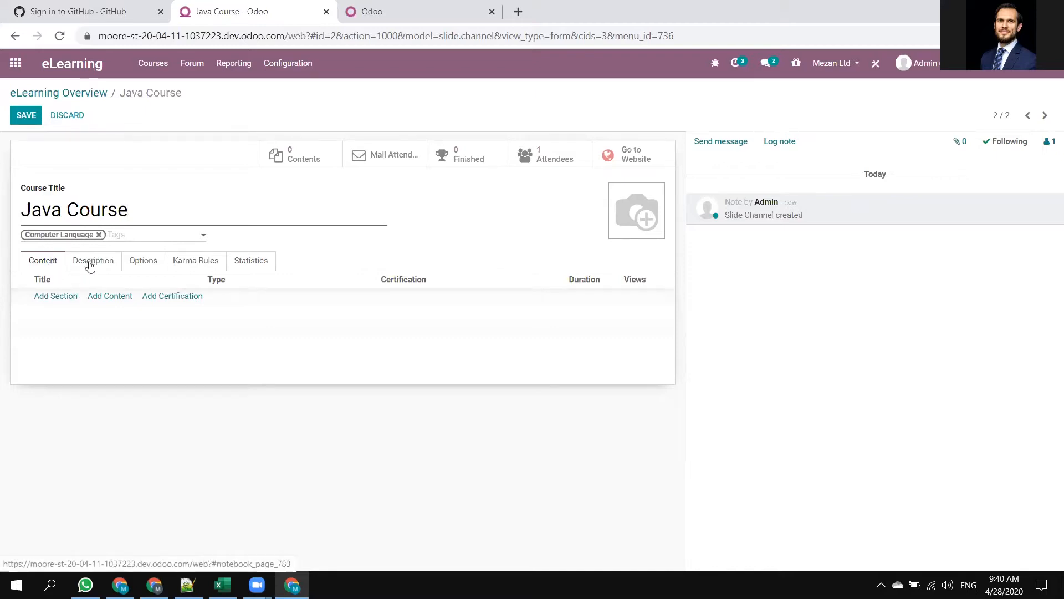
{"action": "left_click", "coordinate": [55, 296]}
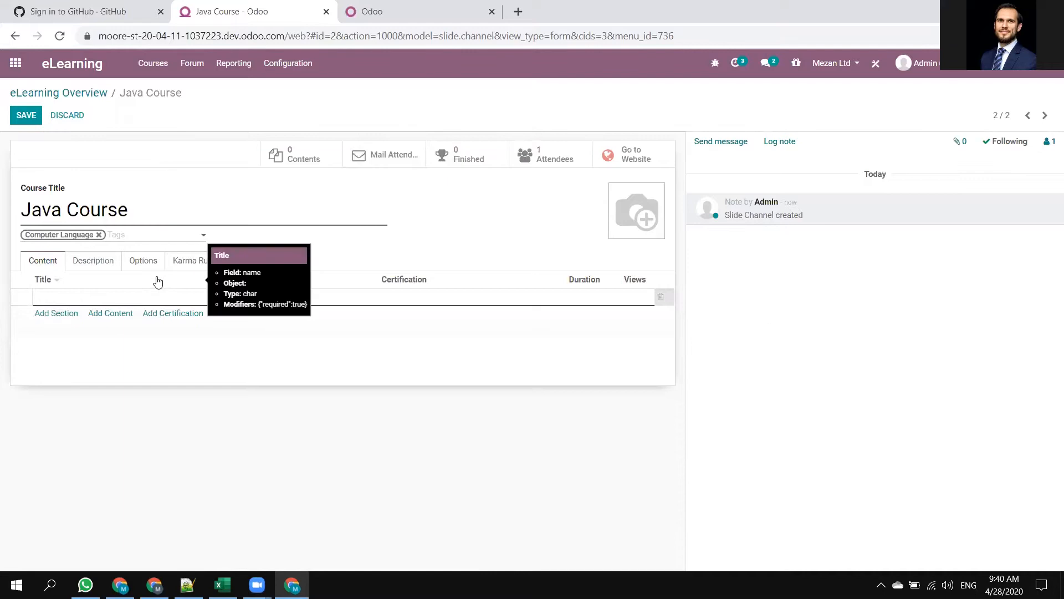
{"action": "type", "text": "Learning the Basics"}
{"action": "left_click", "coordinate": [88, 333]}
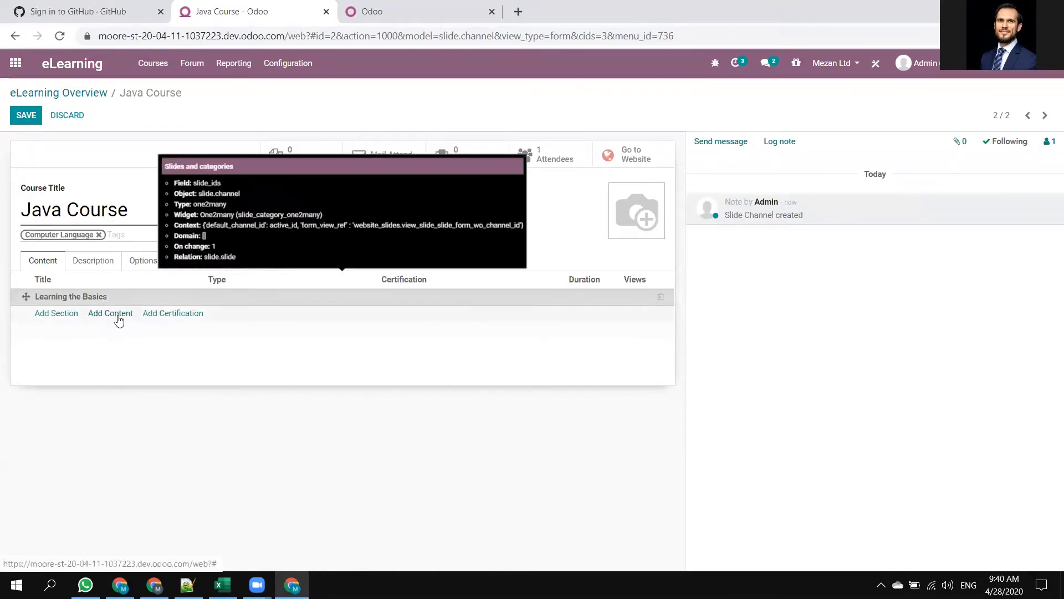
Start a new content item in the Java Course and enter "If Loop" as its content title.
{"action": "left_click", "coordinate": [111, 313]}
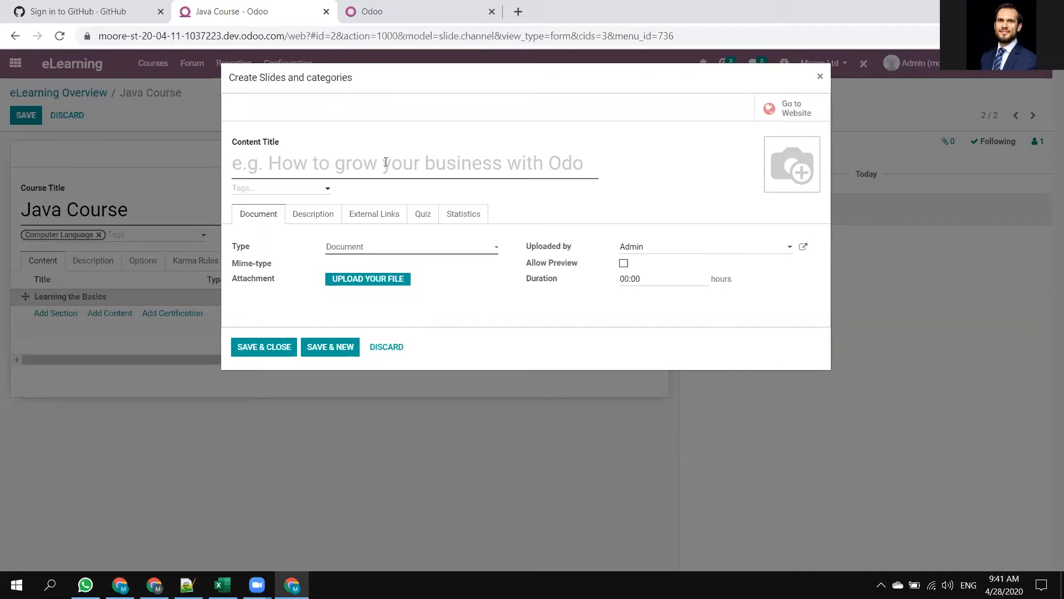
{"action": "left_click", "coordinate": [337, 165]}
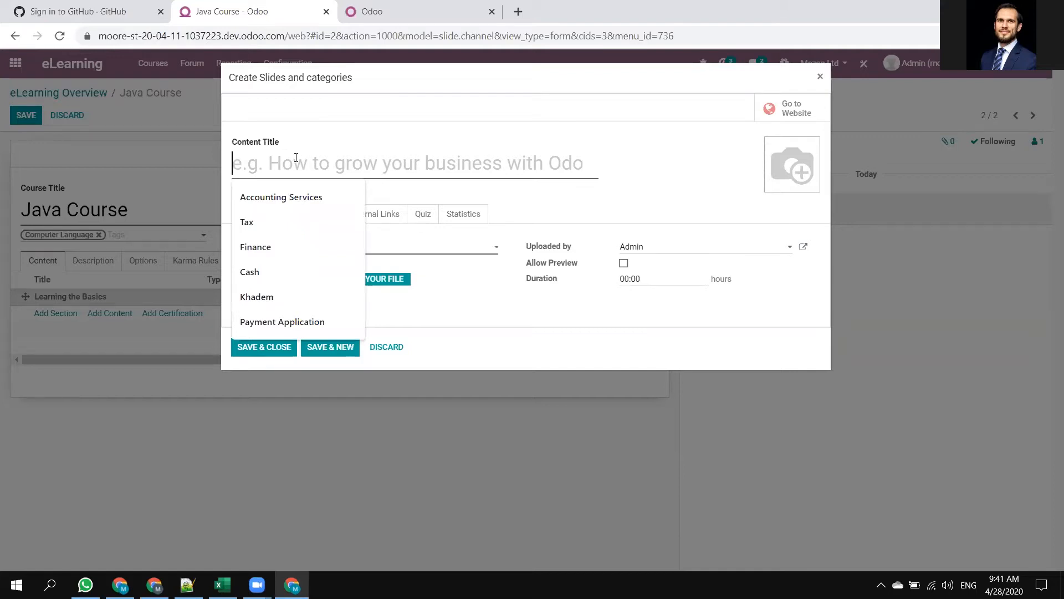
{"action": "type", "text": "If Looop"}
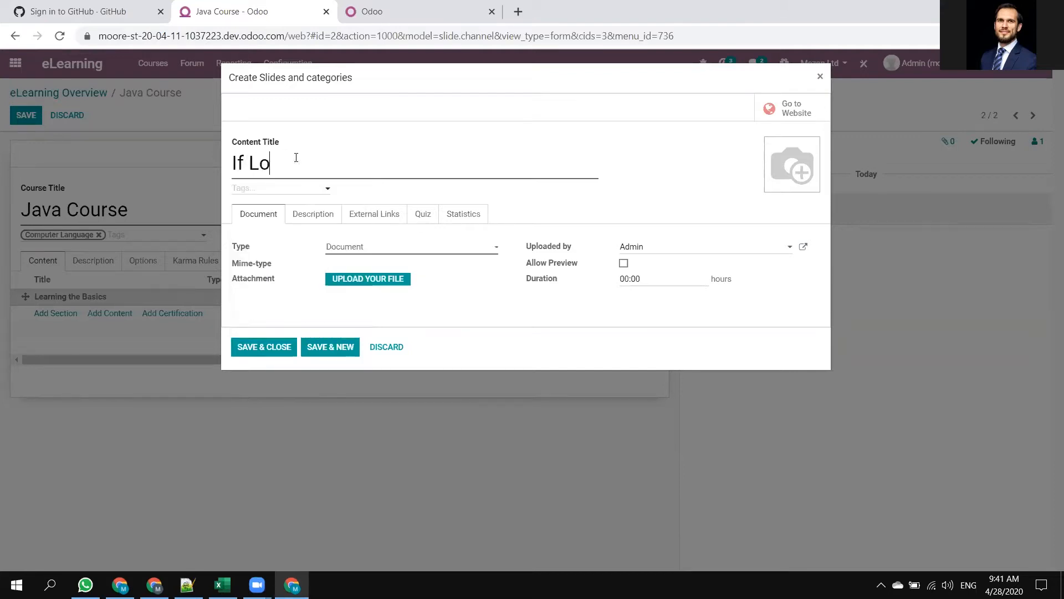
{"action": "key", "text": "BackSpace"}
{"action": "key", "text": "BackSpace"}
{"action": "type", "text": "p"}
{"action": "left_click_drag", "start_coordinate": [314, 171], "coordinate": [141, 155]}
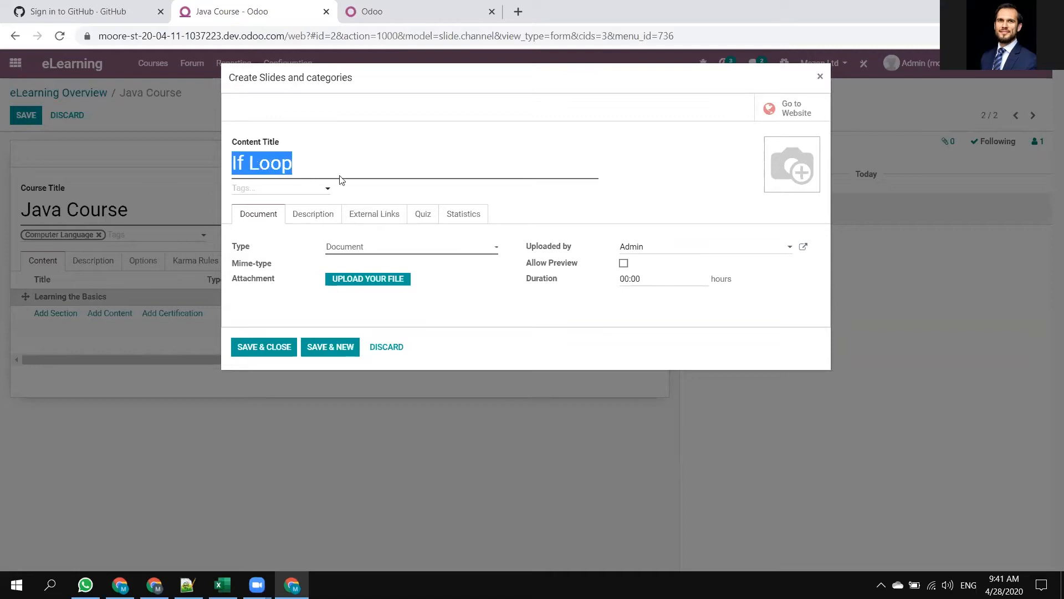
{"action": "left_click", "coordinate": [631, 179]}
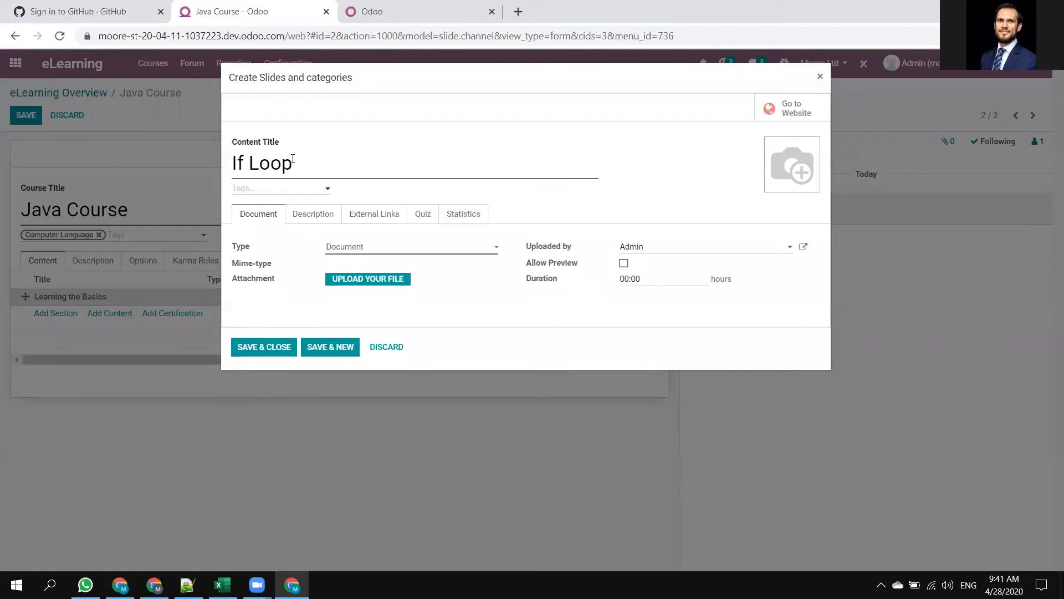
Retitle the content item "Hello World" and set its type to Video.
{"action": "triple_click", "coordinate": [352, 172]}
{"action": "type", "text": "H"}
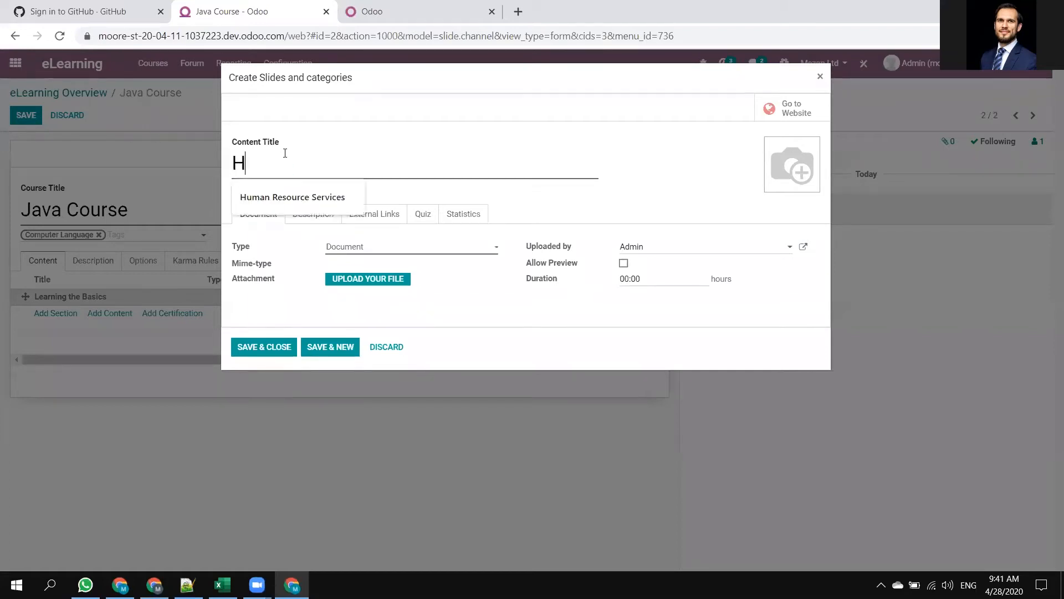
{"action": "type", "text": "ello World"}
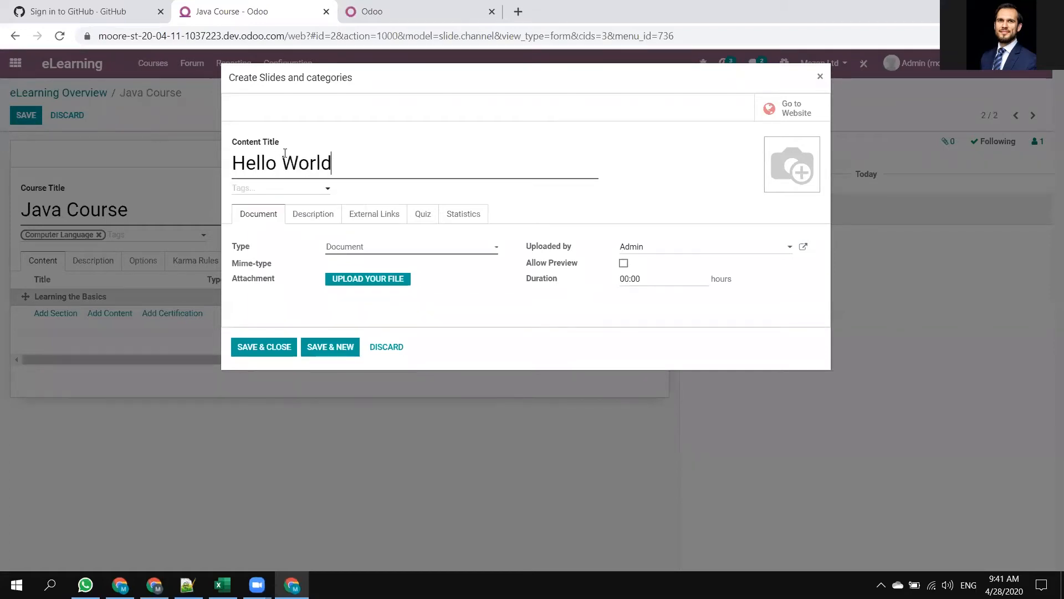
{"action": "left_click", "coordinate": [433, 249]}
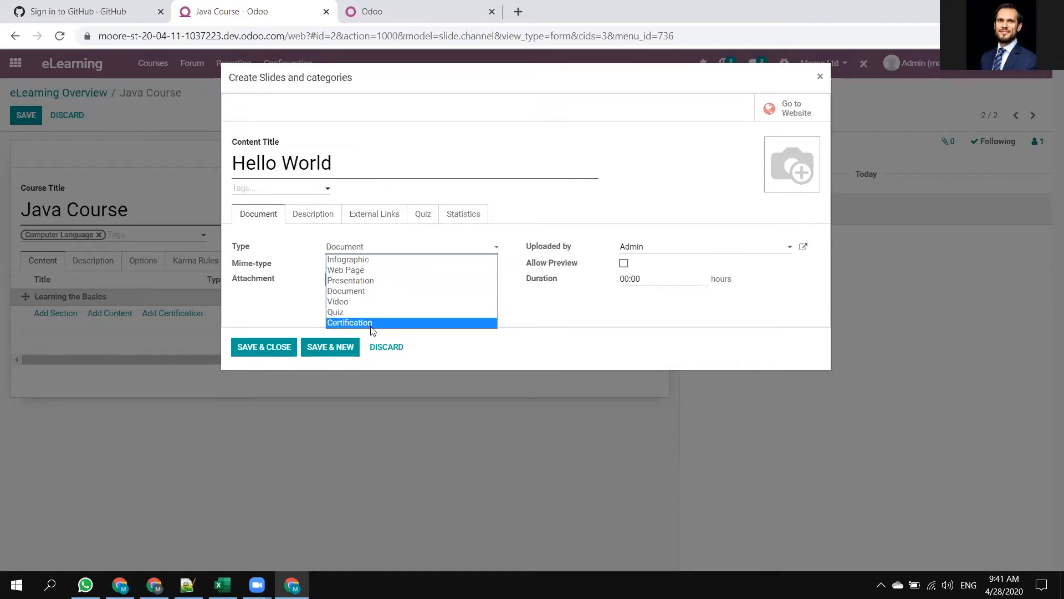
{"action": "left_click", "coordinate": [350, 300]}
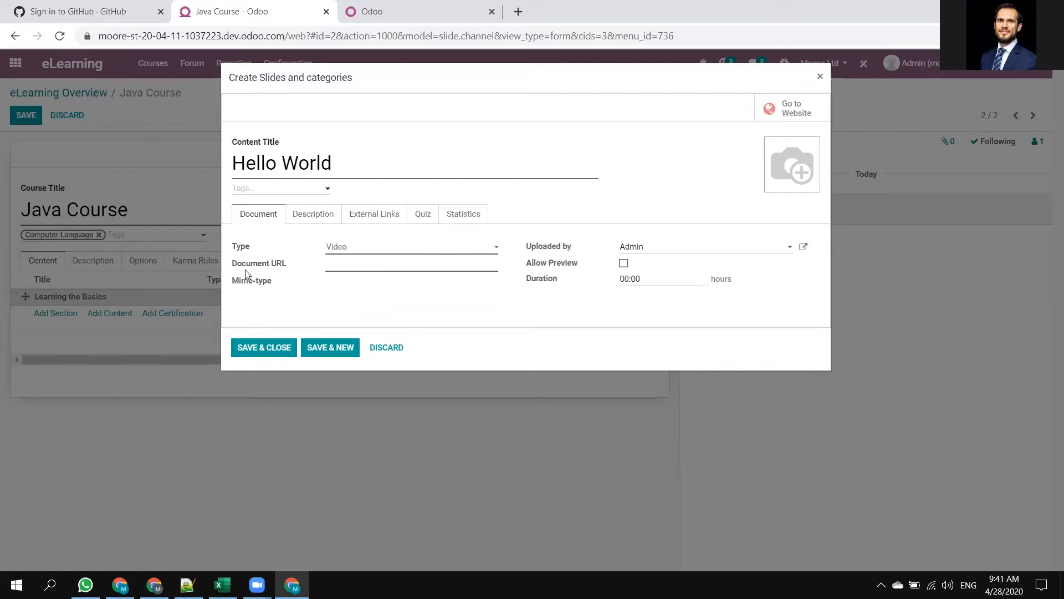
{"action": "left_click_drag", "start_coordinate": [292, 269], "coordinate": [208, 255]}
Open youtube.com in a new browser tab and search for "Hello world java".
{"action": "left_click", "coordinate": [518, 11]}
{"action": "type", "text": "youtube.com"}
{"action": "key", "text": "Return"}
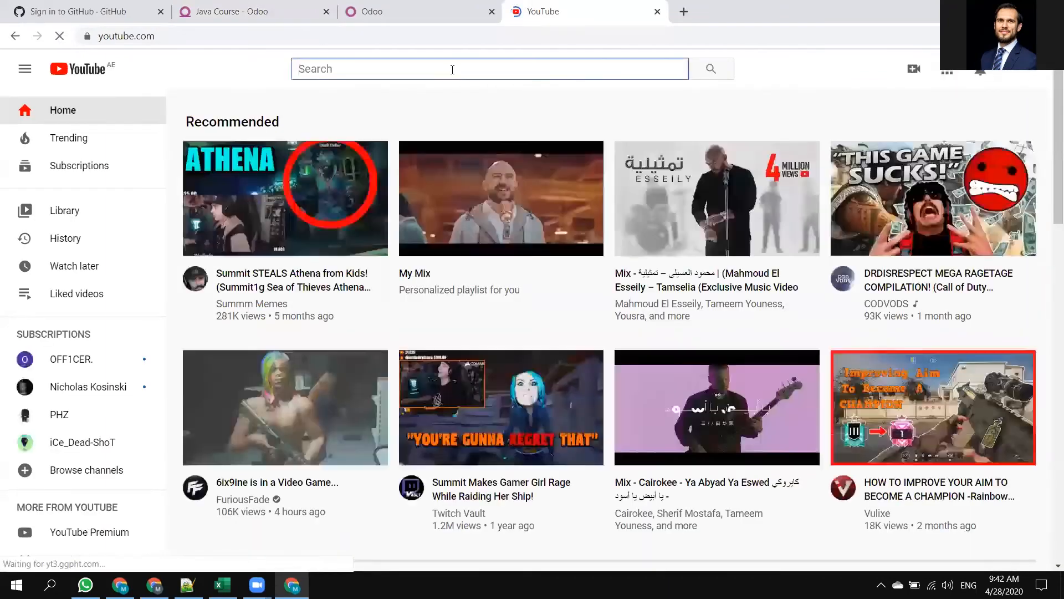
{"action": "left_click", "coordinate": [452, 70]}
{"action": "type", "text": "Hell o world"}
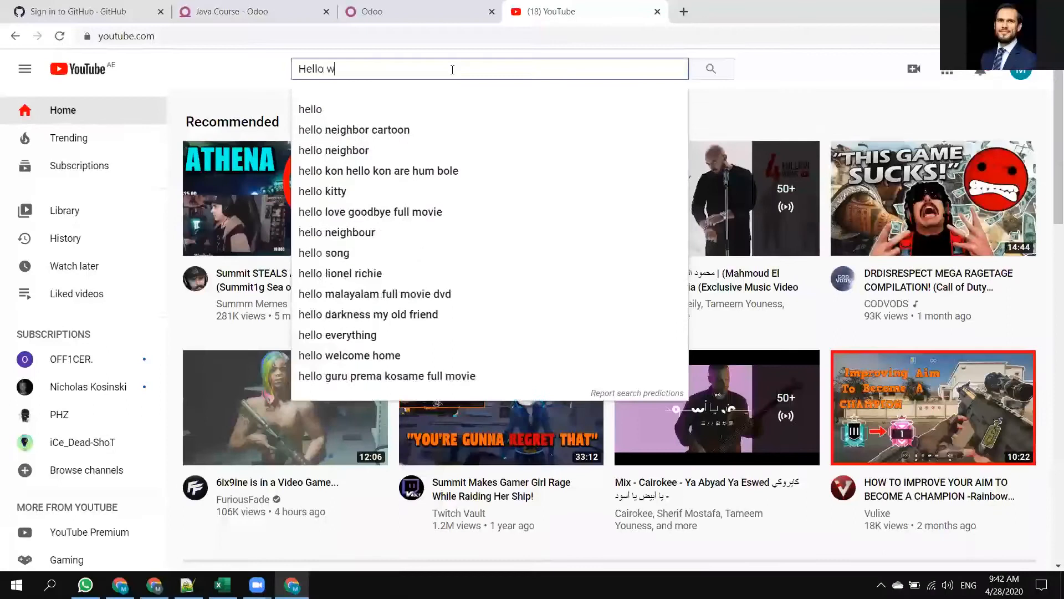
{"action": "type", "text": " java"}
{"action": "key", "text": "Return"}
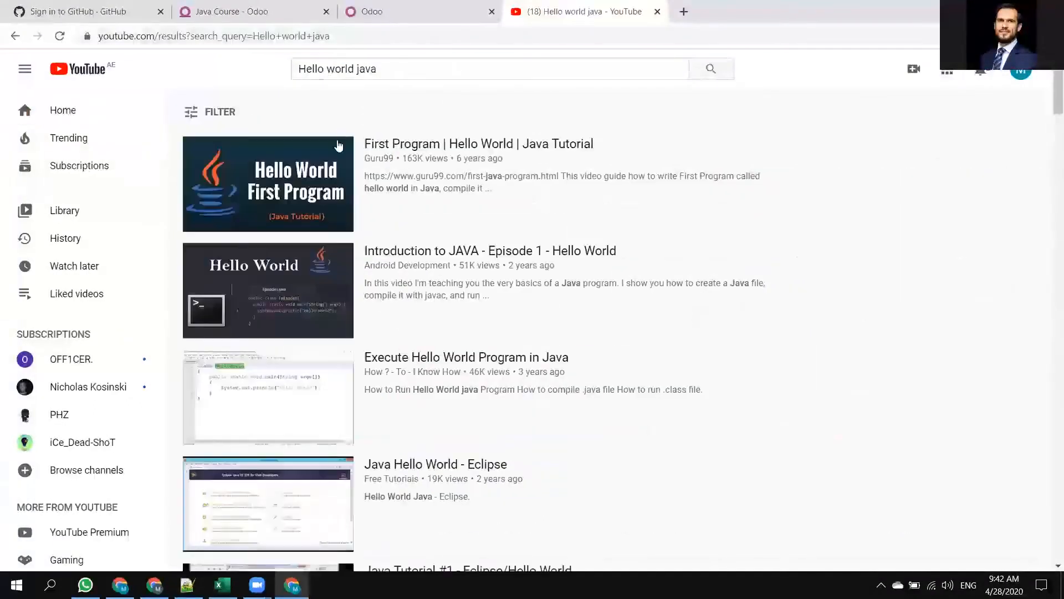
Open the video "First Program | Hello World | Java Tutorial", copy its address, skip the ad and pause playback.
{"action": "mouse_move", "coordinate": [299, 176]}
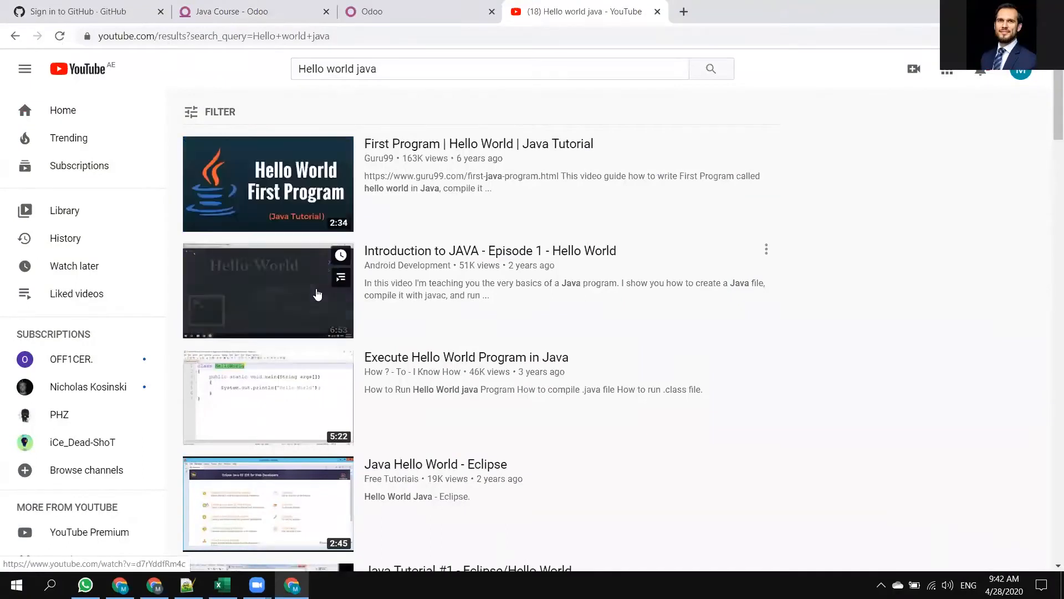
{"action": "left_click", "coordinate": [320, 294]}
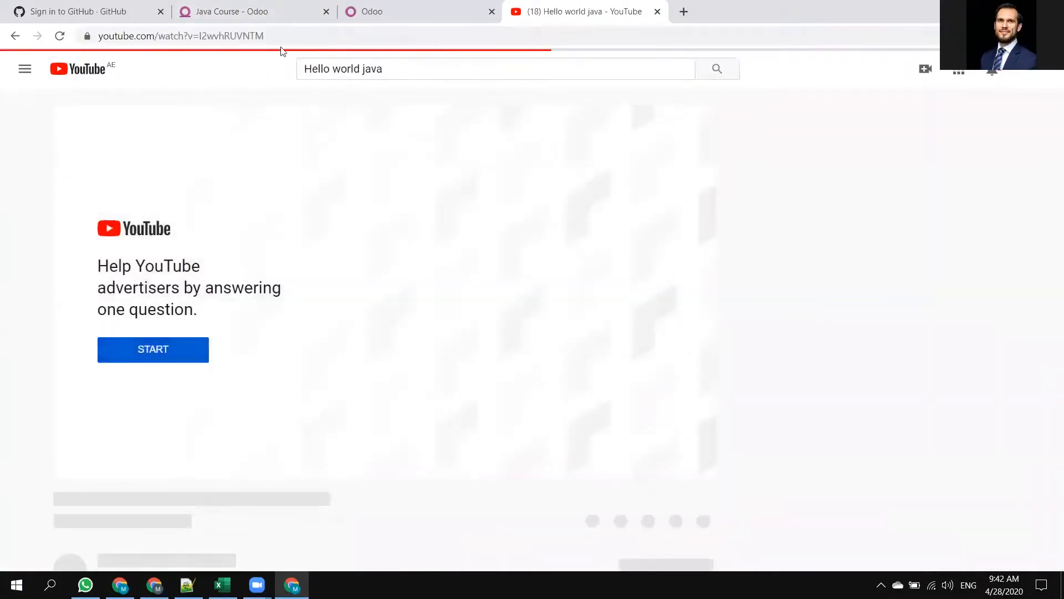
{"action": "left_click", "coordinate": [280, 44]}
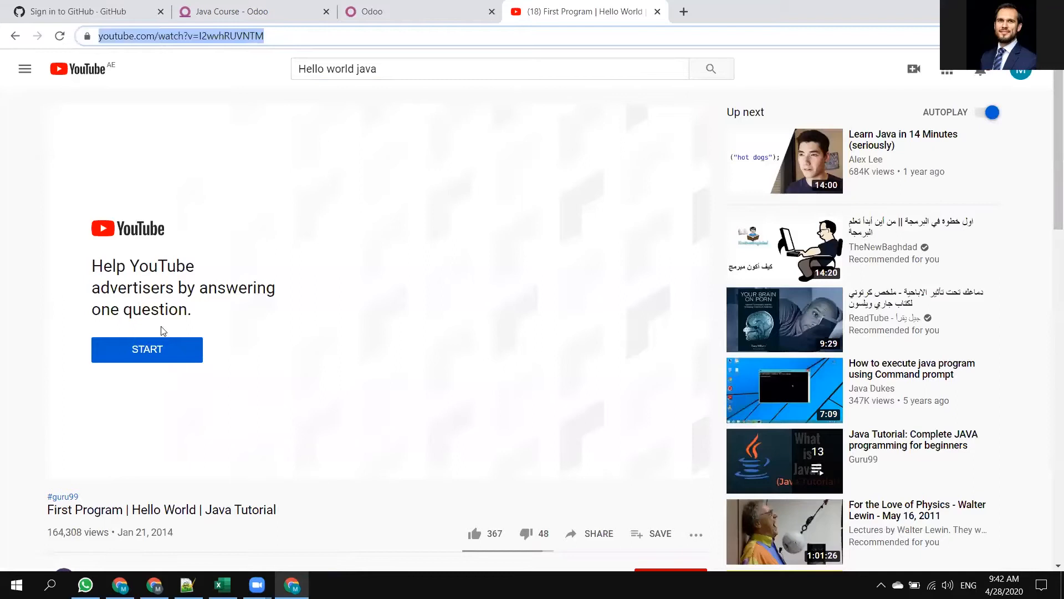
{"action": "left_click", "coordinate": [148, 356]}
{"action": "left_click", "coordinate": [668, 451]}
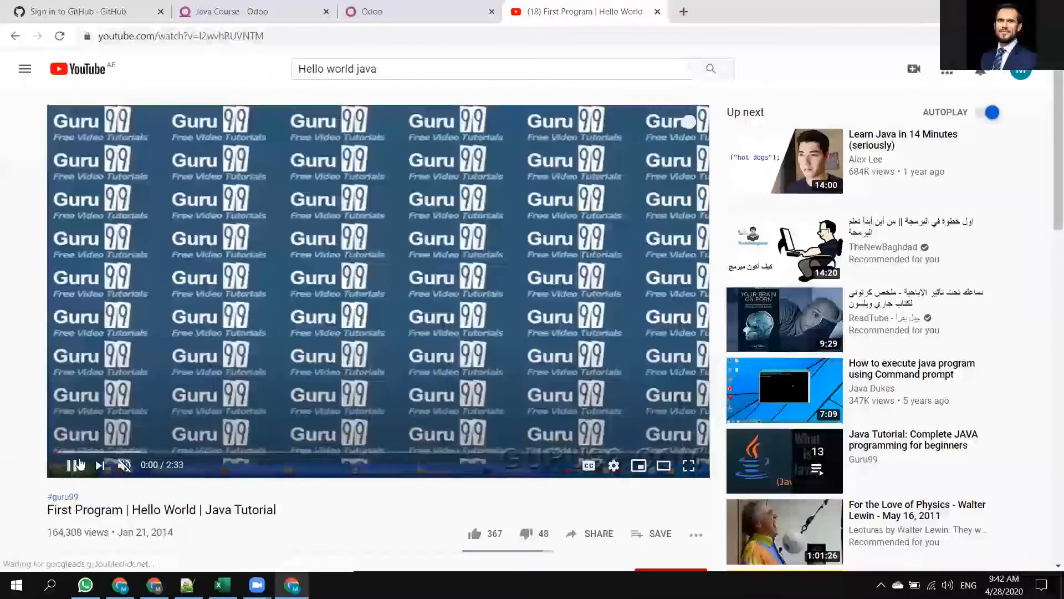
{"action": "left_click", "coordinate": [71, 464]}
Switch back to the Odoo Java Course and paste the copied video link as the content's Document URL.
{"action": "left_click", "coordinate": [377, 20]}
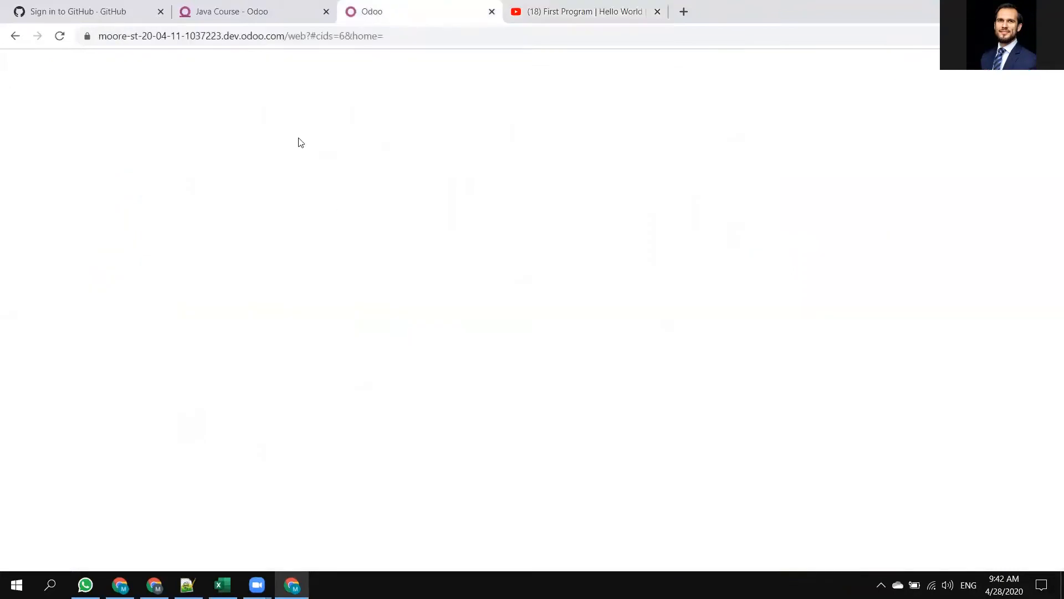
{"action": "left_click", "coordinate": [240, 16]}
{"action": "key", "text": "ctrl+v"}
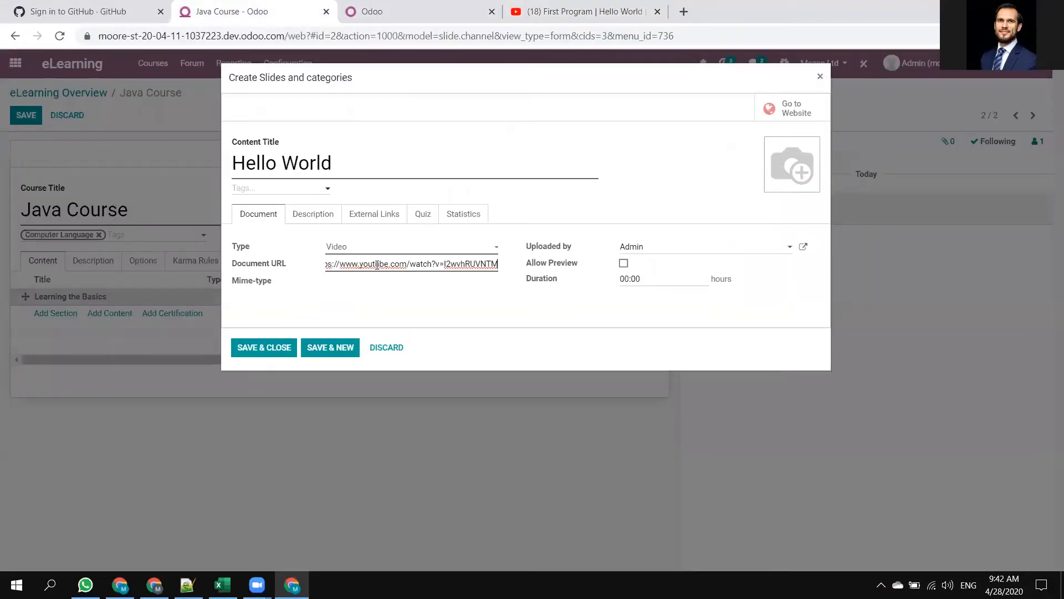
{"action": "left_click", "coordinate": [495, 314]}
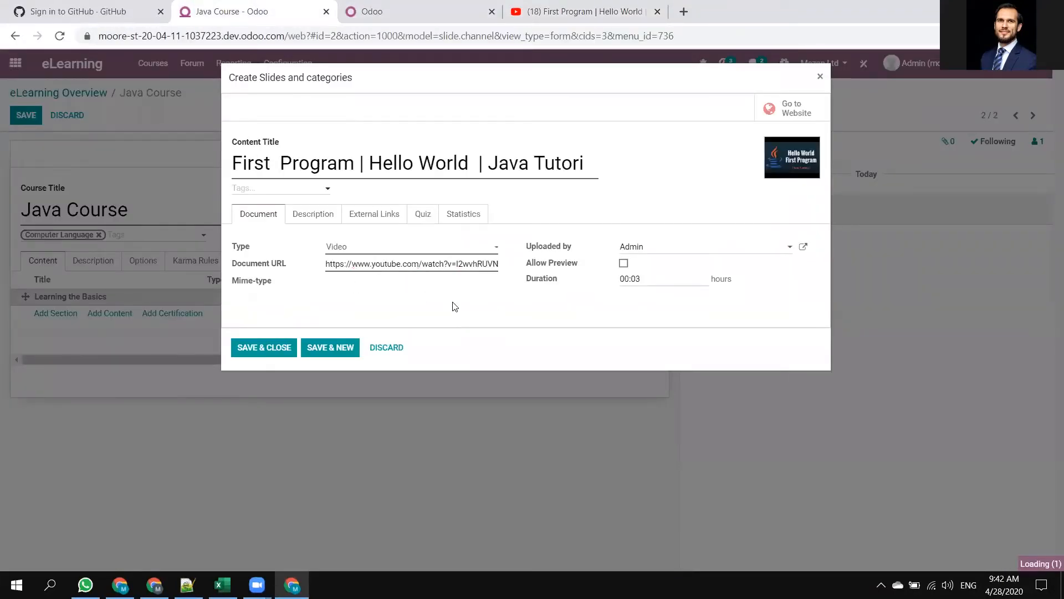
Check the content's duration against the video's length on YouTube.
{"action": "left_click_drag", "start_coordinate": [646, 282], "coordinate": [635, 282]}
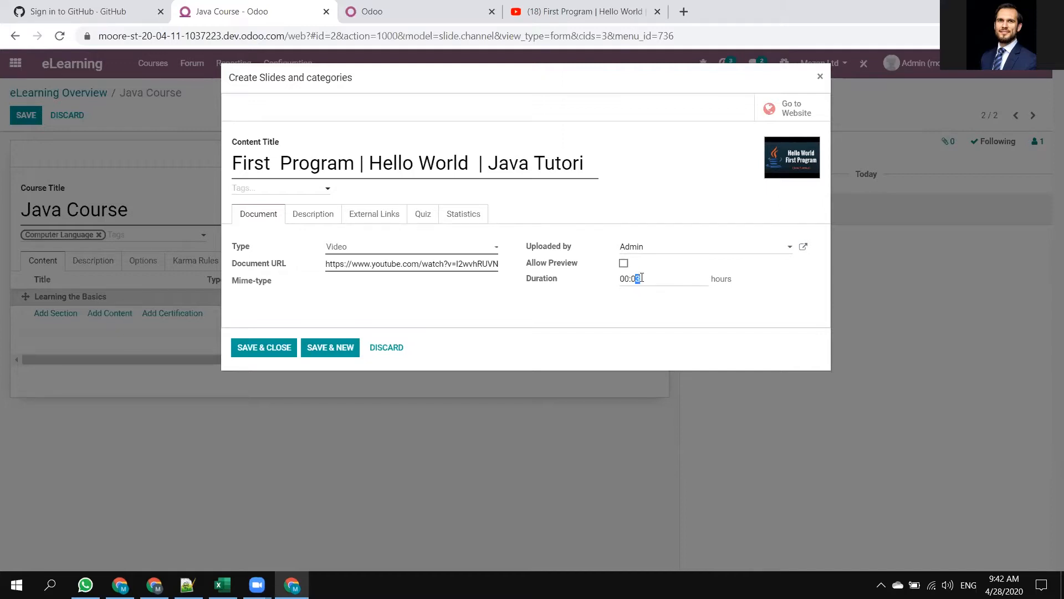
{"action": "left_click", "coordinate": [443, 12]}
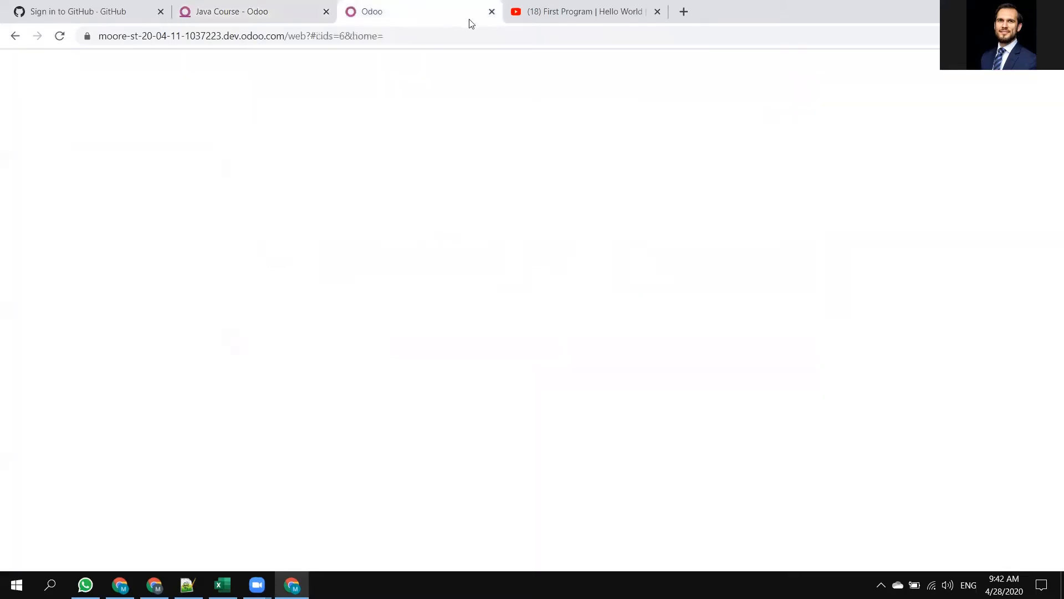
{"action": "left_click", "coordinate": [535, 6]}
{"action": "left_click", "coordinate": [218, 5]}
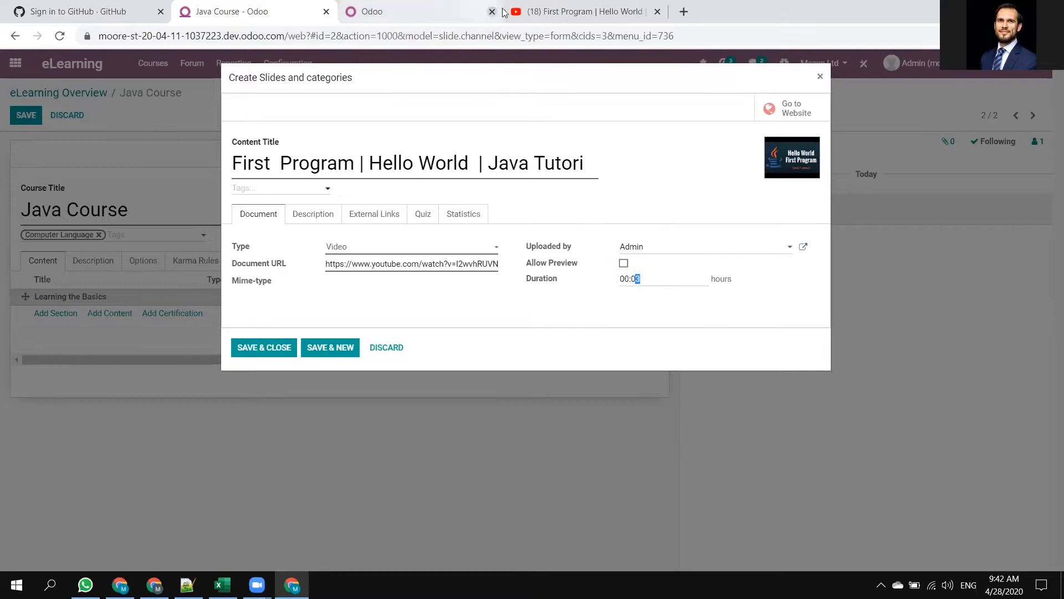
Switch to YouTube, open "How to execute java program using Command prompt", copy its address and pause playback.
{"action": "left_click", "coordinate": [554, 11]}
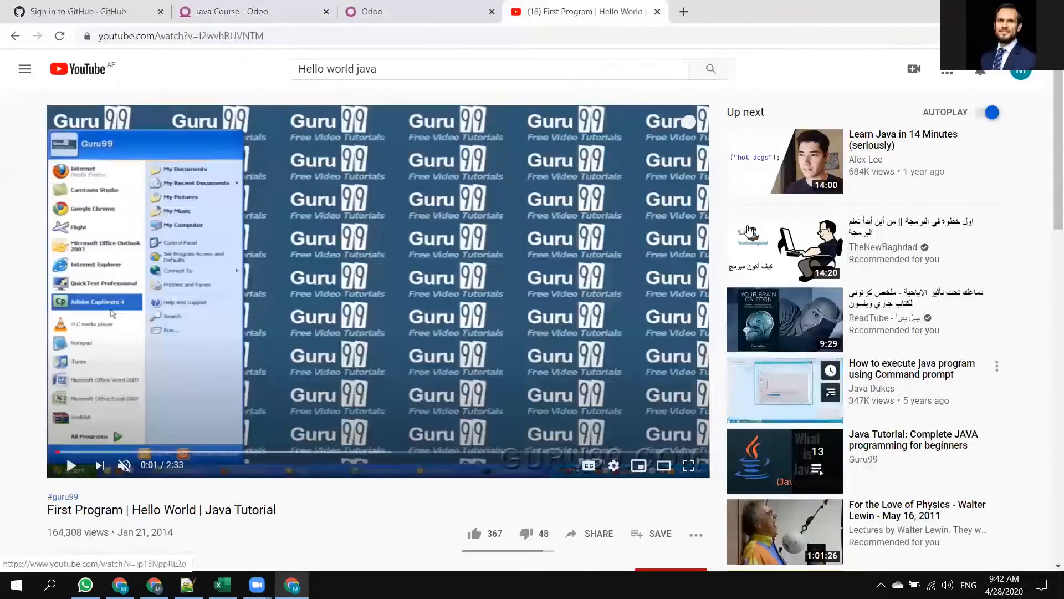
{"action": "left_click", "coordinate": [791, 390]}
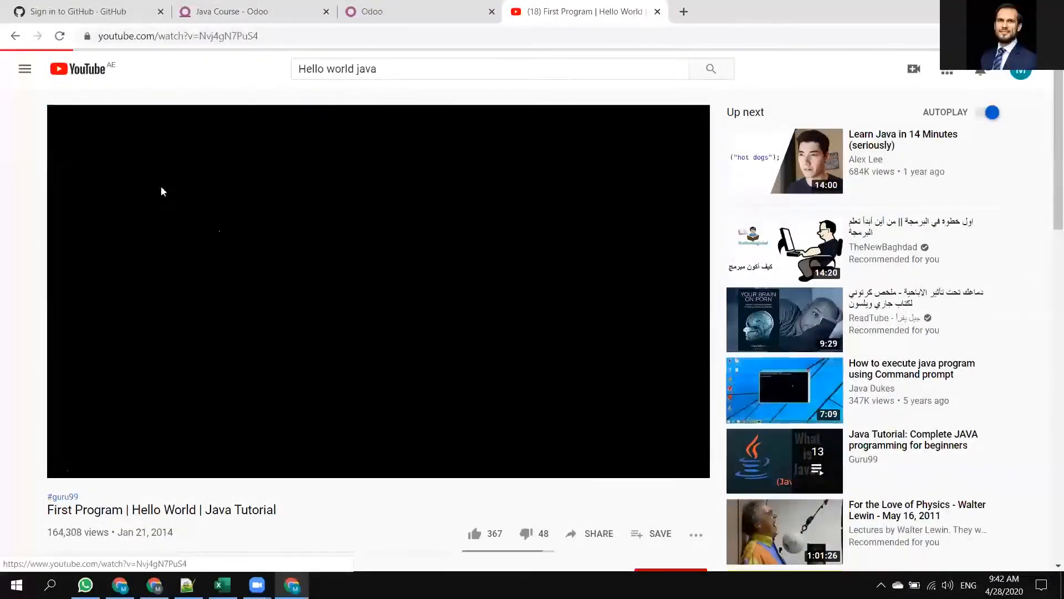
{"action": "left_click", "coordinate": [277, 43]}
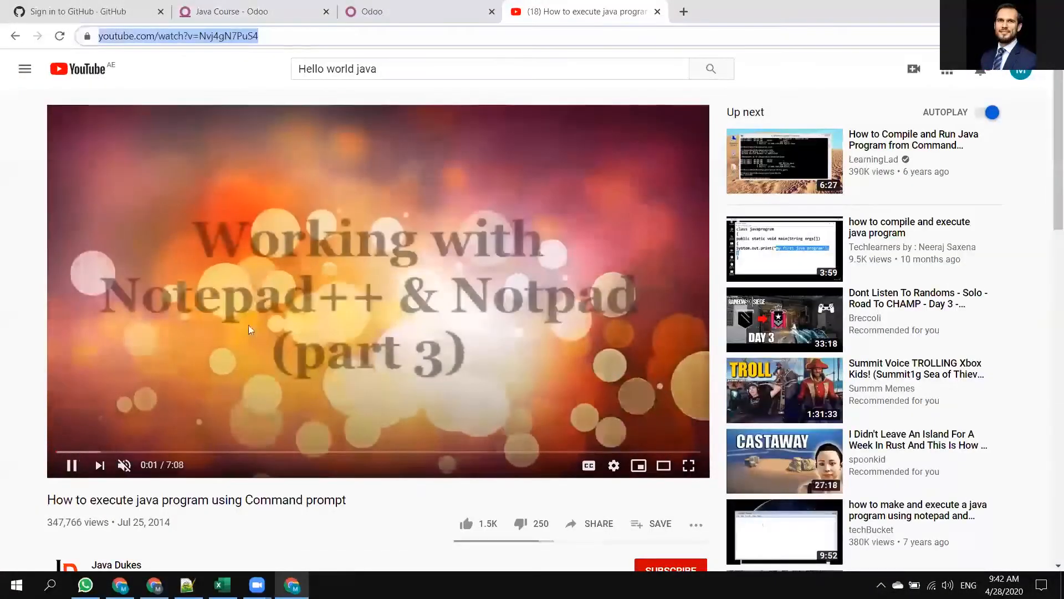
{"action": "left_click", "coordinate": [178, 436]}
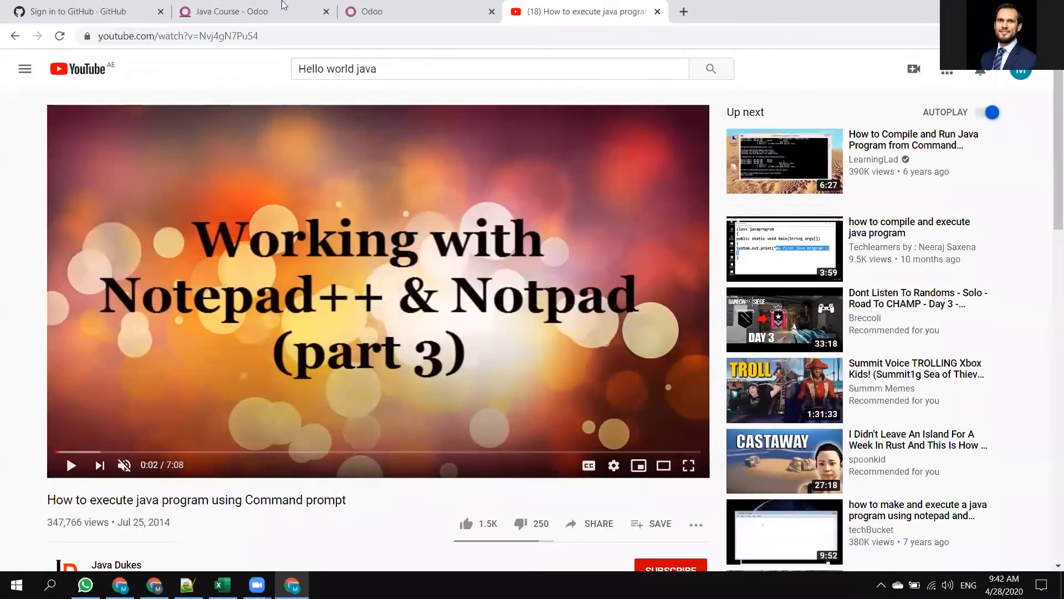
Replace the content's Document URL in Odoo with the command prompt video's link and check the duration and thumbnail.
{"action": "left_click", "coordinate": [237, 8]}
{"action": "triple_click", "coordinate": [459, 264]}
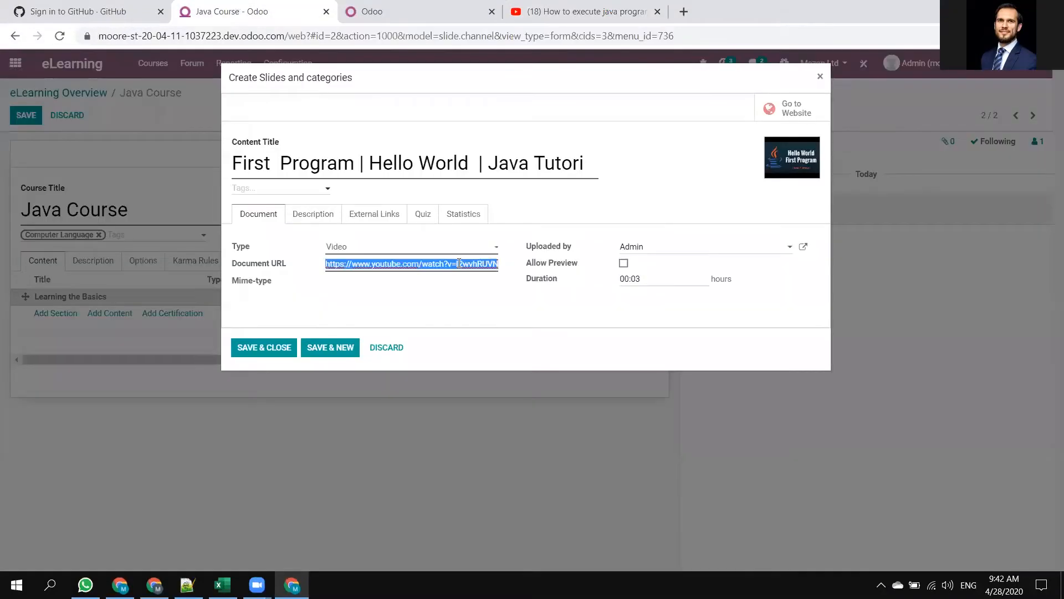
{"action": "key", "text": "ctrl+v"}
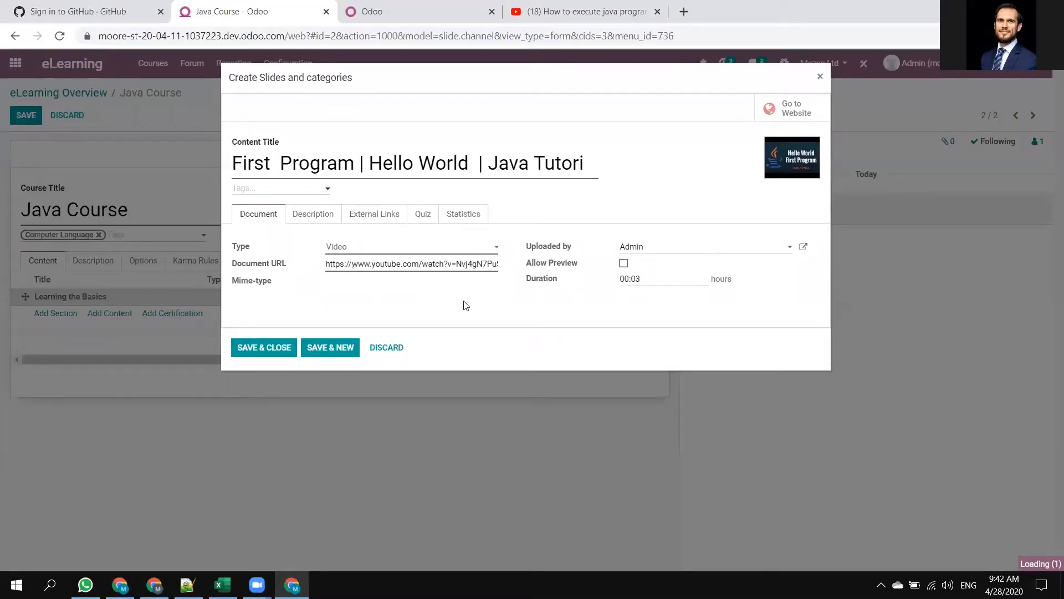
{"action": "double_click", "coordinate": [635, 279]}
{"action": "mouse_move", "coordinate": [776, 160]}
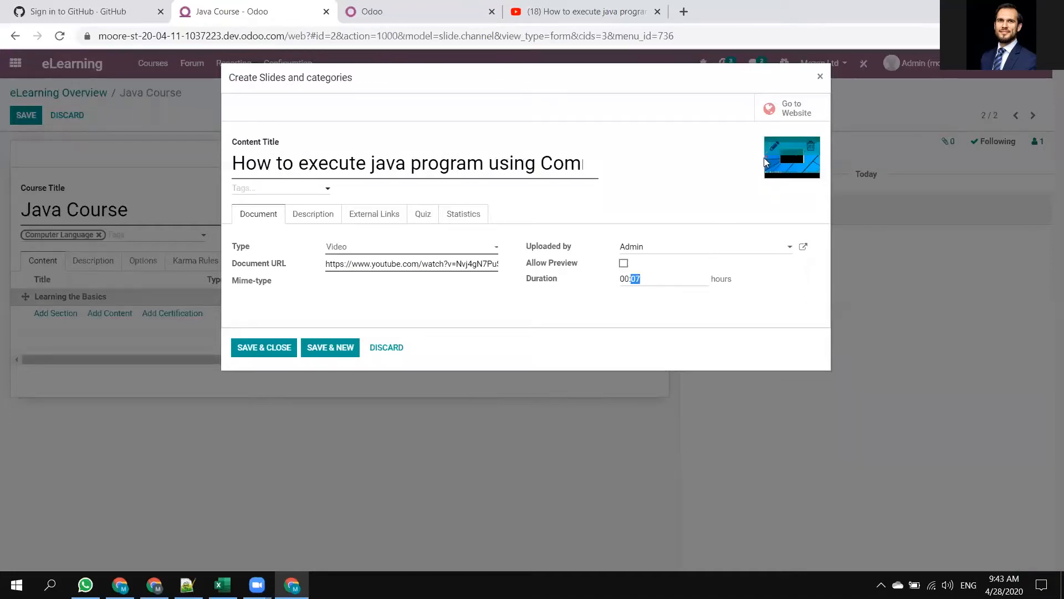
Clear the Document URL and paste the link of the "First Program | Hello World | Java Tutorial" video again.
{"action": "left_click", "coordinate": [427, 264]}
{"action": "key", "text": "ctrl+a"}
{"action": "key", "text": "BackSpace"}
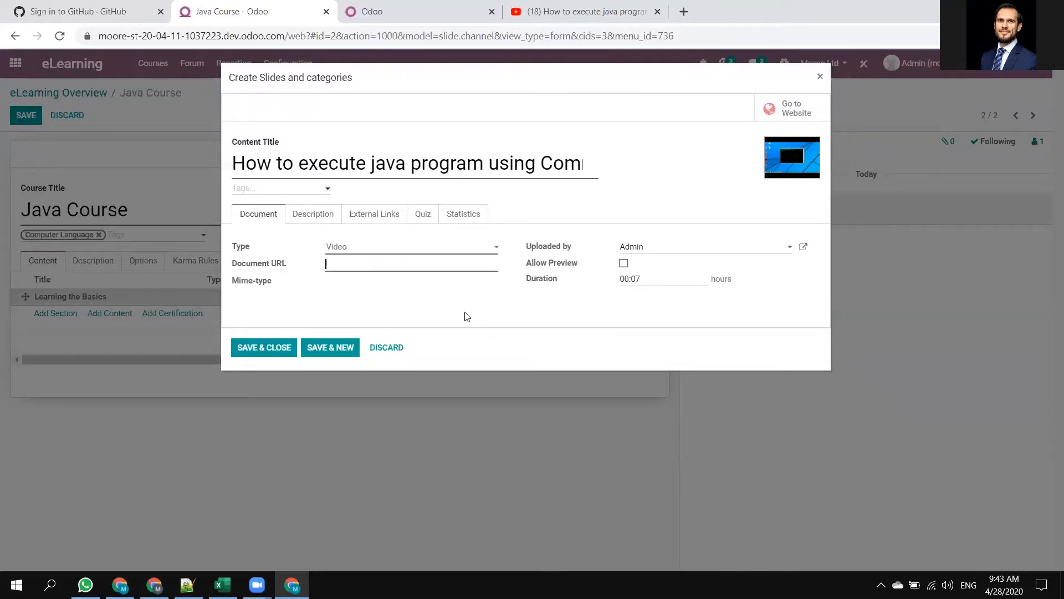
{"action": "key", "text": "ctrl+v"}
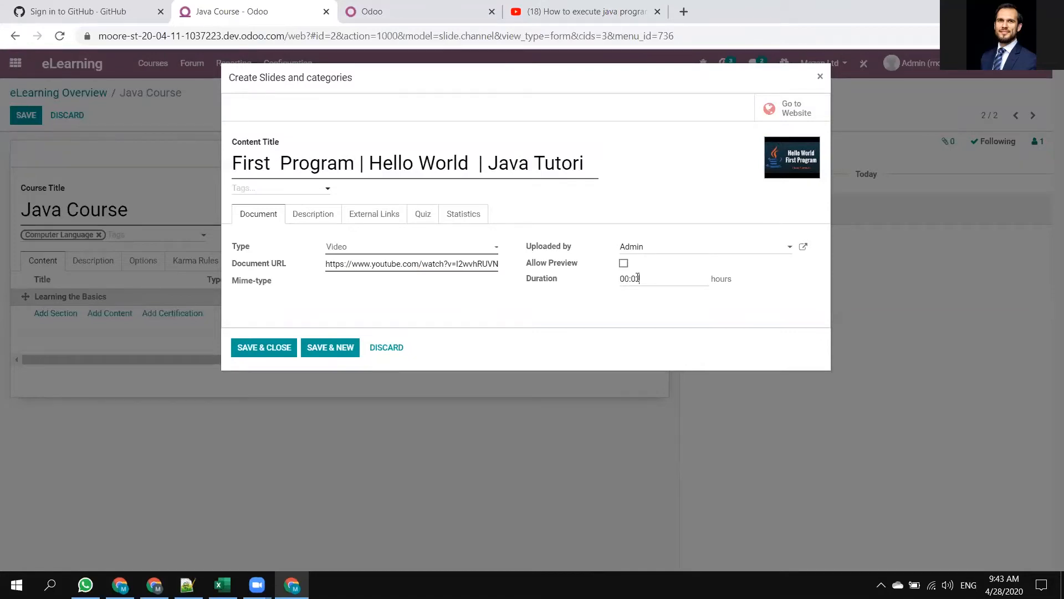
Examine the content's Allow Preview option and the list of users available for Uploaded by.
{"action": "mouse_move", "coordinate": [542, 265]}
{"action": "left_click_drag", "start_coordinate": [528, 267], "coordinate": [573, 275]}
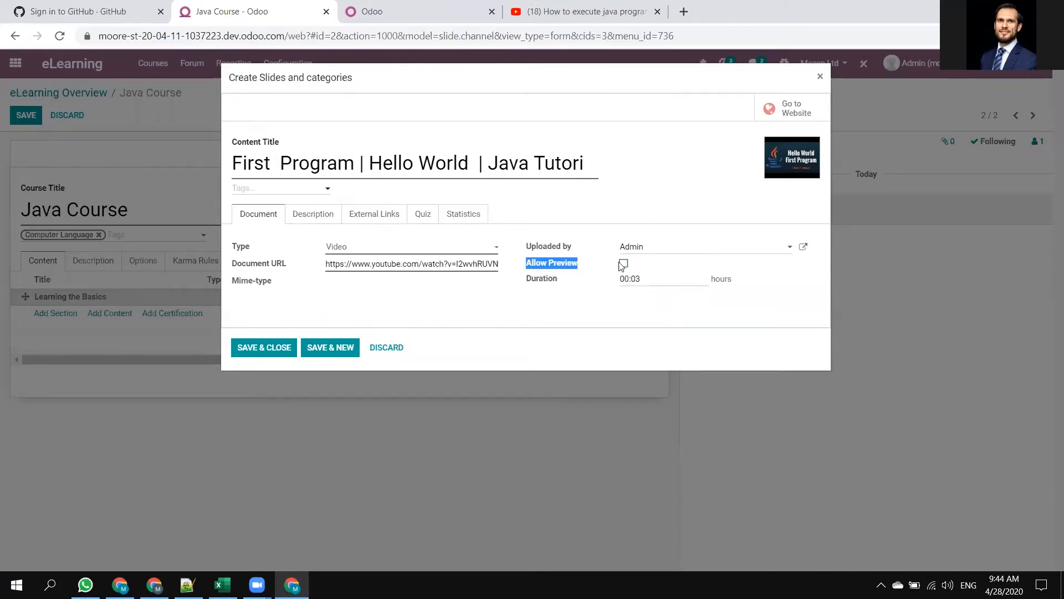
{"action": "mouse_move", "coordinate": [568, 265]}
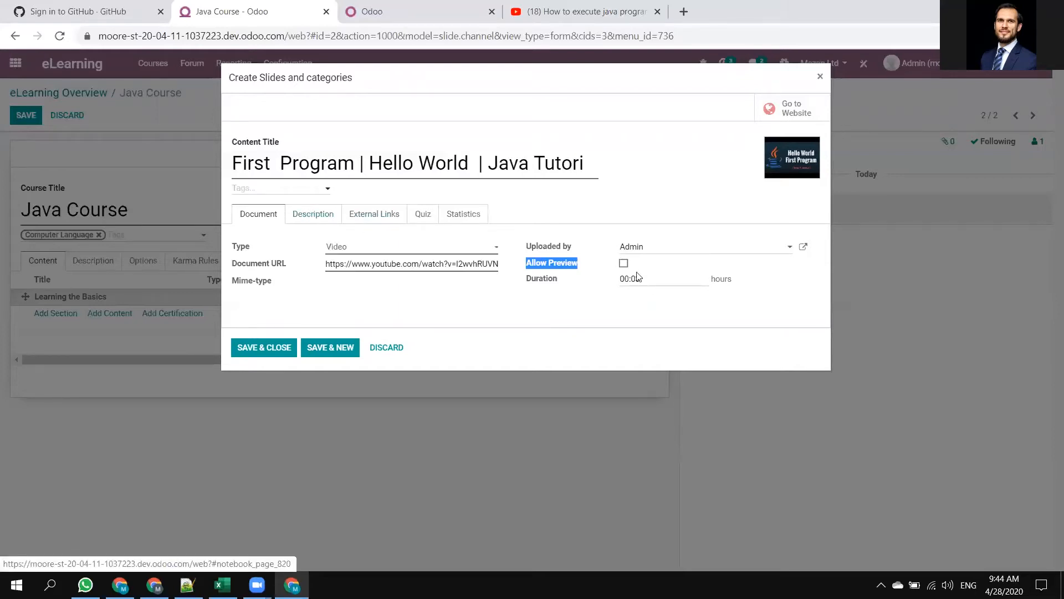
{"action": "left_click", "coordinate": [662, 248]}
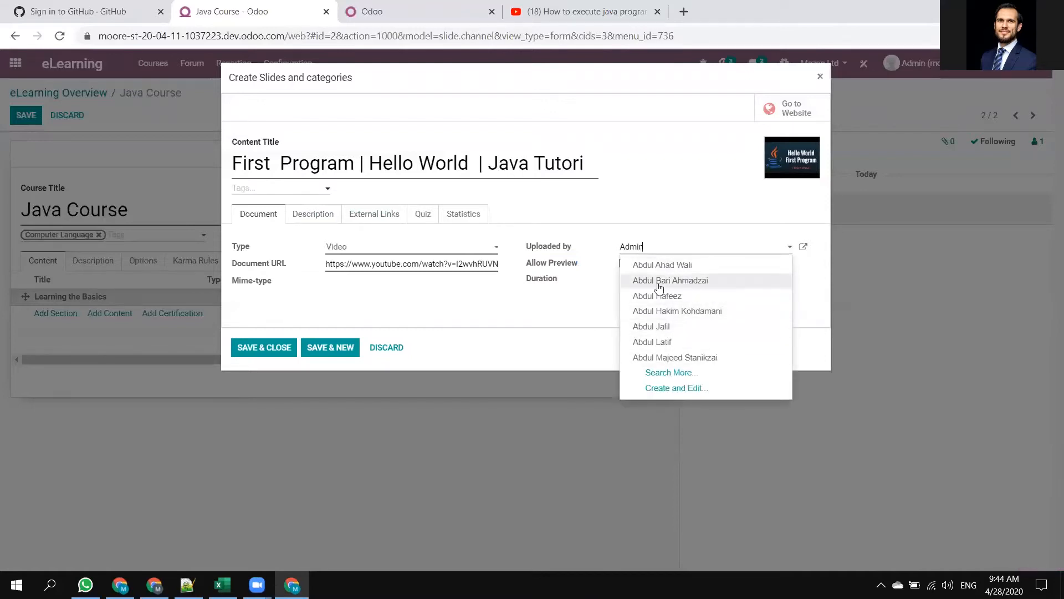
{"action": "double_click", "coordinate": [693, 201]}
{"action": "left_click", "coordinate": [680, 253]}
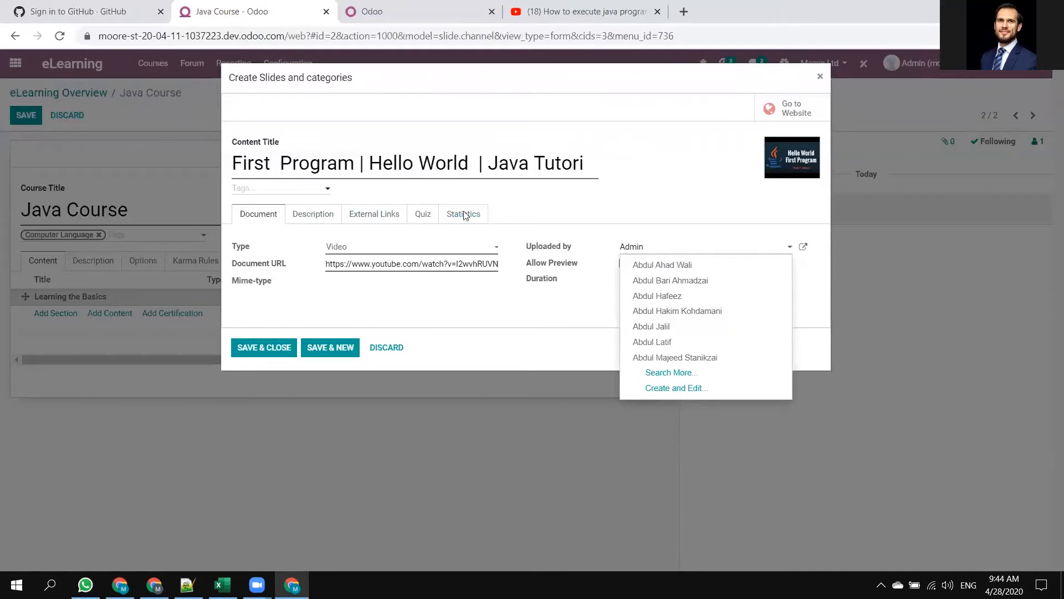
{"action": "left_click", "coordinate": [483, 302]}
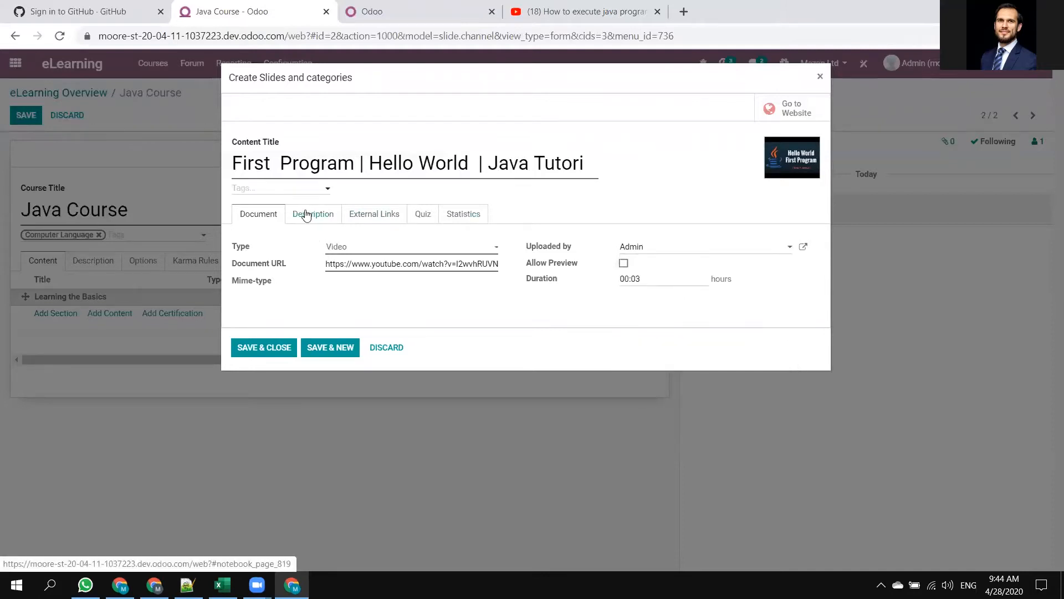
Replace the content's whole description with "Hello Every one in Mezan".
{"action": "left_click", "coordinate": [307, 215]}
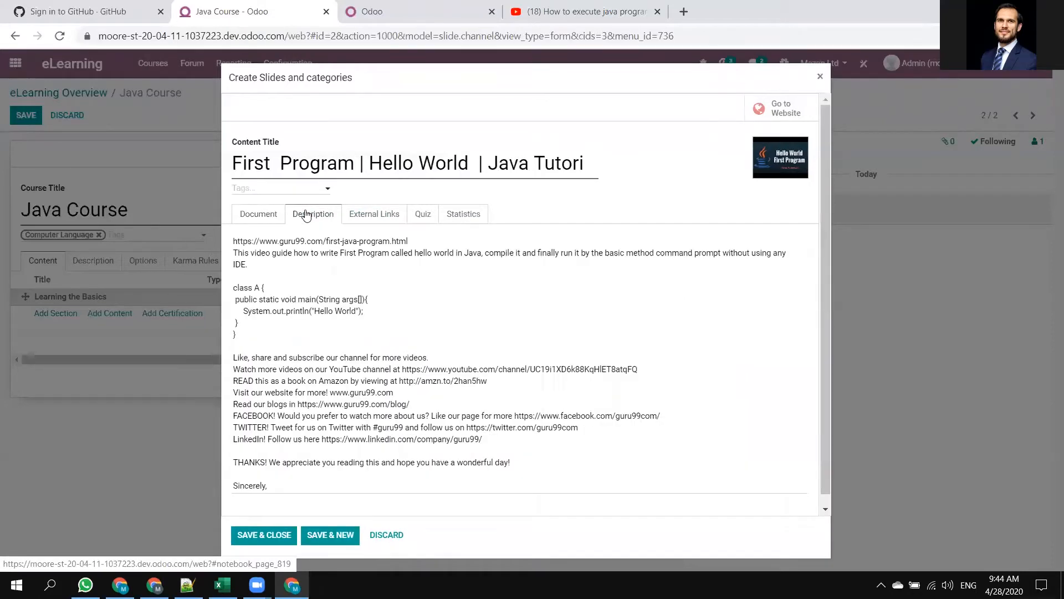
{"action": "scroll", "coordinate": [274, 384], "scroll_direction": "down", "scroll_amount": 1}
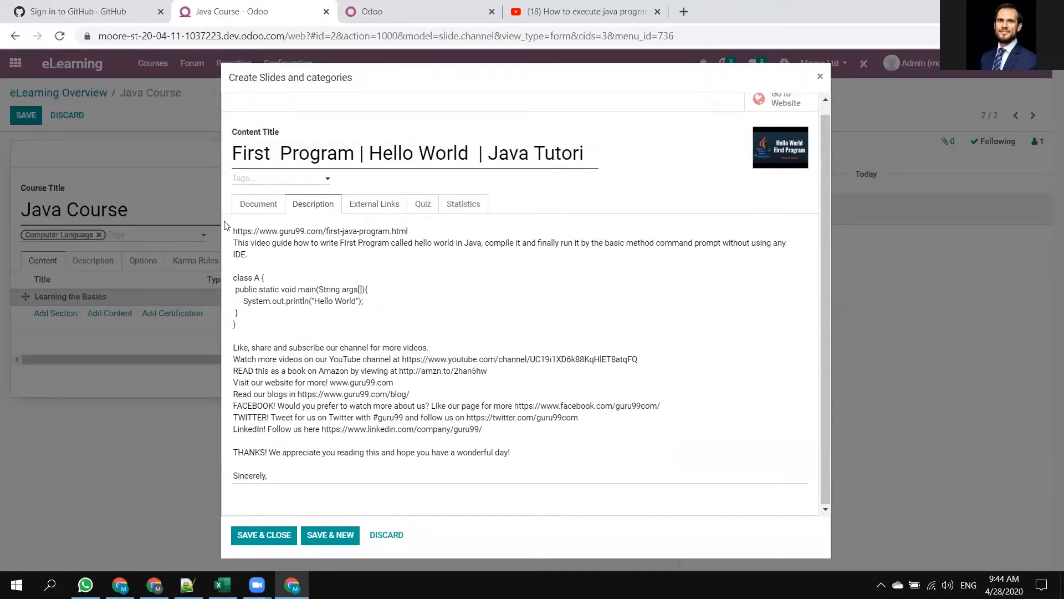
{"action": "left_click_drag", "start_coordinate": [233, 230], "coordinate": [412, 522]}
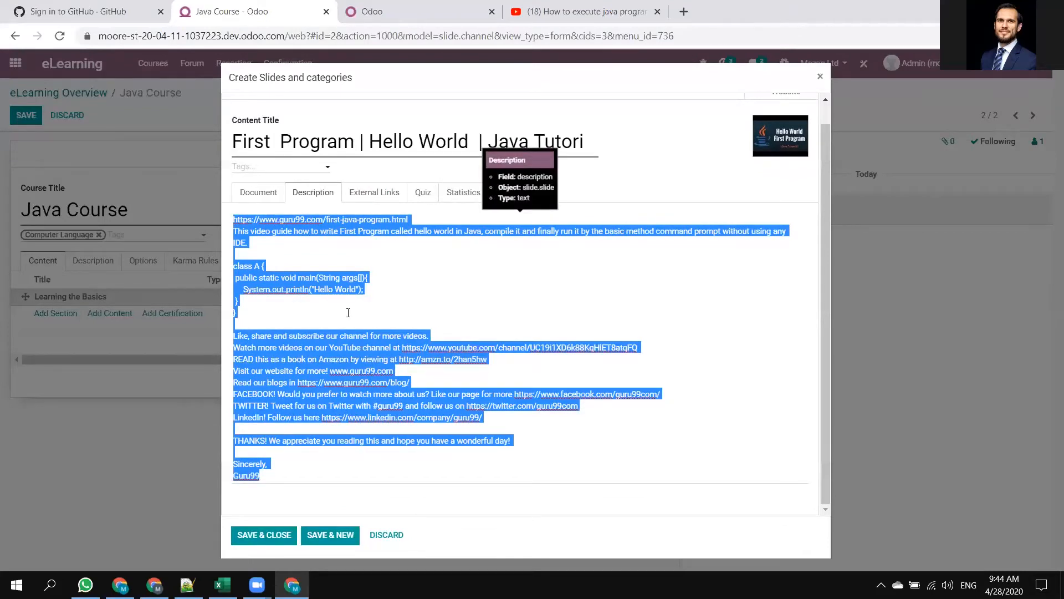
{"action": "type", "text": "Hello Every one in Mezan"}
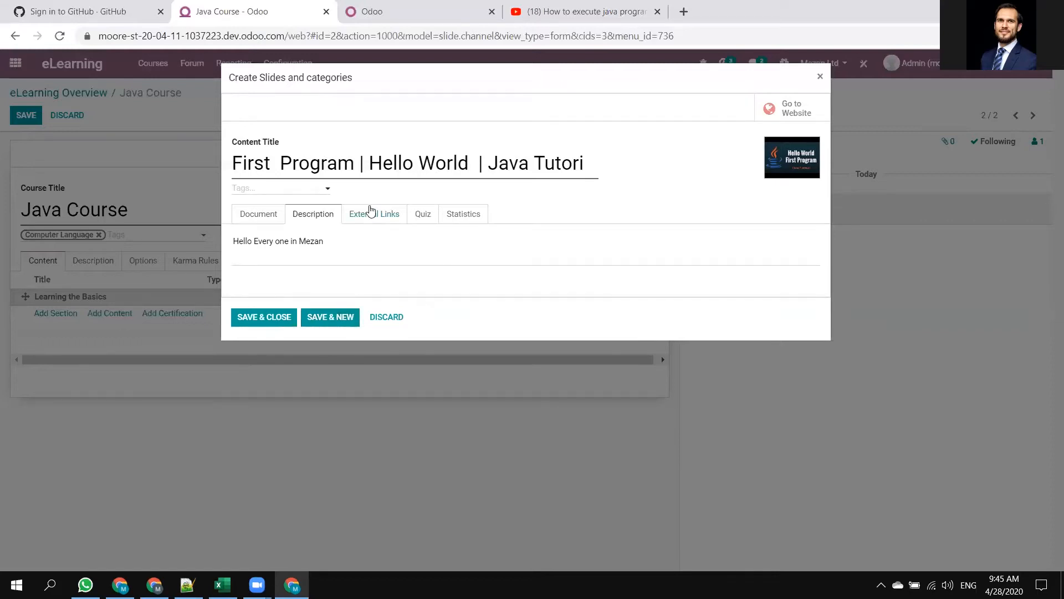
Add an external link line to the content with the title "Shakespear Book".
{"action": "left_click", "coordinate": [370, 213]}
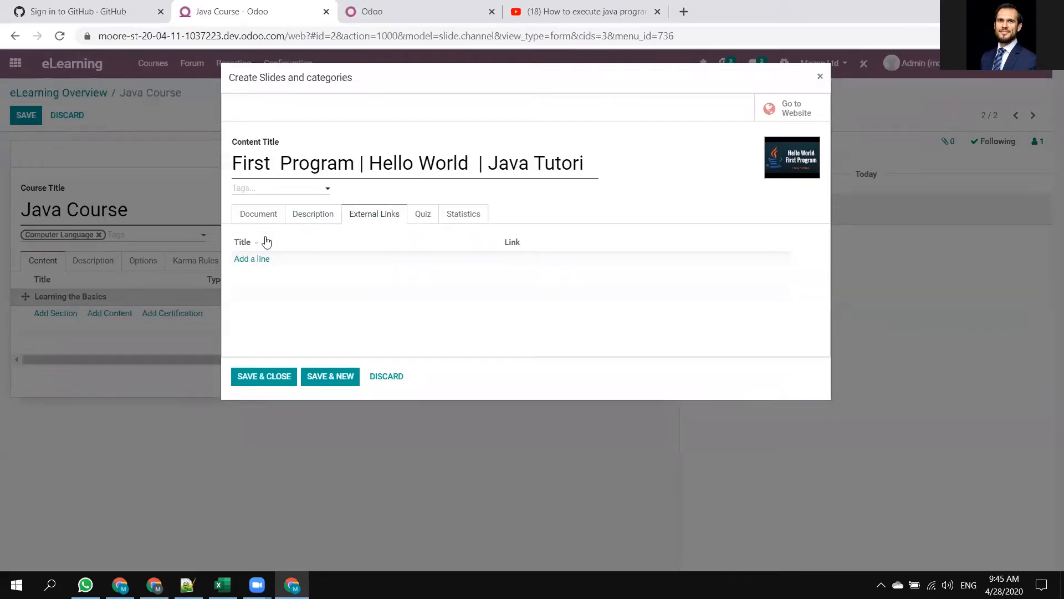
{"action": "left_click", "coordinate": [248, 259]}
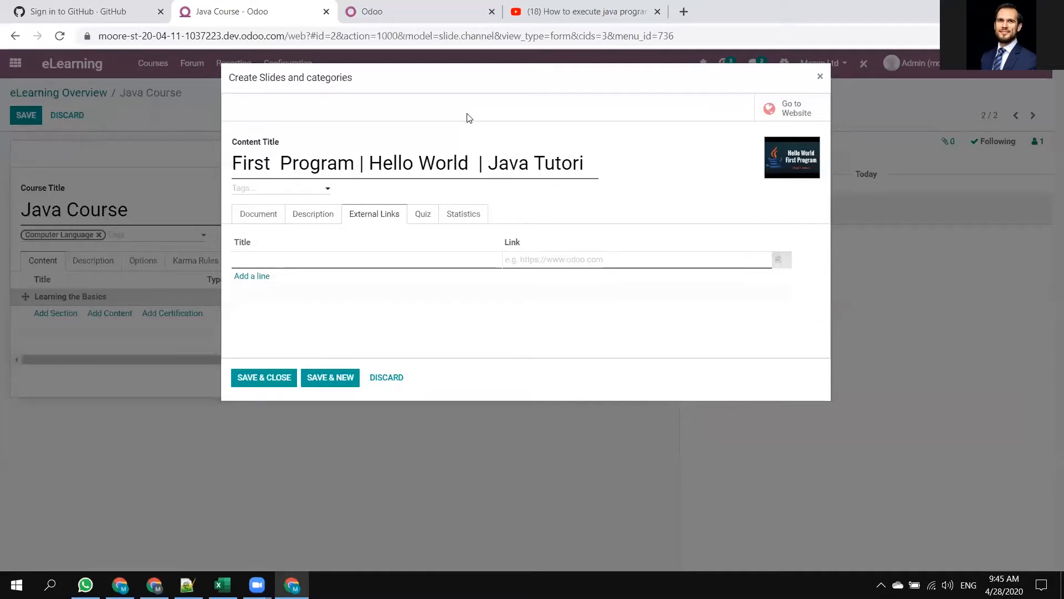
{"action": "type", "text": "Shakespear"}
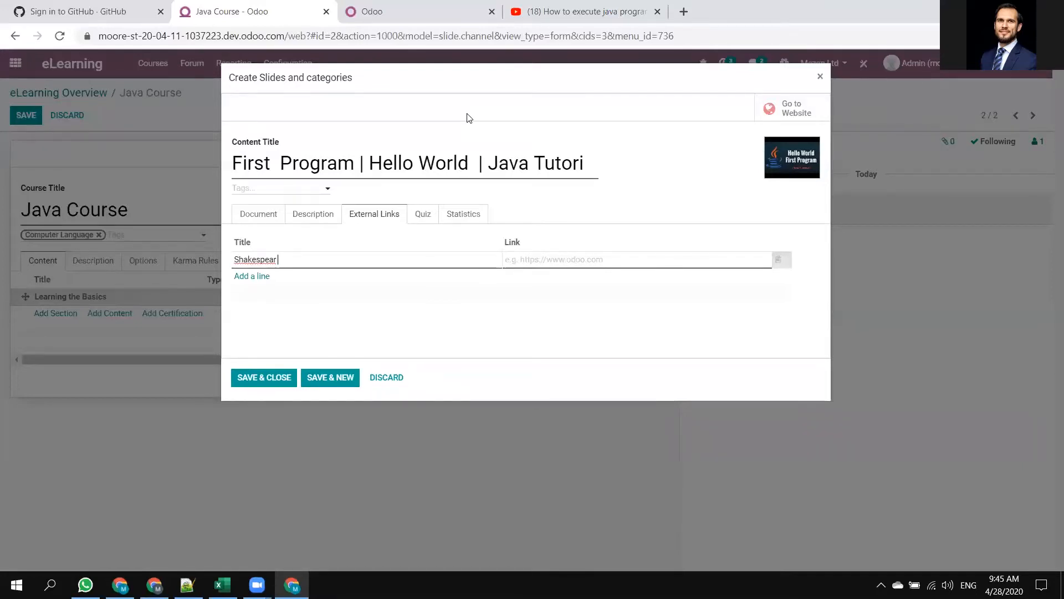
{"action": "type", "text": " Book"}
{"action": "left_click", "coordinate": [582, 260]}
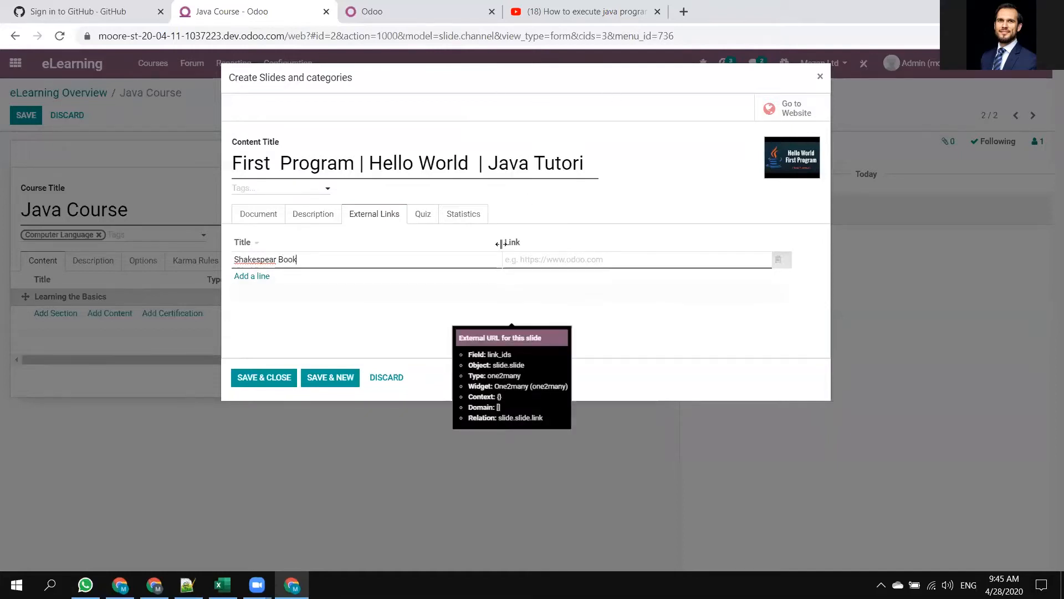
Search Google for "shakespear book online" in a new browser tab, open The Literature Page result and copy its address.
{"action": "left_click", "coordinate": [684, 11]}
{"action": "type", "text": "shak"}
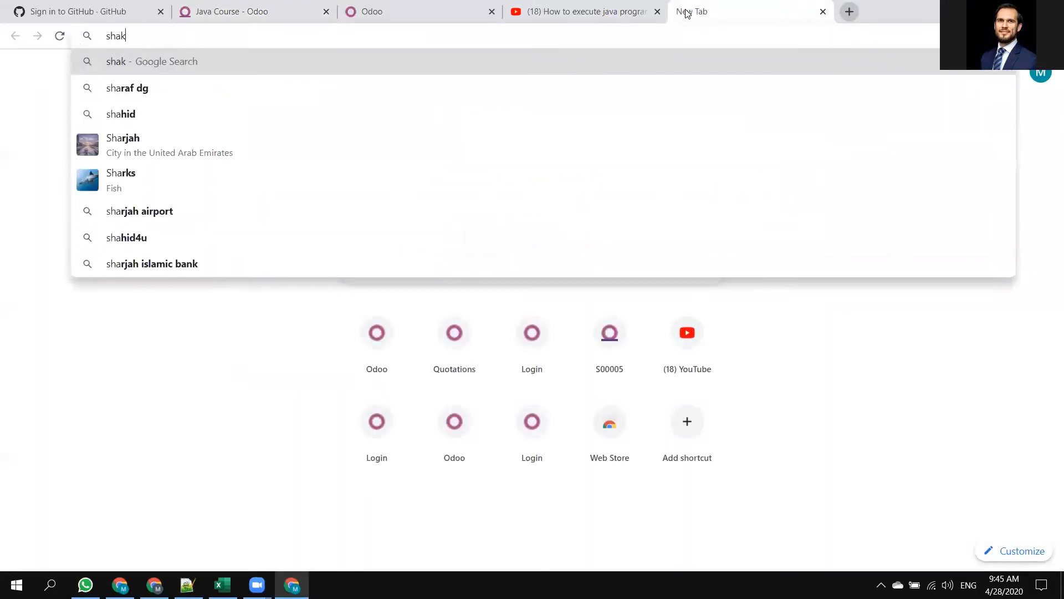
{"action": "type", "text": "espear book"}
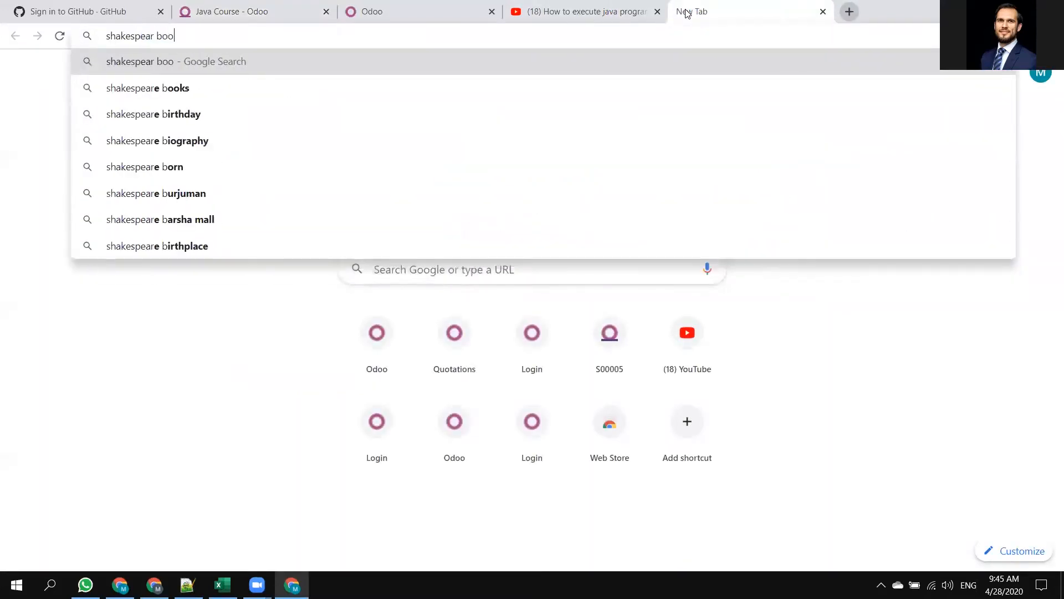
{"action": "key", "text": "Return"}
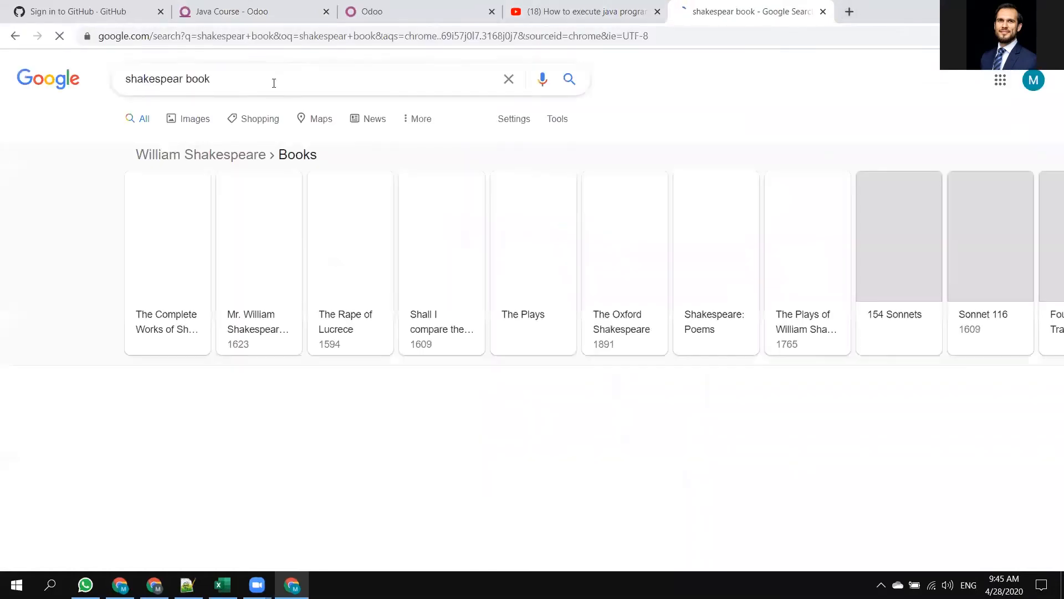
{"action": "left_click", "coordinate": [274, 84]}
{"action": "type", "text": "online"}
{"action": "key", "text": "Return"}
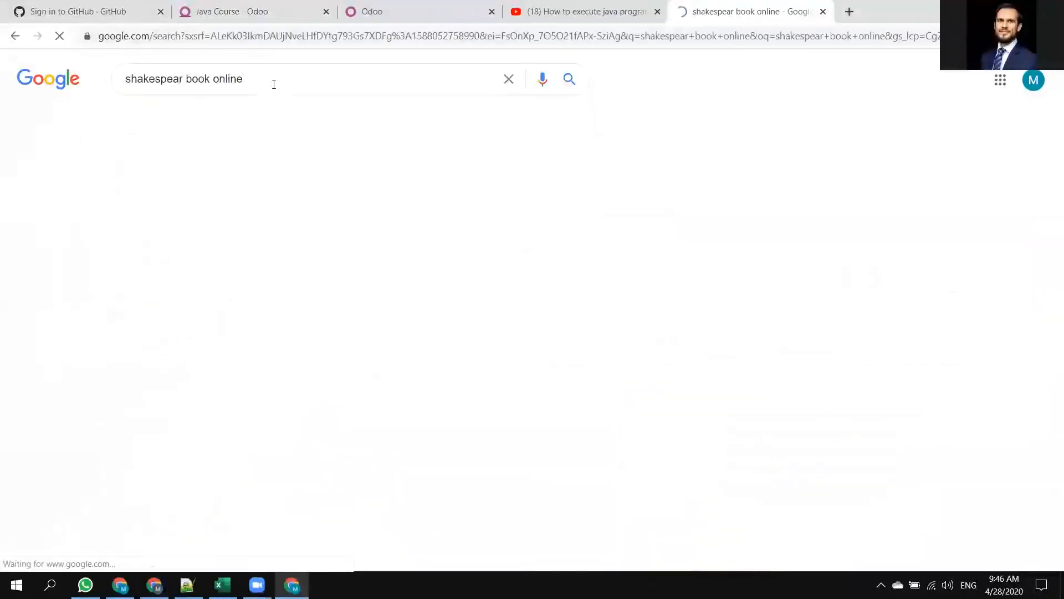
{"action": "left_click", "coordinate": [205, 227]}
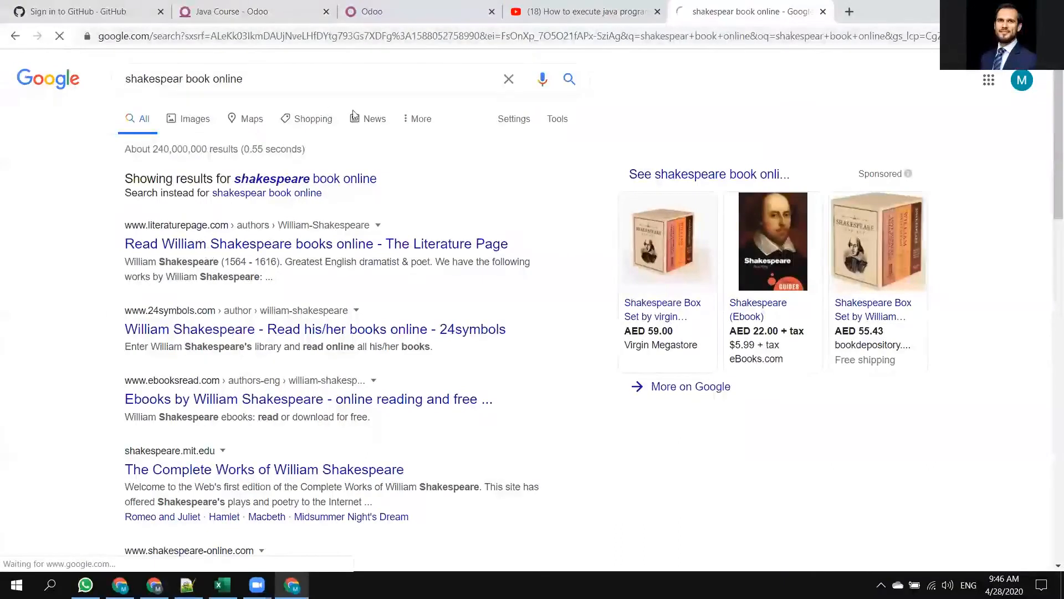
{"action": "left_click_drag", "start_coordinate": [267, 24], "coordinate": [109, 6]}
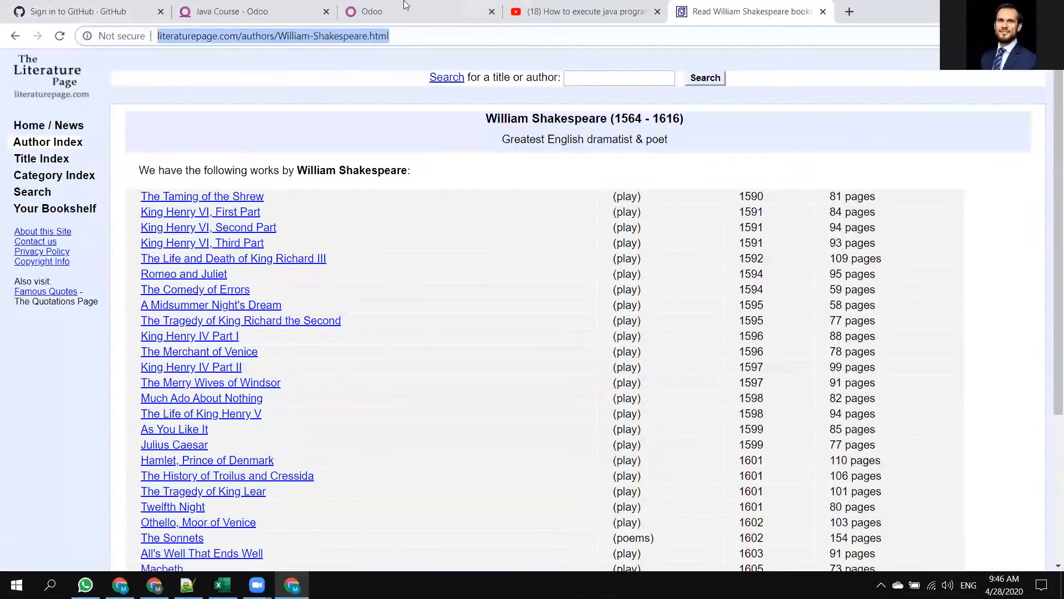
Return to the Java Course in Odoo and paste the copied literaturepage.com address as the Shakespear Book link.
{"action": "left_click", "coordinate": [375, 4]}
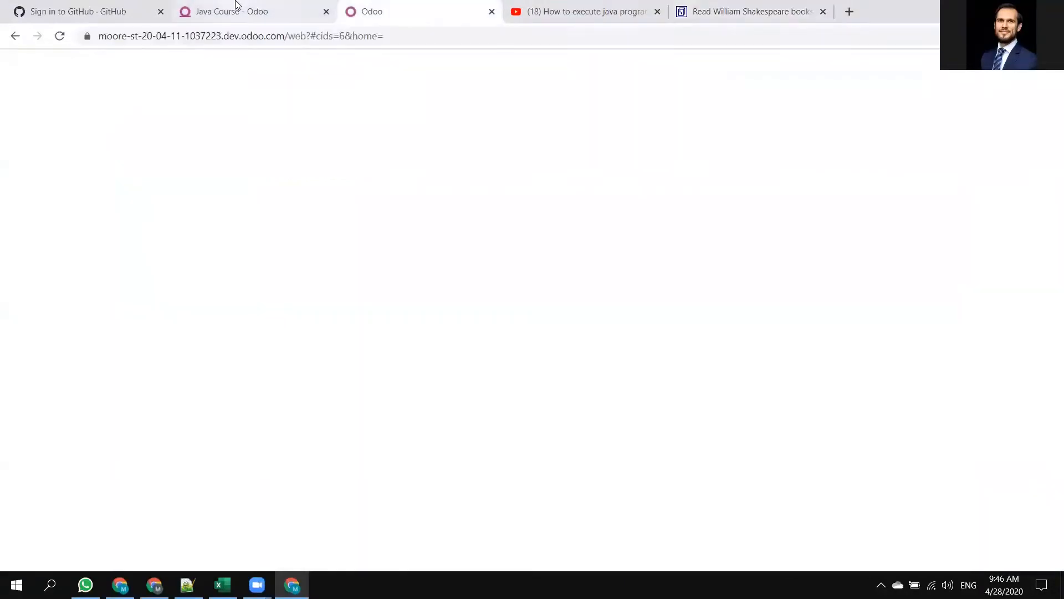
{"action": "left_click", "coordinate": [238, 11]}
{"action": "left_click", "coordinate": [552, 261]}
{"action": "type", "text": "http://www.literaturepage.com/authors/William-Shakespeare.htm"}
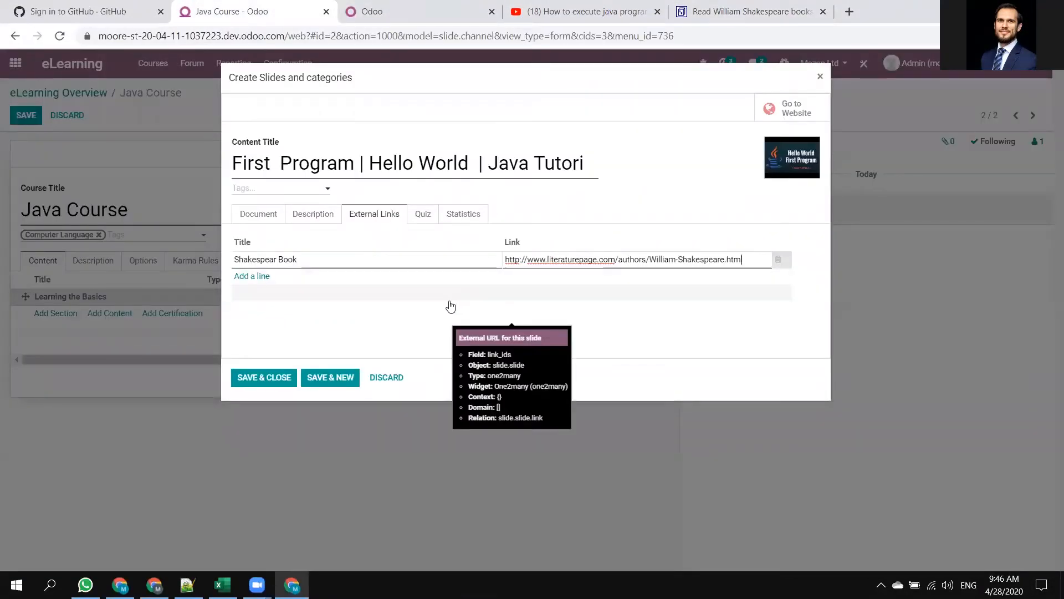
Add a quiz question named "Java Basics" with the answer line "Is Java a computer language?" and save it.
{"action": "left_click", "coordinate": [423, 214]}
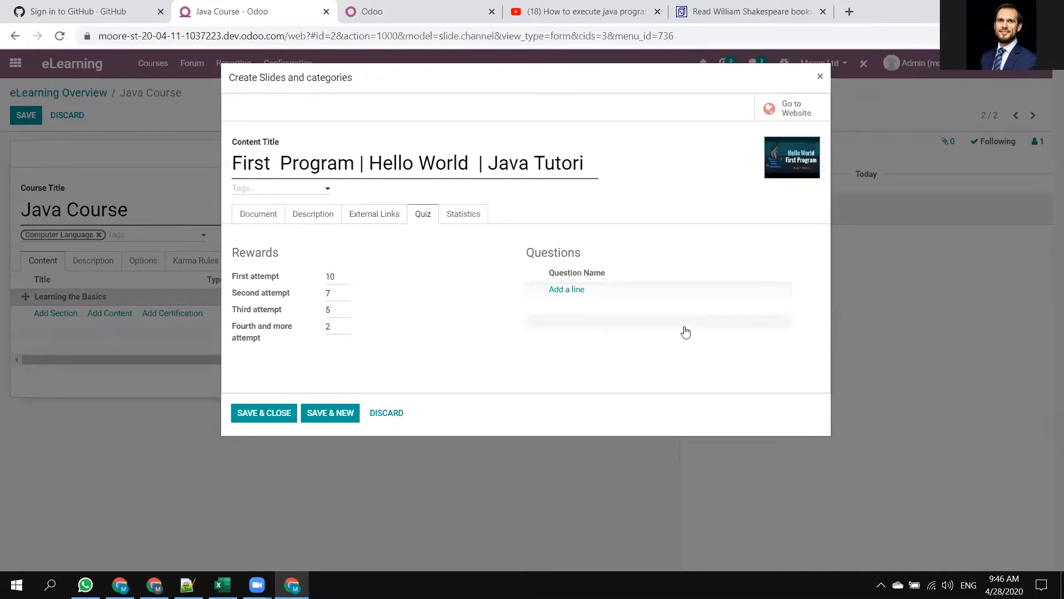
{"action": "left_click", "coordinate": [571, 291]}
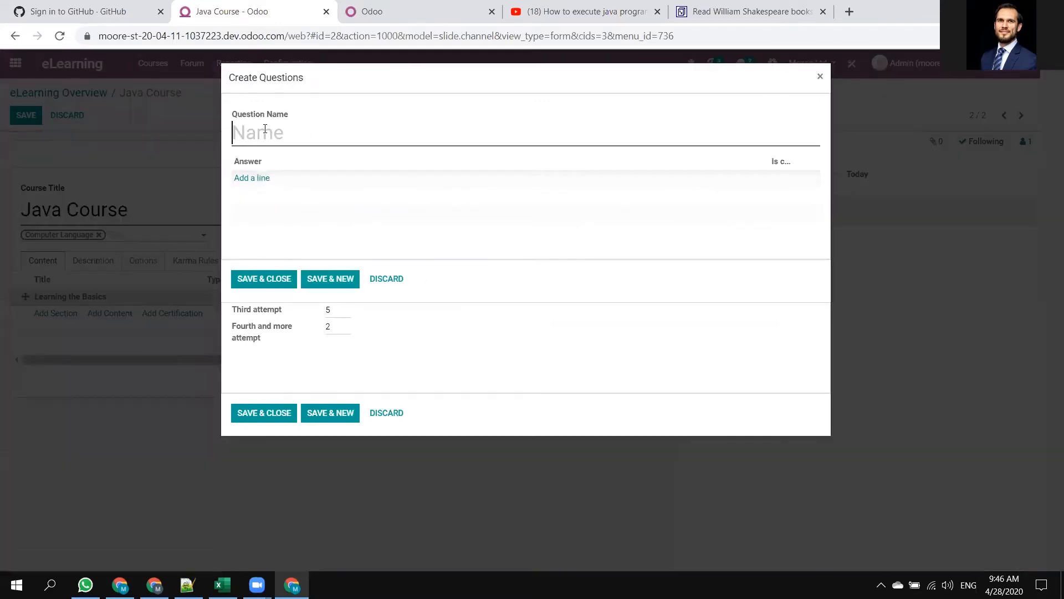
{"action": "type", "text": "Java Basics"}
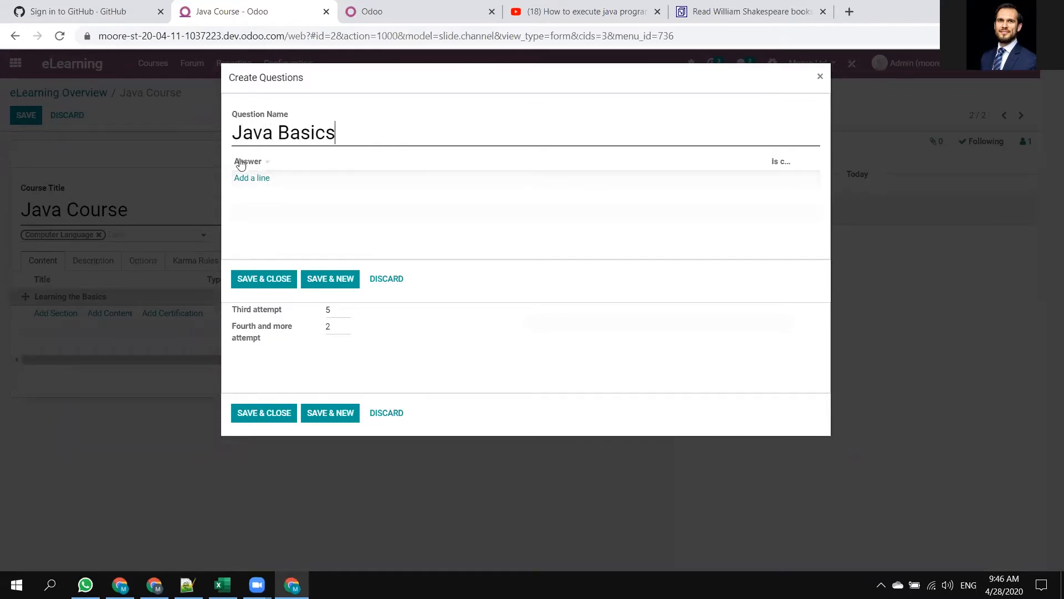
{"action": "left_click", "coordinate": [251, 183]}
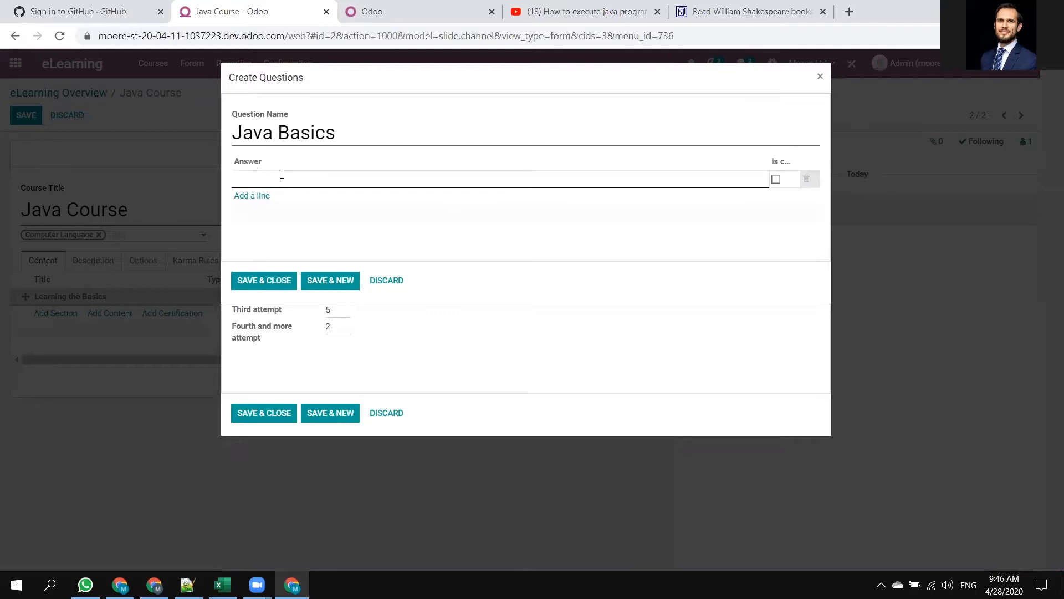
{"action": "type", "text": "Is Java"}
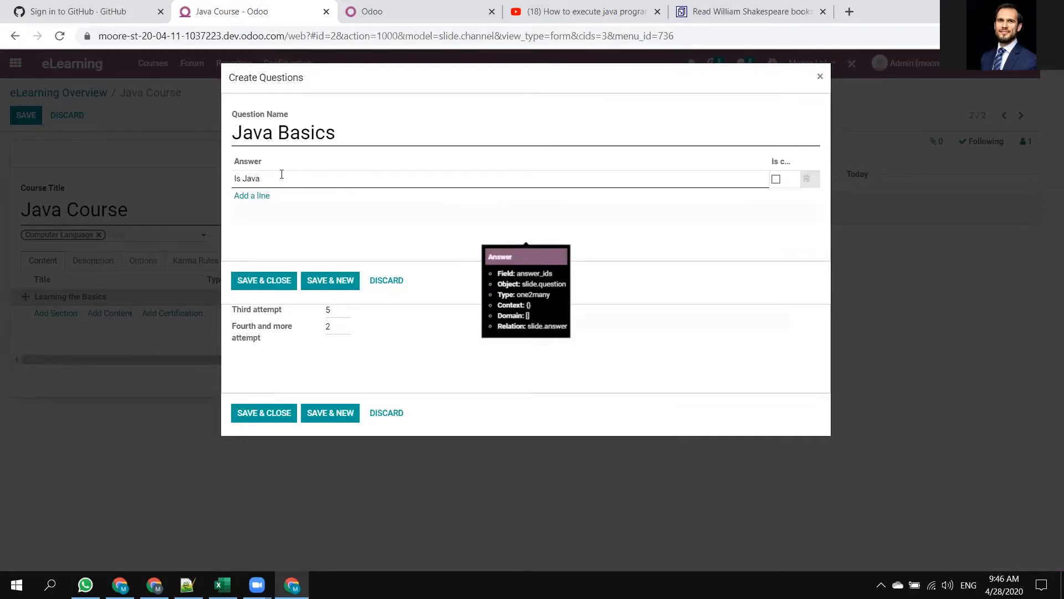
{"action": "type", "text": " a computer language?"}
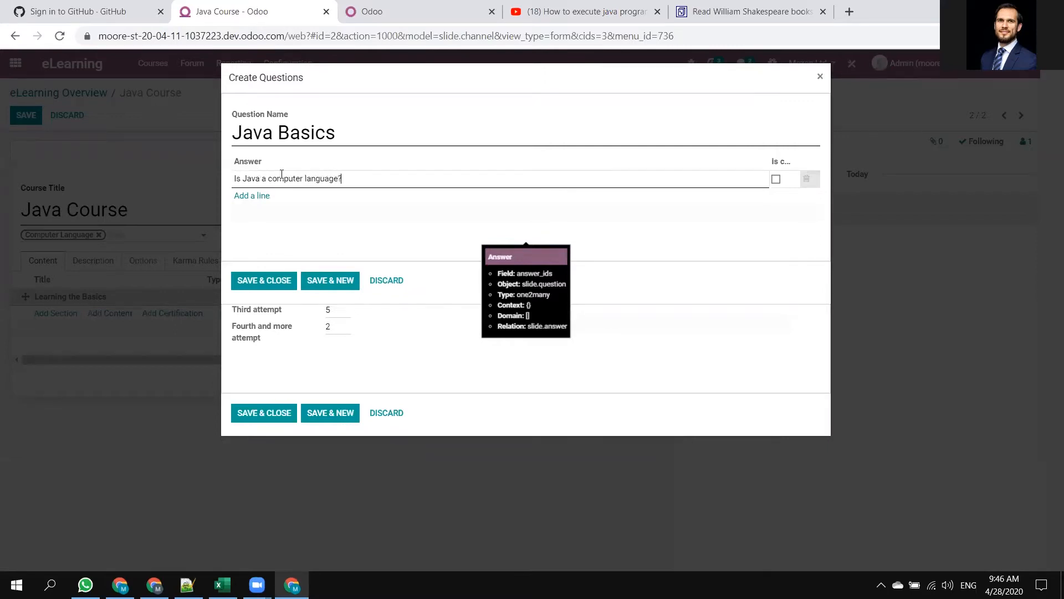
{"action": "left_click", "coordinate": [272, 281]}
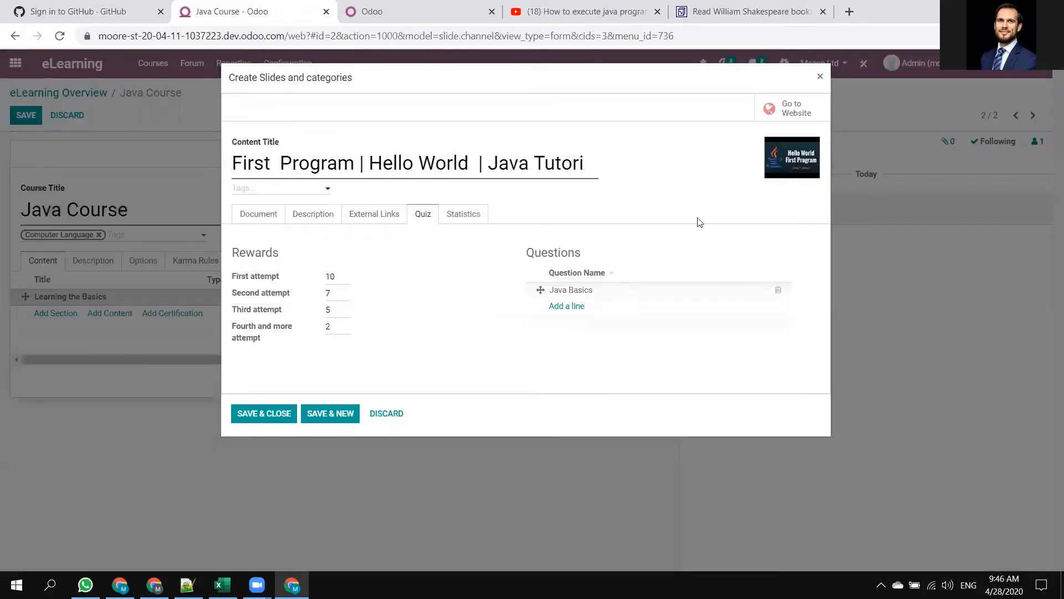
Reopen the Java Basics question and replace its name with the answer text "Is Java a computer language?".
{"action": "left_click", "coordinate": [580, 294]}
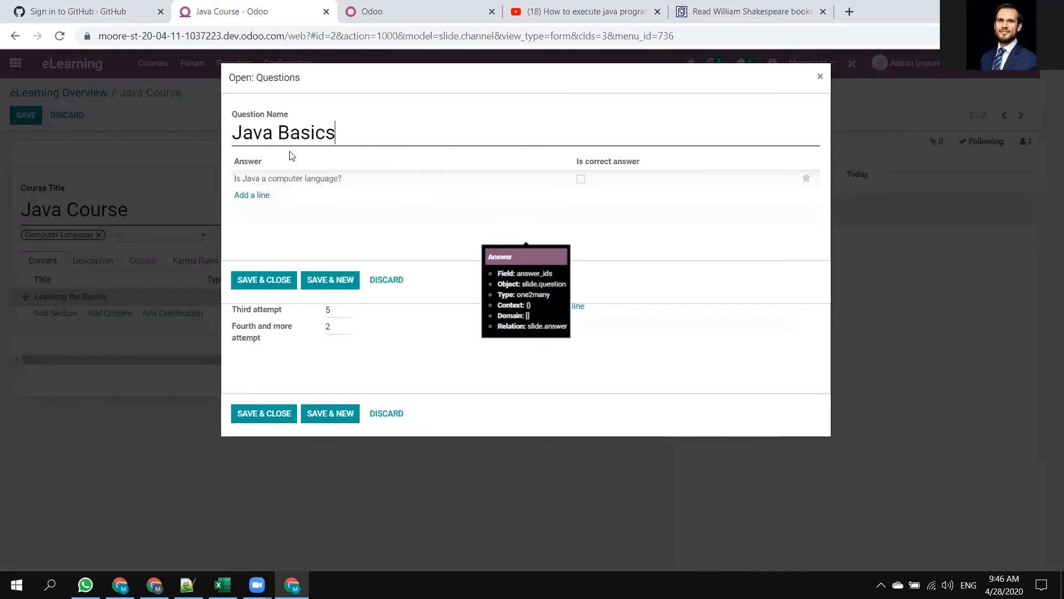
{"action": "left_click", "coordinate": [353, 178]}
{"action": "key", "text": "ctrl+c"}
{"action": "triple_click", "coordinate": [242, 128]}
{"action": "key", "text": "ctrl+v"}
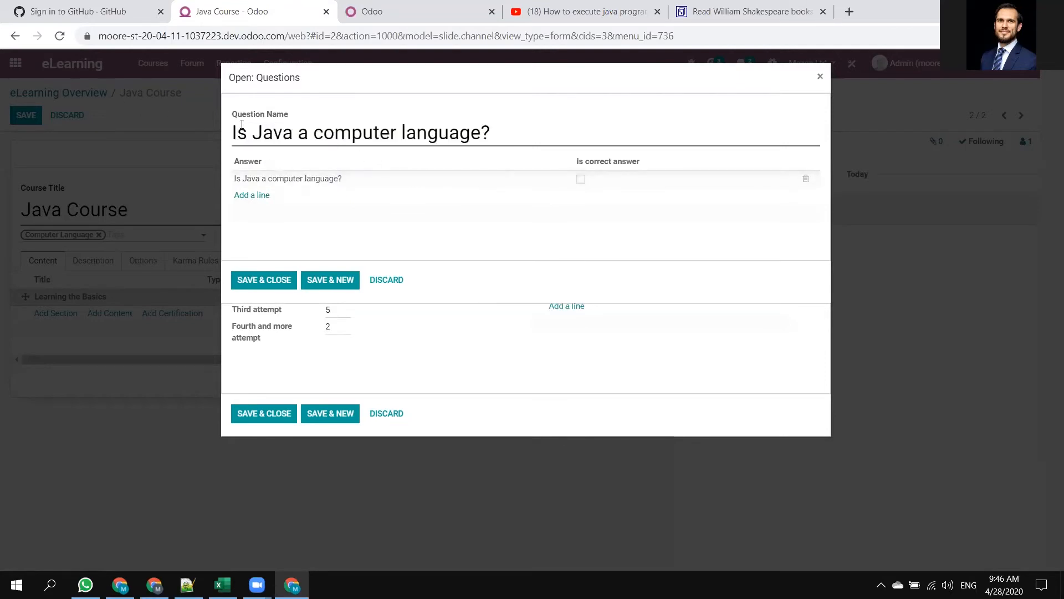
Change the existing answer to "Yes", add a second answer "No", mark Yes as correct and save the question.
{"action": "left_click", "coordinate": [368, 178]}
{"action": "type", "text": "Yes"}
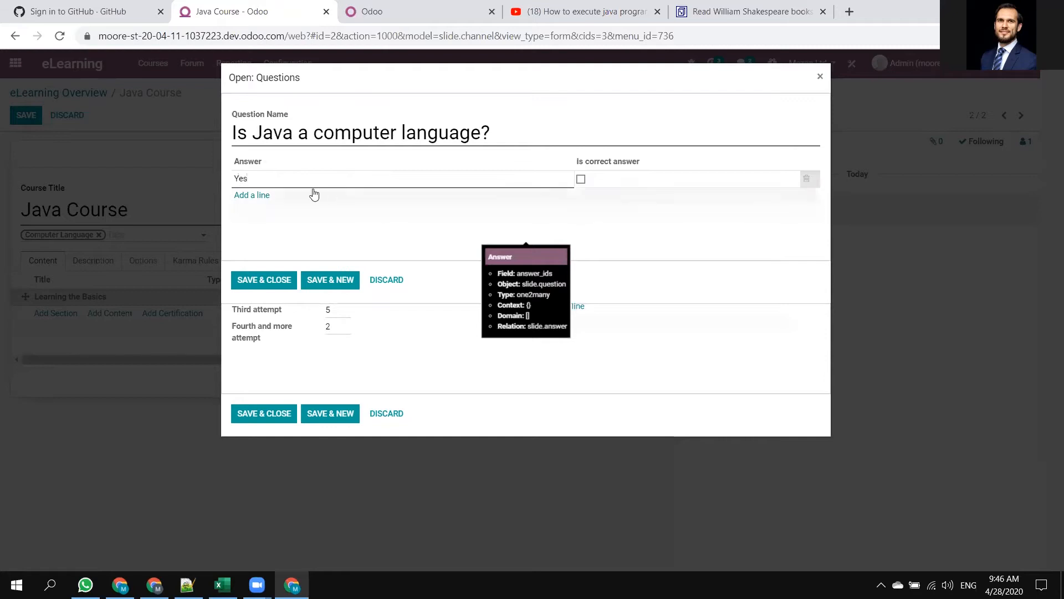
{"action": "left_click", "coordinate": [246, 195]}
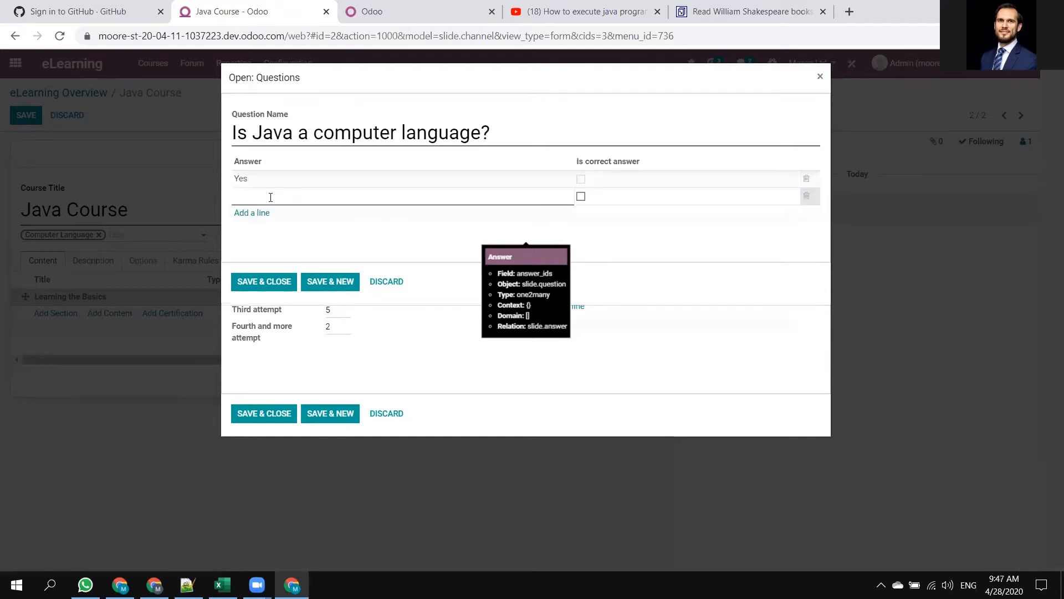
{"action": "left_click", "coordinate": [582, 178]}
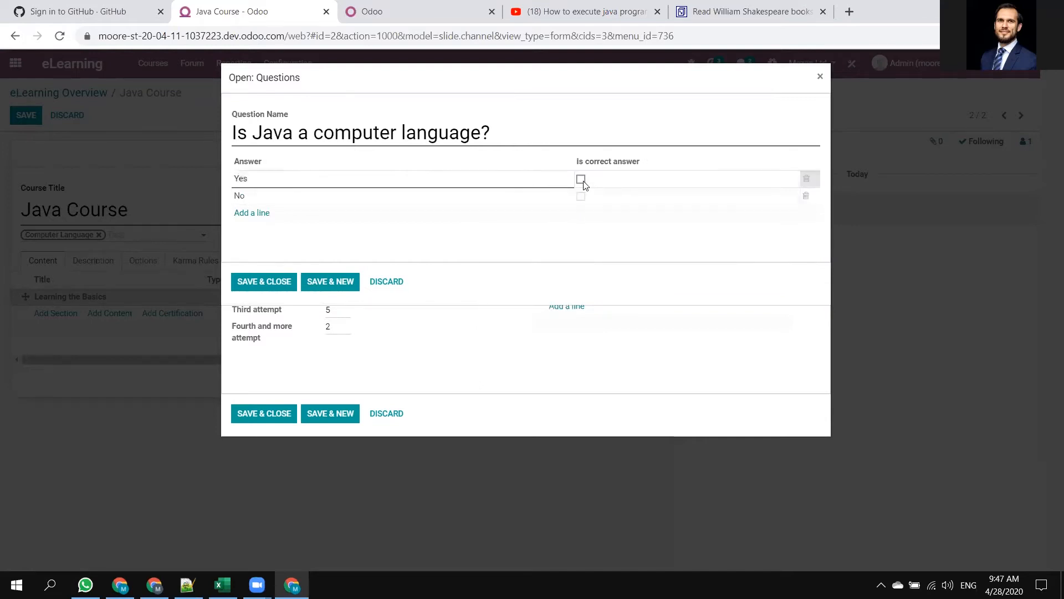
{"action": "left_click", "coordinate": [582, 180]}
{"action": "left_click", "coordinate": [287, 292]}
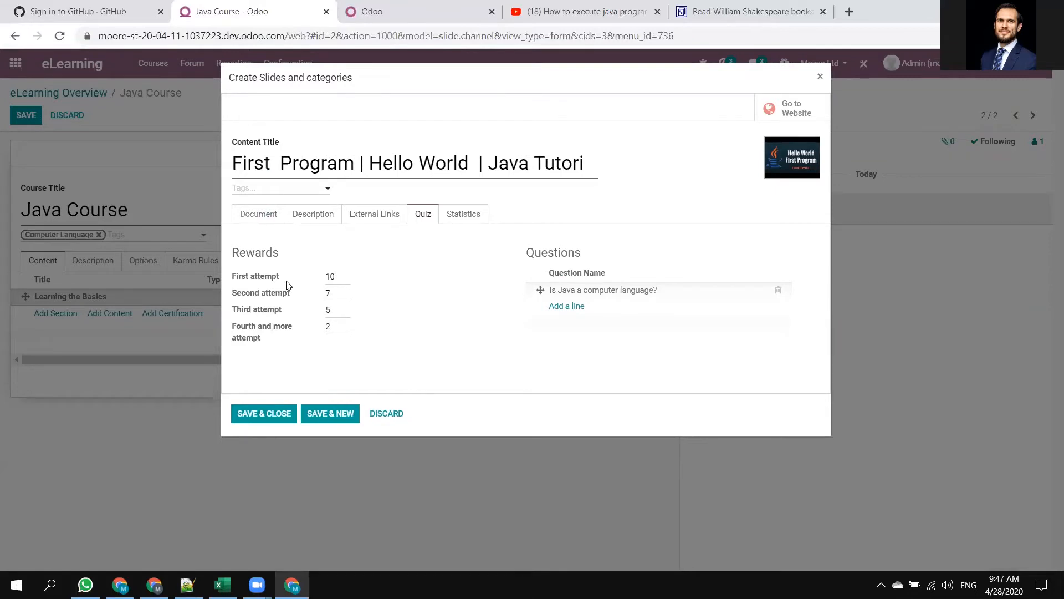
Examine the quiz rewards per attempt and the content's statistics for member and public views, likes and dislikes.
{"action": "left_click_drag", "start_coordinate": [283, 278], "coordinate": [233, 279]}
{"action": "left_click_drag", "start_coordinate": [340, 275], "coordinate": [241, 294]}
{"action": "left_click_drag", "start_coordinate": [339, 296], "coordinate": [299, 290]}
{"action": "left_click", "coordinate": [471, 213]}
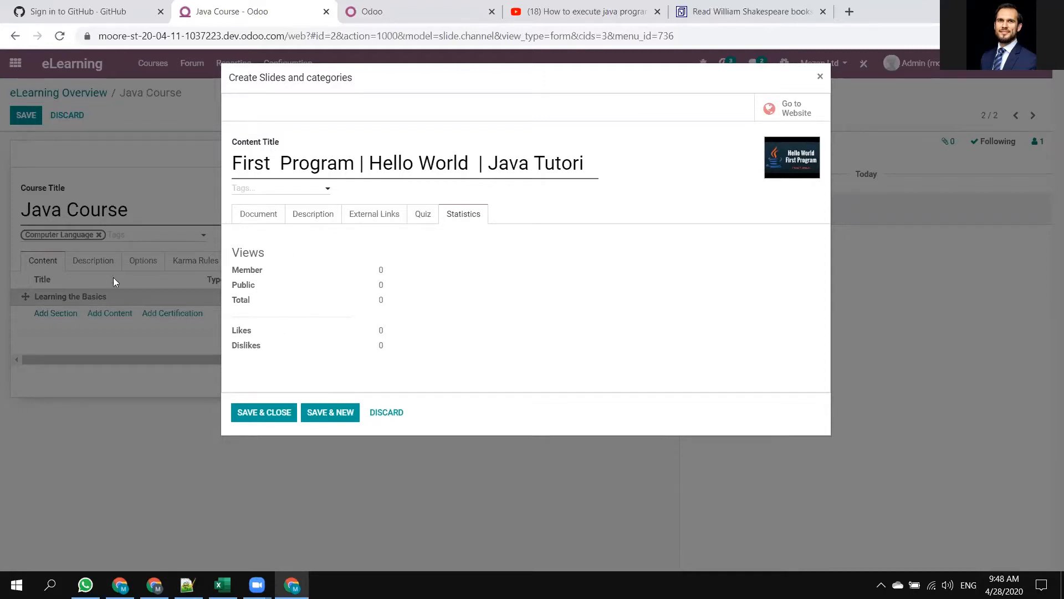
{"action": "double_click", "coordinate": [380, 270]}
{"action": "left_click_drag", "start_coordinate": [270, 258], "coordinate": [229, 259]}
{"action": "left_click", "coordinate": [380, 294]}
{"action": "double_click", "coordinate": [382, 285]}
{"action": "left_click_drag", "start_coordinate": [255, 328], "coordinate": [205, 314]}
{"action": "left_click_drag", "start_coordinate": [279, 354], "coordinate": [212, 344]}
{"action": "left_click", "coordinate": [345, 353]}
Save the video content into the course and add a section named "Homework" below it.
{"action": "left_click", "coordinate": [265, 414]}
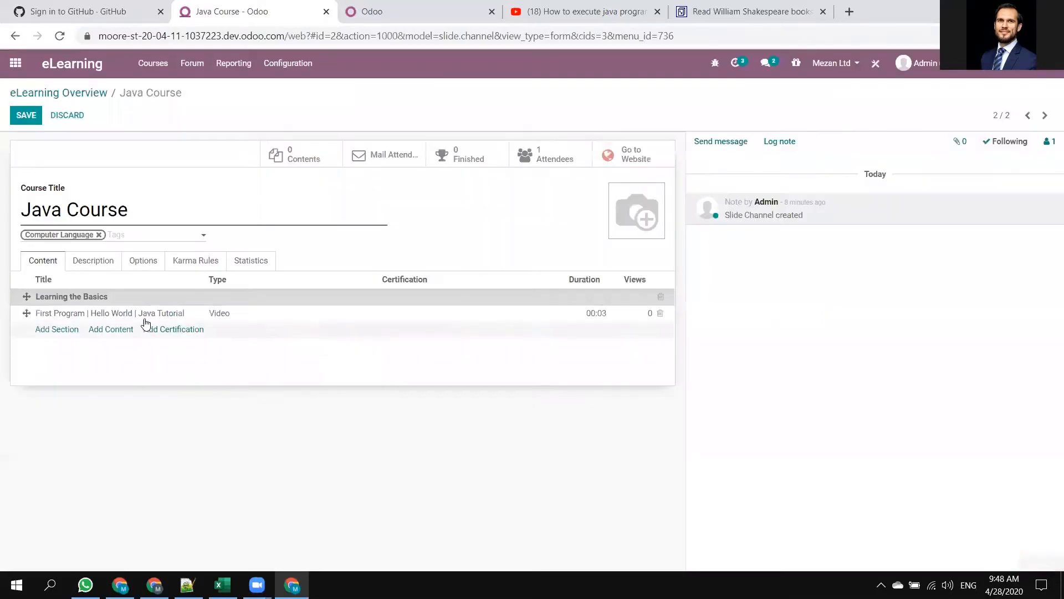
{"action": "left_click", "coordinate": [63, 331]}
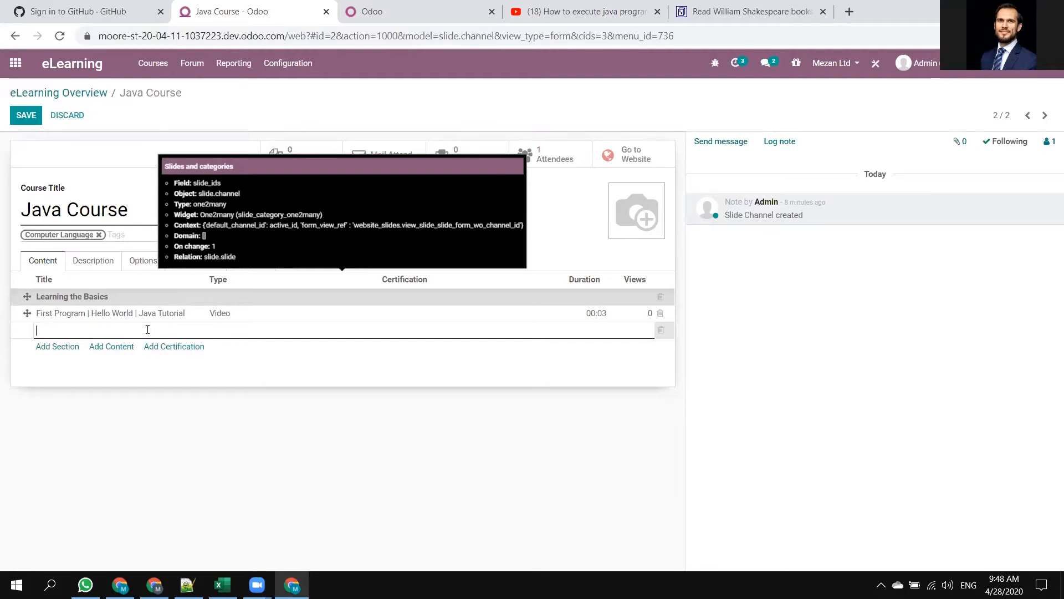
{"action": "type", "text": "Homework"}
{"action": "left_click", "coordinate": [132, 400]}
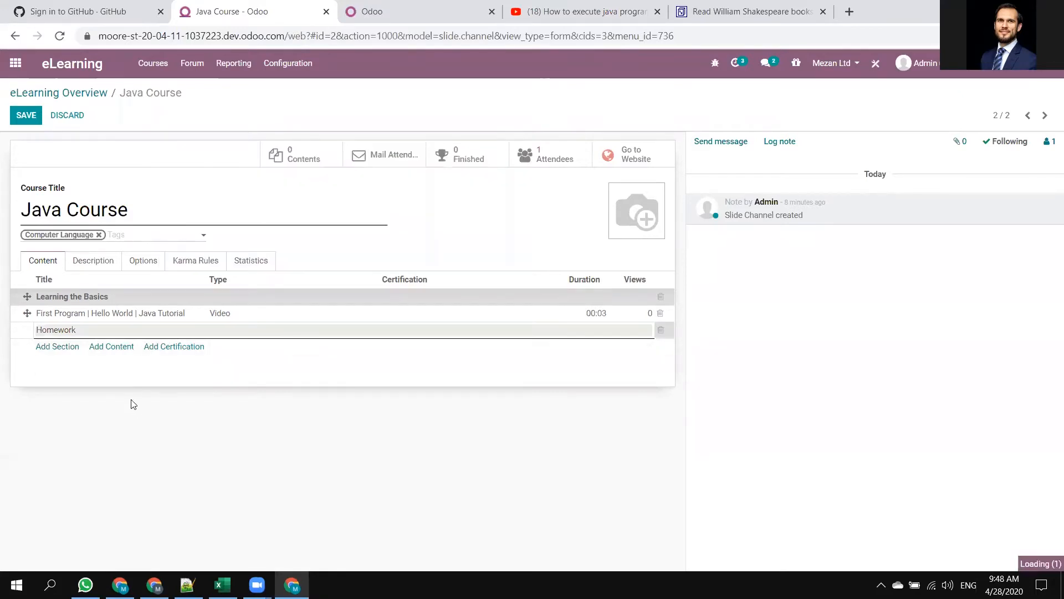
Add a Document-type content titled "Homework 1" under the Homework section.
{"action": "left_click", "coordinate": [111, 347]}
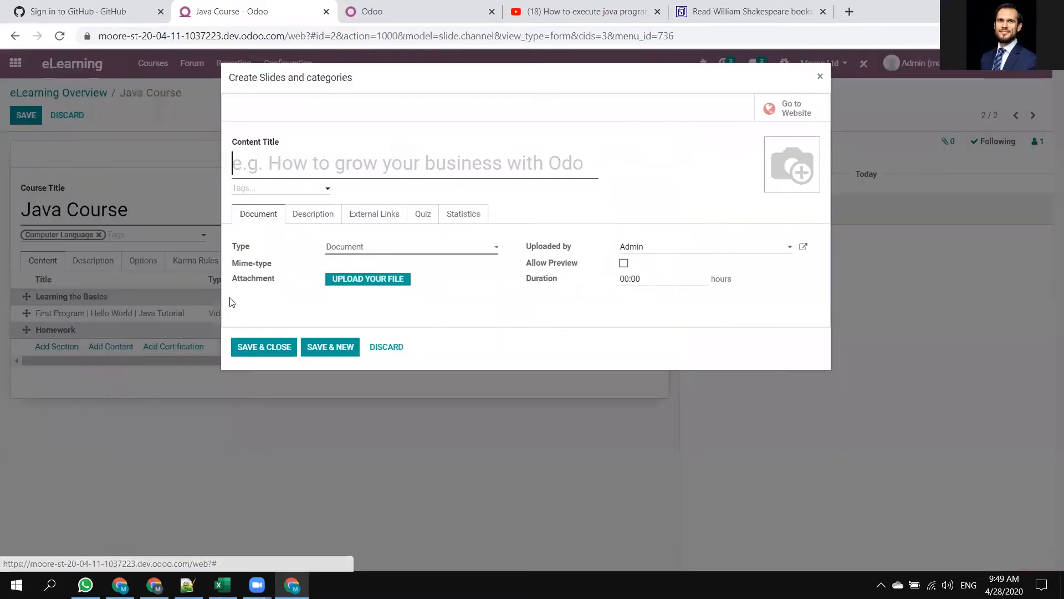
{"action": "left_click", "coordinate": [386, 249]}
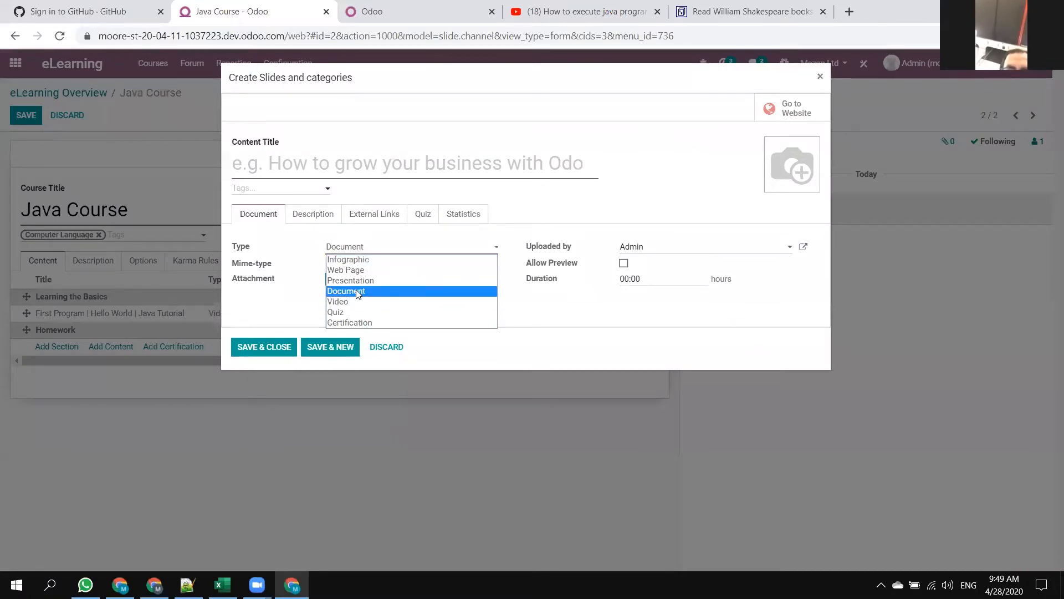
{"action": "left_click", "coordinate": [309, 159]}
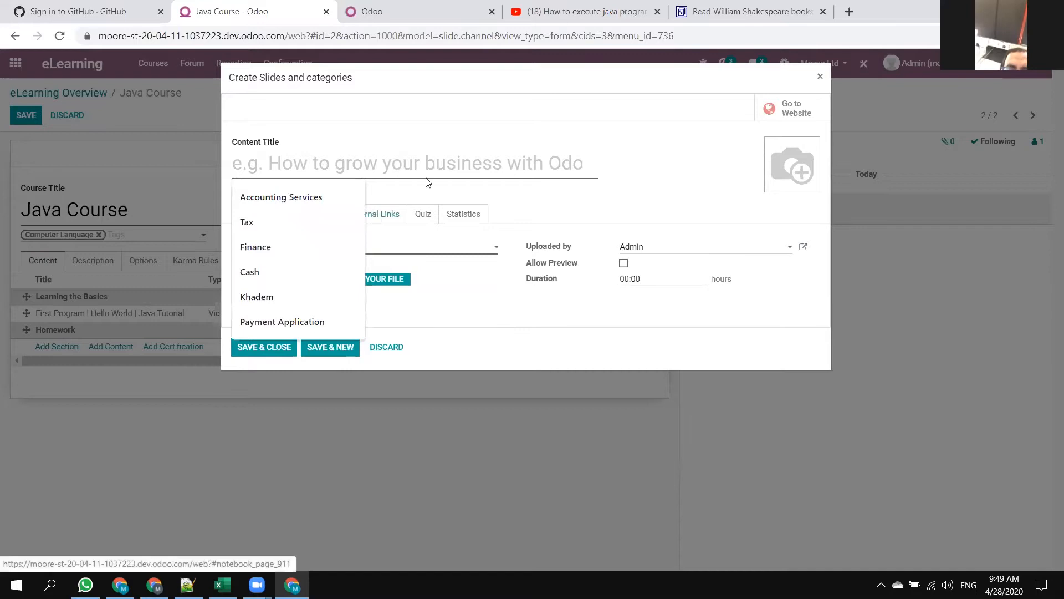
{"action": "type", "text": "Home"}
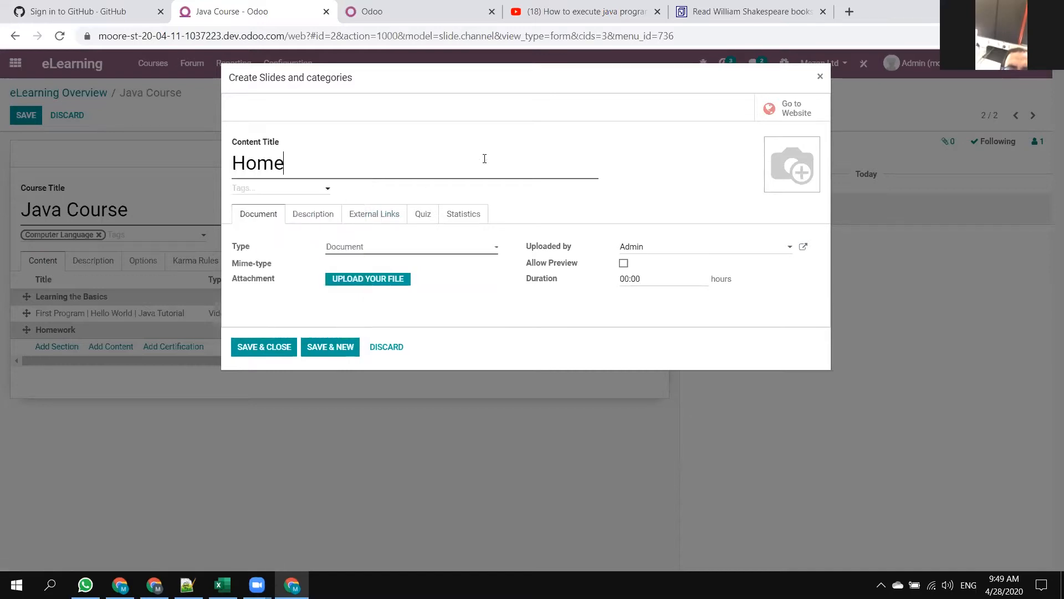
{"action": "type", "text": "work 1"}
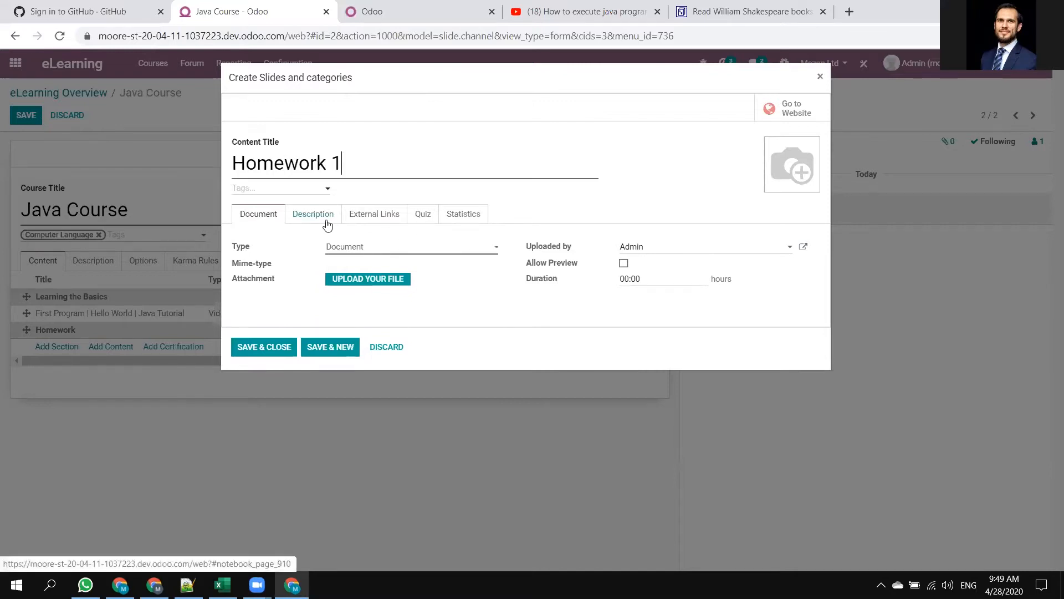
{"action": "left_click", "coordinate": [381, 280]}
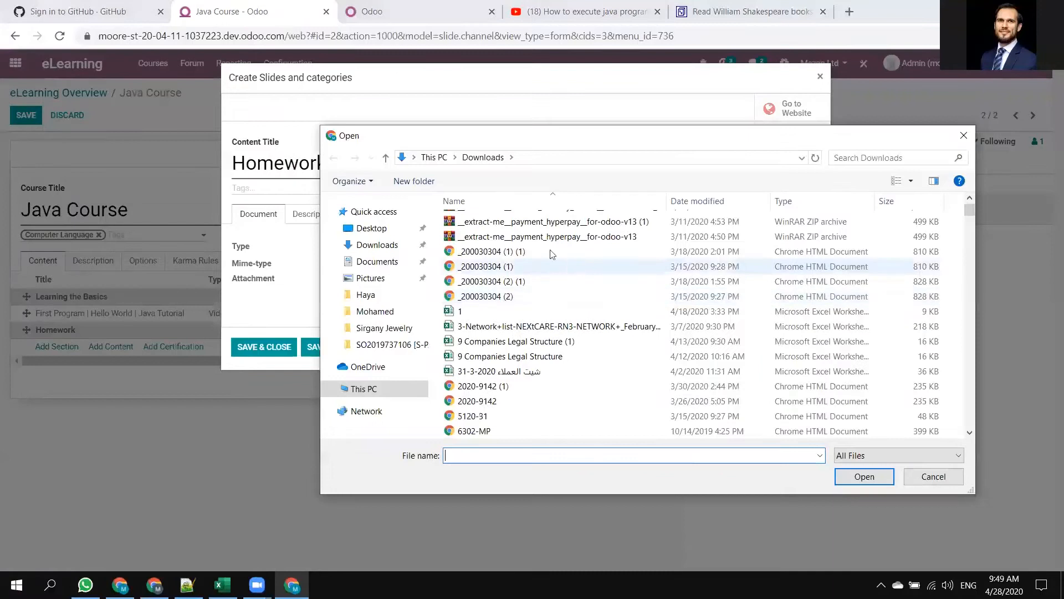
{"action": "scroll", "coordinate": [549, 267], "scroll_direction": "down", "scroll_amount": 2}
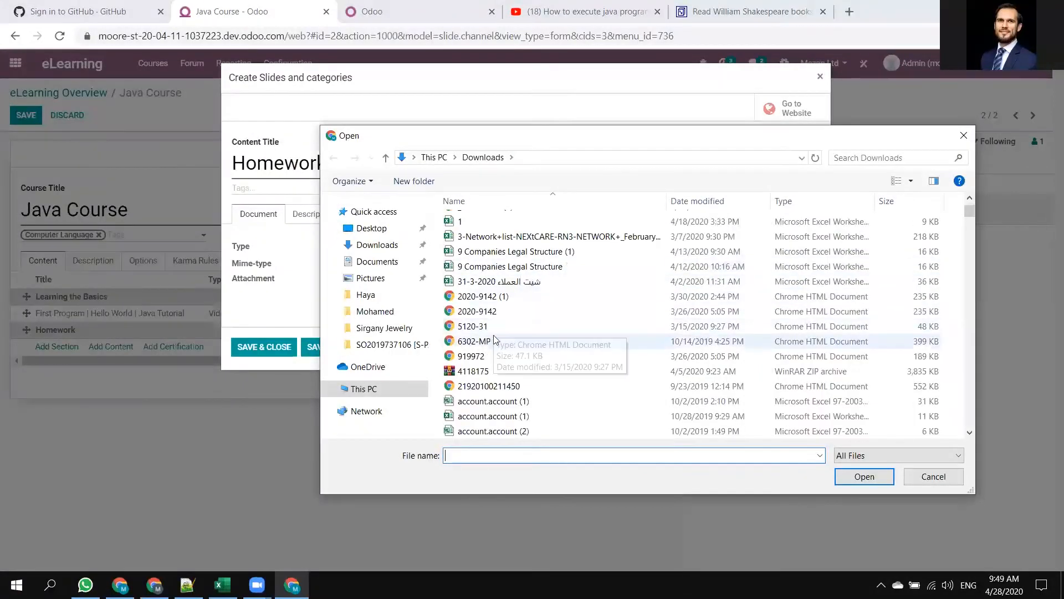
{"action": "scroll", "coordinate": [540, 355], "scroll_direction": "down", "scroll_amount": 4}
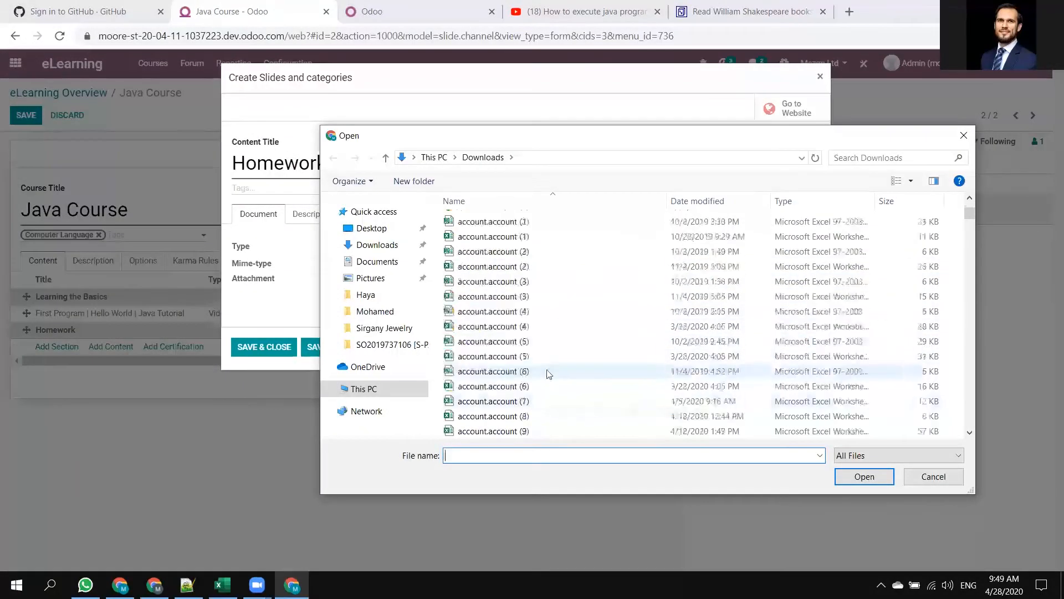
{"action": "scroll", "coordinate": [536, 337], "scroll_direction": "up", "scroll_amount": 6}
{"action": "double_click", "coordinate": [497, 293]}
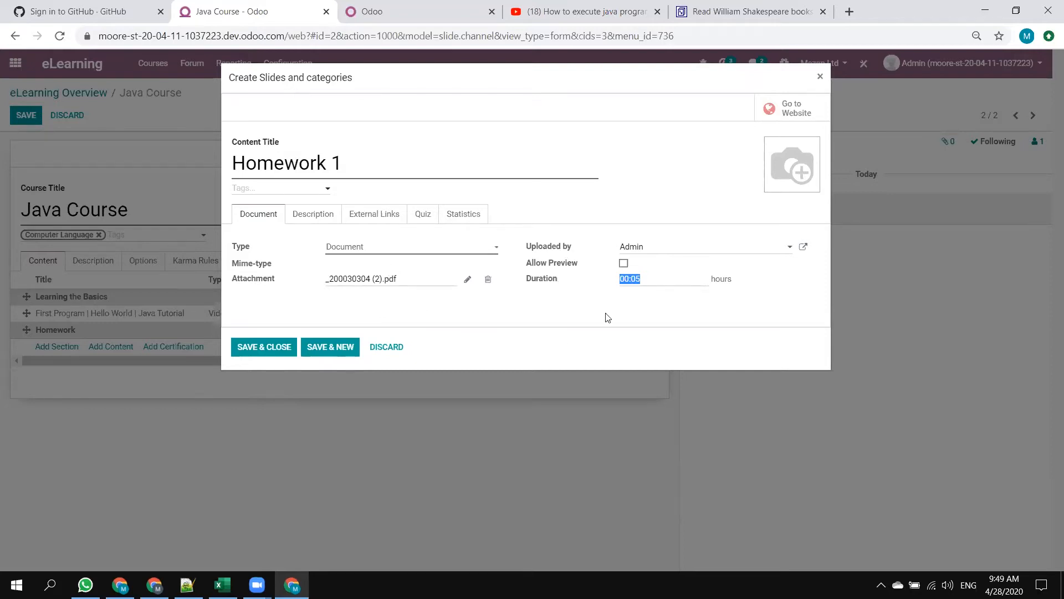
Set the Homework 1 duration to 00:05 hours.
{"action": "left_click", "coordinate": [657, 281]}
{"action": "left_click_drag", "start_coordinate": [640, 277], "coordinate": [629, 277]}
{"action": "type", "text": "05"}
{"action": "left_click_drag", "start_coordinate": [654, 278], "coordinate": [622, 275]}
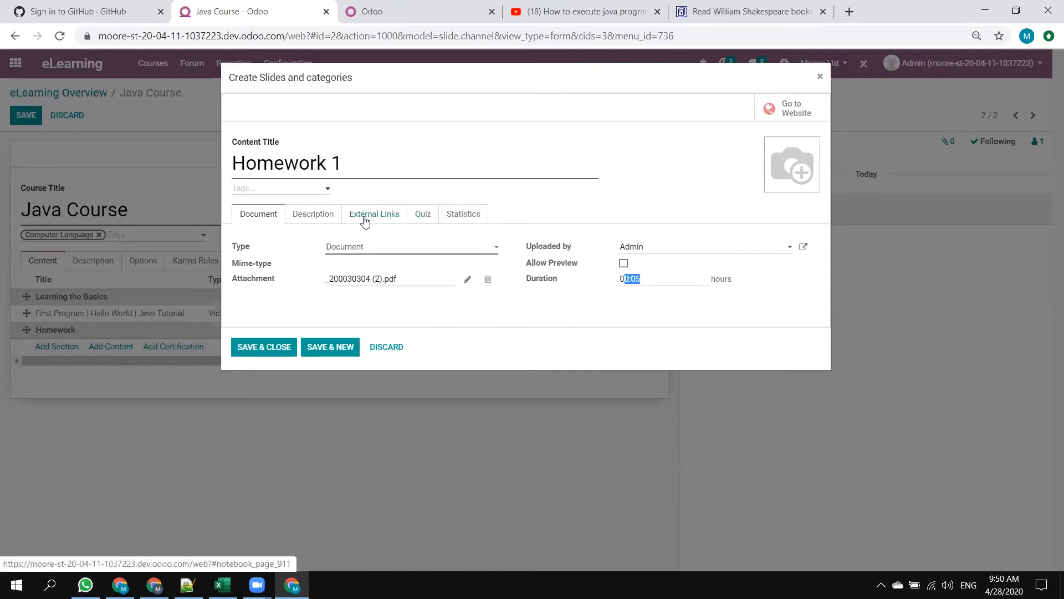
Enter a description for Homework 1 beginning with "This is assignment 1".
{"action": "left_click", "coordinate": [322, 218]}
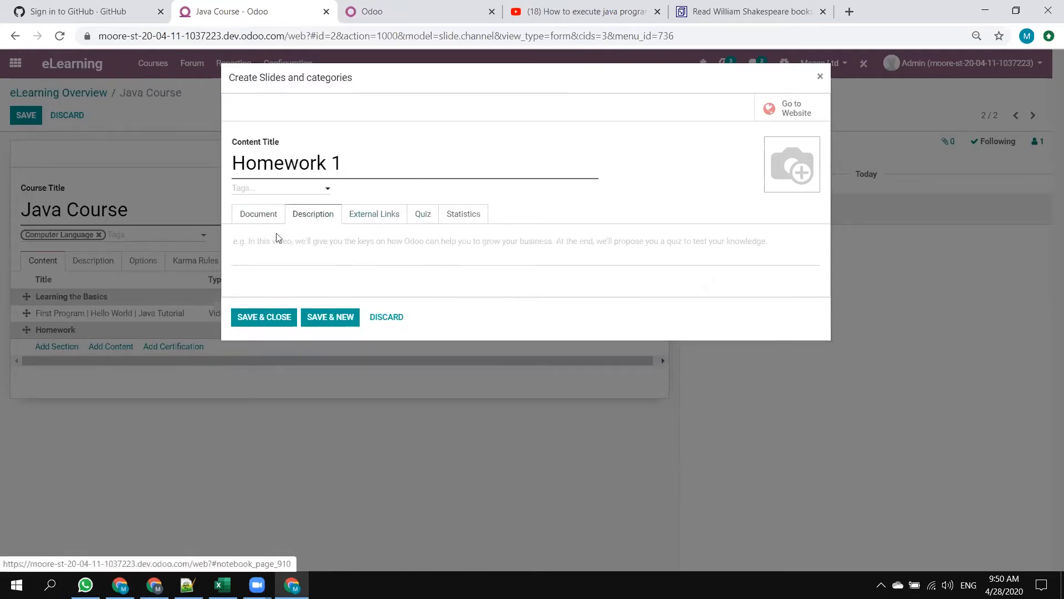
{"action": "left_click", "coordinate": [309, 254]}
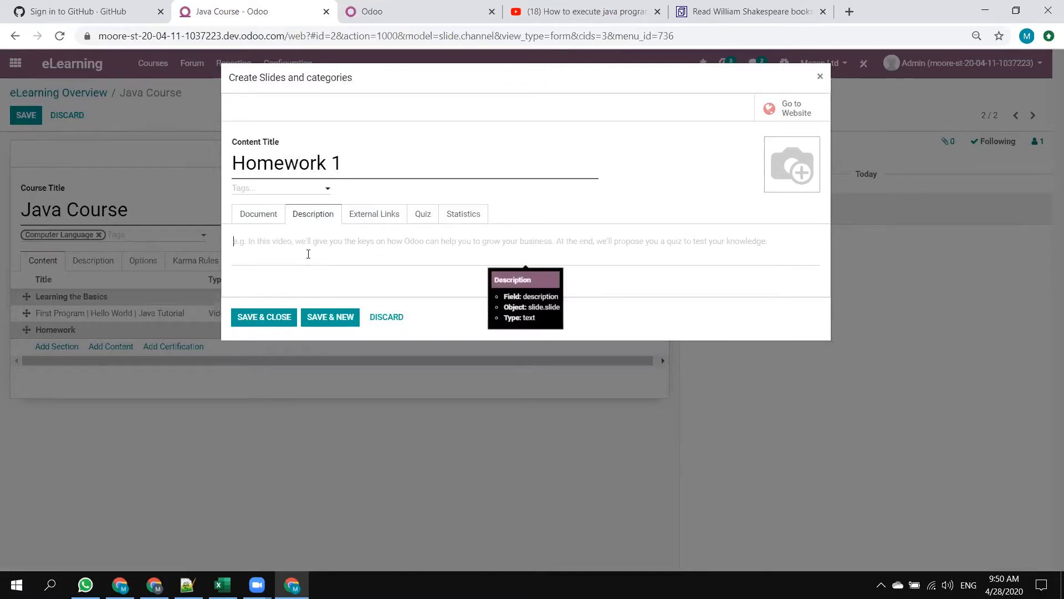
{"action": "type", "text": "This is"}
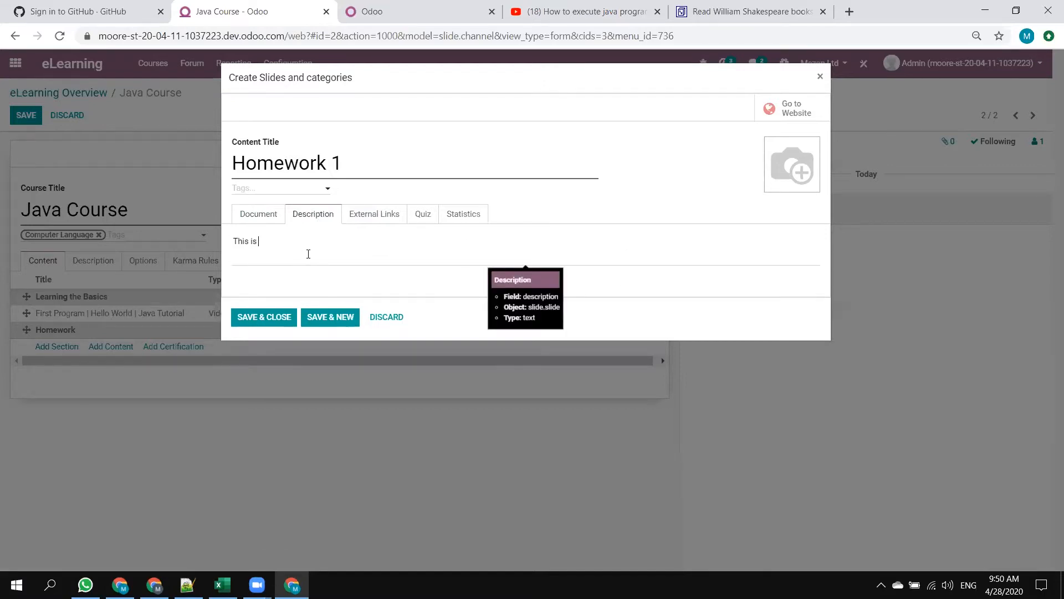
{"action": "type", "text": " assignment 1 for week 2"}
Start a new quiz question for Homework 1 named "Write Hello world line of code".
{"action": "left_click", "coordinate": [390, 217]}
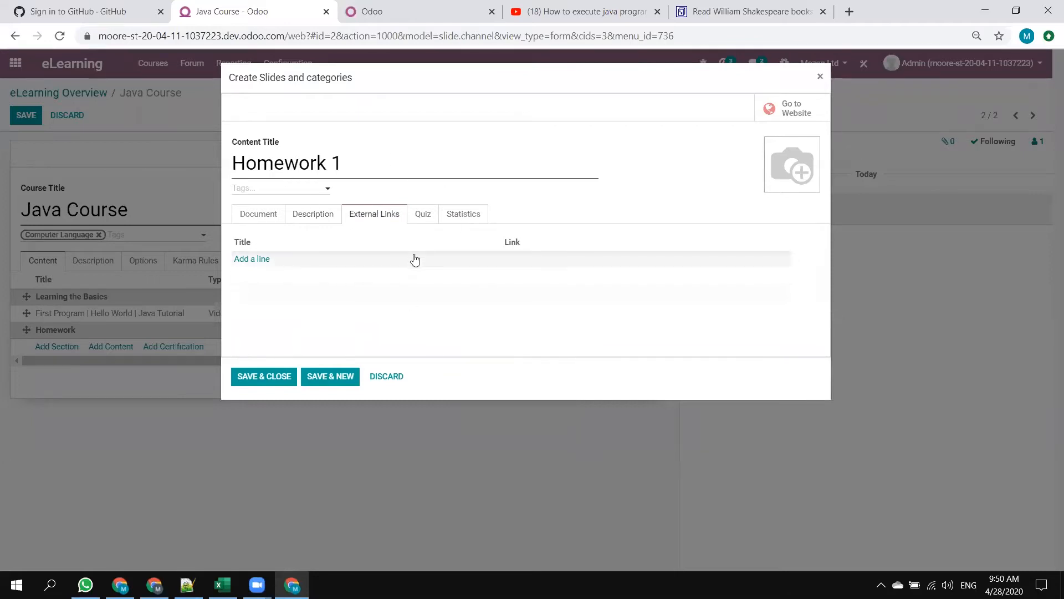
{"action": "left_click", "coordinate": [425, 216]}
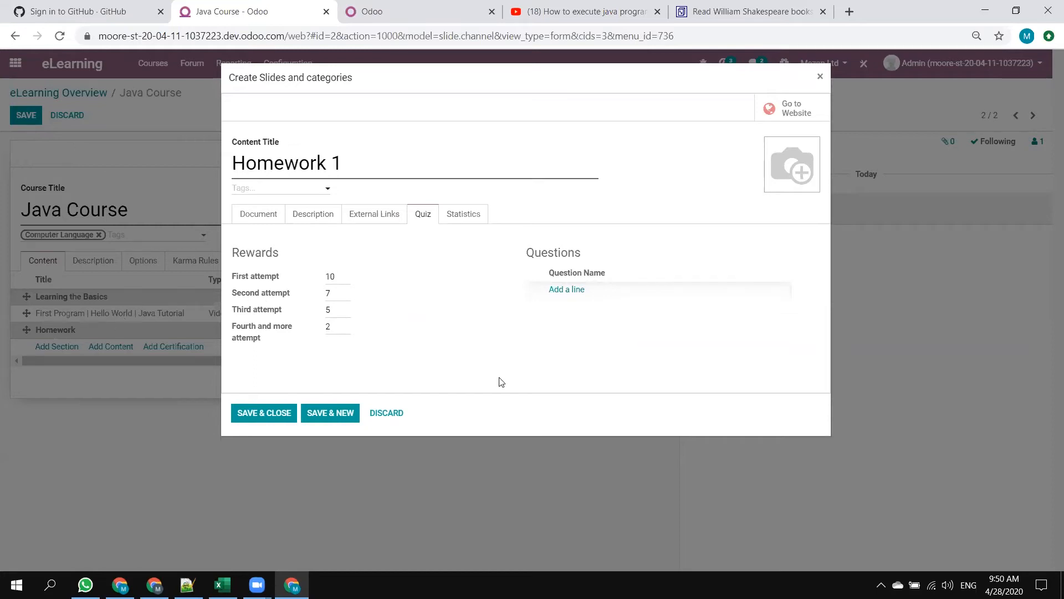
{"action": "left_click", "coordinate": [577, 294]}
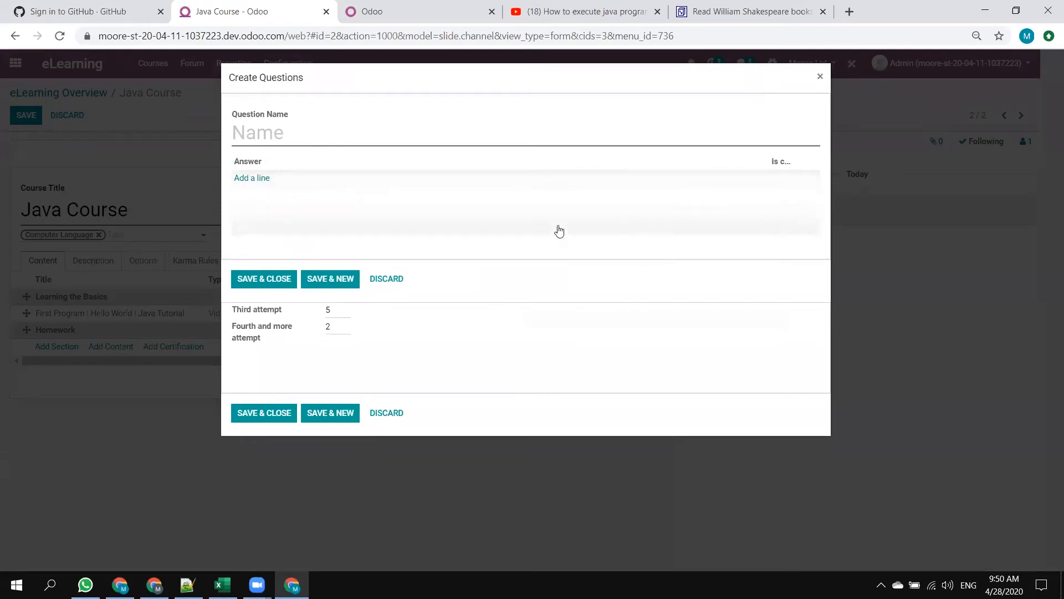
{"action": "left_click", "coordinate": [305, 145]}
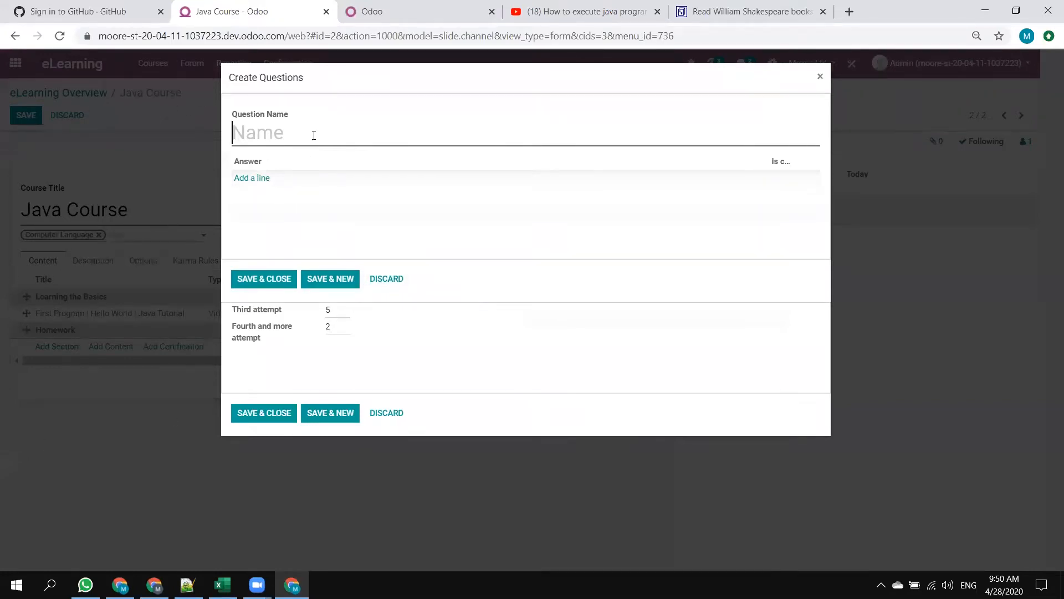
{"action": "type", "text": "Write"}
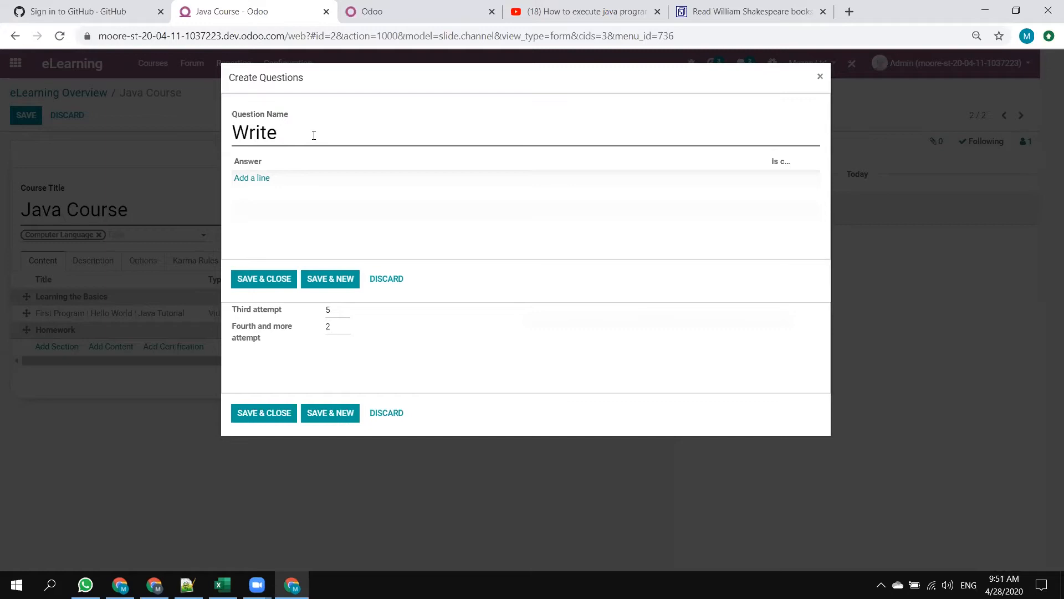
{"action": "type", "text": "Hello world line of code"}
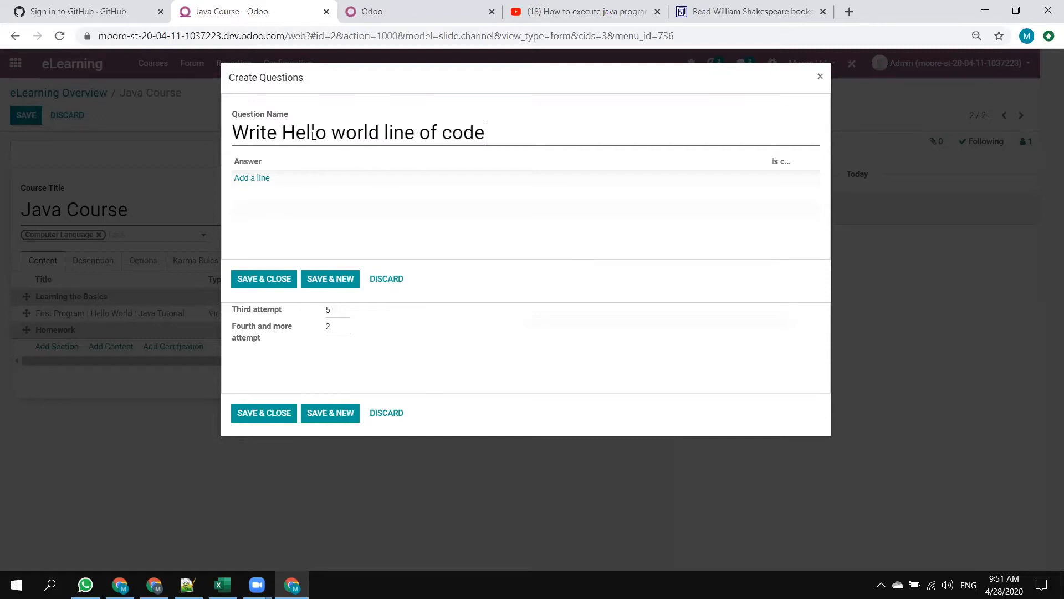
Add the answers "a = b" and "Write my own script" to the question and mark the second one as correct.
{"action": "left_click", "coordinate": [253, 180]}
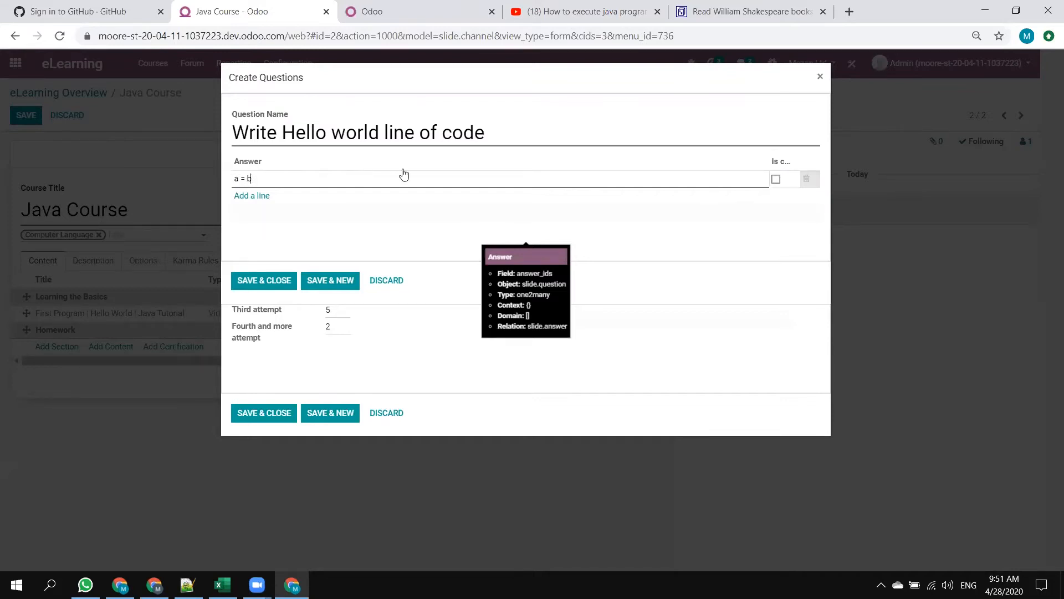
{"action": "left_click", "coordinate": [259, 198]}
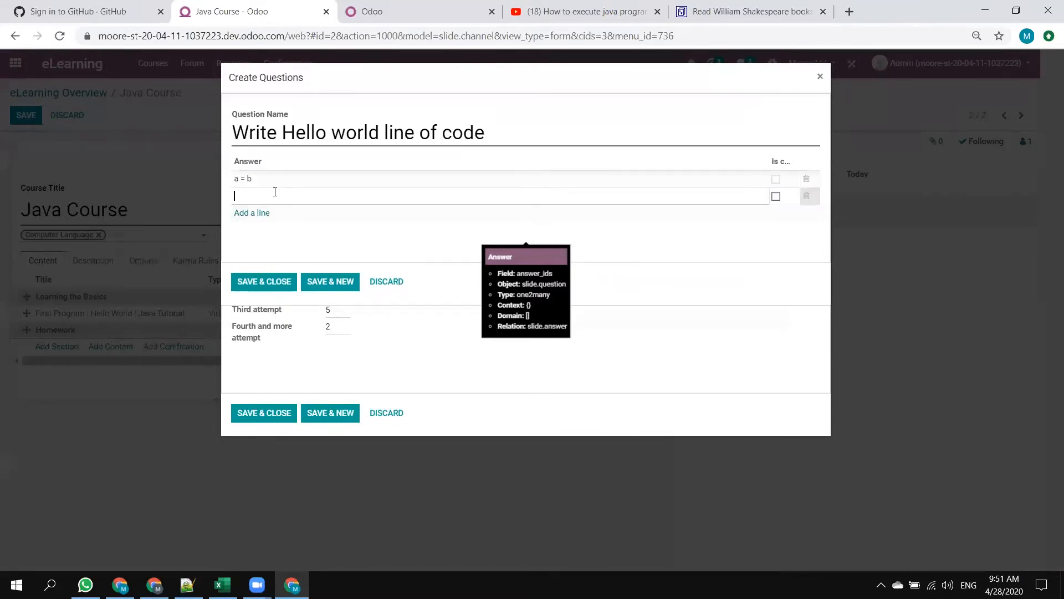
{"action": "type", "text": "Write my own script"}
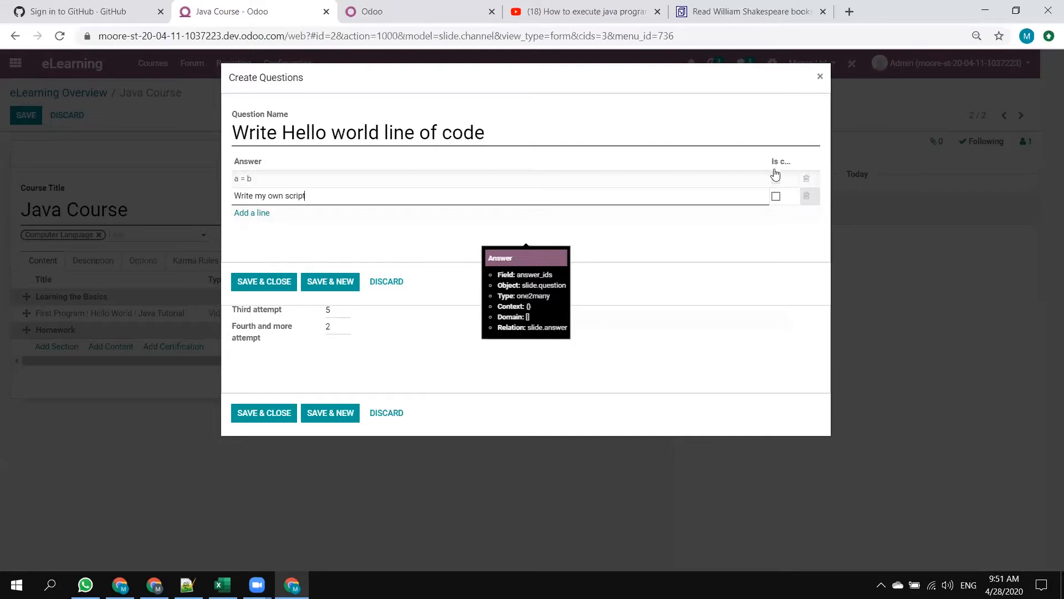
{"action": "left_click", "coordinate": [776, 200]}
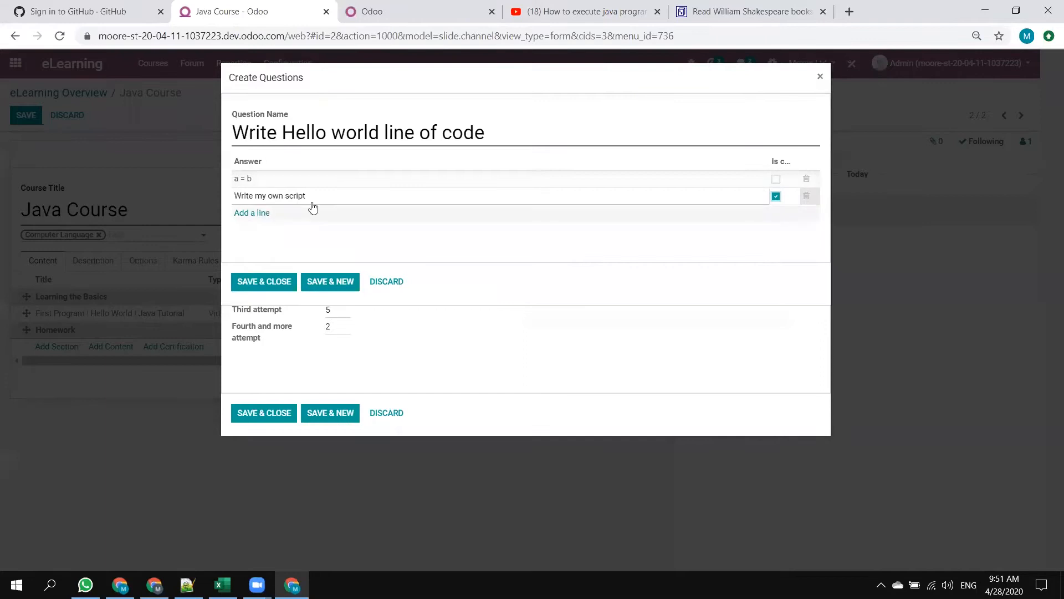
Replace the text of the correct answer with "hello = h".
{"action": "left_click_drag", "start_coordinate": [482, 198], "coordinate": [168, 167]}
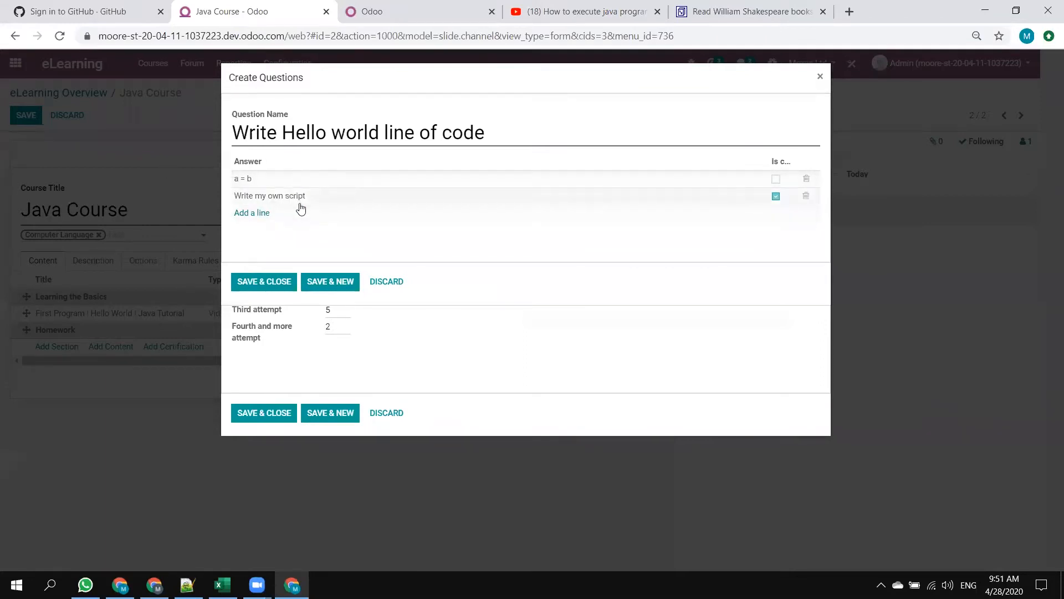
{"action": "left_click", "coordinate": [318, 203]}
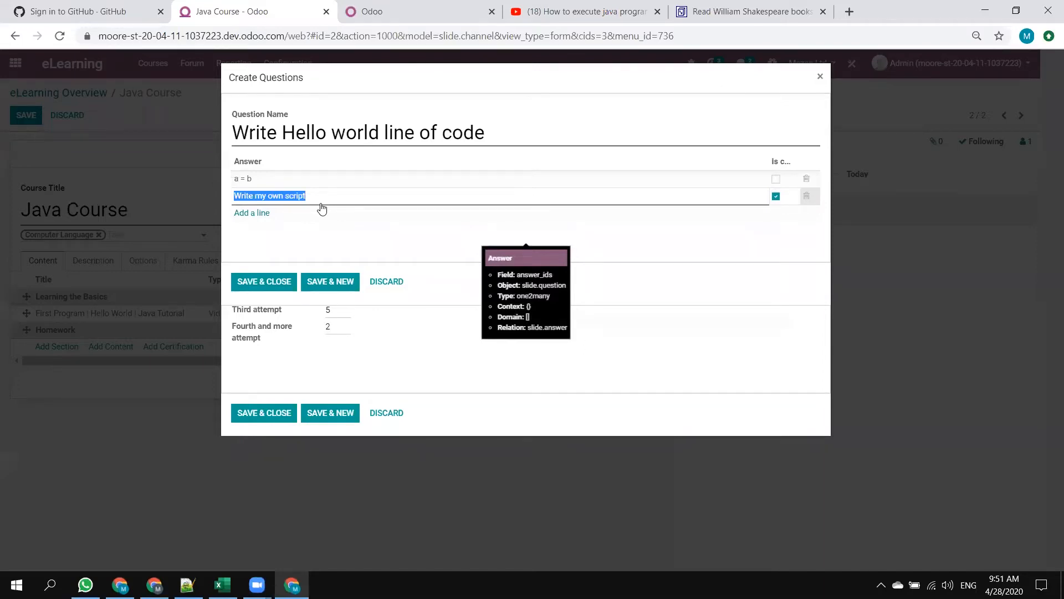
{"action": "type", "text": "hello = h"}
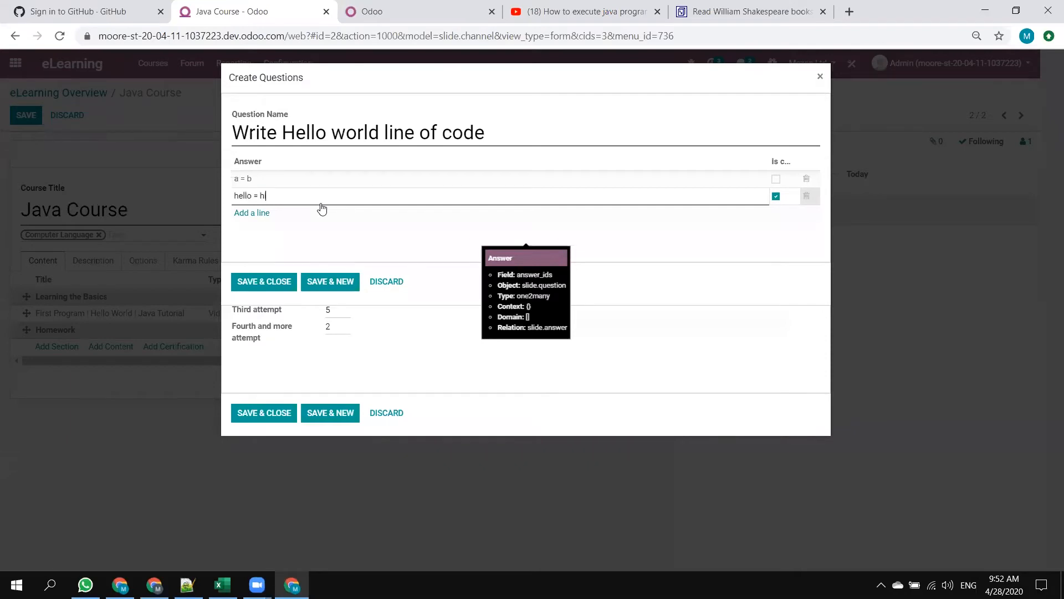
Save the quiz question, check the Homework 1 statistics and save the content into the course.
{"action": "left_click", "coordinate": [251, 285]}
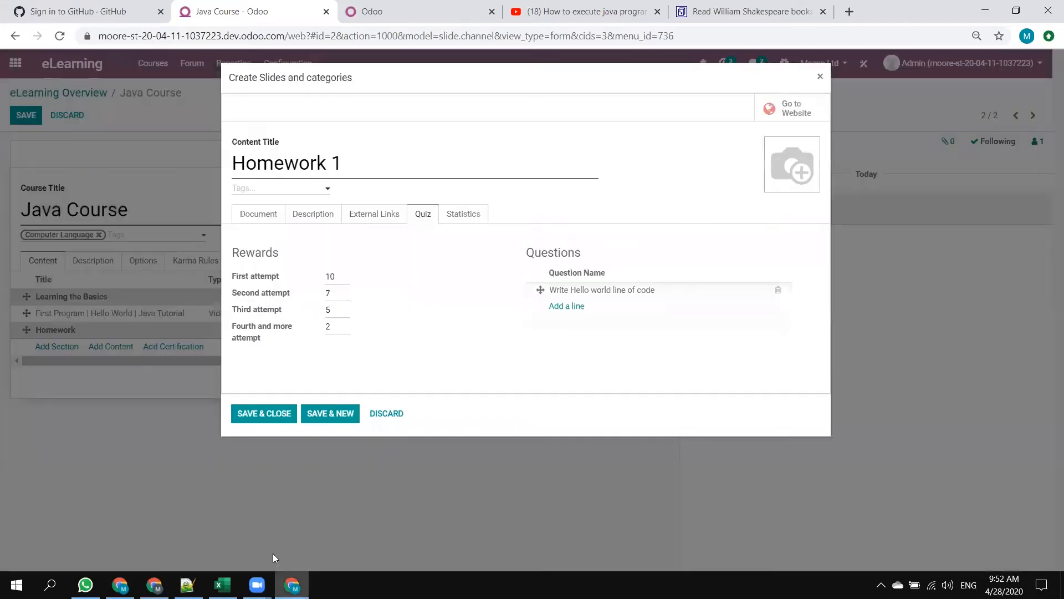
{"action": "left_click", "coordinate": [470, 216]}
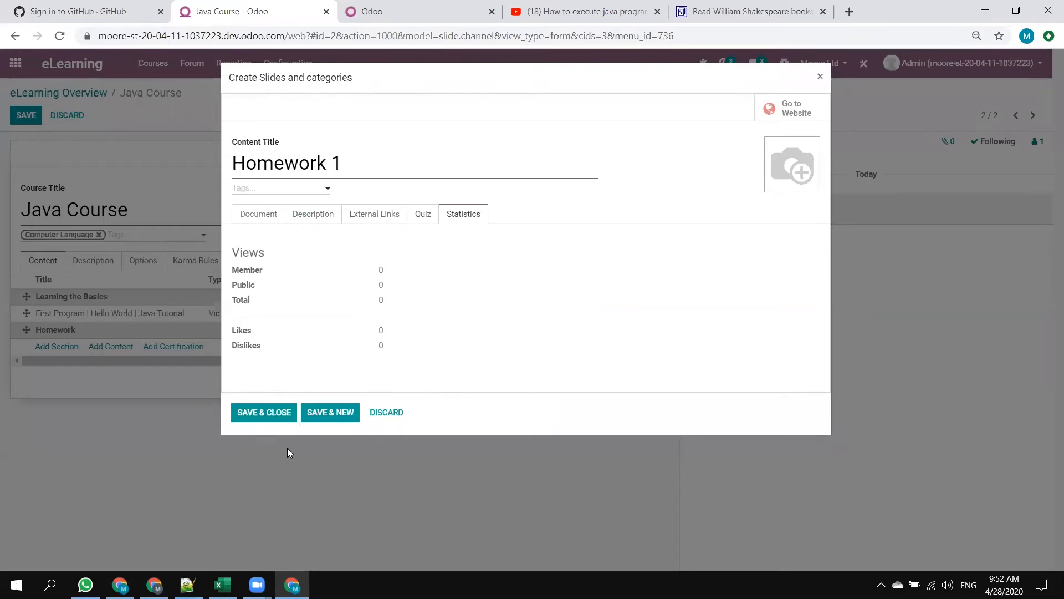
{"action": "left_click", "coordinate": [280, 411]}
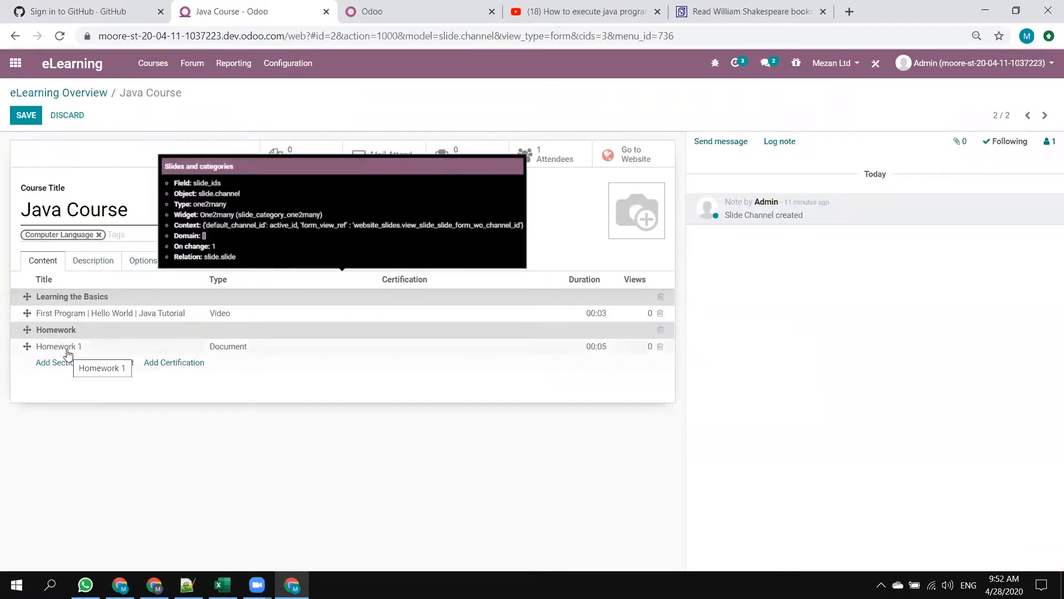
Set the PNG image "2" from the Desktop folder as the picture of Homework 1 and save the content.
{"action": "left_click", "coordinate": [84, 312]}
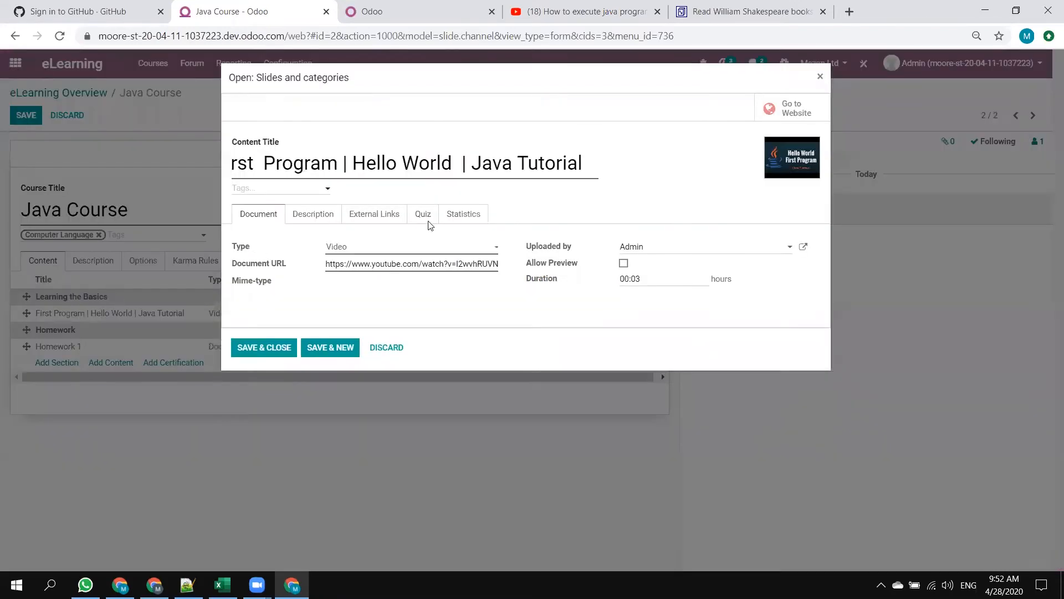
{"action": "left_click", "coordinate": [388, 348]}
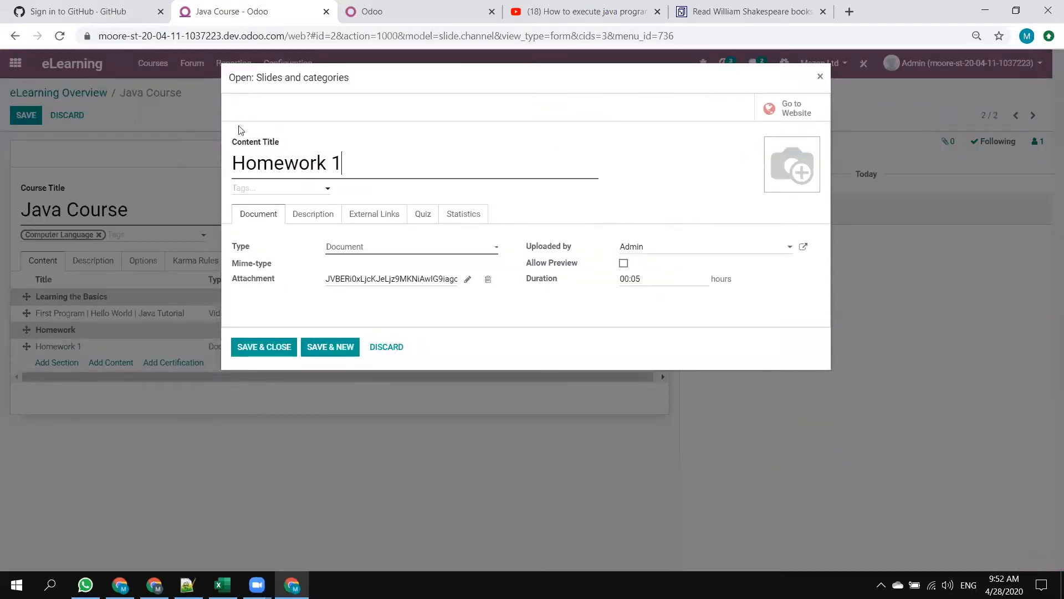
{"action": "left_click", "coordinate": [777, 149]}
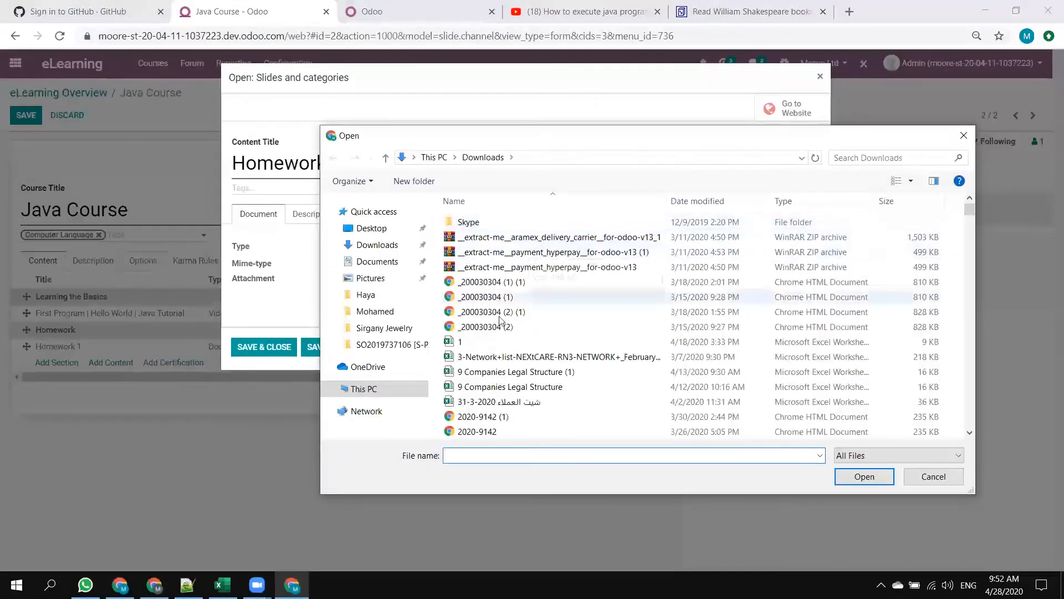
{"action": "scroll", "coordinate": [501, 318], "scroll_direction": "down", "scroll_amount": 15}
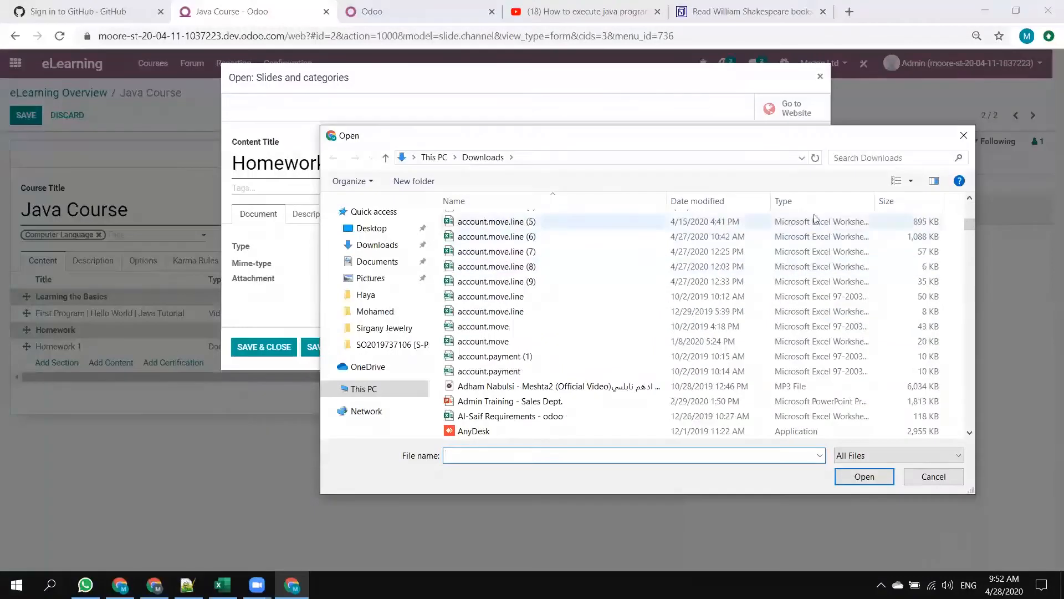
{"action": "left_click_drag", "start_coordinate": [971, 224], "coordinate": [970, 424]}
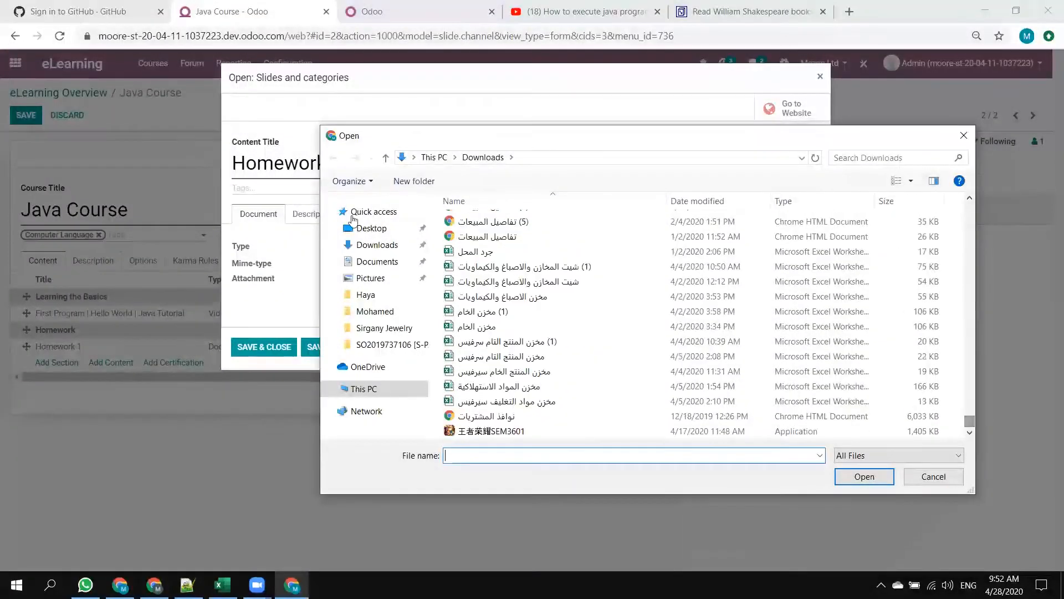
{"action": "left_click", "coordinate": [372, 228]}
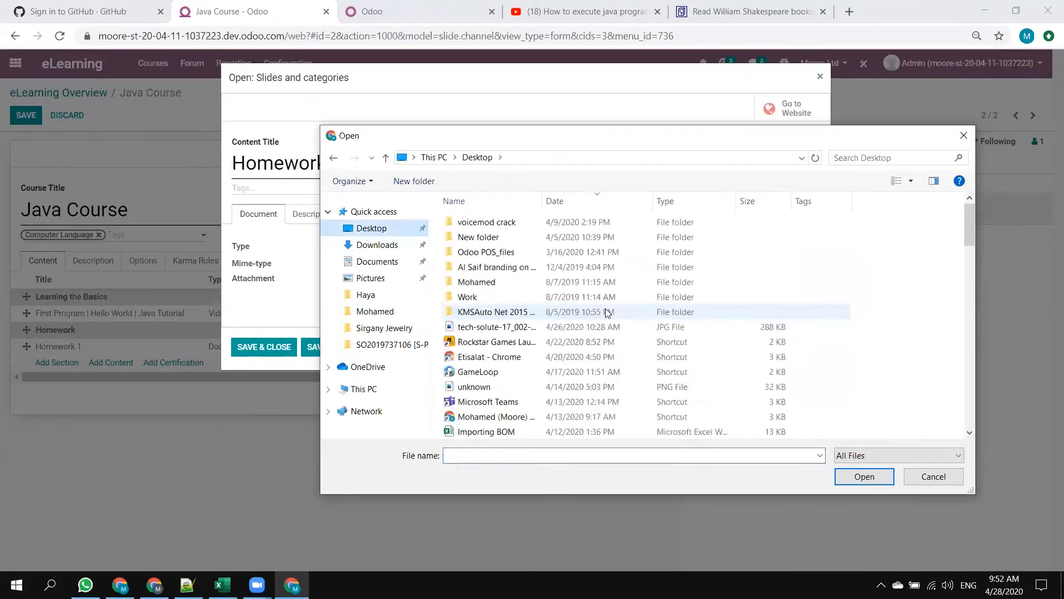
{"action": "scroll", "coordinate": [544, 341], "scroll_direction": "down", "scroll_amount": 3}
{"action": "scroll", "coordinate": [533, 341], "scroll_direction": "down", "scroll_amount": 1}
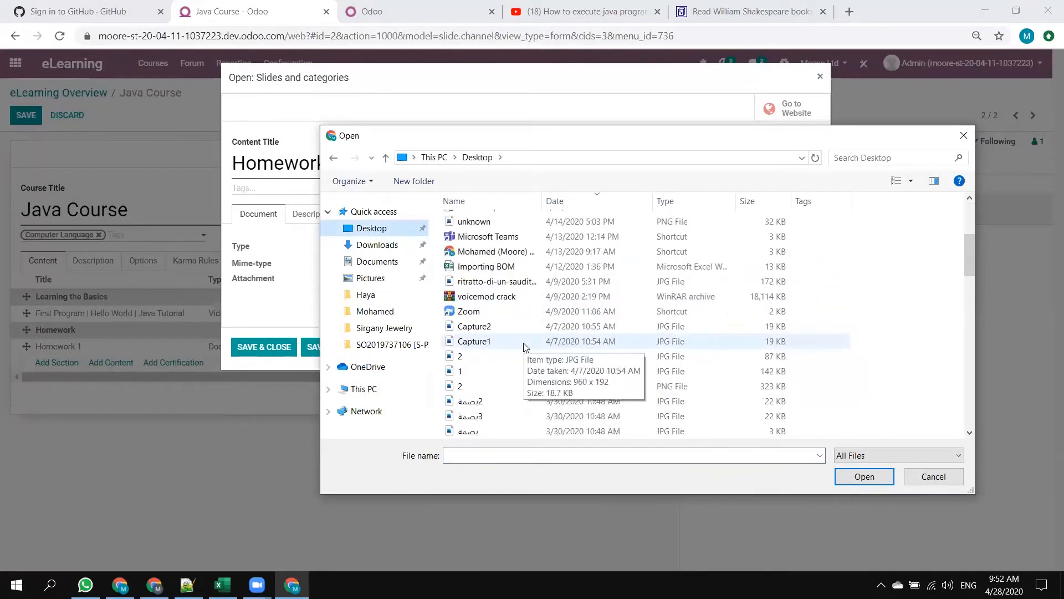
{"action": "left_click", "coordinate": [469, 372]}
{"action": "double_click", "coordinate": [469, 372]}
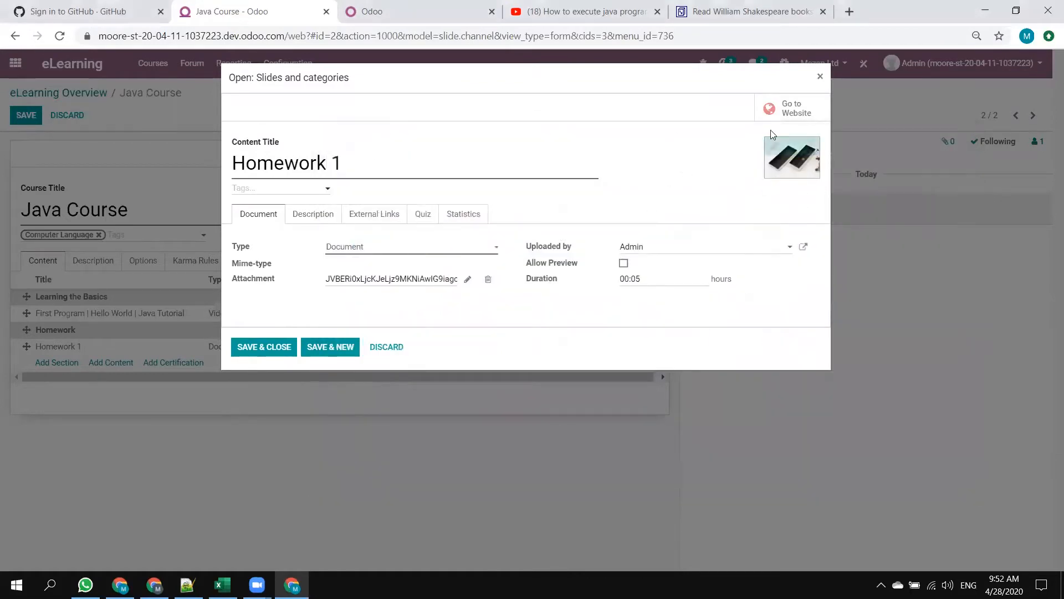
{"action": "left_click", "coordinate": [263, 348]}
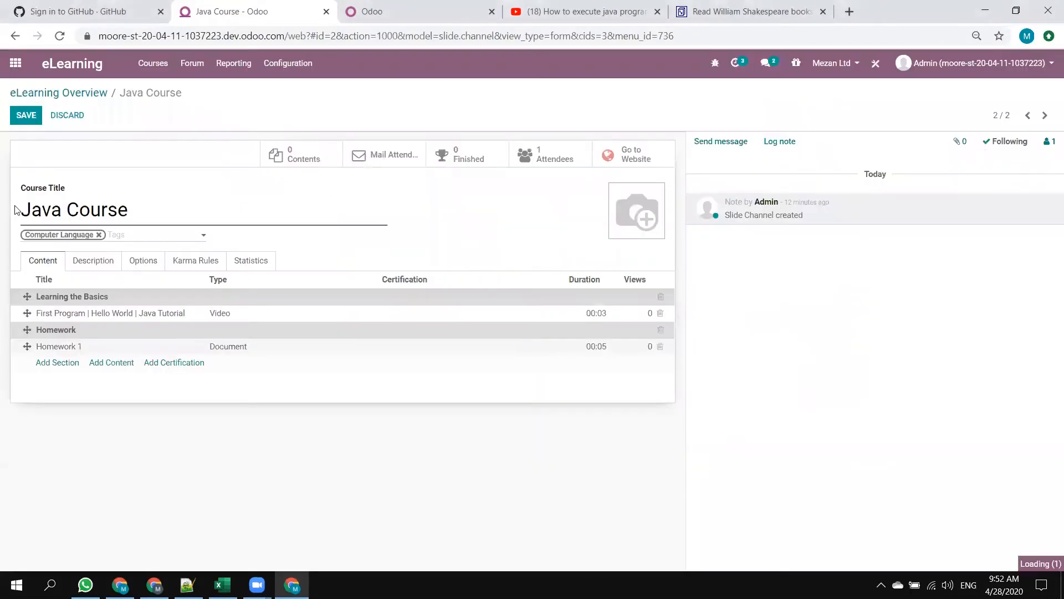
Write the course description "Hello Student this course will guild you to become a tech guru".
{"action": "left_click", "coordinate": [87, 267]}
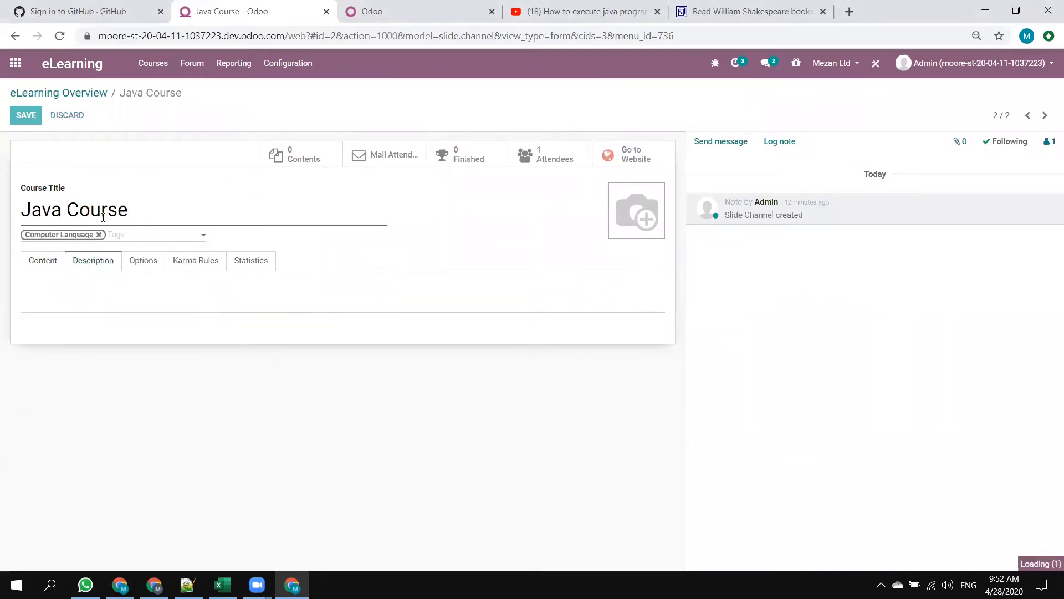
{"action": "left_click", "coordinate": [23, 114]}
{"action": "left_click", "coordinate": [128, 294]}
{"action": "type", "text": "Hello Student we"}
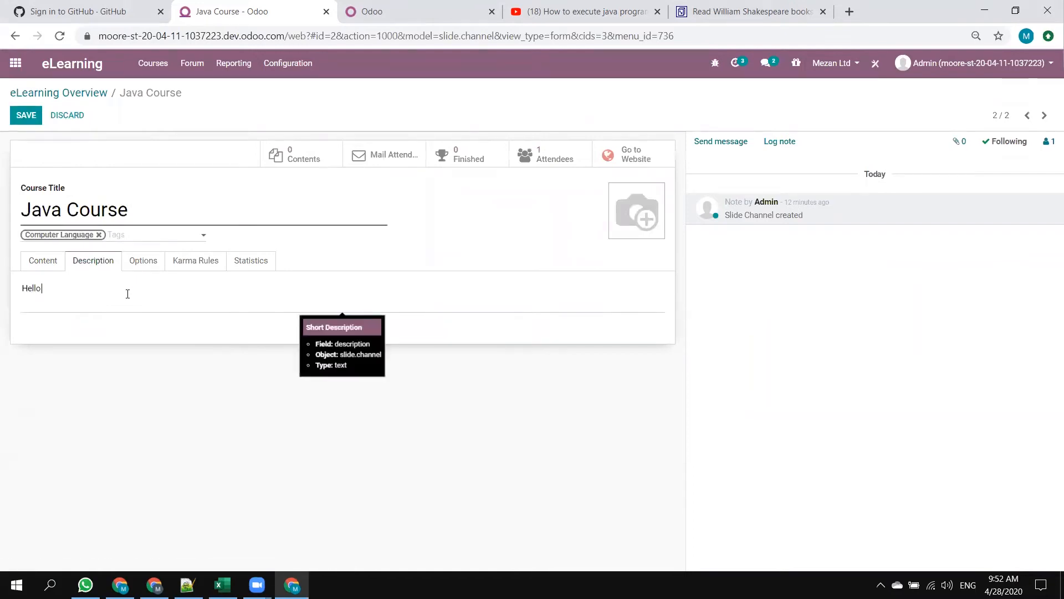
{"action": "key", "text": "BackSpace"}
{"action": "key", "text": "BackSpace"}
{"action": "type", "text": "this cou"}
{"action": "key", "text": "BackSpace"}
{"action": "type", "text": "se will ass"}
{"action": "key", "text": "BackSpace"}
{"action": "key", "text": "BackSpace"}
{"action": "type", "text": "ui"}
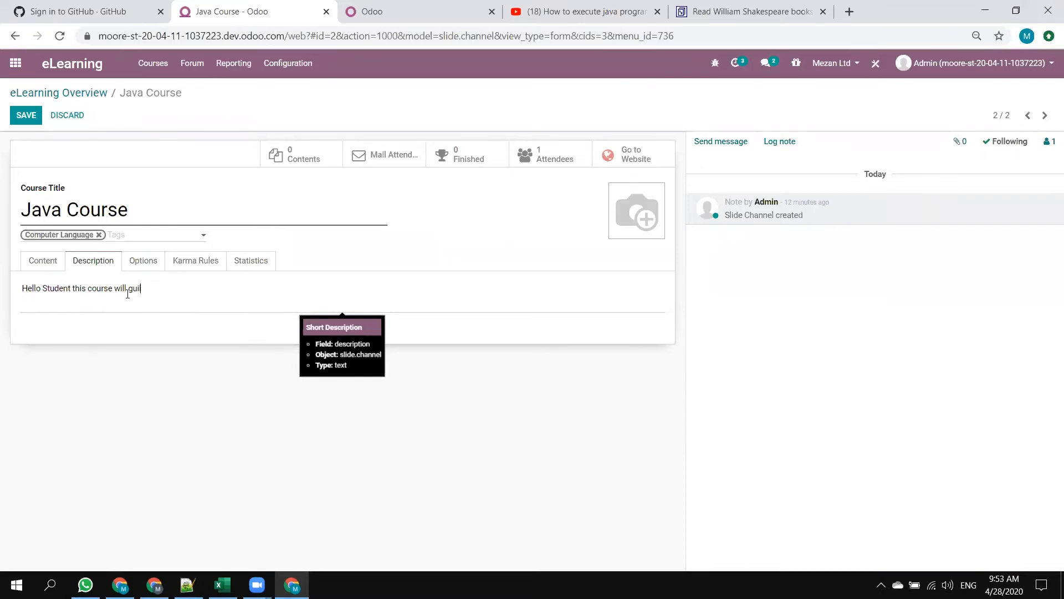
{"action": "type", "text": "ld you to become a tech guru"}
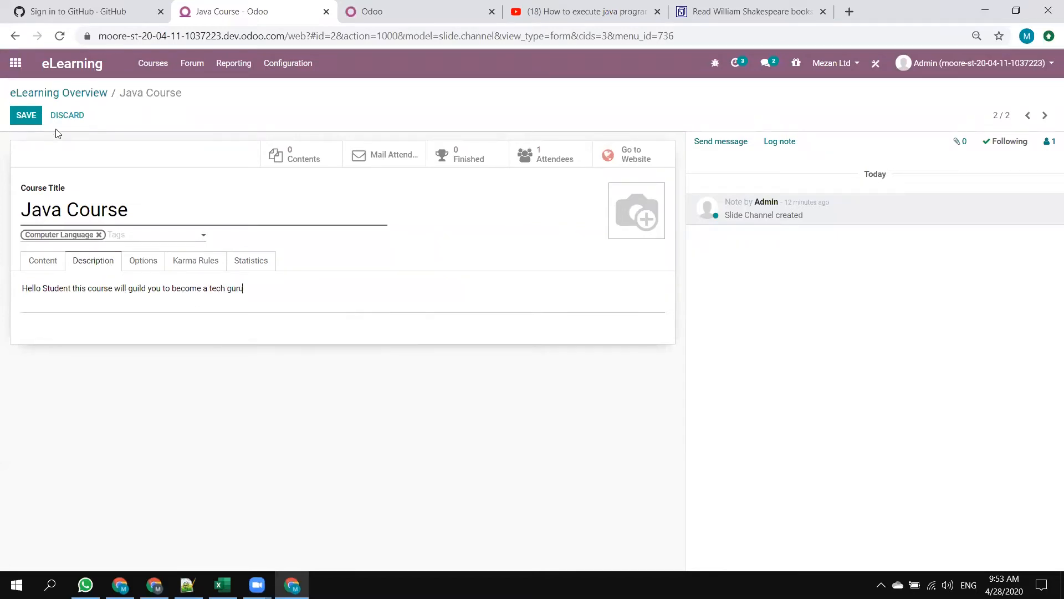
Set the course type to Training and look through the choices for the responsible user.
{"action": "left_click", "coordinate": [144, 266]}
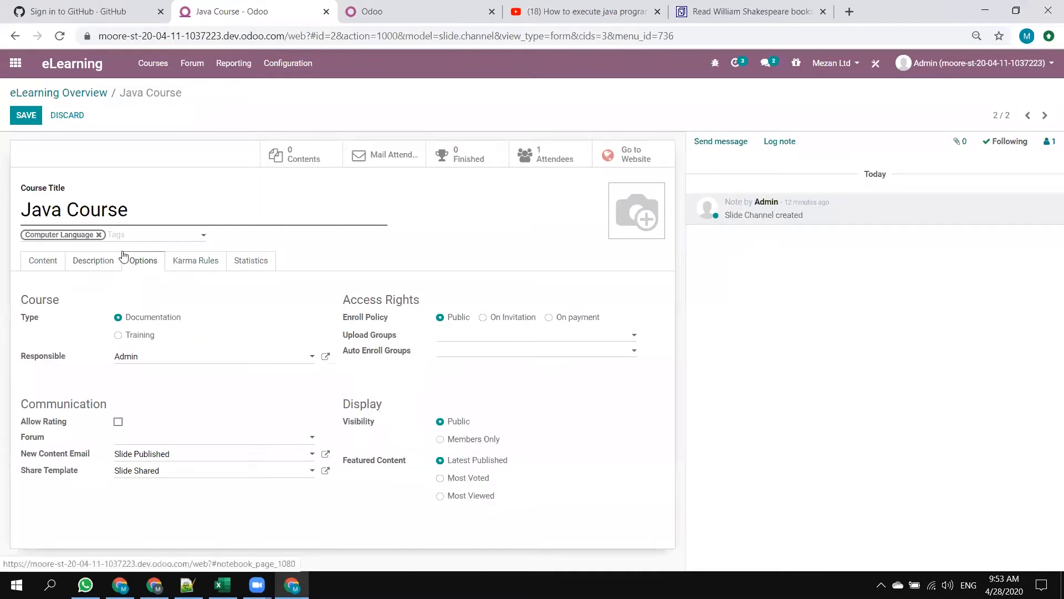
{"action": "left_click_drag", "start_coordinate": [25, 303], "coordinate": [82, 314]}
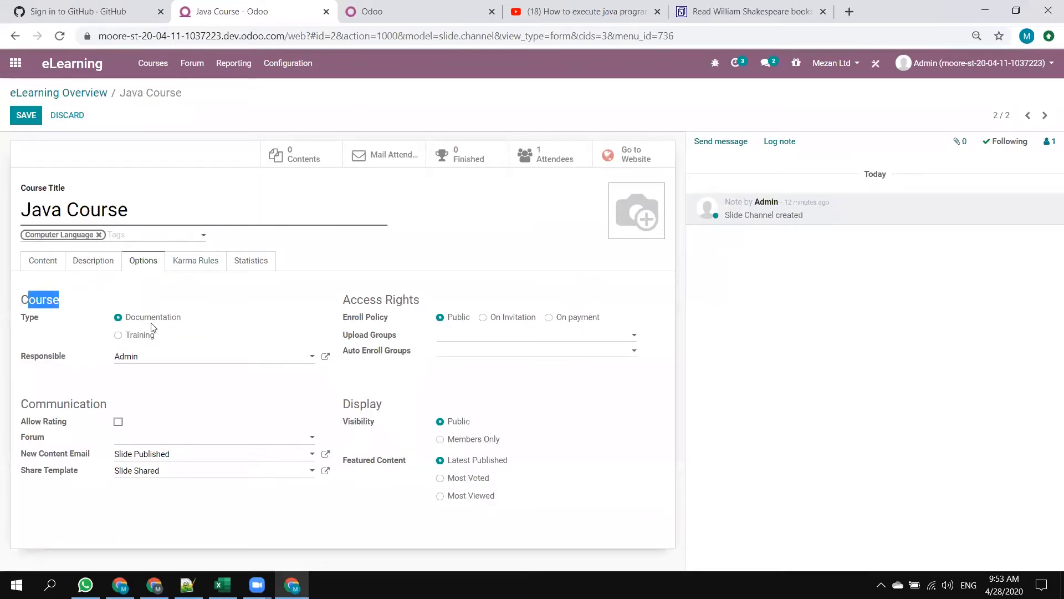
{"action": "left_click", "coordinate": [169, 324]}
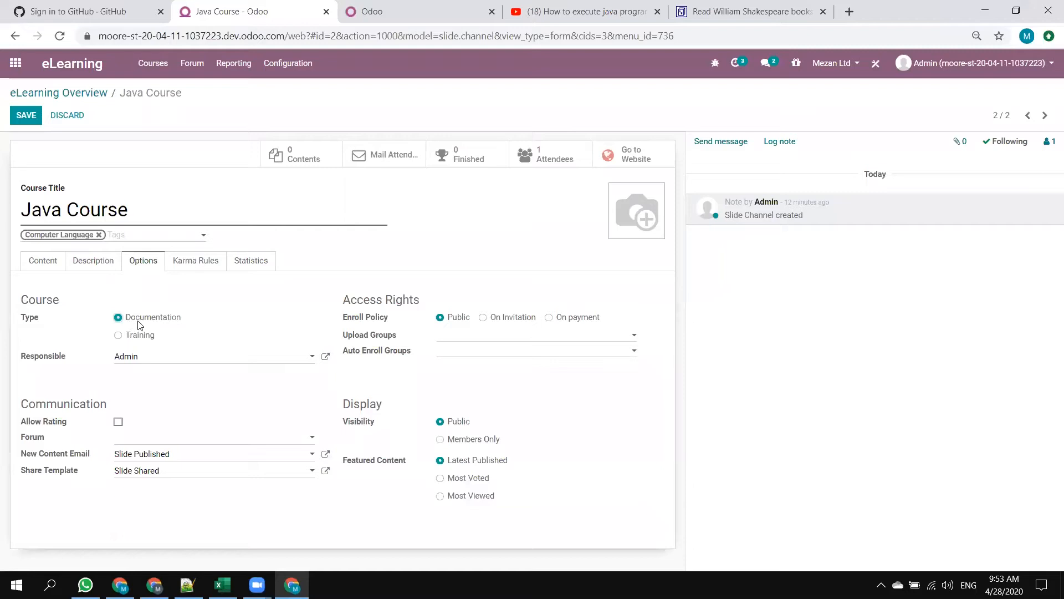
{"action": "left_click", "coordinate": [119, 335]}
{"action": "left_click_drag", "start_coordinate": [19, 359], "coordinate": [93, 365]}
{"action": "left_click", "coordinate": [84, 361]}
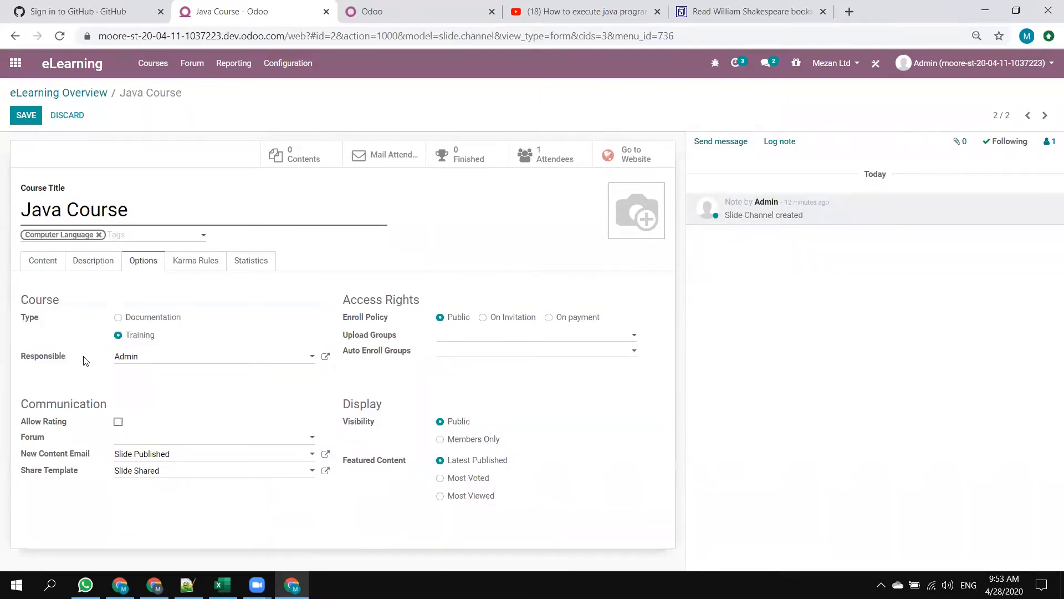
{"action": "left_click", "coordinate": [150, 357]}
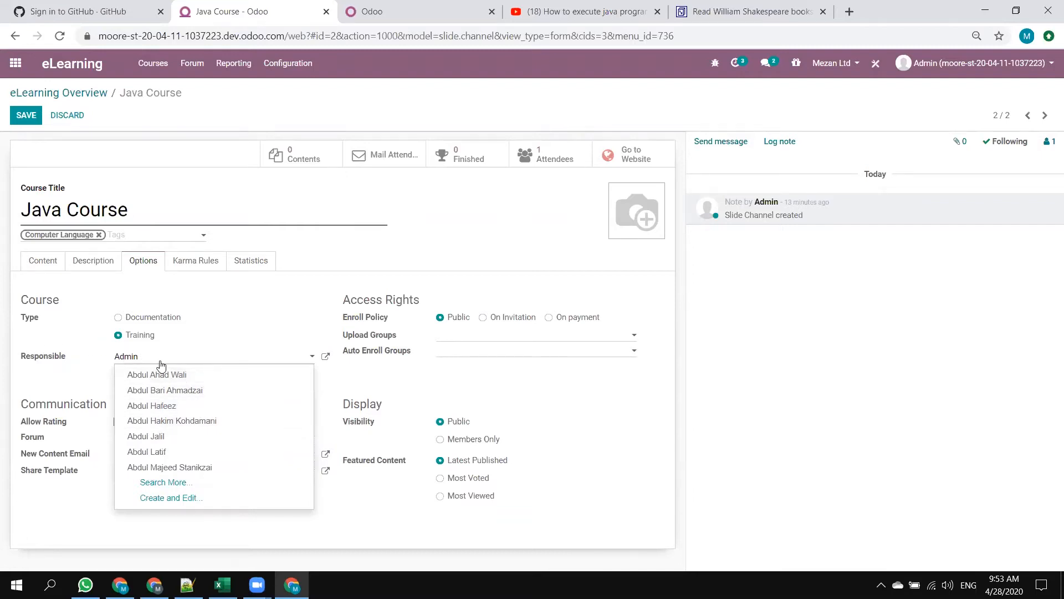
{"action": "left_click", "coordinate": [353, 411]}
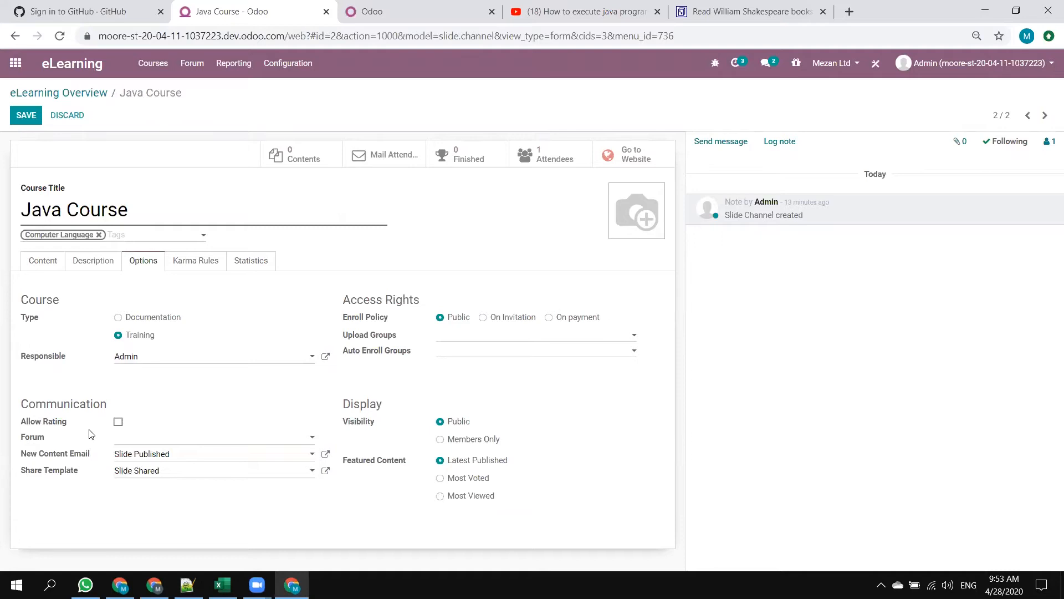
Allow rating on the course and start creating a new forum for it.
{"action": "mouse_move", "coordinate": [44, 426]}
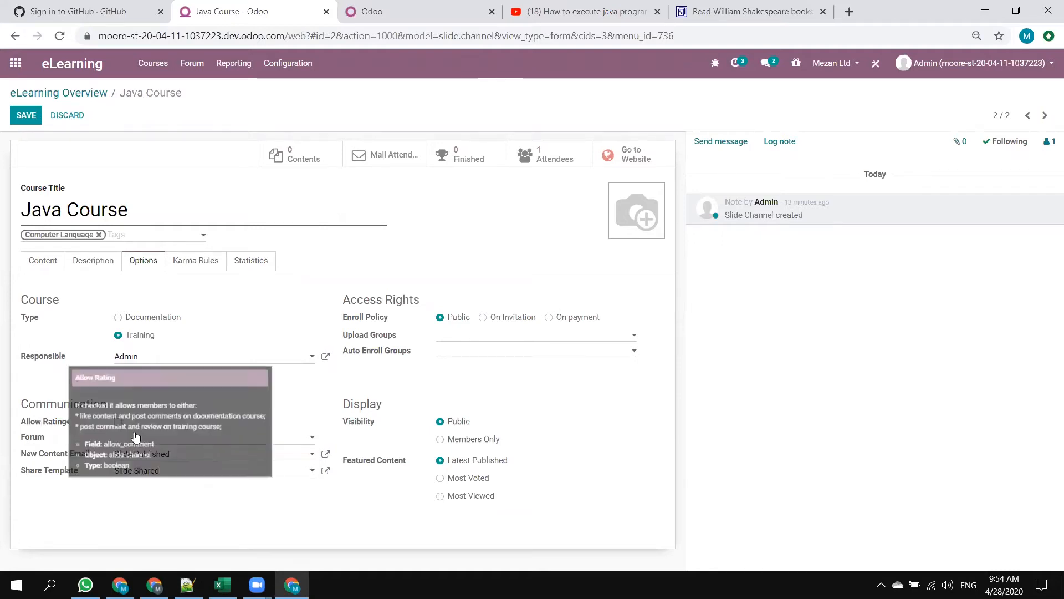
{"action": "left_click", "coordinate": [118, 422]}
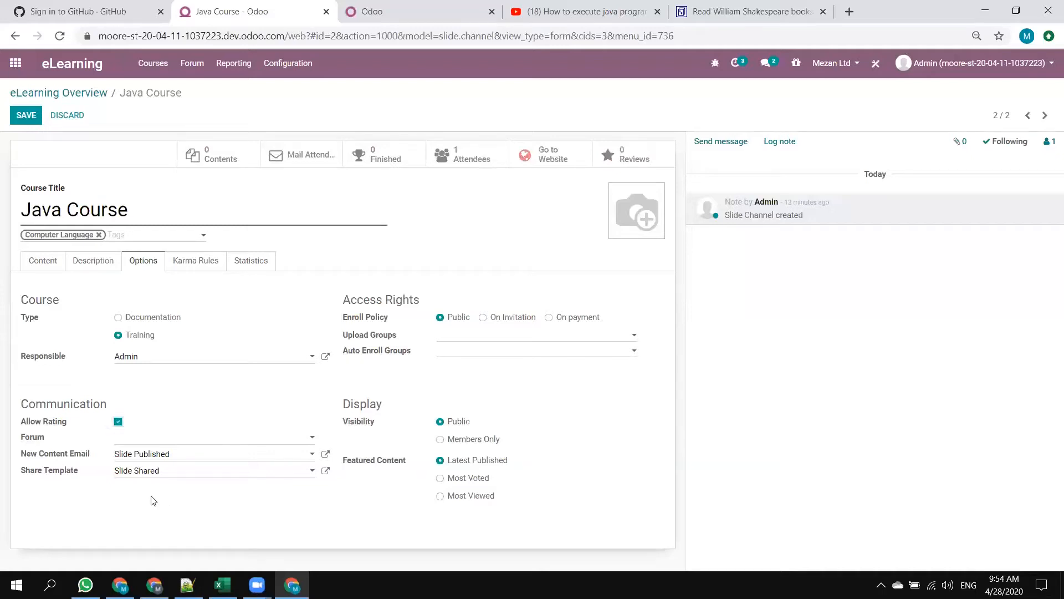
{"action": "left_click", "coordinate": [146, 443]}
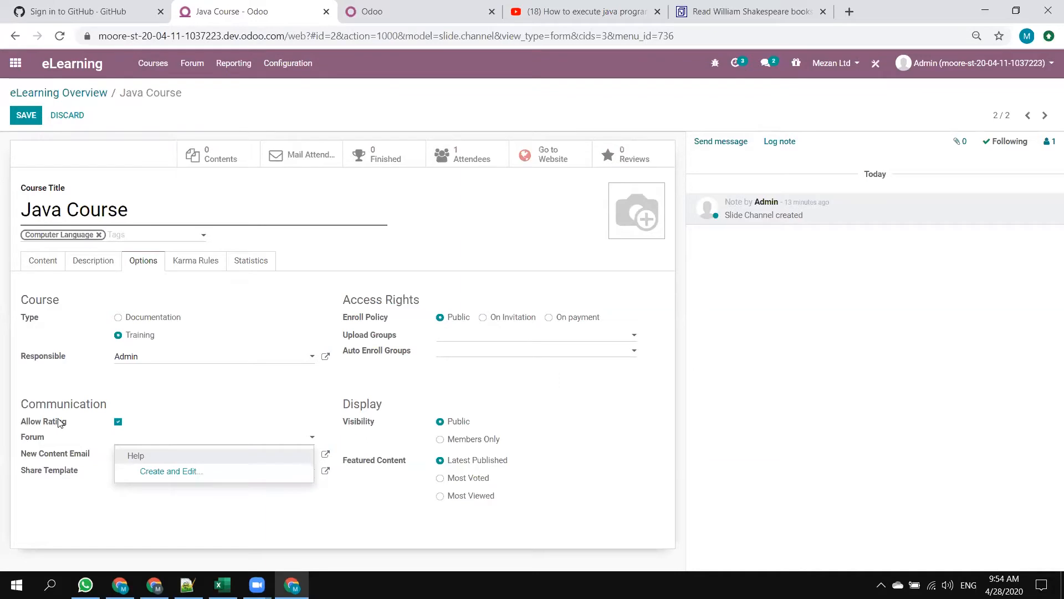
{"action": "mouse_move", "coordinate": [61, 423]}
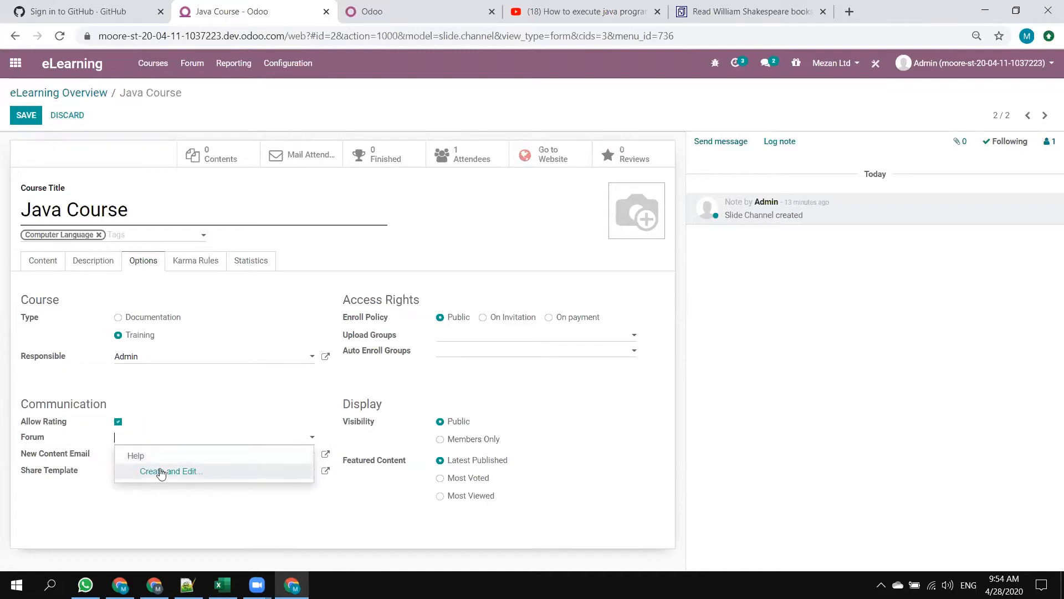
{"action": "left_click", "coordinate": [161, 472]}
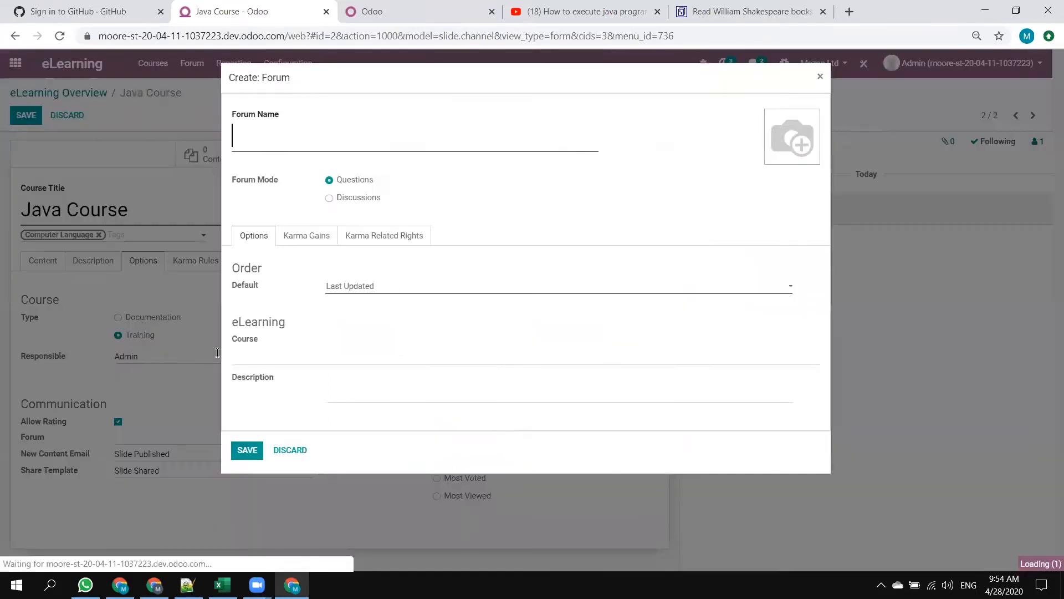
Name the forum "Java Tiny Experts", set its mode to Discussions and keep the default order on Last Updated.
{"action": "type", "text": "Java "}
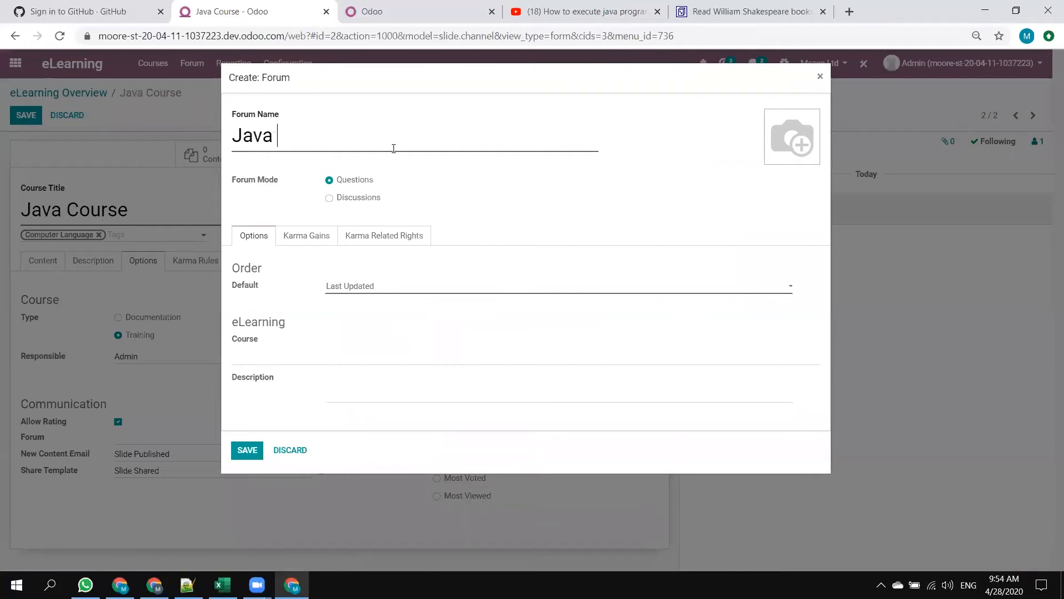
{"action": "type", "text": "Tiny Experts"}
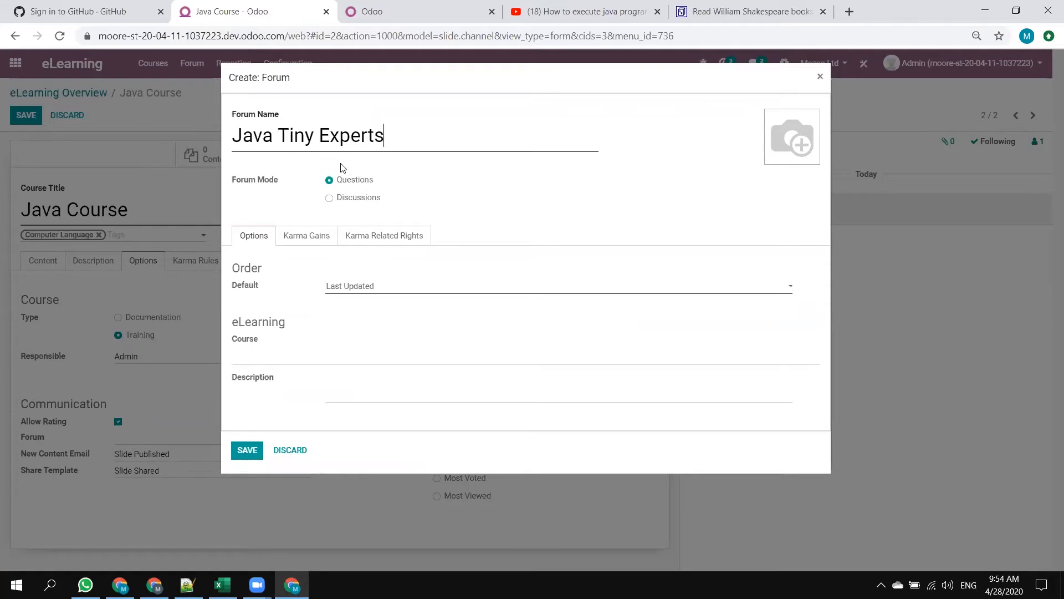
{"action": "left_click", "coordinate": [329, 200]}
{"action": "left_click", "coordinate": [383, 286]}
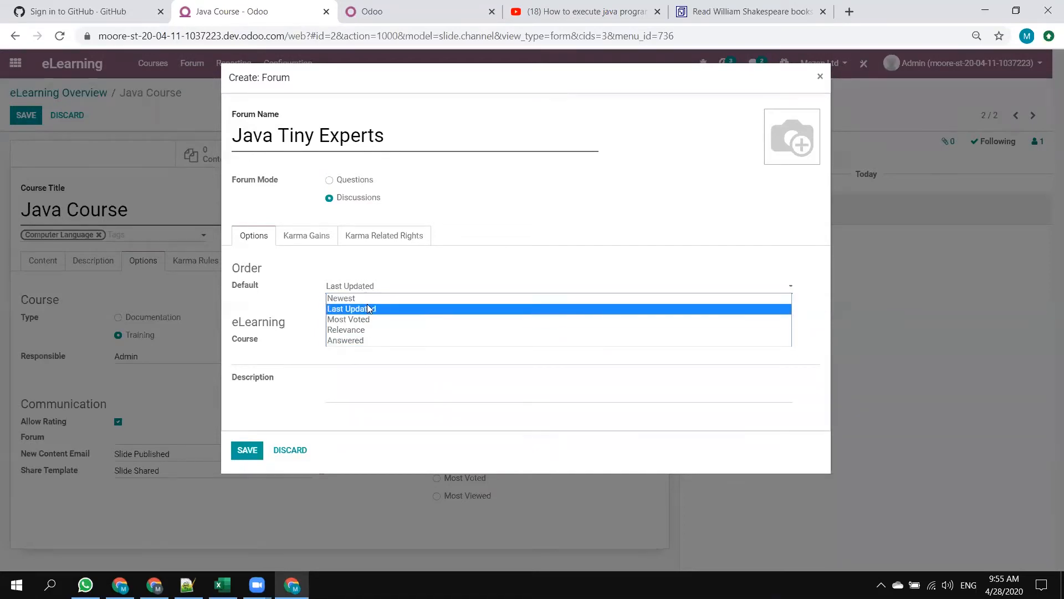
{"action": "left_click", "coordinate": [385, 261]}
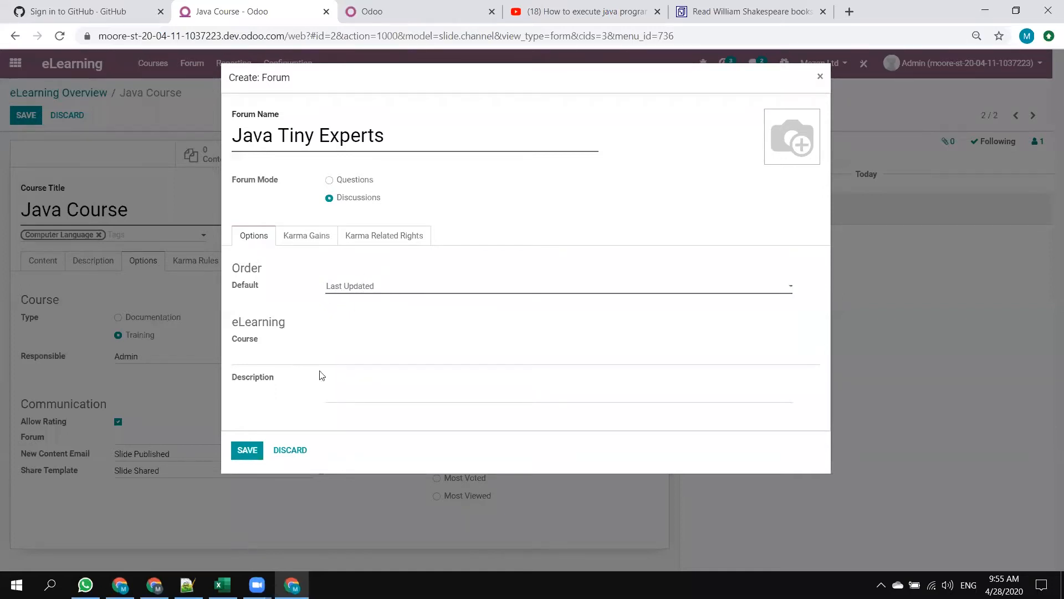
Examine the forum's karma gains for asking questions and for upvoted and downvoted questions.
{"action": "left_click", "coordinate": [313, 238]}
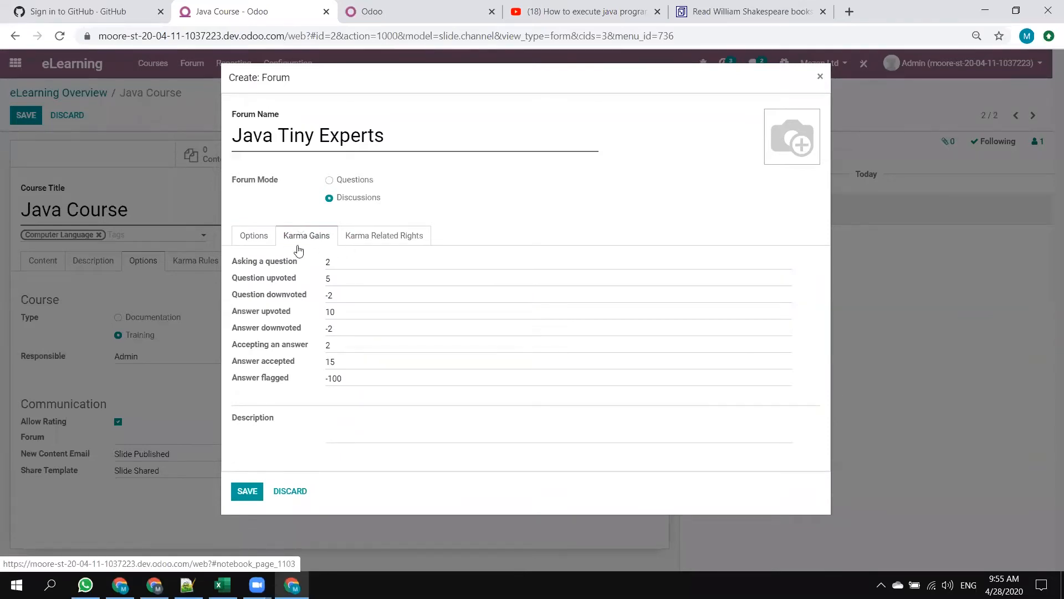
{"action": "double_click", "coordinate": [328, 262]}
{"action": "key", "text": "shift+Tab"}
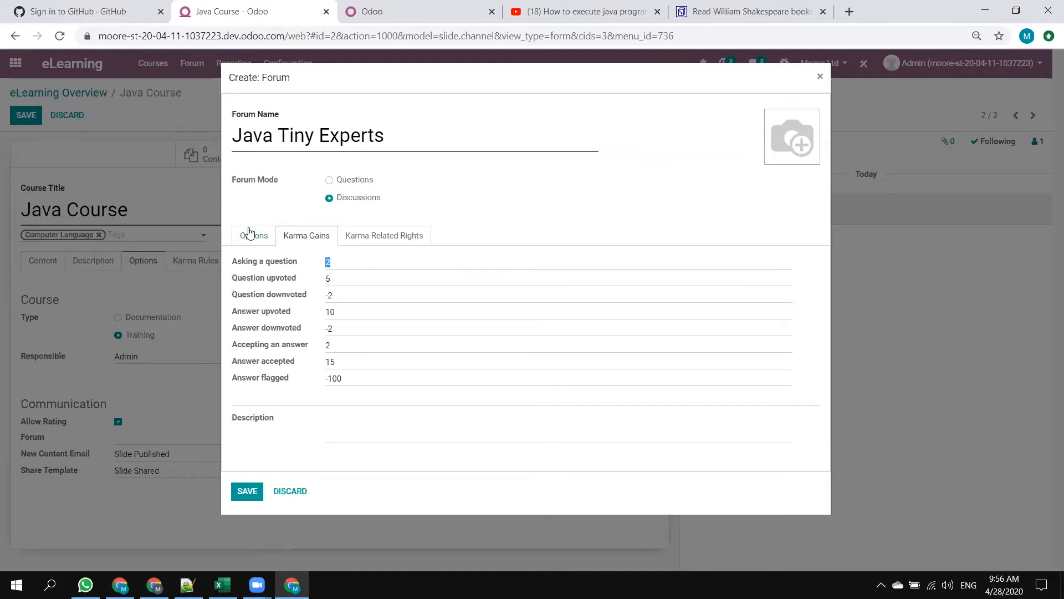
{"action": "key", "text": "Tab"}
{"action": "key", "text": "Tab"}
{"action": "left_click", "coordinate": [350, 295]}
{"action": "left_click", "coordinate": [324, 297]}
Review the karma points required for each forum right, such as asking questions and closing posts, and save the forum.
{"action": "mouse_move", "coordinate": [237, 263]}
{"action": "left_click", "coordinate": [376, 244]}
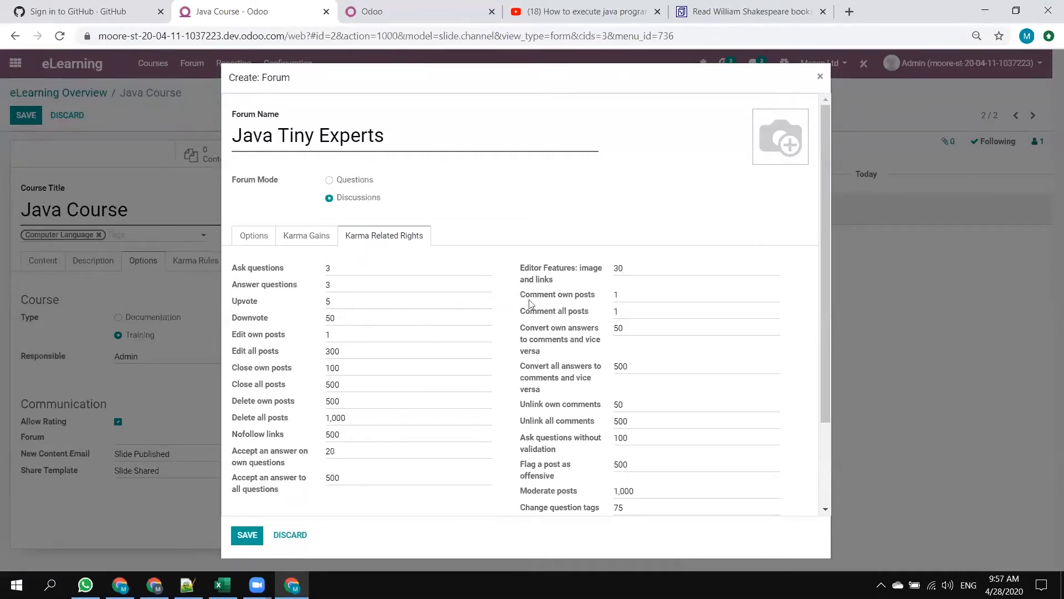
{"action": "scroll", "coordinate": [725, 325], "scroll_direction": "down", "scroll_amount": 3}
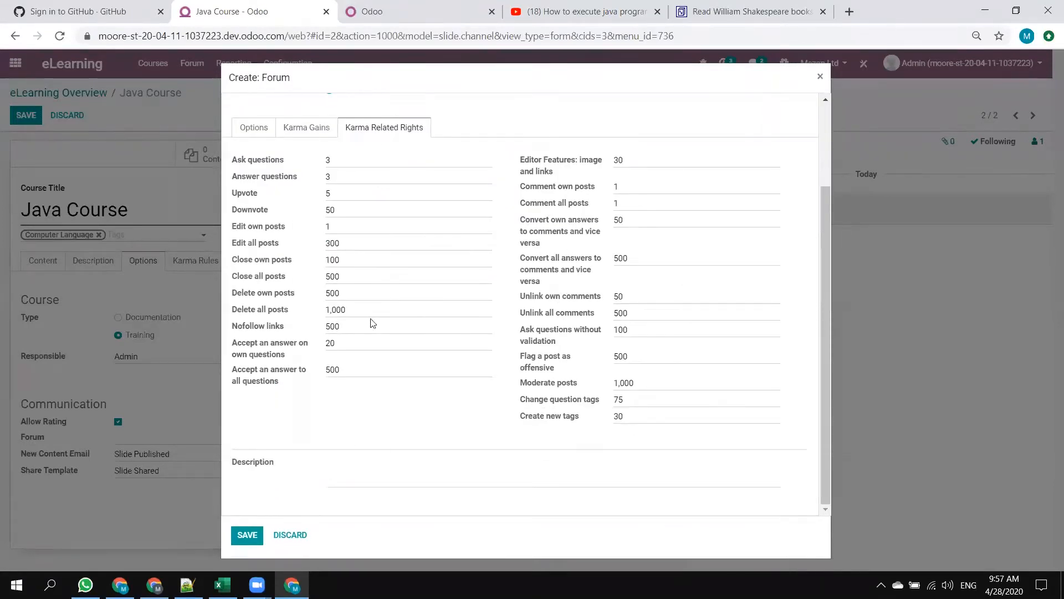
{"action": "scroll", "coordinate": [329, 349], "scroll_direction": "up", "scroll_amount": 3}
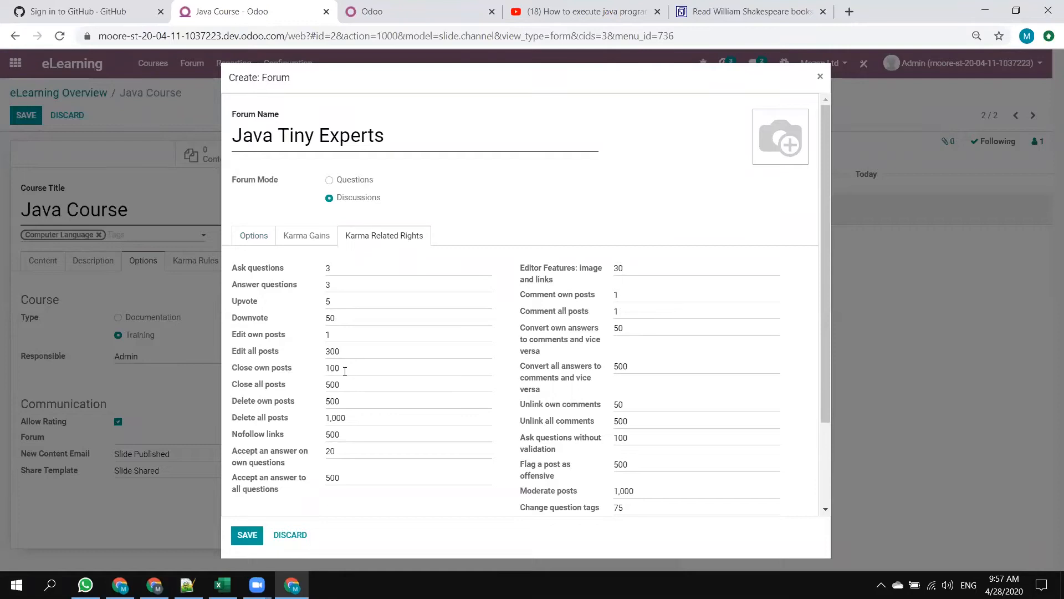
{"action": "double_click", "coordinate": [332, 368]}
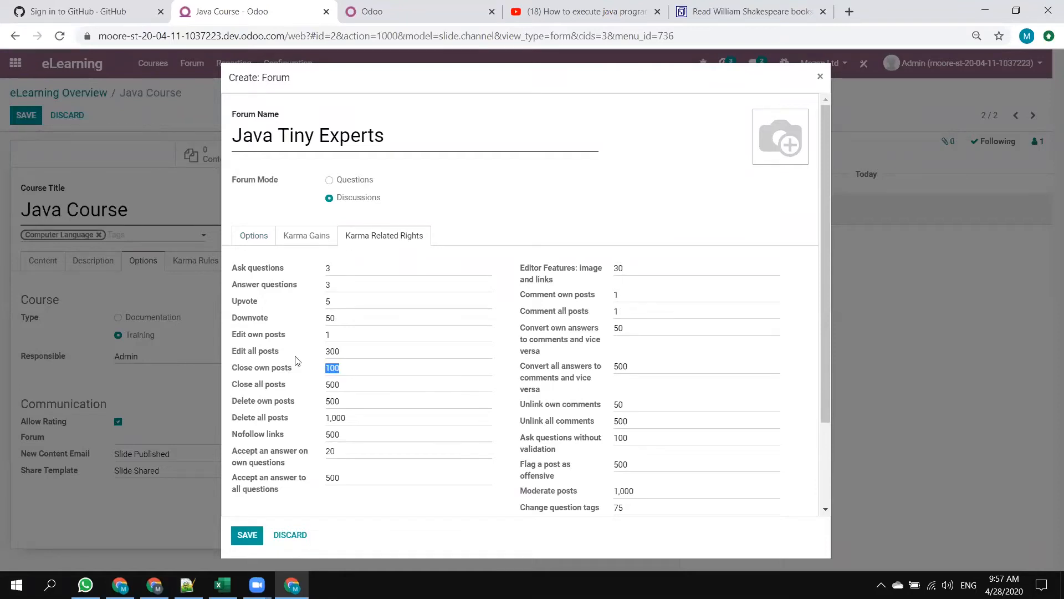
{"action": "double_click", "coordinate": [355, 356]}
{"action": "double_click", "coordinate": [621, 366]}
{"action": "left_click", "coordinate": [291, 269]}
{"action": "scroll", "coordinate": [319, 399], "scroll_direction": "down", "scroll_amount": 3}
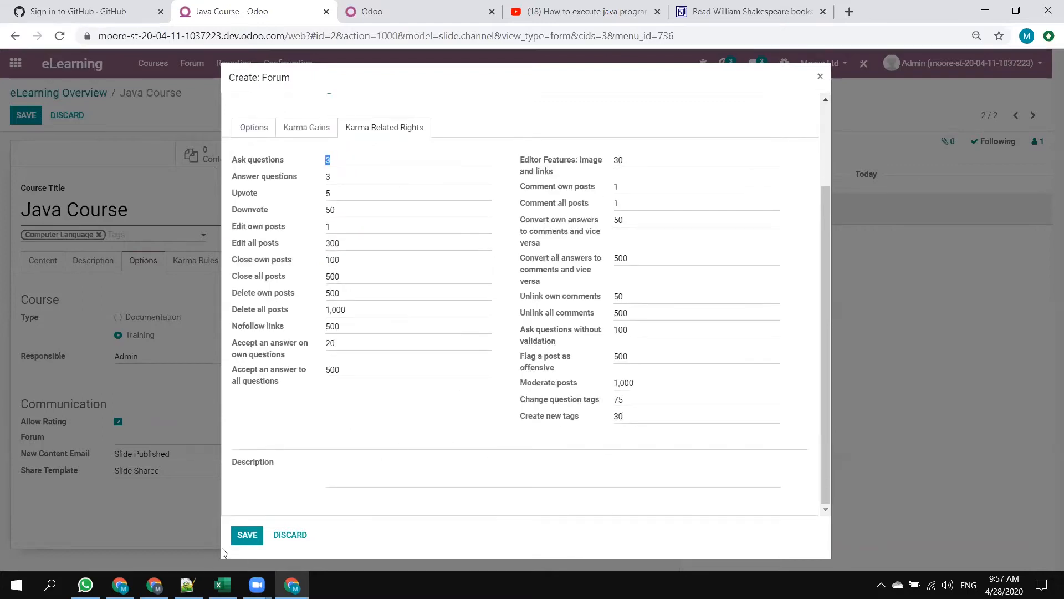
{"action": "left_click", "coordinate": [238, 540]}
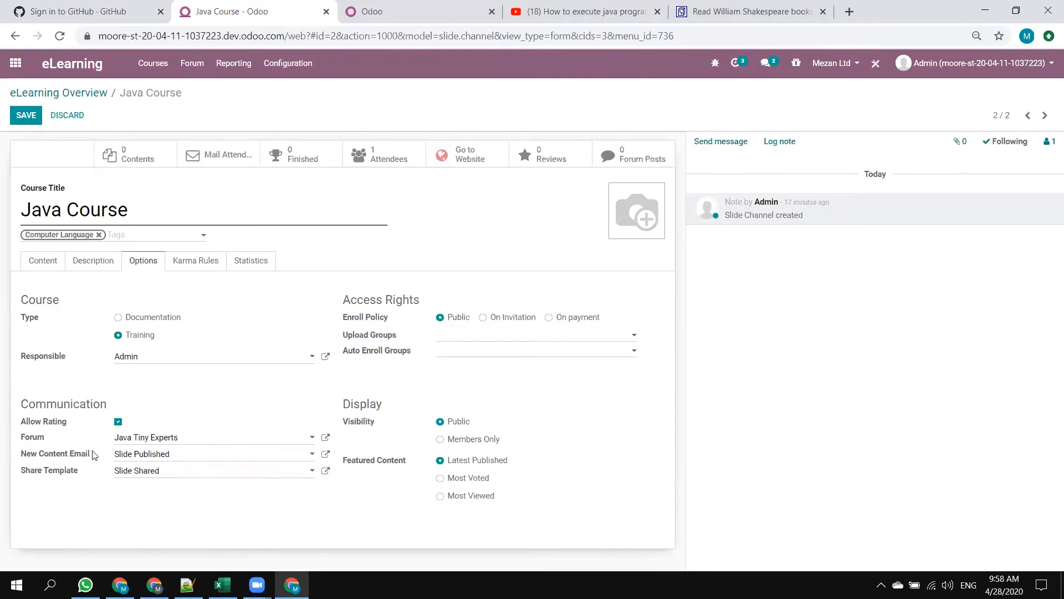
Check the templates available for sharing the course and look at its Visibility setting.
{"action": "left_click", "coordinate": [218, 475]}
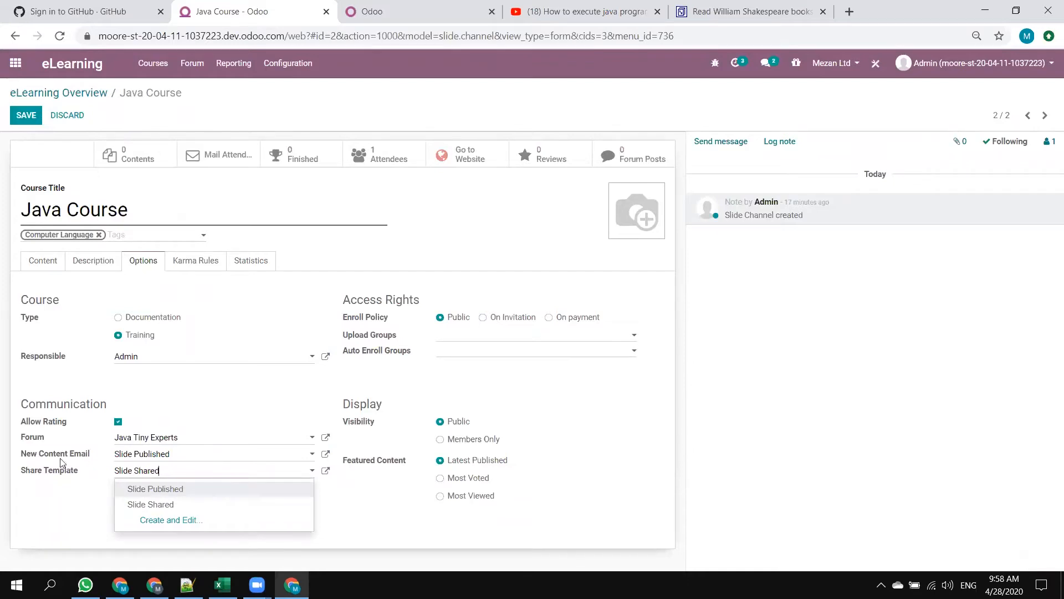
{"action": "mouse_move", "coordinate": [46, 473]}
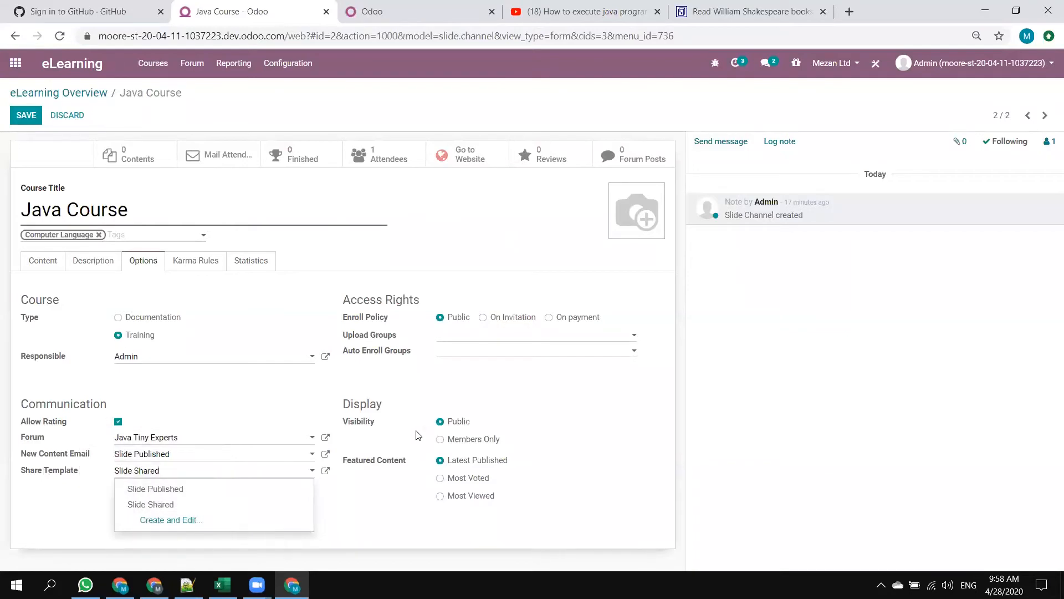
{"action": "left_click", "coordinate": [493, 409]}
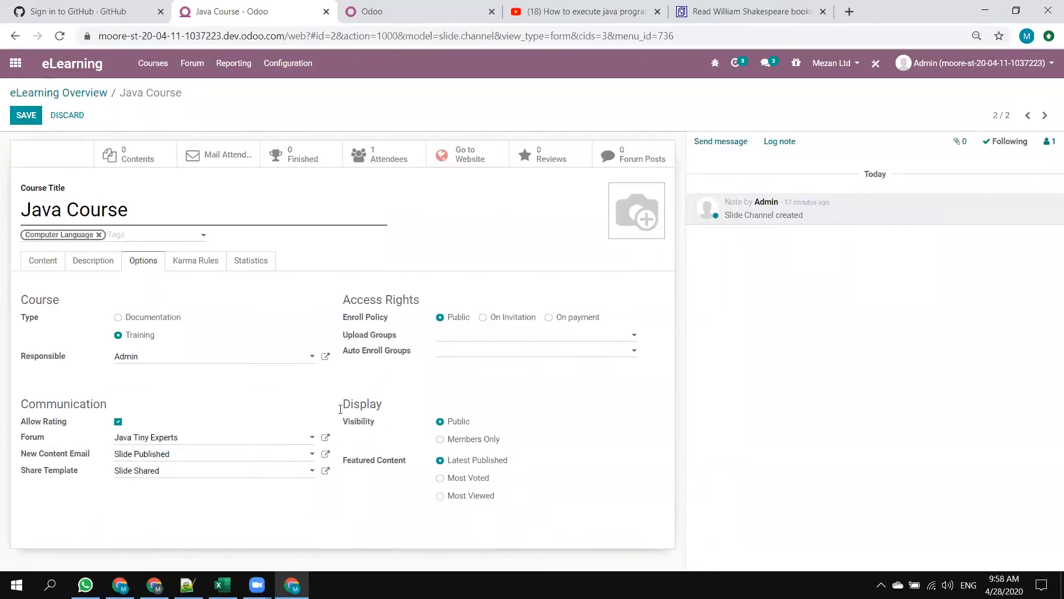
{"action": "left_click_drag", "start_coordinate": [370, 422], "coordinate": [349, 423]}
Compare the Public, On Invitation and On payment enroll policies and set the course's policy to On payment.
{"action": "triple_click", "coordinate": [351, 317]}
{"action": "left_click", "coordinate": [554, 319]}
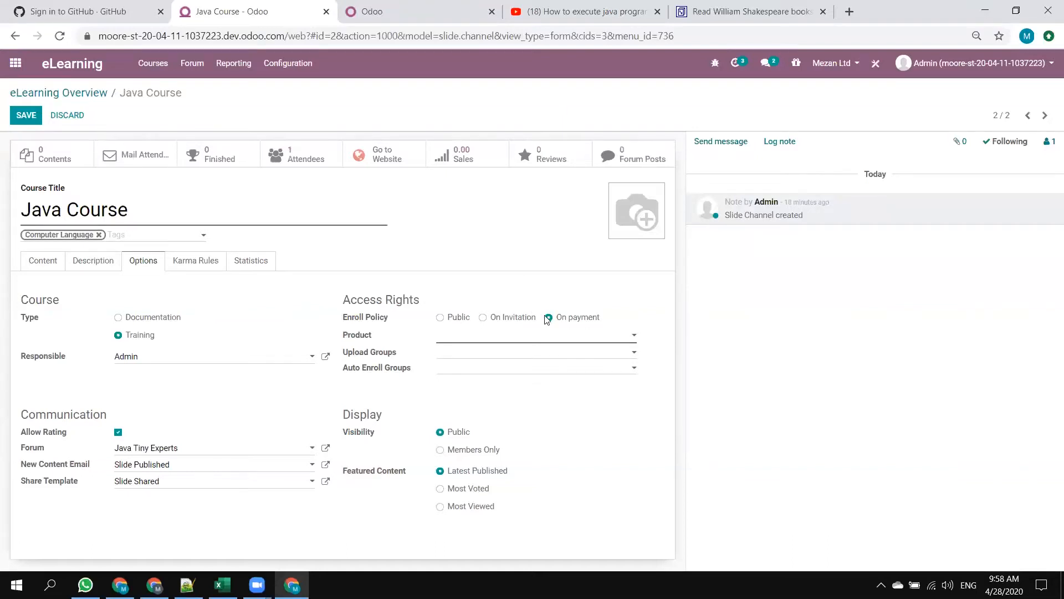
{"action": "double_click", "coordinate": [357, 335]}
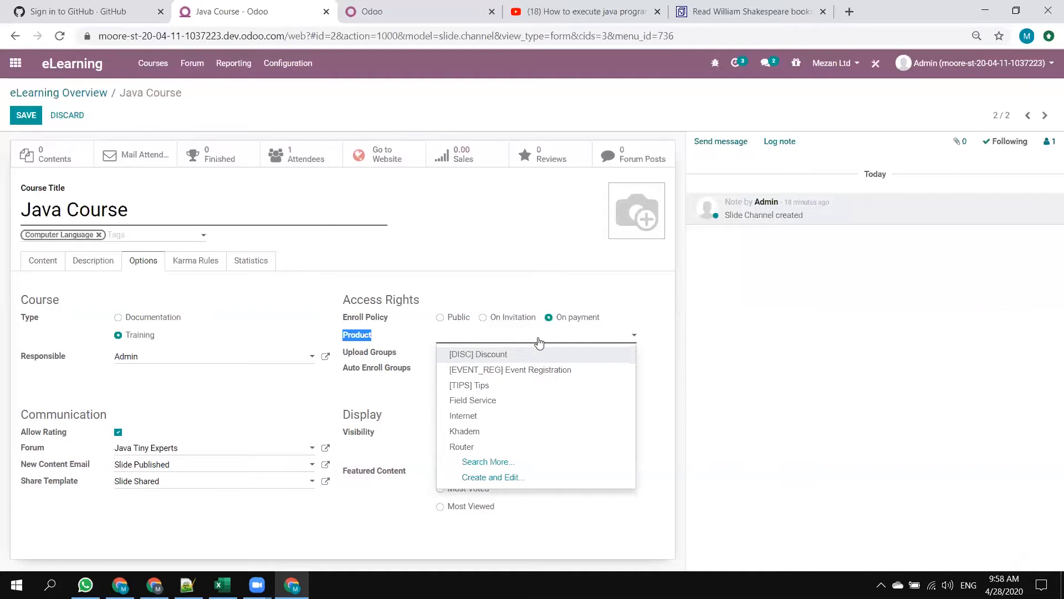
{"action": "left_click", "coordinate": [630, 311]}
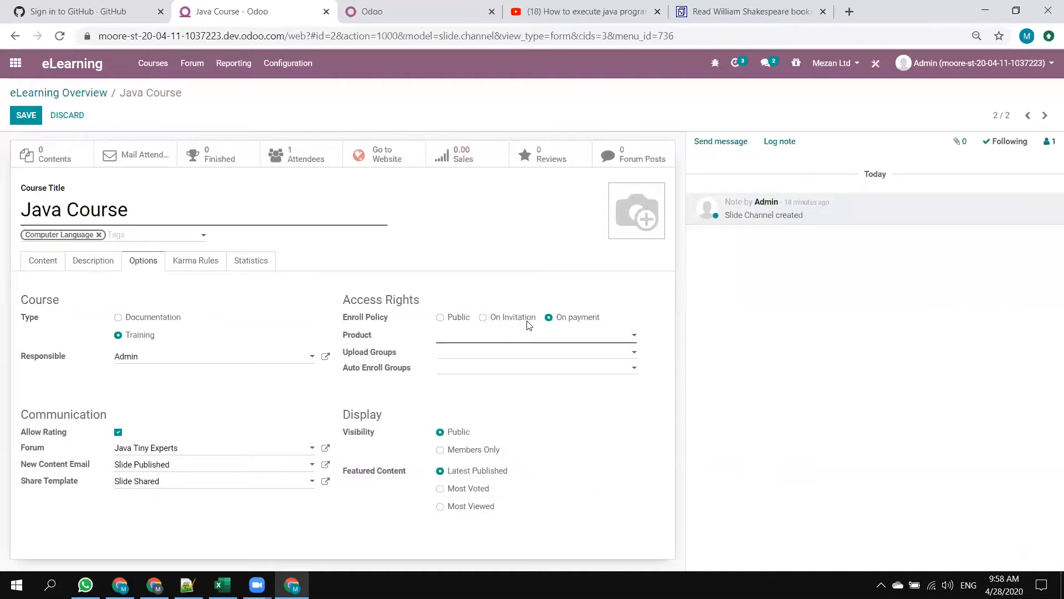
{"action": "left_click", "coordinate": [440, 318]}
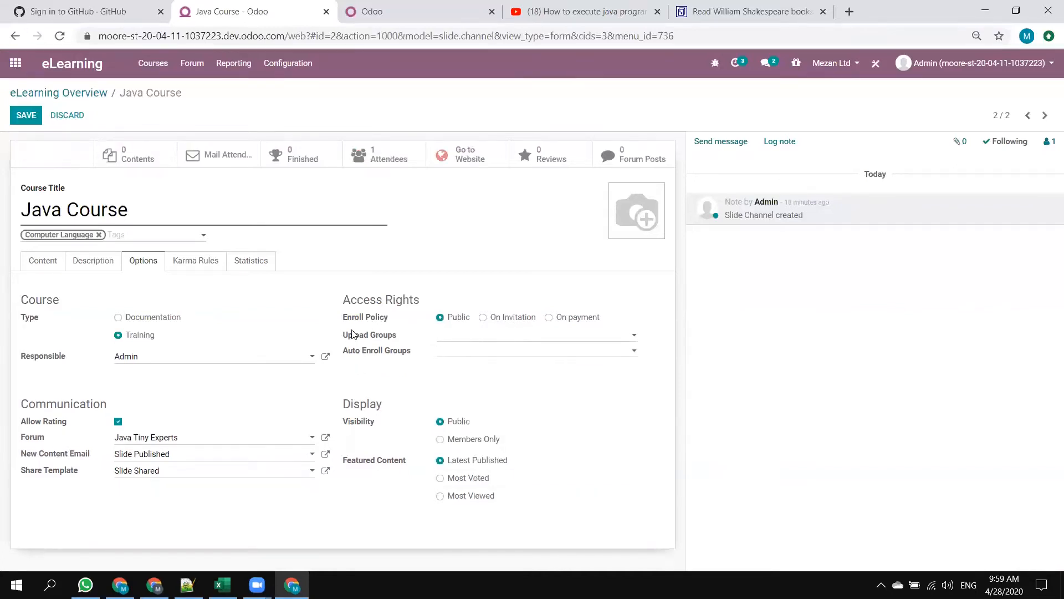
{"action": "left_click", "coordinate": [506, 321]}
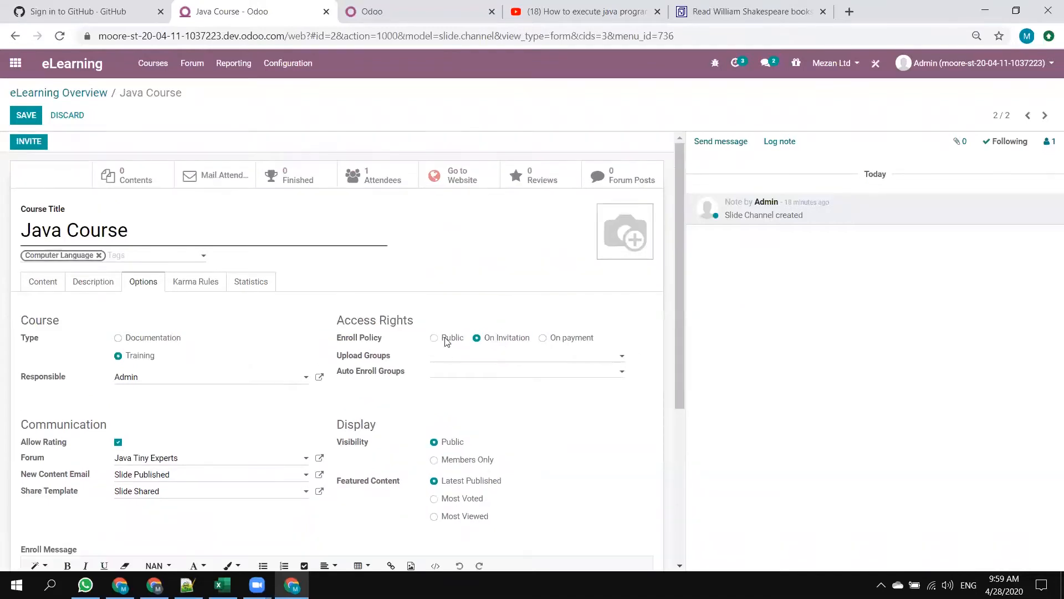
{"action": "left_click", "coordinate": [569, 340]}
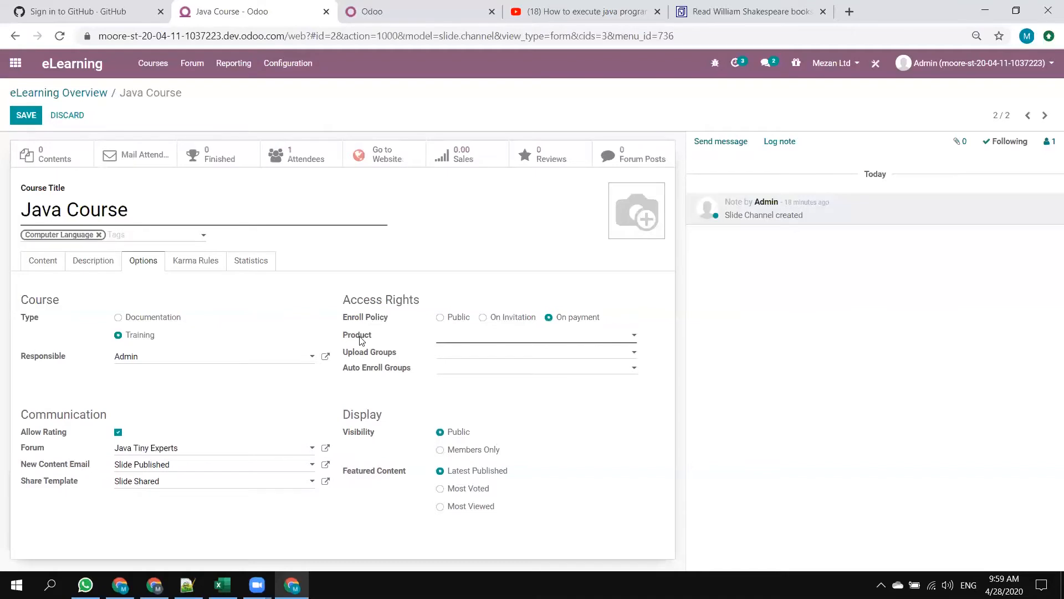
Start a new product for the paid course and name it "Java Course".
{"action": "mouse_move", "coordinate": [362, 340]}
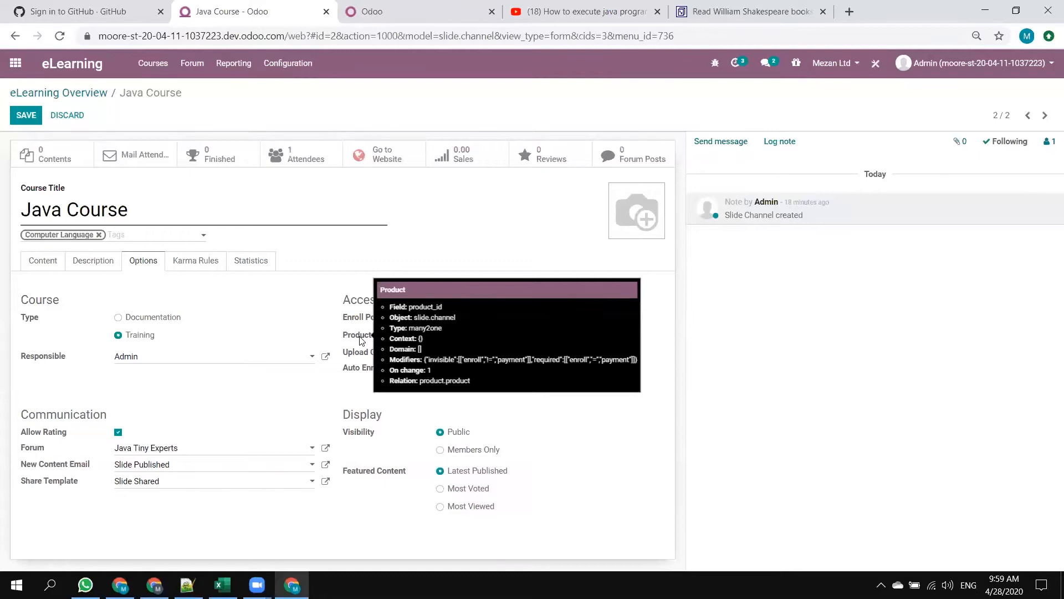
{"action": "left_click", "coordinate": [507, 338]}
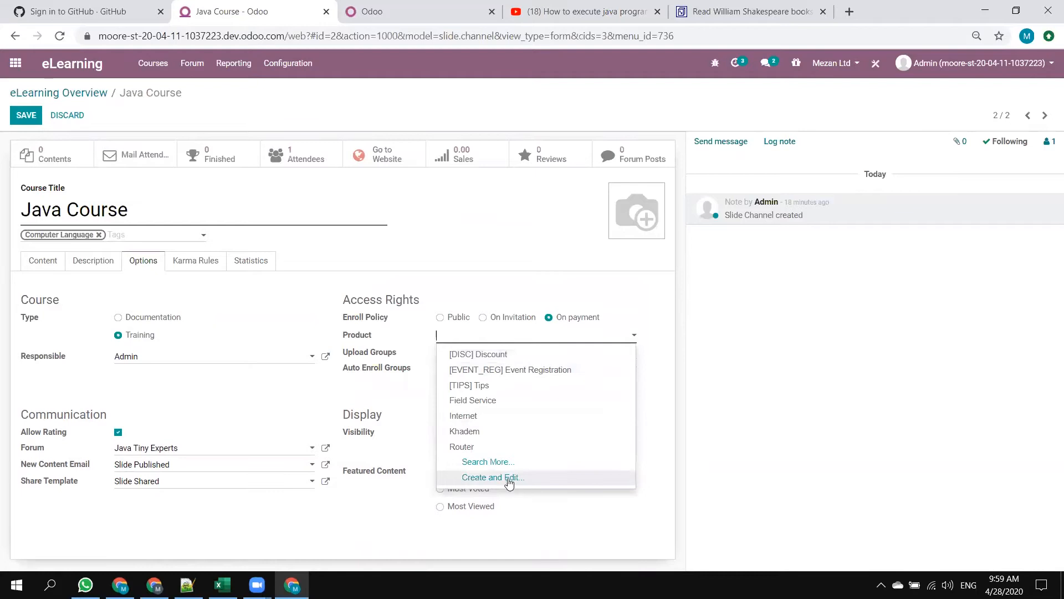
{"action": "left_click", "coordinate": [499, 478]}
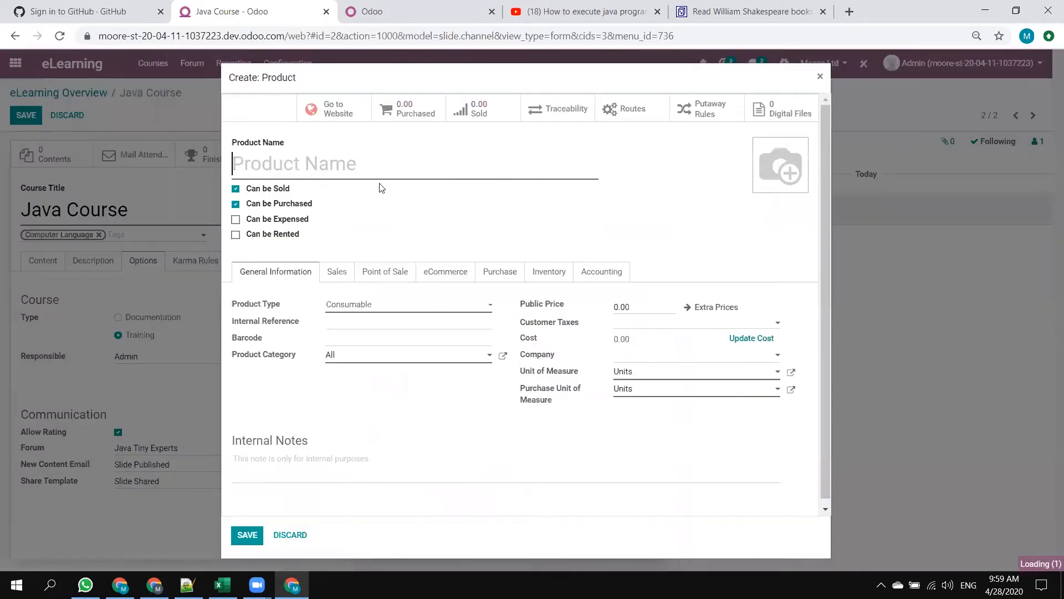
{"action": "type", "text": "Jav"}
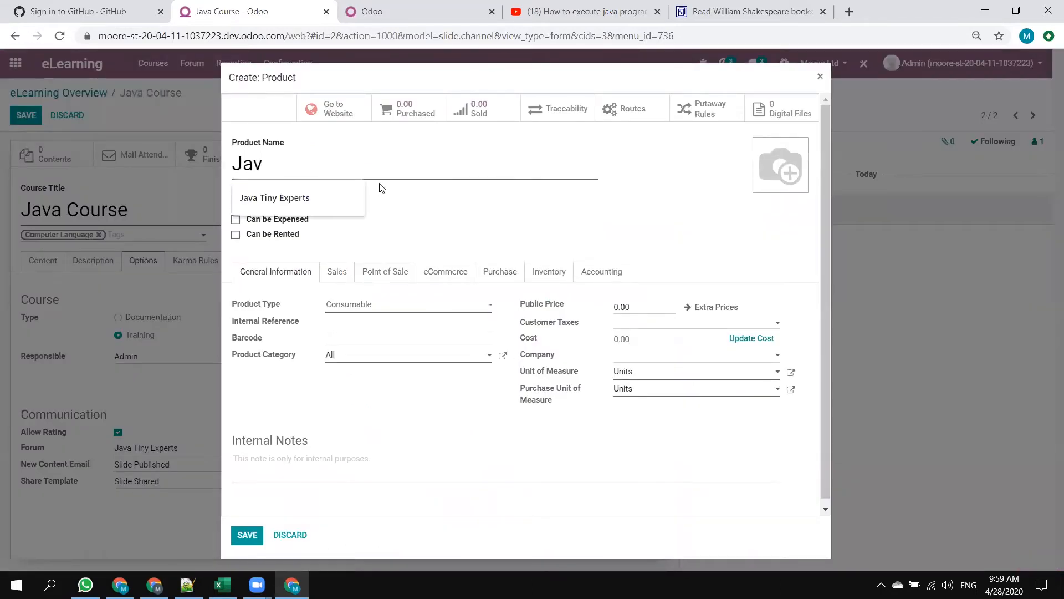
{"action": "type", "text": "a Course"}
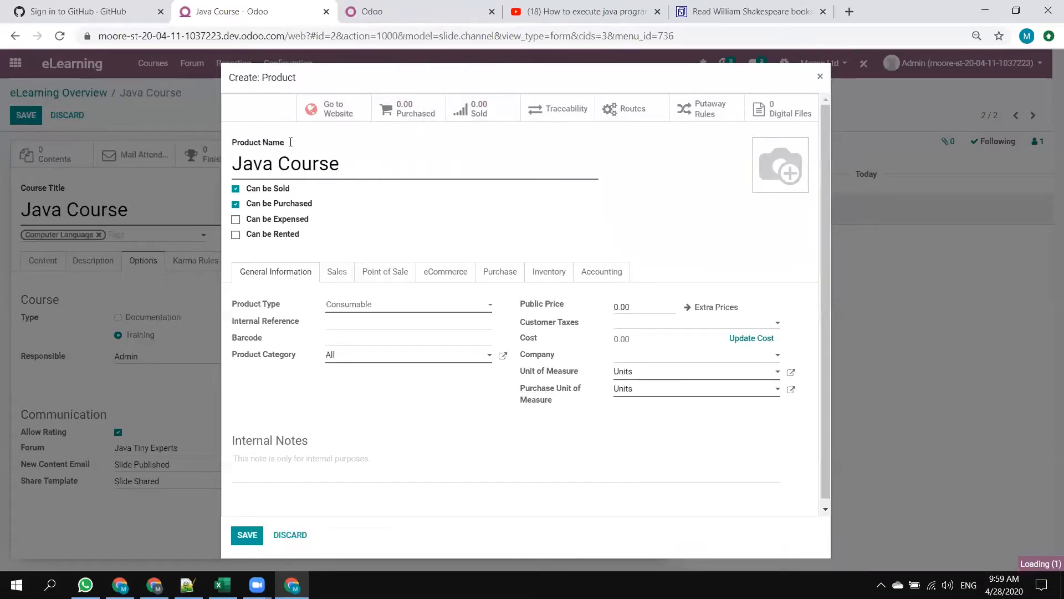
Make the product not purchasable, set its public price to 10 and save it as the course's product.
{"action": "left_click", "coordinate": [257, 205]}
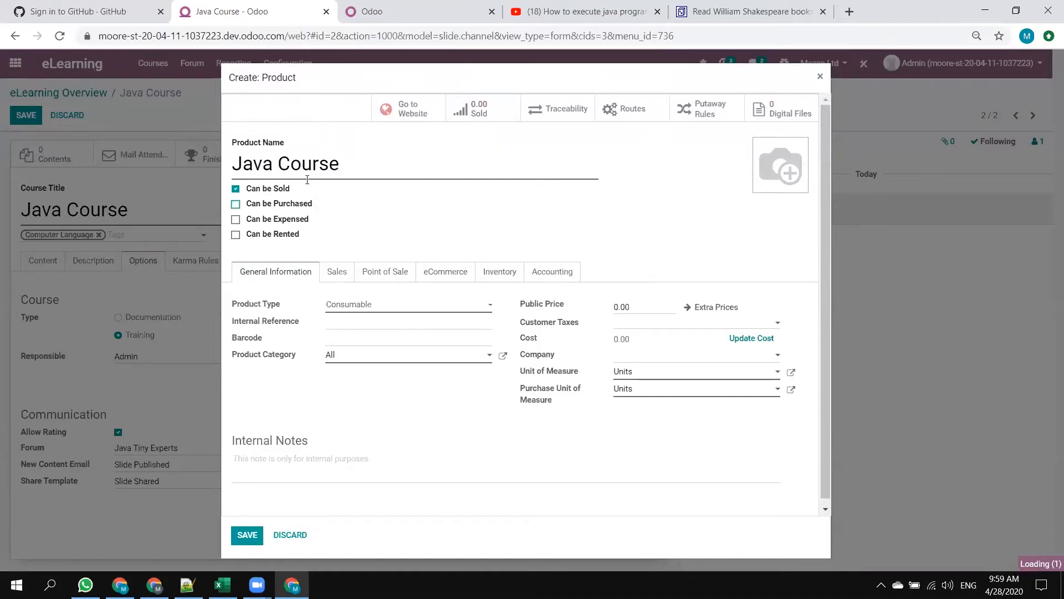
{"action": "left_click", "coordinate": [646, 306]}
{"action": "type", "text": "10"}
{"action": "left_click", "coordinate": [247, 534]}
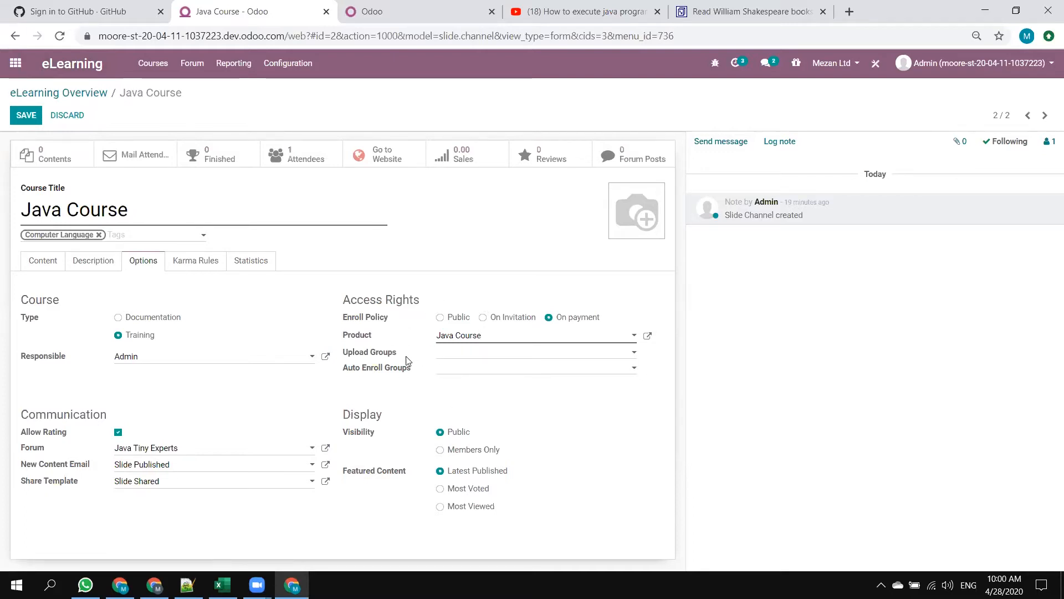
Look up what Upload Groups means and search it for an existing eLearning group using "elear" and "learn".
{"action": "mouse_move", "coordinate": [391, 358]}
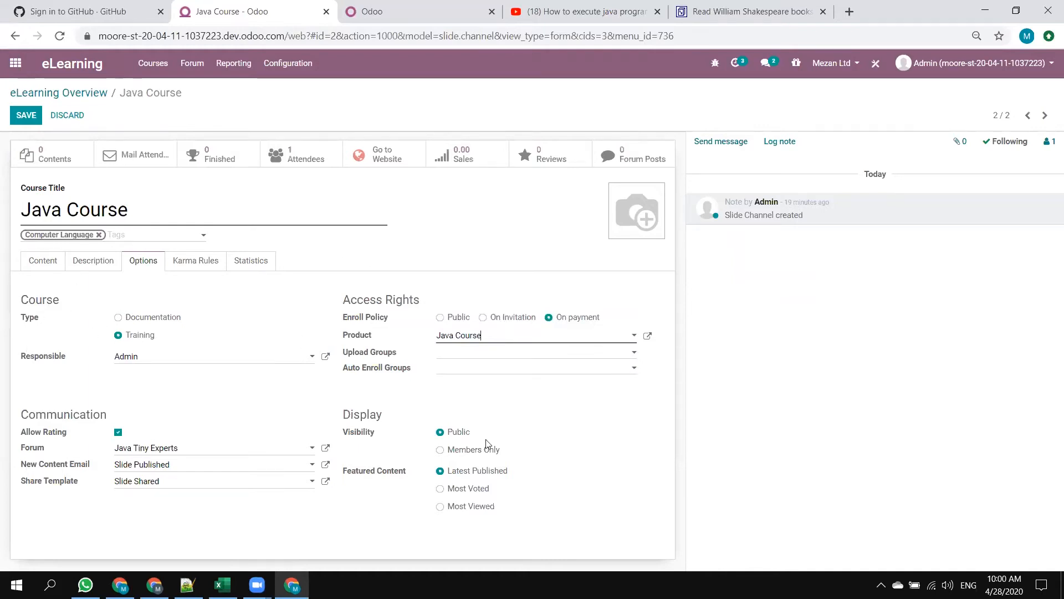
{"action": "left_click", "coordinate": [453, 355]}
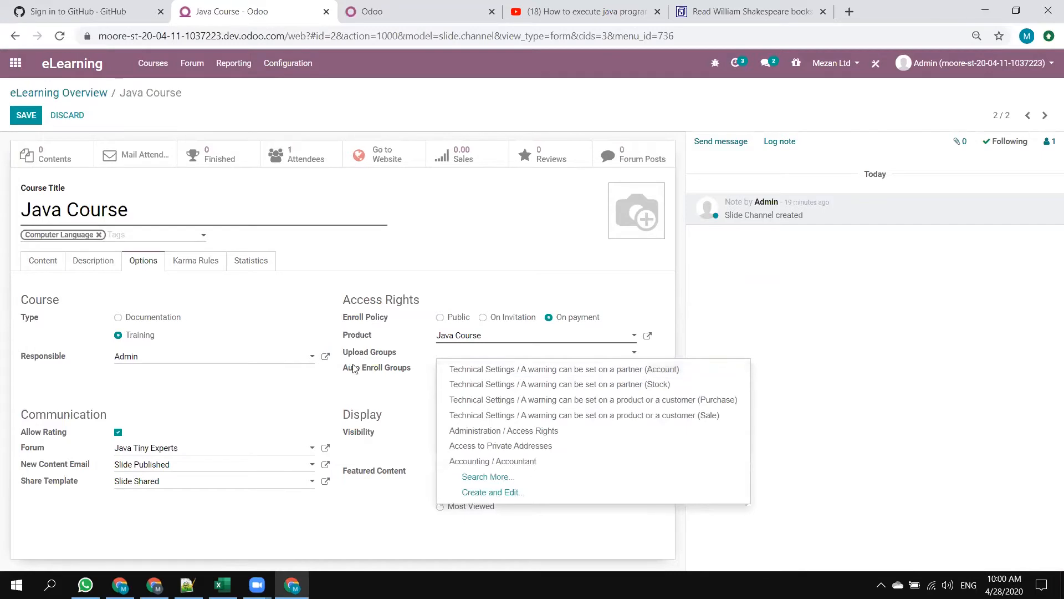
{"action": "mouse_move", "coordinate": [358, 355]}
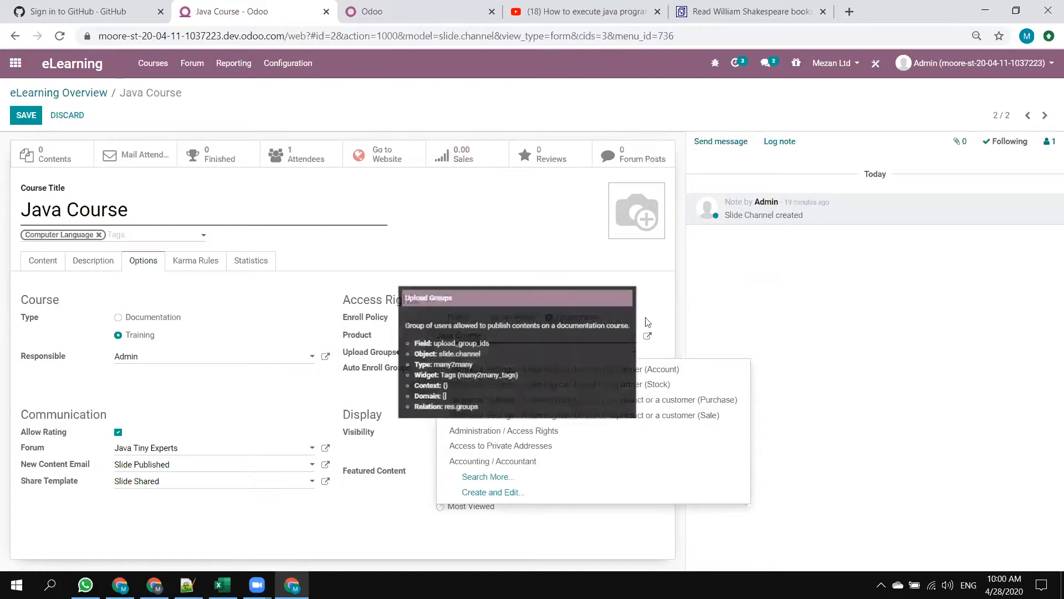
{"action": "type", "text": "el"}
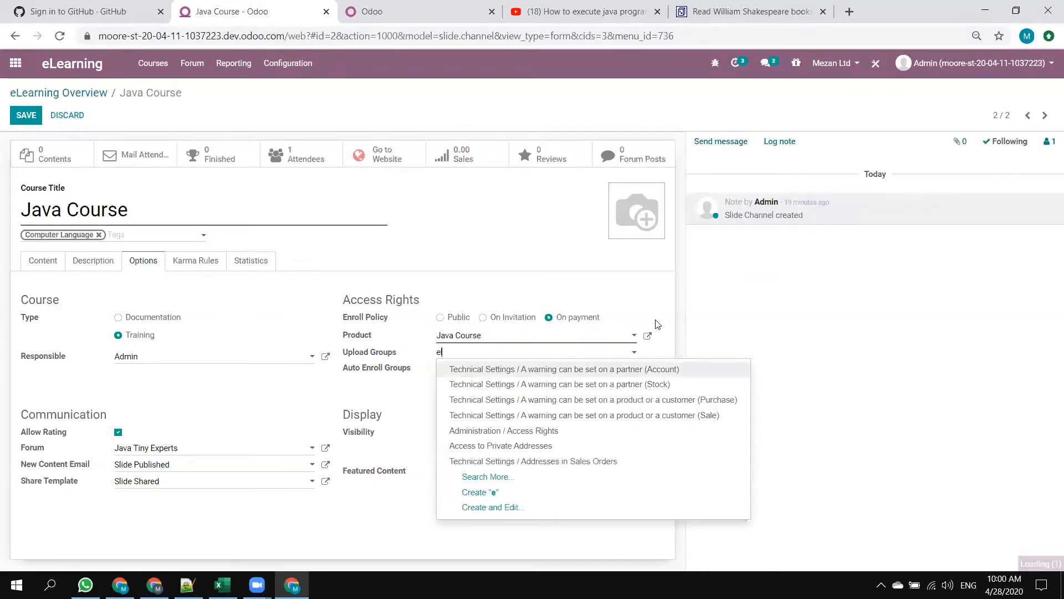
{"action": "type", "text": "ear"}
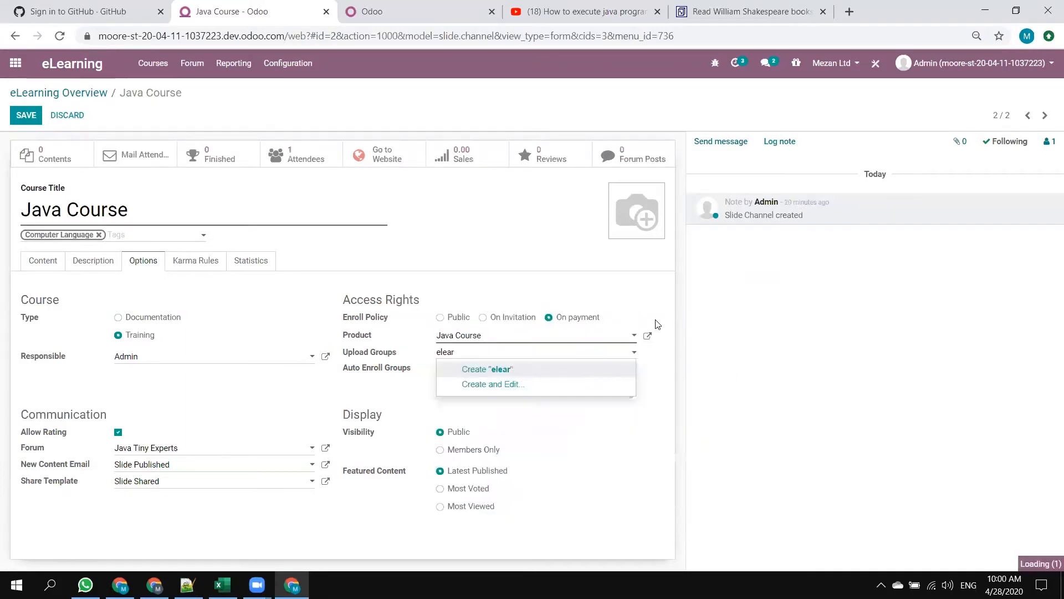
{"action": "key", "text": "BackSpace"}
{"action": "key", "text": "BackSpace"}
{"action": "key", "text": "BackSpace"}
{"action": "key", "text": "BackSpace"}
{"action": "type", "text": "learn"}
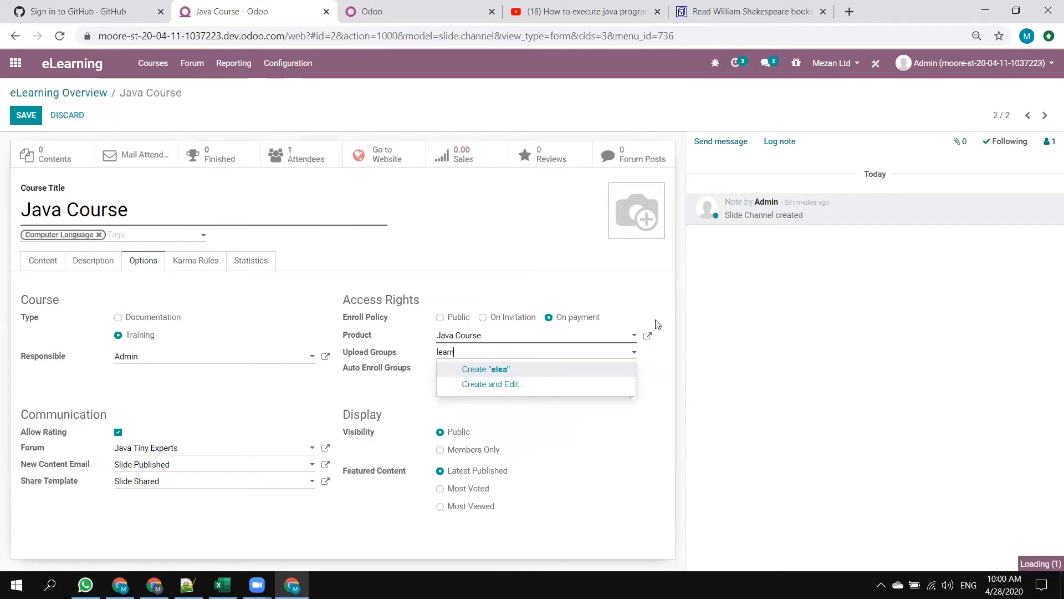
{"action": "key", "text": "BackSpace"}
{"action": "key", "text": "BackSpace"}
{"action": "key", "text": "BackSpace"}
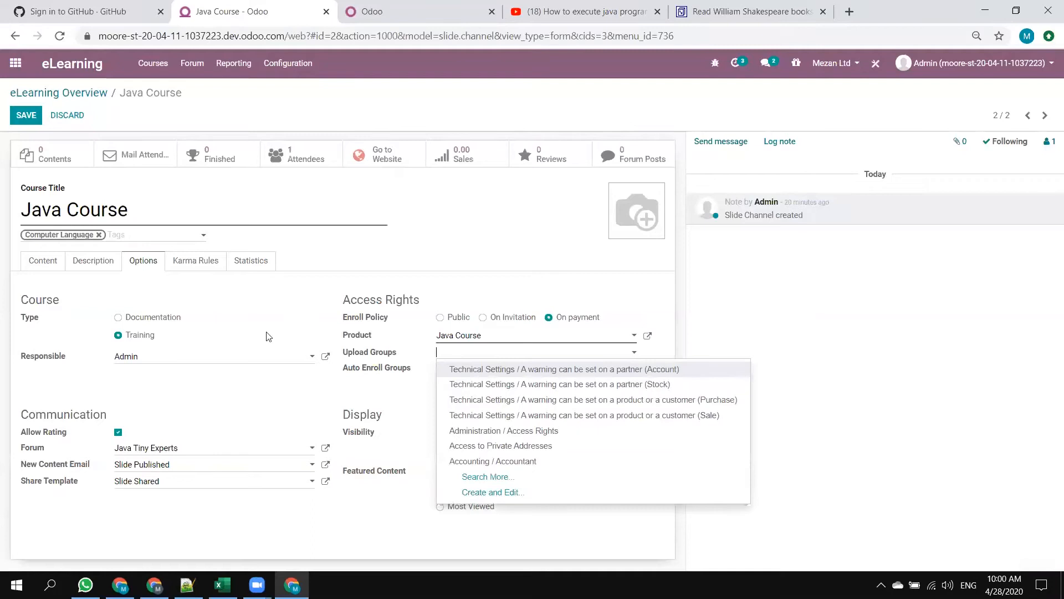
Start a new upload group for the course and name it "Mezan Teachers".
{"action": "left_click", "coordinate": [506, 494]}
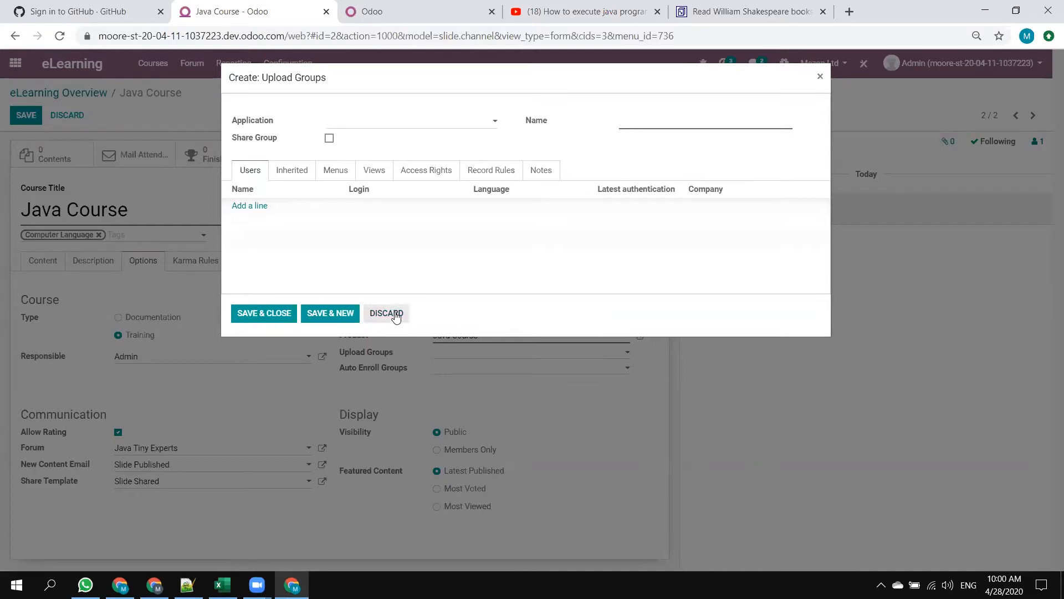
{"action": "left_click", "coordinate": [397, 120]}
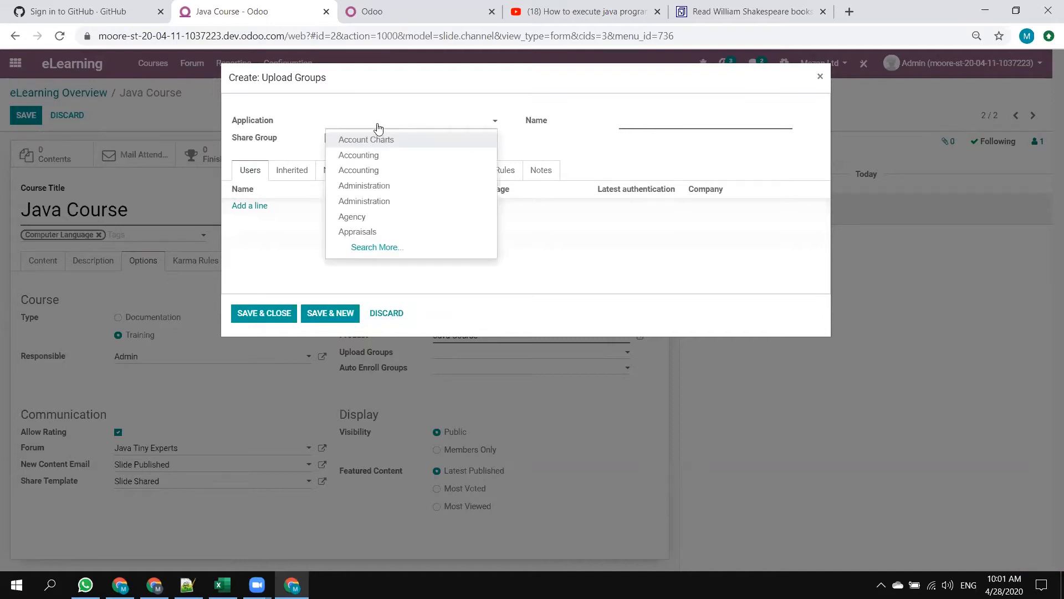
{"action": "left_click", "coordinate": [668, 118]}
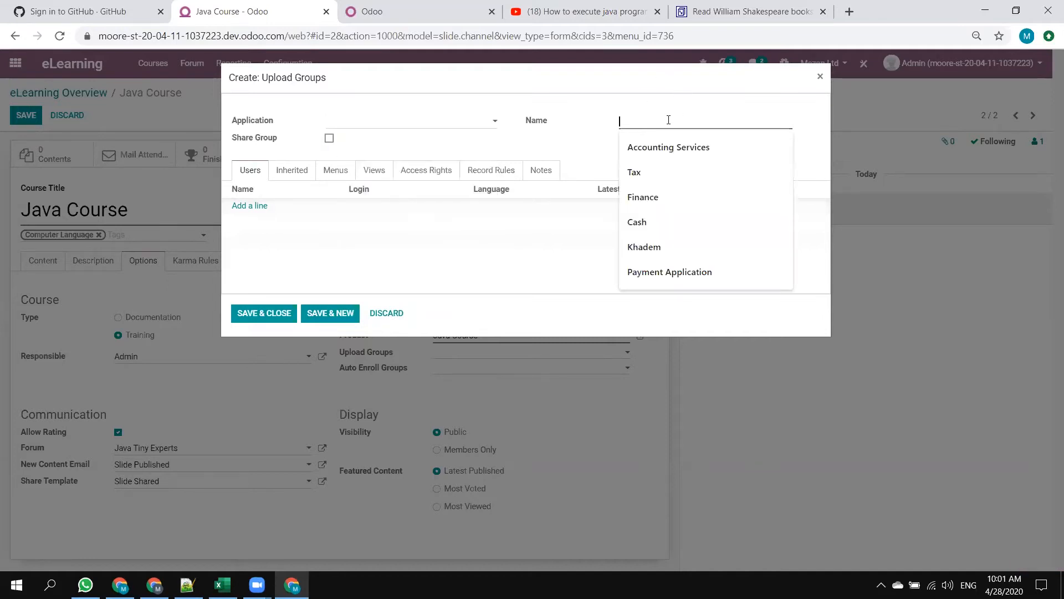
{"action": "type", "text": "Mezan Teachers"}
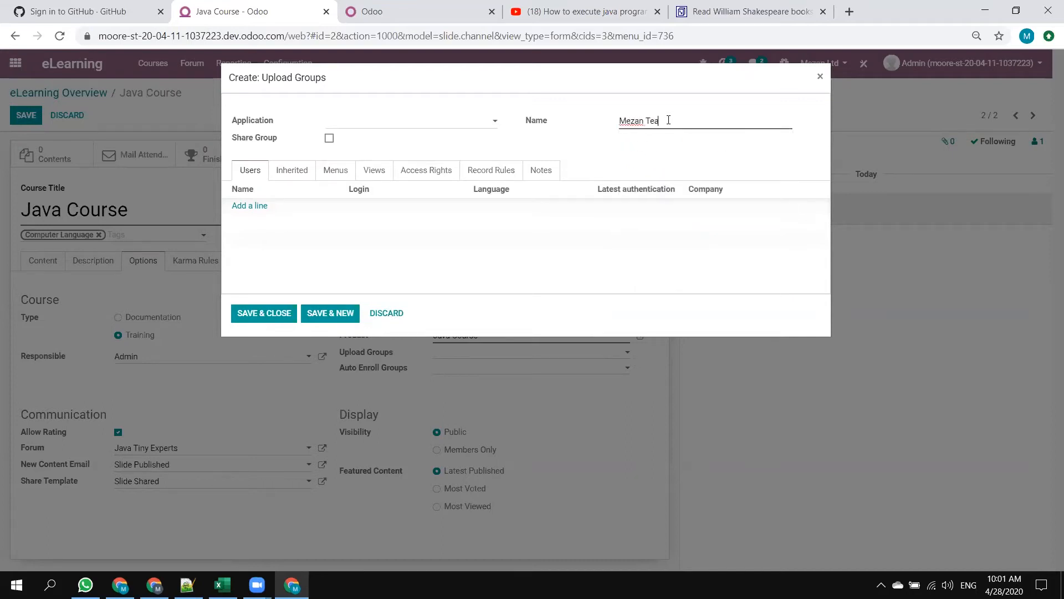
{"action": "left_click", "coordinate": [246, 206]}
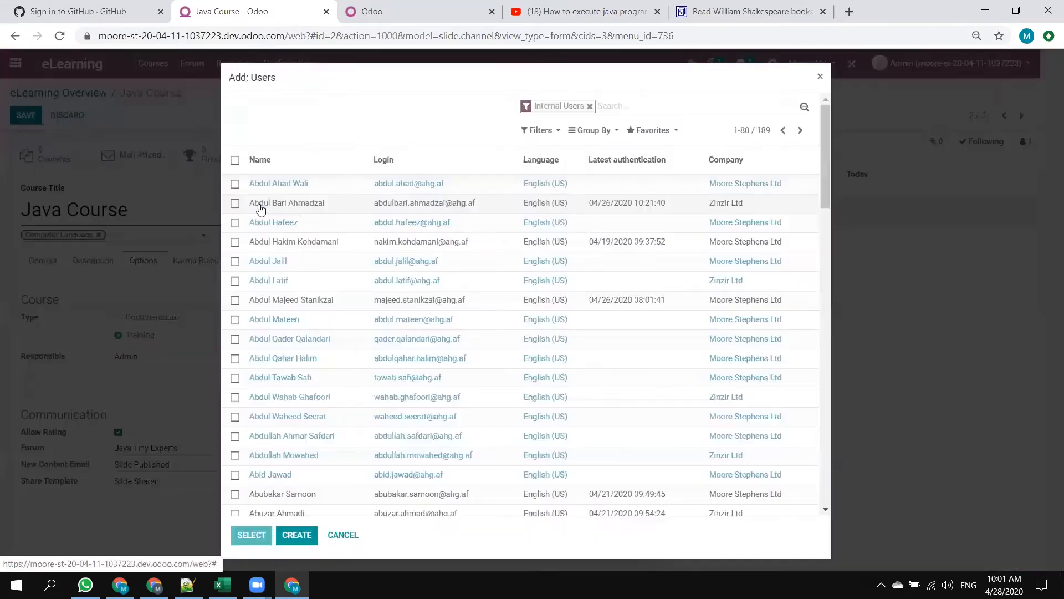
{"action": "left_click", "coordinate": [261, 209]}
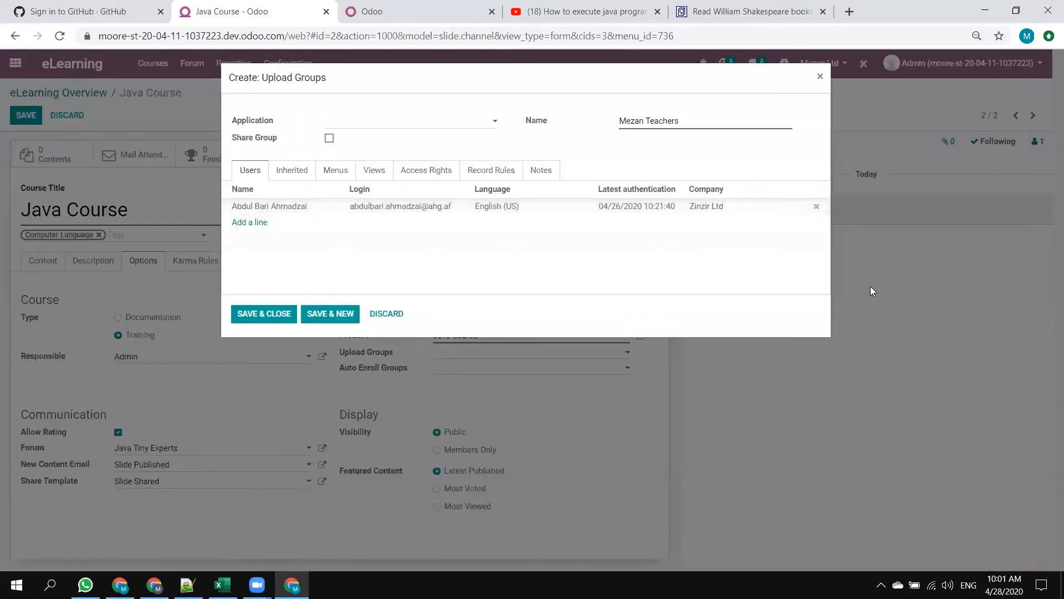
{"action": "left_click", "coordinate": [813, 209]}
Find the Admin account among the internal users and add it to the Mezan Teachers group.
{"action": "left_click", "coordinate": [248, 206]}
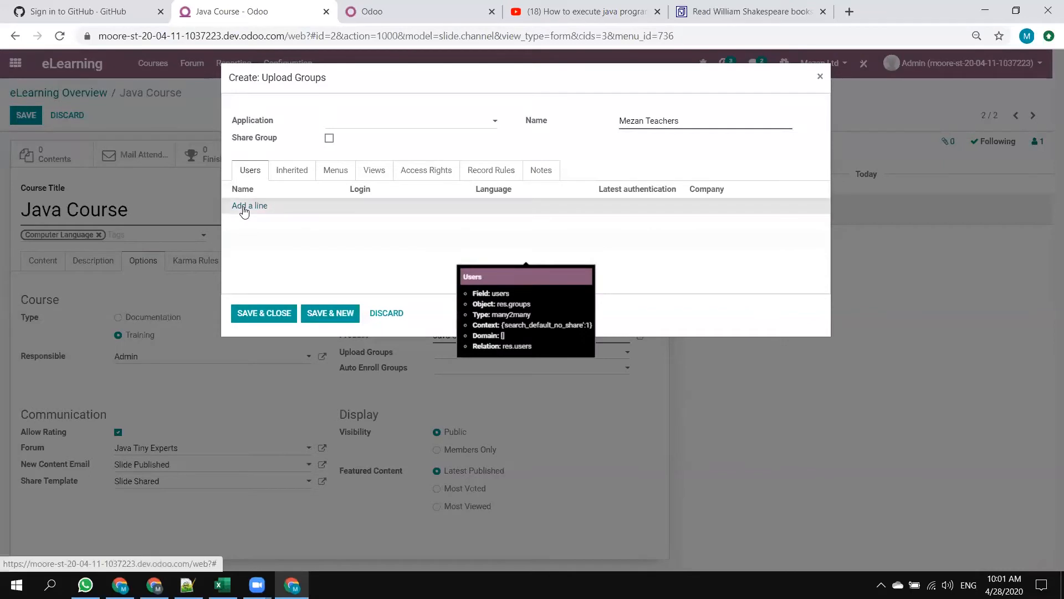
{"action": "type", "text": "admin"}
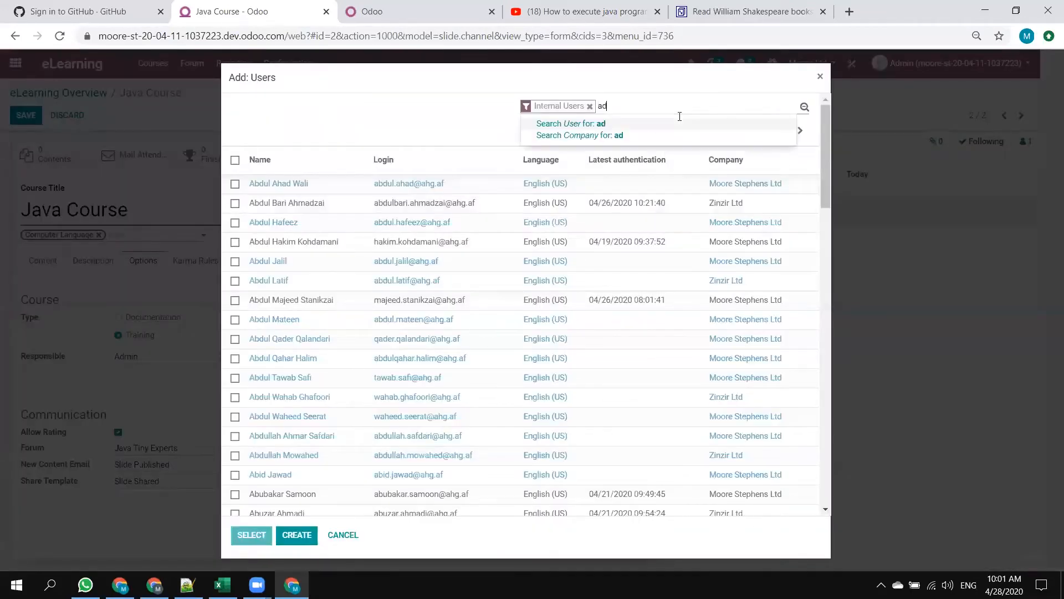
{"action": "key", "text": "Return"}
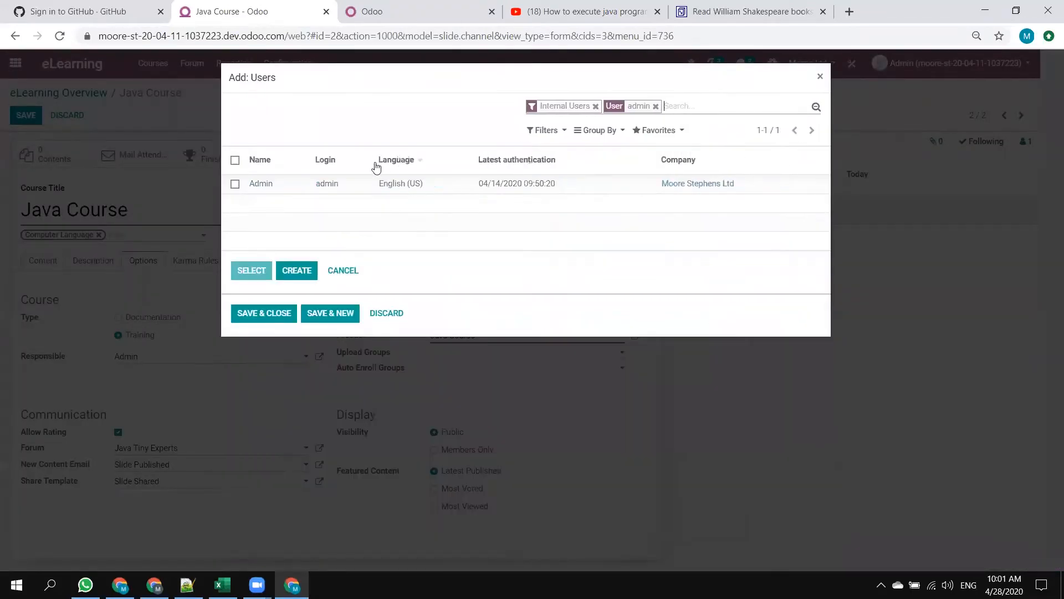
{"action": "left_click", "coordinate": [332, 181]}
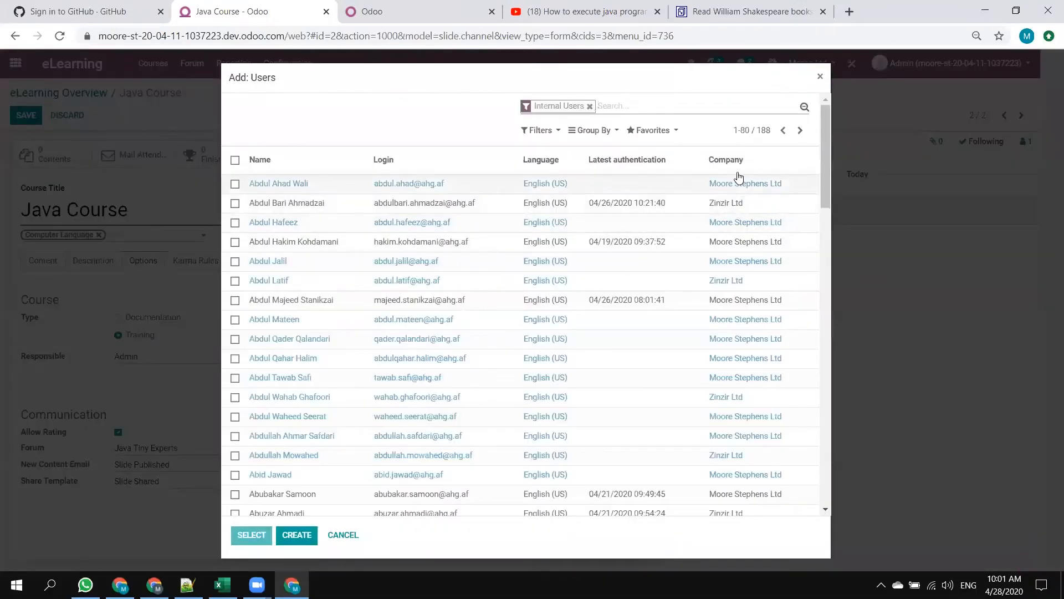
Sort the list of users to add by company and group it by the Company field.
{"action": "left_click", "coordinate": [736, 168]}
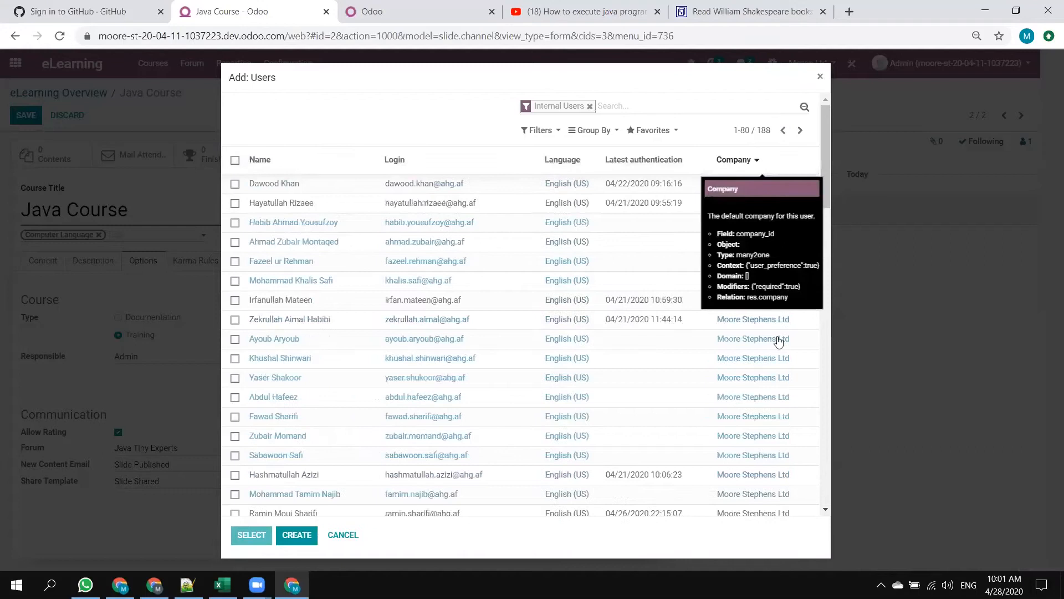
{"action": "left_click", "coordinate": [577, 128]}
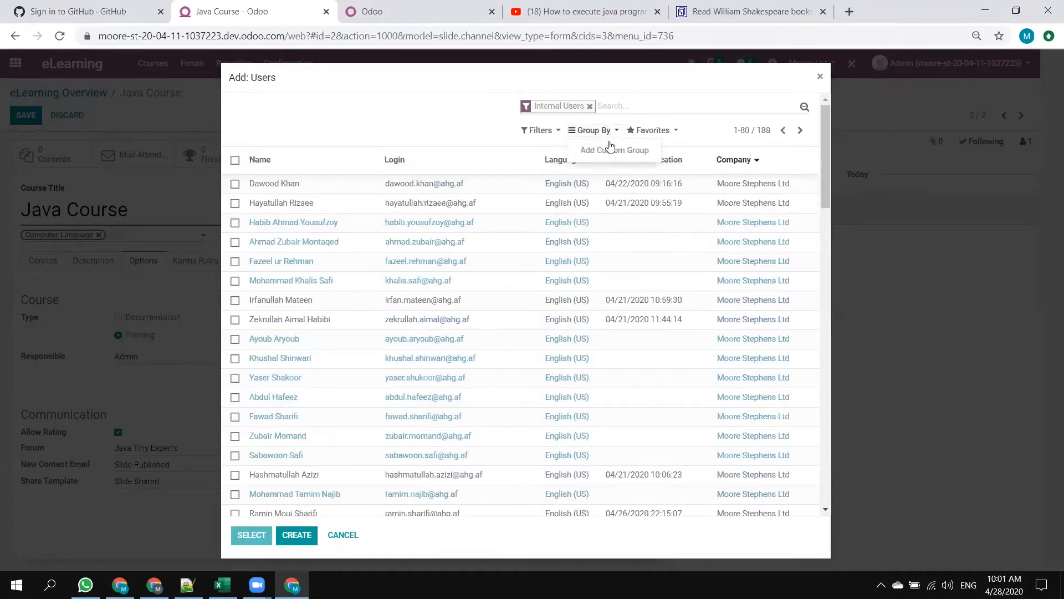
{"action": "left_click", "coordinate": [610, 149]}
{"action": "left_click", "coordinate": [606, 170]}
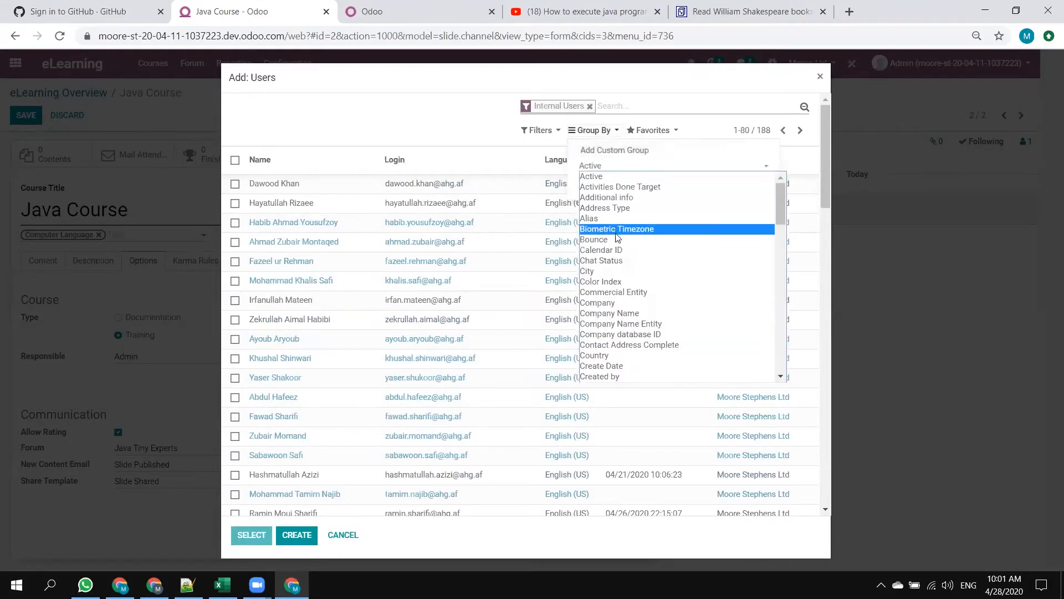
{"action": "left_click", "coordinate": [601, 303]}
{"action": "left_click", "coordinate": [600, 185]}
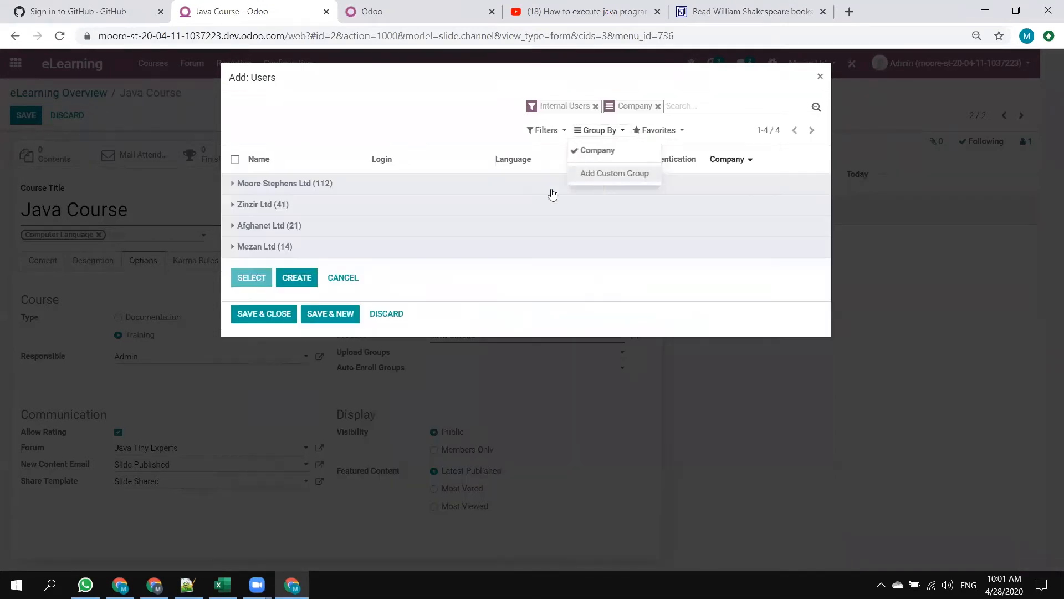
{"action": "left_click", "coordinate": [549, 302]}
Add the Mezan Ltd user who has a latest authentication date to the group and save it as the course's upload group.
{"action": "left_click", "coordinate": [324, 246]}
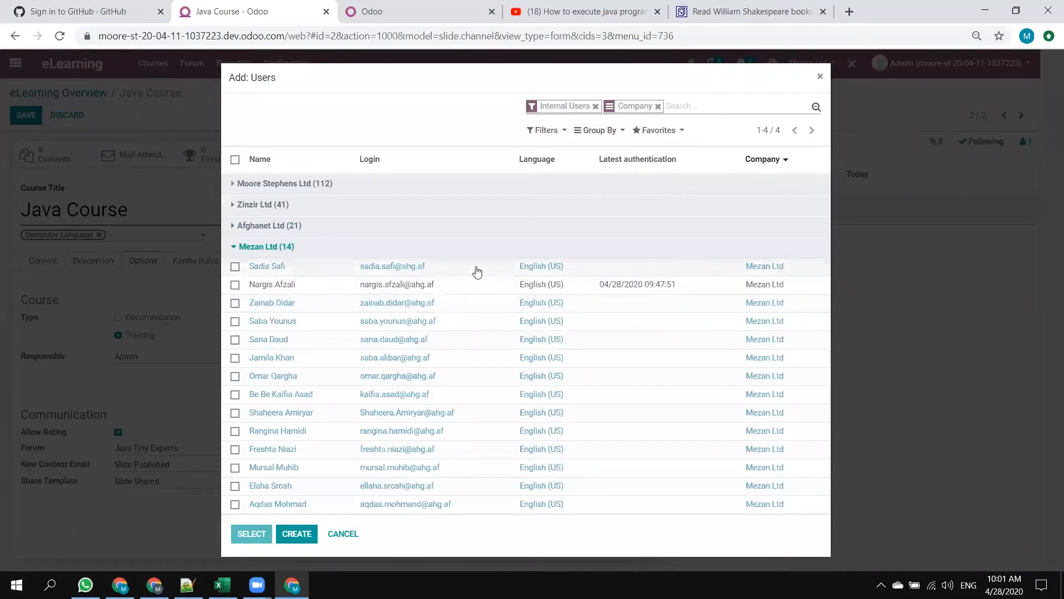
{"action": "left_click", "coordinate": [312, 283]}
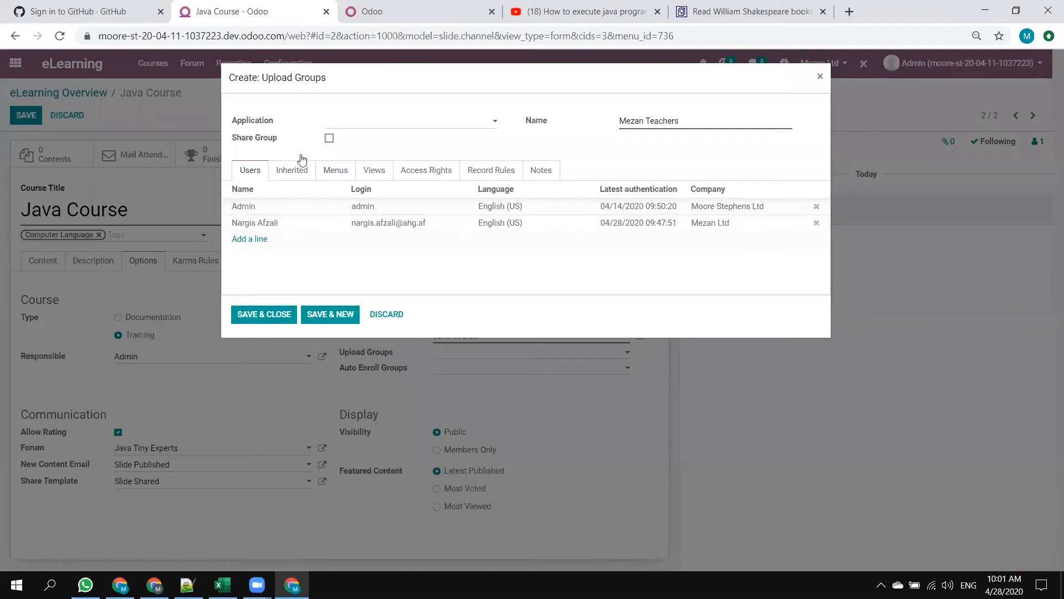
{"action": "left_click", "coordinate": [276, 314]}
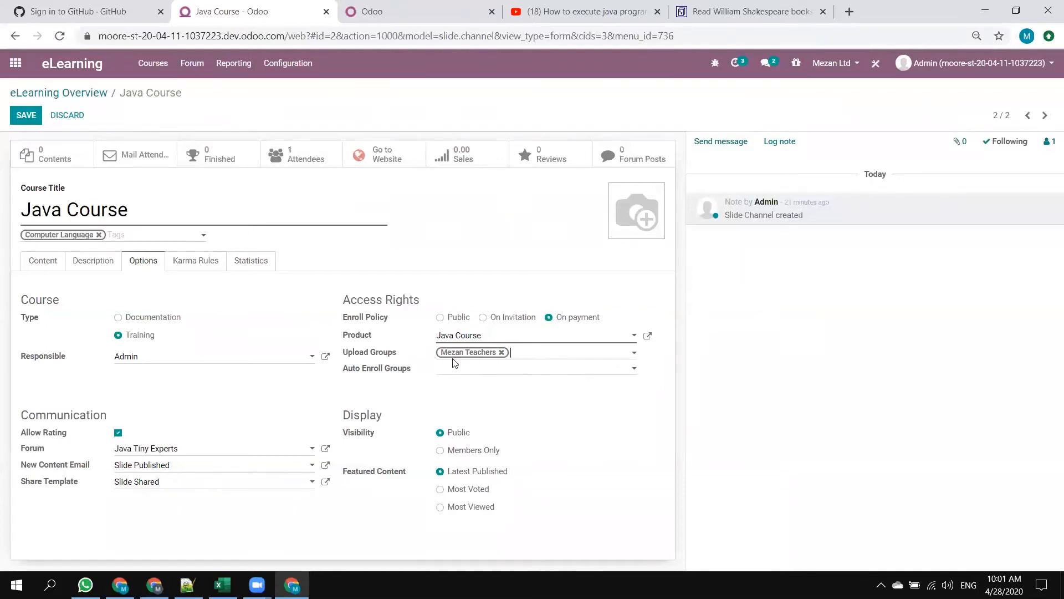
Try adding Accounting / Accountant as a second upload group and remove it again.
{"action": "left_click", "coordinate": [556, 355]}
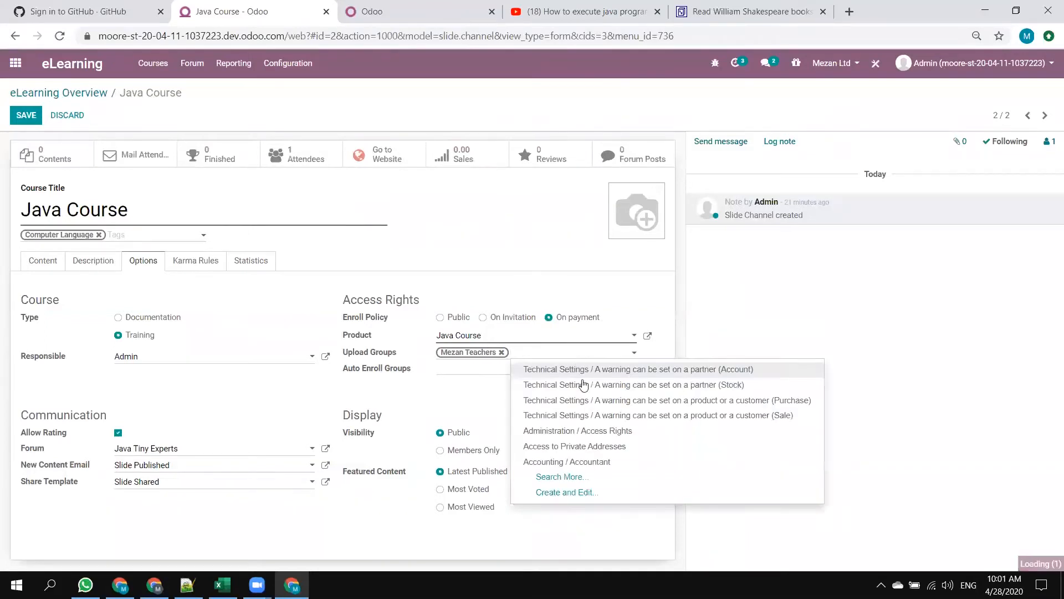
{"action": "left_click", "coordinate": [571, 462]}
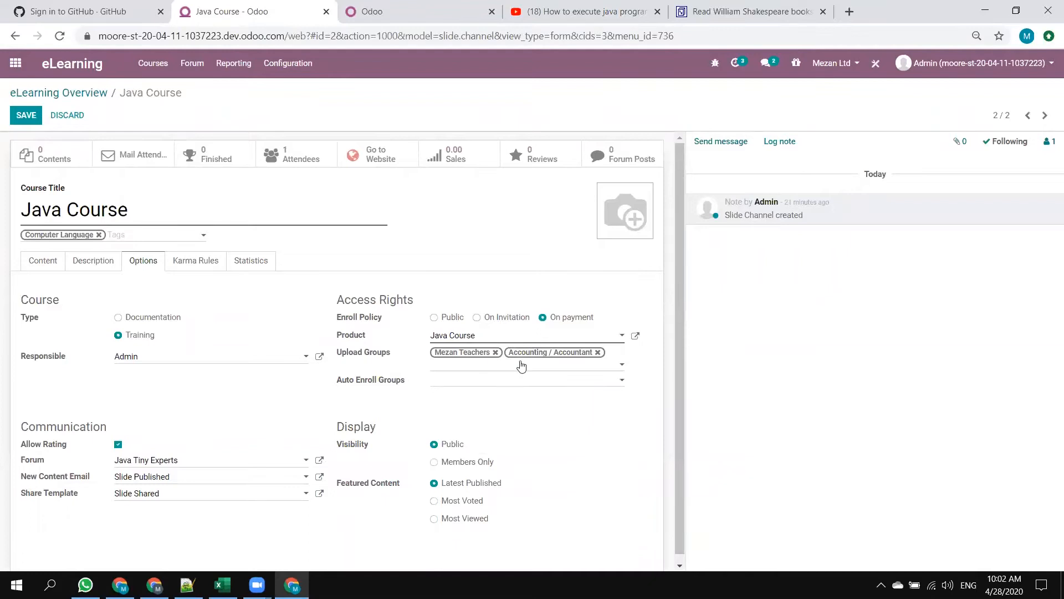
{"action": "left_click", "coordinate": [598, 352]}
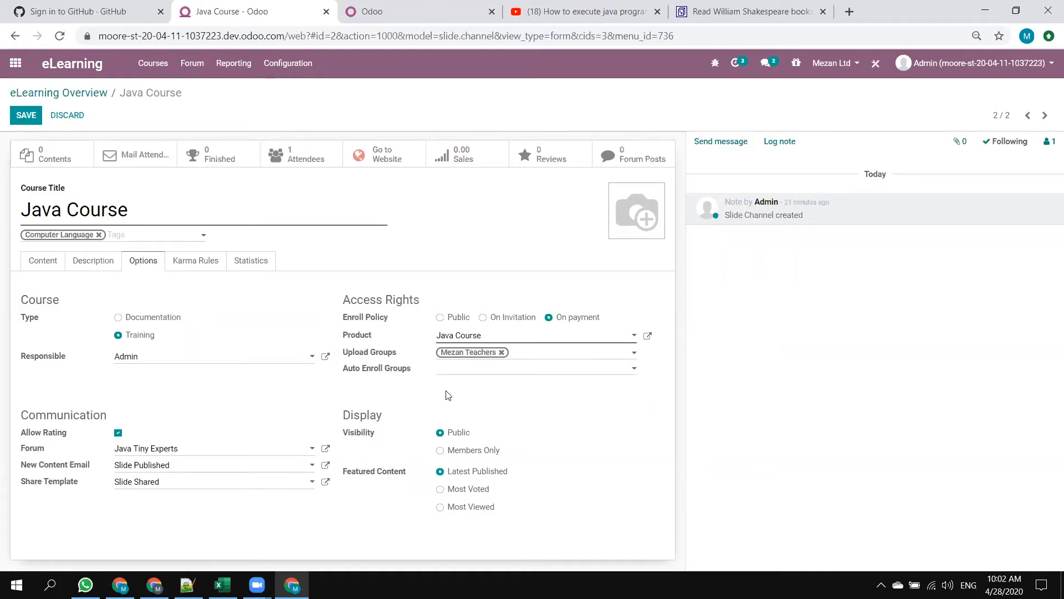
Check what Auto Enroll Groups means and set it to the Mezan Teachers group.
{"action": "left_click", "coordinate": [504, 368]}
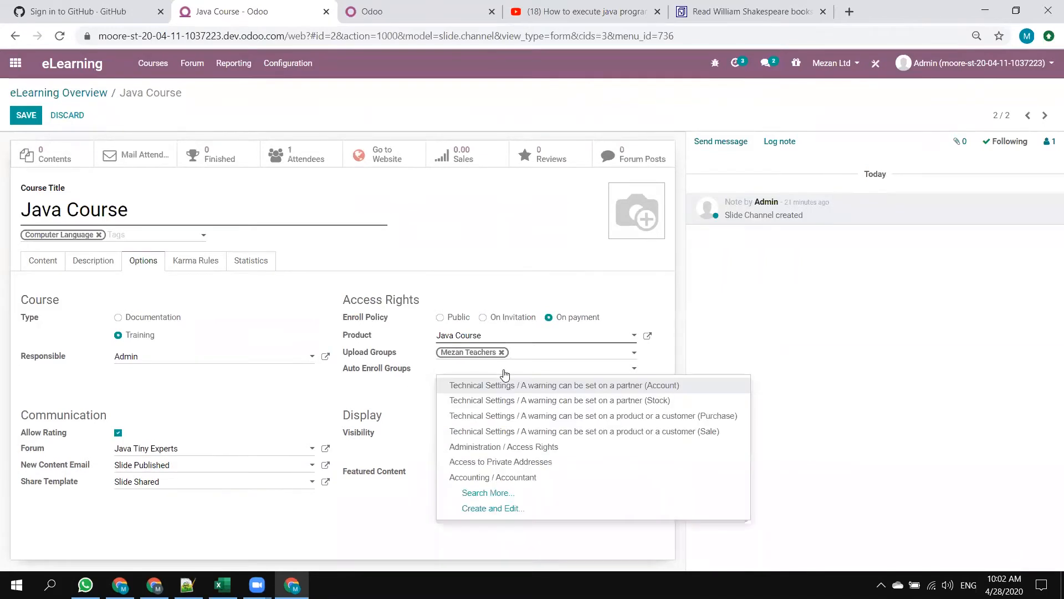
{"action": "mouse_move", "coordinate": [385, 375]}
{"action": "left_click", "coordinate": [390, 394]}
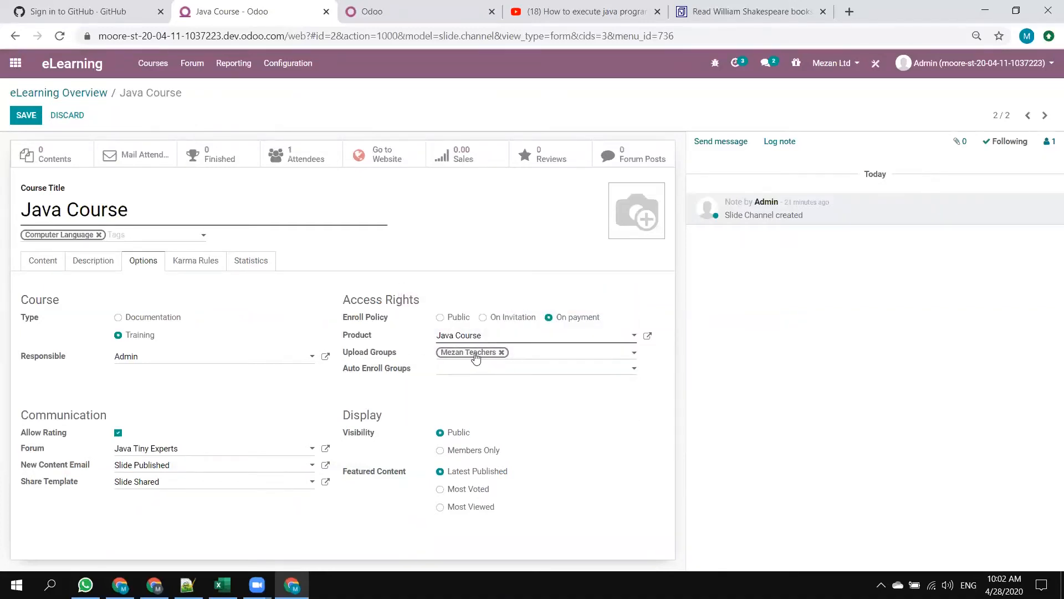
{"action": "left_click", "coordinate": [496, 372]}
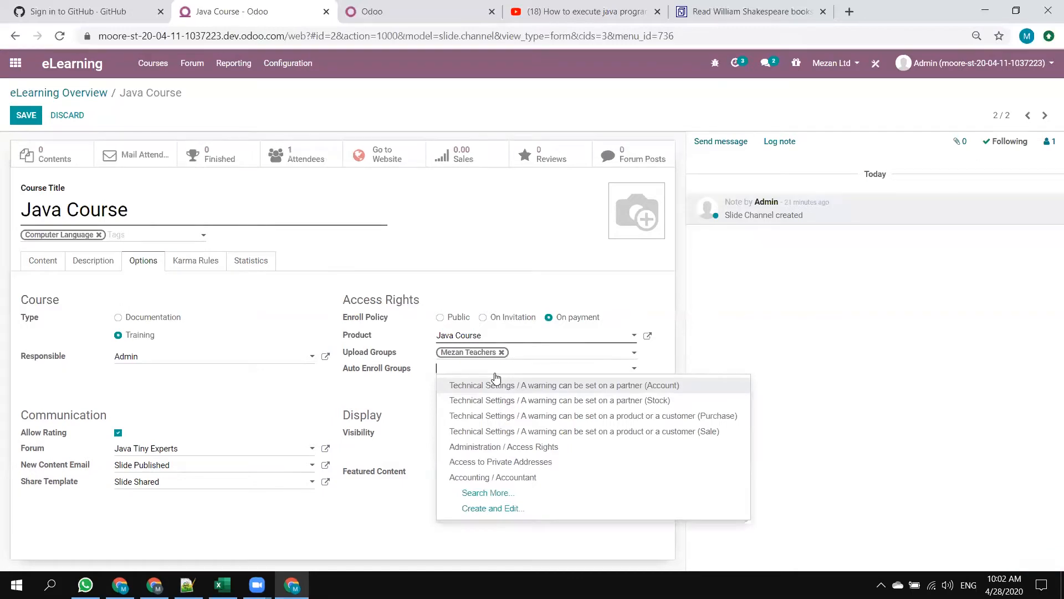
{"action": "type", "text": "meza"}
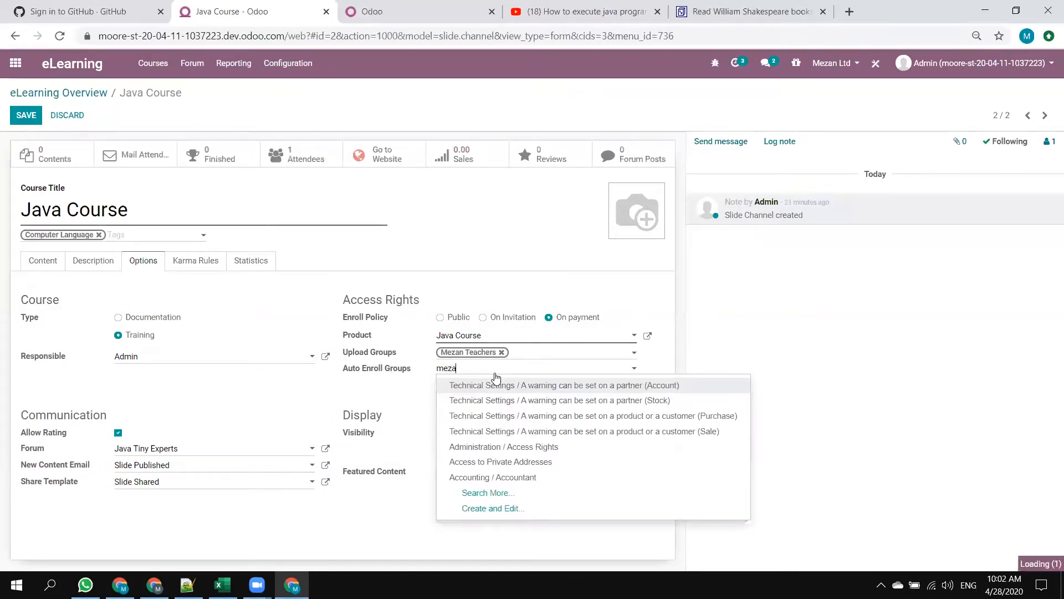
{"action": "left_click", "coordinate": [483, 384]}
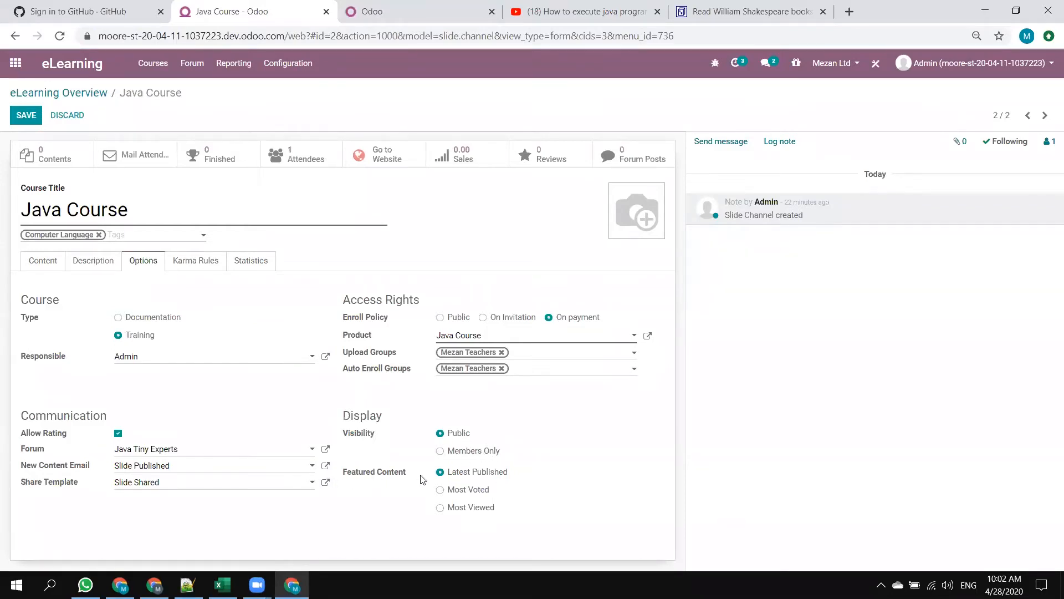
Examine the Featured Content options with Latest Published selected, and compare them with the course's content list.
{"action": "left_click", "coordinate": [452, 472]}
{"action": "triple_click", "coordinate": [385, 470]}
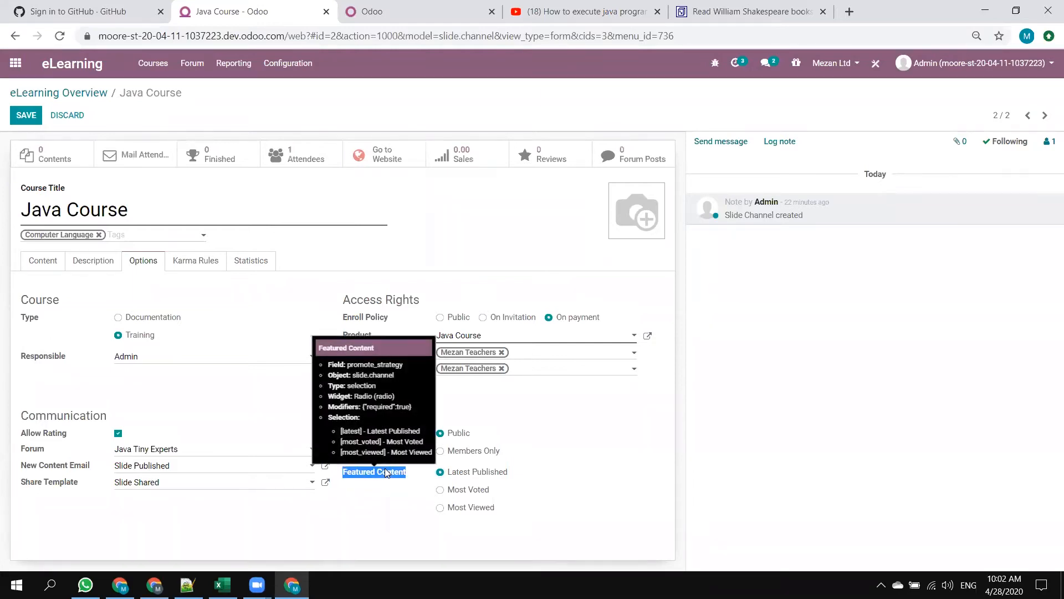
{"action": "left_click", "coordinate": [57, 266]}
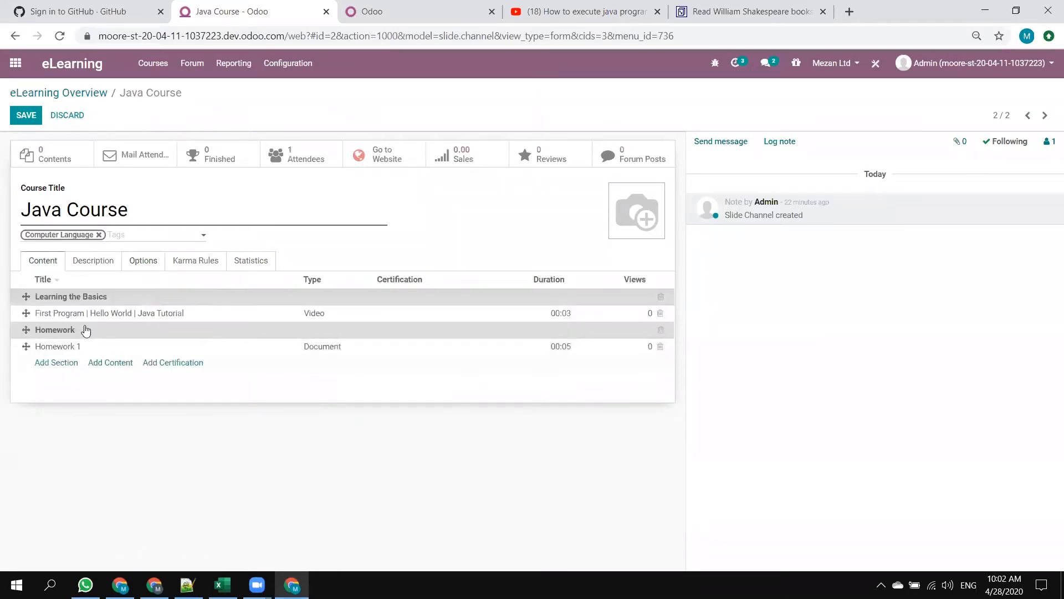
{"action": "left_click", "coordinate": [155, 266]}
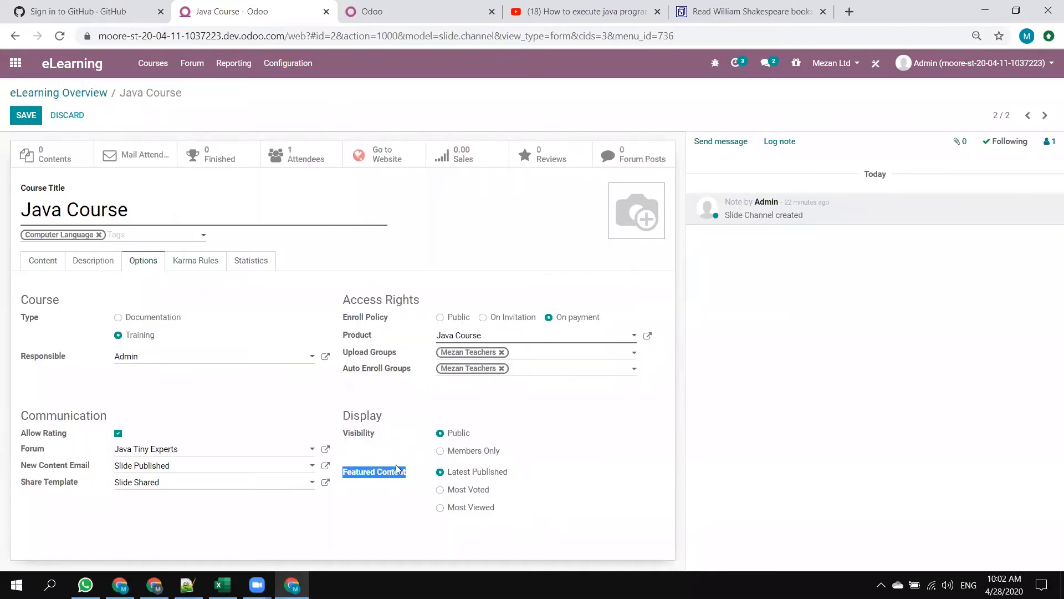
Examine the Java Course's content list, its karma rules for ranking, finishing, reviewing, commenting and voting, and its statistics.
{"action": "left_click", "coordinate": [49, 261]}
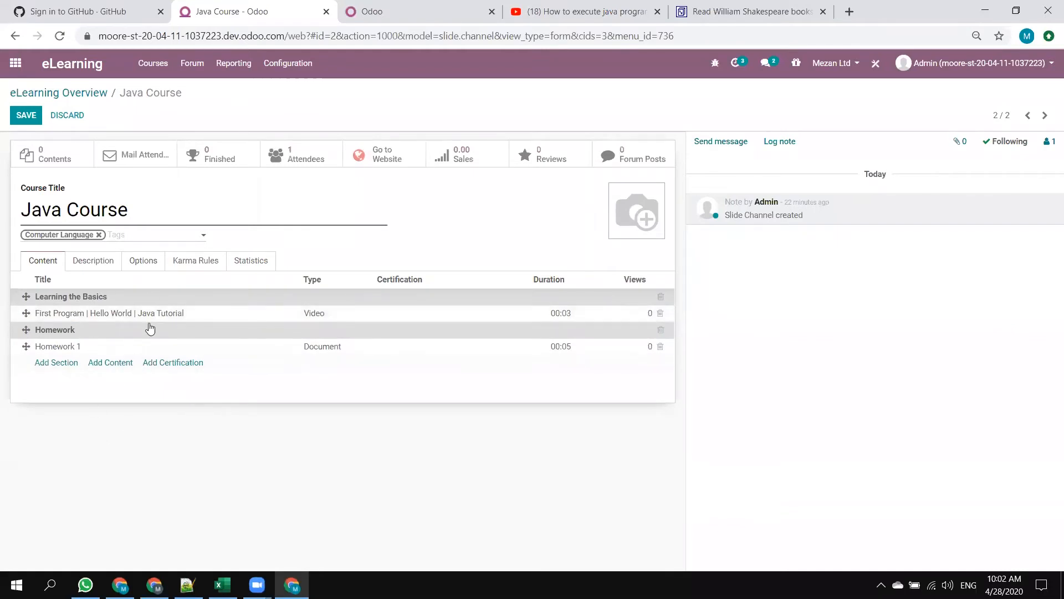
{"action": "left_click", "coordinate": [160, 267]}
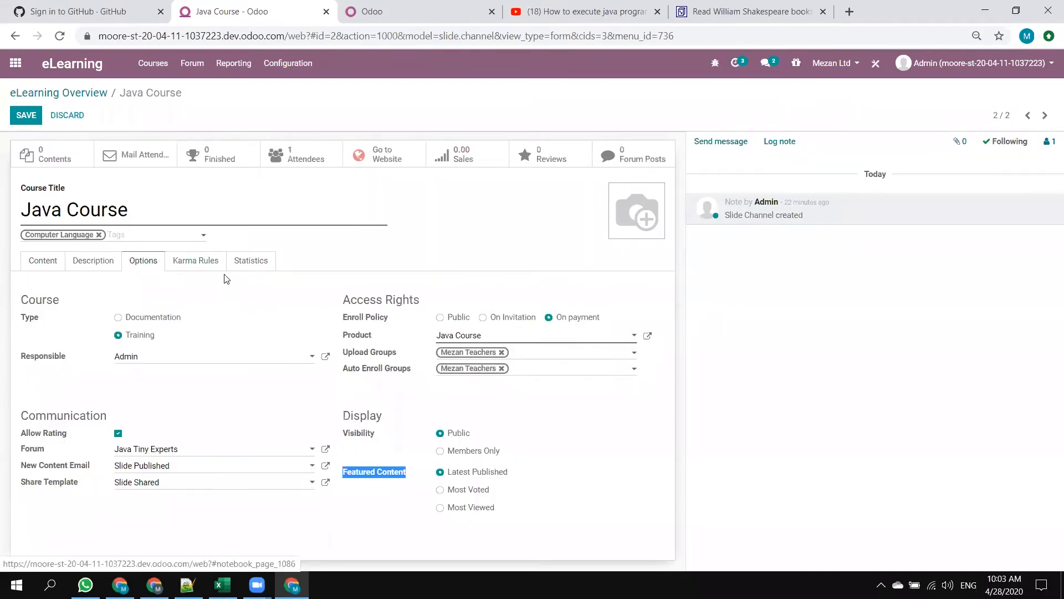
{"action": "left_click", "coordinate": [190, 267]}
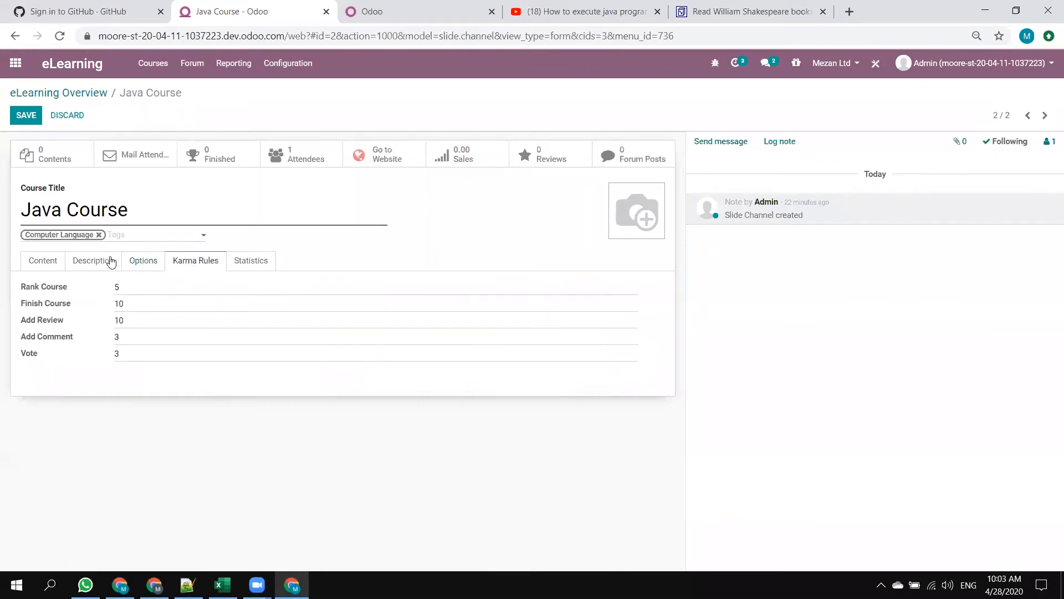
{"action": "double_click", "coordinate": [144, 287]}
{"action": "key", "text": "Tab"}
{"action": "key", "text": "Tab"}
{"action": "left_click", "coordinate": [144, 358]}
{"action": "key", "text": "Tab"}
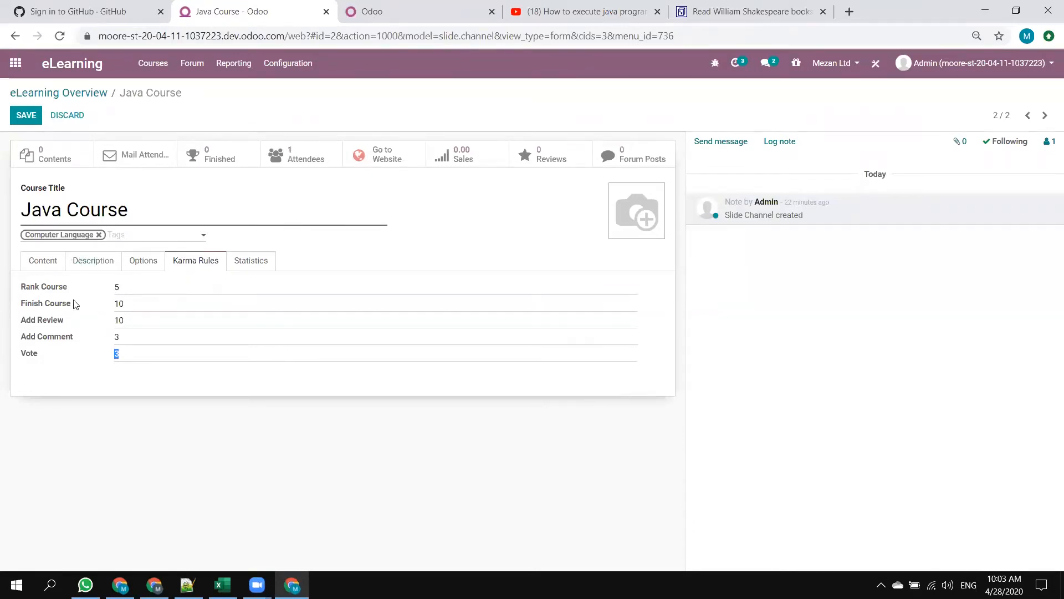
{"action": "left_click", "coordinate": [132, 304]}
{"action": "left_click", "coordinate": [270, 270]}
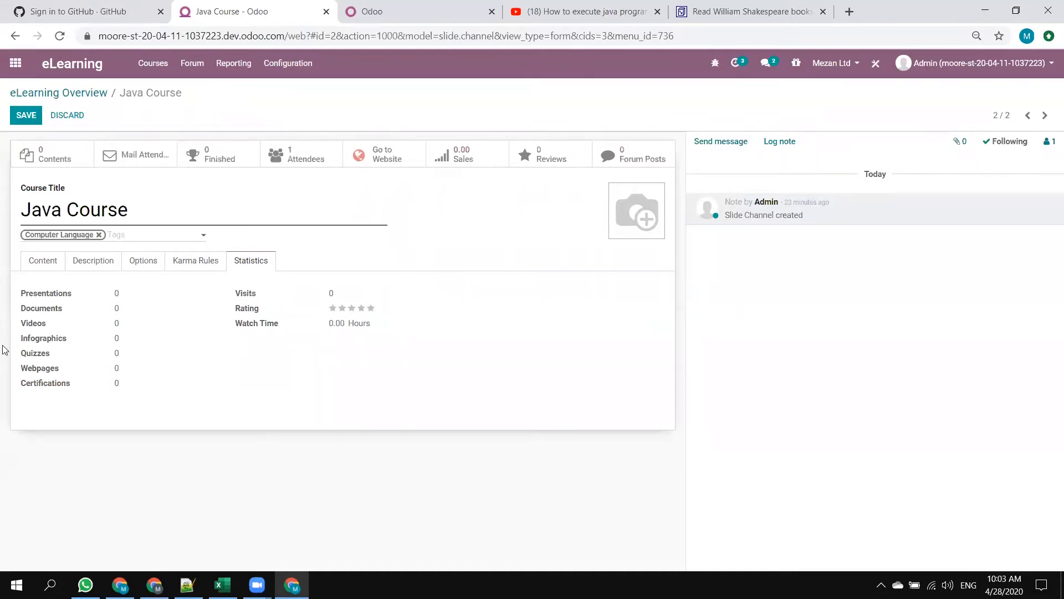
Save the Java Course, check its attendees list and return to the course.
{"action": "left_click", "coordinate": [21, 114]}
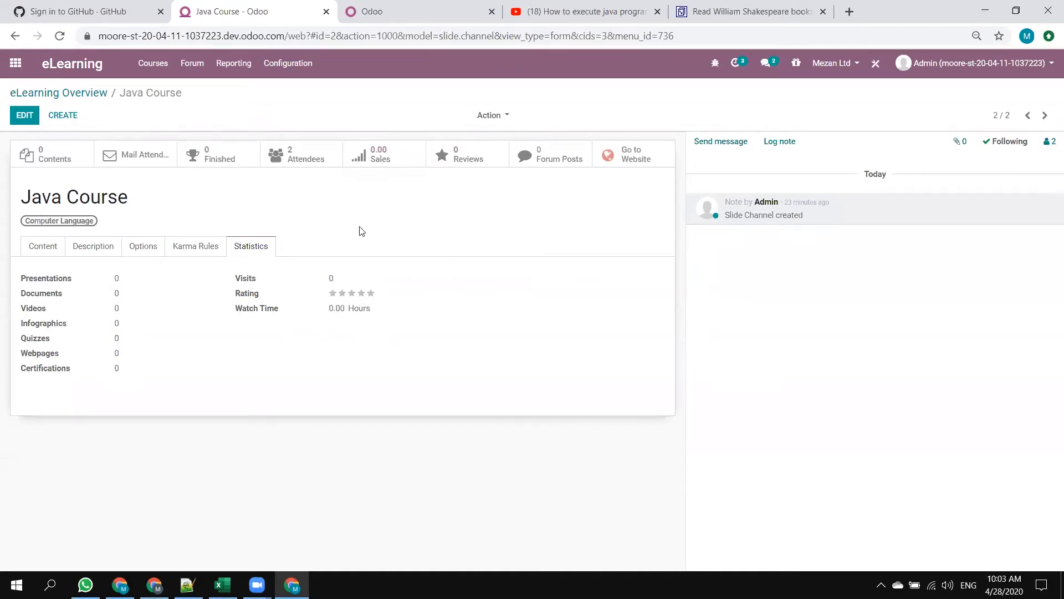
{"action": "left_click", "coordinate": [291, 156]}
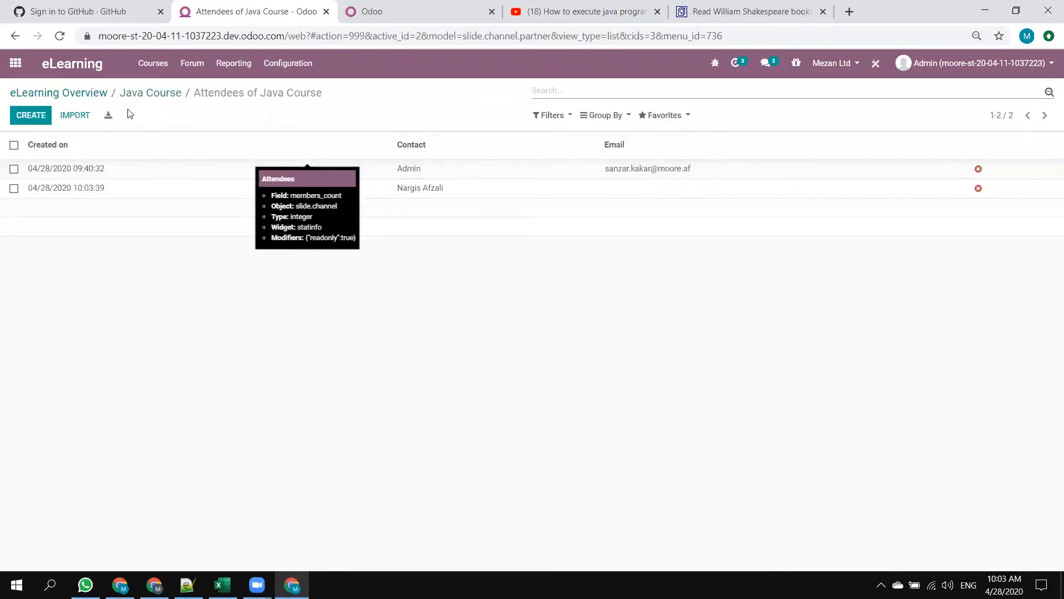
{"action": "left_click", "coordinate": [147, 95]}
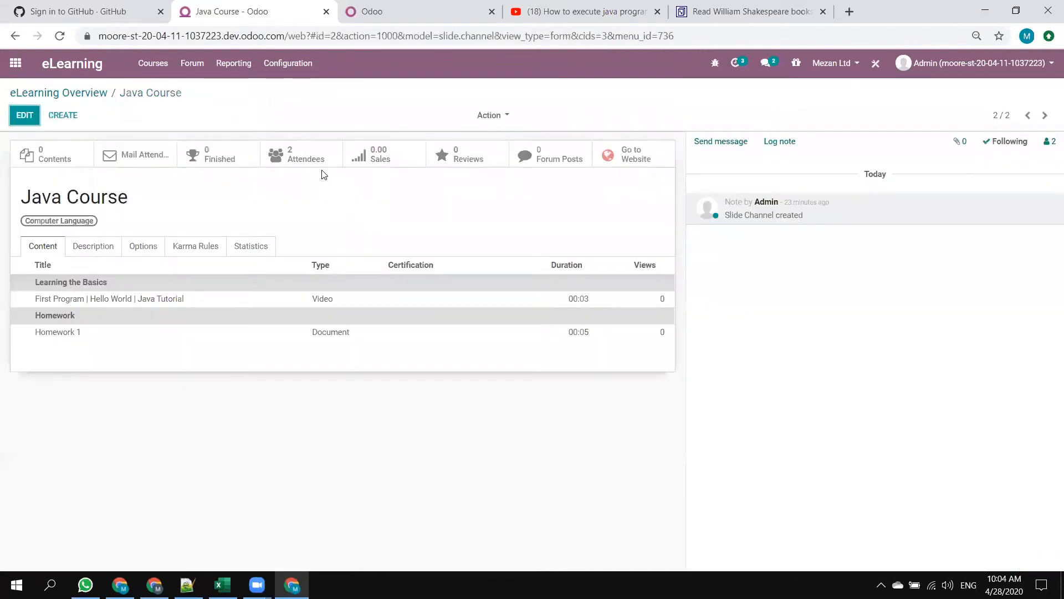
Copy the Java Course's backend address and load it in an incognito window, with the course's website page opened in the regular window.
{"action": "left_click", "coordinate": [273, 36]}
{"action": "key", "text": "ctrl+c"}
{"action": "key", "text": "ctrl+shift+n"}
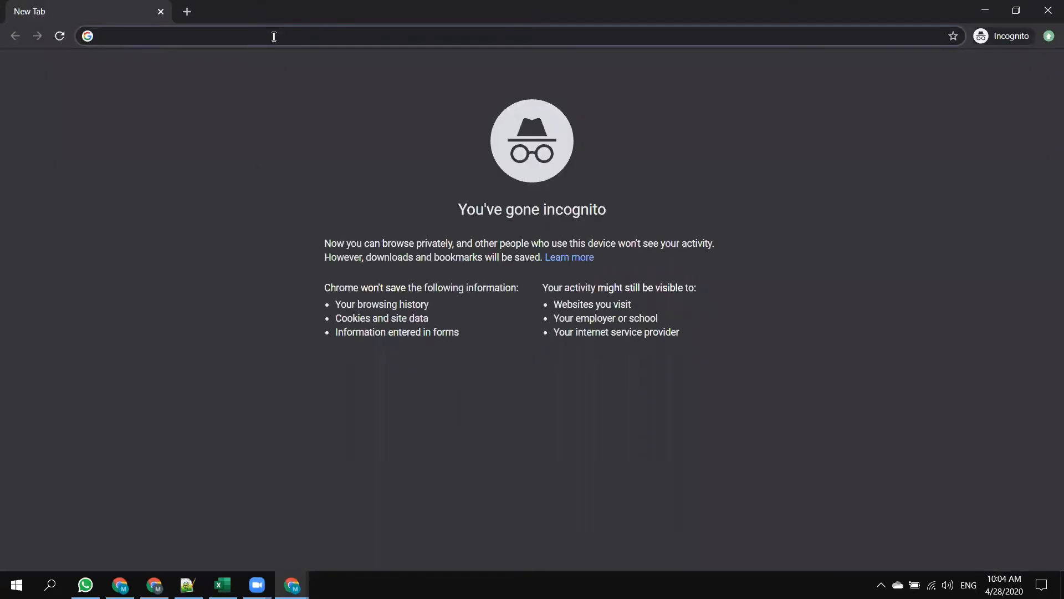
{"action": "key", "text": "alt+Tab"}
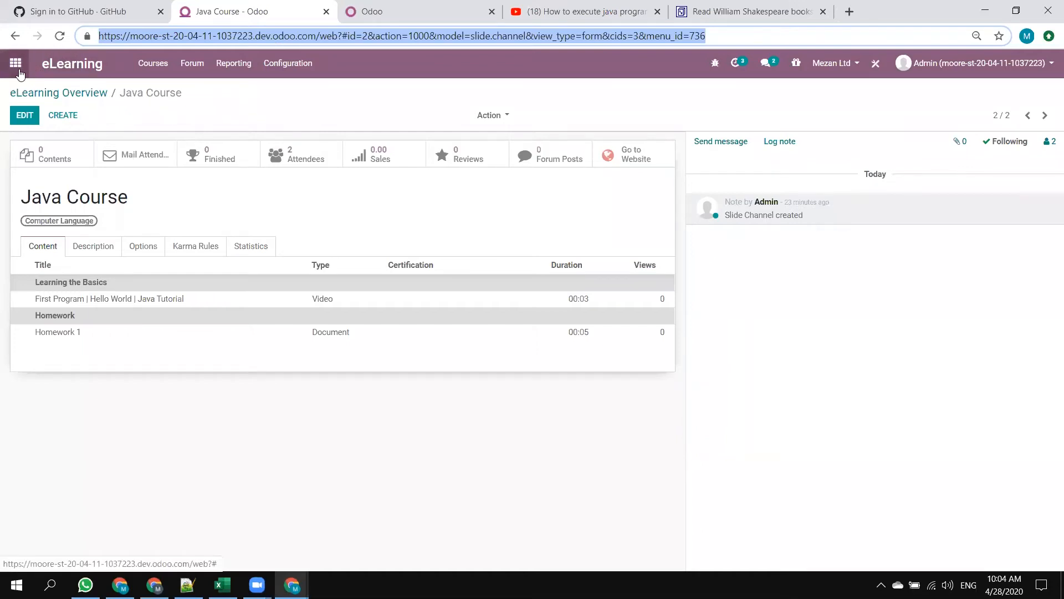
{"action": "left_click", "coordinate": [610, 157]}
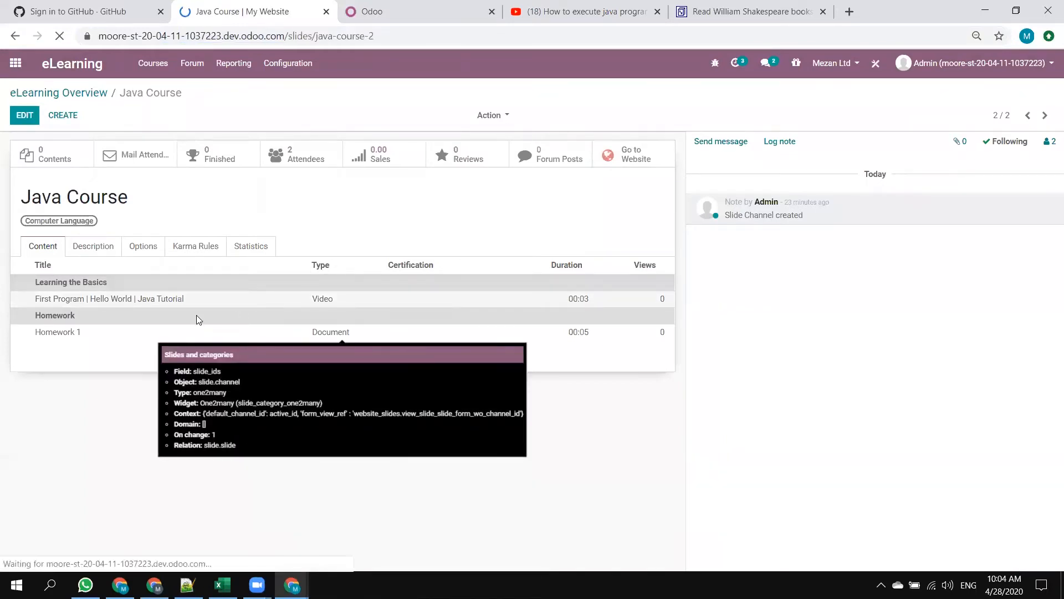
{"action": "key", "text": "ctrl+shift+n"}
{"action": "key", "text": "ctrl+v"}
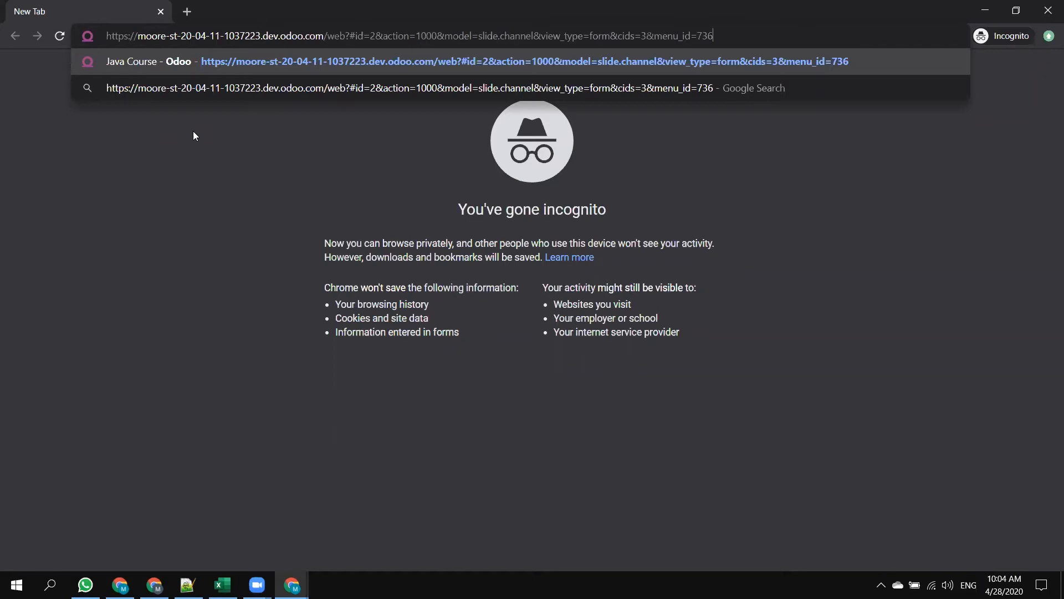
{"action": "key", "text": "Return"}
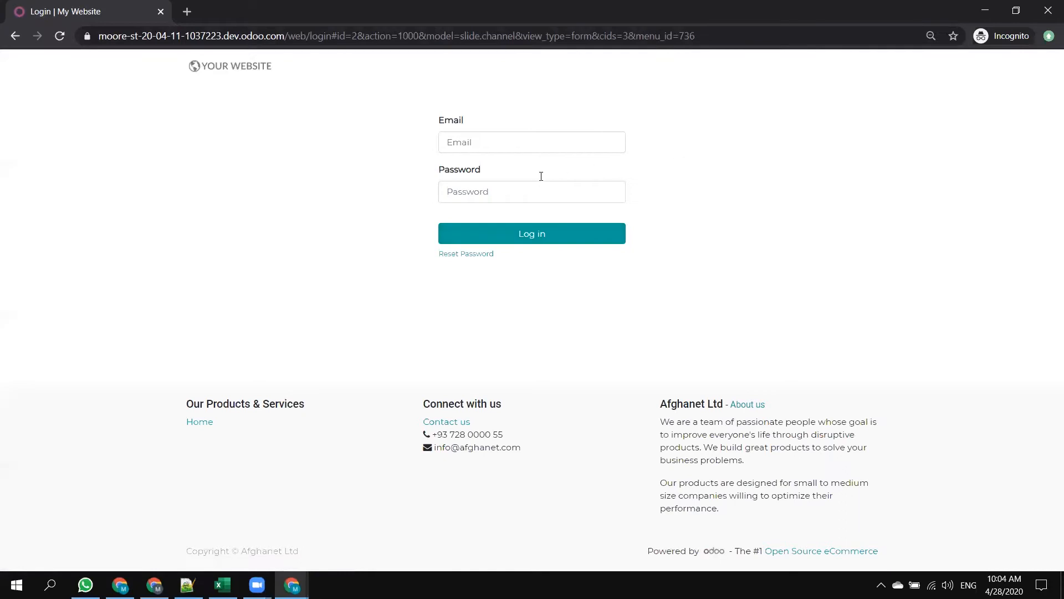
Browse the public website's home, Shop, Events and Courses pages without signing in.
{"action": "left_click", "coordinate": [219, 69]}
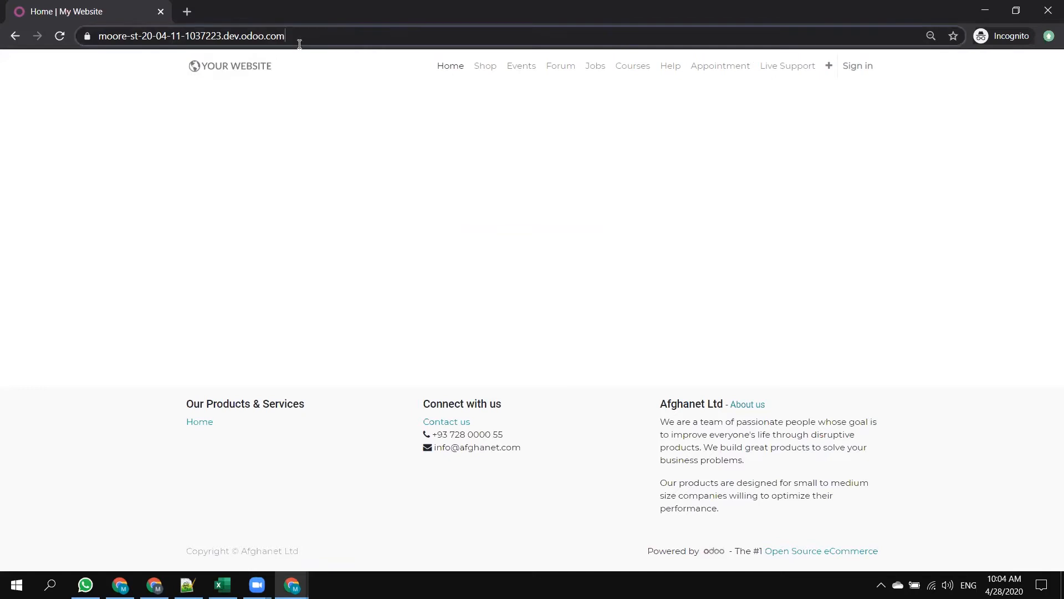
{"action": "left_click_drag", "start_coordinate": [299, 38], "coordinate": [100, 38]}
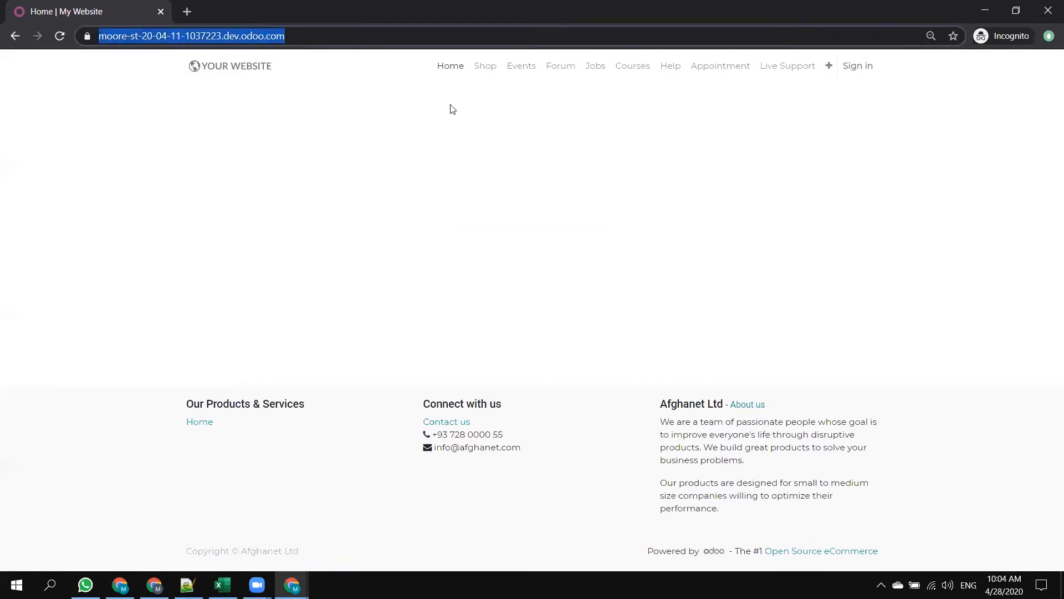
{"action": "left_click", "coordinate": [484, 68]}
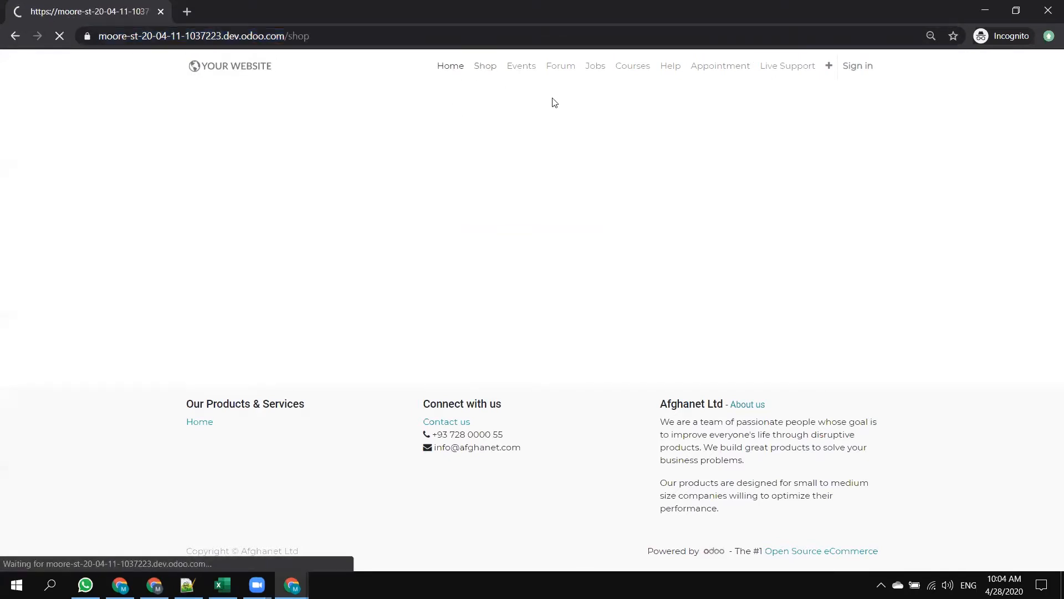
{"action": "left_click", "coordinate": [524, 72]}
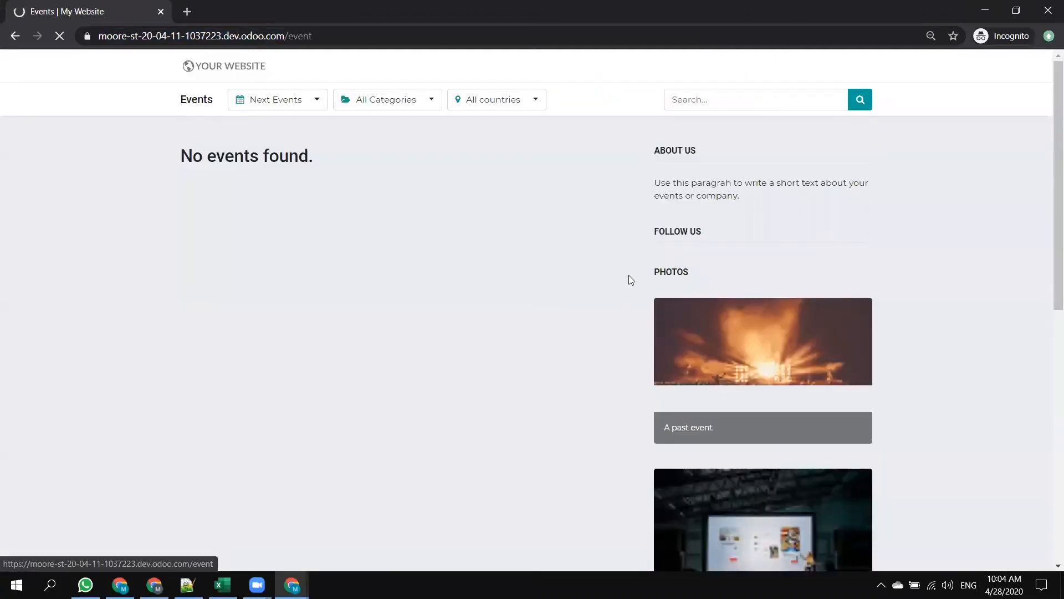
{"action": "scroll", "coordinate": [629, 275], "scroll_direction": "down", "scroll_amount": 5}
{"action": "scroll", "coordinate": [563, 259], "scroll_direction": "down", "scroll_amount": 4}
{"action": "scroll", "coordinate": [551, 243], "scroll_direction": "up", "scroll_amount": 9}
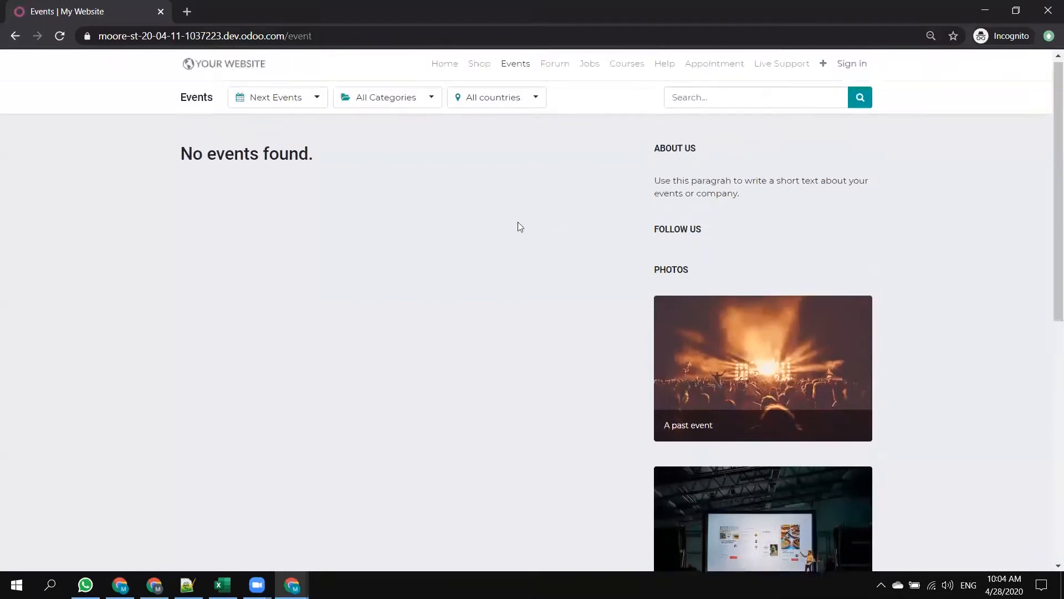
{"action": "left_click", "coordinate": [637, 78]}
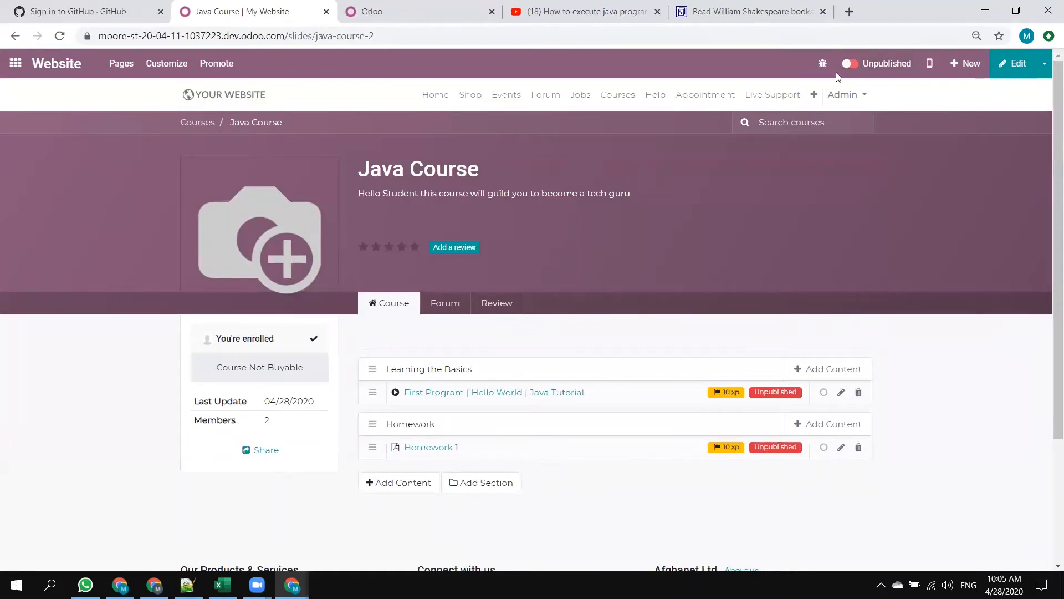
{"action": "left_click", "coordinate": [1032, 73]}
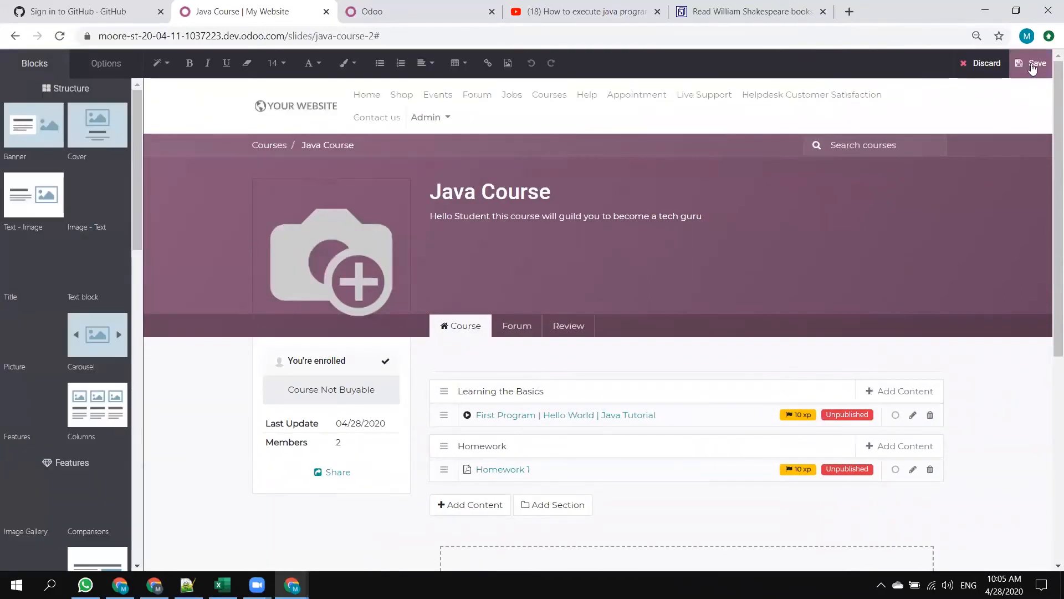
{"action": "left_click", "coordinate": [306, 230]}
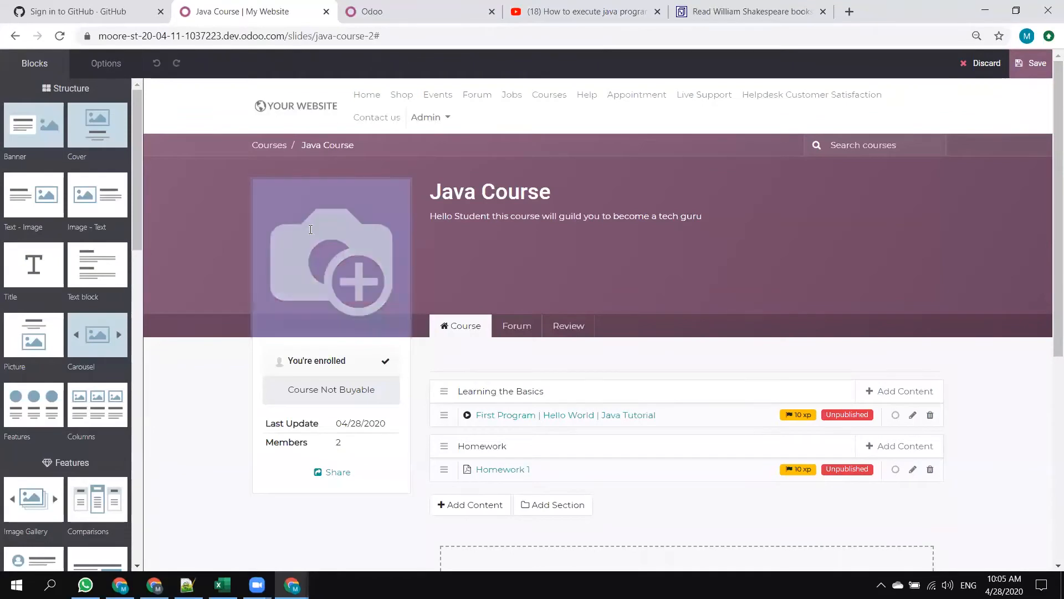
{"action": "double_click", "coordinate": [347, 240]}
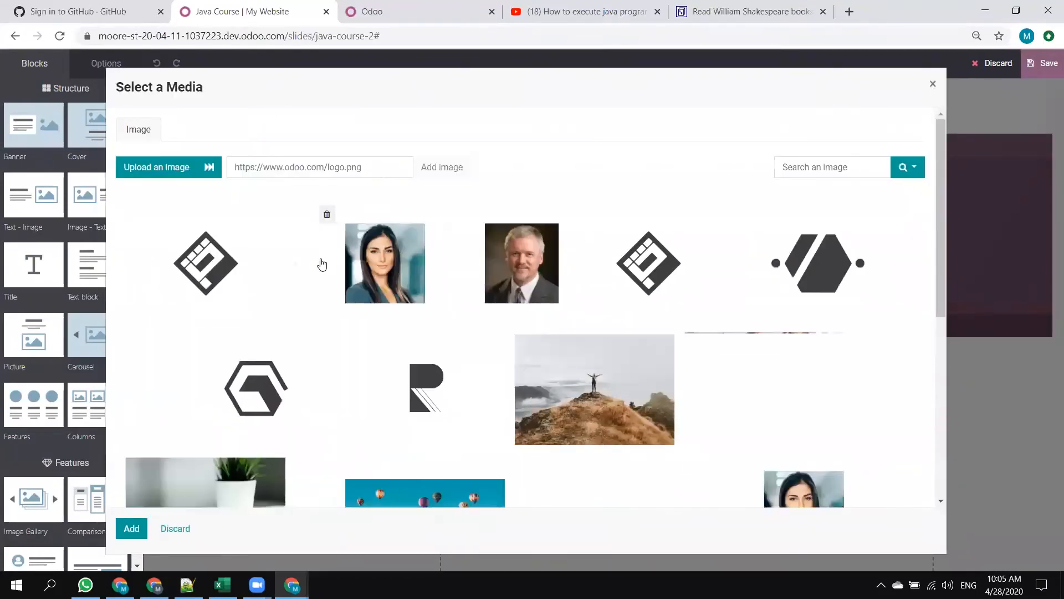
{"action": "scroll", "coordinate": [488, 327], "scroll_direction": "down", "scroll_amount": 4}
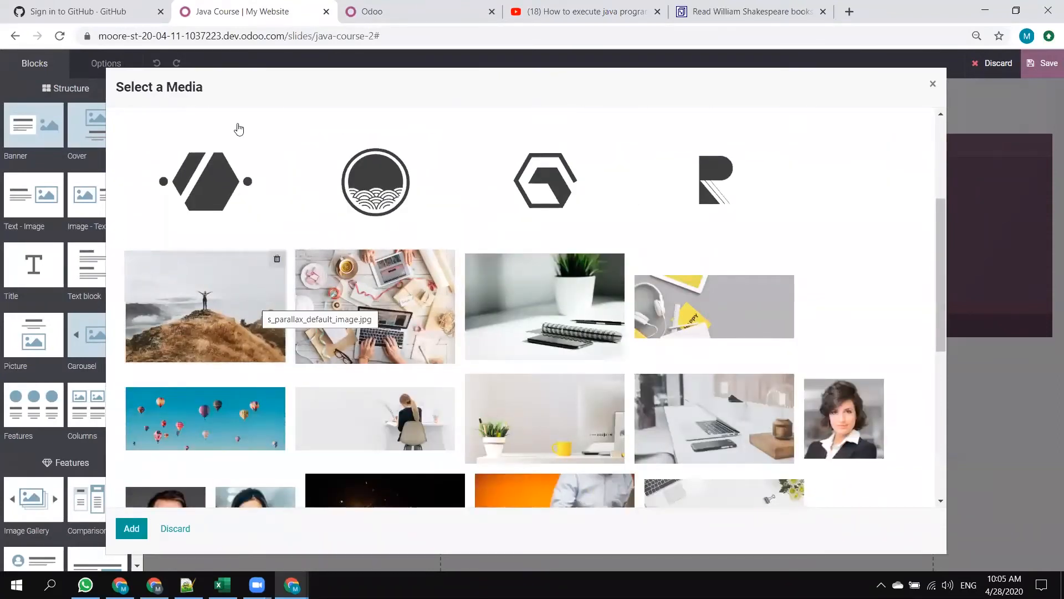
{"action": "left_click", "coordinate": [175, 529]}
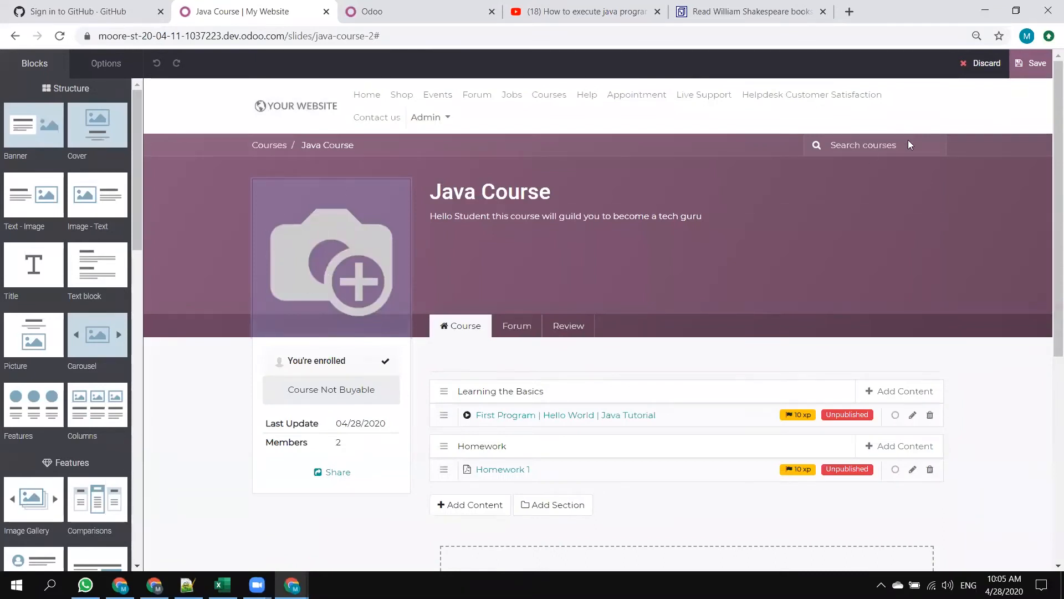
{"action": "left_click", "coordinate": [977, 64]}
{"action": "left_click", "coordinate": [347, 174]}
Place the other Odoo tab ahead of the website tab, reload it and open the Java Course for editing in eLearning.
{"action": "left_click_drag", "start_coordinate": [383, 4], "coordinate": [238, 5]}
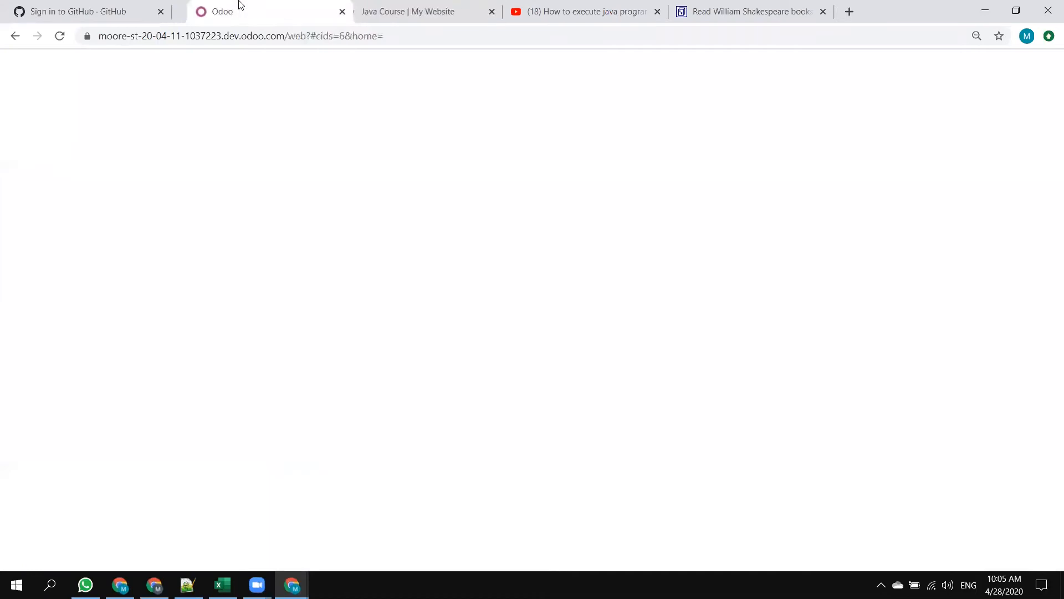
{"action": "left_click", "coordinate": [59, 36]}
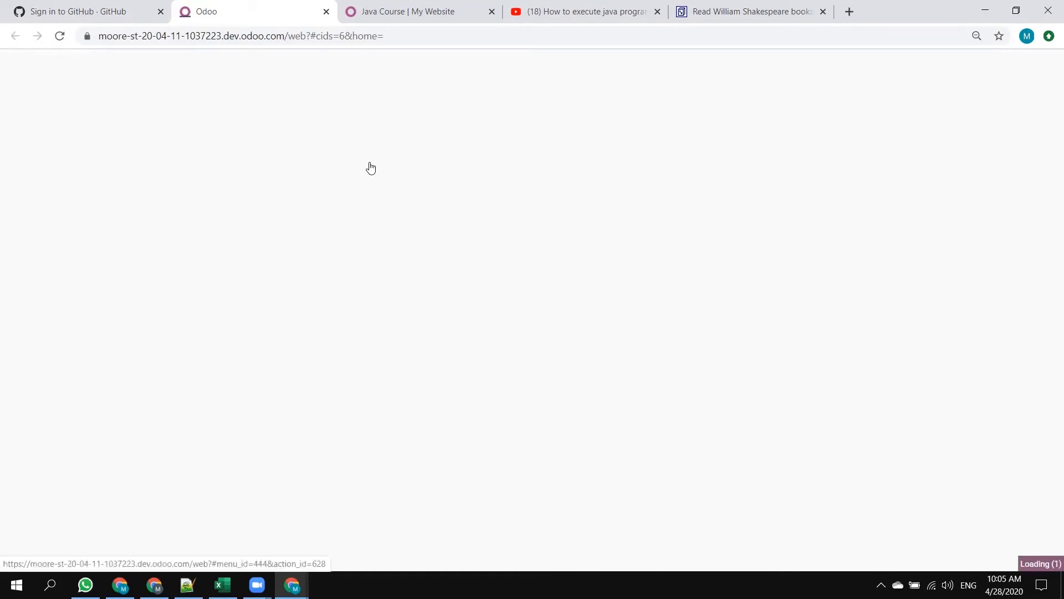
{"action": "scroll", "coordinate": [441, 324], "scroll_direction": "down", "scroll_amount": 3}
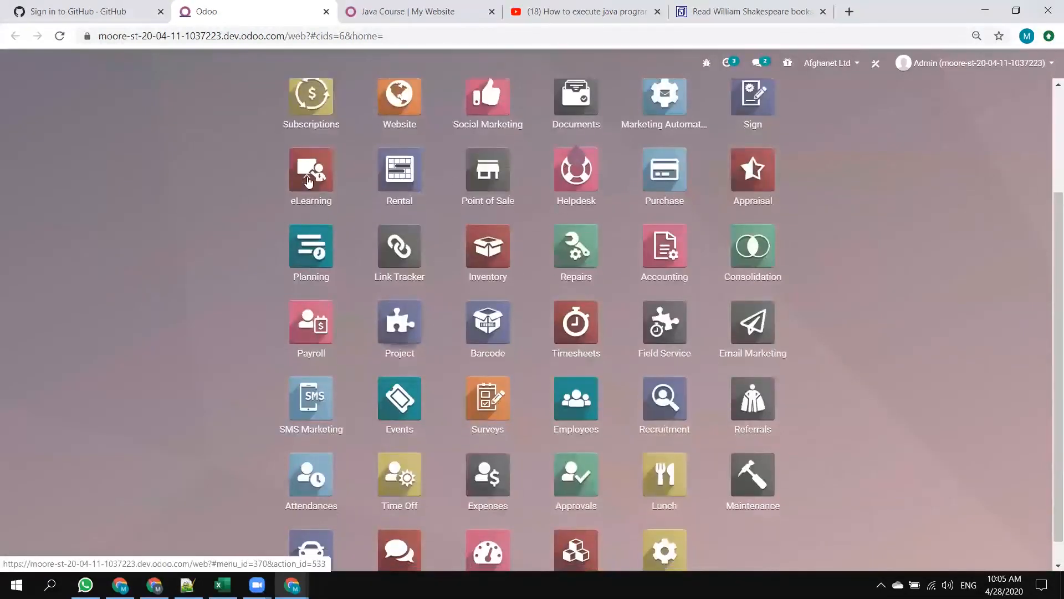
{"action": "scroll", "coordinate": [441, 324], "scroll_direction": "down", "scroll_amount": 1}
{"action": "left_click", "coordinate": [303, 151]}
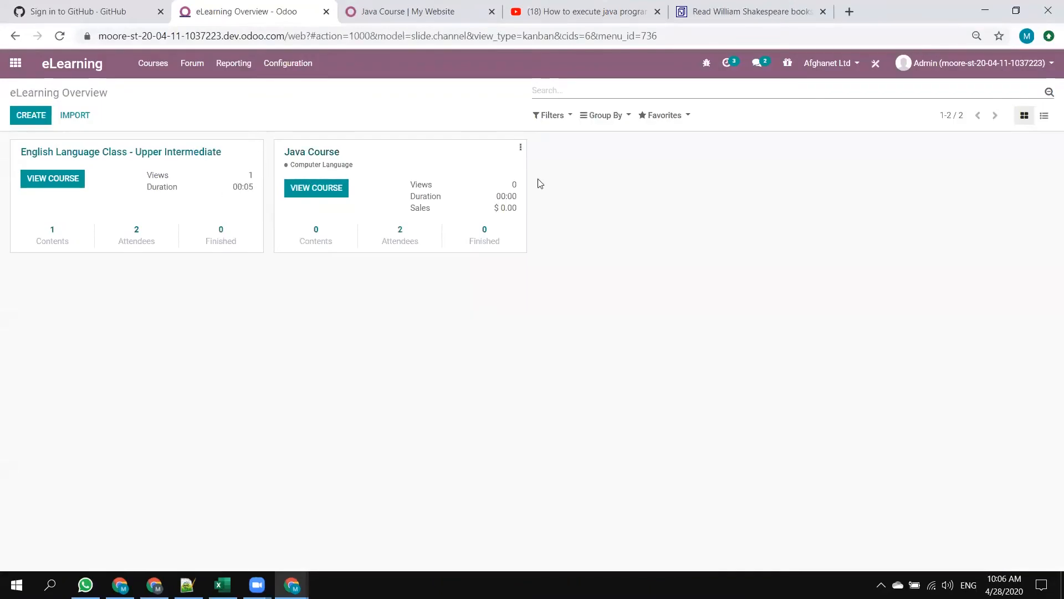
{"action": "left_click", "coordinate": [520, 147]}
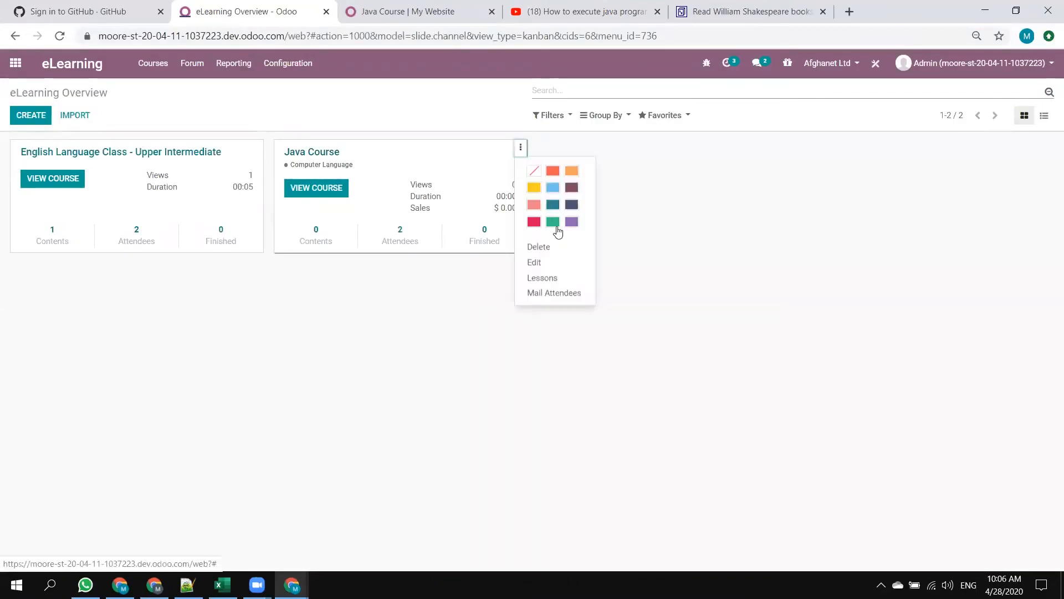
{"action": "left_click", "coordinate": [535, 264]}
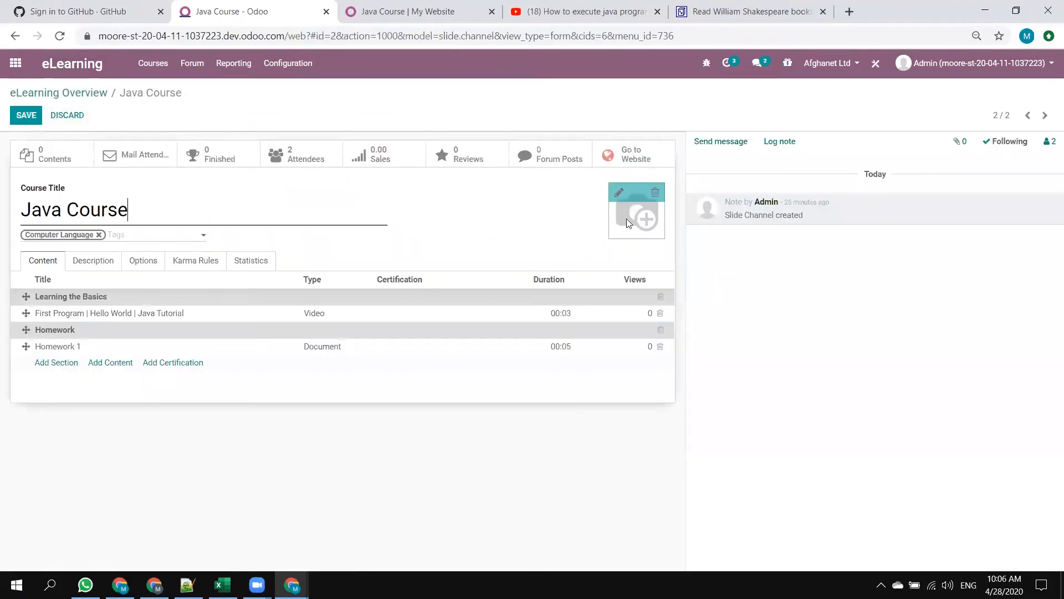
Set the tech-solute-17_002 JPG file from the Desktop as the Java Course's image and save the course.
{"action": "left_click", "coordinate": [615, 185]}
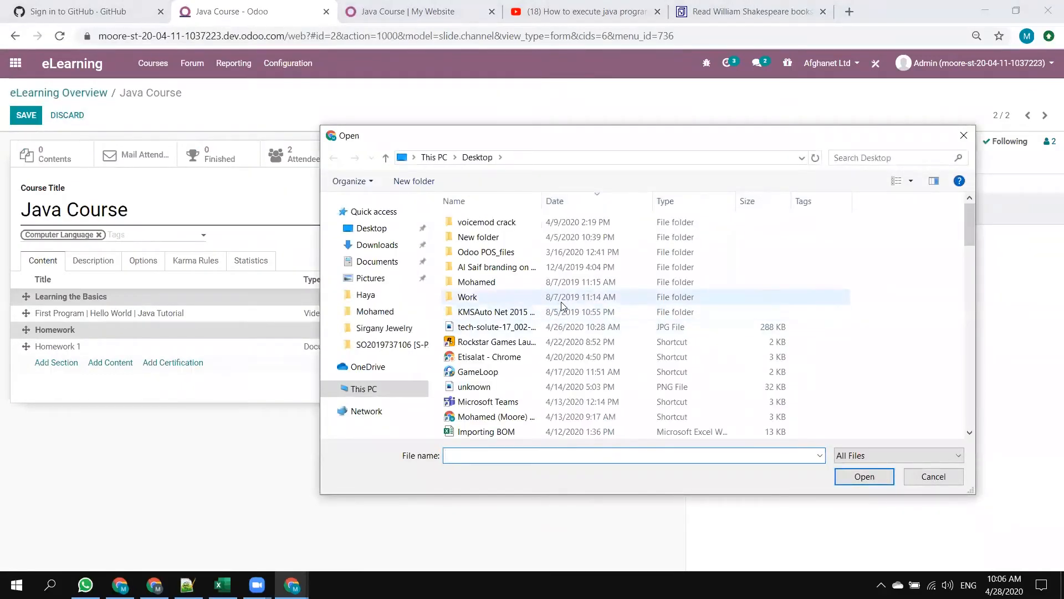
{"action": "double_click", "coordinate": [526, 331]}
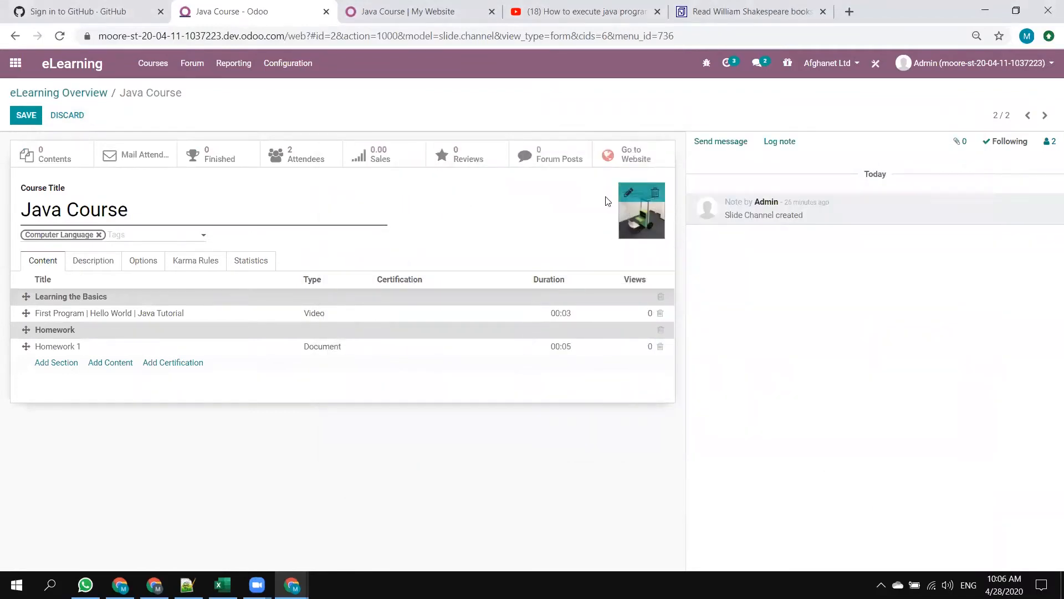
{"action": "left_click", "coordinate": [27, 117]}
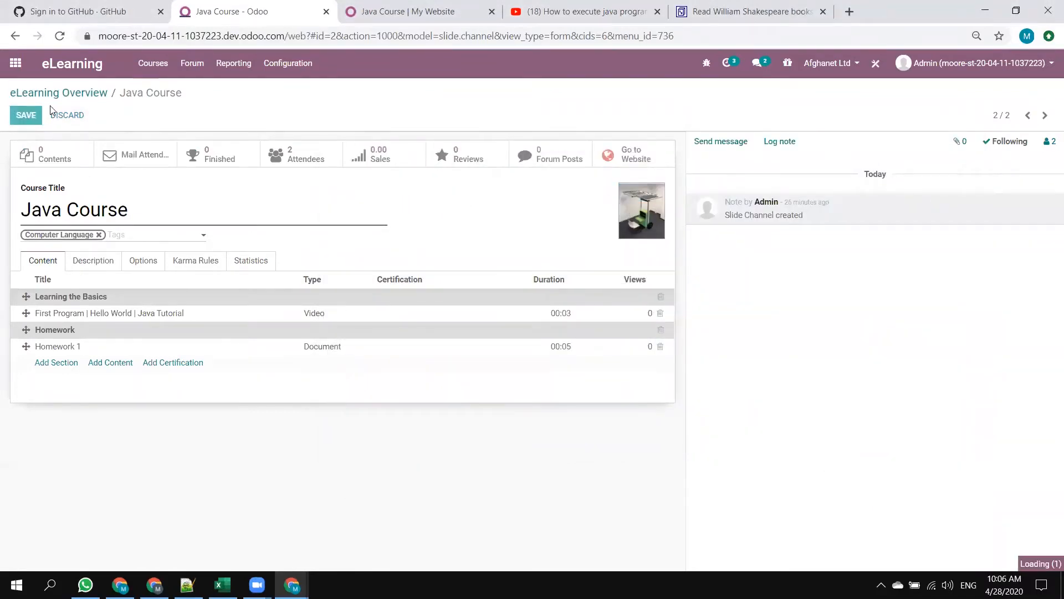
Reopen the Java Course from the website's Courses page and check its new image against the backend record.
{"action": "left_click", "coordinate": [373, 12]}
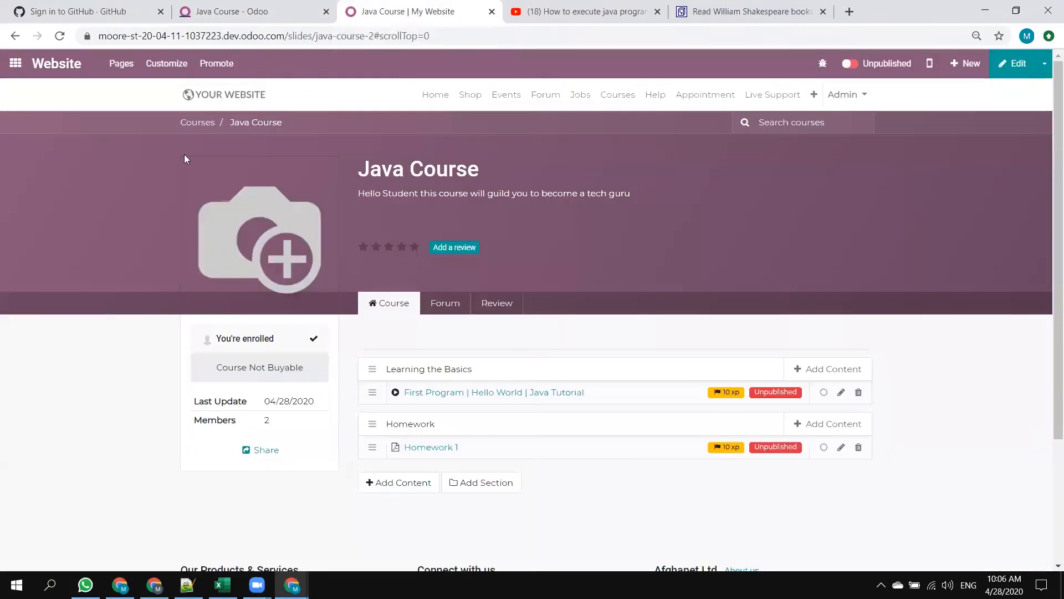
{"action": "left_click", "coordinate": [204, 123]}
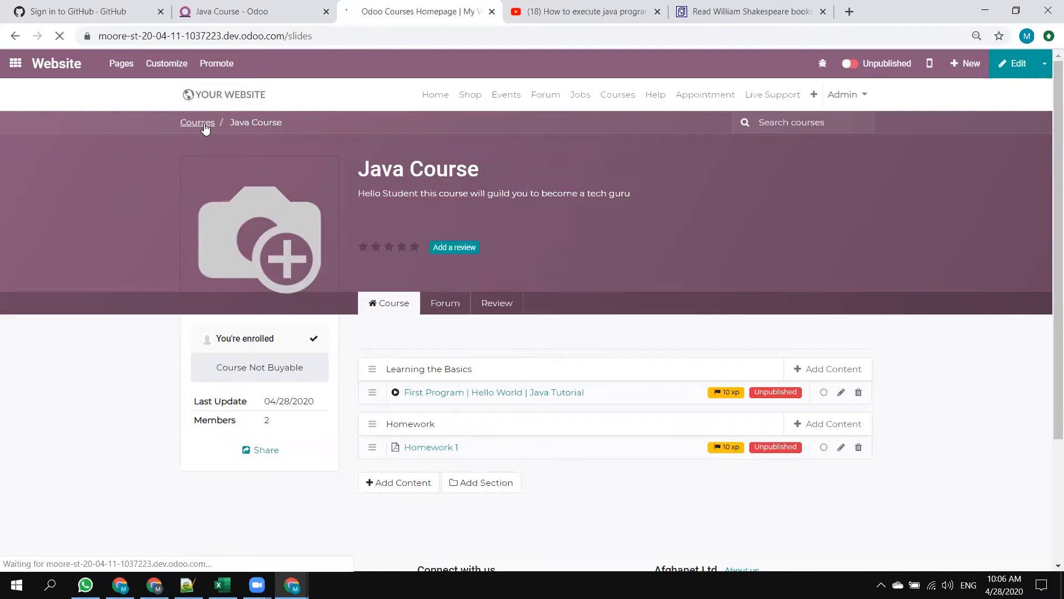
{"action": "scroll", "coordinate": [289, 344], "scroll_direction": "down", "scroll_amount": 2}
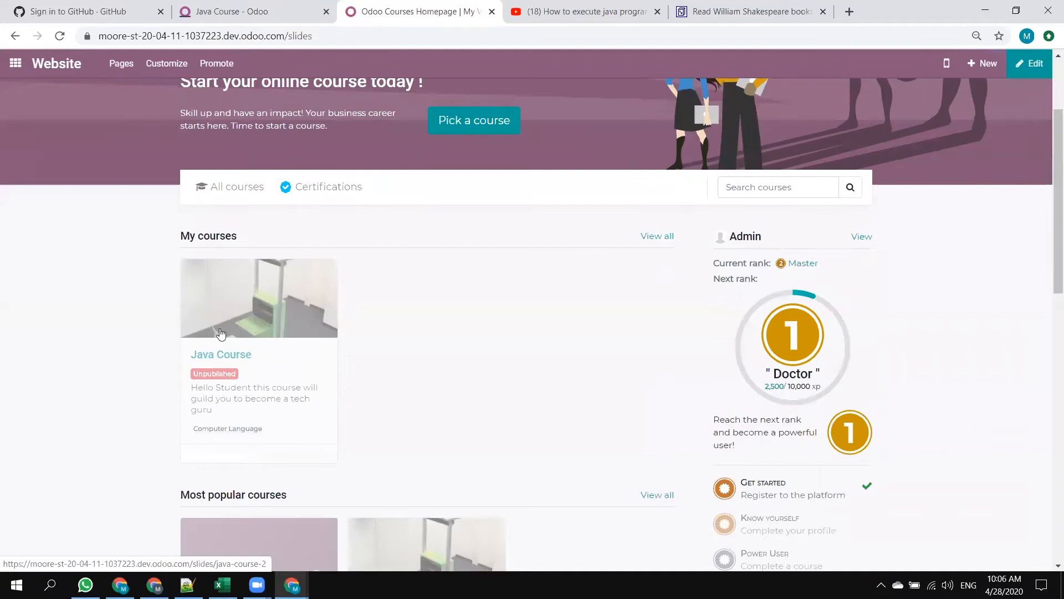
{"action": "left_click", "coordinate": [221, 353]}
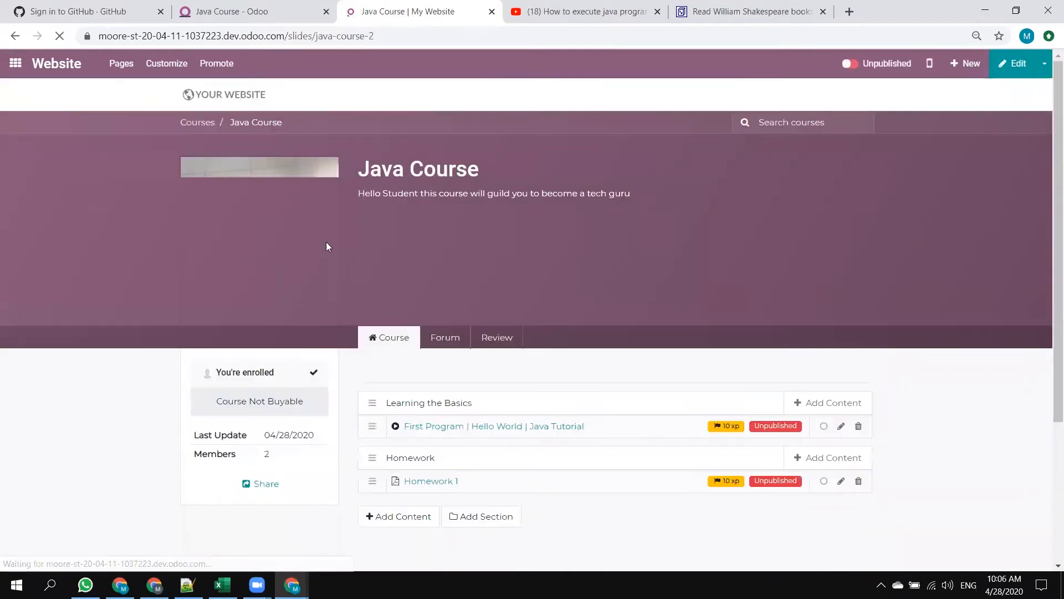
{"action": "left_click", "coordinate": [251, 12]}
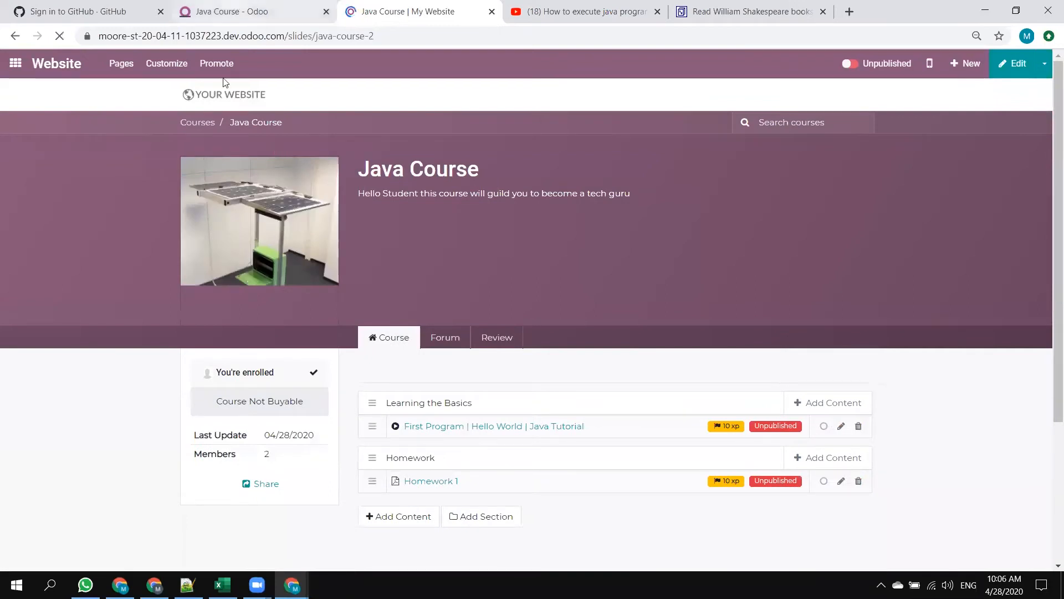
{"action": "left_click", "coordinate": [410, 13]}
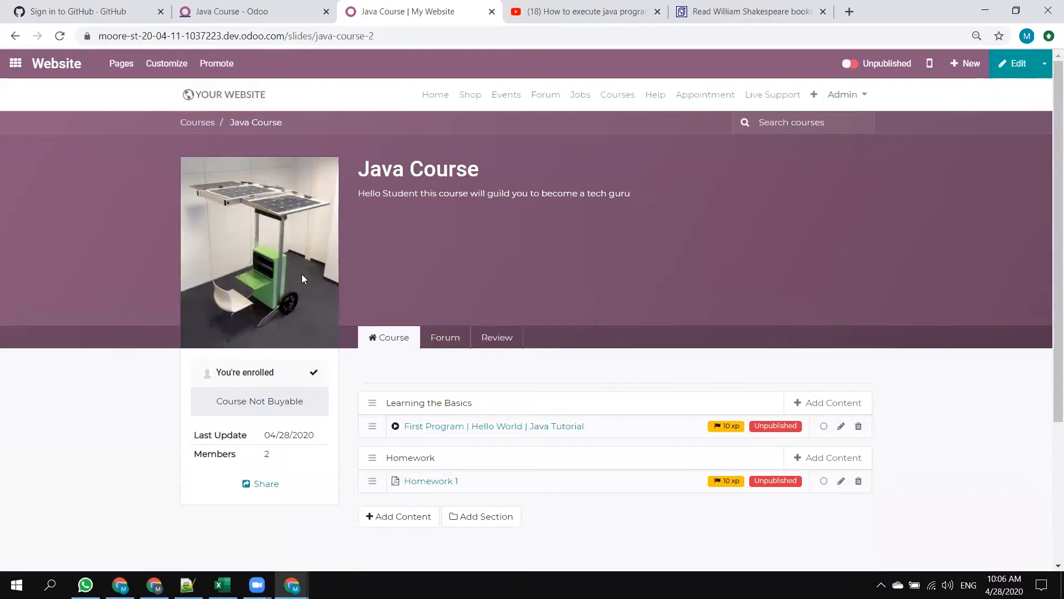
{"action": "left_click", "coordinate": [221, 13]}
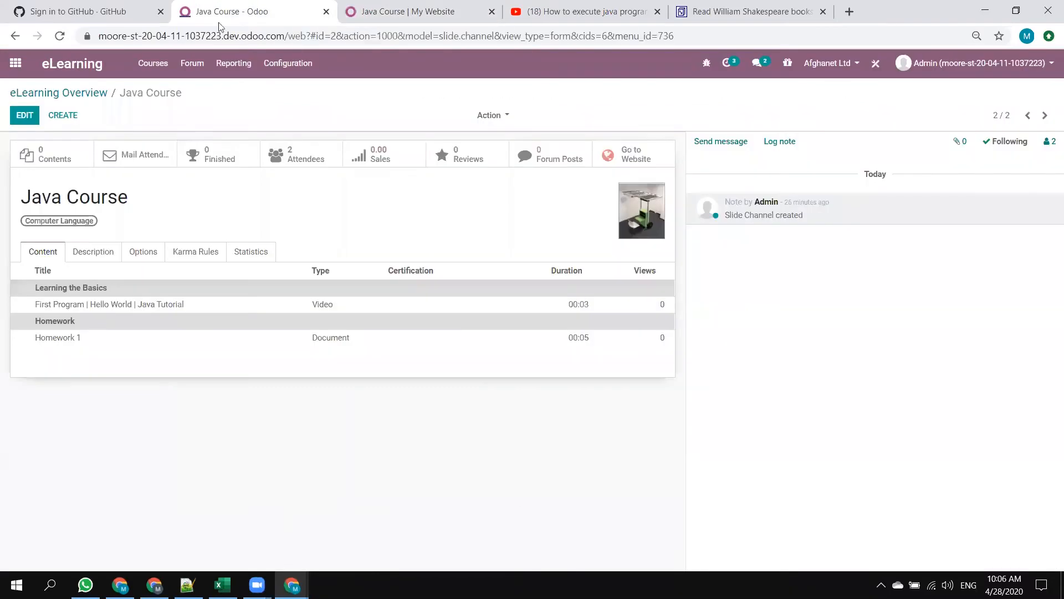
{"action": "left_click", "coordinate": [397, 9]}
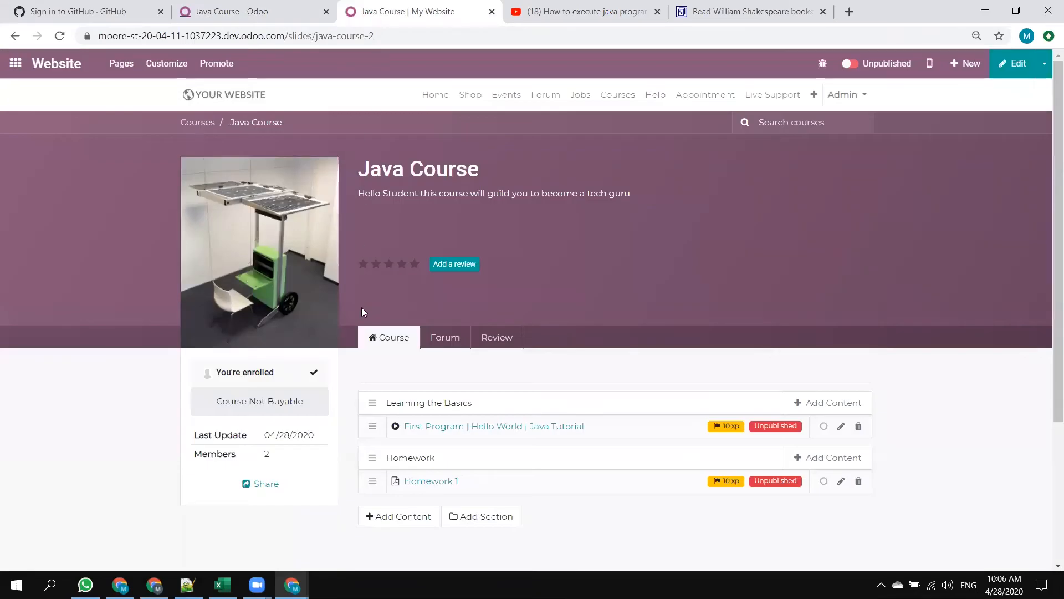
Check the public Courses page in the incognito window and publish the Java Course from its website page.
{"action": "key", "text": "alt+Tab"}
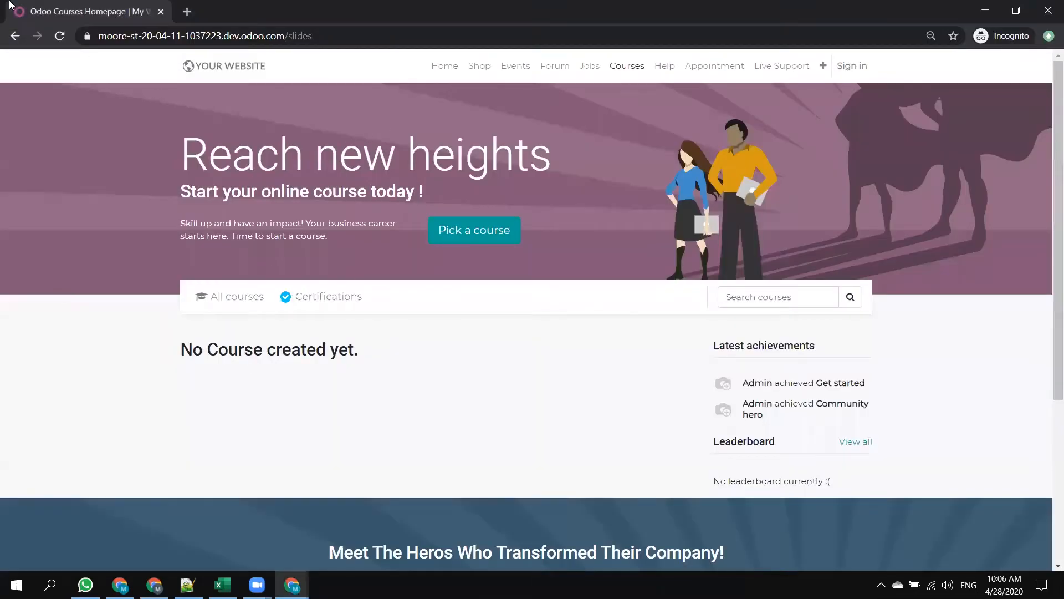
{"action": "left_click", "coordinate": [612, 71]}
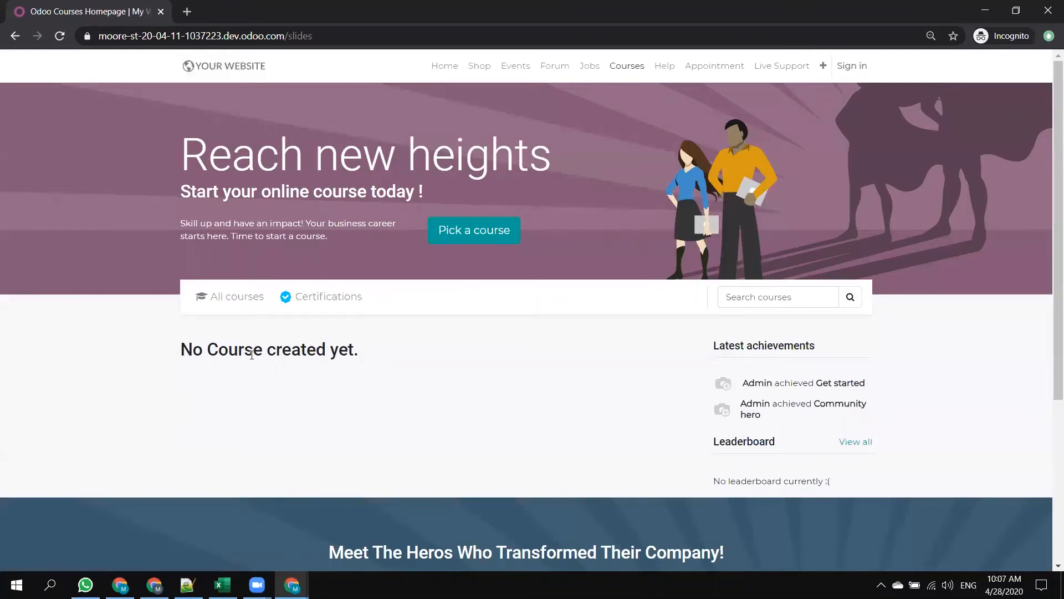
{"action": "key", "text": "alt+Tab"}
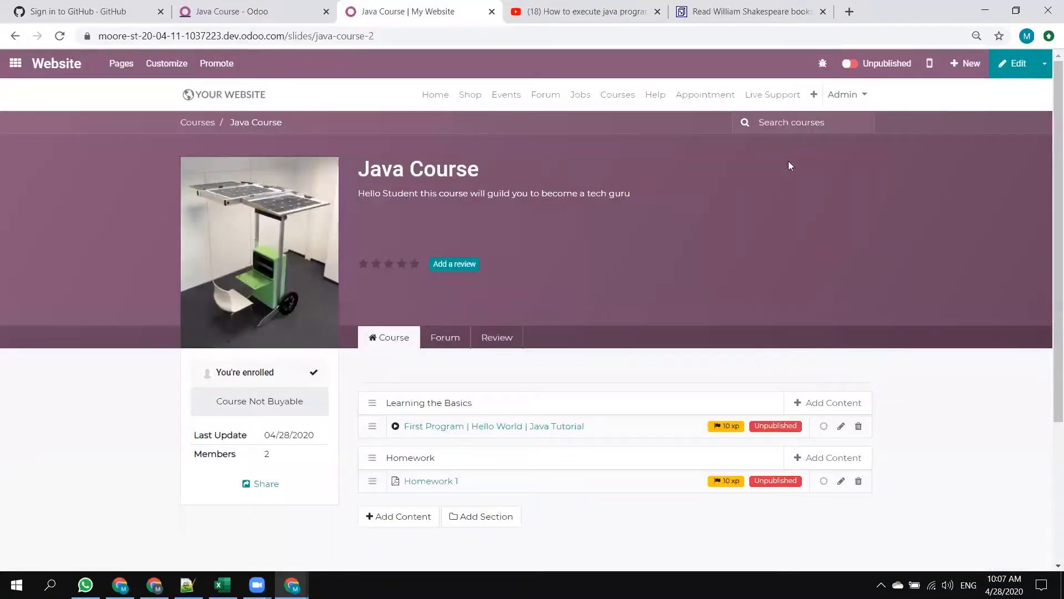
{"action": "left_click", "coordinate": [849, 66]}
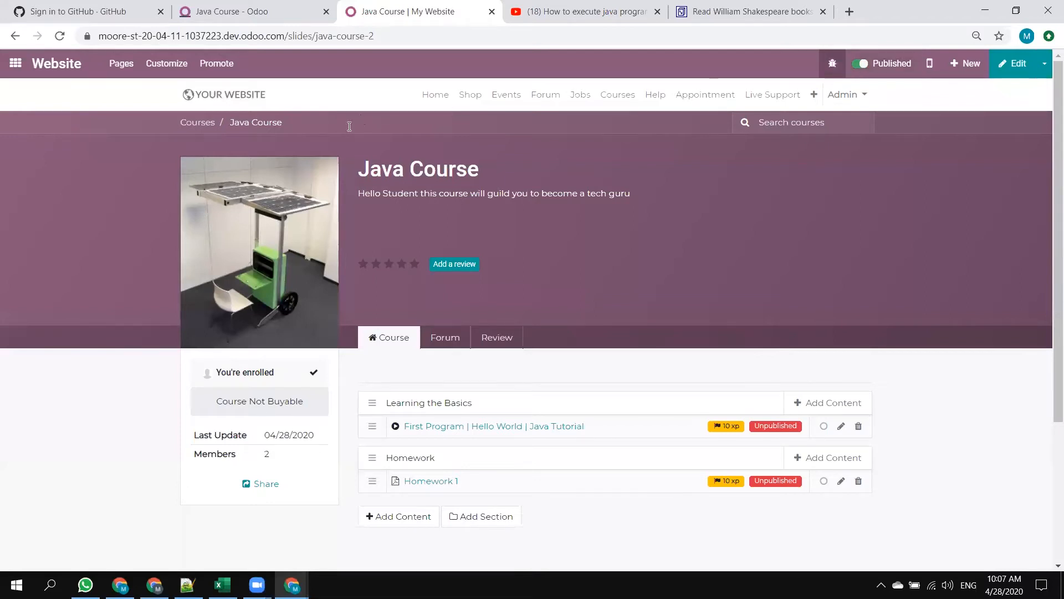
Reload the public Courses page in the incognito window and view the Java Course without signing in.
{"action": "key", "text": "alt+Tab"}
{"action": "left_click", "coordinate": [60, 38]}
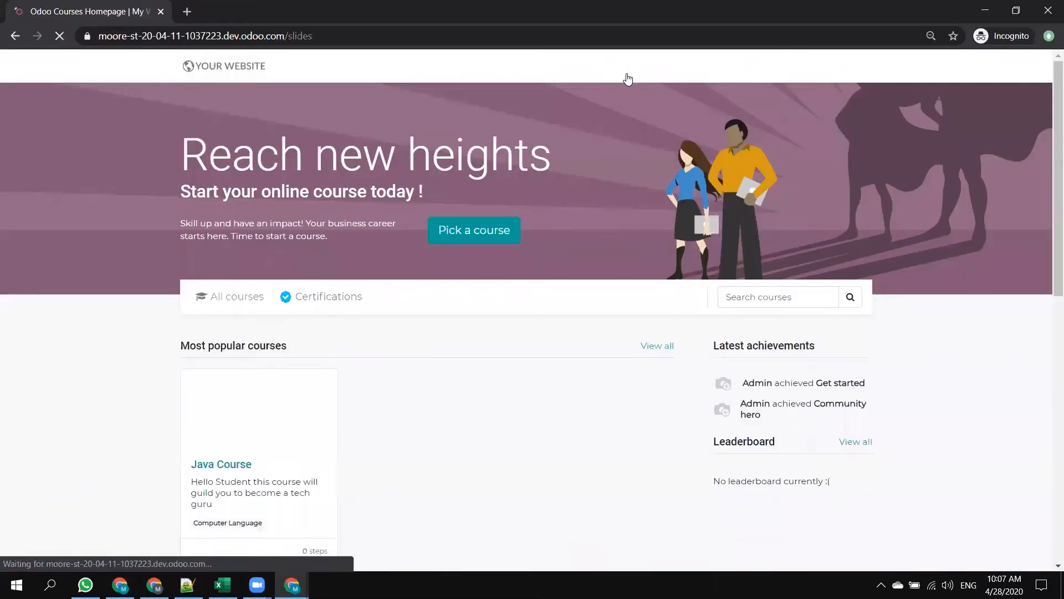
{"action": "scroll", "coordinate": [292, 352], "scroll_direction": "down", "scroll_amount": 3}
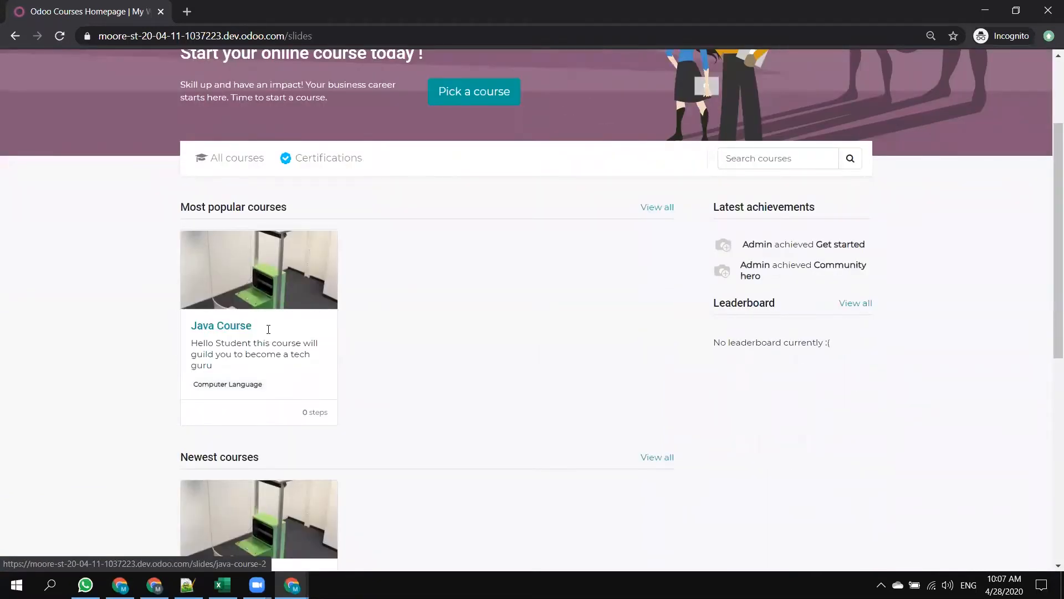
{"action": "left_click", "coordinate": [220, 332]}
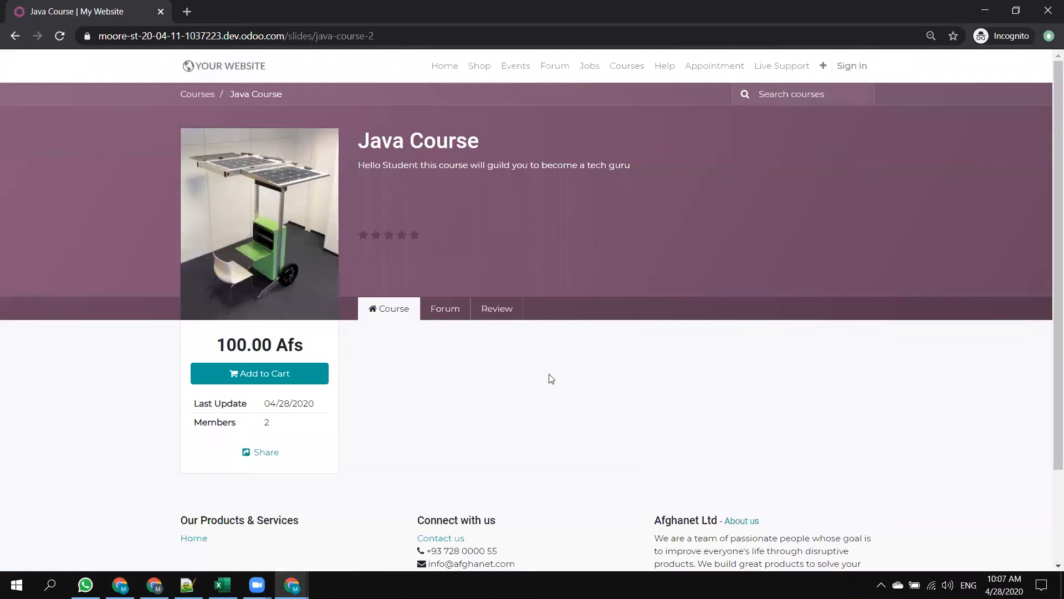
Switch the First Program | Hello World | Java Tutorial lesson to published on its website page in the signed-in window.
{"action": "key", "text": "alt+Tab"}
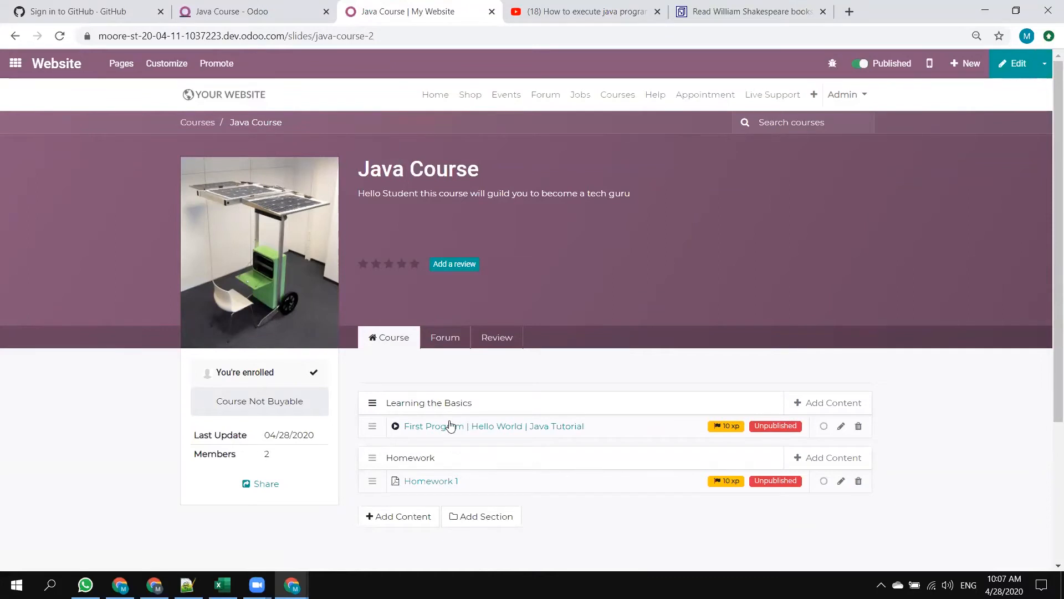
{"action": "left_click", "coordinate": [841, 426]}
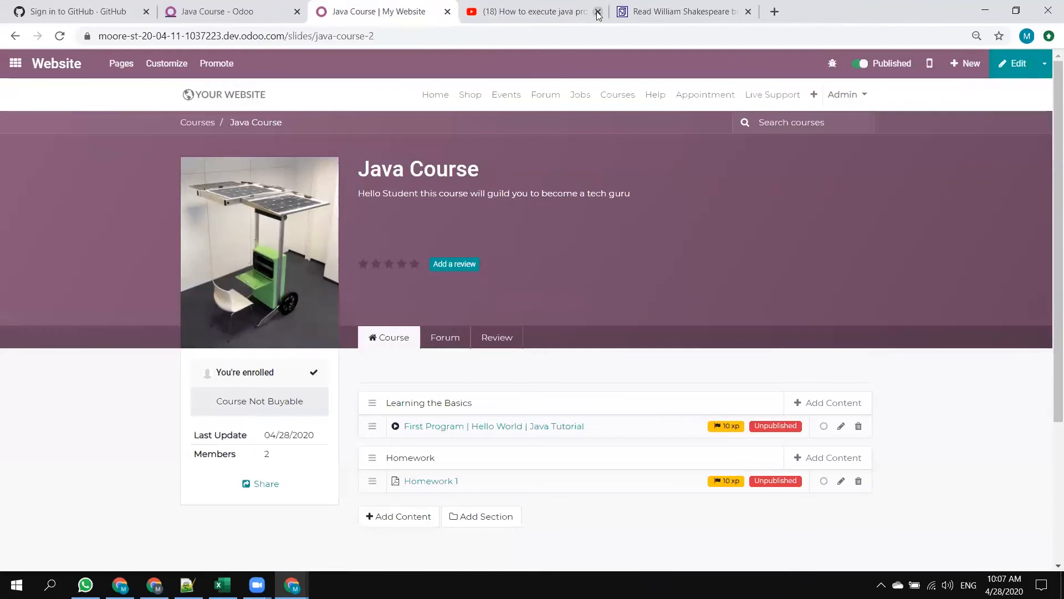
{"action": "left_click", "coordinate": [597, 11]}
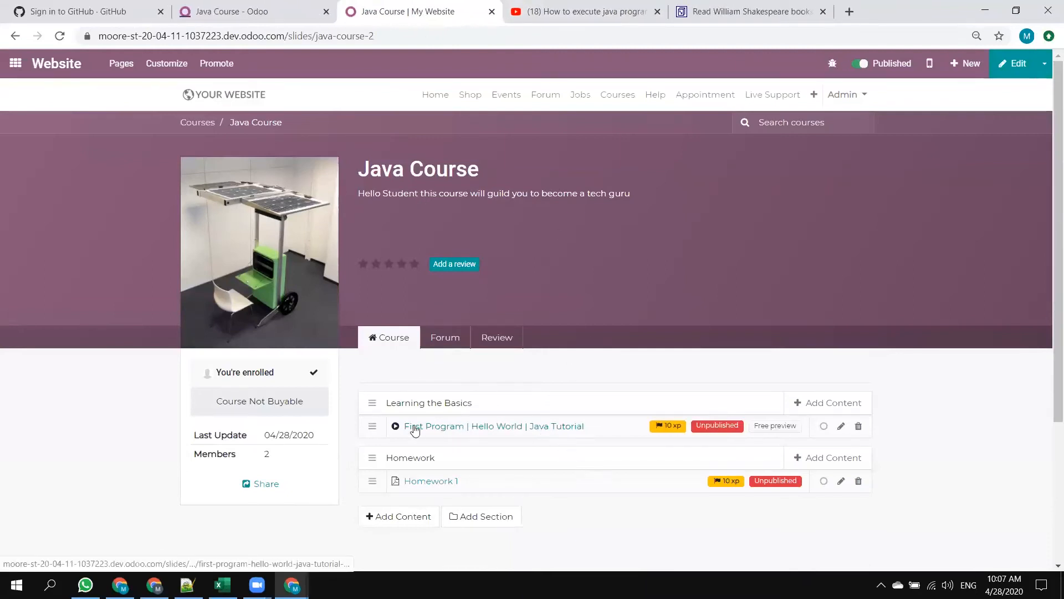
{"action": "left_click", "coordinate": [433, 428]}
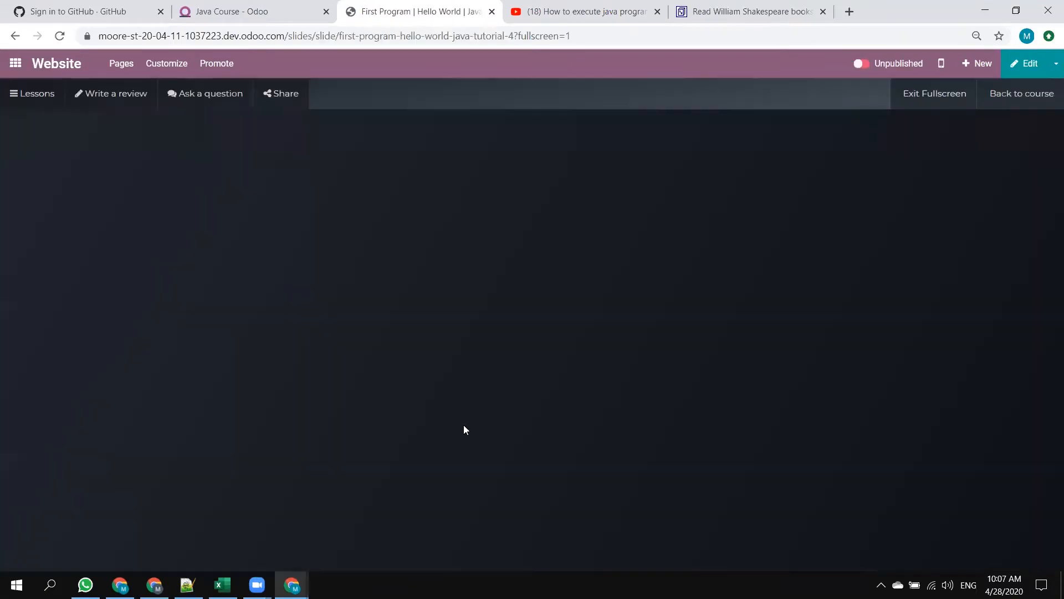
{"action": "left_click", "coordinate": [863, 65]}
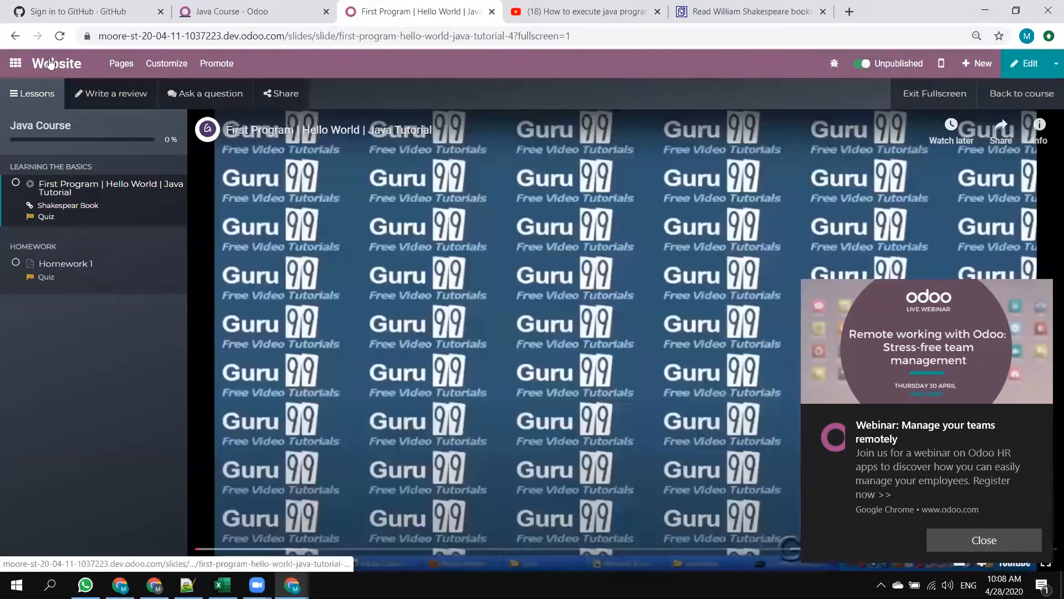
Check the First Program lesson's publication status on the Java Course and lesson pages, dismissing the webinar notification and reloading the course.
{"action": "left_click", "coordinate": [48, 127]}
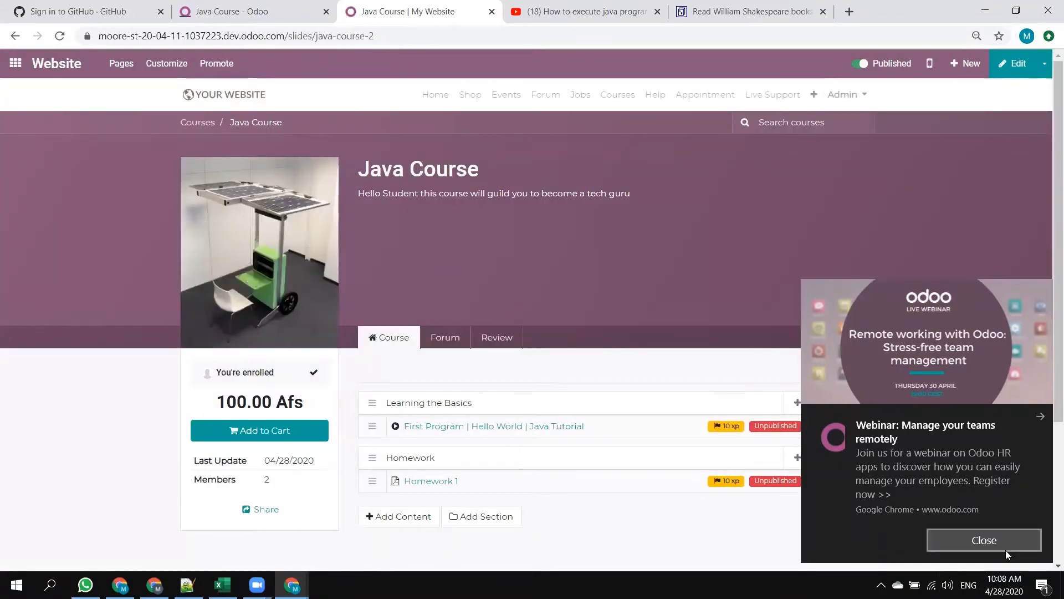
{"action": "left_click", "coordinate": [985, 540]}
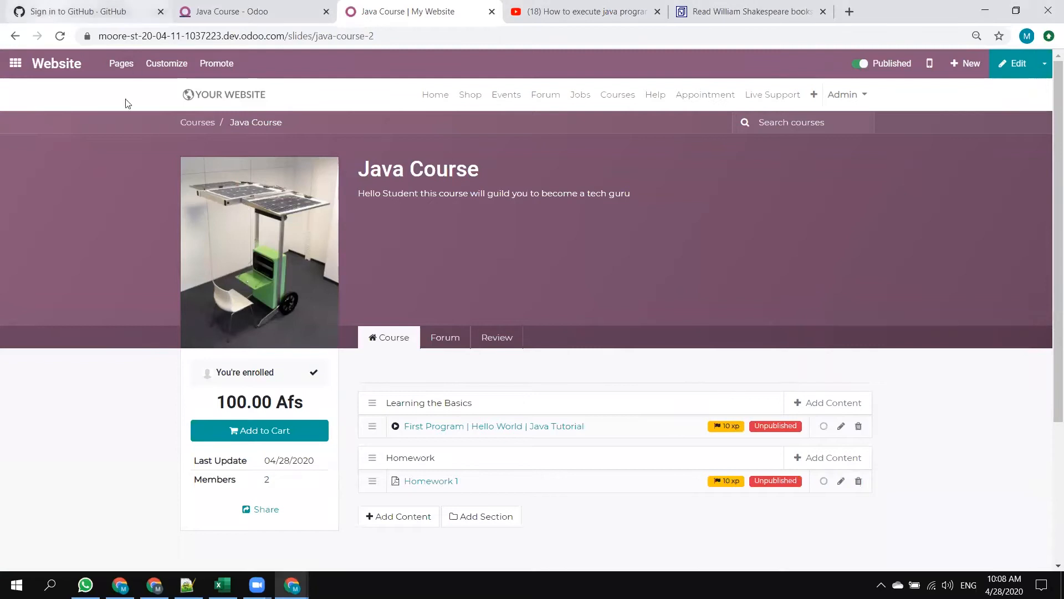
{"action": "left_click", "coordinate": [204, 123]}
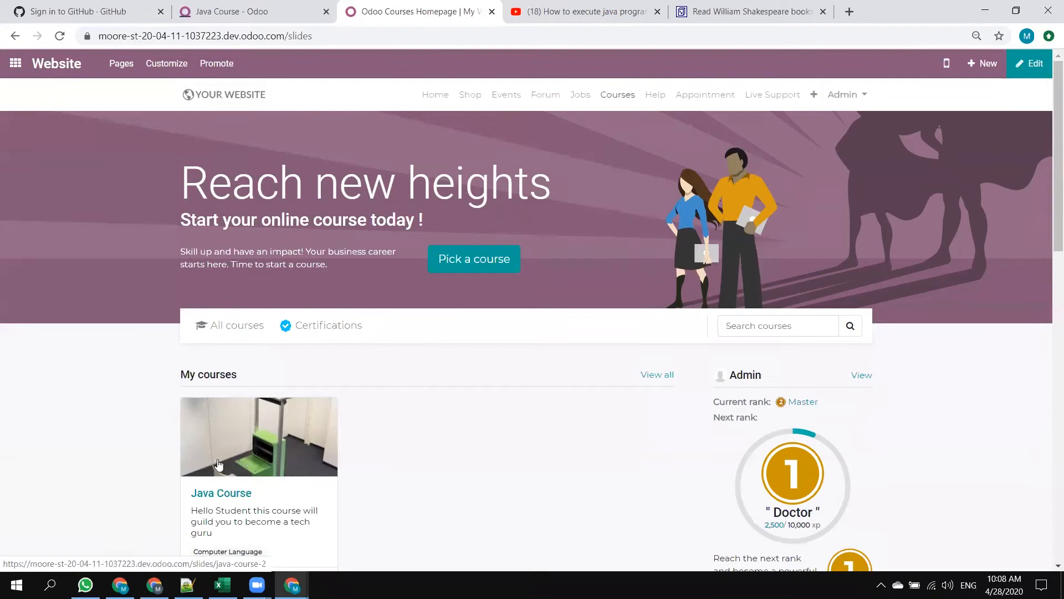
{"action": "left_click", "coordinate": [216, 501]}
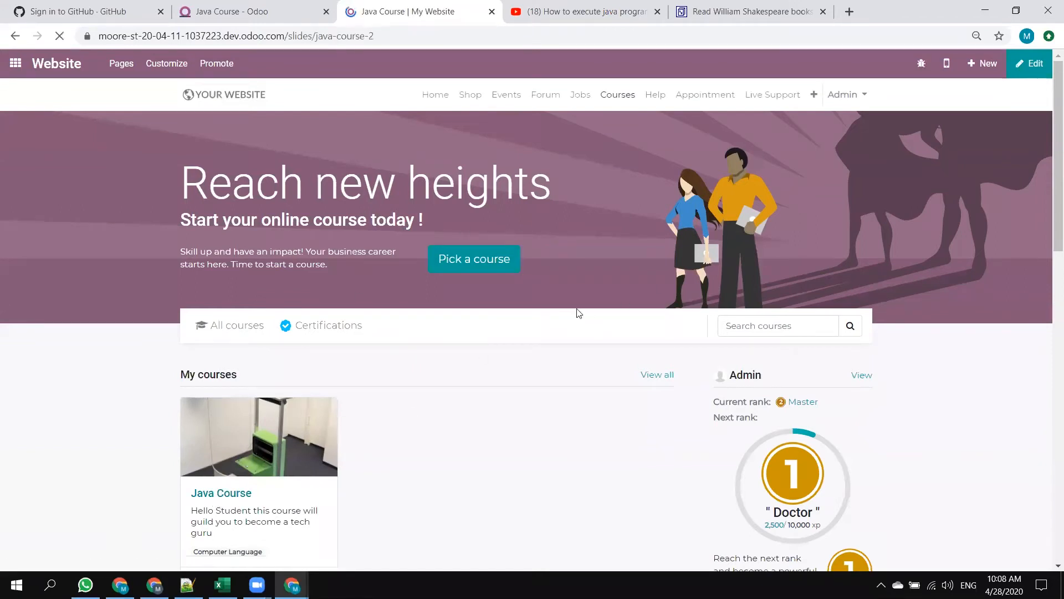
{"action": "scroll", "coordinate": [490, 294], "scroll_direction": "down", "scroll_amount": 2}
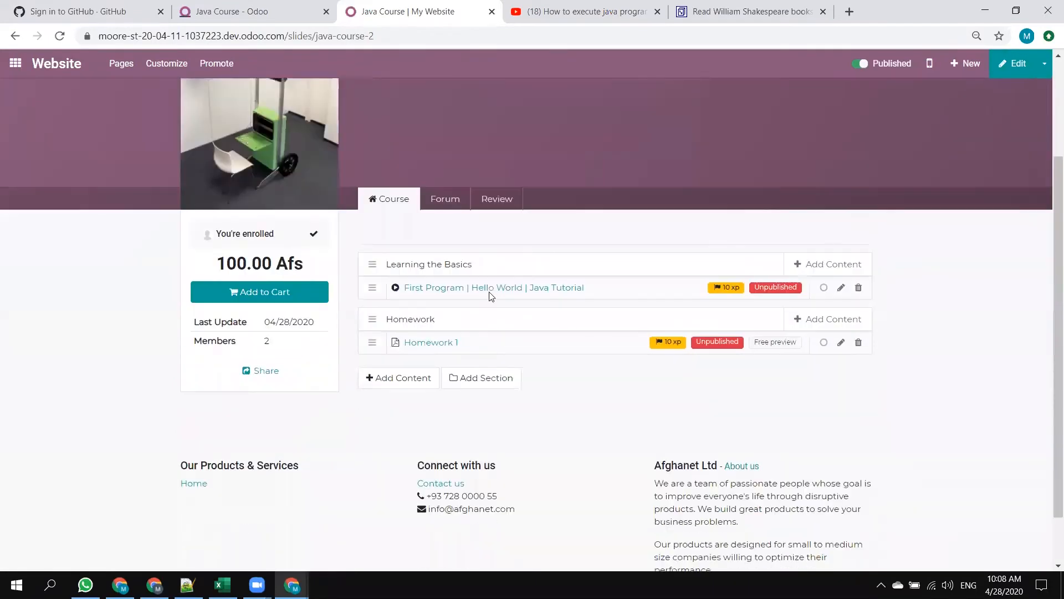
{"action": "left_click", "coordinate": [490, 294]}
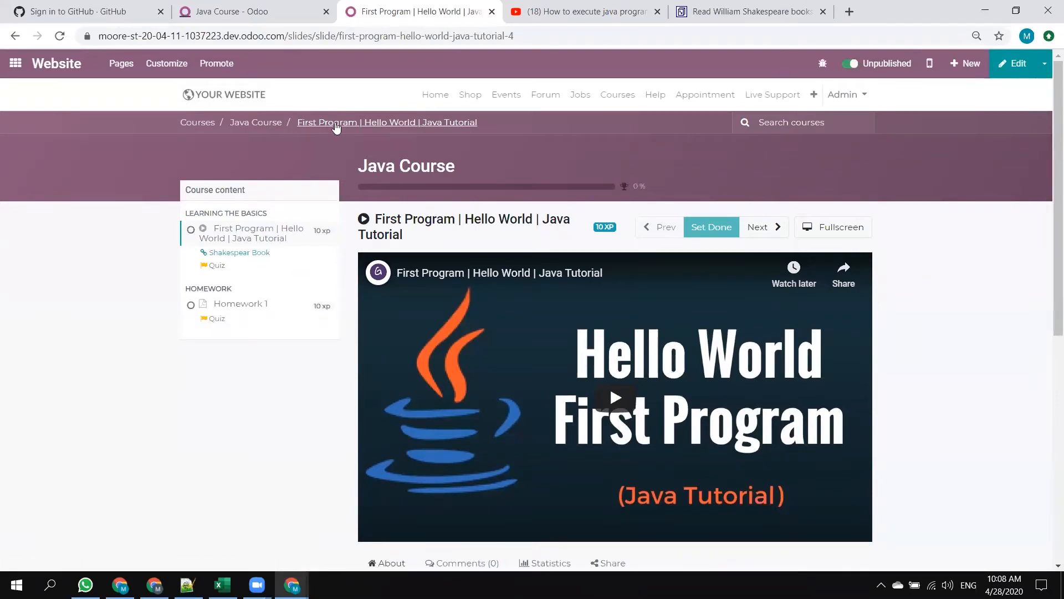
{"action": "left_click", "coordinate": [258, 127]}
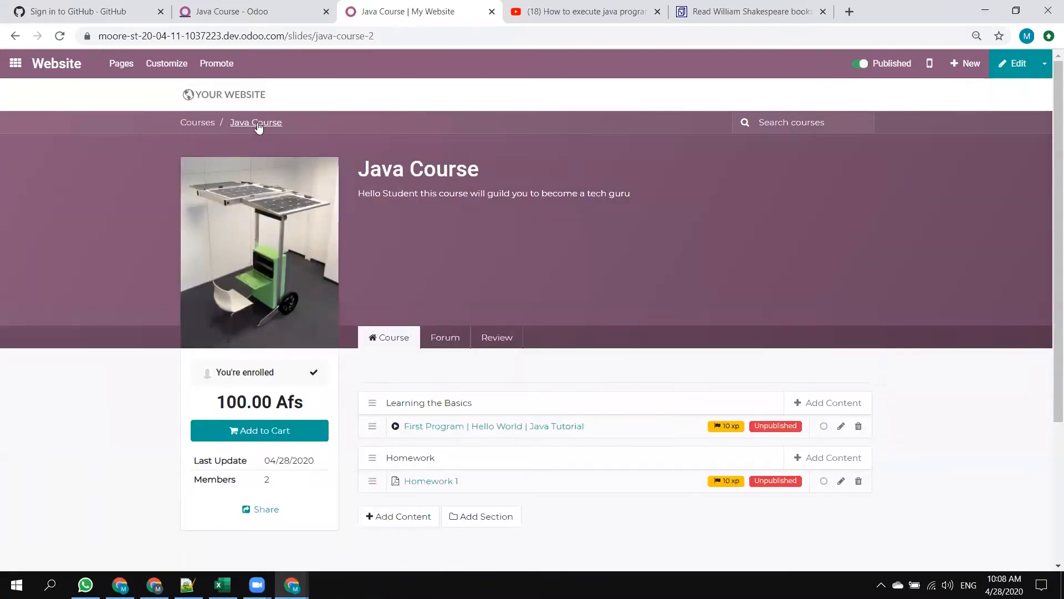
{"action": "mouse_move", "coordinate": [771, 437]}
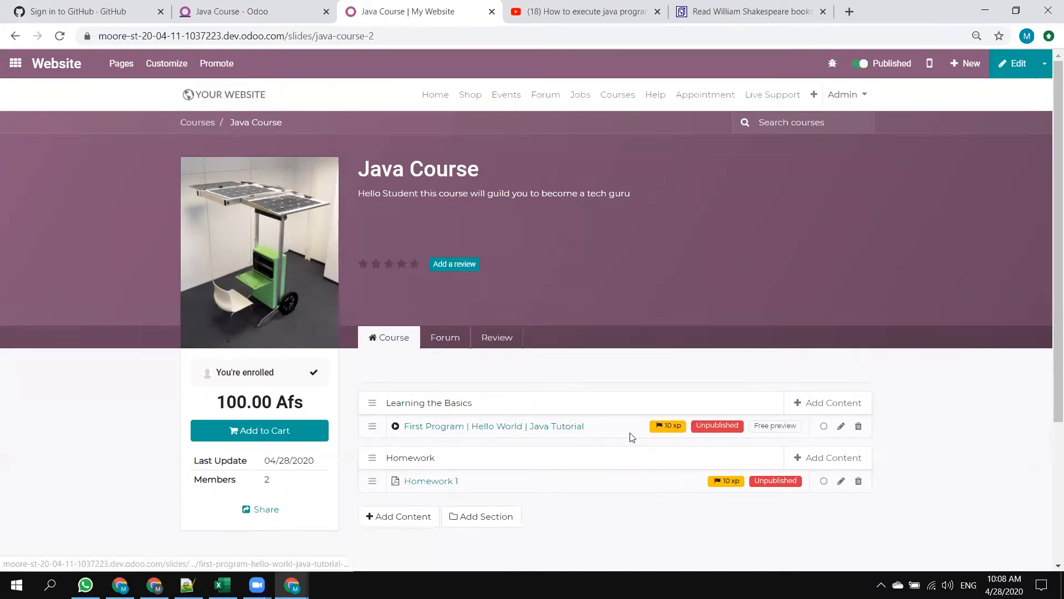
{"action": "left_click", "coordinate": [60, 36]}
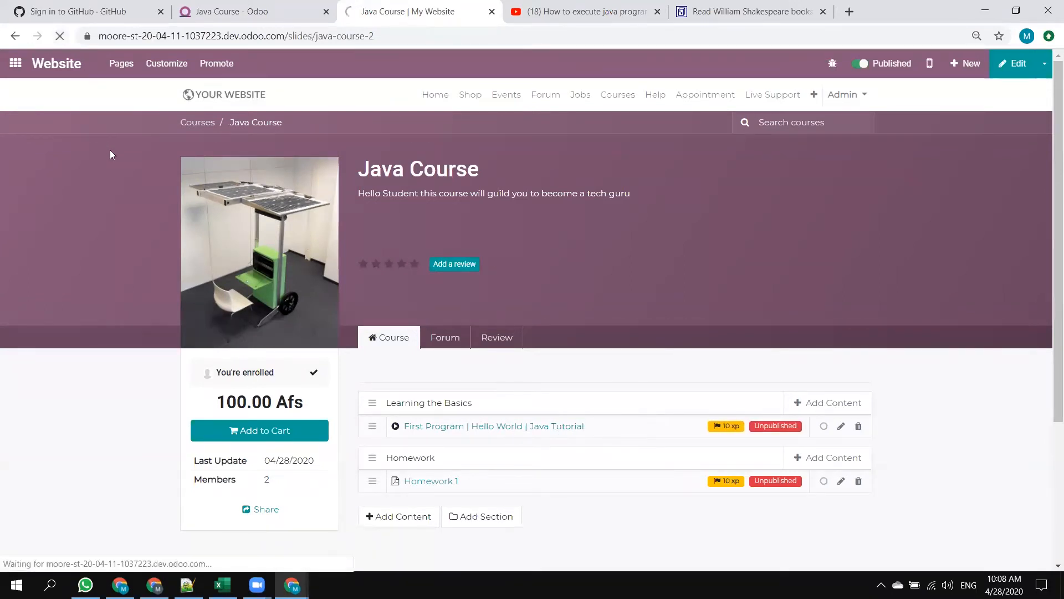
Reload the public Courses page in incognito, open the Java Course and compare it with the signed-in page's content list.
{"action": "key", "text": "alt+Tab"}
{"action": "key", "text": "alt+Tab"}
{"action": "key", "text": "alt+Tab"}
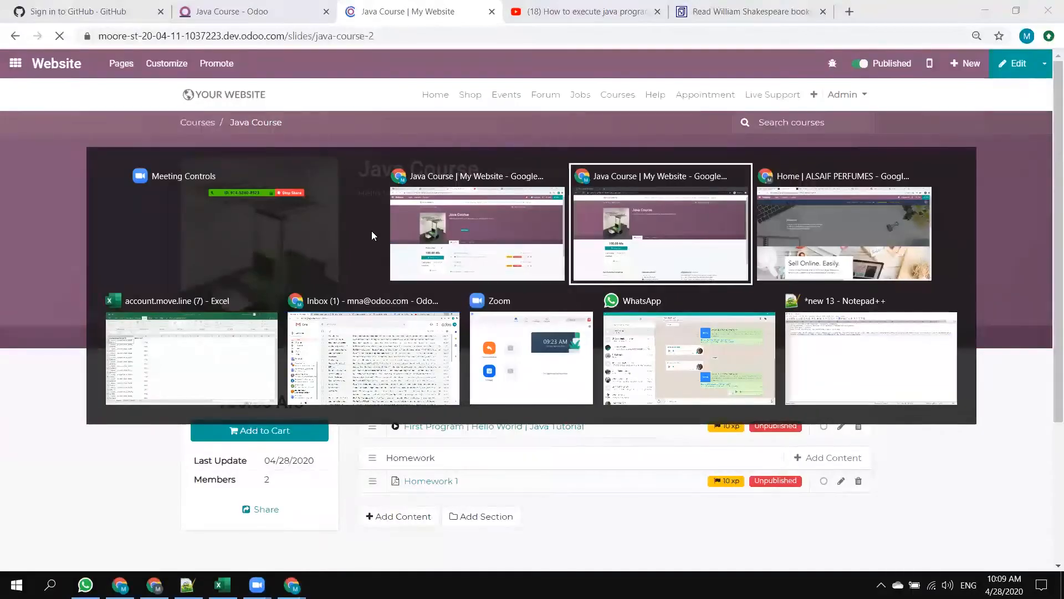
{"action": "key", "text": "F5"}
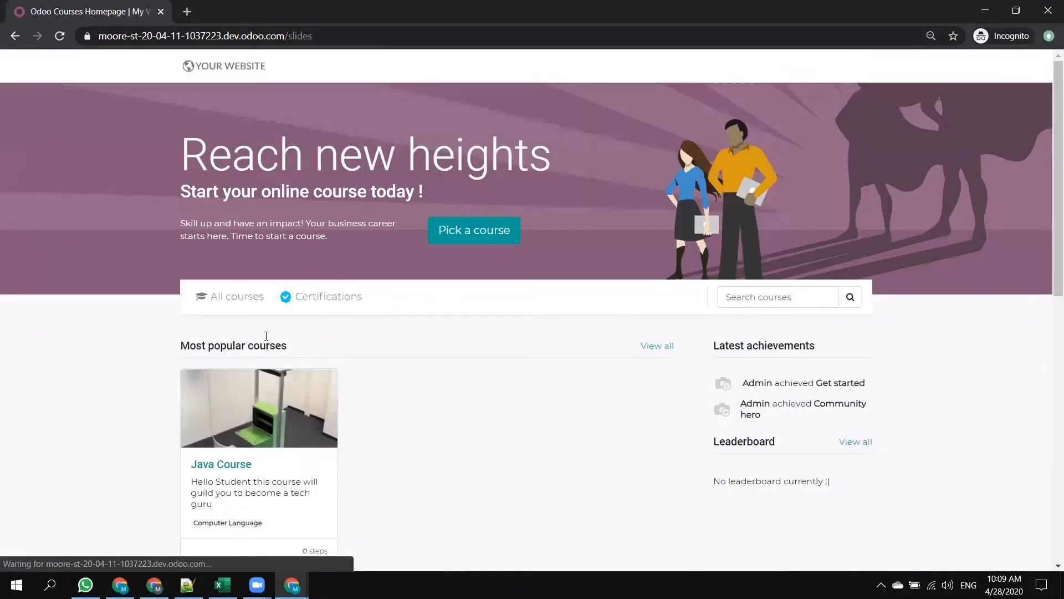
{"action": "left_click", "coordinate": [223, 470]}
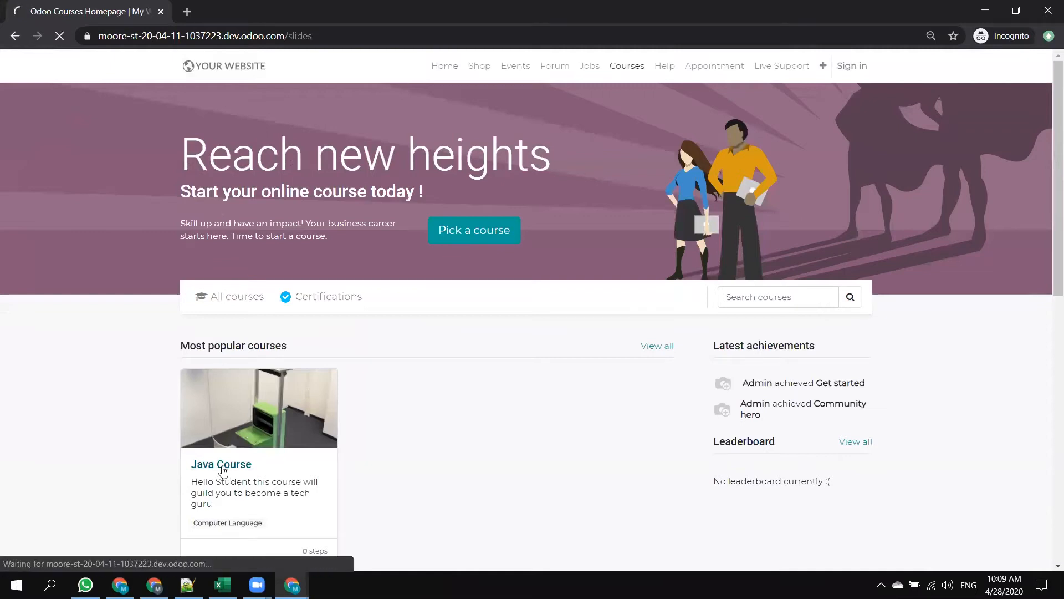
{"action": "scroll", "coordinate": [535, 341], "scroll_direction": "down", "scroll_amount": 3}
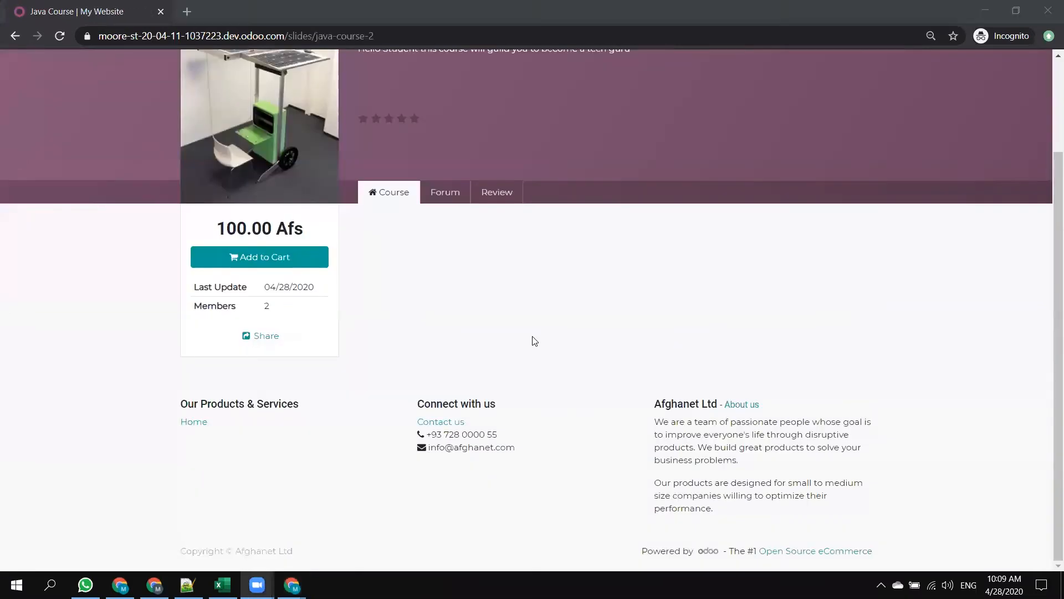
{"action": "left_click", "coordinate": [347, 240]}
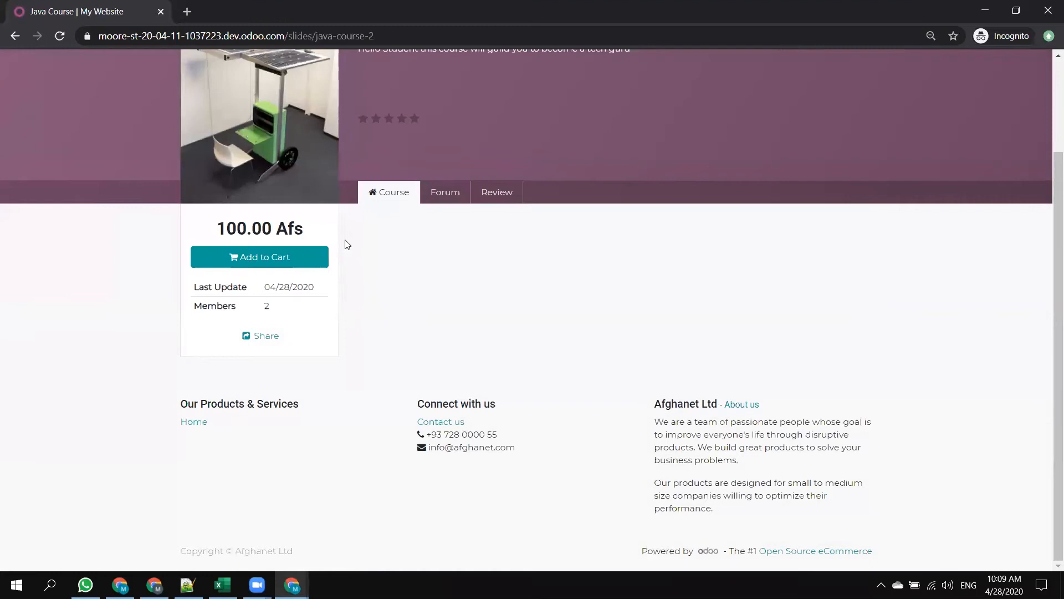
{"action": "key", "text": "alt+Tab"}
{"action": "scroll", "coordinate": [495, 298], "scroll_direction": "down", "scroll_amount": 3}
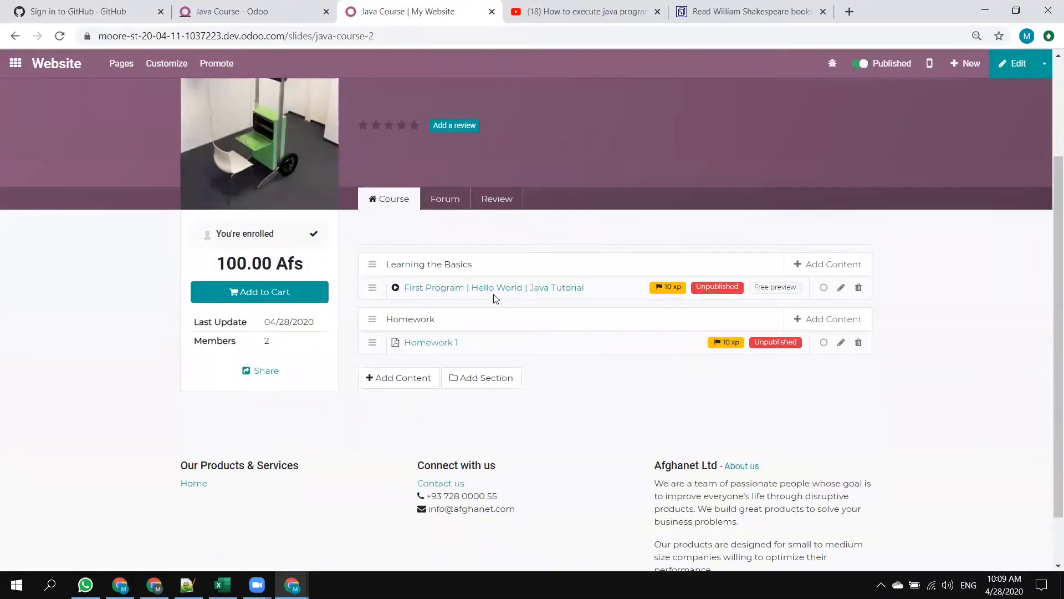
Publish the First Program | Hello World | Java Tutorial lesson from its fullscreen page and go back to the course.
{"action": "left_click", "coordinate": [495, 289]}
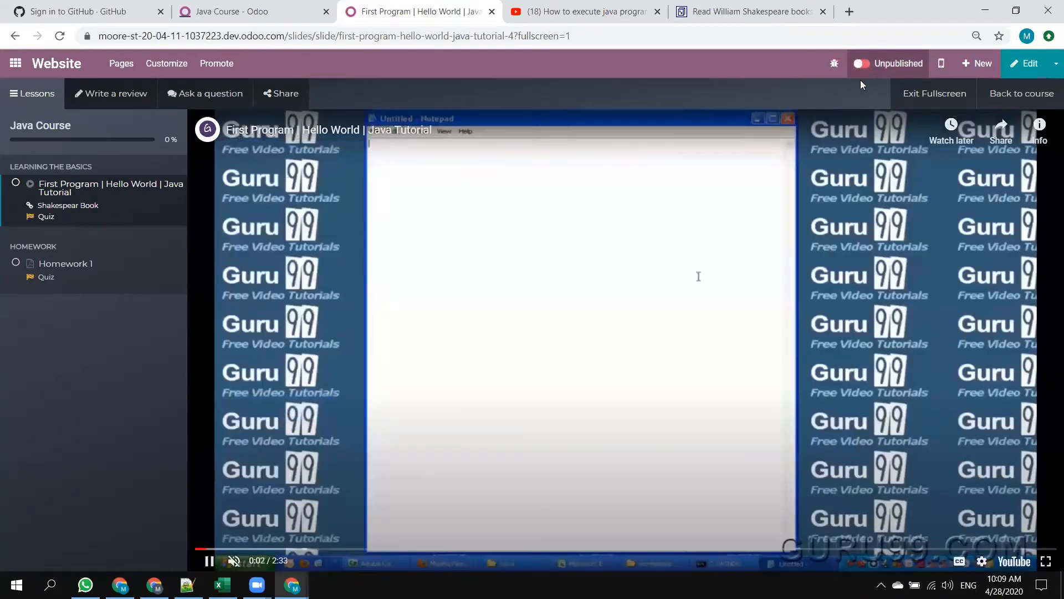
{"action": "left_click", "coordinate": [862, 63]}
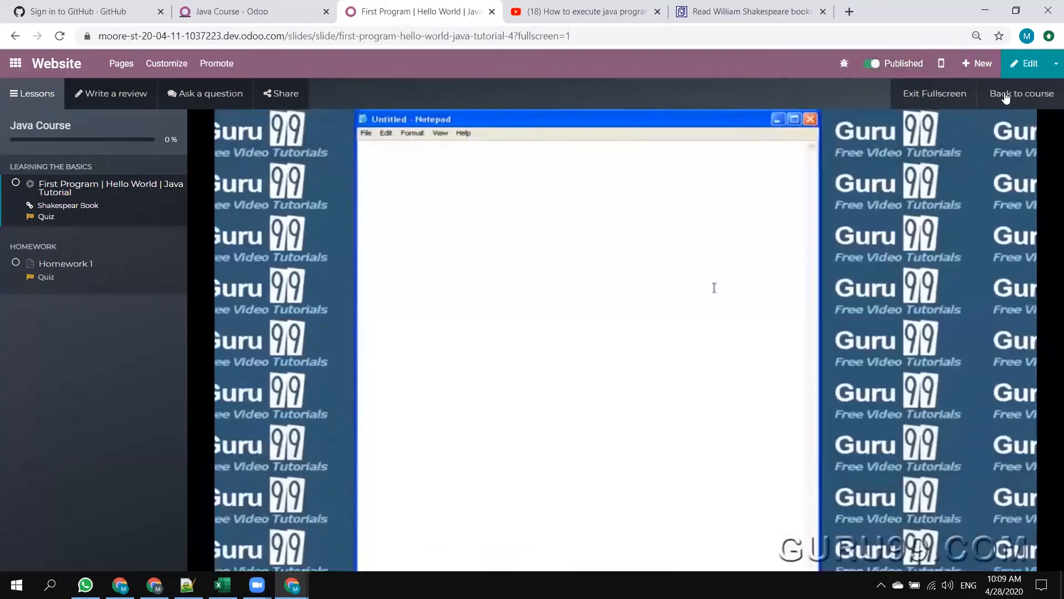
{"action": "left_click", "coordinate": [1006, 95]}
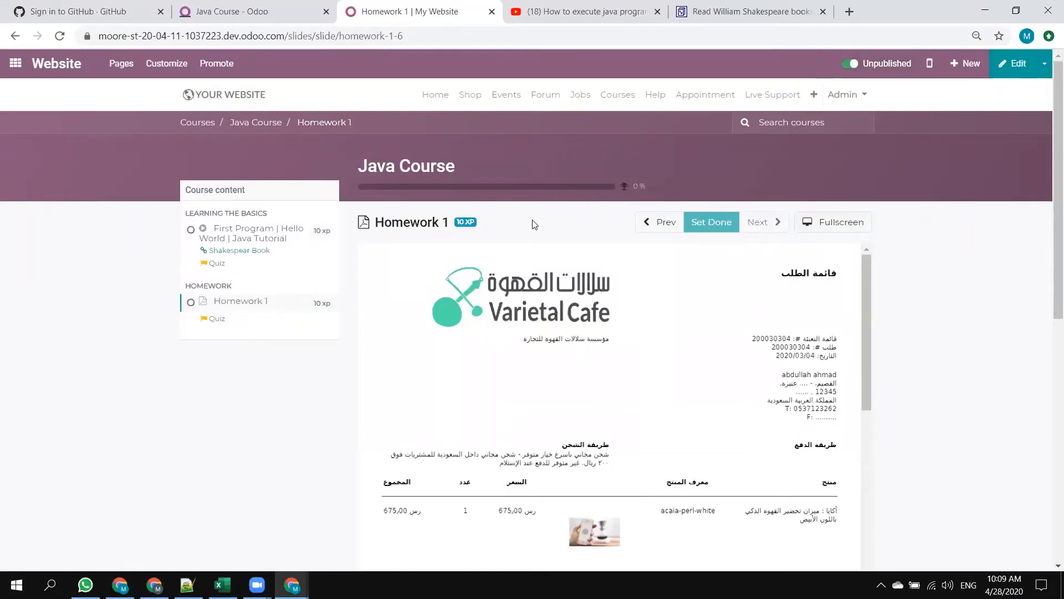
Open Homework 1 from the Java Course page in fullscreen, publish it and return to the course.
{"action": "left_click", "coordinate": [270, 127]}
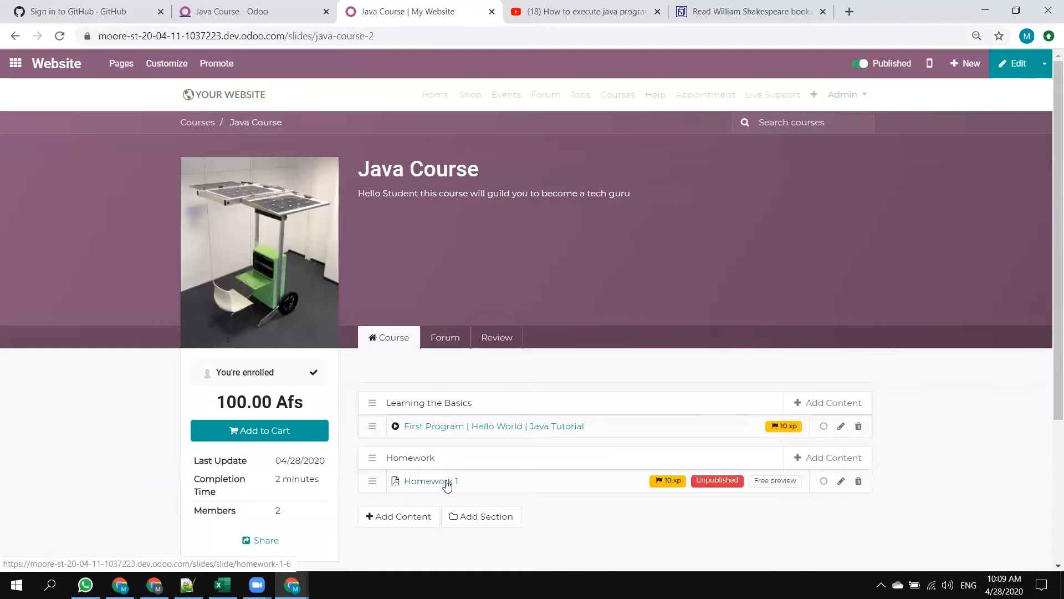
{"action": "left_click", "coordinate": [416, 484]}
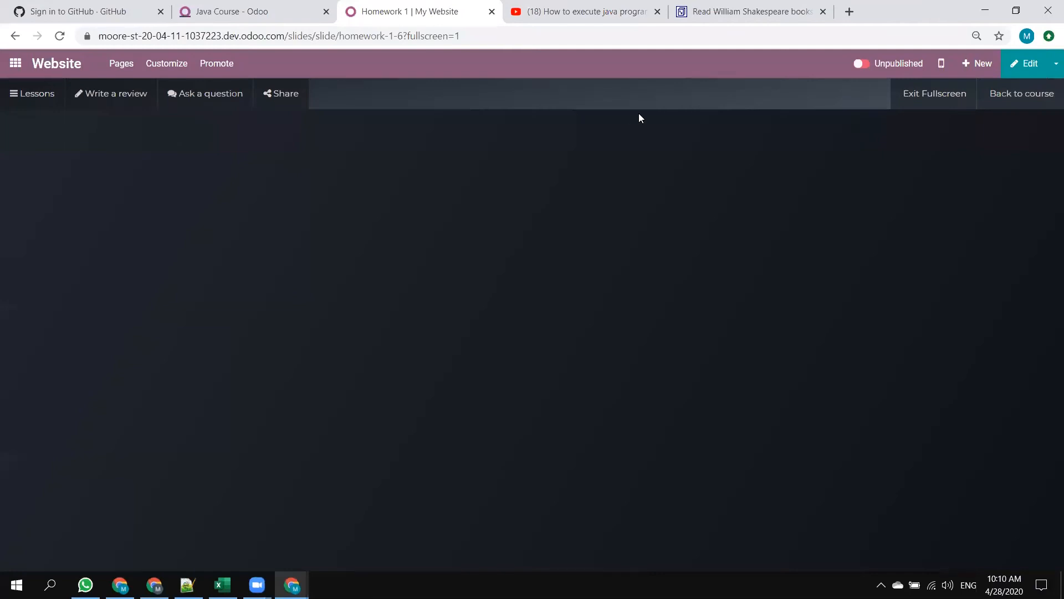
{"action": "left_click", "coordinate": [863, 65]}
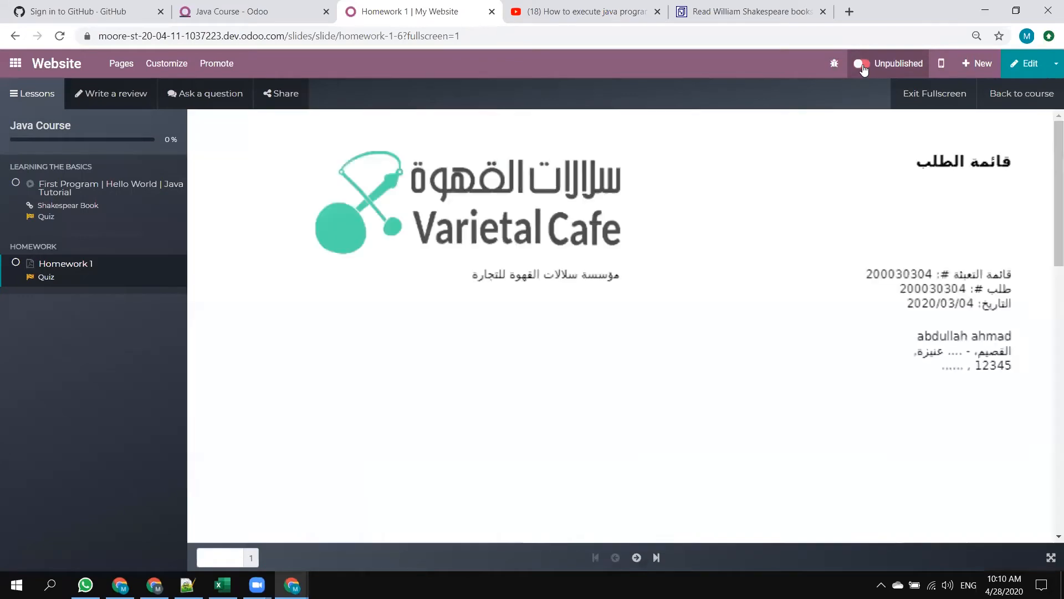
{"action": "left_click", "coordinate": [862, 64]}
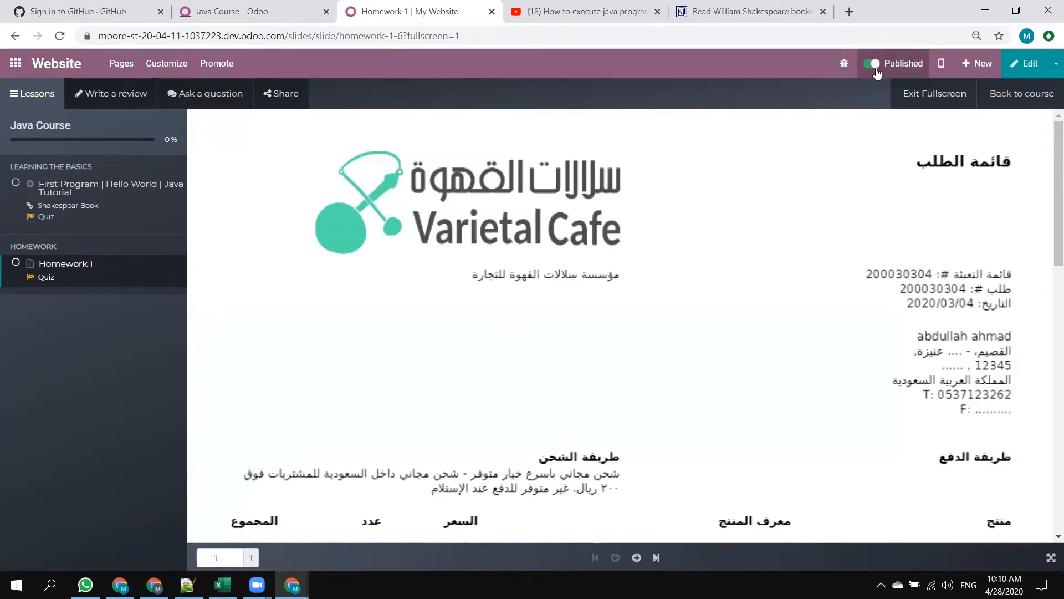
{"action": "left_click", "coordinate": [1022, 93]}
Reload the public Java Course page in the incognito window and examine the lessons listed under each section.
{"action": "key", "text": "alt+Tab"}
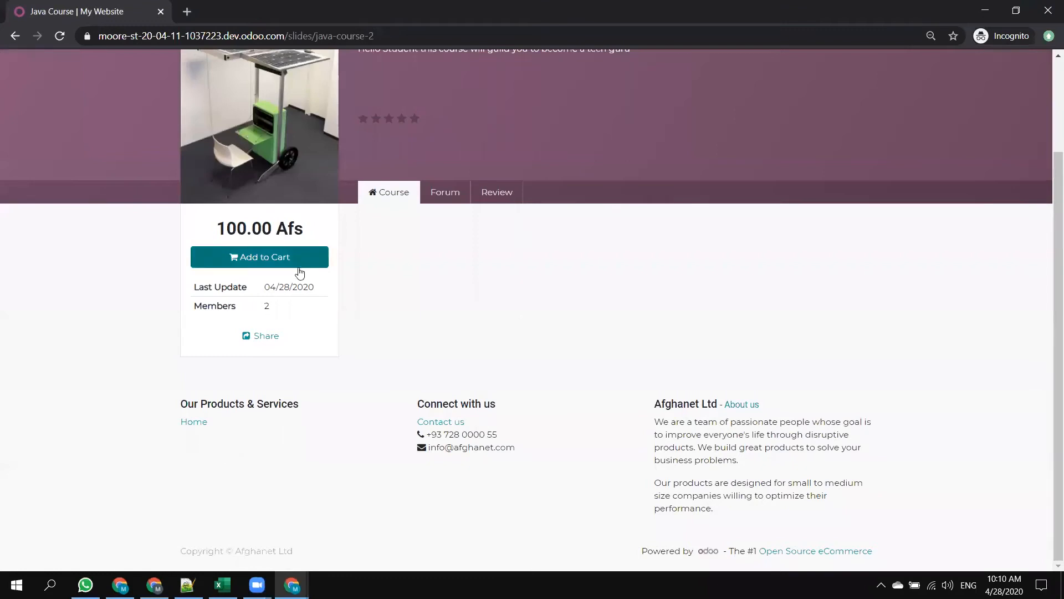
{"action": "scroll", "coordinate": [276, 227], "scroll_direction": "up", "scroll_amount": 3}
{"action": "left_click", "coordinate": [67, 30]}
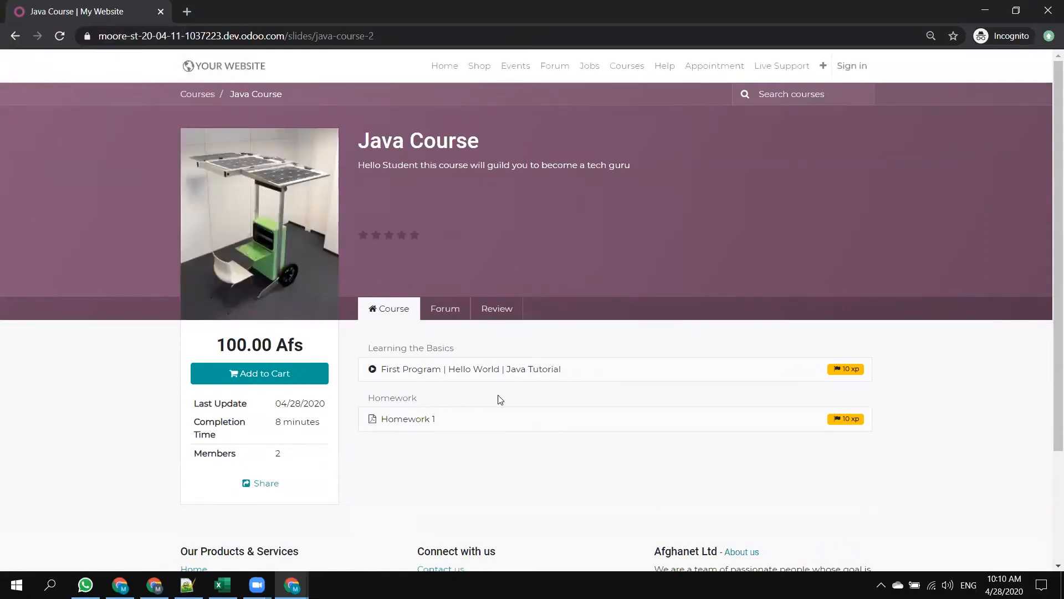
{"action": "left_click_drag", "start_coordinate": [443, 359], "coordinate": [403, 399]}
{"action": "left_click", "coordinate": [435, 399]}
{"action": "left_click", "coordinate": [370, 372]}
Edit the Java Course record in the signed-in window and add new content titled Course Summary with the type Video.
{"action": "key", "text": "alt+Tab"}
{"action": "left_click", "coordinate": [236, 6]}
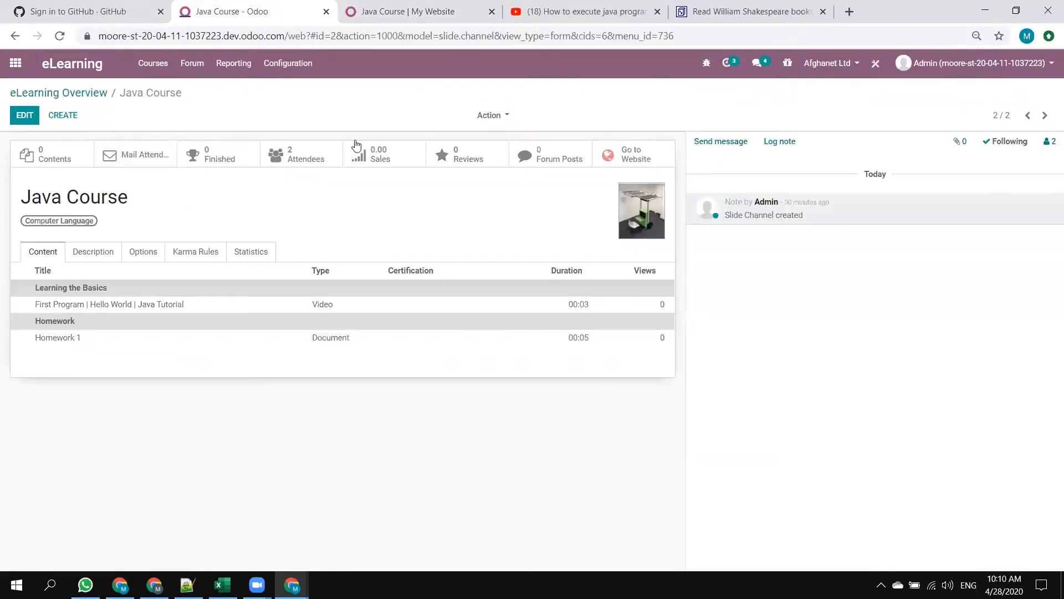
{"action": "left_click", "coordinate": [24, 115]}
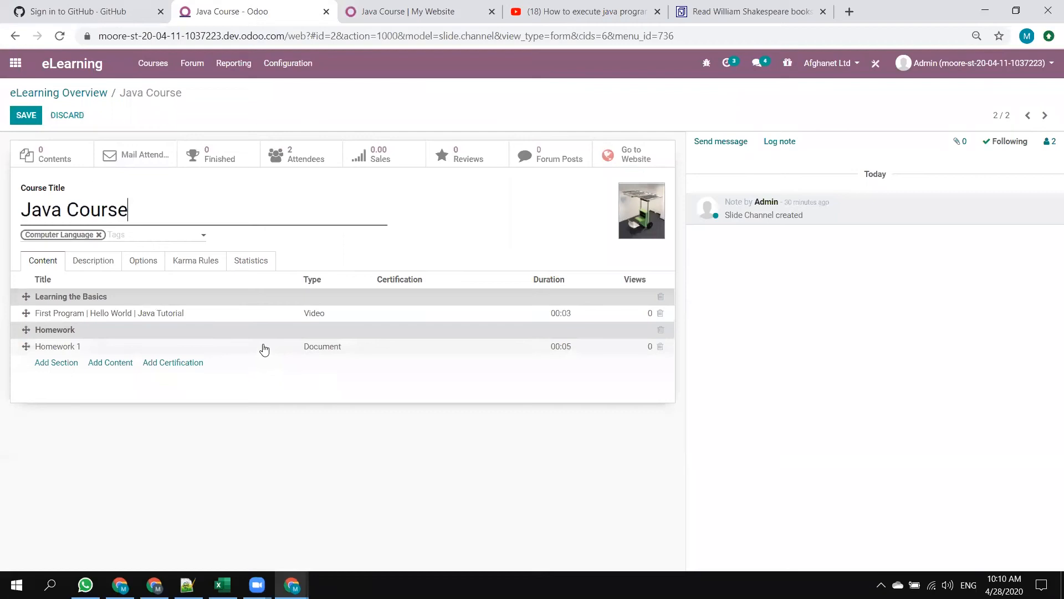
{"action": "left_click", "coordinate": [113, 365]}
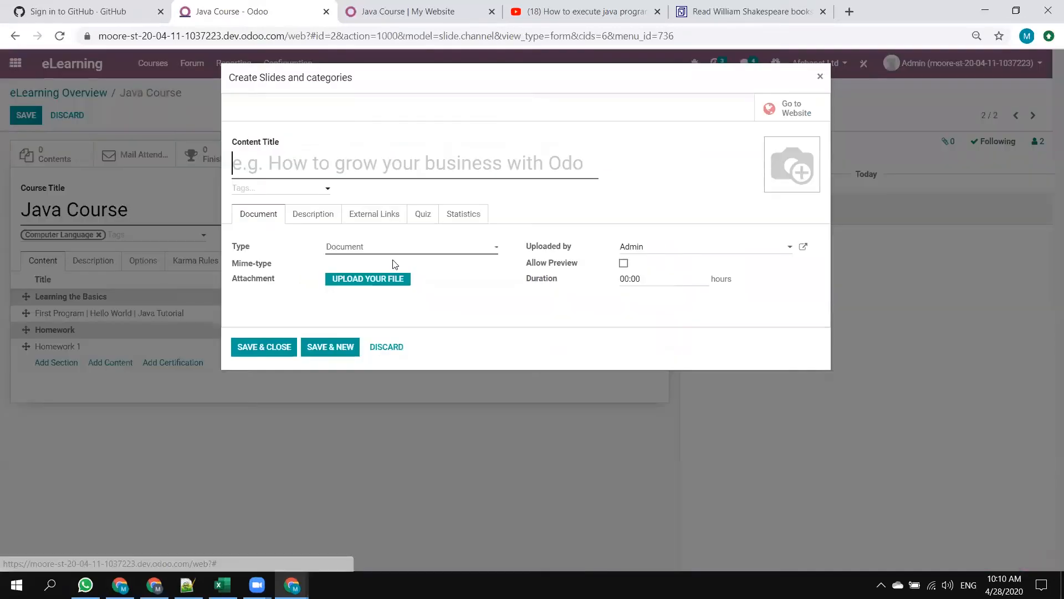
{"action": "left_click", "coordinate": [323, 168]}
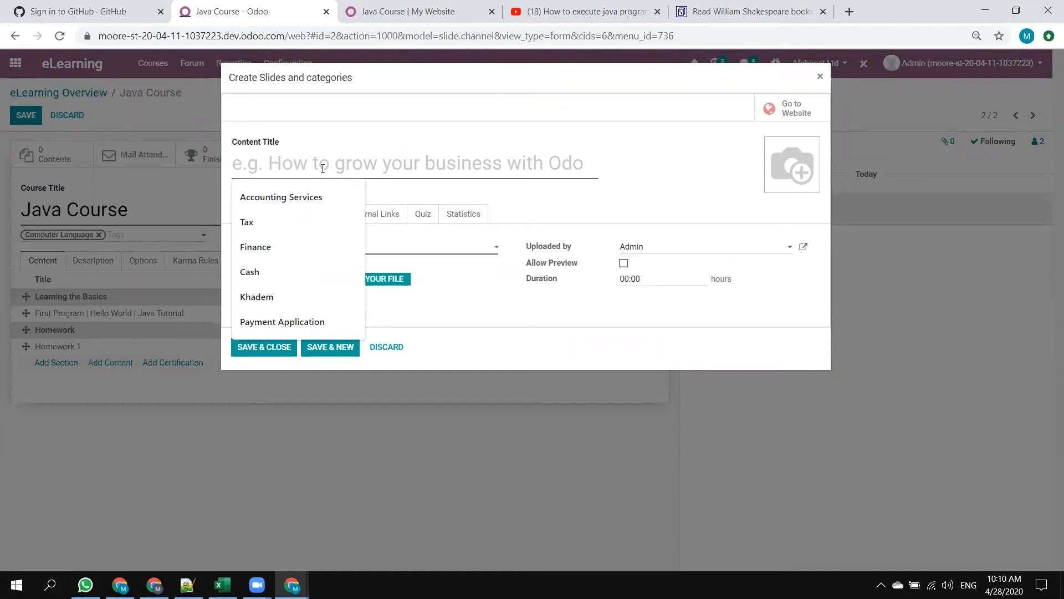
{"action": "type", "text": "Cour"}
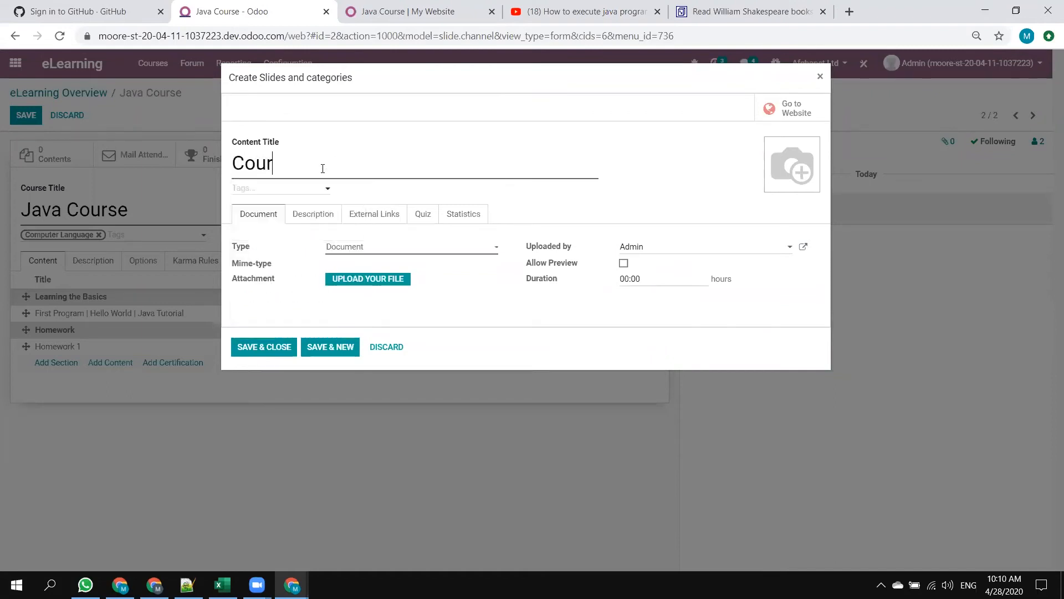
{"action": "type", "text": "se Summary"}
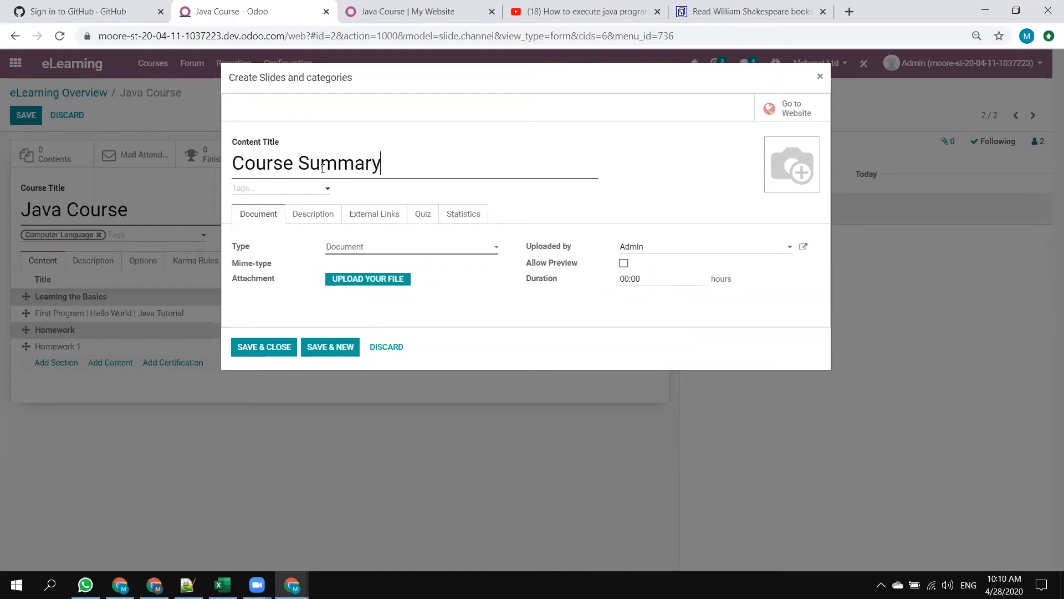
{"action": "left_click", "coordinate": [383, 248]}
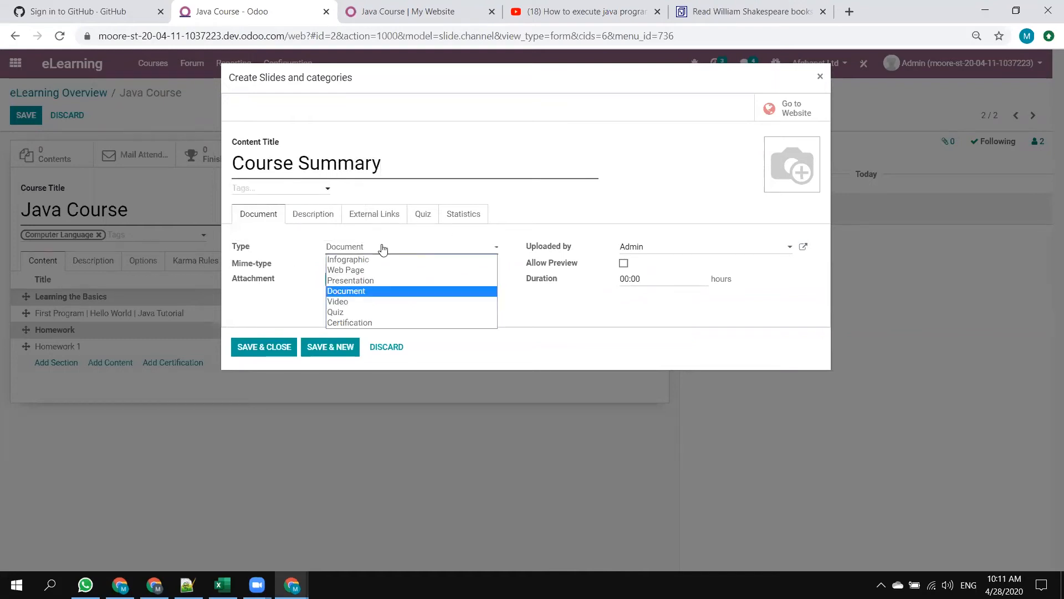
{"action": "left_click", "coordinate": [347, 301]}
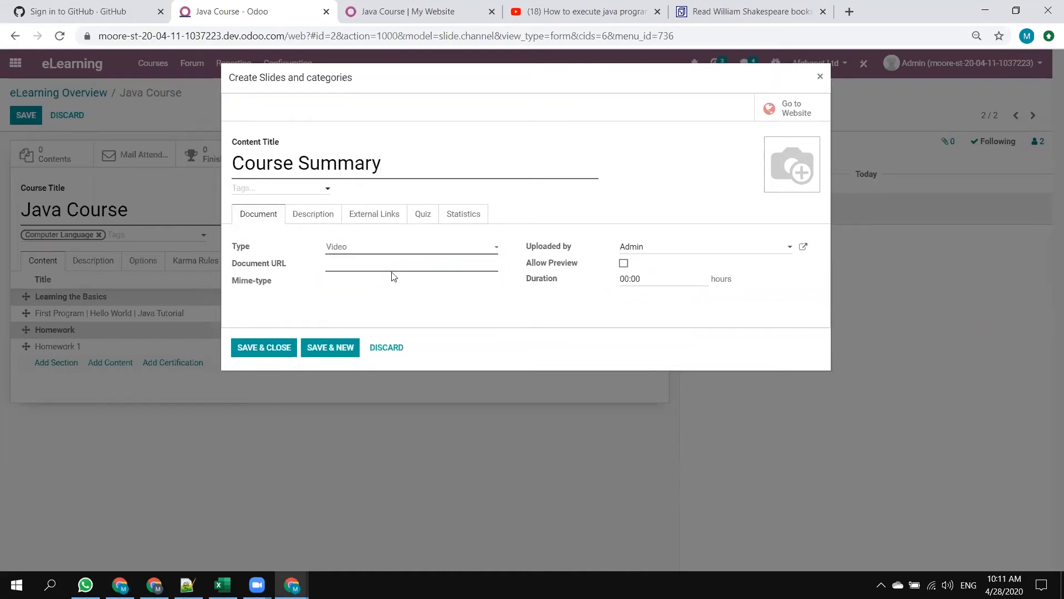
Copy the link of the YouTube video "how to compile and execute java program" and enter it as the new content's document URL.
{"action": "left_click", "coordinate": [748, 11]}
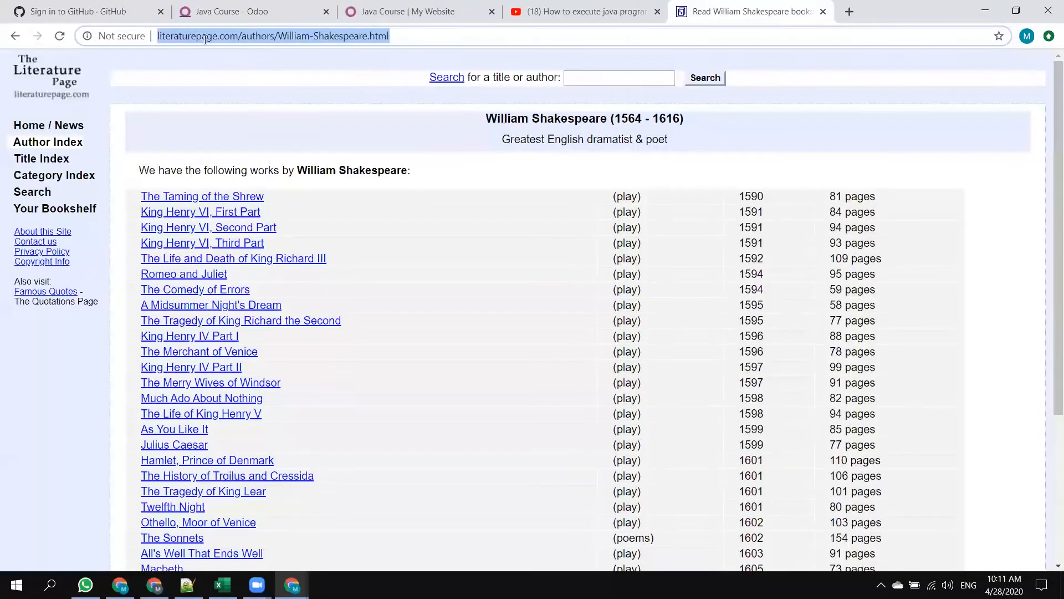
{"action": "left_click", "coordinate": [582, 11]}
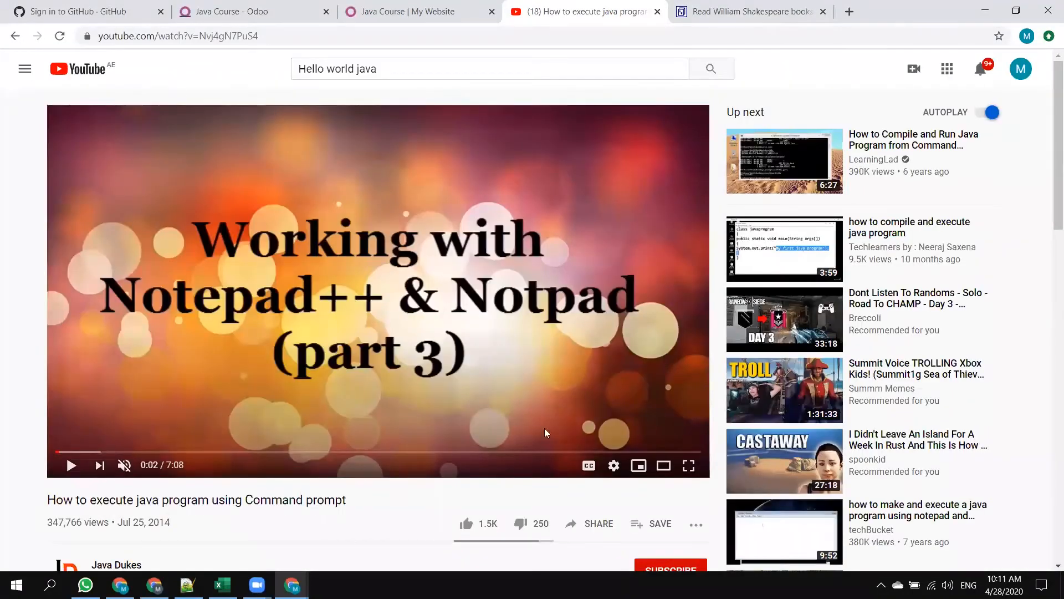
{"action": "left_click", "coordinate": [754, 244]}
{"action": "left_click", "coordinate": [338, 38]}
{"action": "key", "text": "ctrl+c"}
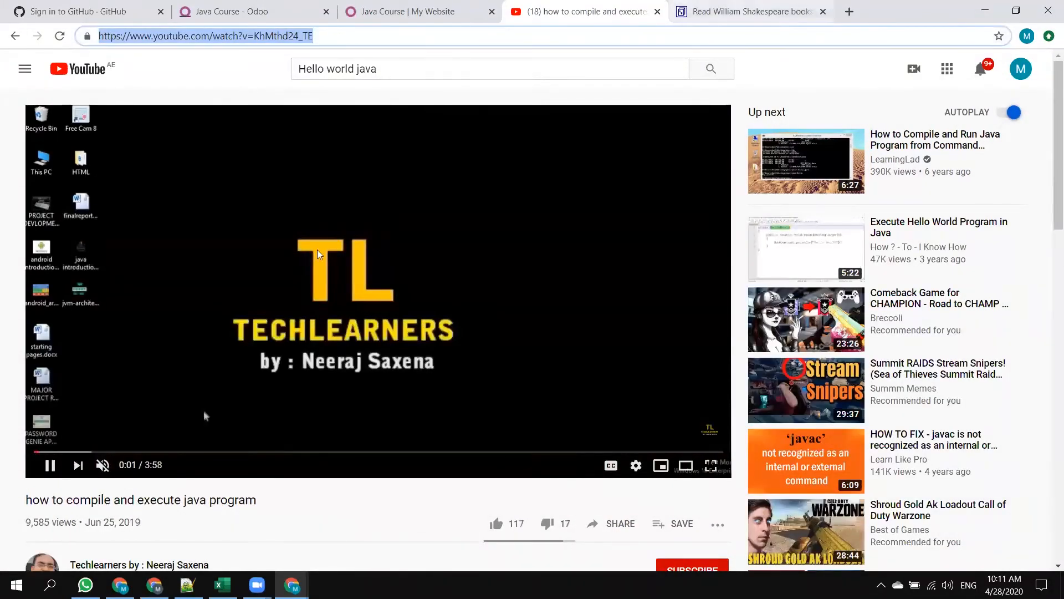
{"action": "left_click", "coordinate": [410, 11]}
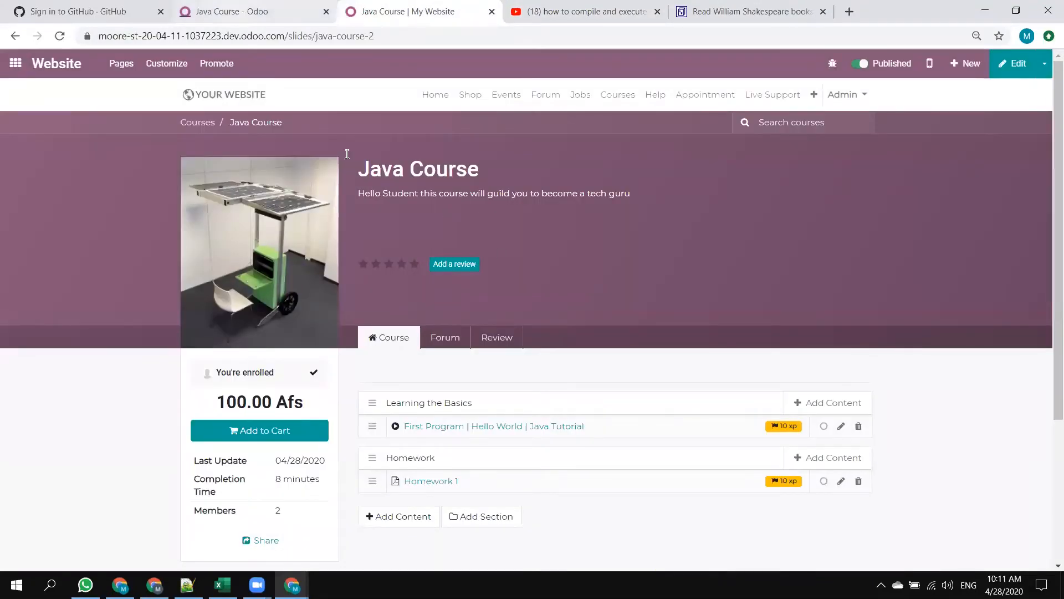
{"action": "left_click", "coordinate": [250, 12]}
{"action": "key", "text": "ctrl+v"}
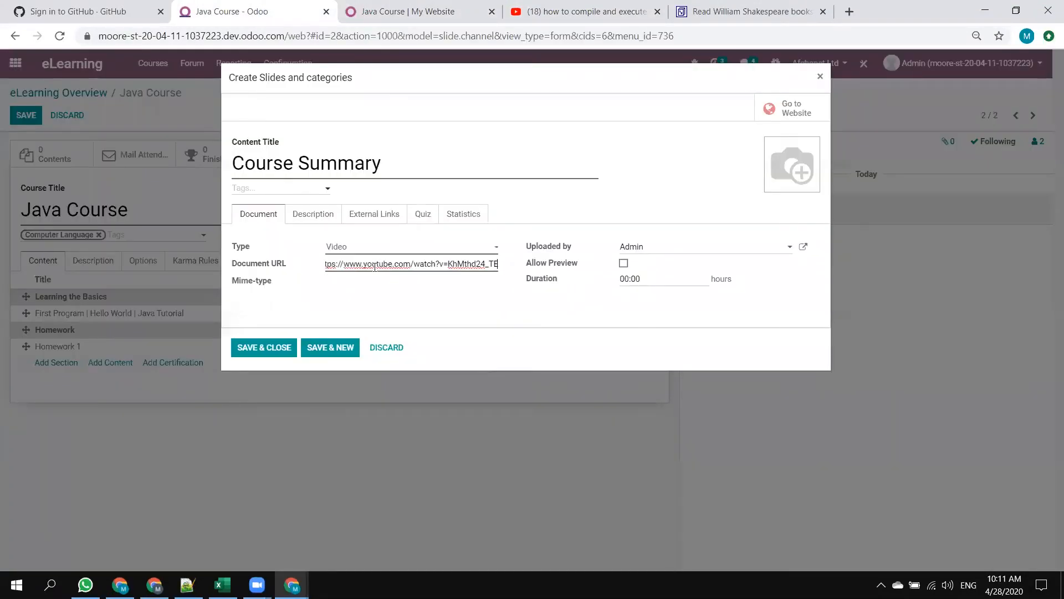
Allow preview for the new video content, review its description, external links, quiz and statistics, and save it to the course.
{"action": "left_click", "coordinate": [625, 264]}
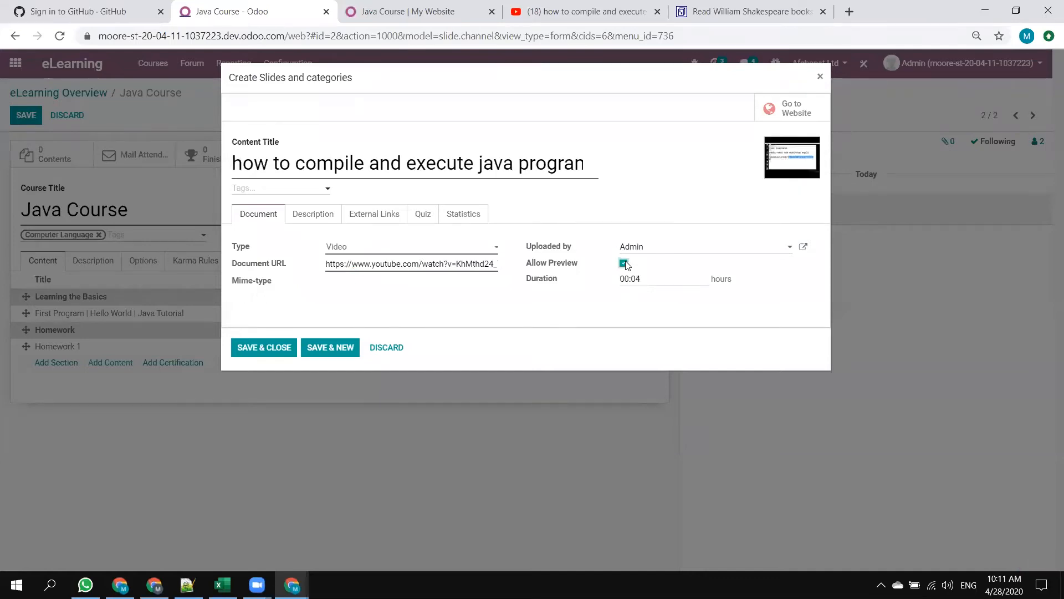
{"action": "left_click", "coordinate": [304, 214]}
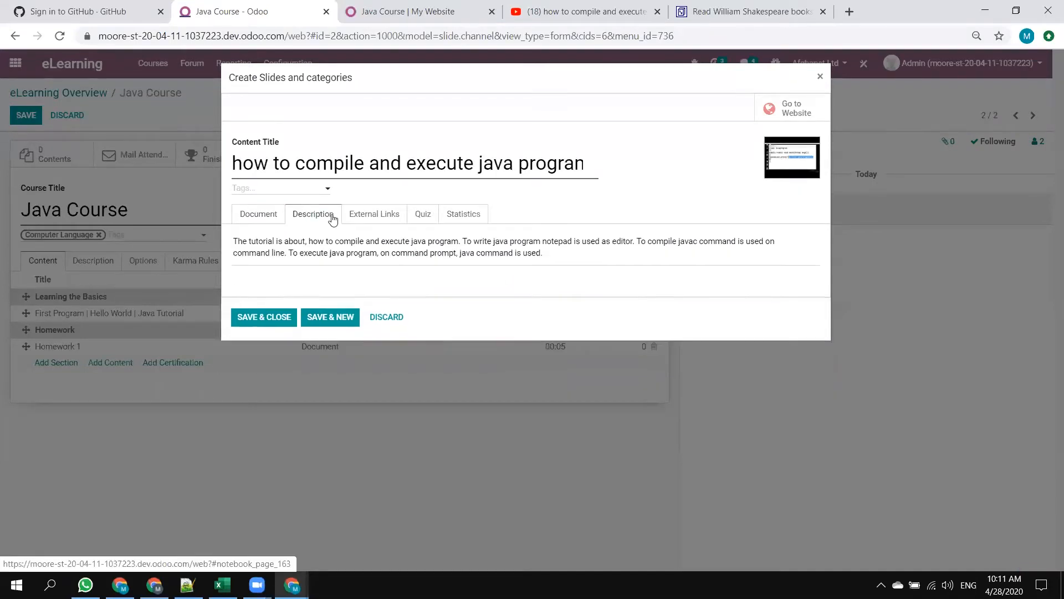
{"action": "left_click", "coordinate": [363, 221]}
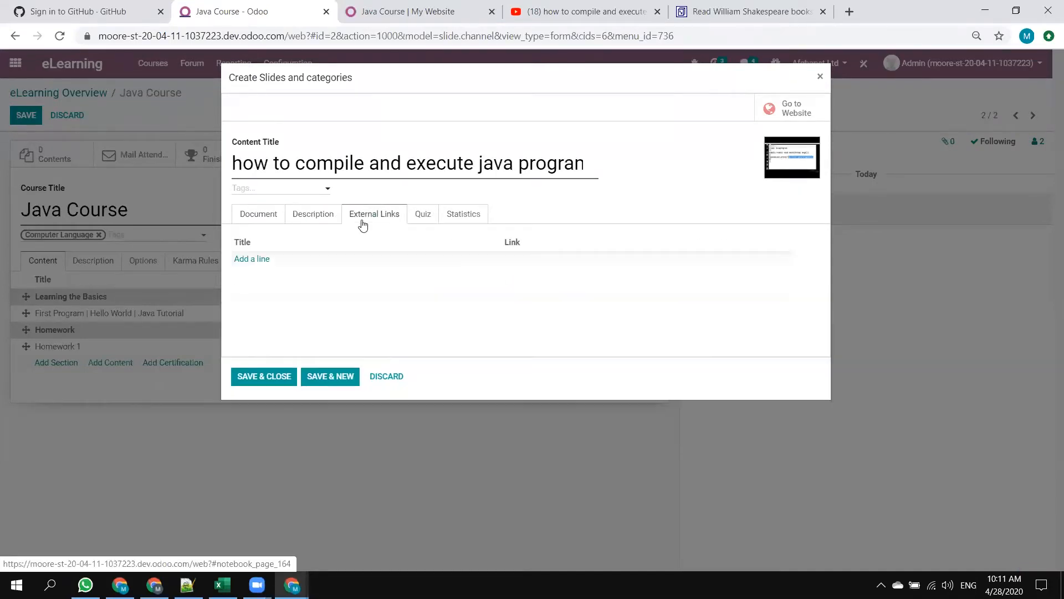
{"action": "left_click", "coordinate": [422, 211]}
{"action": "left_click", "coordinate": [469, 217]}
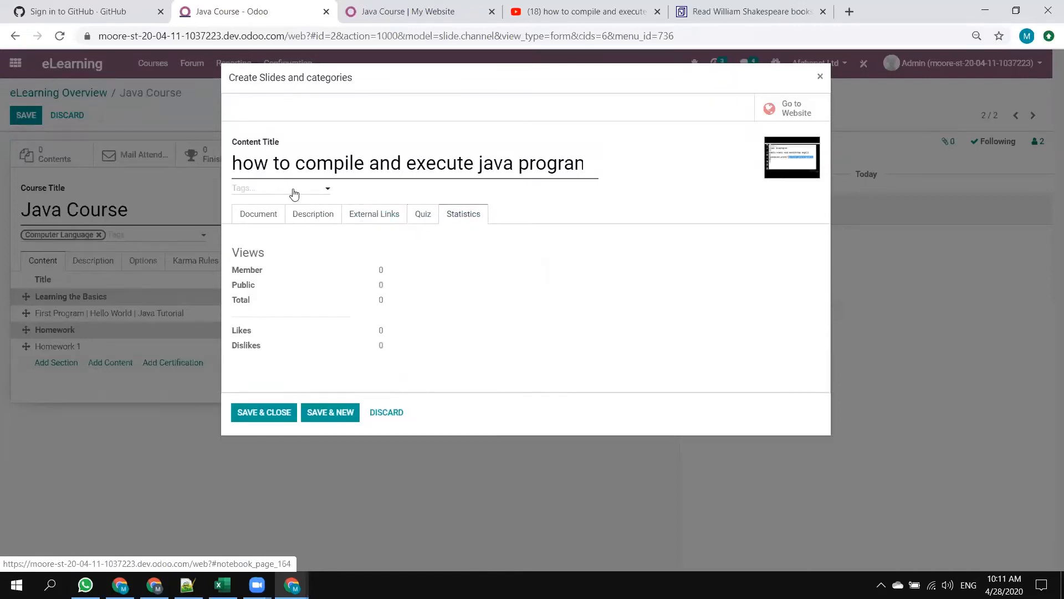
{"action": "left_click", "coordinate": [257, 213]}
{"action": "left_click", "coordinate": [258, 345]}
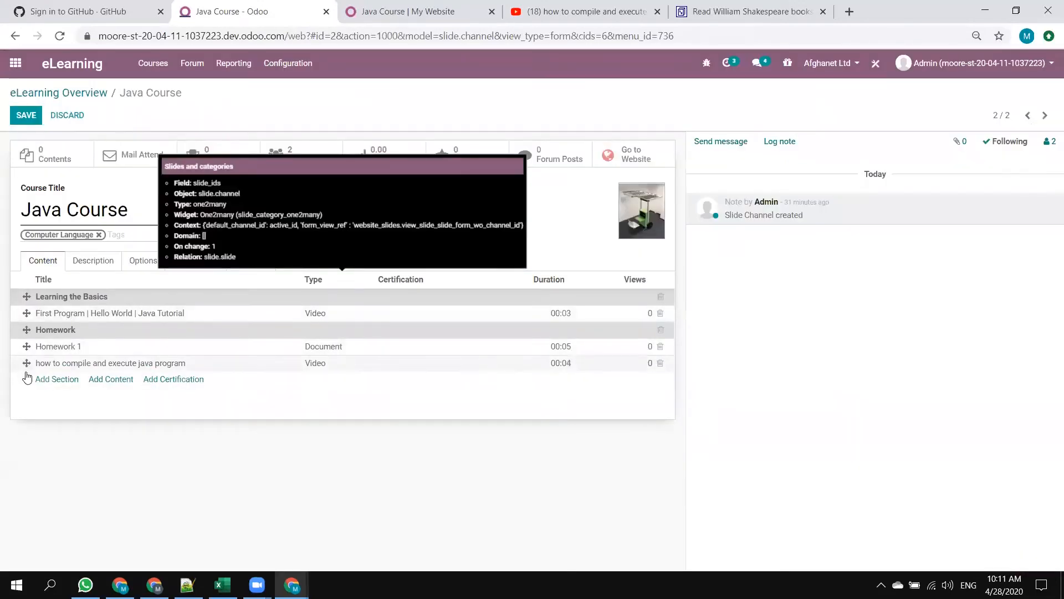
Move the new video to the start of the Learning the Basics section, rename it Course outline and save.
{"action": "left_click_drag", "start_coordinate": [26, 363], "coordinate": [27, 314]}
{"action": "left_click", "coordinate": [105, 315]}
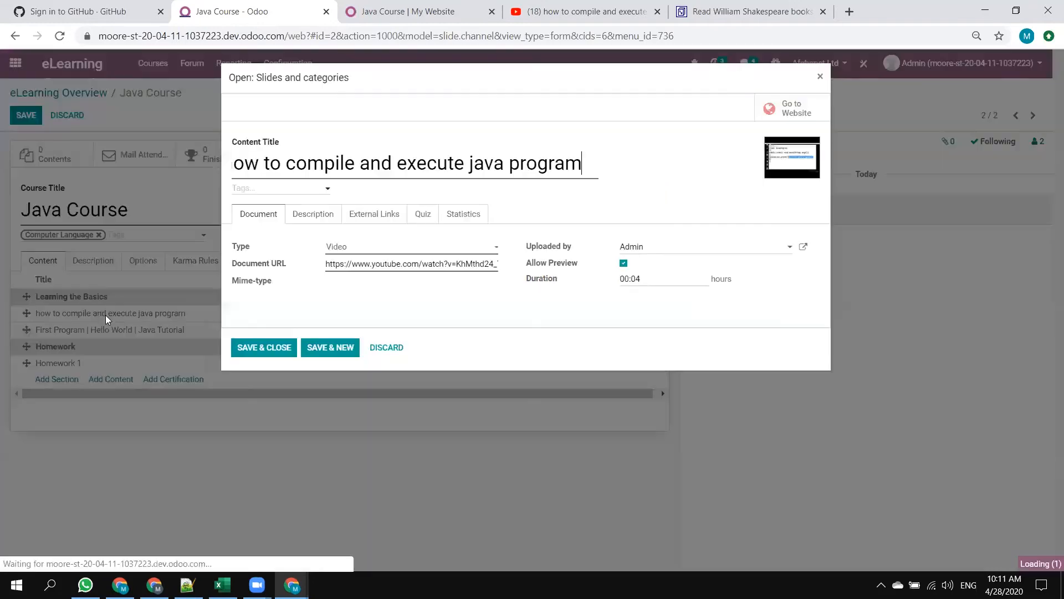
{"action": "left_click_drag", "start_coordinate": [583, 166], "coordinate": [1, 165]}
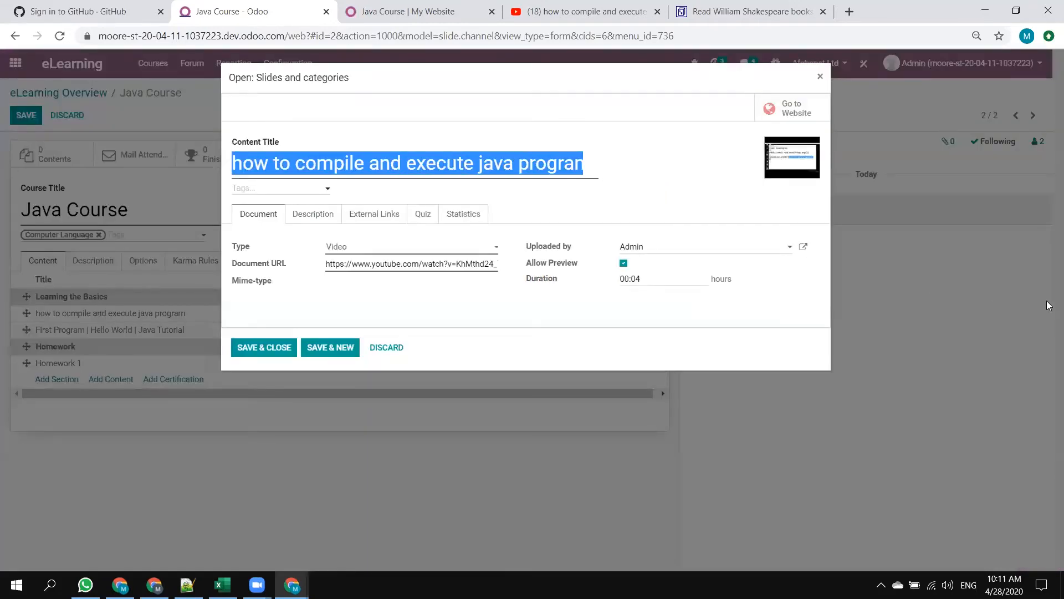
{"action": "type", "text": "Cour"}
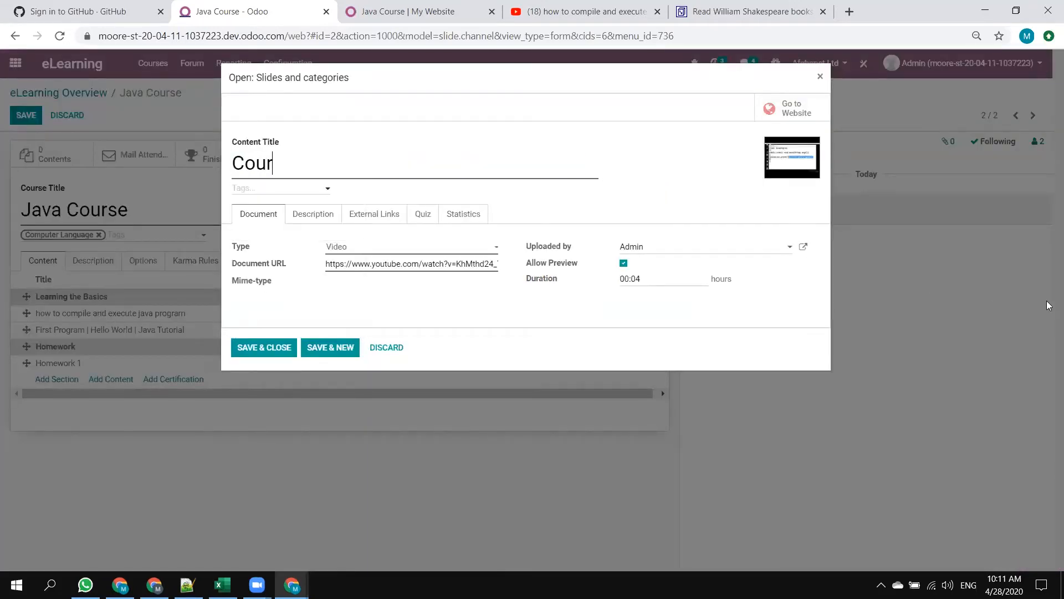
{"action": "type", "text": "se outline"}
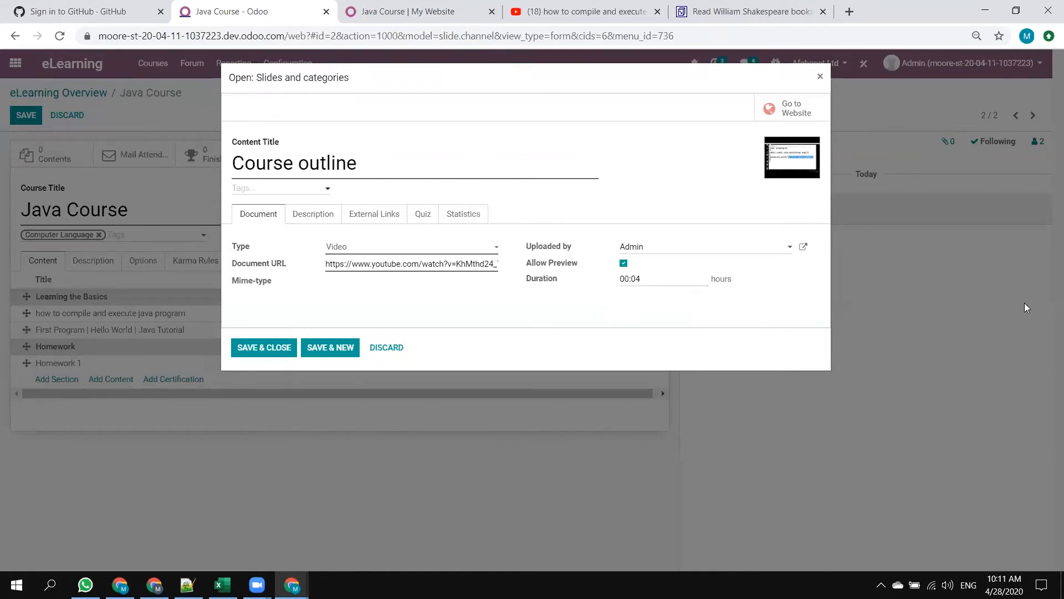
{"action": "left_click", "coordinate": [275, 348]}
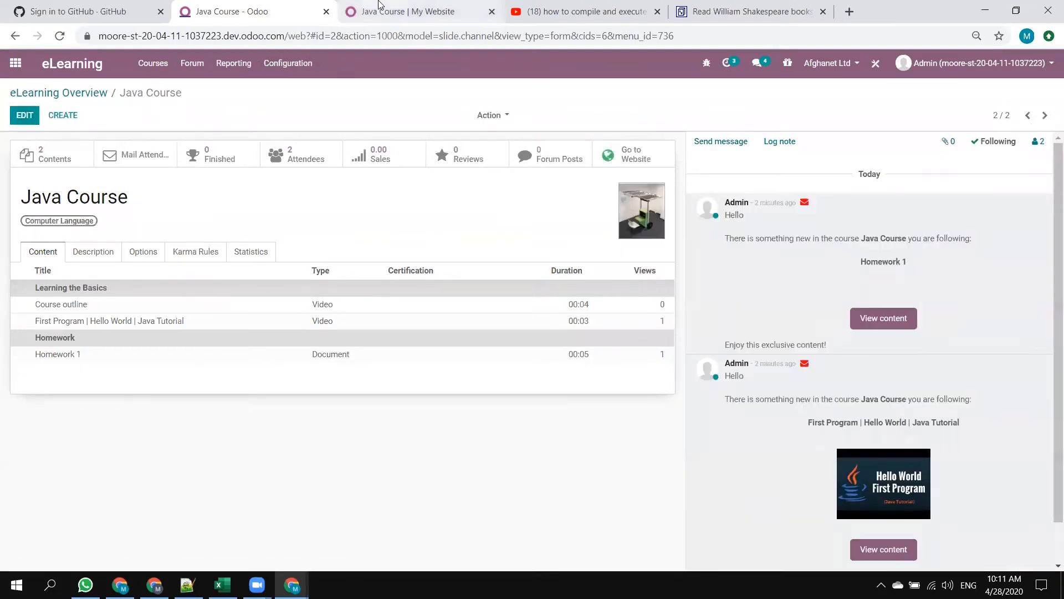
Reload the Java Course page on the website, publish the Course outline video and return to the course.
{"action": "left_click", "coordinate": [408, 11]}
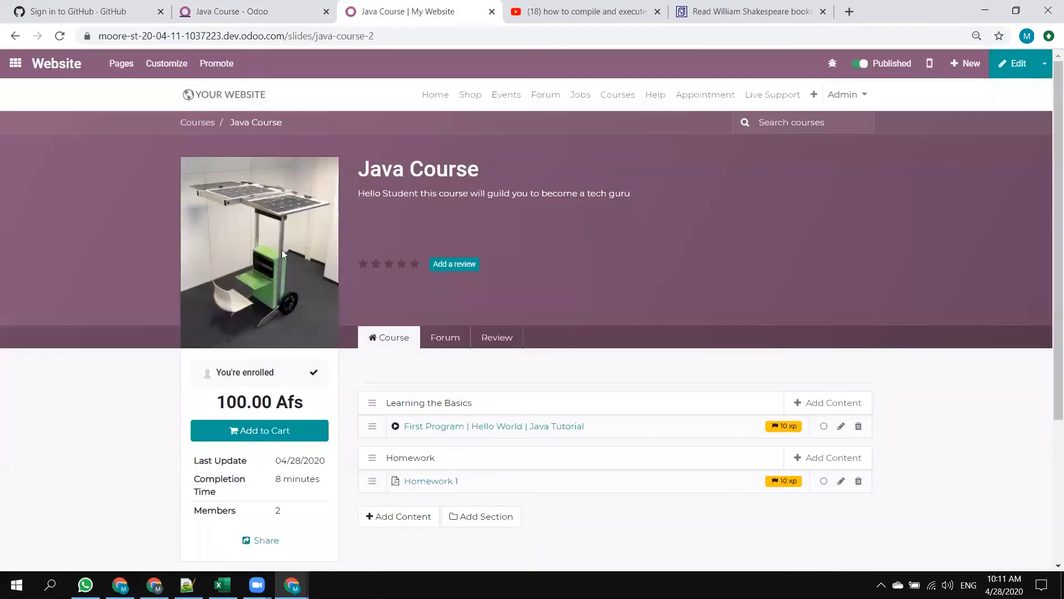
{"action": "left_click", "coordinate": [61, 37]}
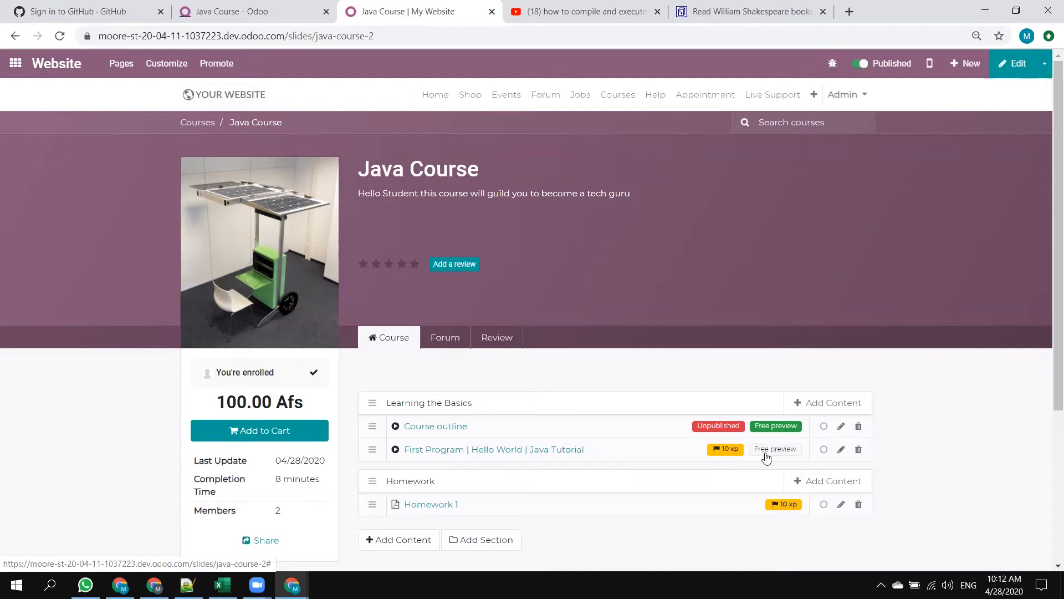
{"action": "left_click", "coordinate": [446, 431]}
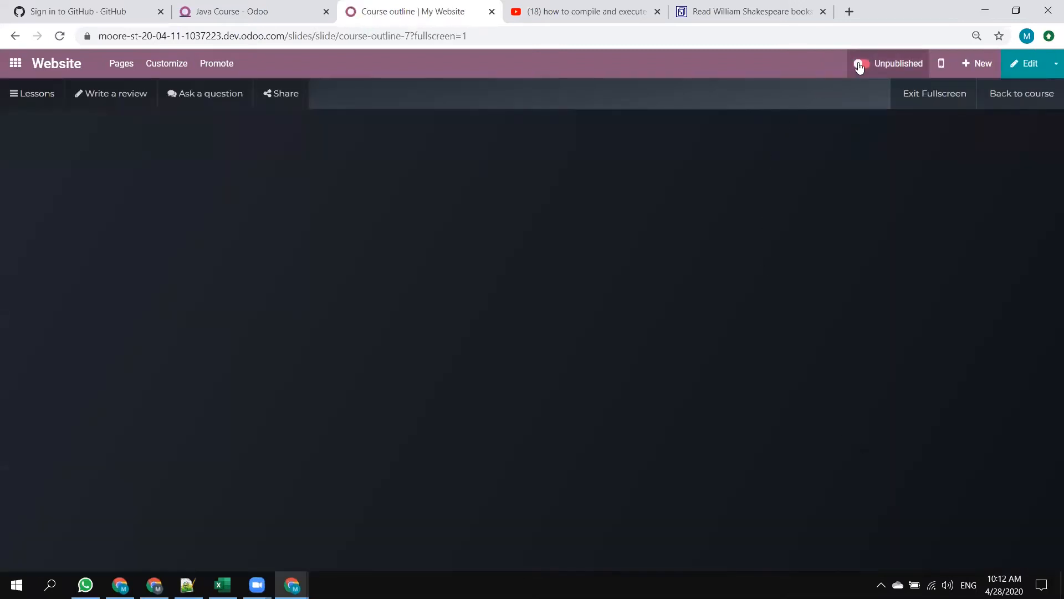
{"action": "left_click", "coordinate": [862, 66]}
{"action": "left_click", "coordinate": [1016, 102]}
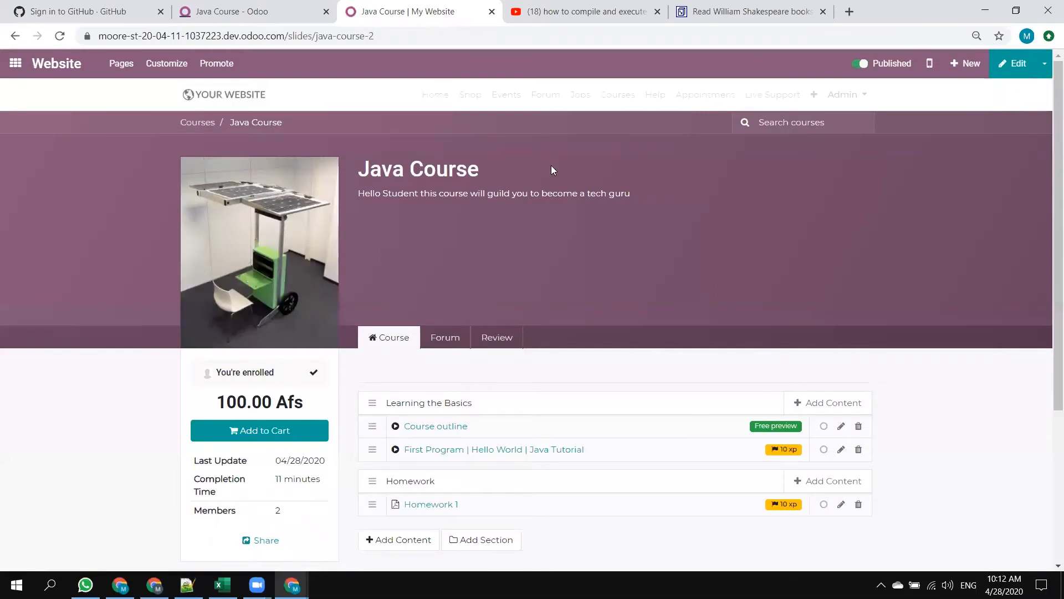
In the incognito window, reload the Java Course page, play the free-preview Course outline video and return to the course page.
{"action": "left_click", "coordinate": [985, 10]}
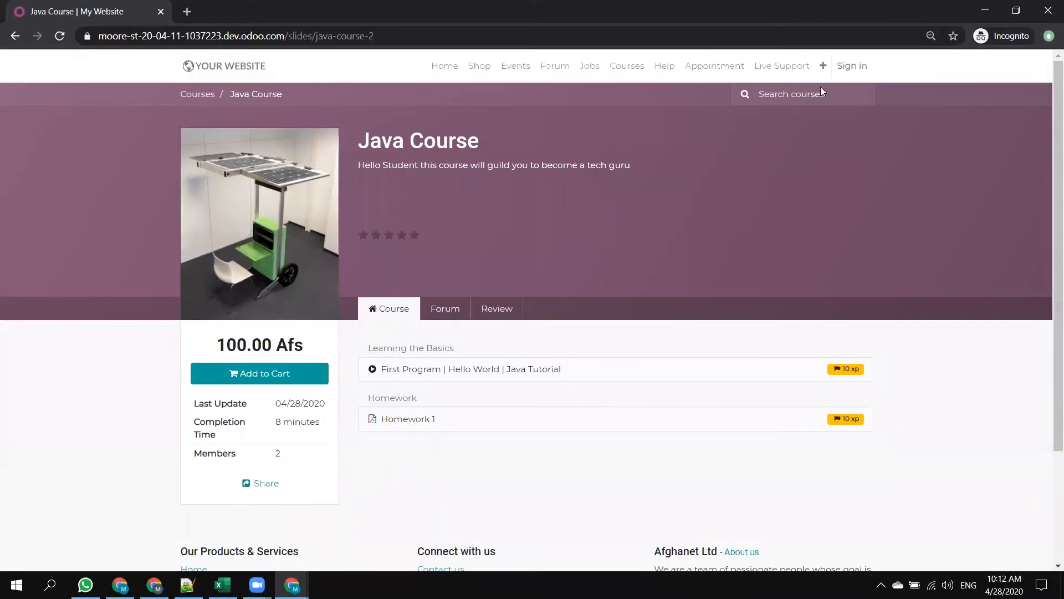
{"action": "left_click", "coordinate": [60, 36]}
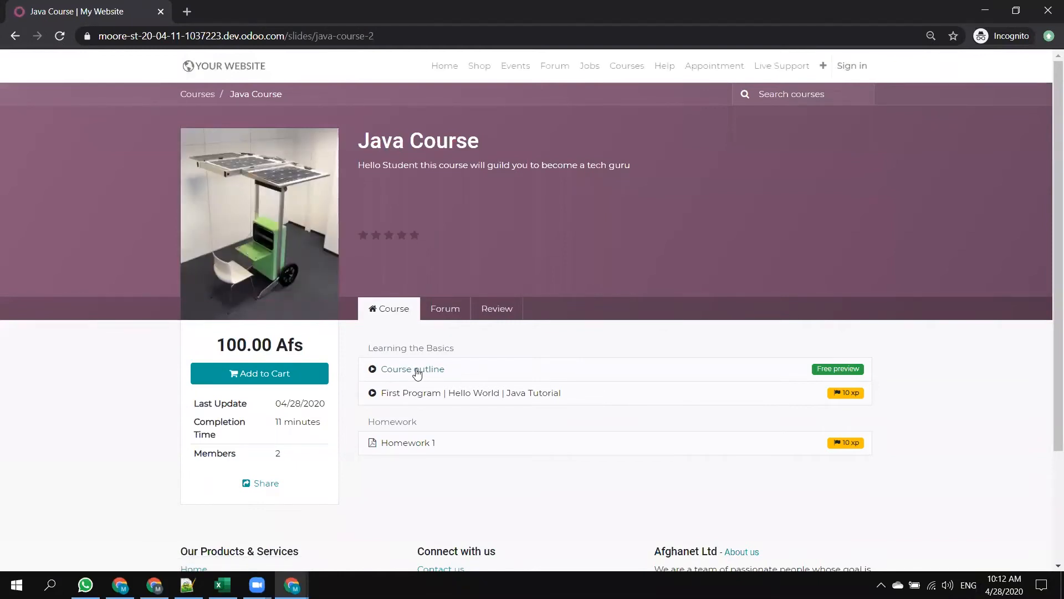
{"action": "left_click", "coordinate": [416, 369]}
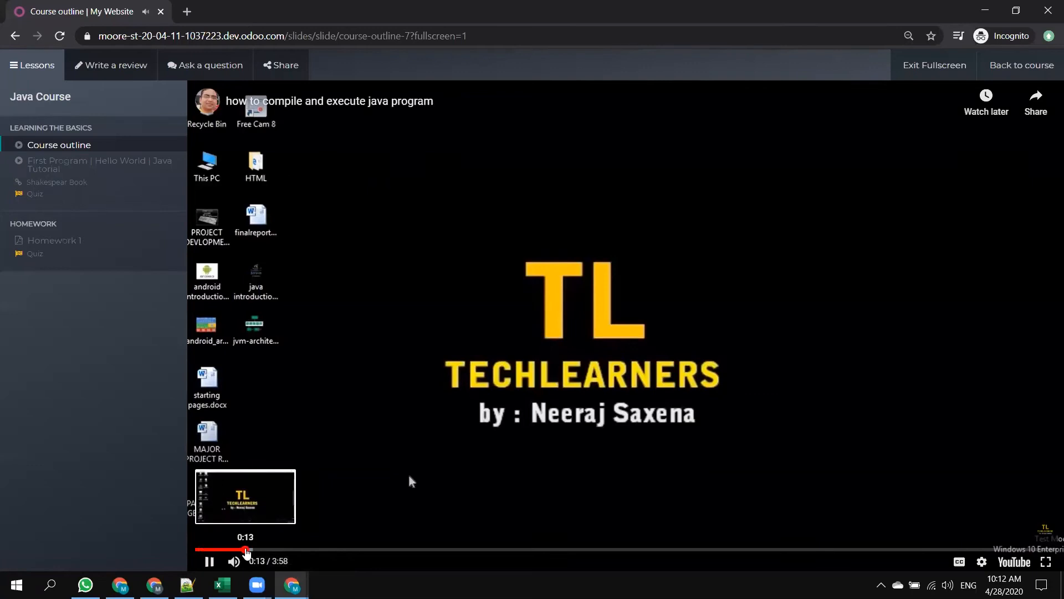
{"action": "left_click", "coordinate": [246, 550]}
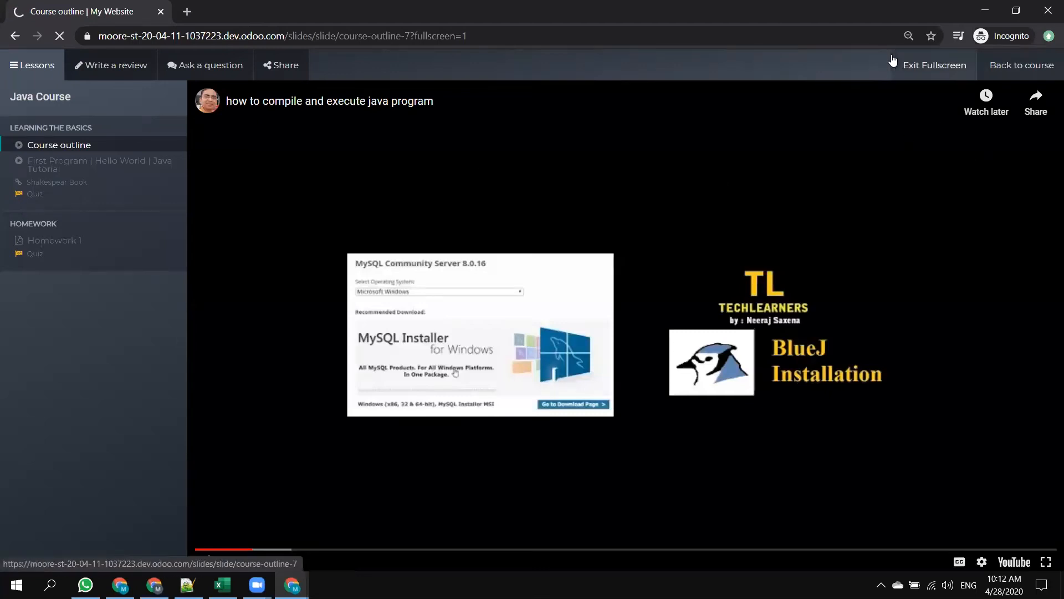
{"action": "left_click", "coordinate": [937, 65]}
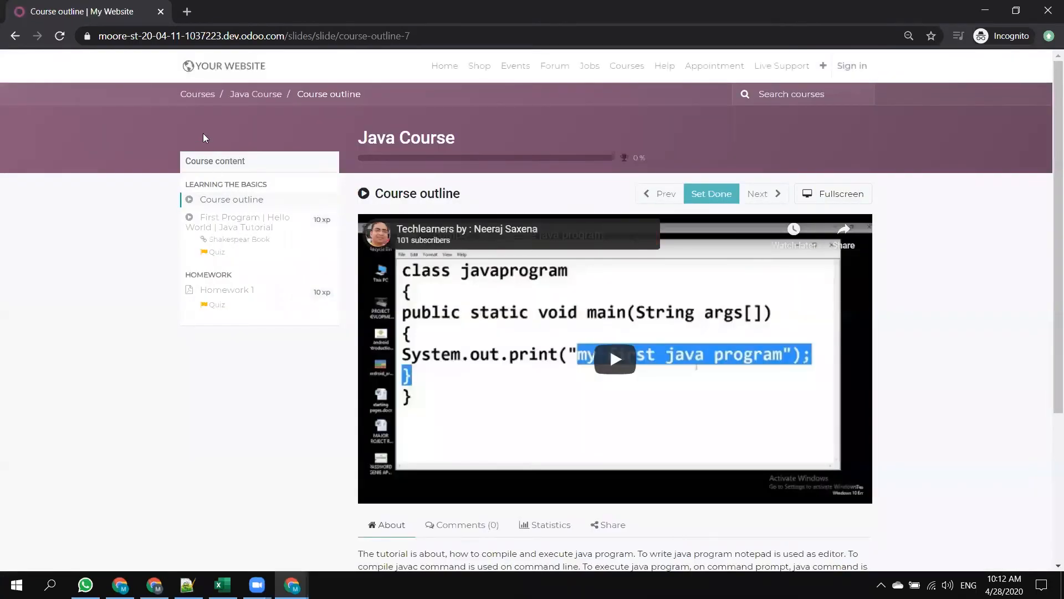
{"action": "left_click", "coordinate": [256, 94]}
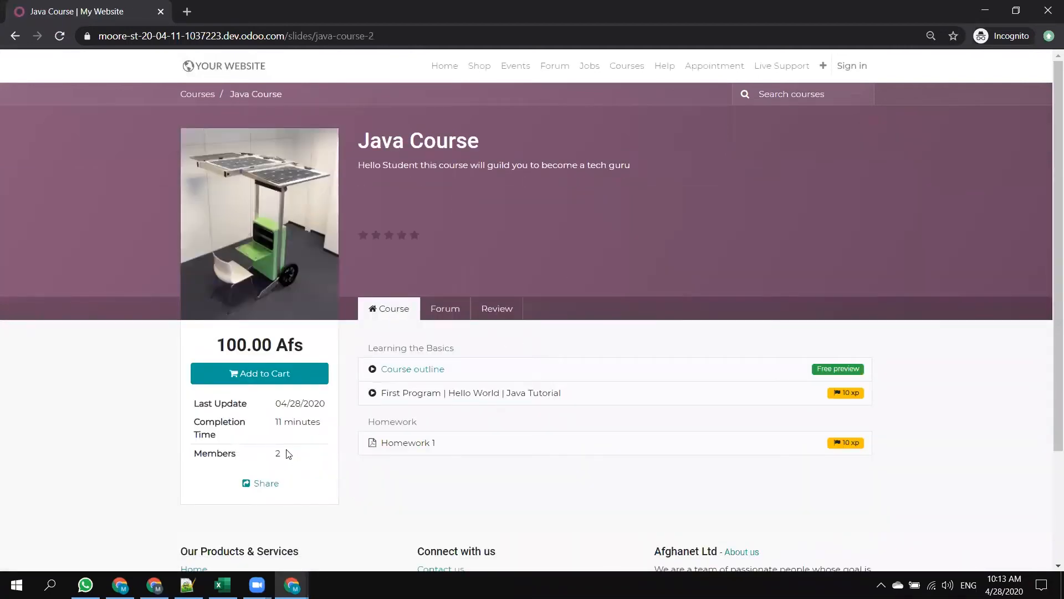
Compare the completion time on the public course page with the length of the YouTube source video, and check the listed Homework 1.
{"action": "left_click_drag", "start_coordinate": [280, 421], "coordinate": [320, 422]}
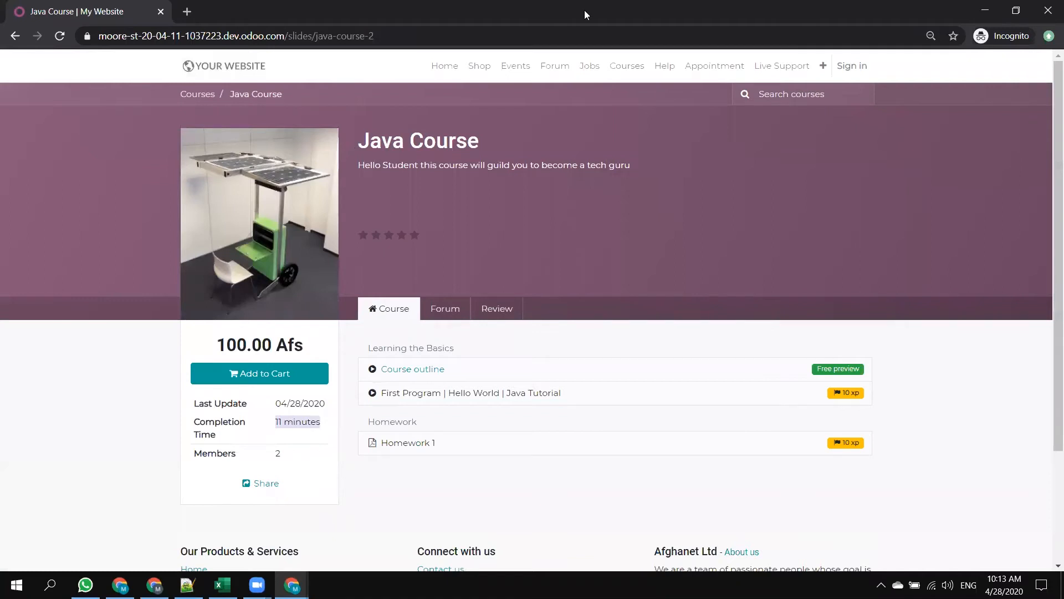
{"action": "key", "text": "alt+Tab"}
{"action": "left_click", "coordinate": [533, 8]}
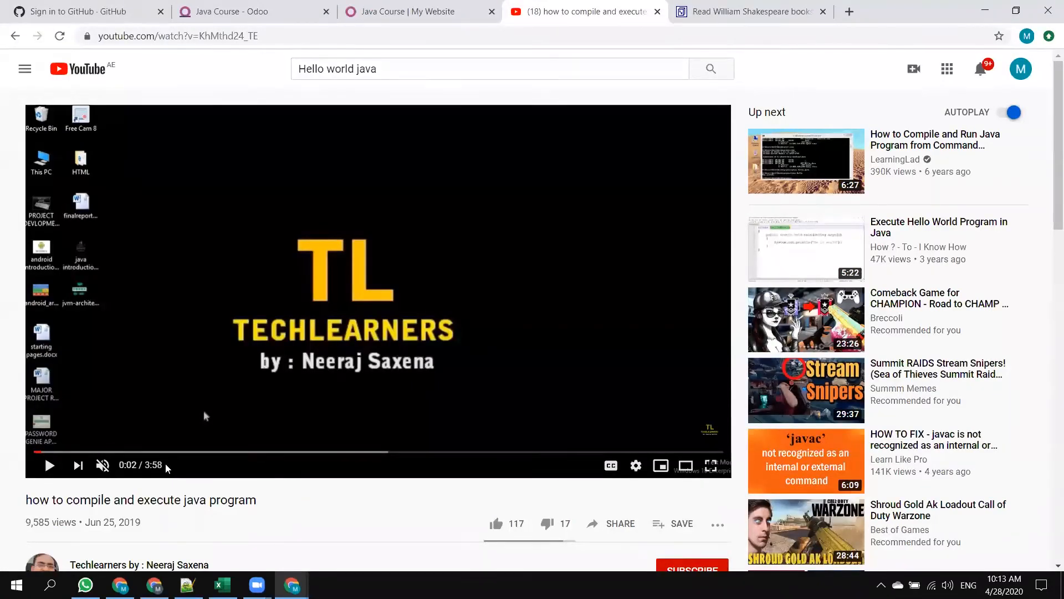
{"action": "key", "text": "alt+Tab"}
{"action": "left_click", "coordinate": [576, 402]}
{"action": "left_click_drag", "start_coordinate": [451, 446], "coordinate": [392, 445]}
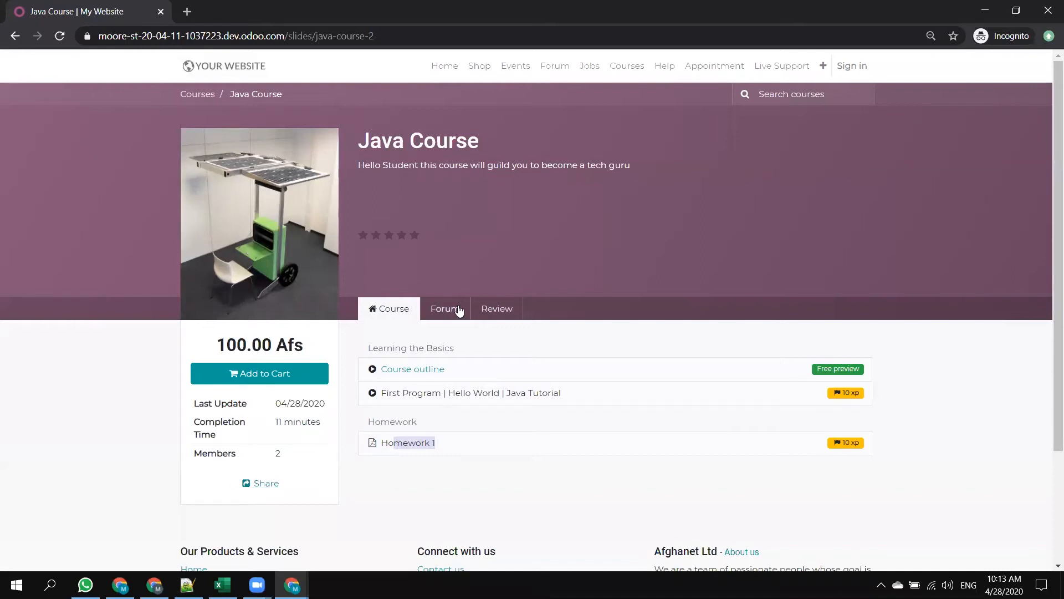
Add the Java Course to the cart as a visitor, process the checkout and go from the address form to the login page.
{"action": "left_click", "coordinate": [284, 375]}
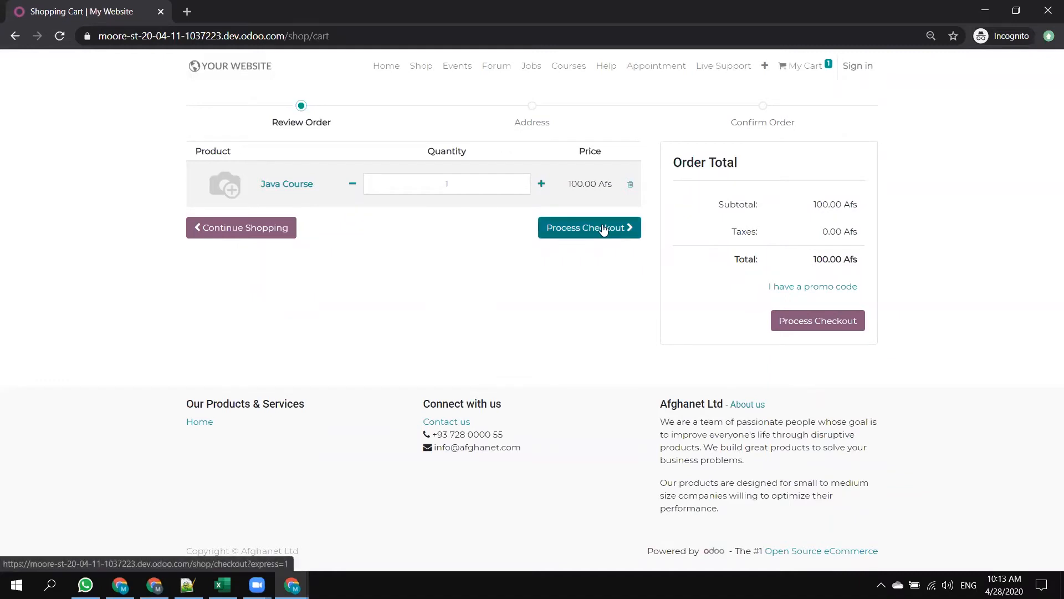
{"action": "left_click", "coordinate": [604, 229]}
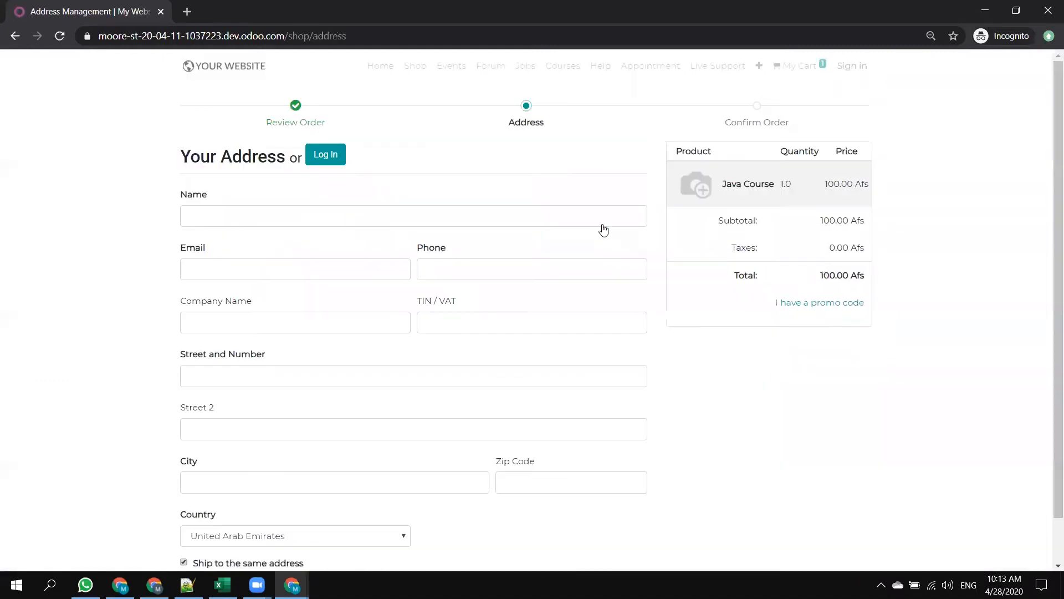
{"action": "left_click", "coordinate": [296, 211]}
{"action": "scroll", "coordinate": [434, 395], "scroll_direction": "down", "scroll_amount": 1}
{"action": "scroll", "coordinate": [365, 316], "scroll_direction": "up", "scroll_amount": 1}
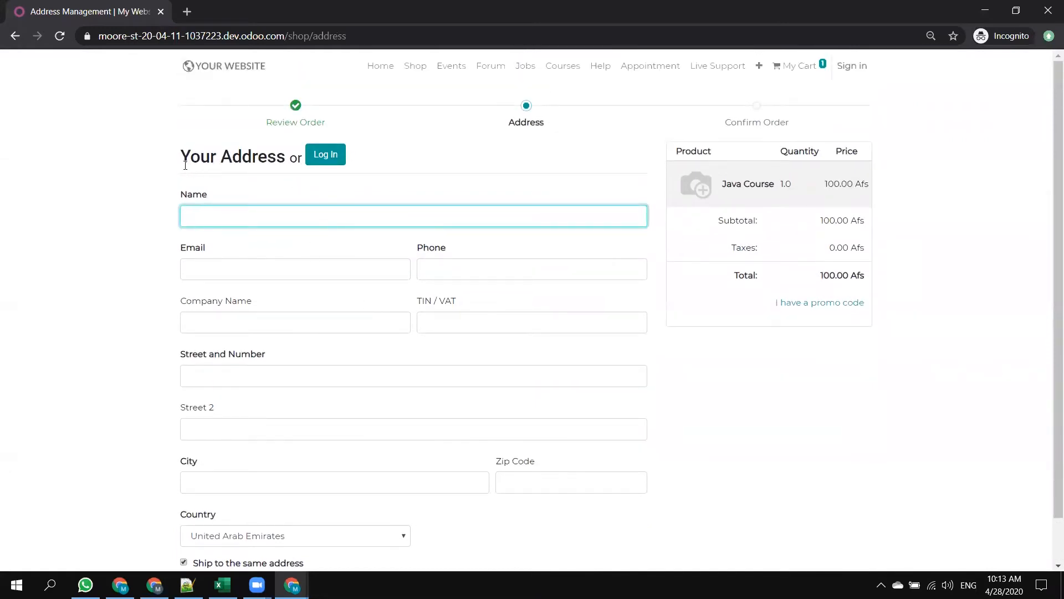
{"action": "left_click_drag", "start_coordinate": [180, 158], "coordinate": [276, 159]}
{"action": "left_click", "coordinate": [328, 155]}
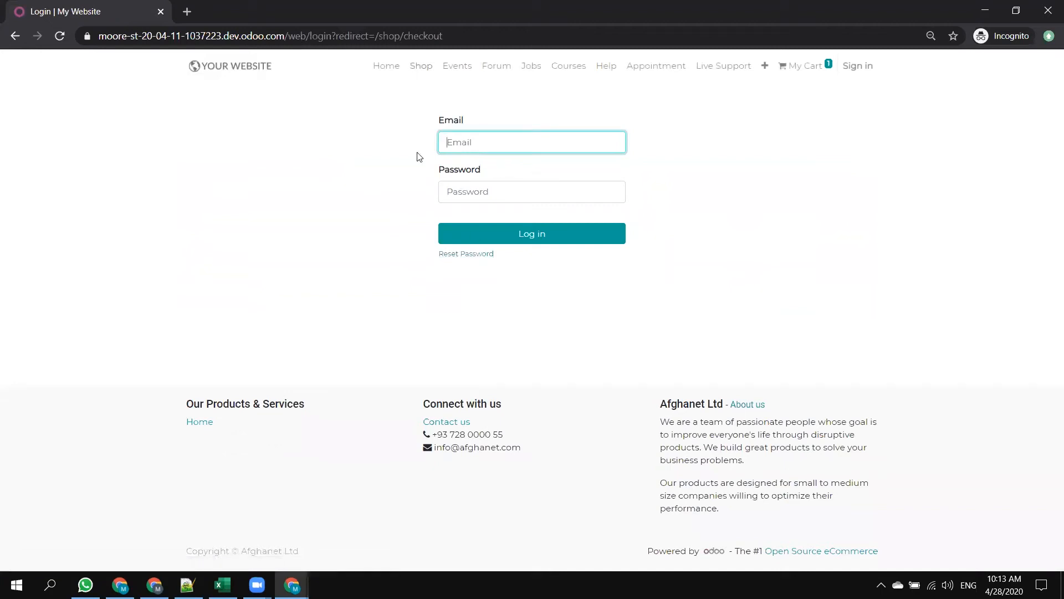
Switch back to the signed-in window and open the settings of the Website app.
{"action": "key", "text": "alt+Tab"}
{"action": "key", "text": "alt+Tab"}
{"action": "key", "text": "alt+Tab"}
{"action": "left_click", "coordinate": [450, 14]}
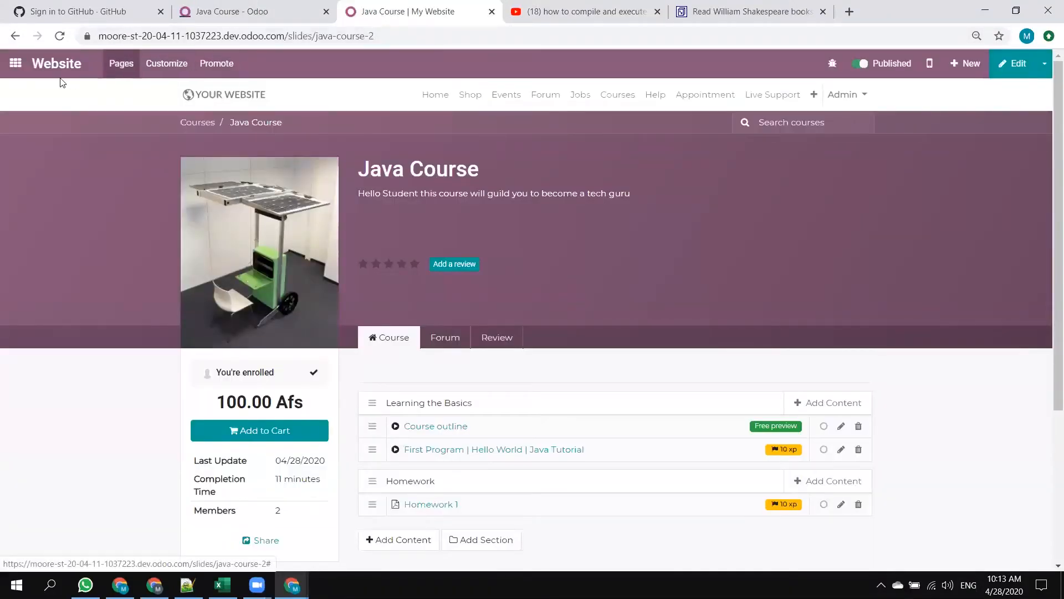
{"action": "left_click", "coordinate": [15, 62]}
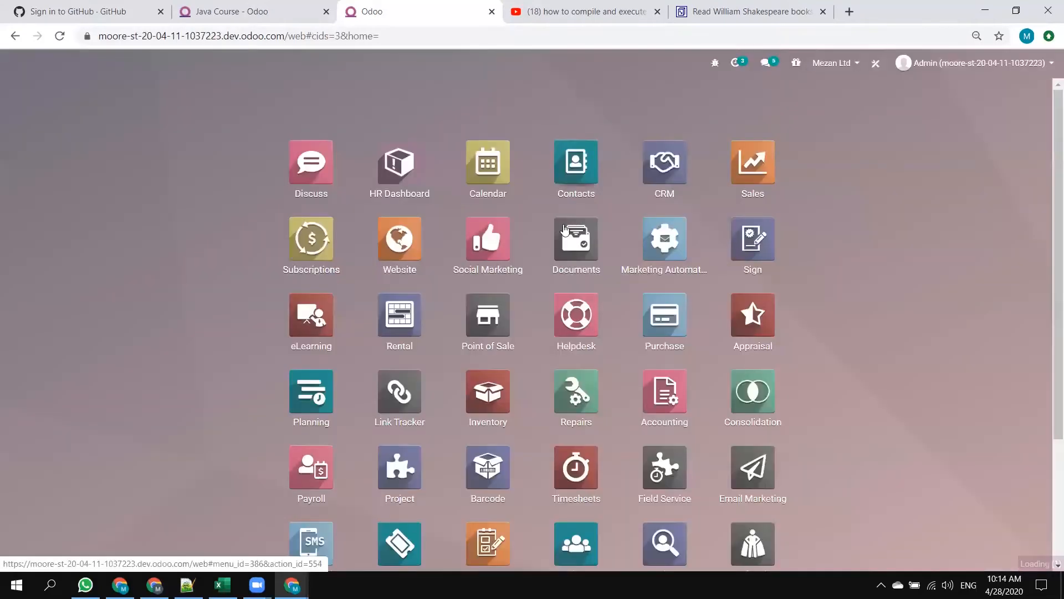
{"action": "scroll", "coordinate": [518, 318], "scroll_direction": "down", "scroll_amount": 2}
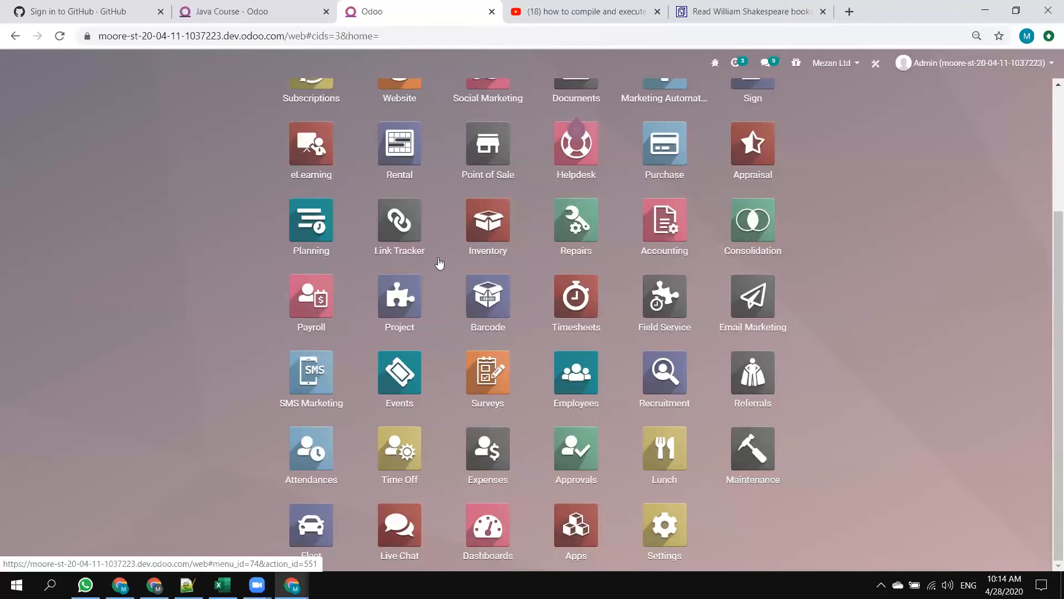
{"action": "scroll", "coordinate": [391, 246], "scroll_direction": "up", "scroll_amount": 4}
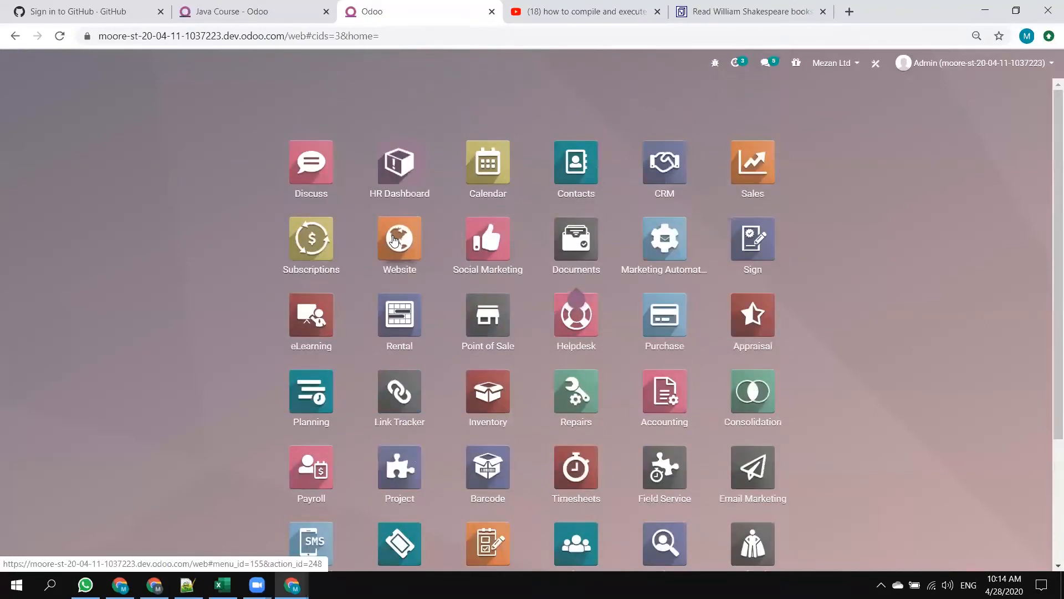
{"action": "left_click", "coordinate": [391, 238]}
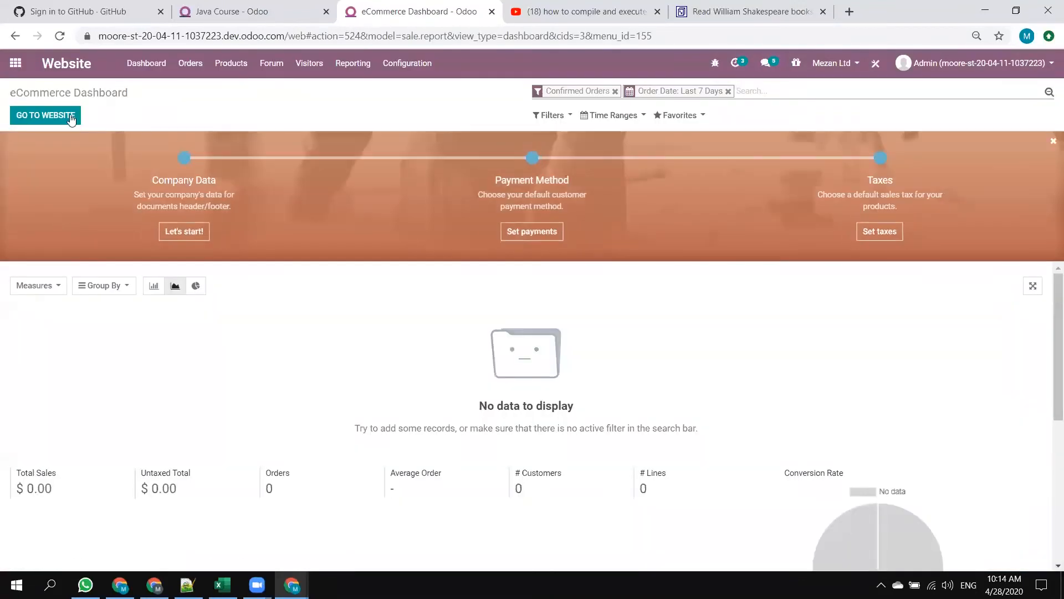
{"action": "left_click", "coordinate": [416, 65]}
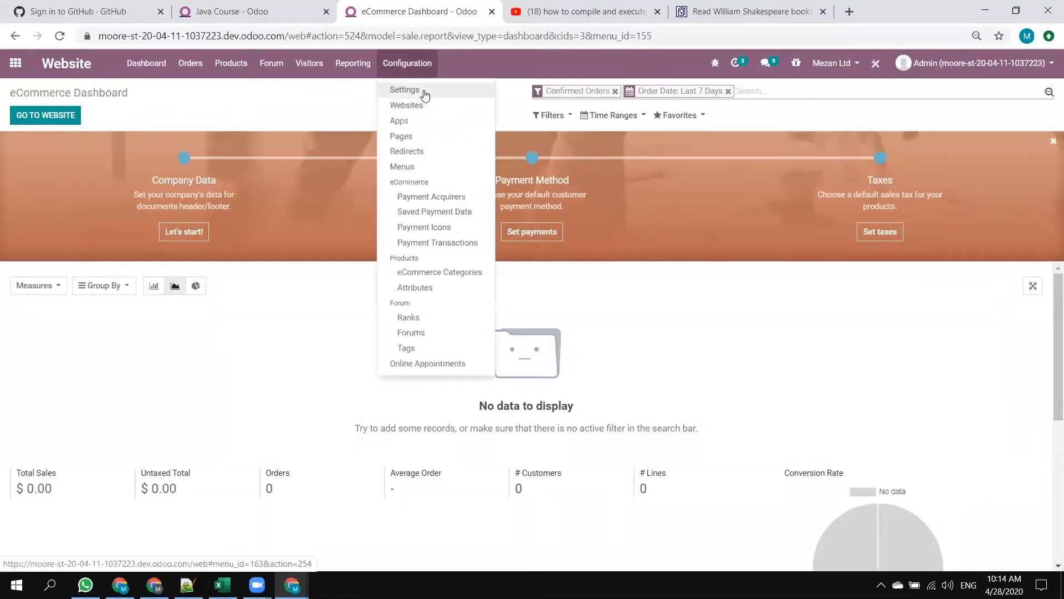
{"action": "left_click", "coordinate": [425, 93]}
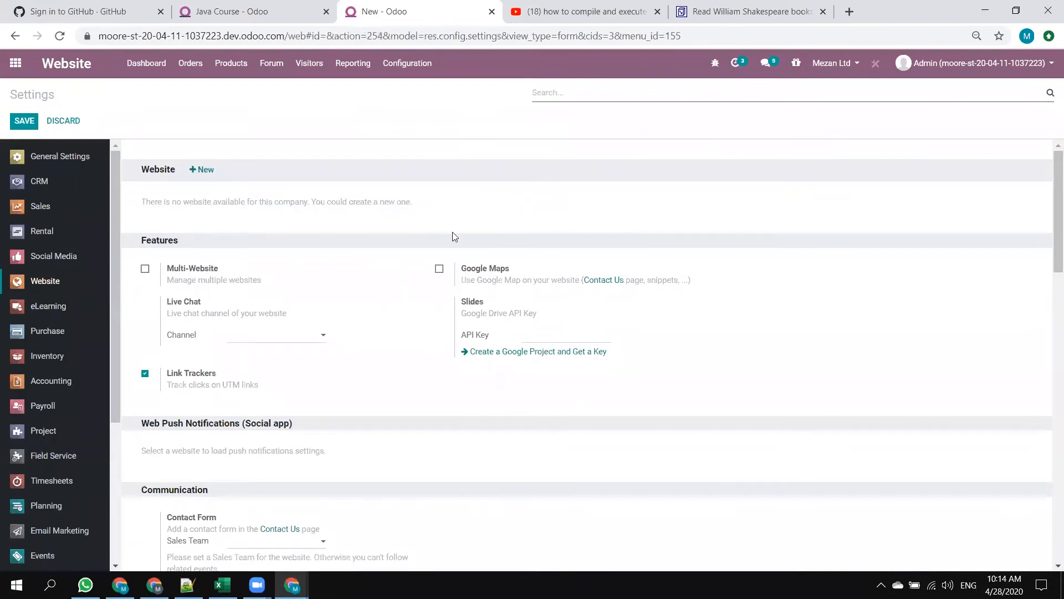
Examine the Website settings, from features and communication through products, pricing, shipping and invoicing to orders follow-up.
{"action": "scroll", "coordinate": [460, 231], "scroll_direction": "down", "scroll_amount": 3}
{"action": "scroll", "coordinate": [463, 231], "scroll_direction": "down", "scroll_amount": 3}
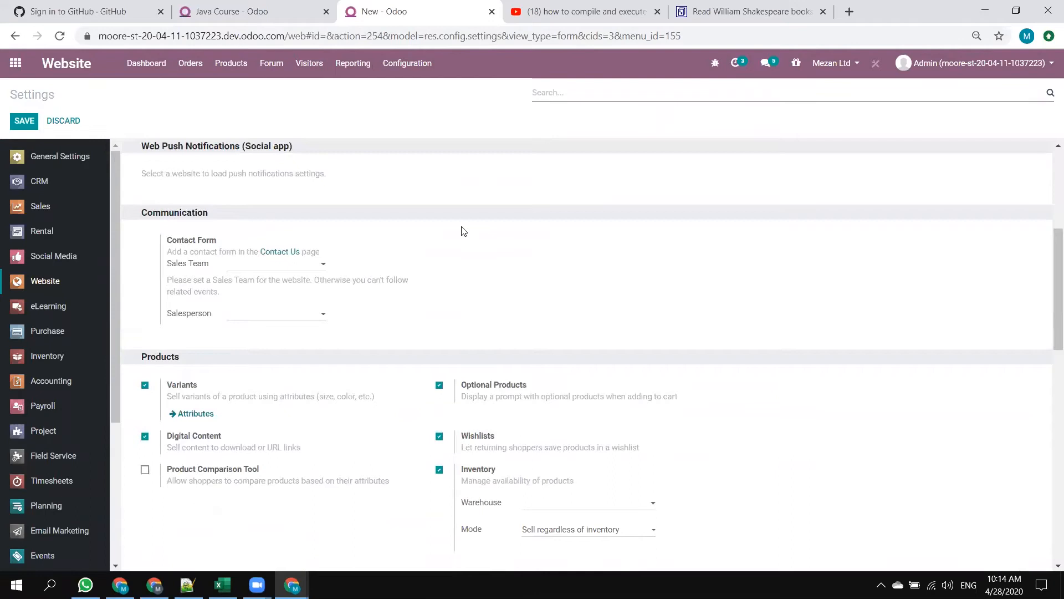
{"action": "scroll", "coordinate": [465, 229], "scroll_direction": "down", "scroll_amount": 2}
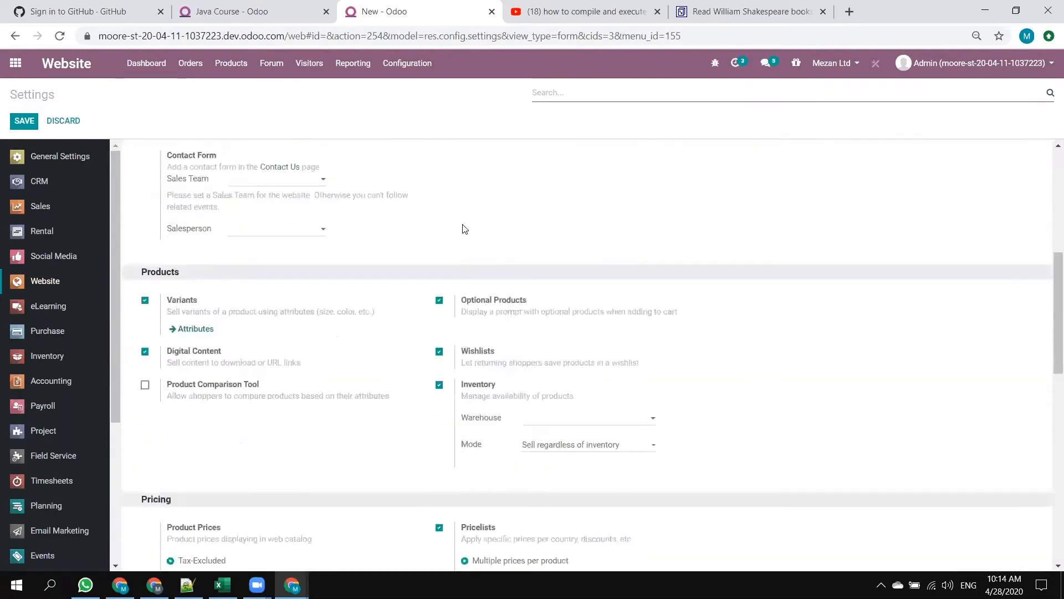
{"action": "scroll", "coordinate": [464, 230], "scroll_direction": "down", "scroll_amount": 2}
{"action": "scroll", "coordinate": [463, 228], "scroll_direction": "down", "scroll_amount": 8}
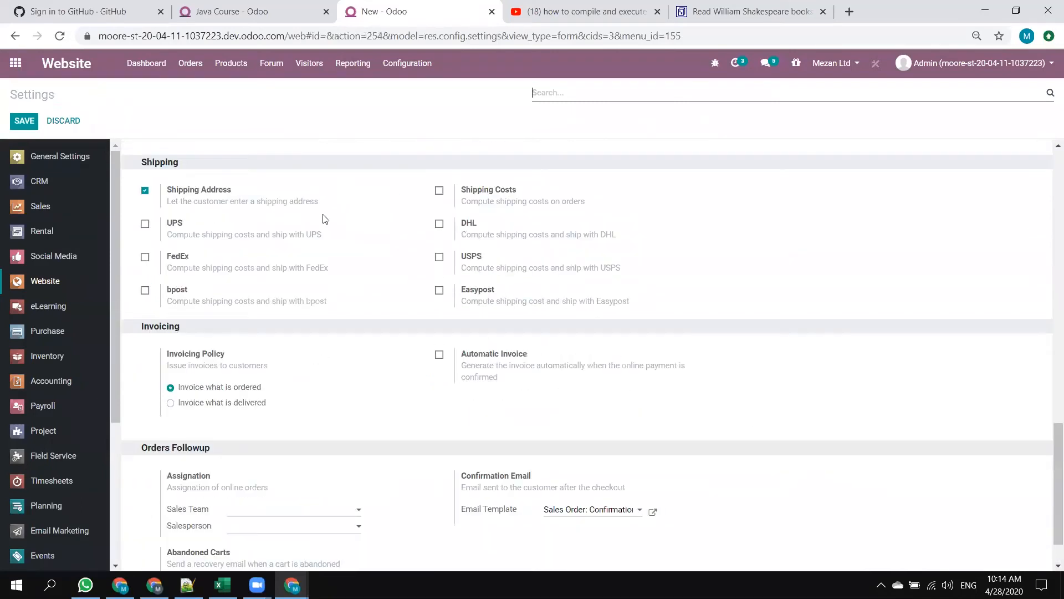
{"action": "scroll", "coordinate": [413, 402], "scroll_direction": "down", "scroll_amount": 1}
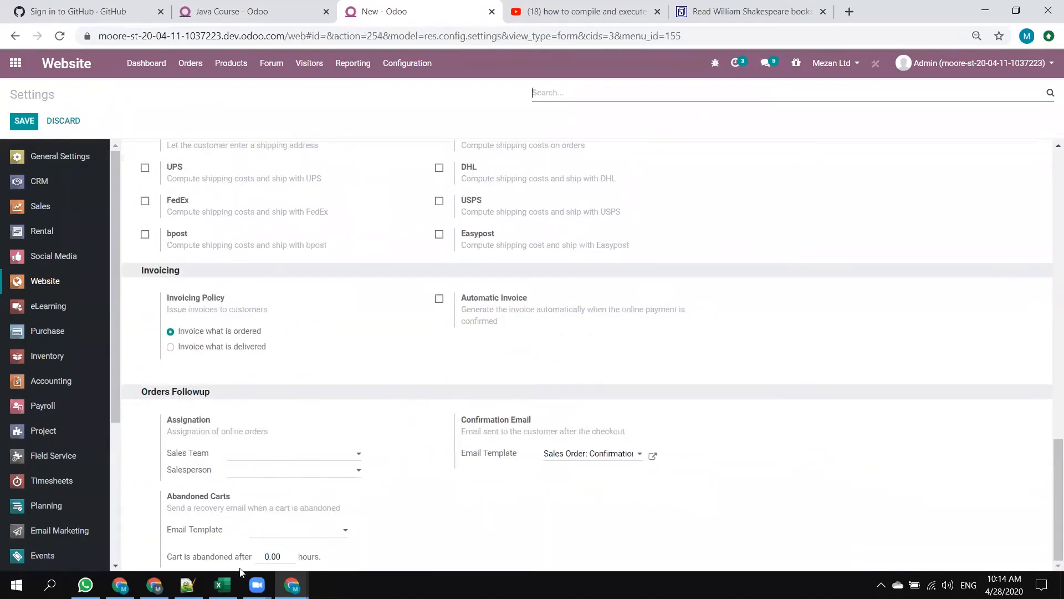
{"action": "scroll", "coordinate": [476, 432], "scroll_direction": "up", "scroll_amount": 7}
{"action": "scroll", "coordinate": [474, 422], "scroll_direction": "up", "scroll_amount": 1}
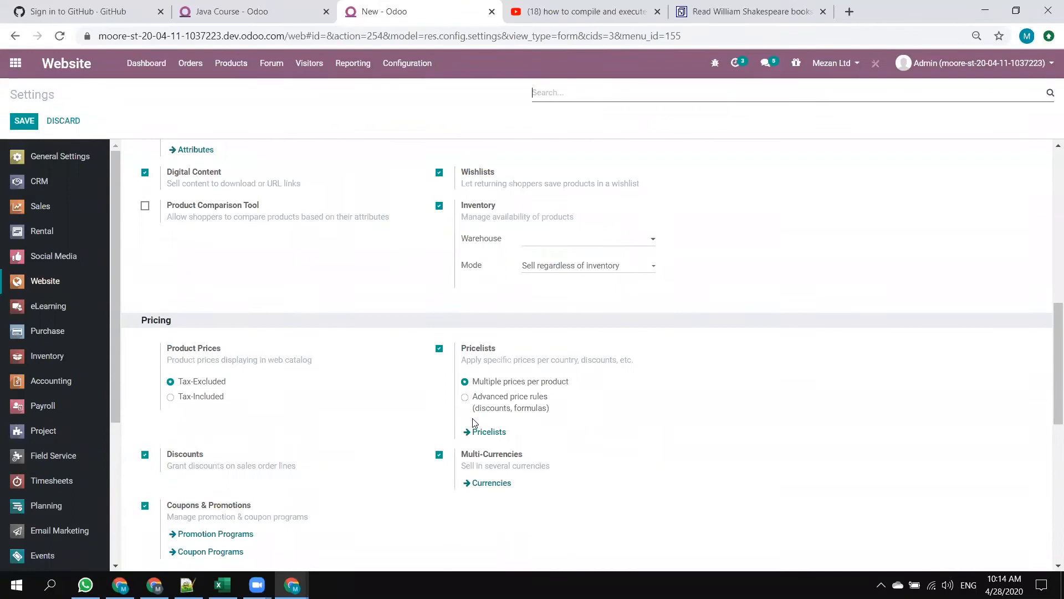
{"action": "scroll", "coordinate": [469, 403], "scroll_direction": "up", "scroll_amount": 6}
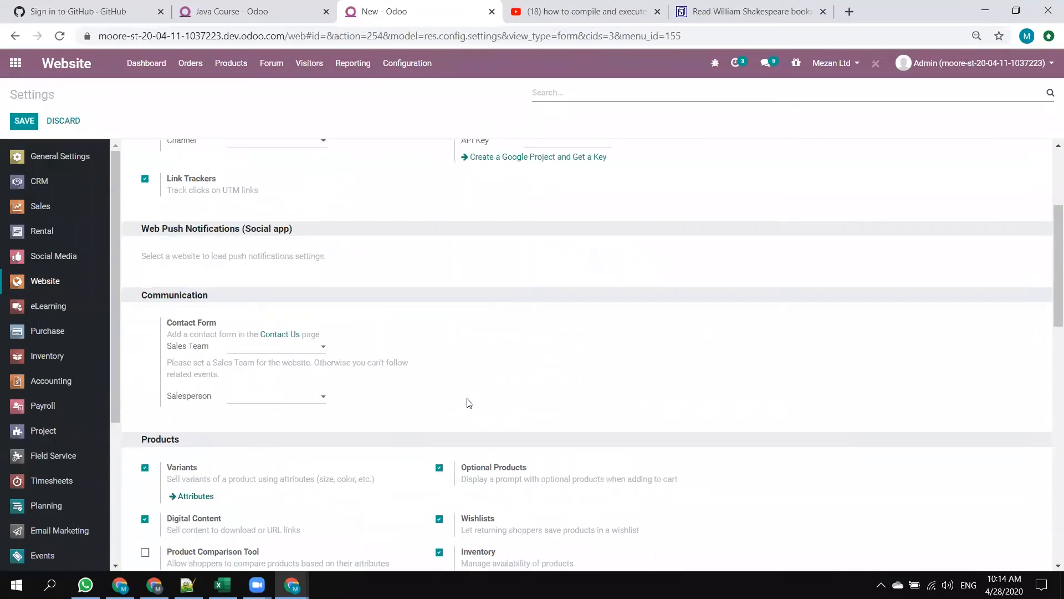
{"action": "scroll", "coordinate": [469, 404], "scroll_direction": "up", "scroll_amount": 2}
{"action": "scroll", "coordinate": [469, 403], "scroll_direction": "down", "scroll_amount": 2}
{"action": "scroll", "coordinate": [470, 403], "scroll_direction": "up", "scroll_amount": 4}
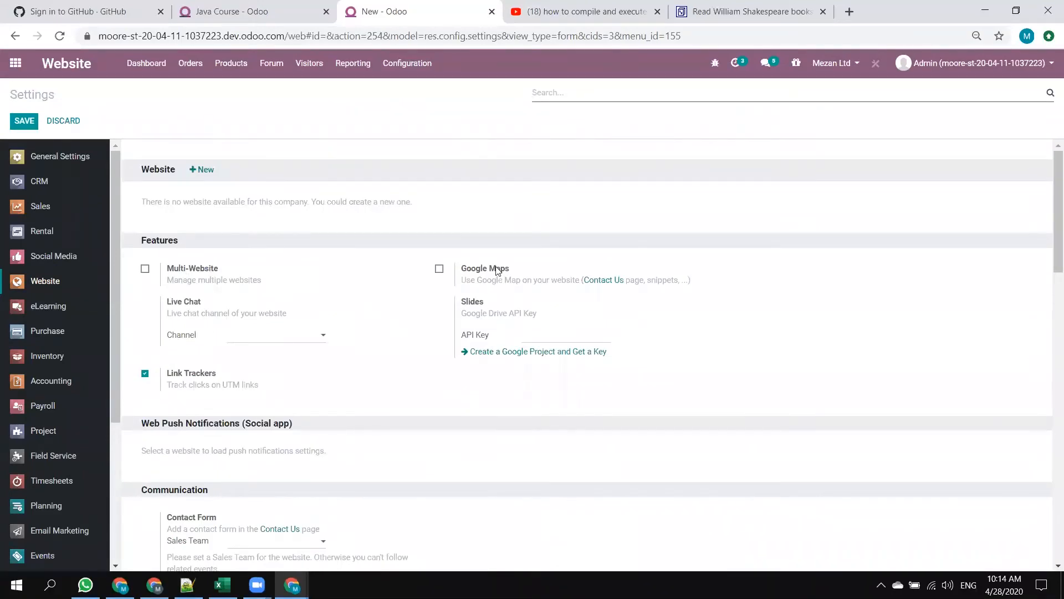
{"action": "left_click", "coordinate": [306, 63]}
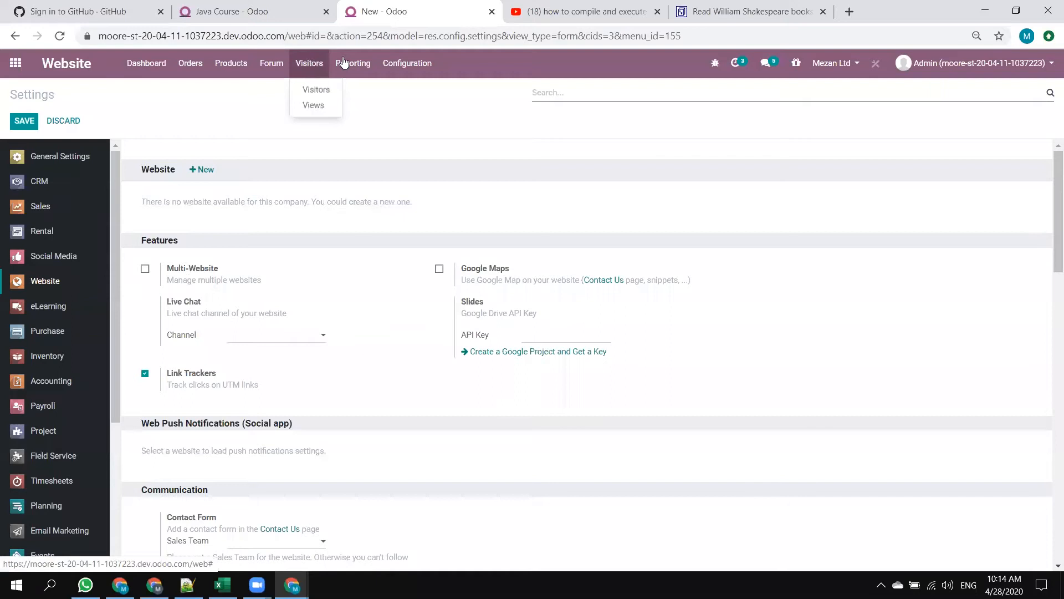
{"action": "mouse_move", "coordinate": [416, 63]}
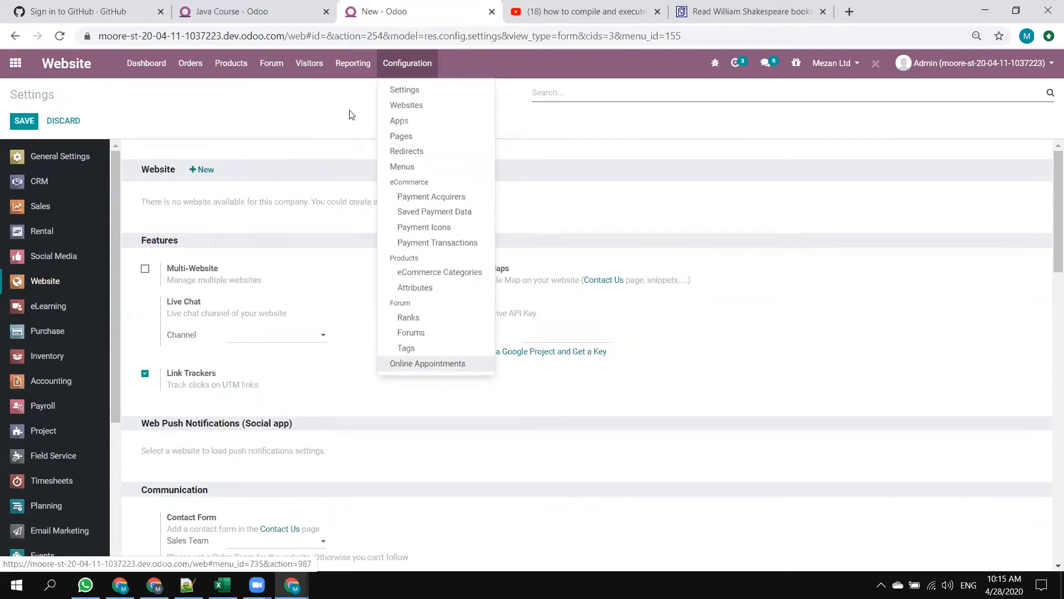
{"action": "mouse_move", "coordinate": [314, 65]}
{"action": "mouse_move", "coordinate": [219, 57]}
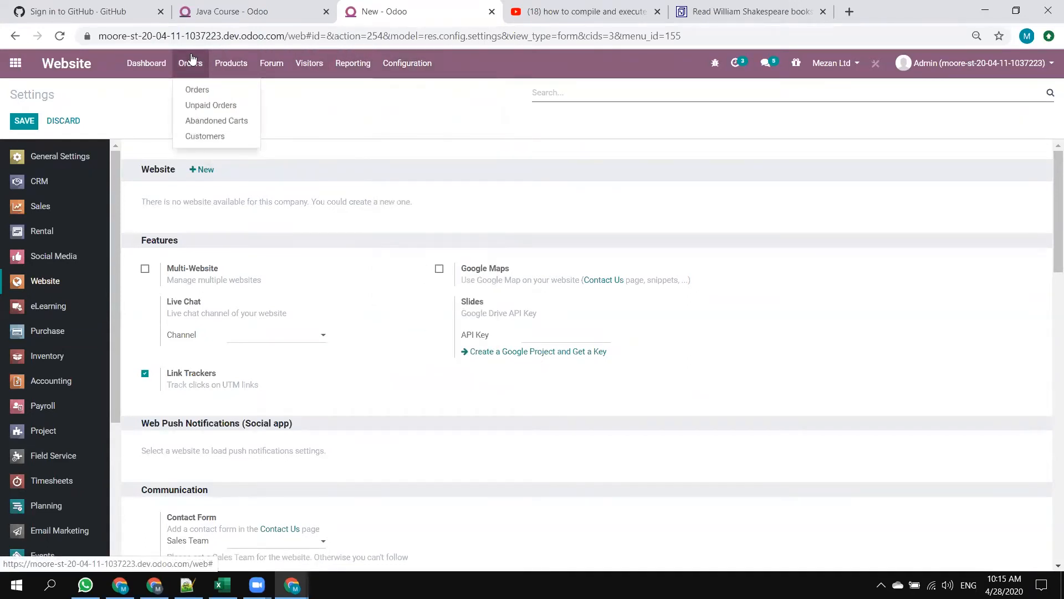
{"action": "mouse_move", "coordinate": [160, 71]}
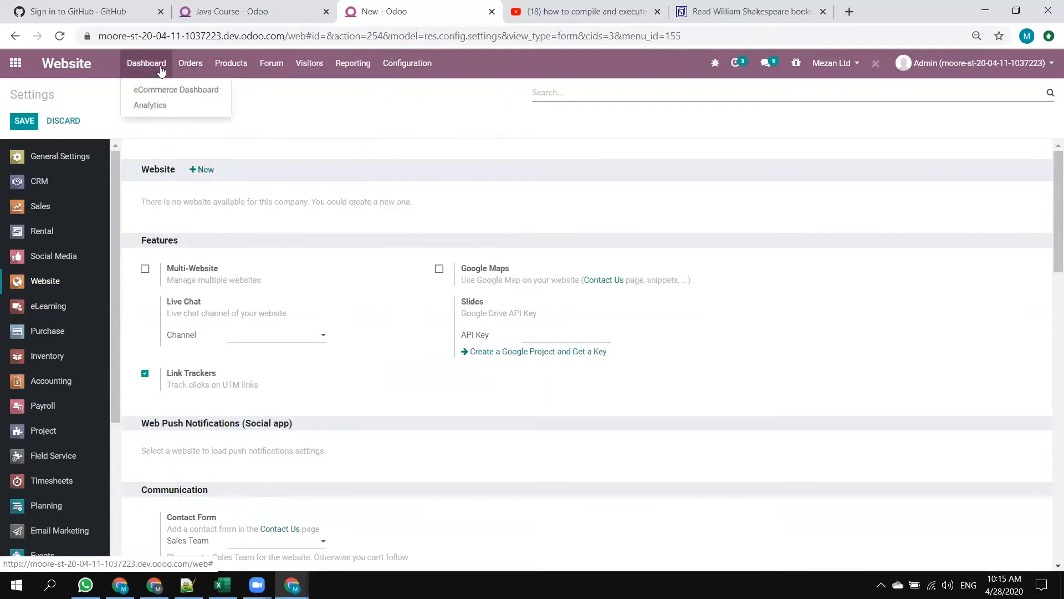
Return to the Java Course record and open its First Program | Hello World | Java Tutorial content for editing.
{"action": "mouse_move", "coordinate": [353, 64]}
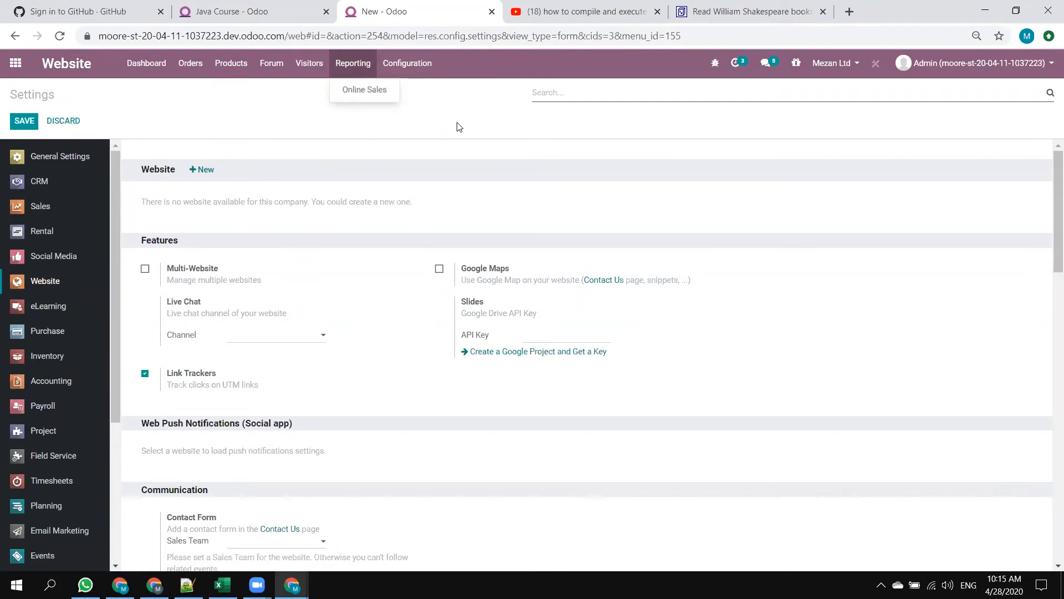
{"action": "left_click", "coordinate": [286, 6]}
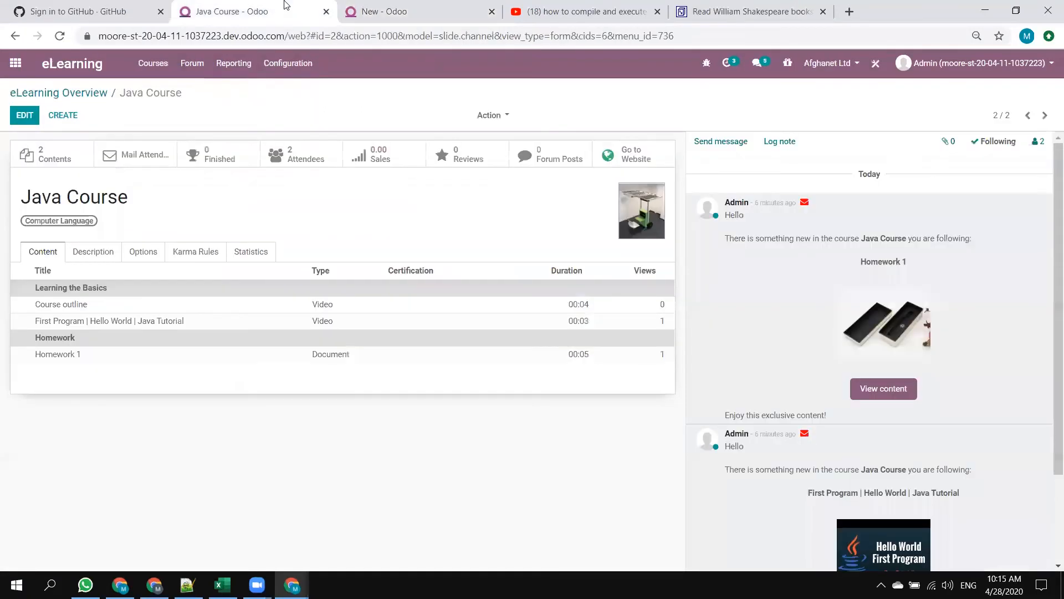
{"action": "left_click", "coordinate": [25, 116]}
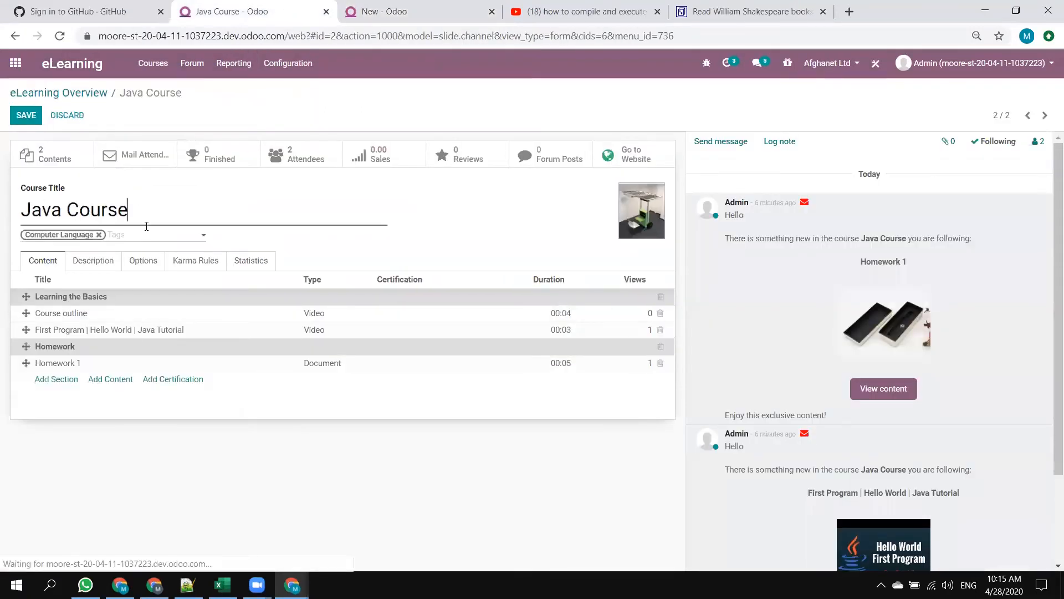
{"action": "left_click", "coordinate": [176, 331]}
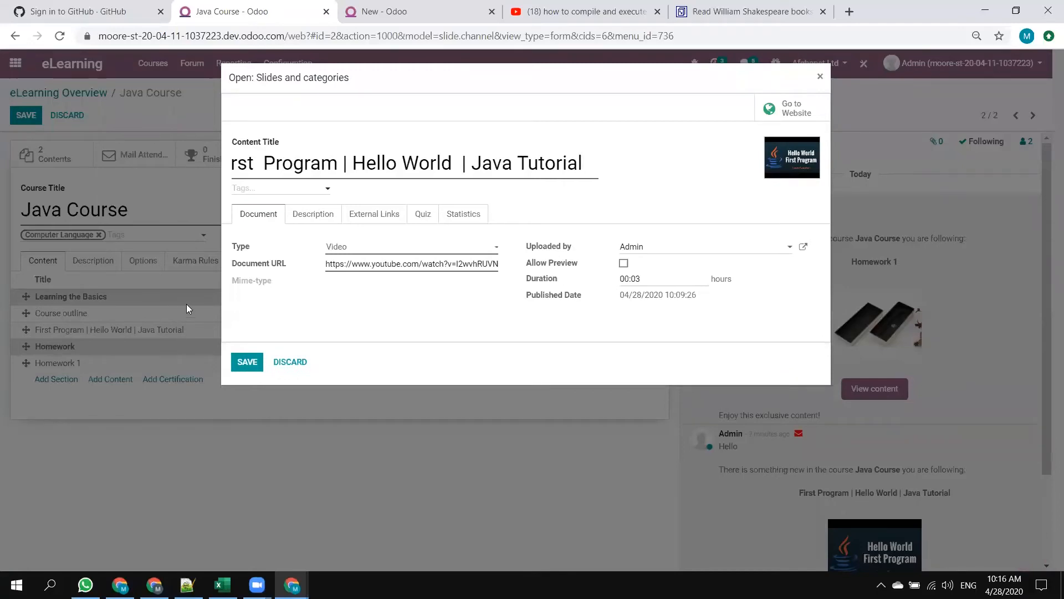
Try Document as the content's type and settle on Presentation.
{"action": "left_click", "coordinate": [382, 246]}
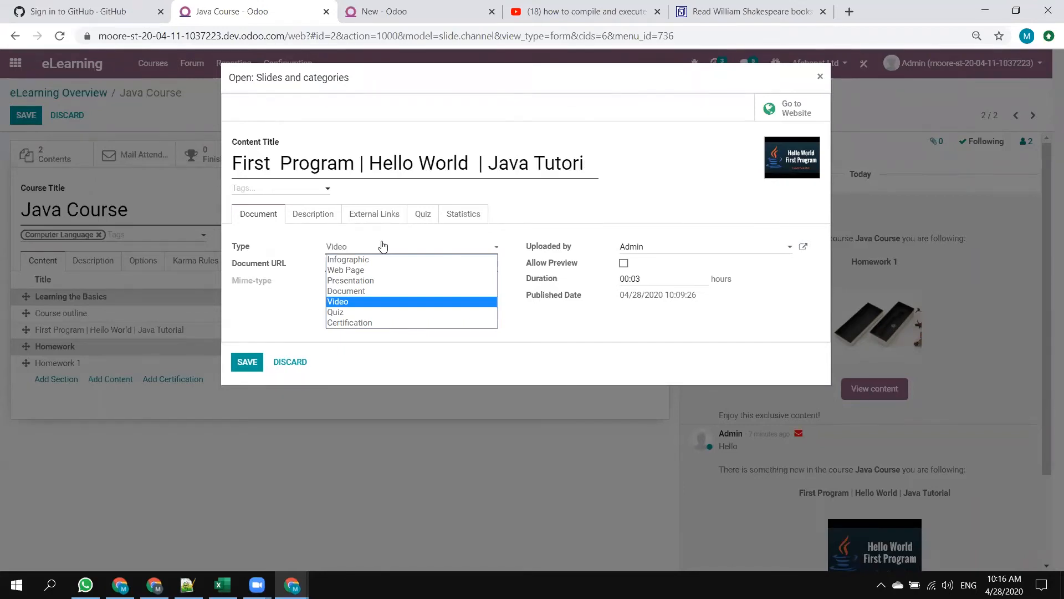
{"action": "left_click", "coordinate": [356, 291]}
{"action": "left_click", "coordinate": [357, 251]}
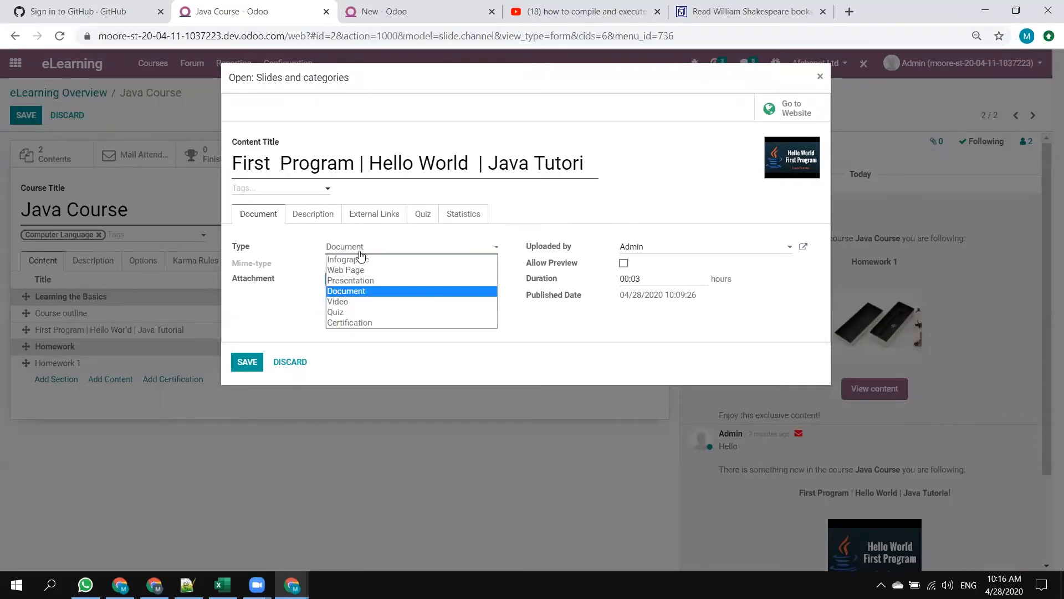
{"action": "left_click", "coordinate": [359, 280]}
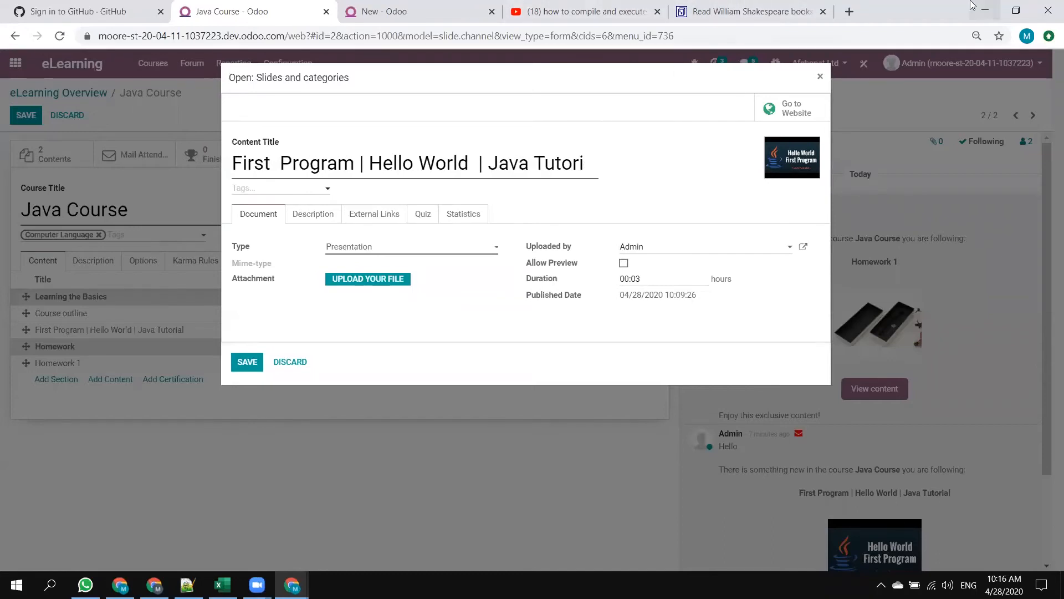
{"action": "left_click", "coordinate": [16, 585]}
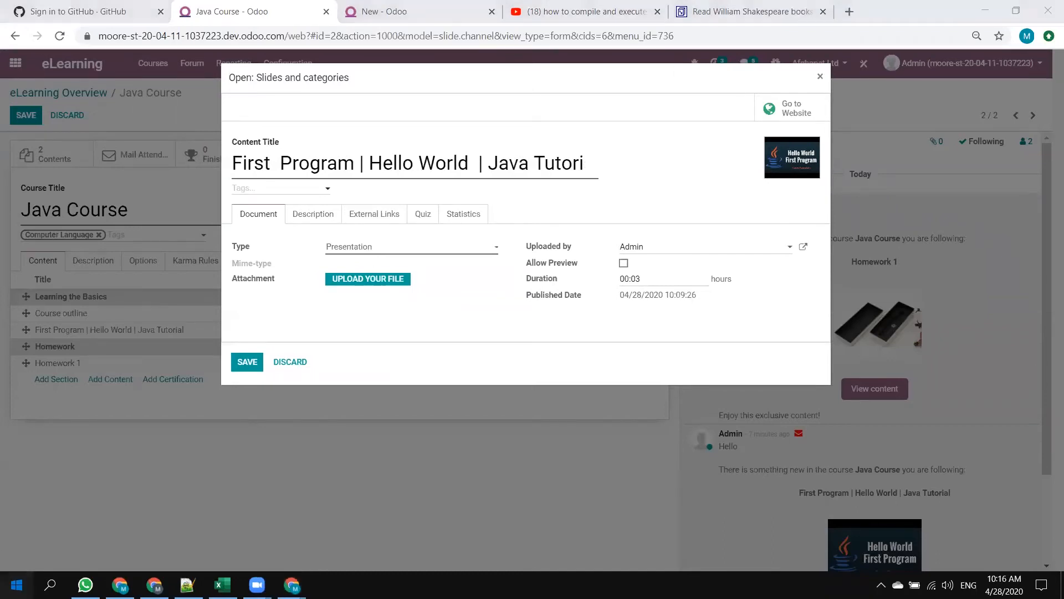
{"action": "type", "text": "vide"}
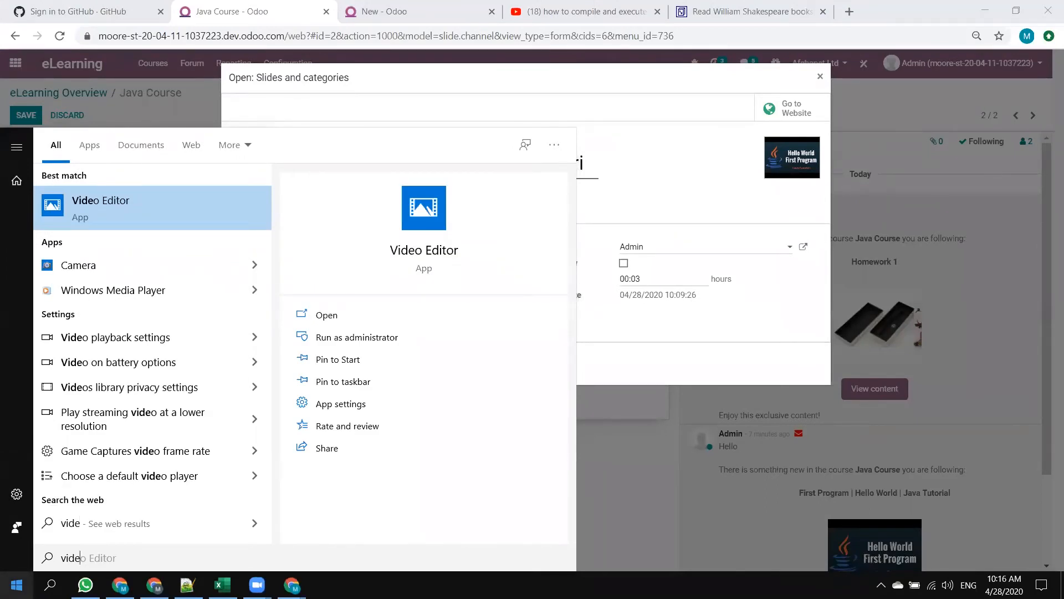
{"action": "key", "text": "BackSpace"}
{"action": "key", "text": "BackSpace"}
{"action": "key", "text": "BackSpace"}
{"action": "key", "text": "BackSpace"}
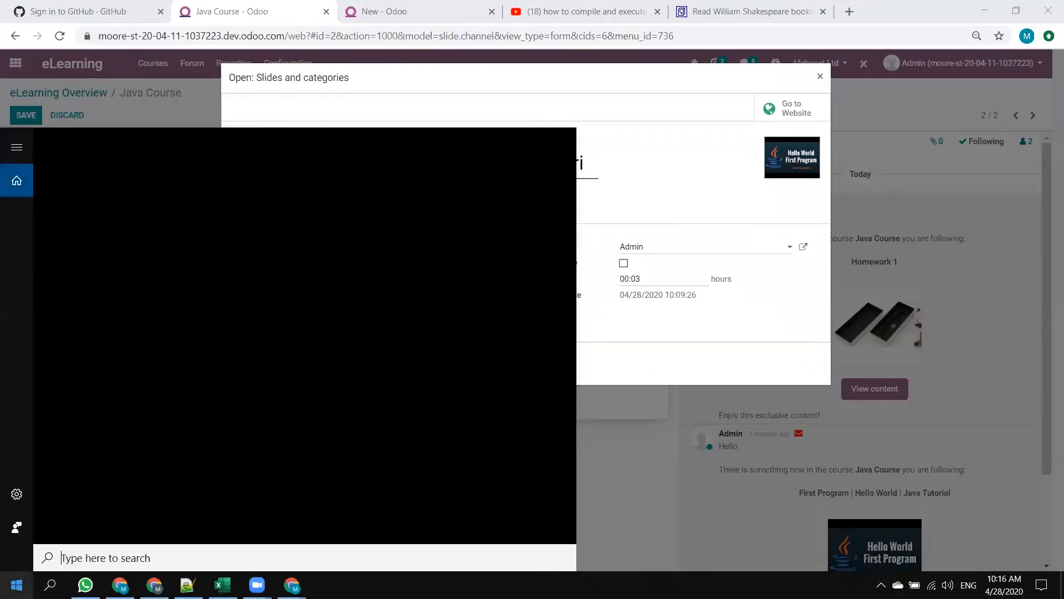
{"action": "key", "text": "super"}
{"action": "key", "text": "super"}
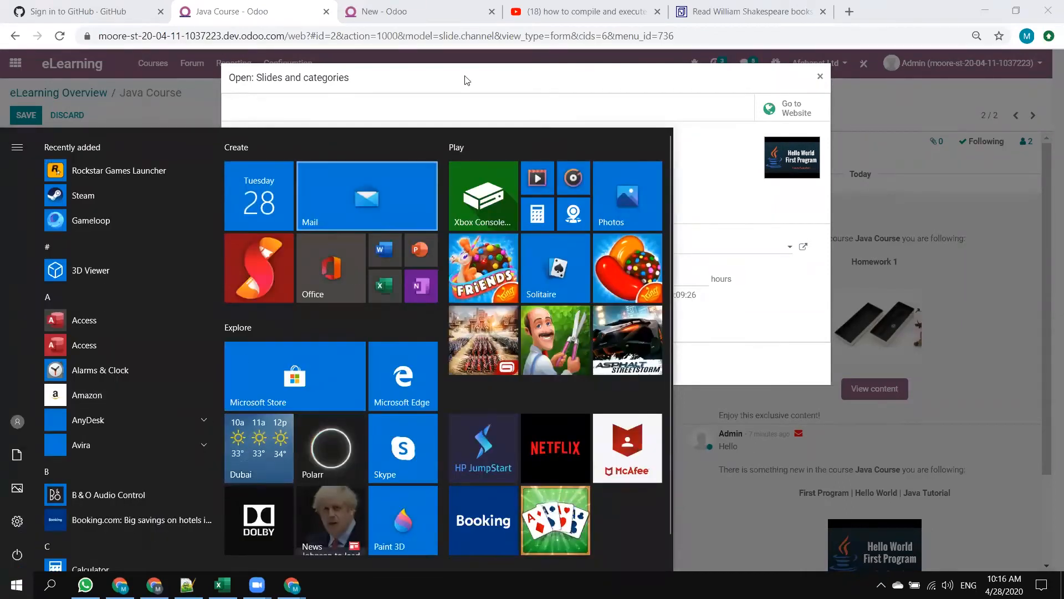
{"action": "left_click", "coordinate": [992, 8]}
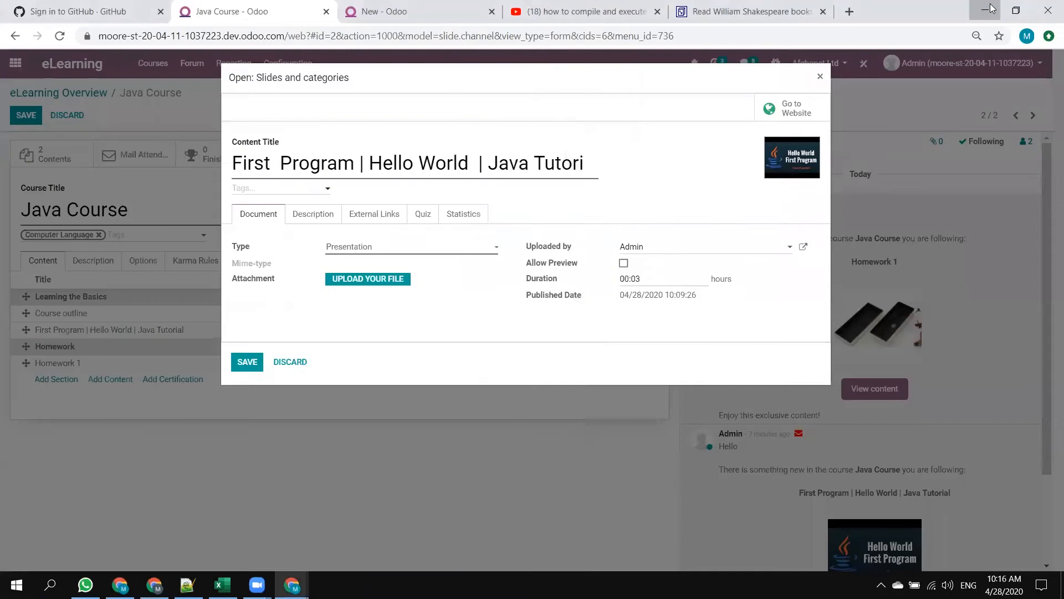
{"action": "left_click", "coordinate": [992, 8]}
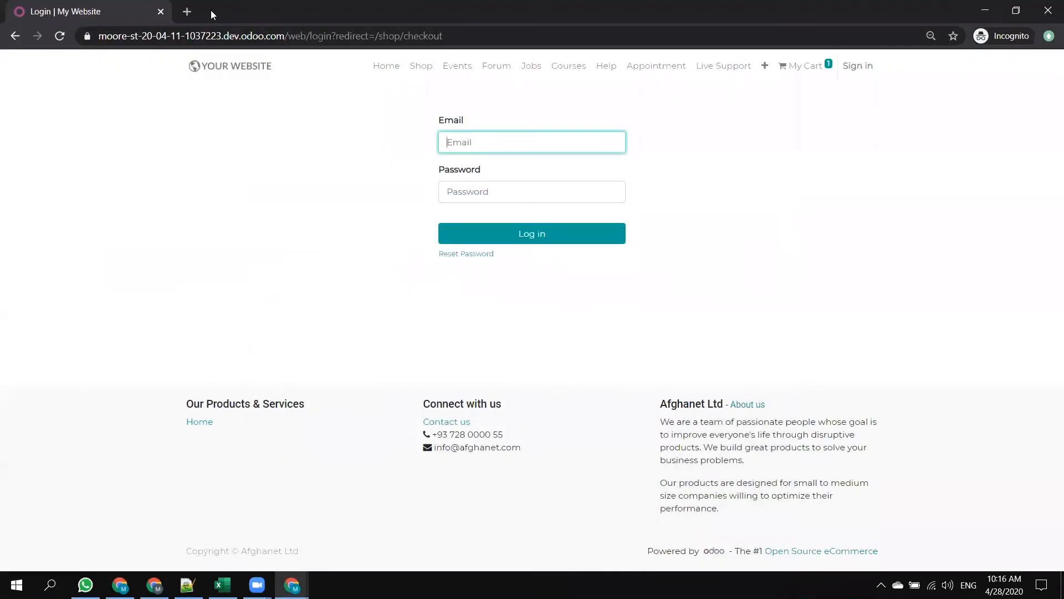
{"action": "left_click", "coordinate": [985, 10]}
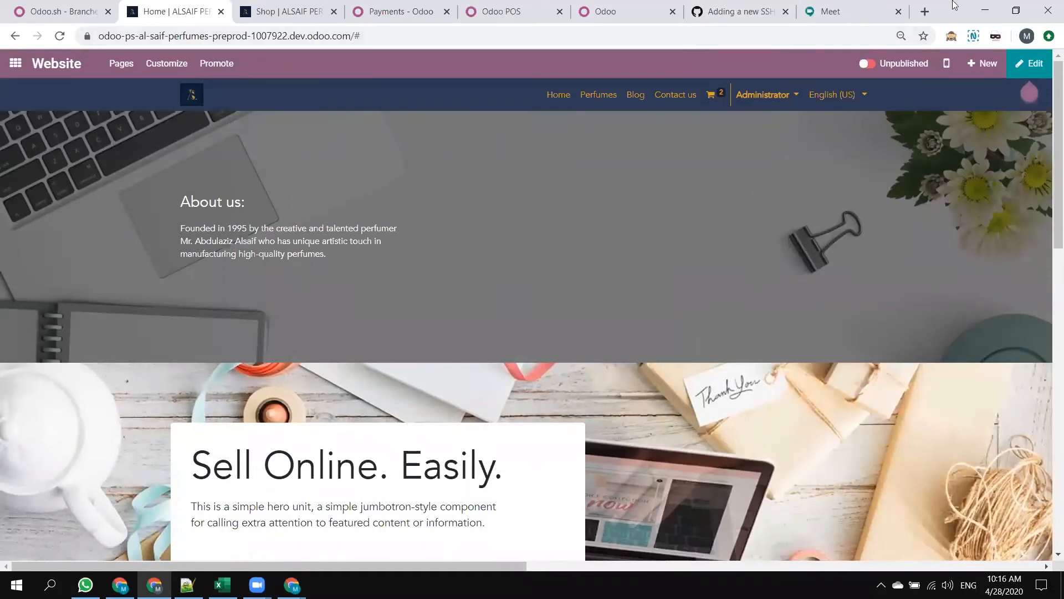
{"action": "left_click", "coordinate": [997, 10]}
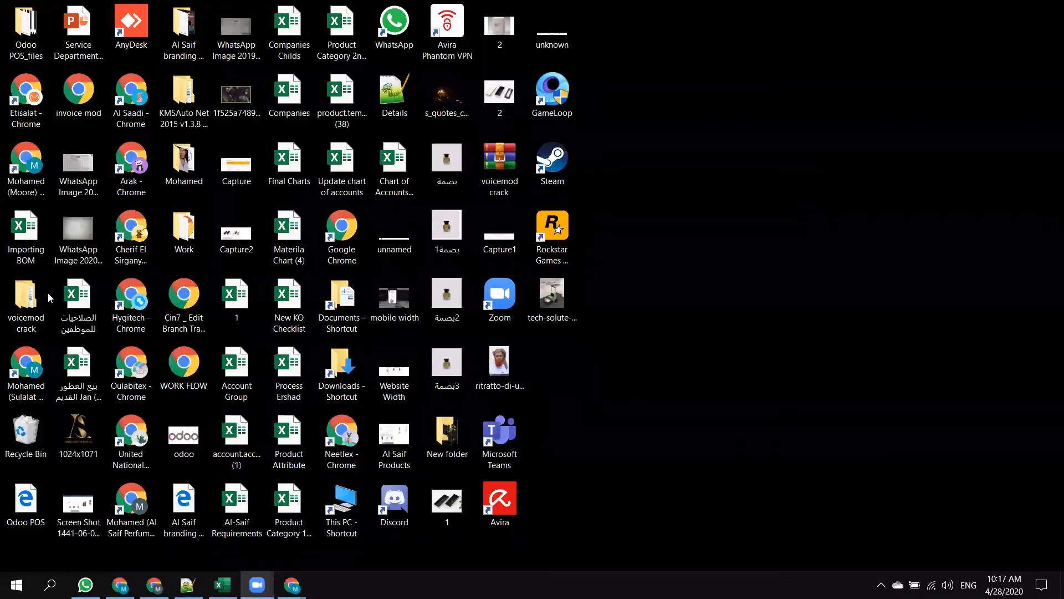
{"action": "mouse_move", "coordinate": [292, 585]}
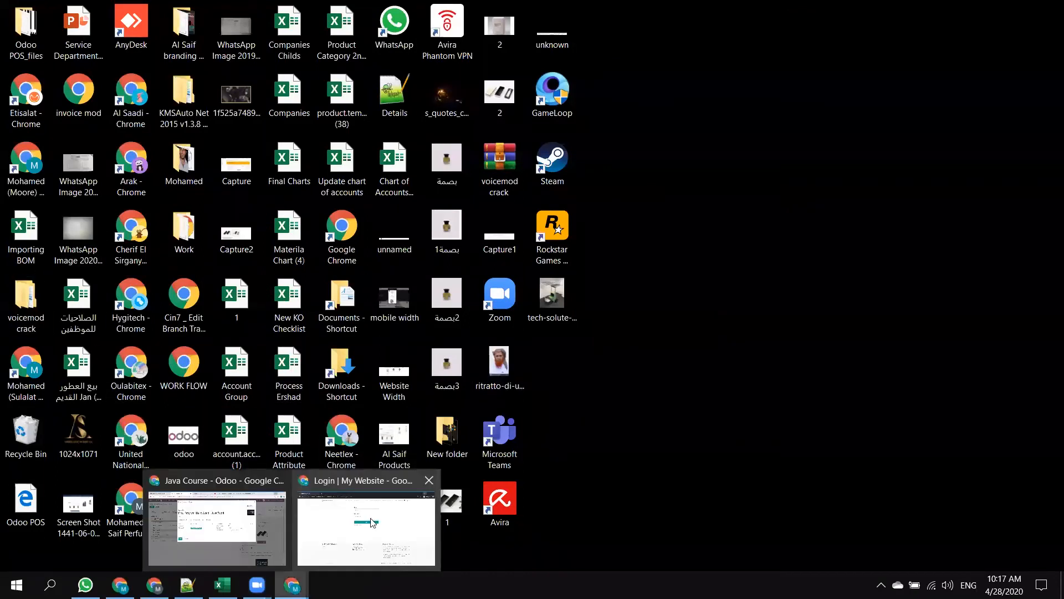
{"action": "left_click", "coordinate": [371, 523]}
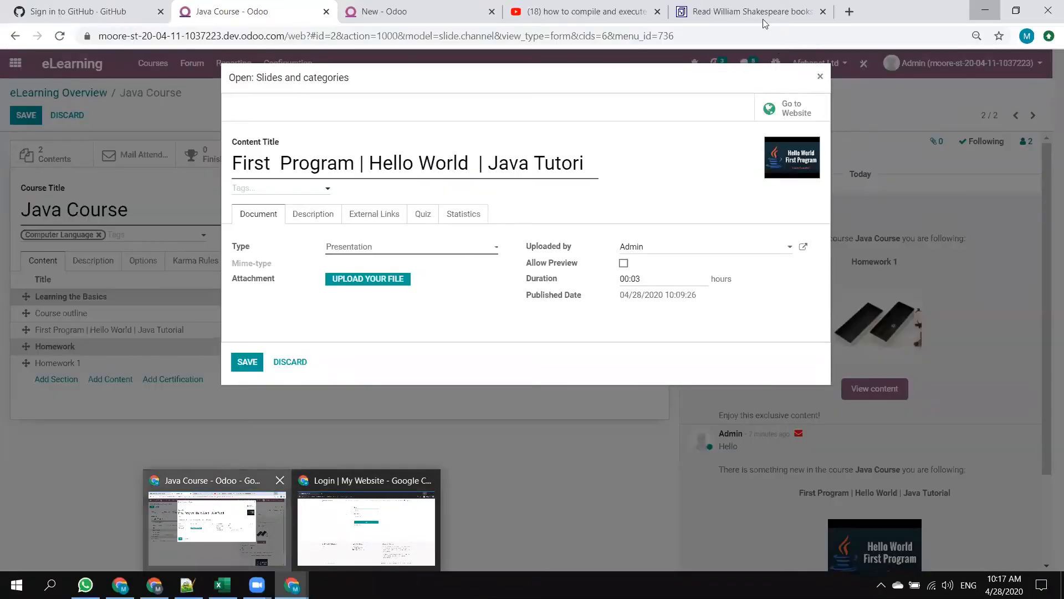
{"action": "left_click", "coordinate": [208, 509]}
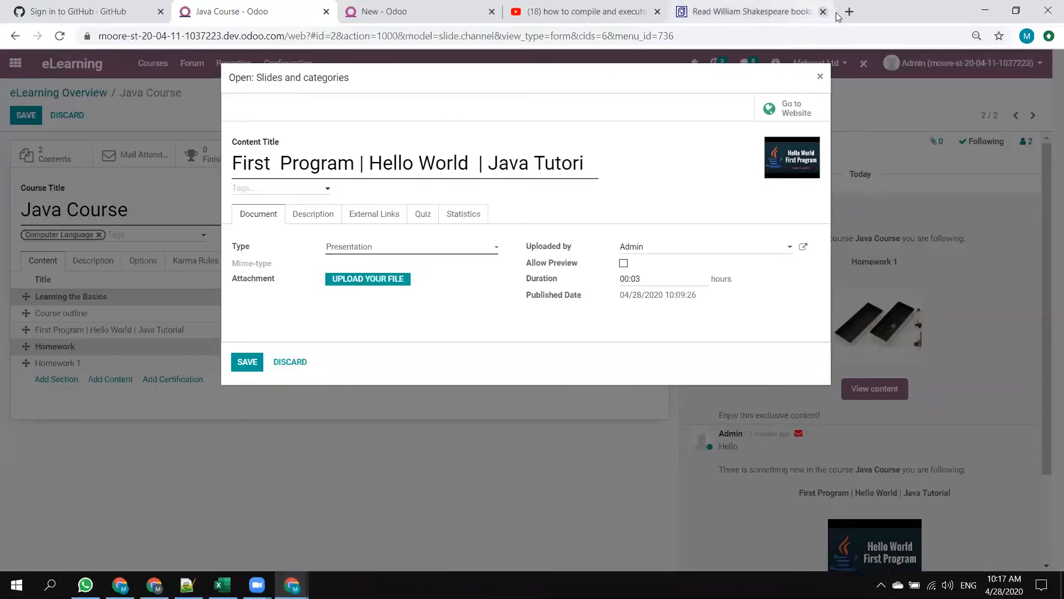
Search the web for "download video" in a new browser tab and open the savefrom.net video downloader.
{"action": "left_click", "coordinate": [845, 15]}
{"action": "type", "text": "dow"}
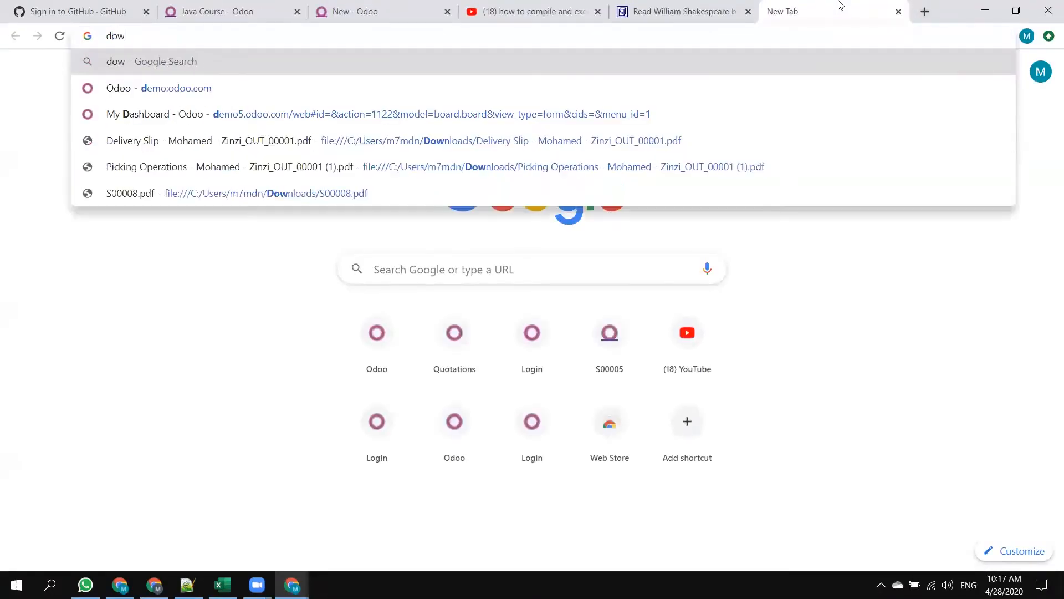
{"action": "type", "text": "nload video"}
{"action": "key", "text": "Return"}
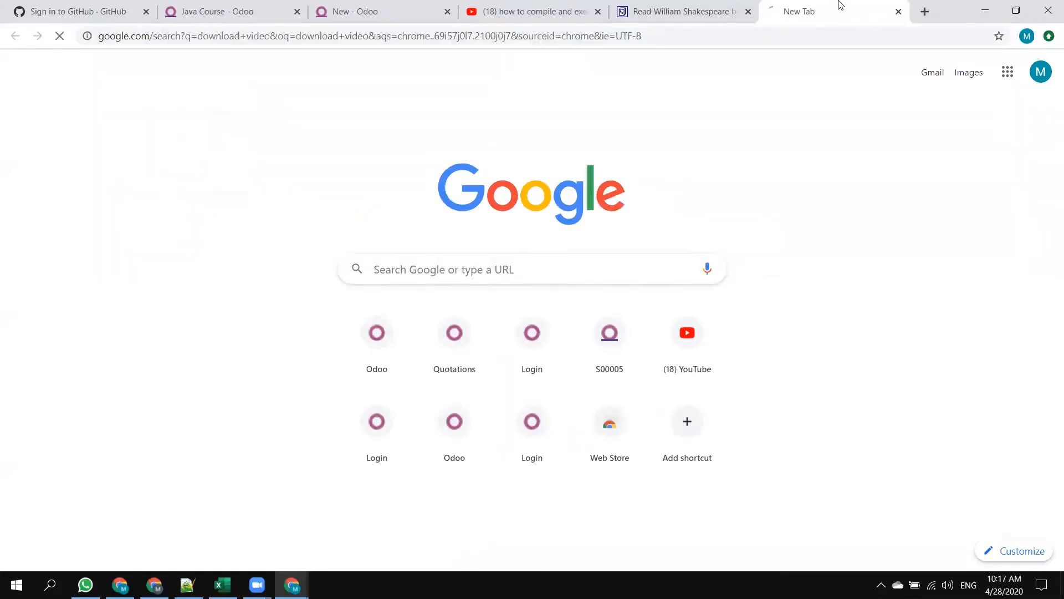
{"action": "left_click", "coordinate": [289, 197]}
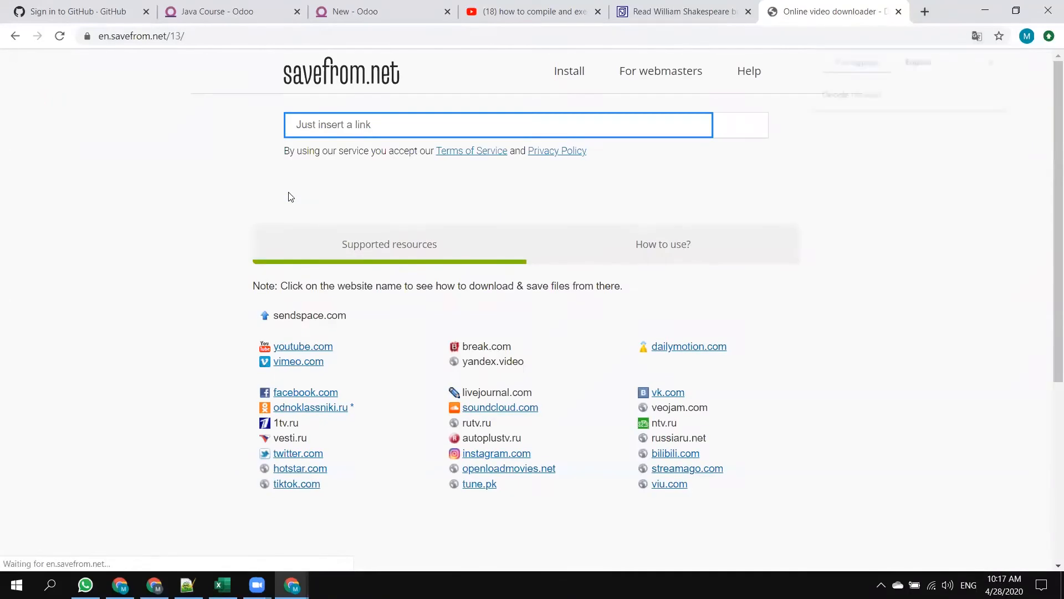
Copy the address of the YouTube video on compiling and executing a Java program and submit it to savefrom.net.
{"action": "left_click", "coordinate": [514, 8]}
{"action": "left_click", "coordinate": [286, 38]}
{"action": "key", "text": "ctrl+c"}
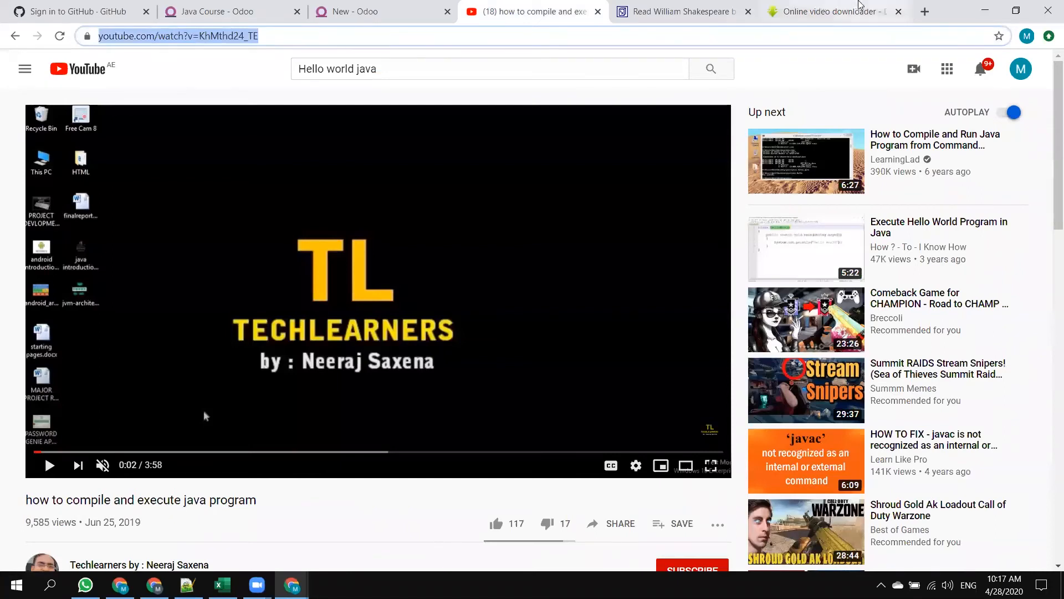
{"action": "left_click", "coordinate": [832, 12]}
{"action": "key", "text": "ctrl+v"}
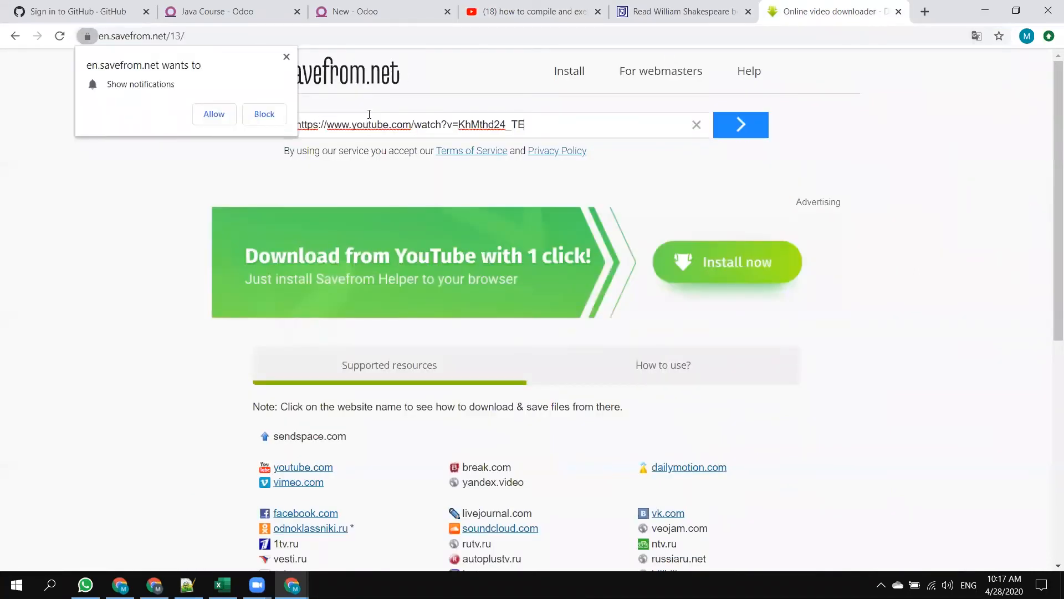
{"action": "left_click", "coordinate": [744, 123]}
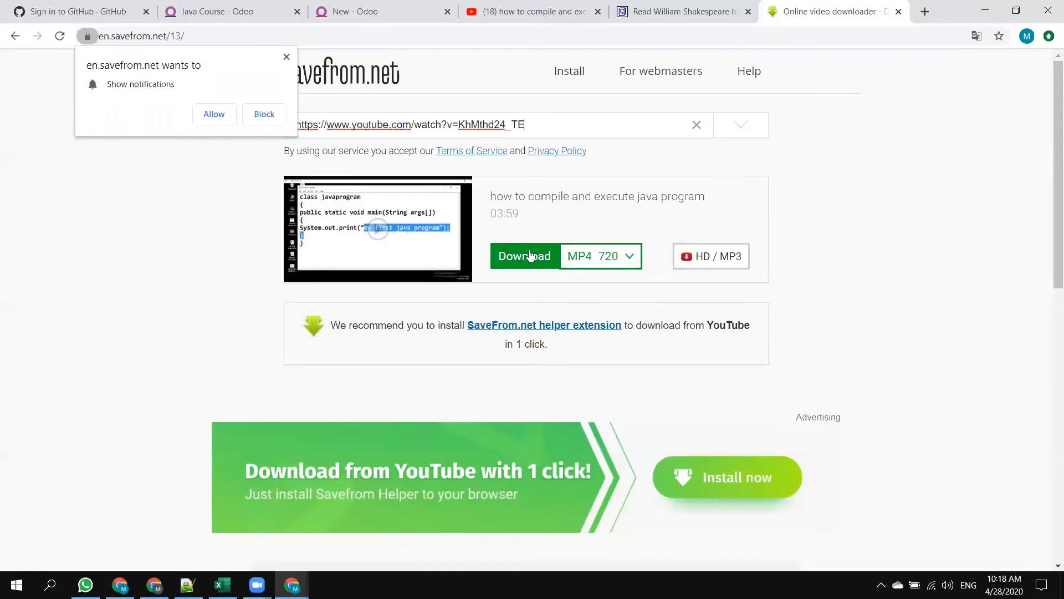
Try to download the video as MP4 360, close the advertising page, pause the playback and go back to the downloader.
{"action": "left_click", "coordinate": [632, 256]}
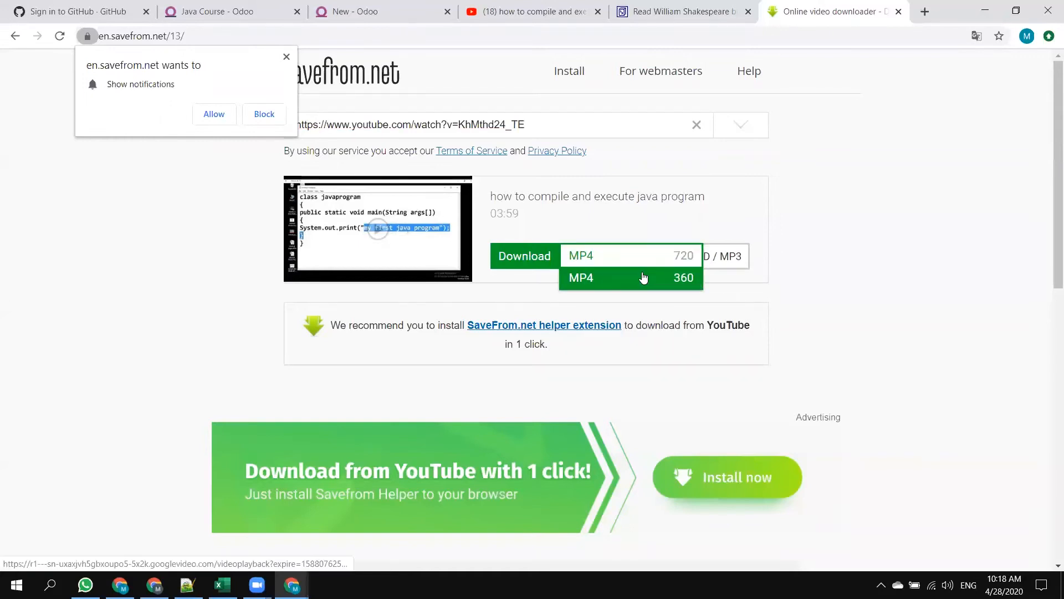
{"action": "left_click", "coordinate": [643, 277]}
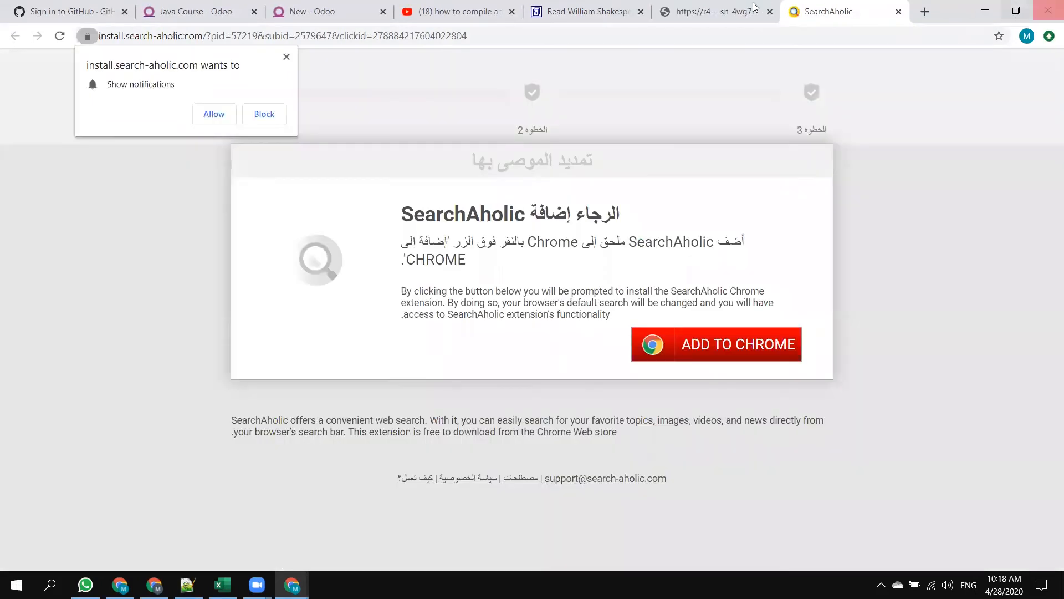
{"action": "left_click", "coordinate": [752, 9]}
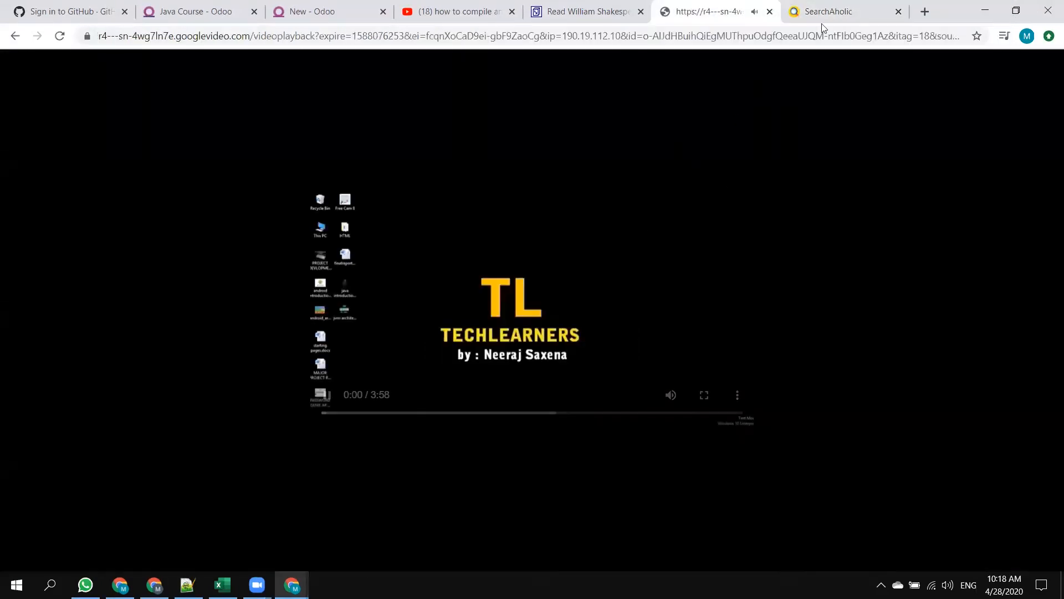
{"action": "left_click", "coordinate": [860, 11]}
{"action": "left_click", "coordinate": [899, 11]}
{"action": "left_click", "coordinate": [732, 10]}
{"action": "left_click", "coordinate": [821, 11]}
{"action": "left_click", "coordinate": [327, 396]}
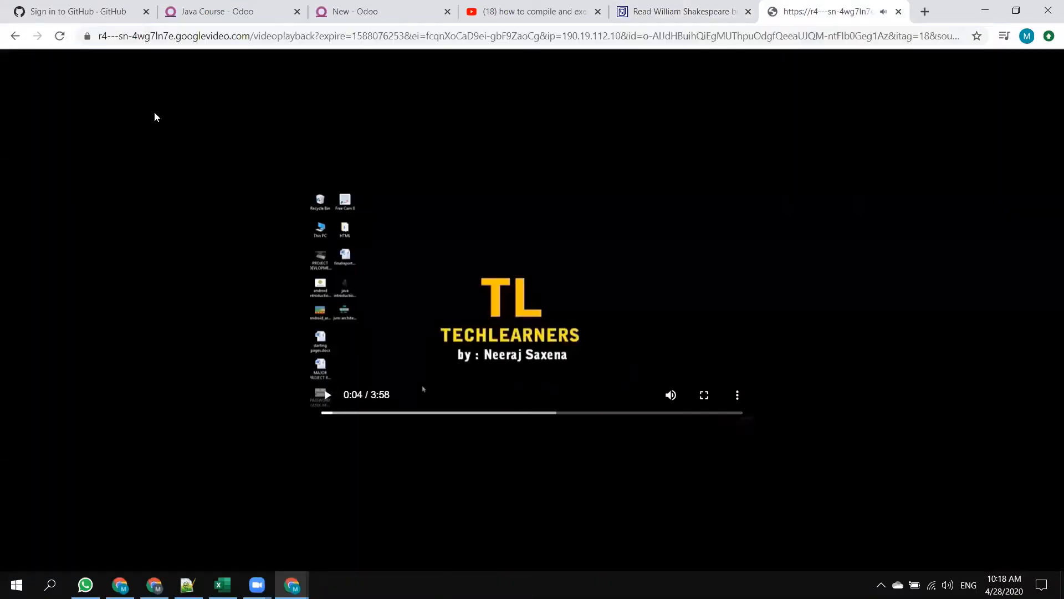
{"action": "left_click", "coordinate": [16, 36]}
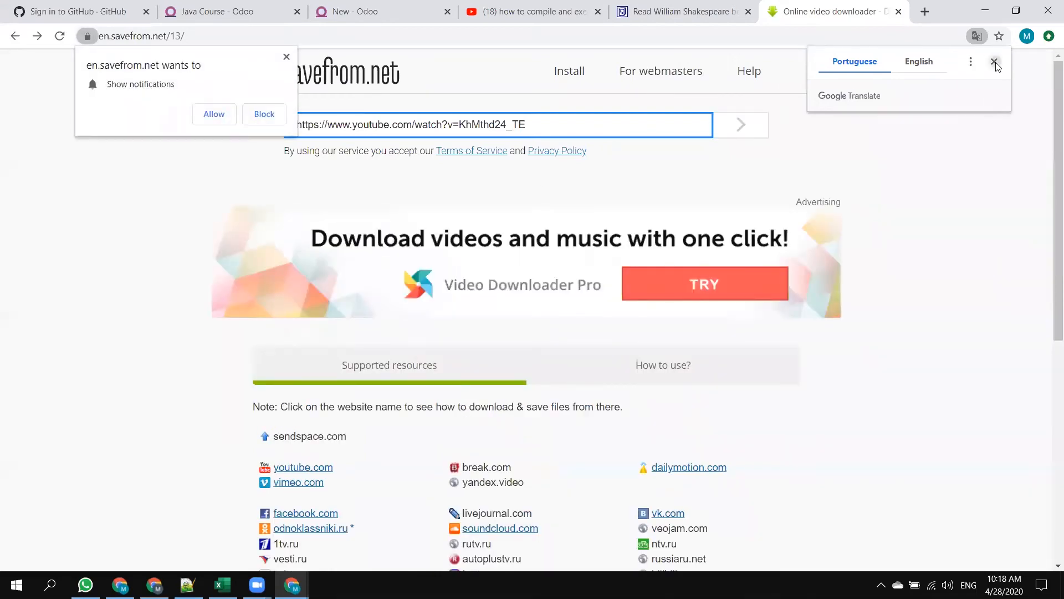
Dismiss the browser pop-ups, resubmit the video link, download the MP4 file and show it in its folder.
{"action": "left_click", "coordinate": [992, 60]}
{"action": "left_click", "coordinate": [286, 57]}
{"action": "left_click", "coordinate": [731, 127]}
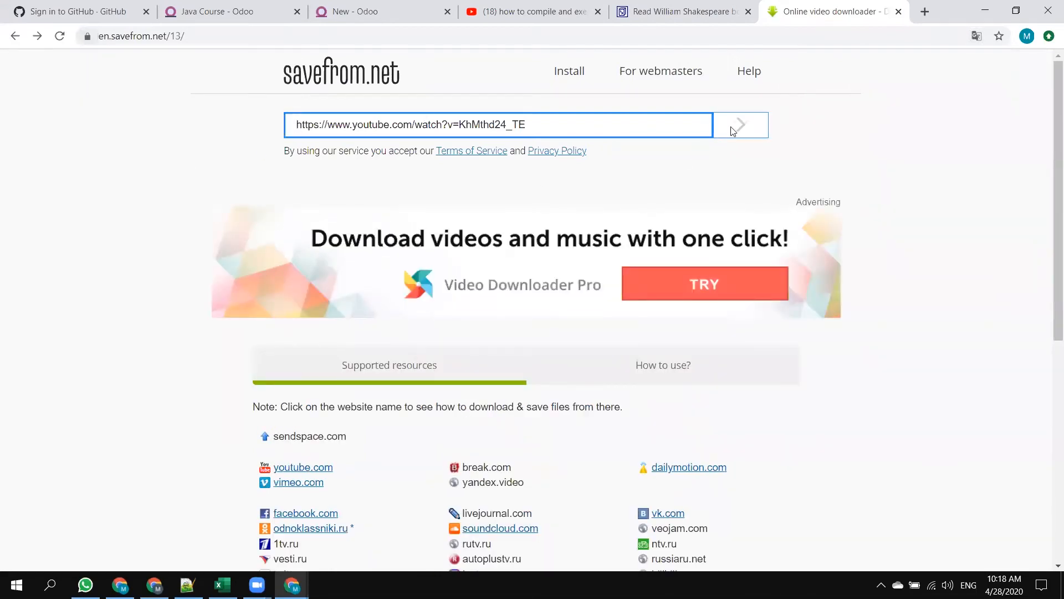
{"action": "left_click", "coordinate": [522, 267]}
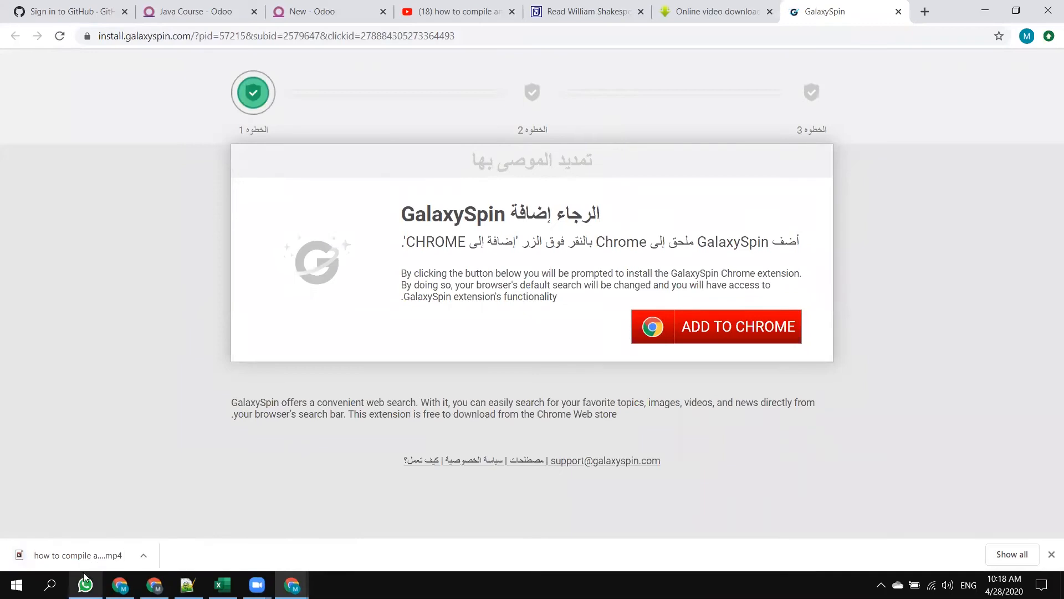
{"action": "left_click", "coordinate": [1006, 554]}
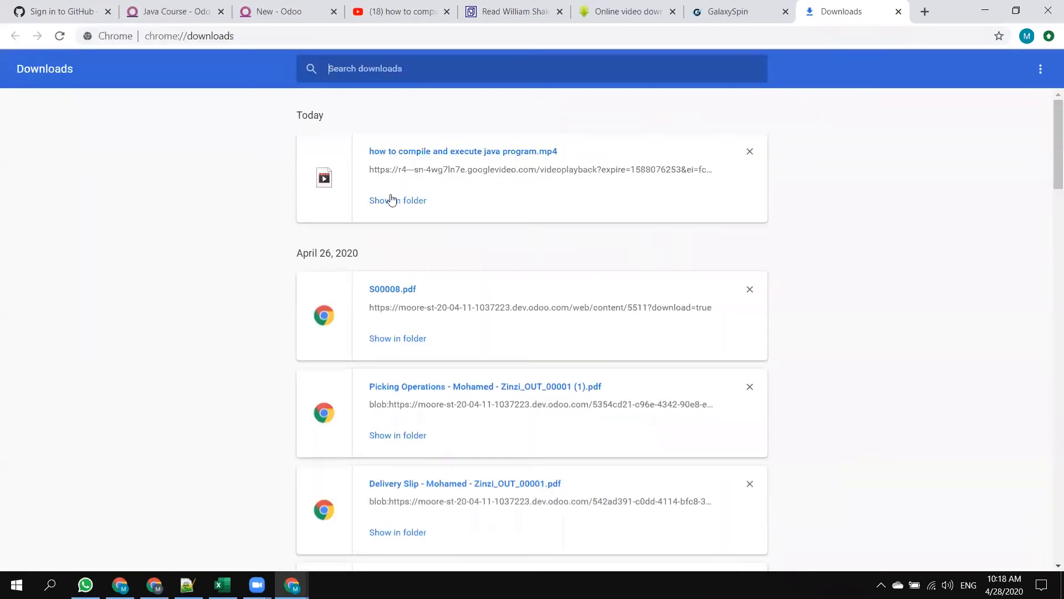
{"action": "left_click", "coordinate": [395, 201]}
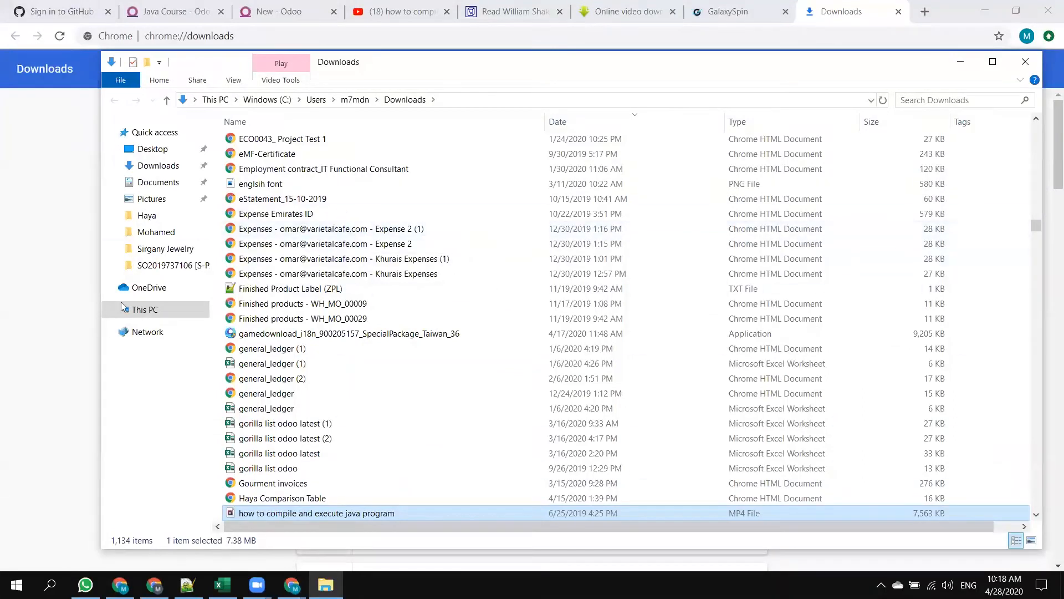
Upload the downloaded MP4 "how to compile and execute java program" as the First Program lesson's presentation attachment and save the lesson.
{"action": "left_click", "coordinate": [277, 11]}
{"action": "left_click", "coordinate": [185, 7]}
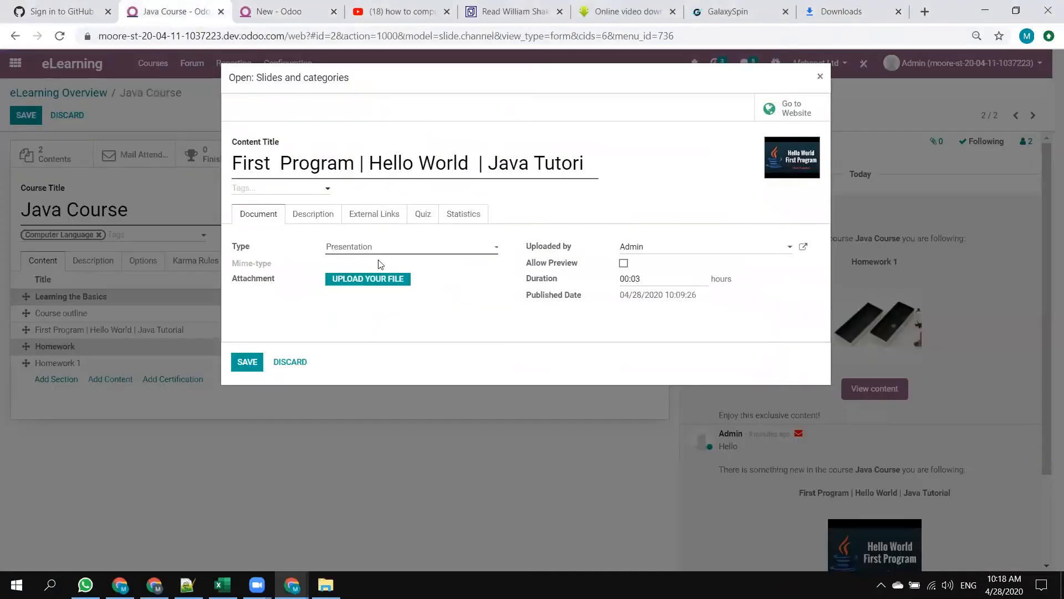
{"action": "left_click", "coordinate": [370, 279]}
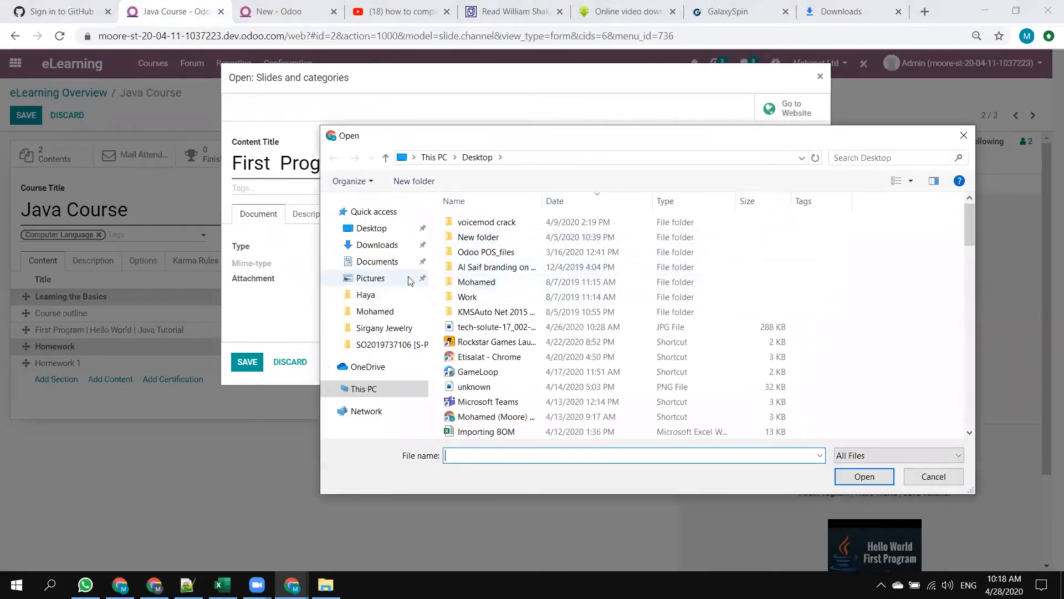
{"action": "left_click", "coordinate": [374, 245]}
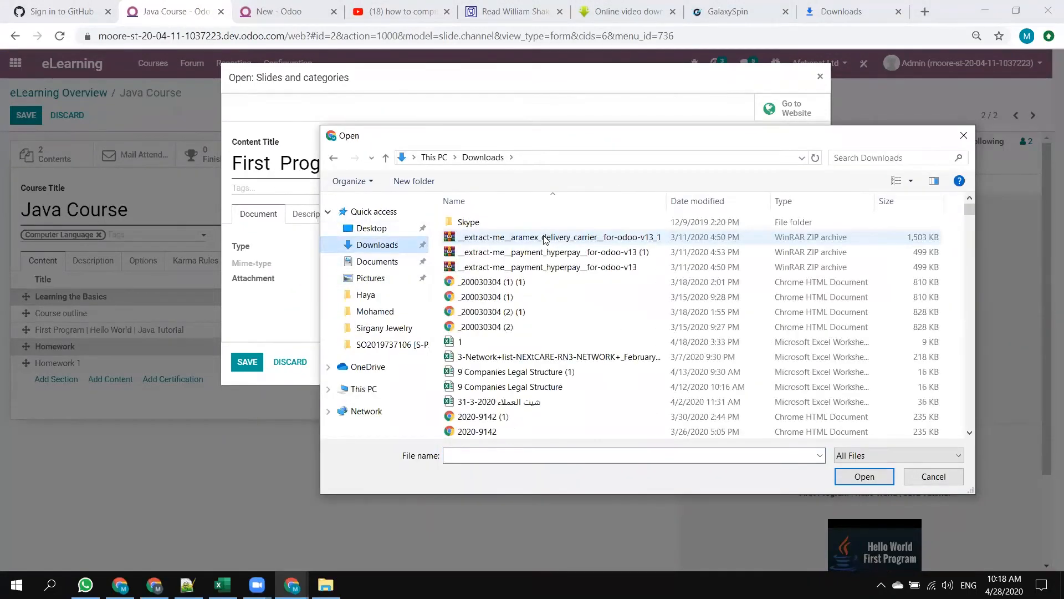
{"action": "left_click", "coordinate": [699, 201]}
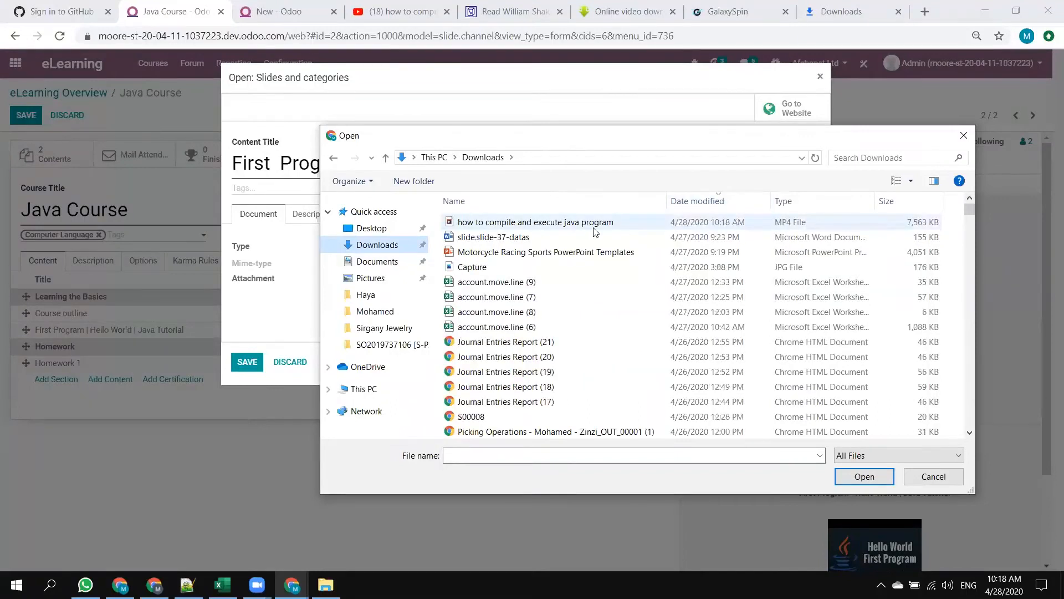
{"action": "double_click", "coordinate": [595, 224]}
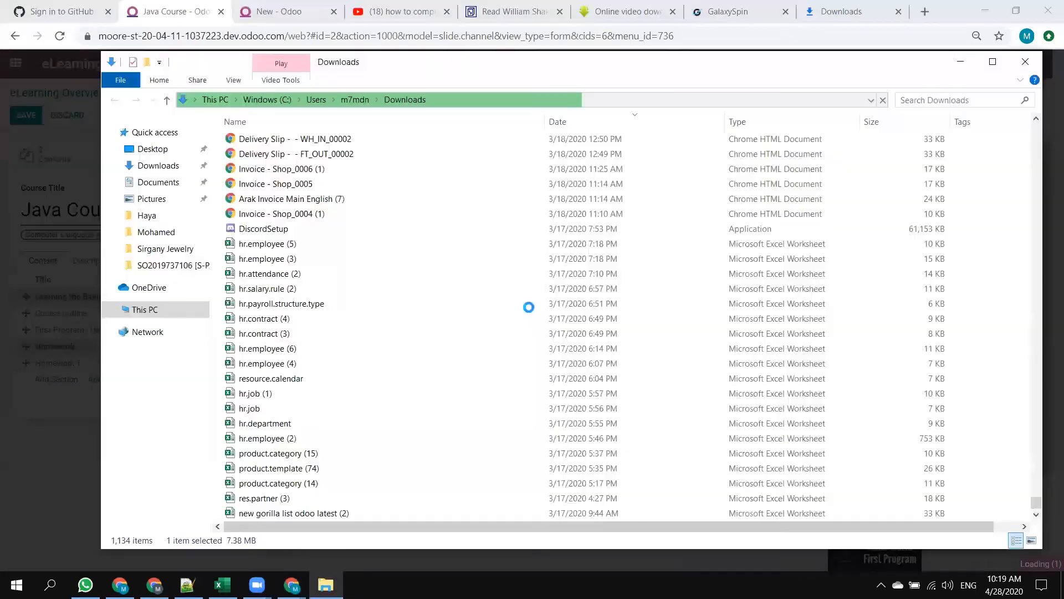
{"action": "left_click", "coordinate": [955, 65]}
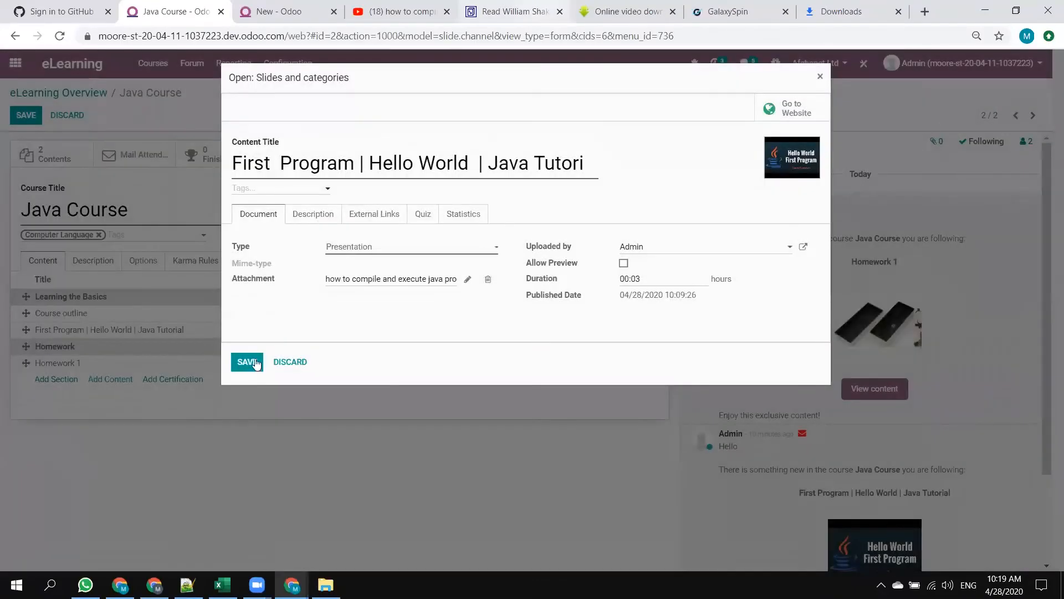
{"action": "left_click", "coordinate": [255, 363]}
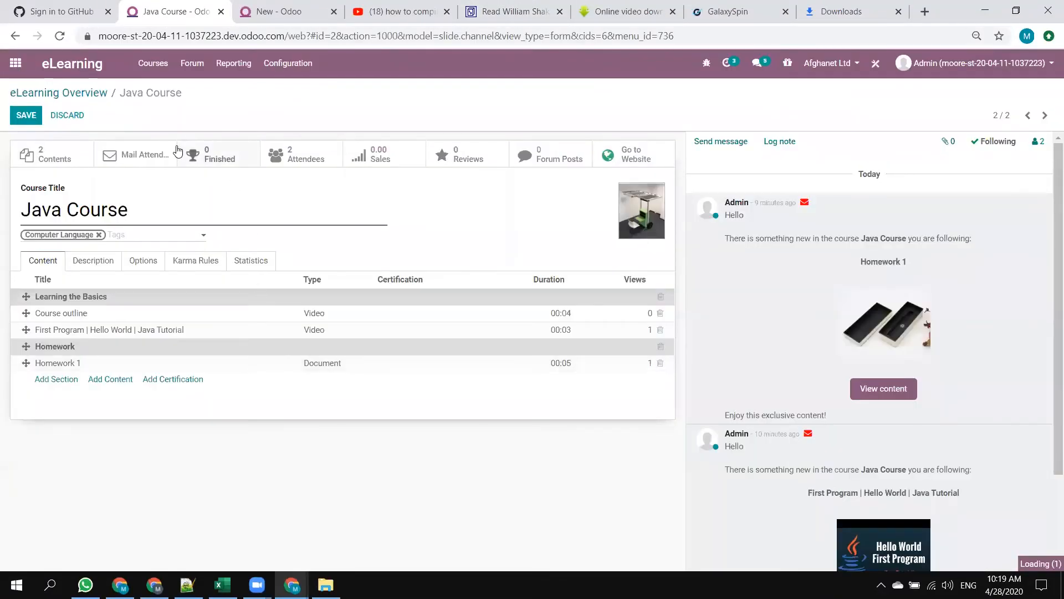
Reopen the First Program | Hello World | Java Tutorial lesson, check its attachment, close it and save the course.
{"action": "left_click", "coordinate": [100, 331]}
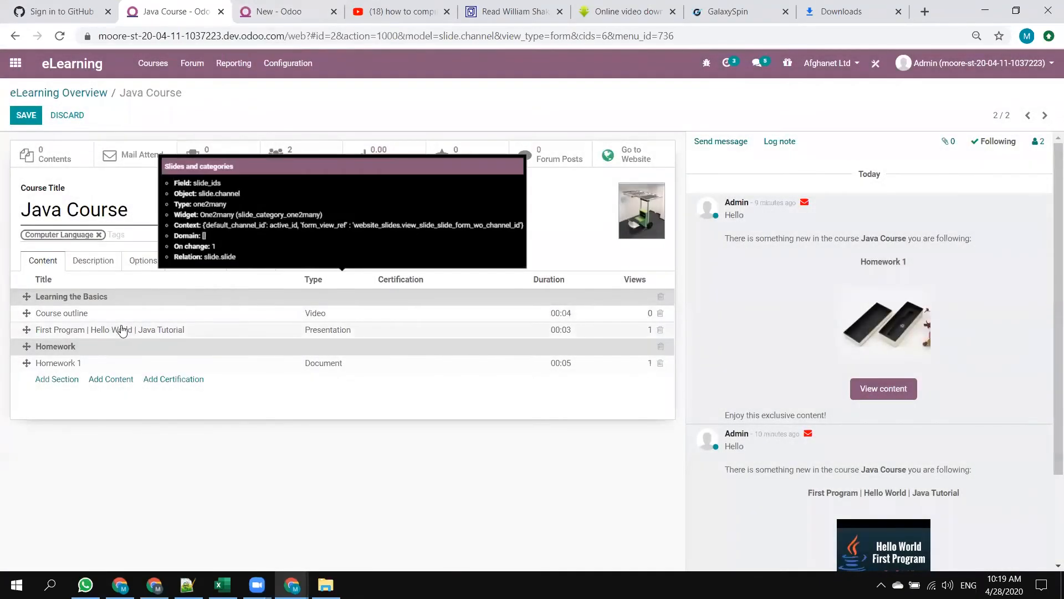
{"action": "left_click", "coordinate": [122, 331]}
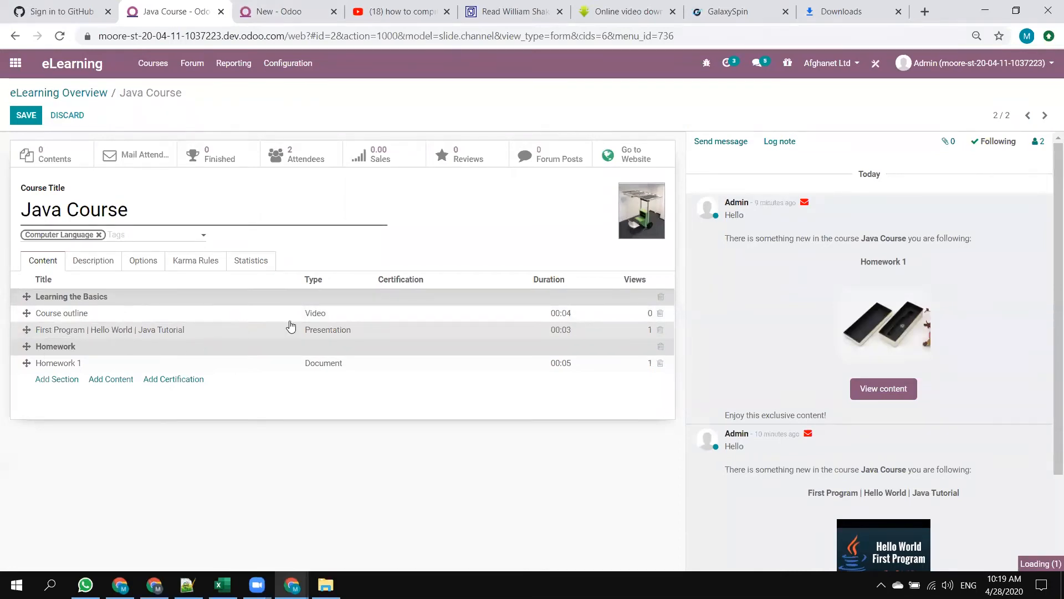
{"action": "left_click", "coordinate": [324, 335]}
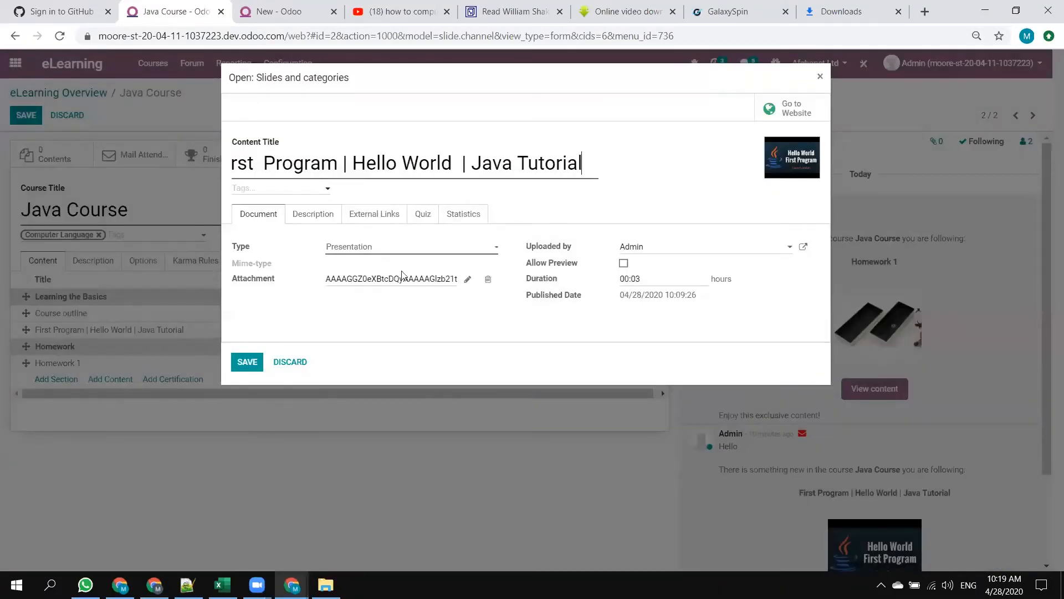
{"action": "left_click_drag", "start_coordinate": [385, 280], "coordinate": [382, 263]}
{"action": "left_click", "coordinate": [281, 369]}
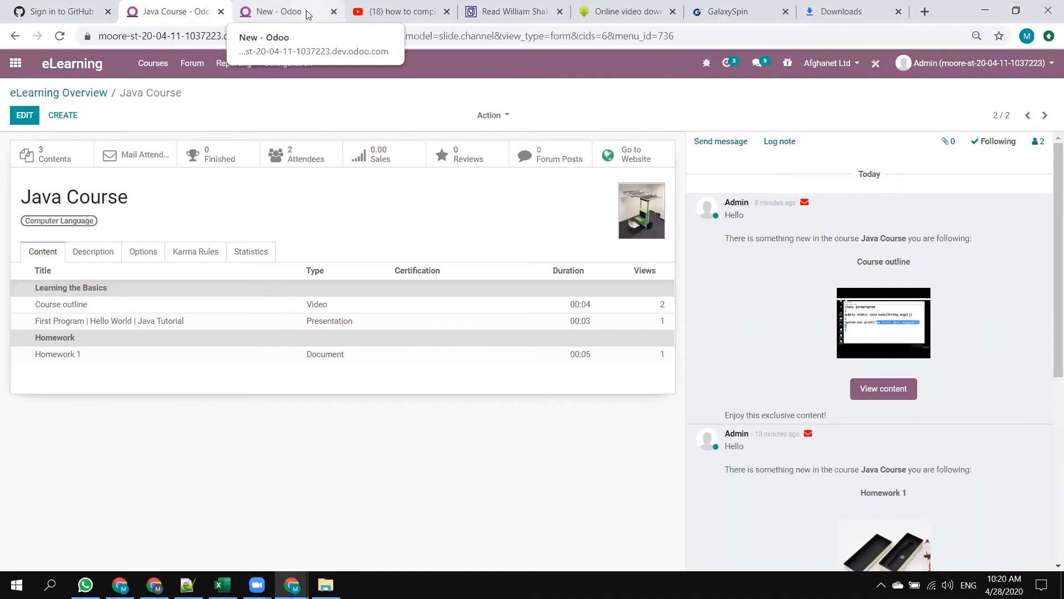
Go to the website from the eCommerce dashboard and view the First Program | Hello World | Java Tutorial lesson in the Java Course.
{"action": "left_click", "coordinate": [307, 13]}
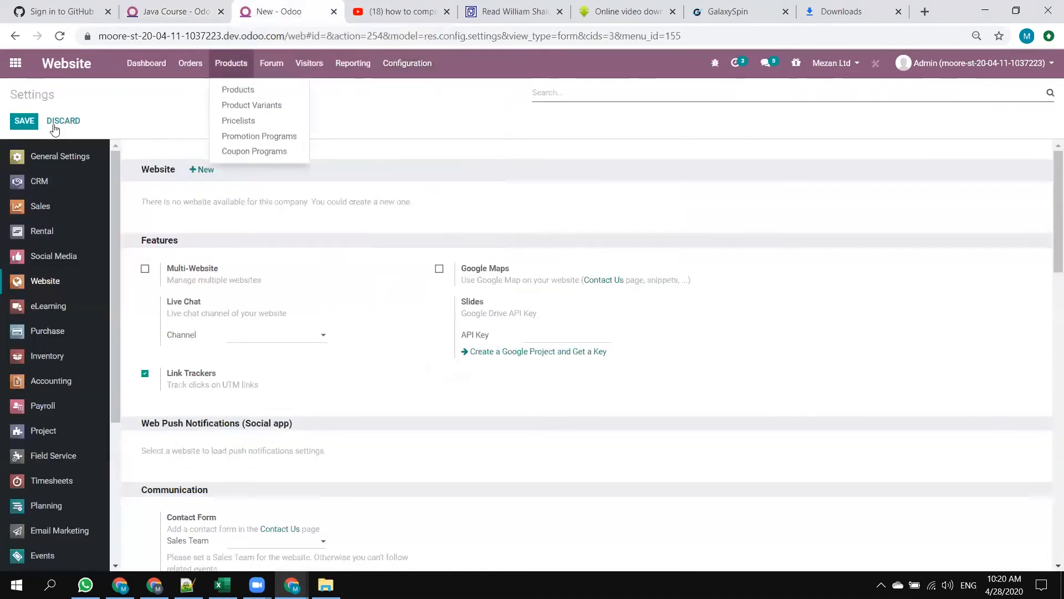
{"action": "left_click", "coordinate": [82, 63]}
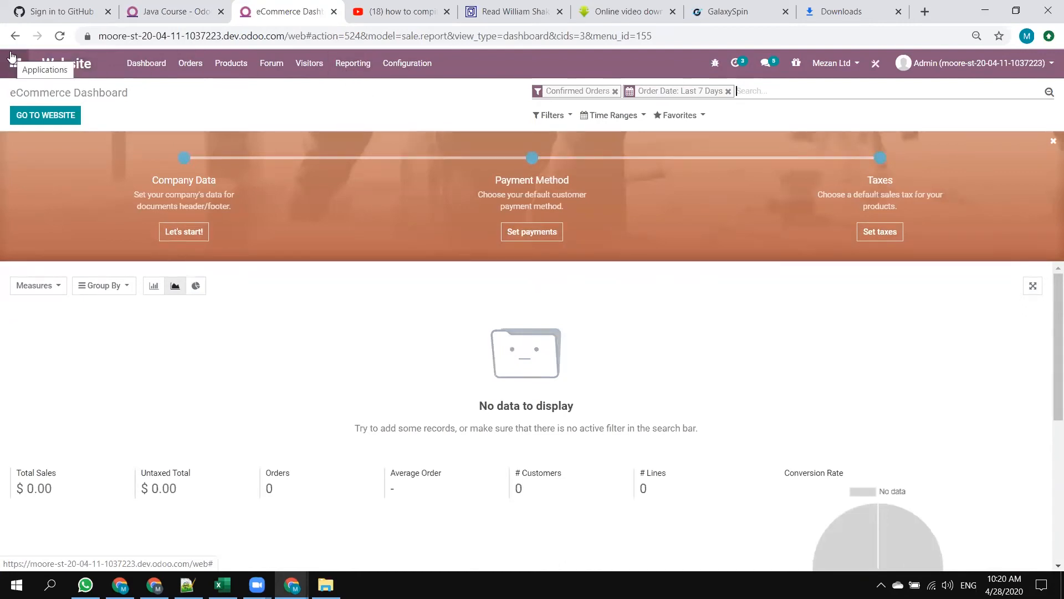
{"action": "left_click", "coordinate": [61, 125]}
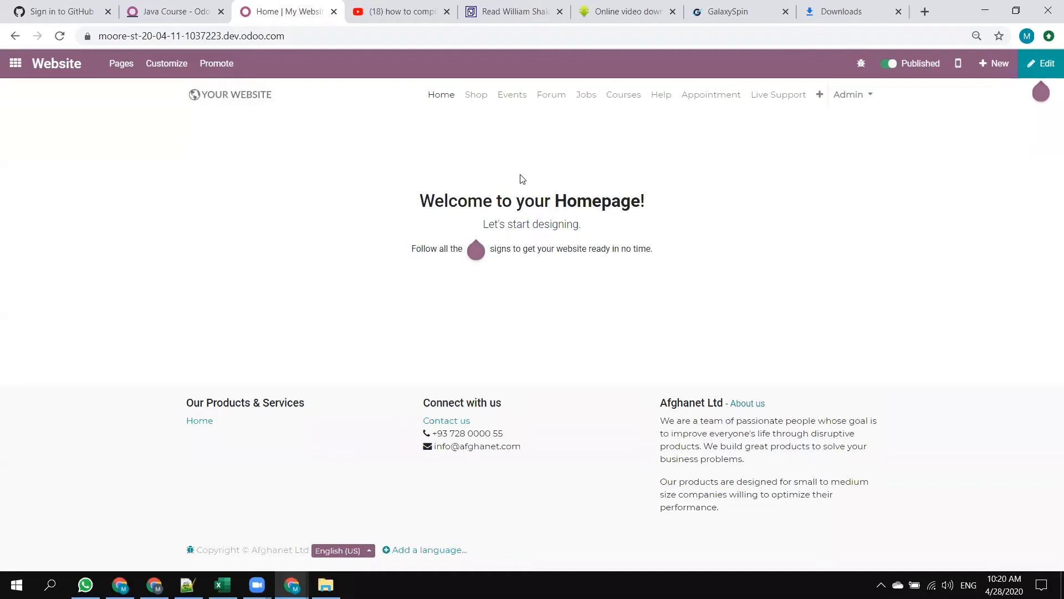
{"action": "left_click", "coordinate": [629, 101]}
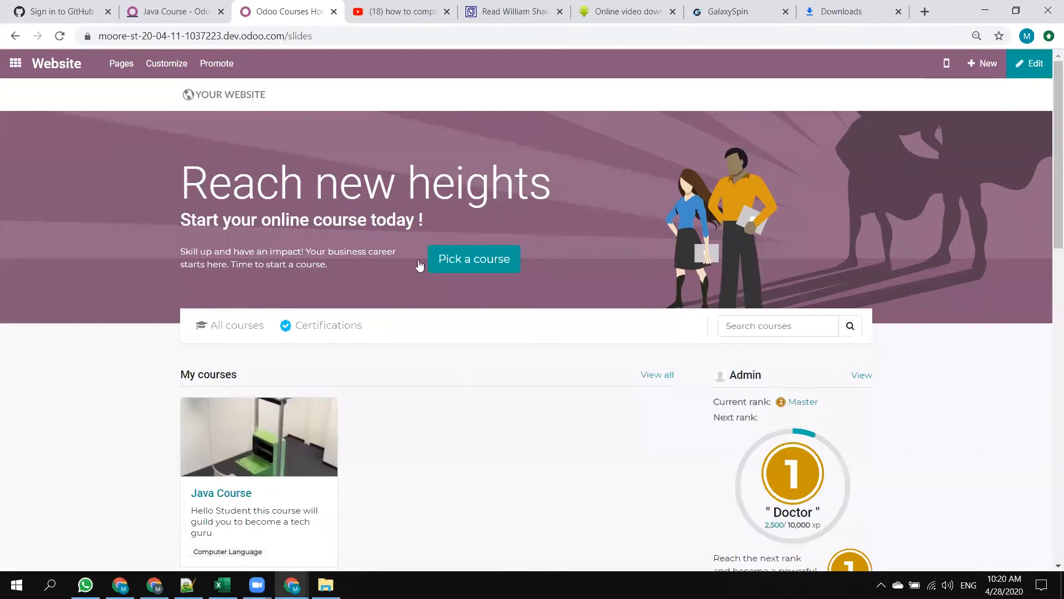
{"action": "scroll", "coordinate": [296, 277], "scroll_direction": "down", "scroll_amount": 4}
{"action": "left_click", "coordinate": [231, 294]}
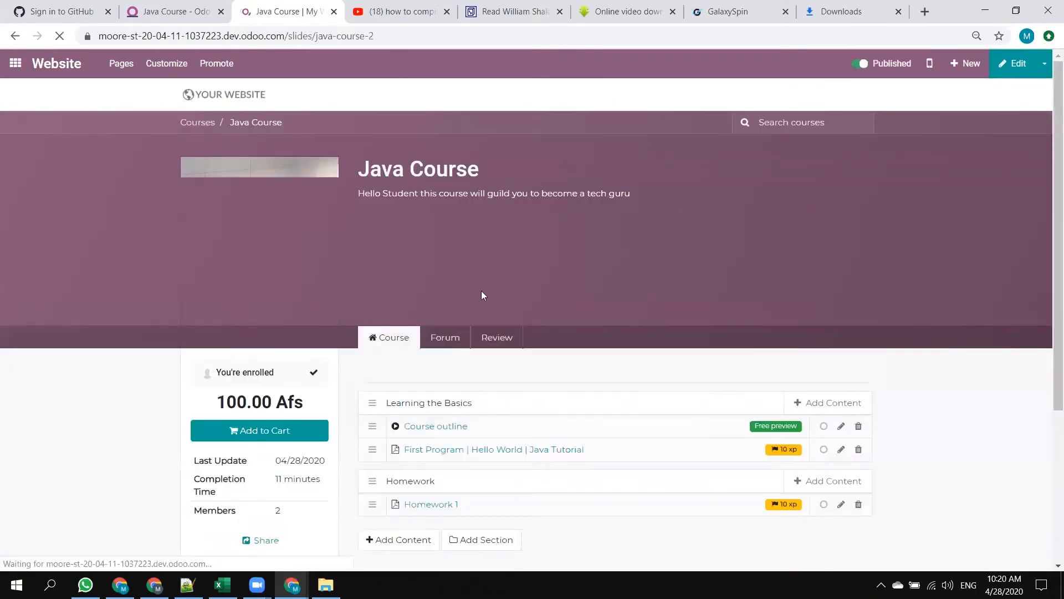
{"action": "scroll", "coordinate": [509, 287], "scroll_direction": "down", "scroll_amount": 1}
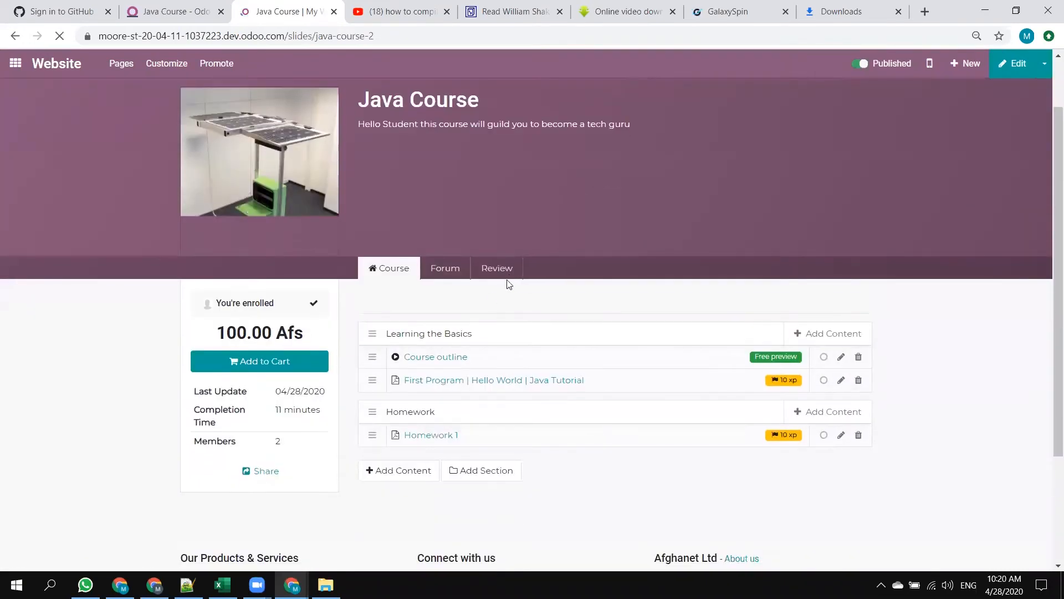
{"action": "left_click", "coordinate": [477, 382]}
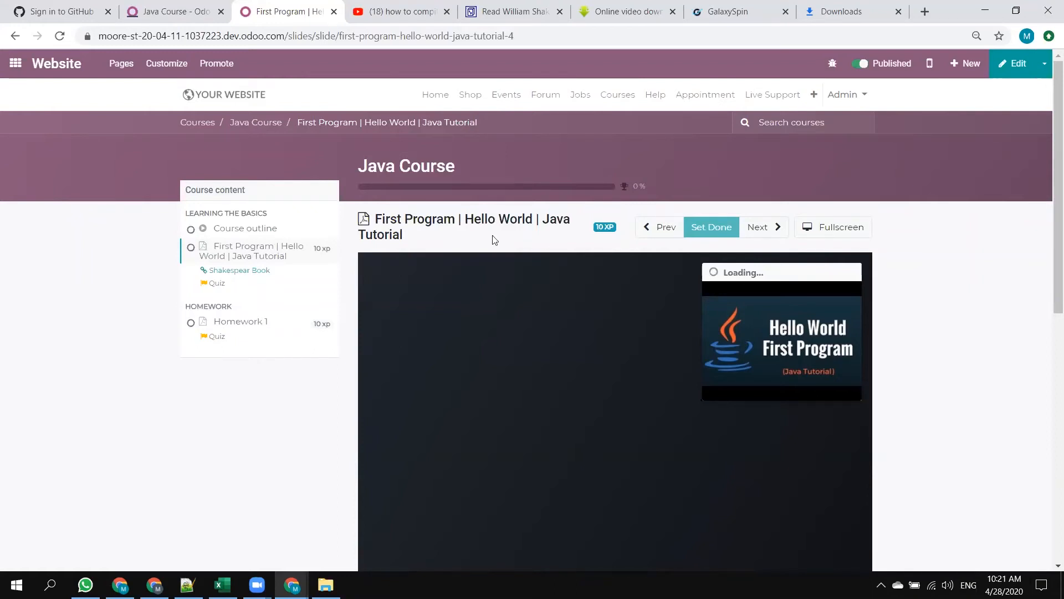
Return to the Java Course record, look through its description, options and karma rules, and open the course options for editing.
{"action": "left_click", "coordinate": [176, 11]}
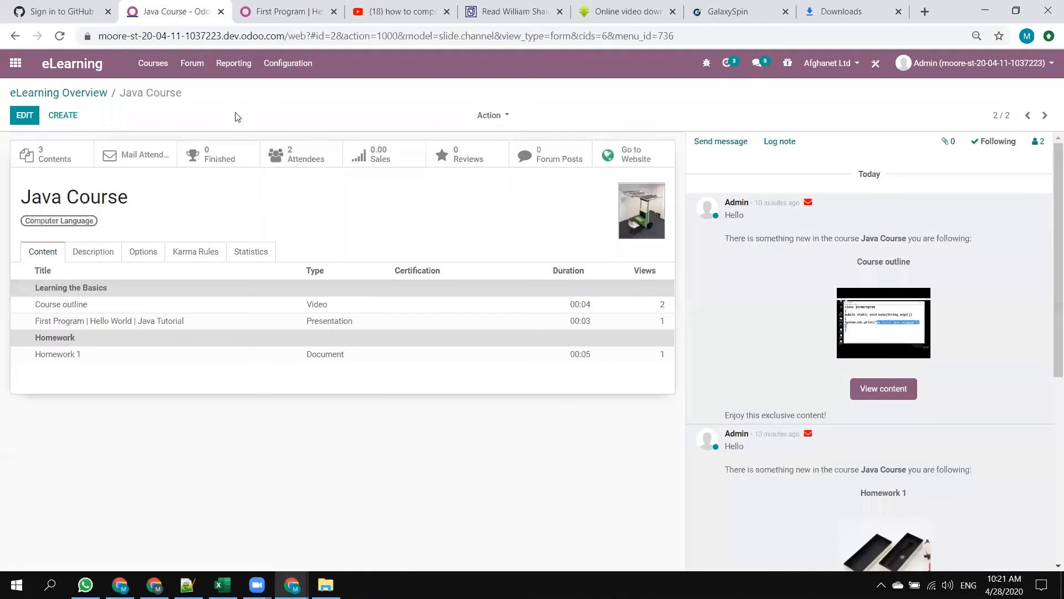
{"action": "left_click", "coordinate": [99, 258]}
{"action": "left_click", "coordinate": [137, 254]}
{"action": "left_click", "coordinate": [199, 259]}
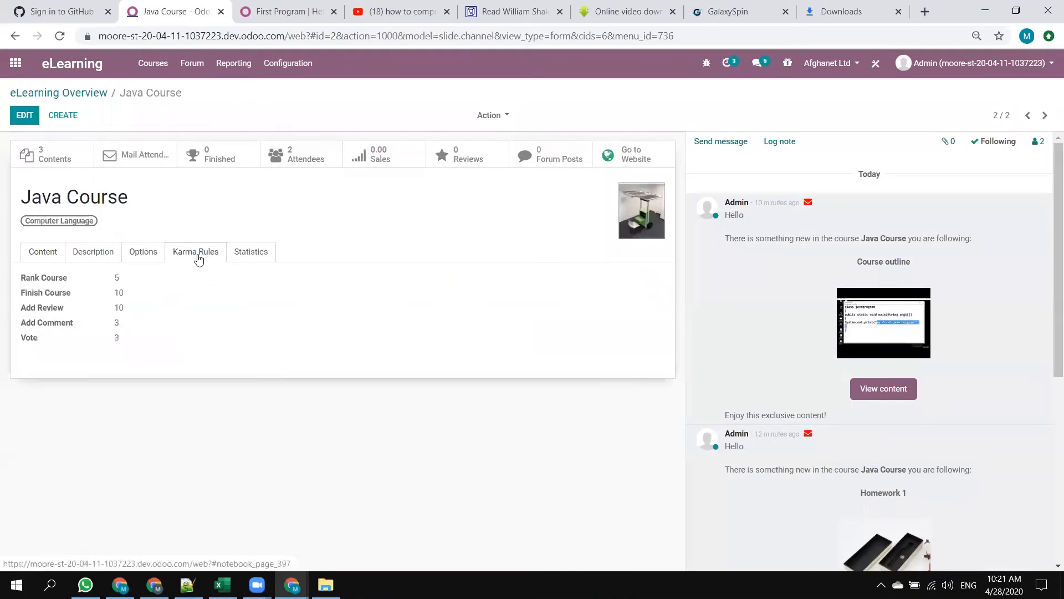
{"action": "left_click", "coordinate": [148, 256]}
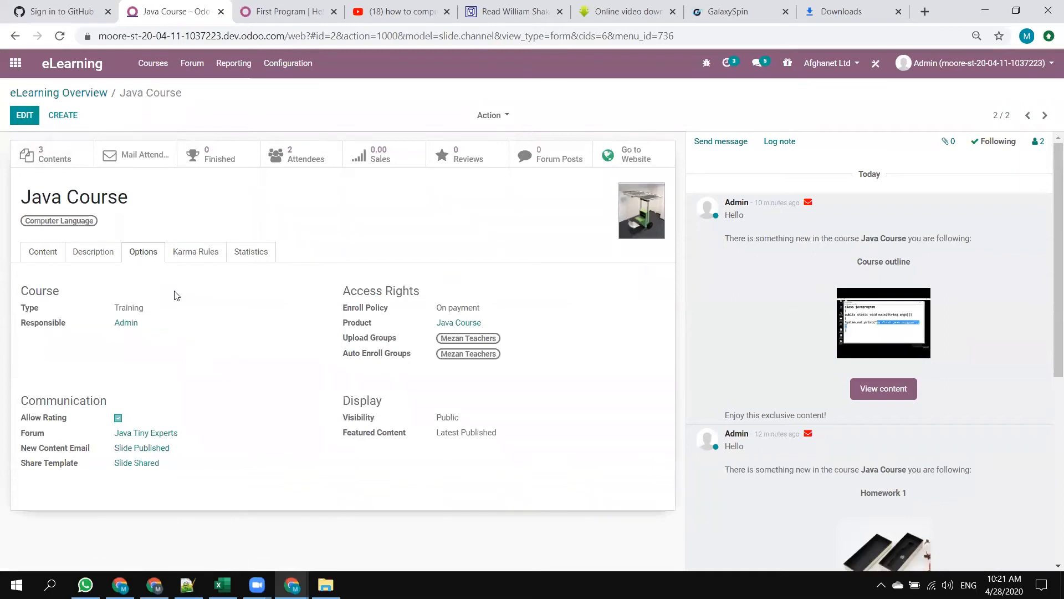
{"action": "left_click", "coordinate": [24, 115]}
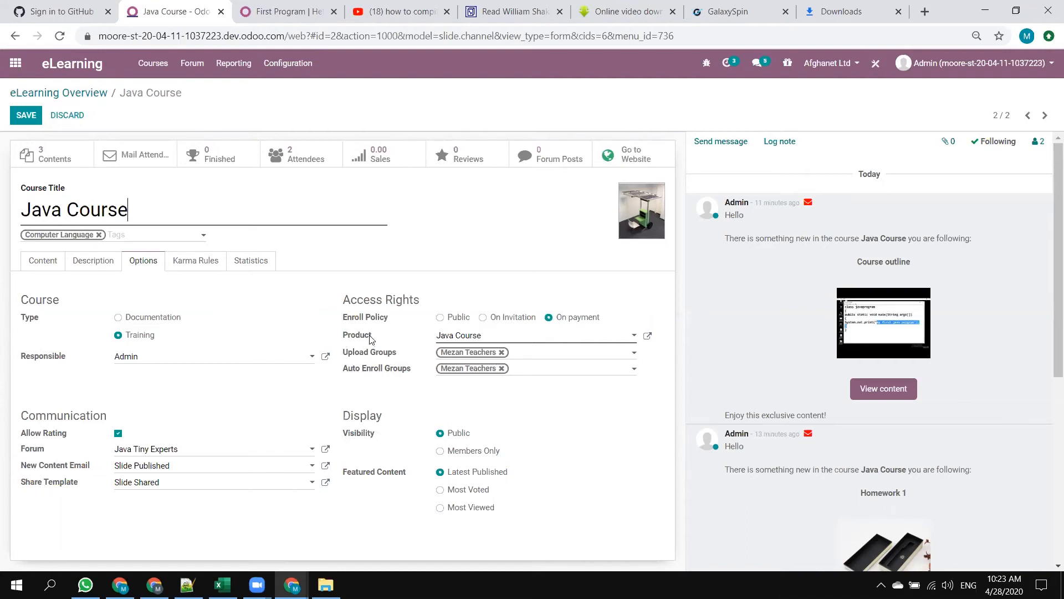
Try enabling Subscription Product in the sales settings of the product linked to the Java Course, and discard the change.
{"action": "left_click", "coordinate": [647, 338]}
{"action": "left_click", "coordinate": [647, 336]}
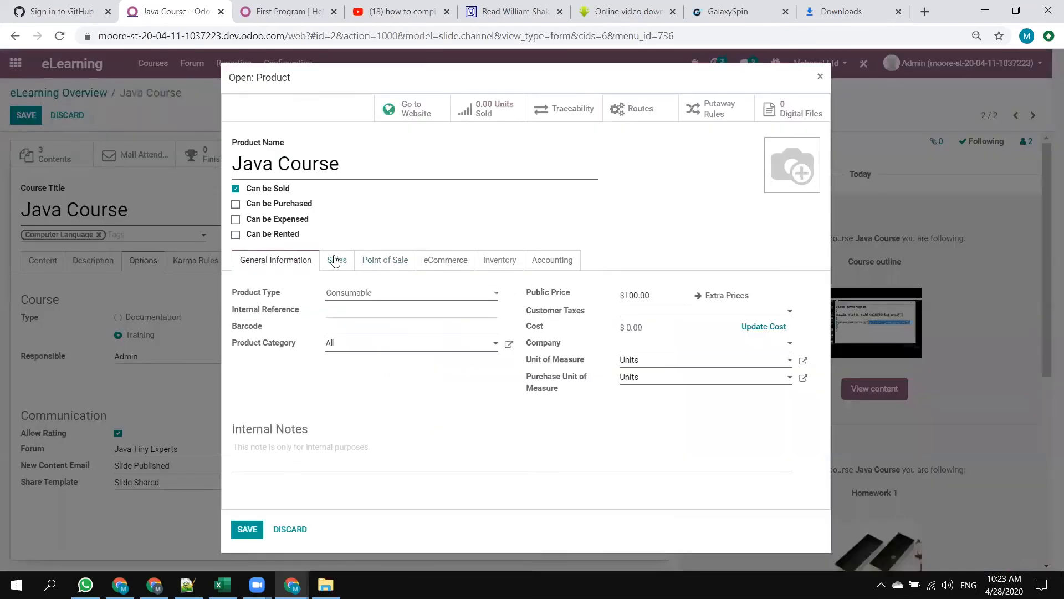
{"action": "left_click", "coordinate": [335, 261]}
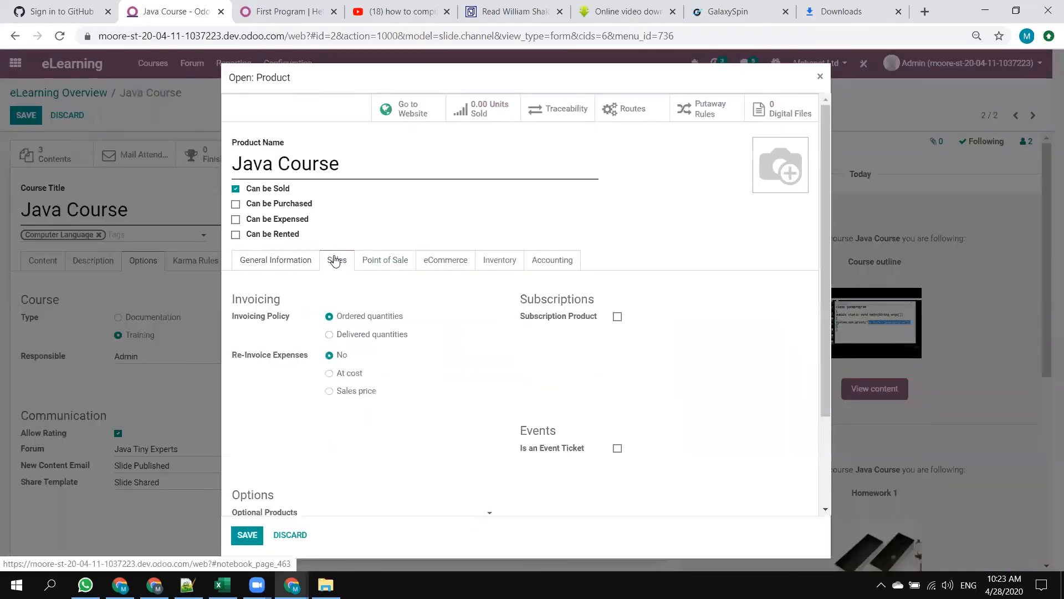
{"action": "left_click_drag", "start_coordinate": [520, 317], "coordinate": [597, 320]}
{"action": "left_click", "coordinate": [598, 320]}
{"action": "triple_click", "coordinate": [536, 320]}
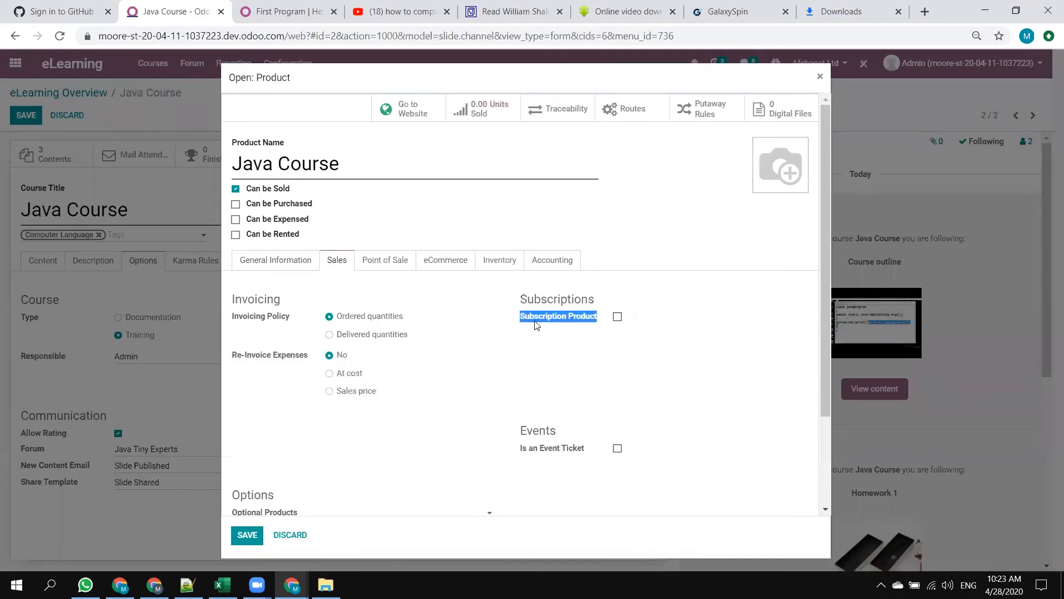
{"action": "left_click", "coordinate": [617, 317]}
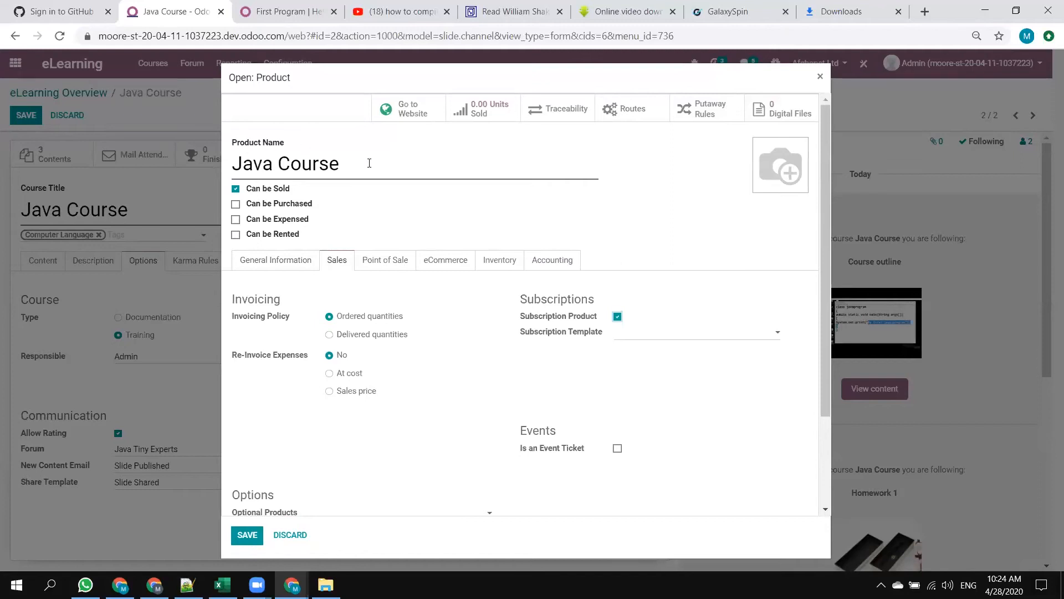
{"action": "left_click_drag", "start_coordinate": [368, 161], "coordinate": [176, 170]}
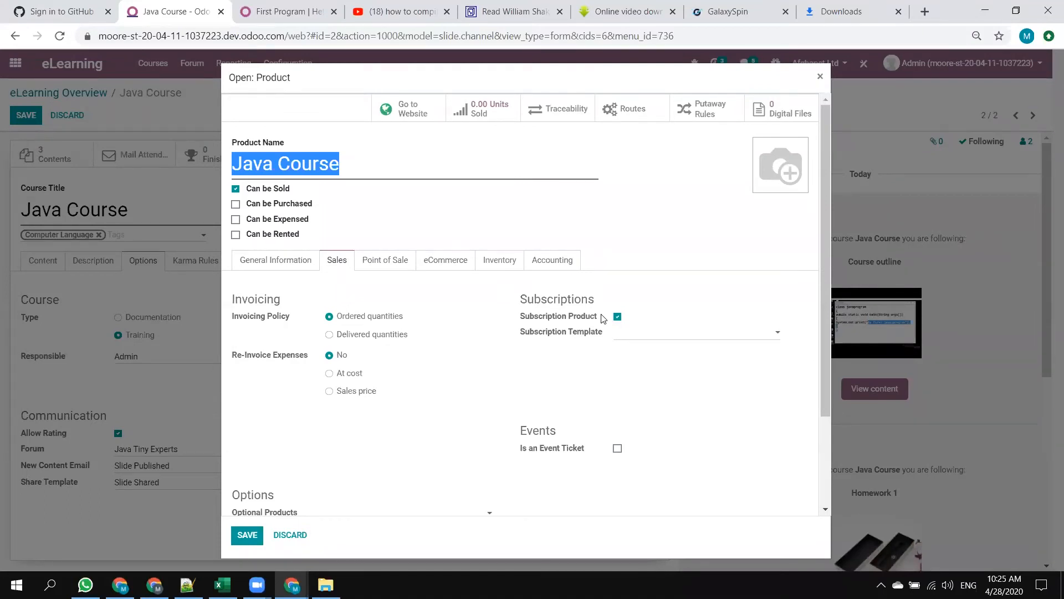
{"action": "left_click", "coordinate": [279, 562]}
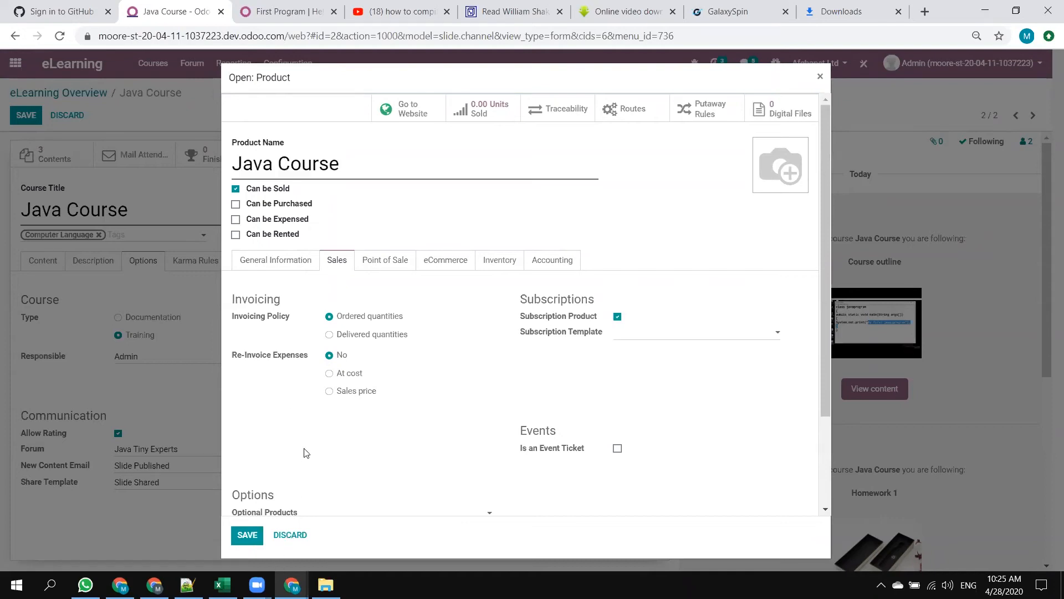
{"action": "left_click", "coordinate": [290, 536]}
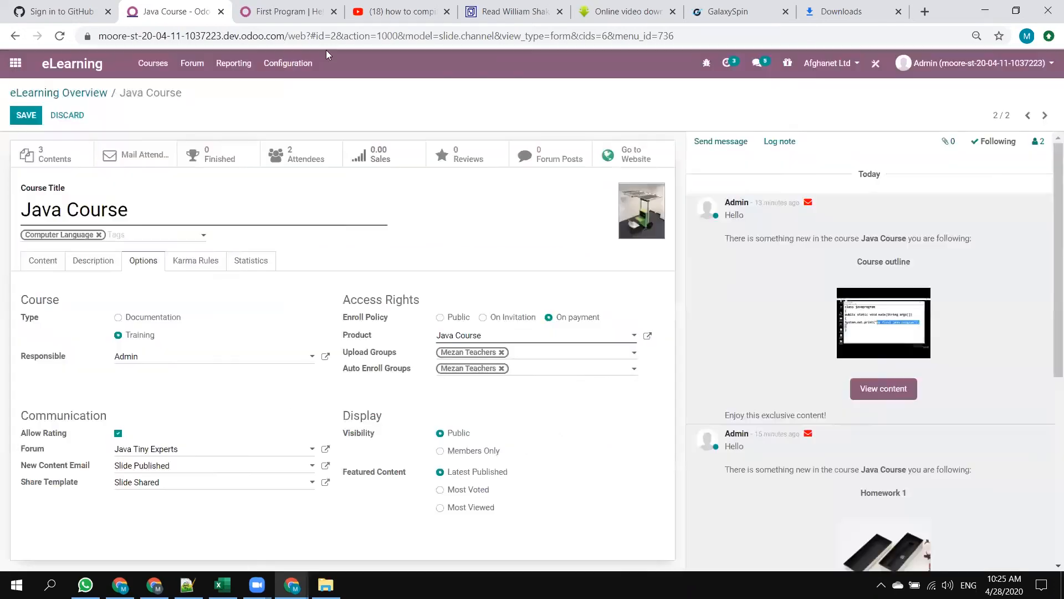
Reopen the First Program lesson in the course content, switch its type to Video and back to Presentation, and save it.
{"action": "left_click", "coordinate": [310, 8]}
{"action": "left_click", "coordinate": [213, 8]}
{"action": "left_click", "coordinate": [43, 263]}
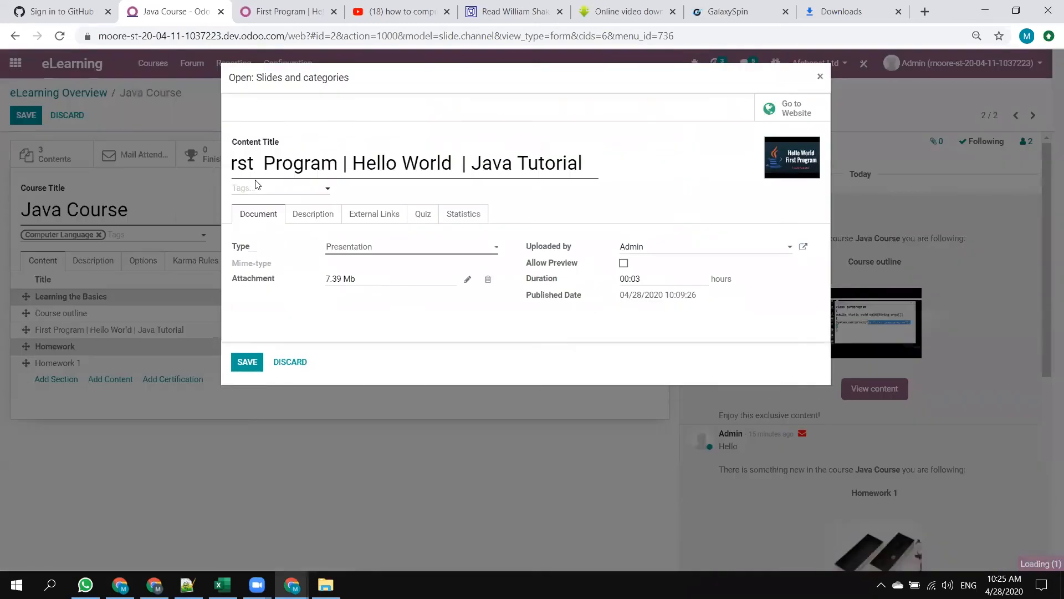
{"action": "left_click", "coordinate": [377, 253]}
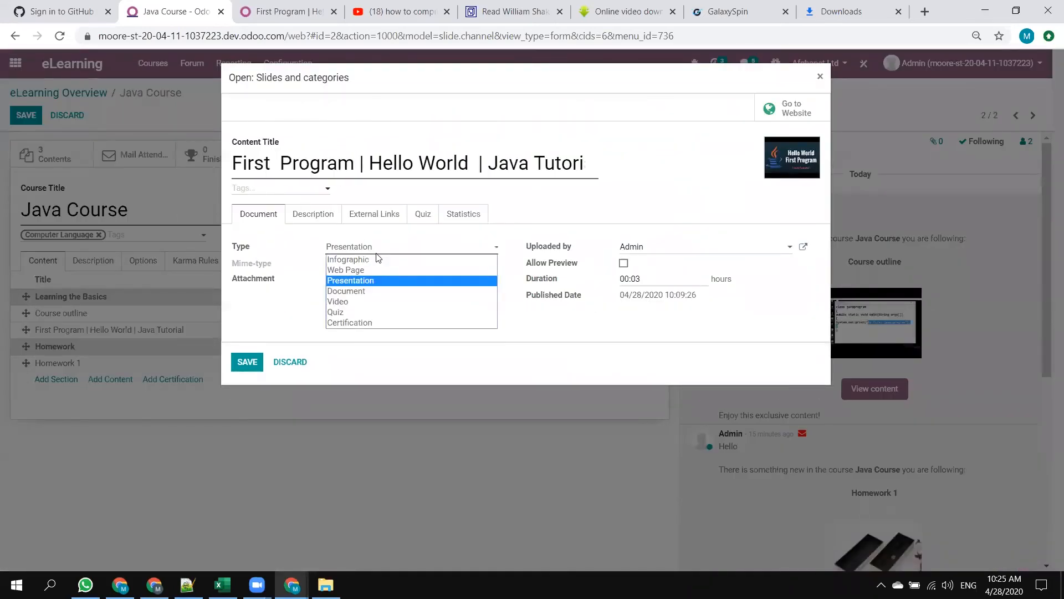
{"action": "left_click", "coordinate": [349, 302]}
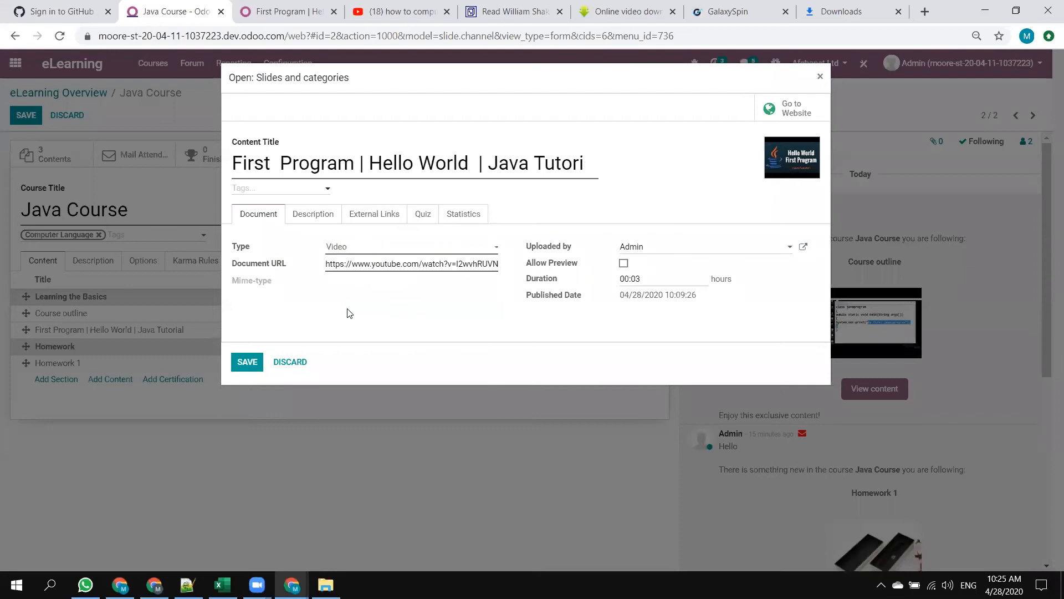
{"action": "left_click", "coordinate": [383, 248]}
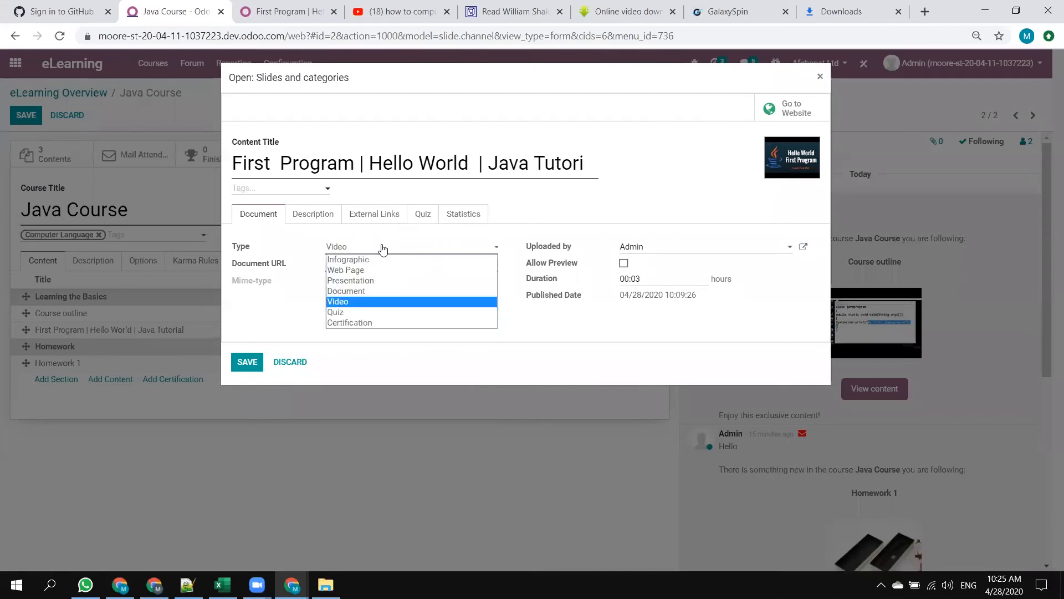
{"action": "left_click", "coordinate": [391, 282]}
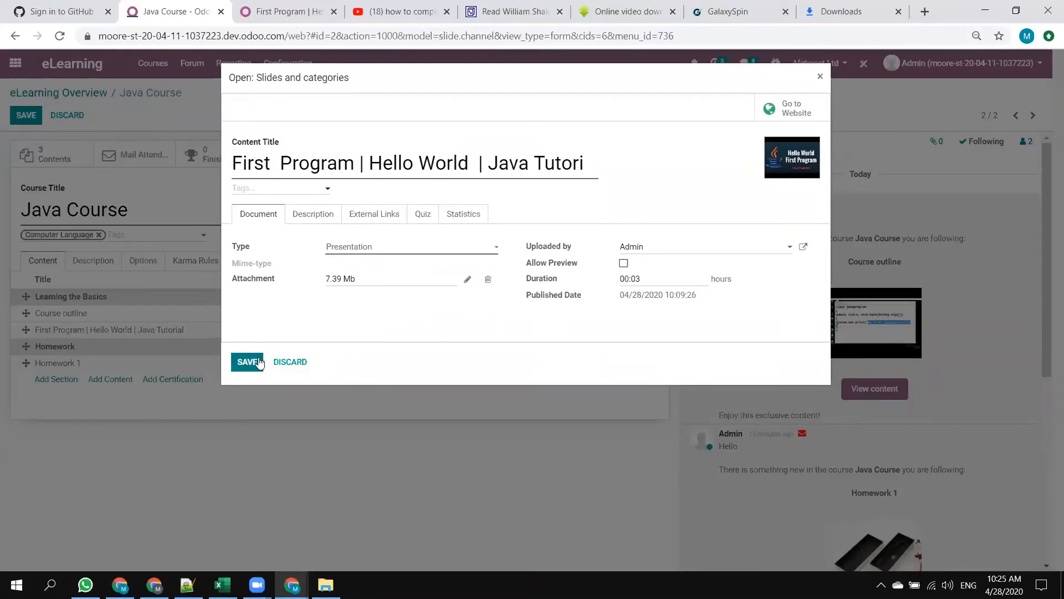
{"action": "left_click", "coordinate": [250, 362]}
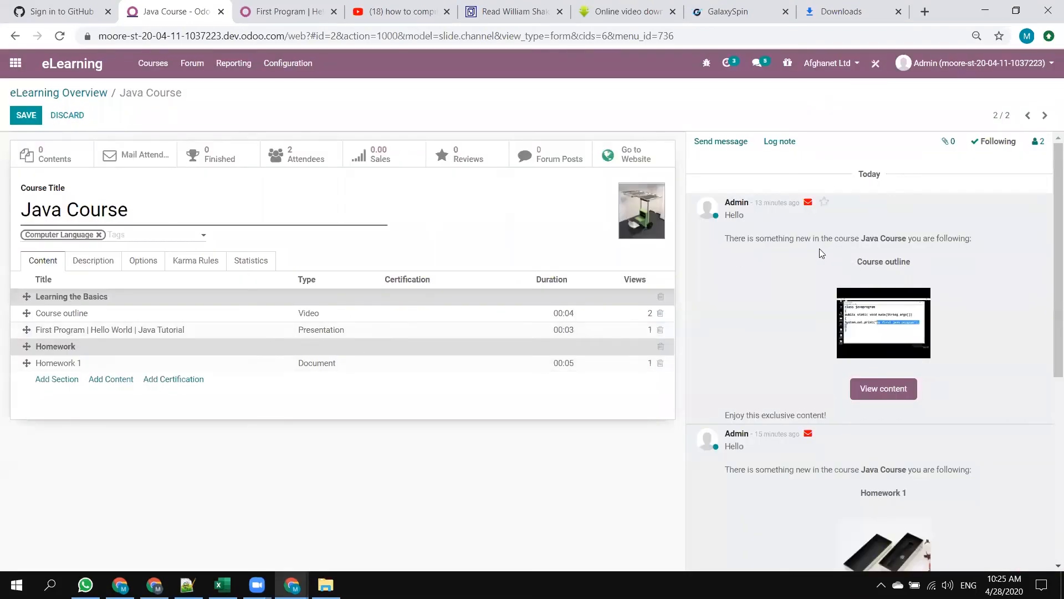
View the Course outline content on the website from the course's notification message, and open the First Program | Hello World | Java Tutorial lesson.
{"action": "left_click", "coordinate": [865, 393]}
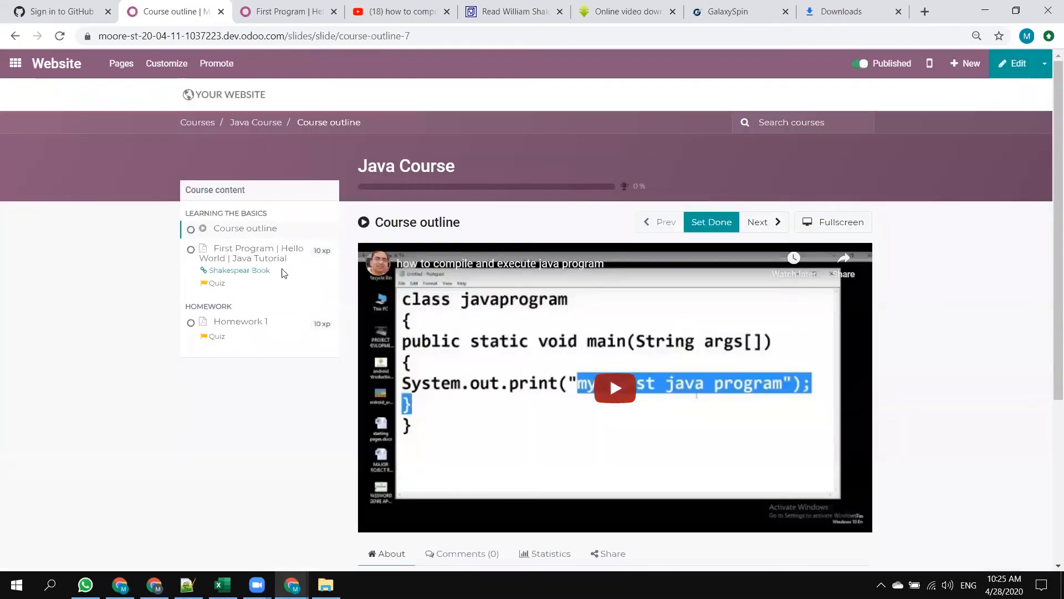
{"action": "left_click", "coordinate": [265, 260]}
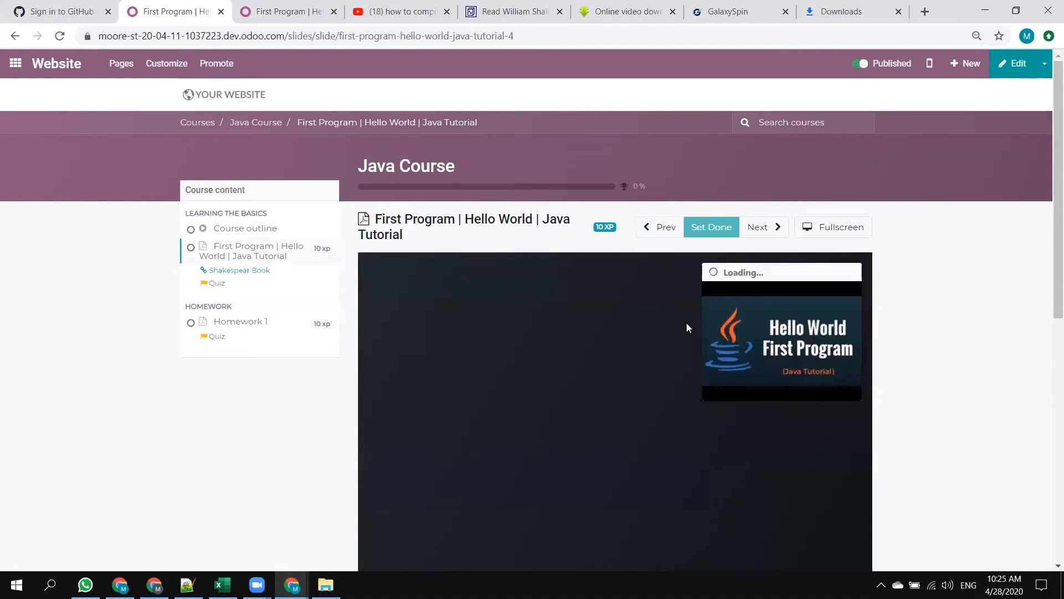
{"action": "key", "text": "alt+Tab"}
{"action": "key", "text": "alt+Tab"}
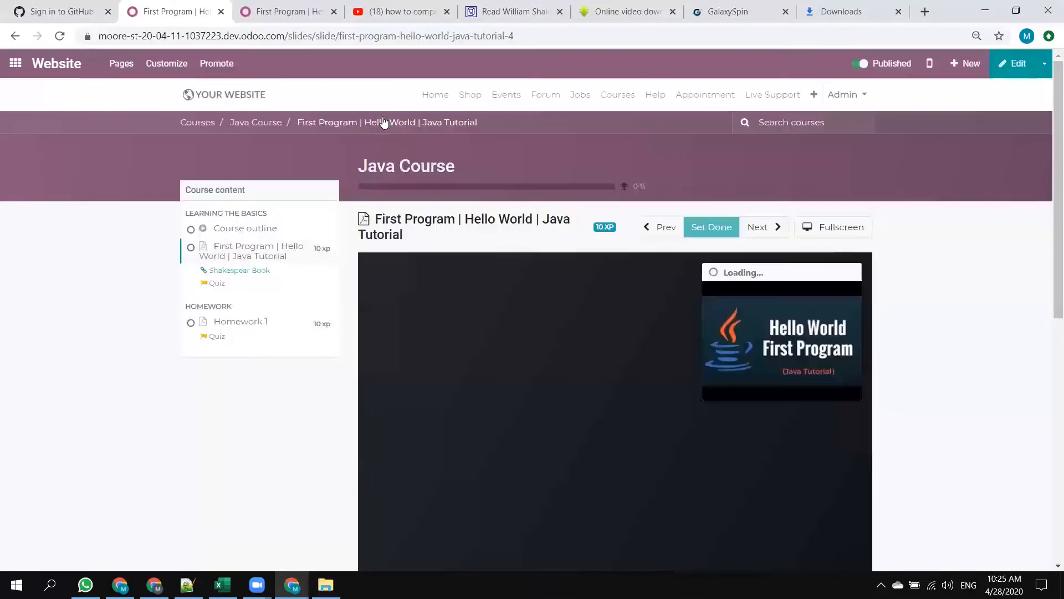
{"action": "key", "text": "alt+Tab"}
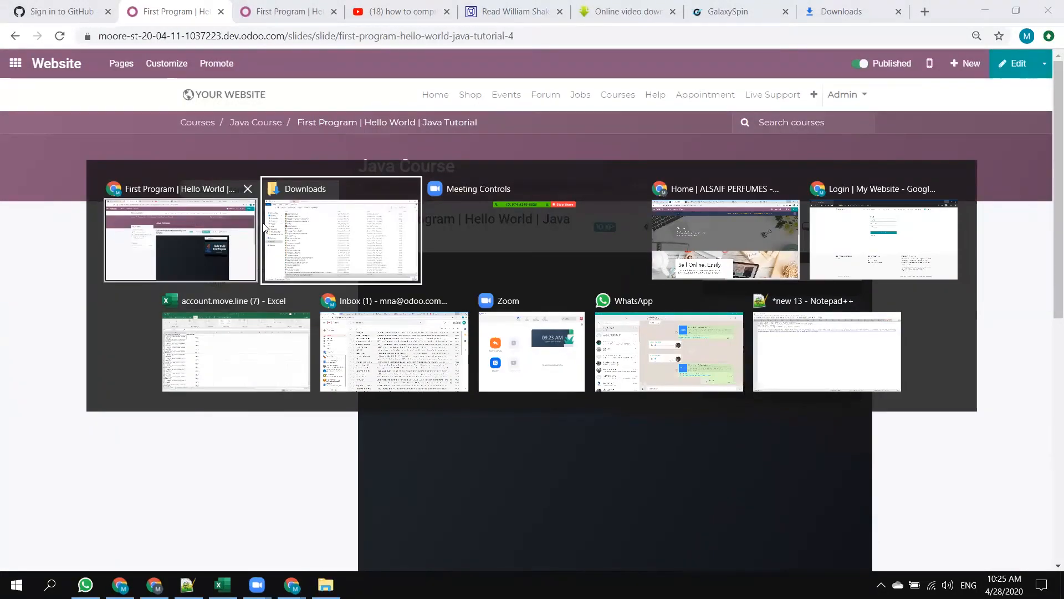
{"action": "left_click", "coordinate": [183, 236]}
Switch to the incognito browser window and view the Java Course page from the website's course list as a signed-out visitor.
{"action": "key", "text": "alt+Tab"}
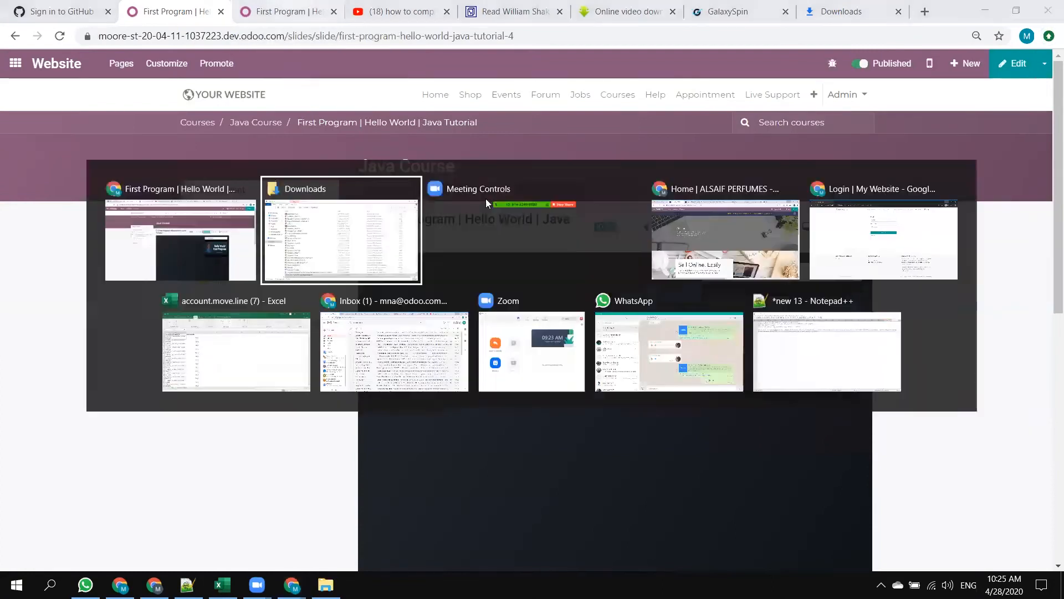
{"action": "left_click", "coordinate": [881, 240]}
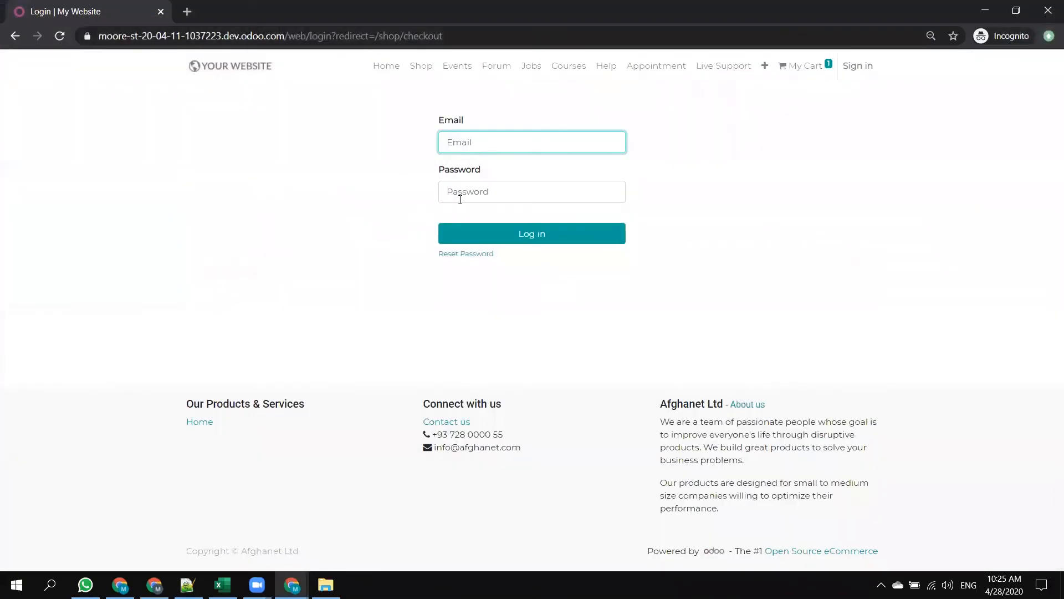
{"action": "left_click", "coordinate": [571, 76]}
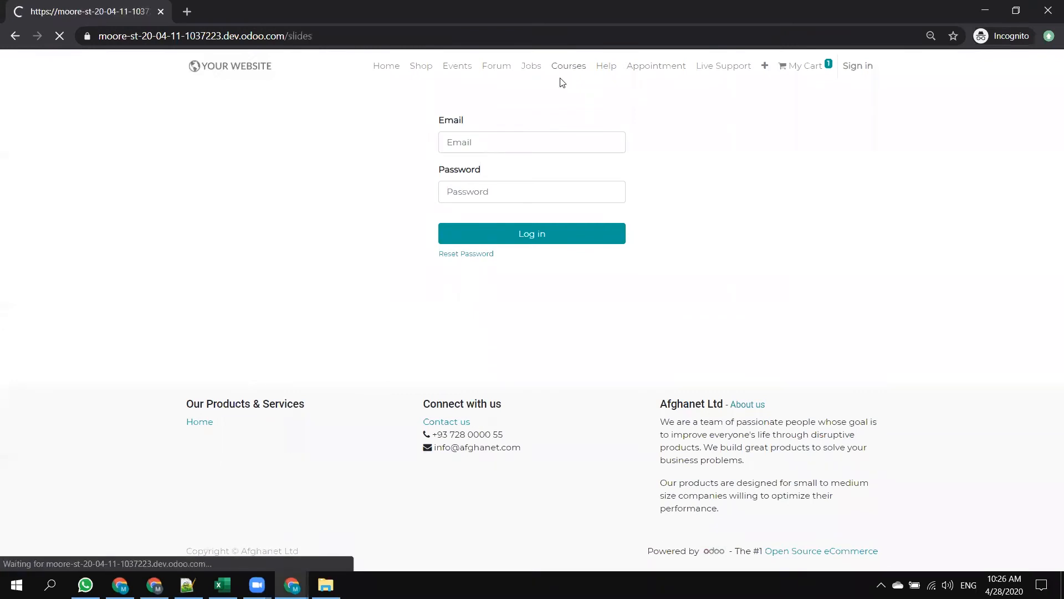
{"action": "scroll", "coordinate": [261, 349], "scroll_direction": "down", "scroll_amount": 2}
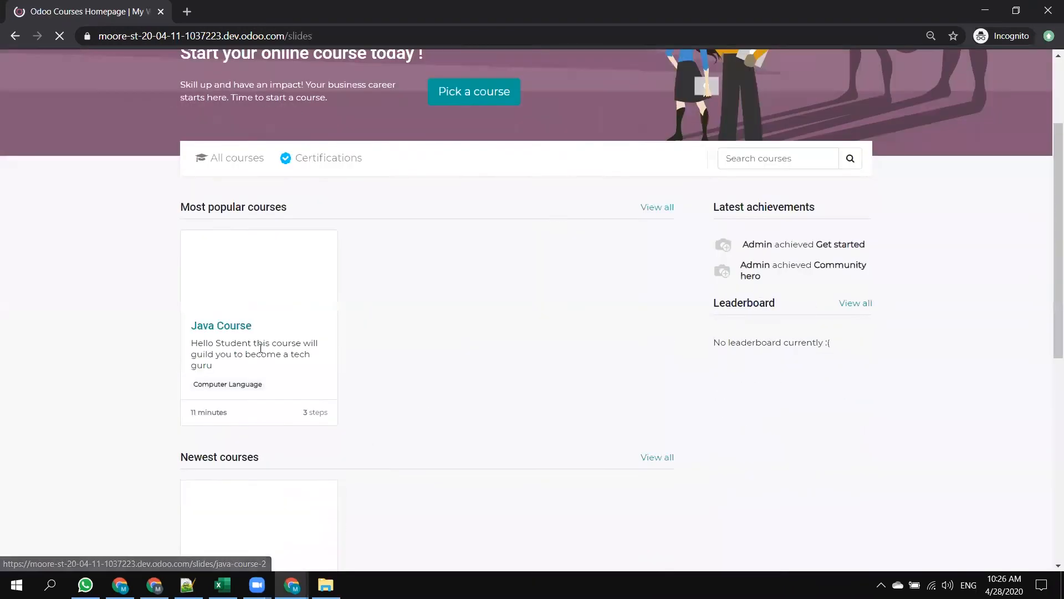
{"action": "left_click", "coordinate": [234, 328]}
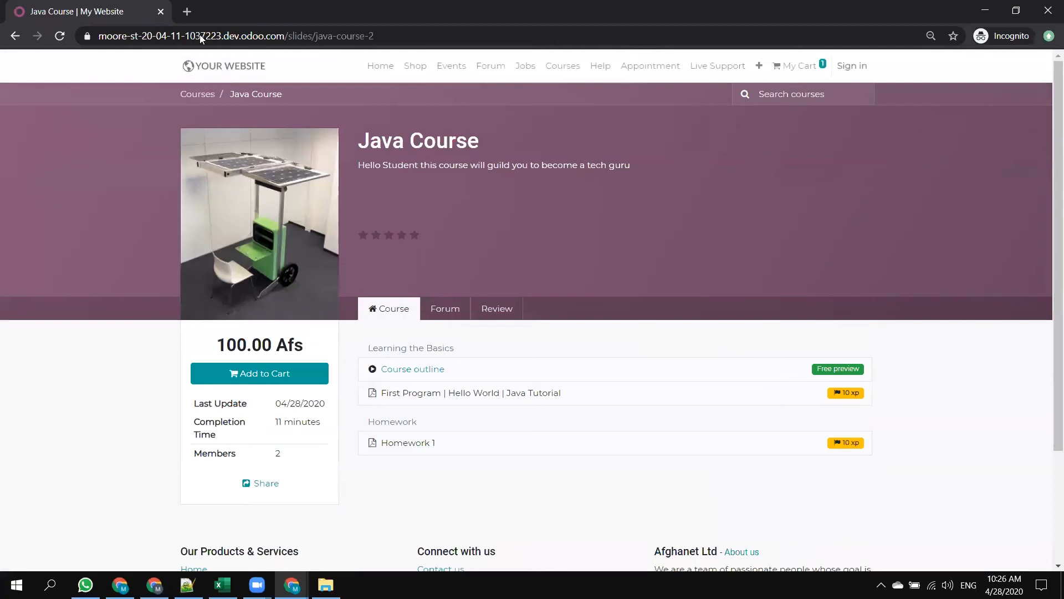
Return to the admin browser window, open the Website app's configuration settings and search them for "allow".
{"action": "key", "text": "alt+Tab"}
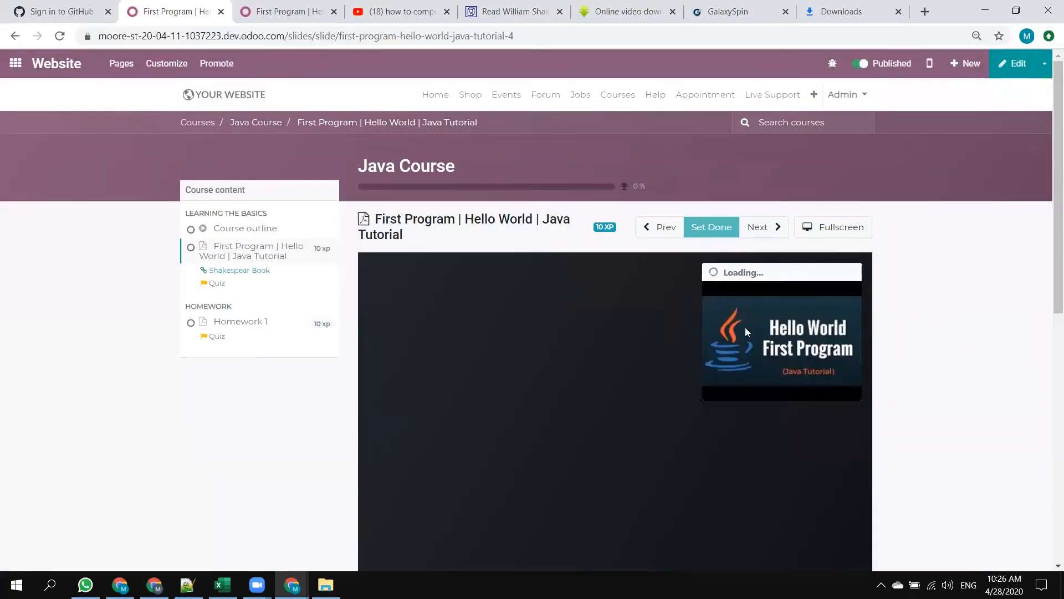
{"action": "left_click", "coordinate": [288, 11]}
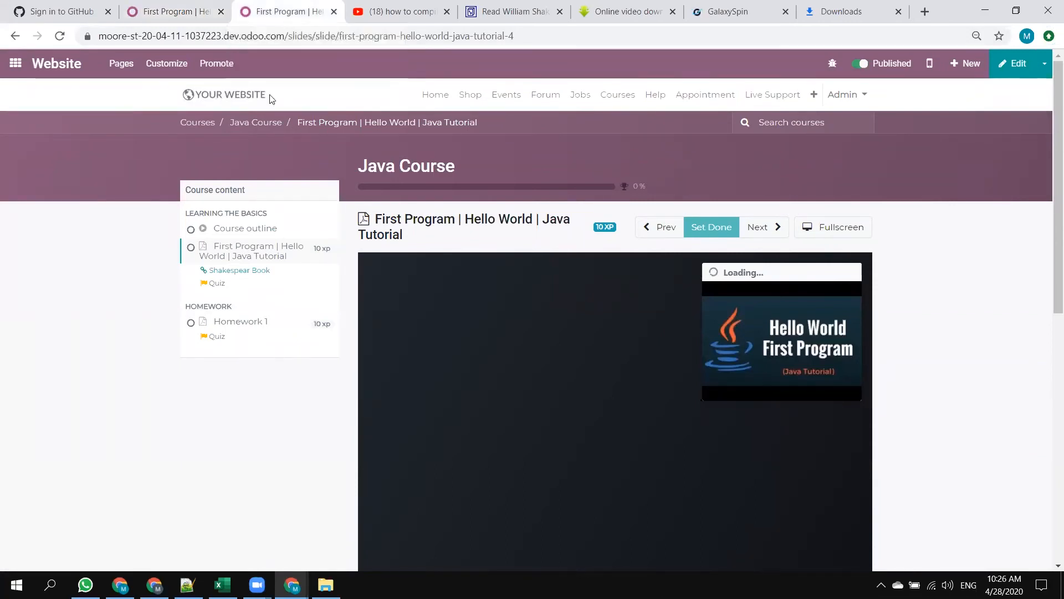
{"action": "left_click", "coordinate": [15, 61]}
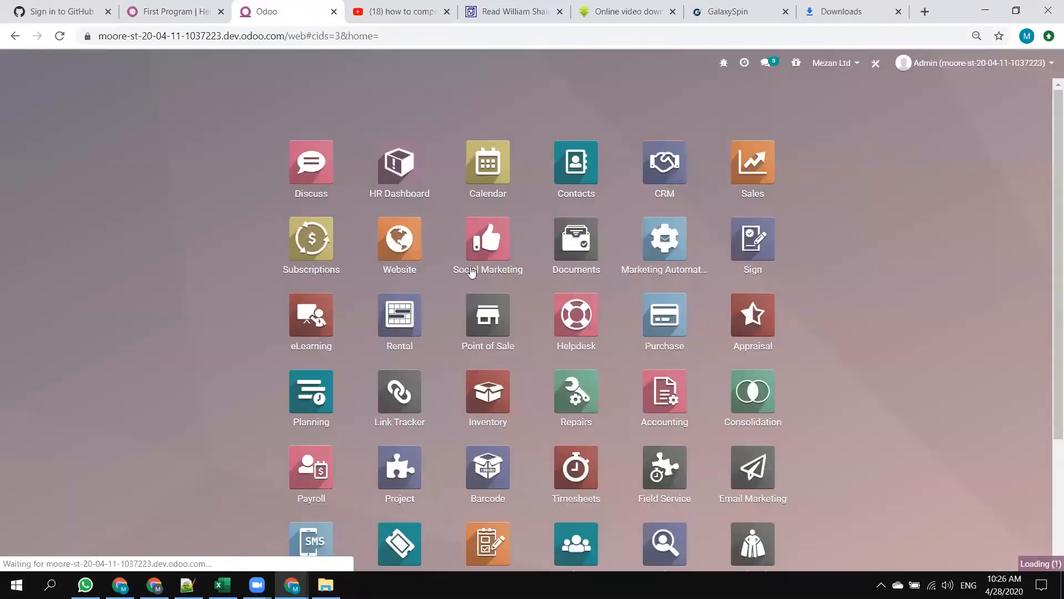
{"action": "scroll", "coordinate": [682, 514], "scroll_direction": "down", "scroll_amount": 3}
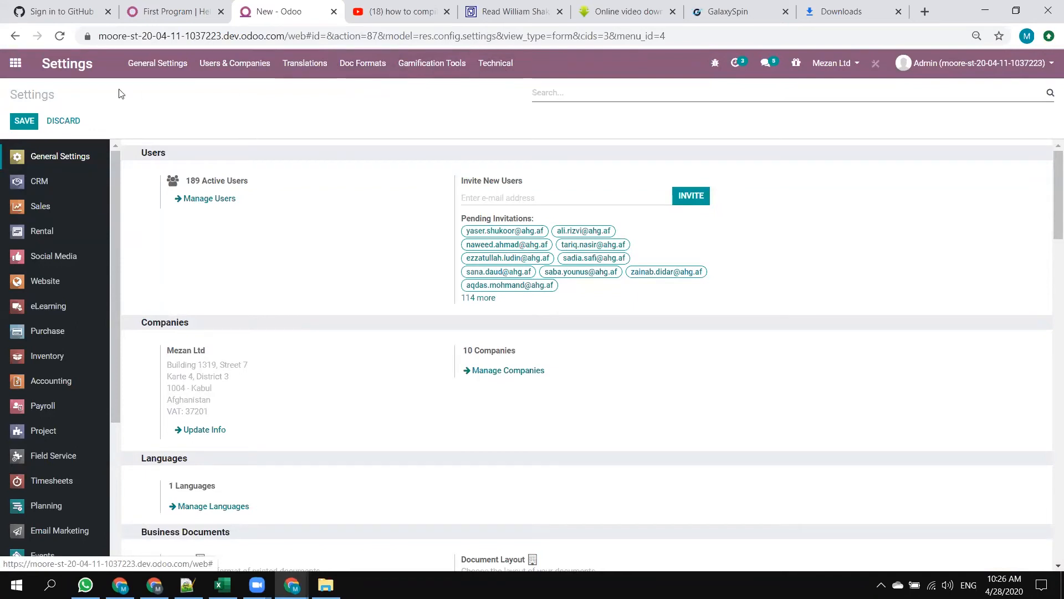
{"action": "left_click", "coordinate": [16, 63]}
{"action": "scroll", "coordinate": [333, 233], "scroll_direction": "down", "scroll_amount": 1}
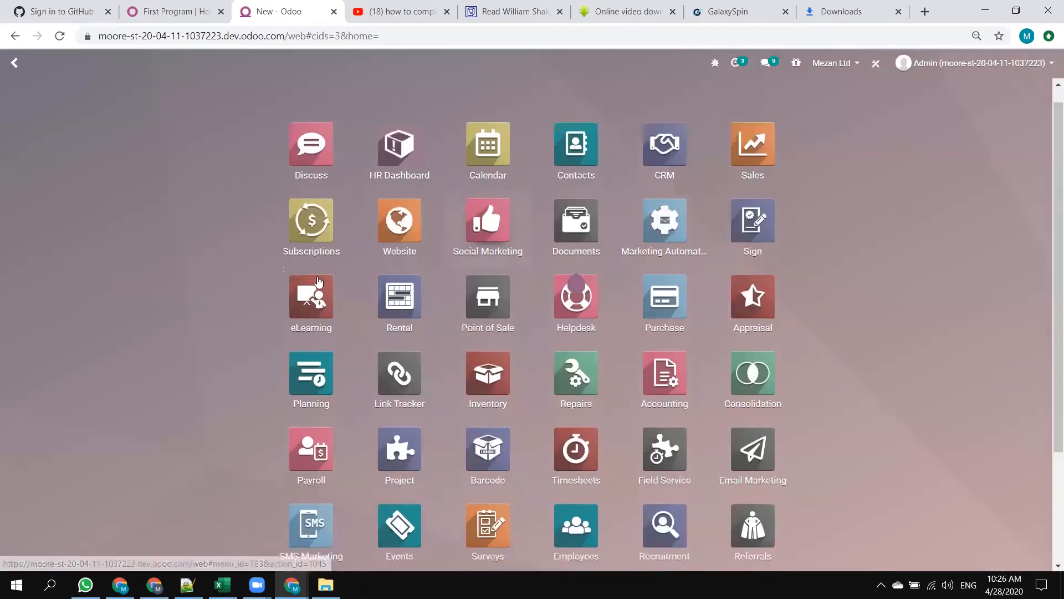
{"action": "left_click", "coordinate": [403, 168]}
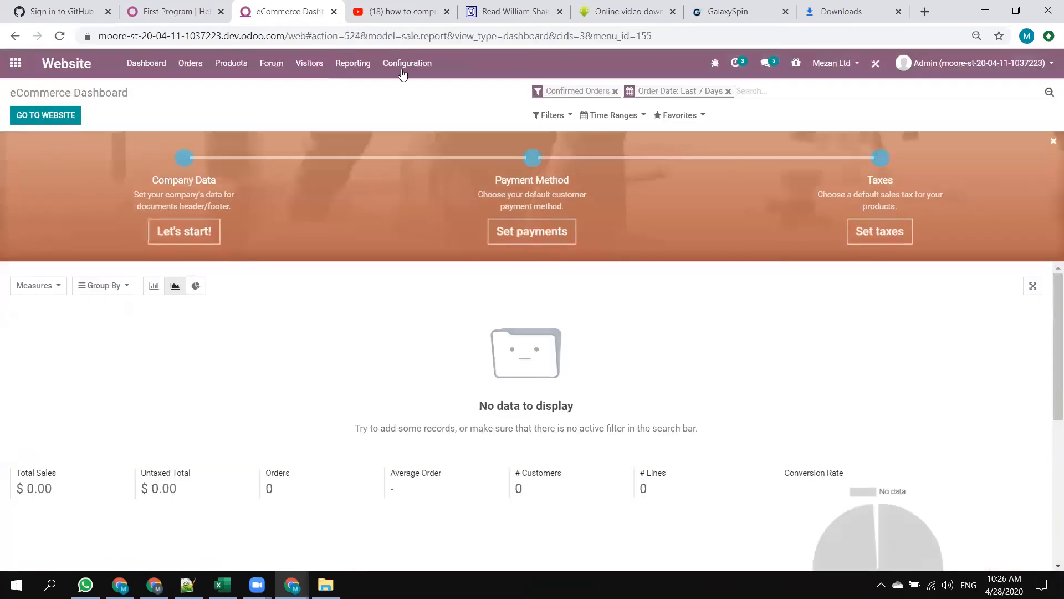
{"action": "left_click", "coordinate": [408, 62]}
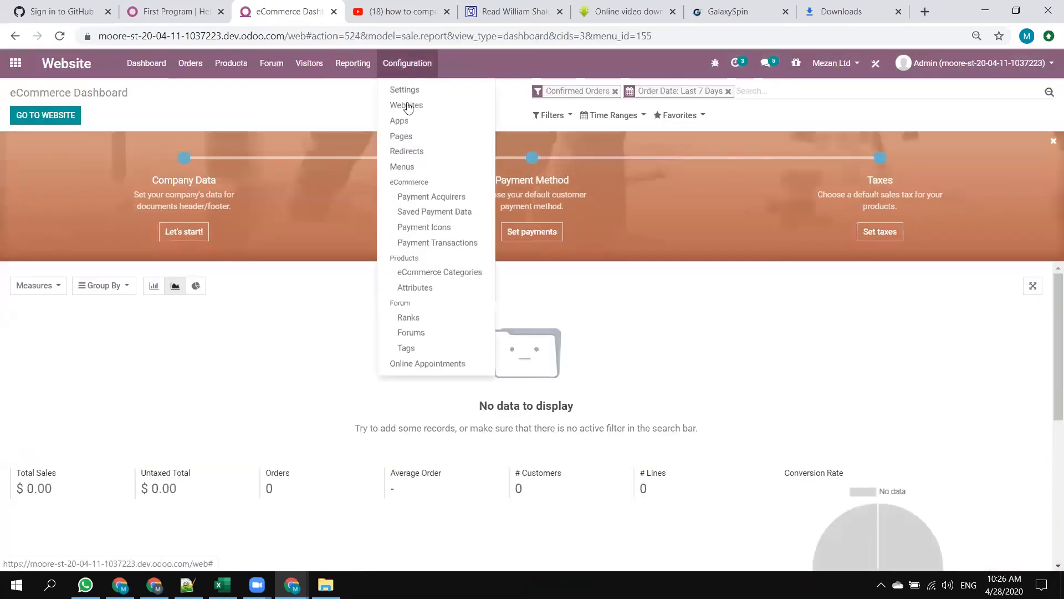
{"action": "left_click", "coordinate": [413, 91]}
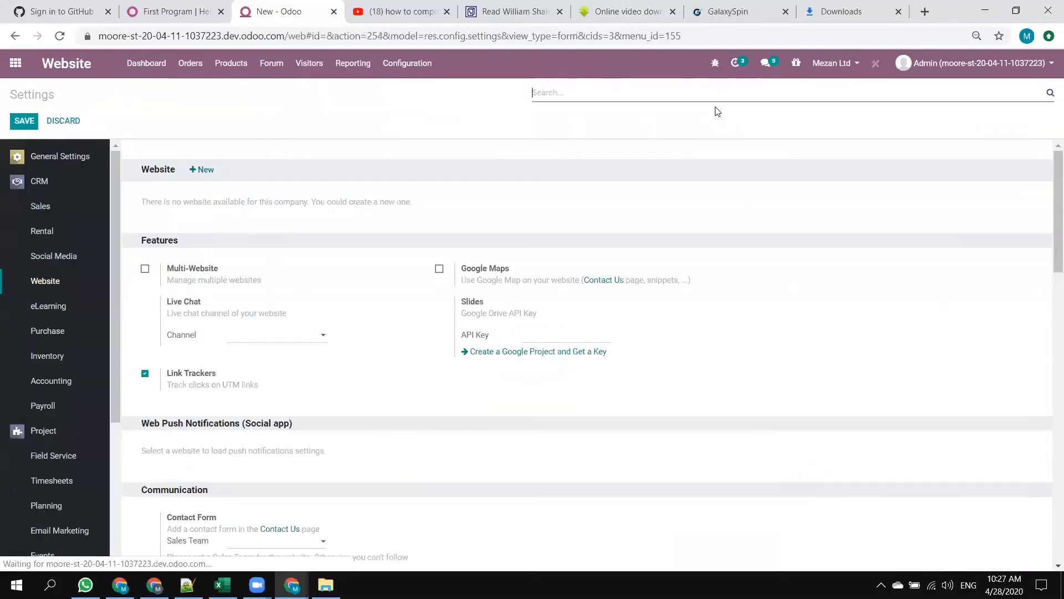
{"action": "type", "text": "allow"}
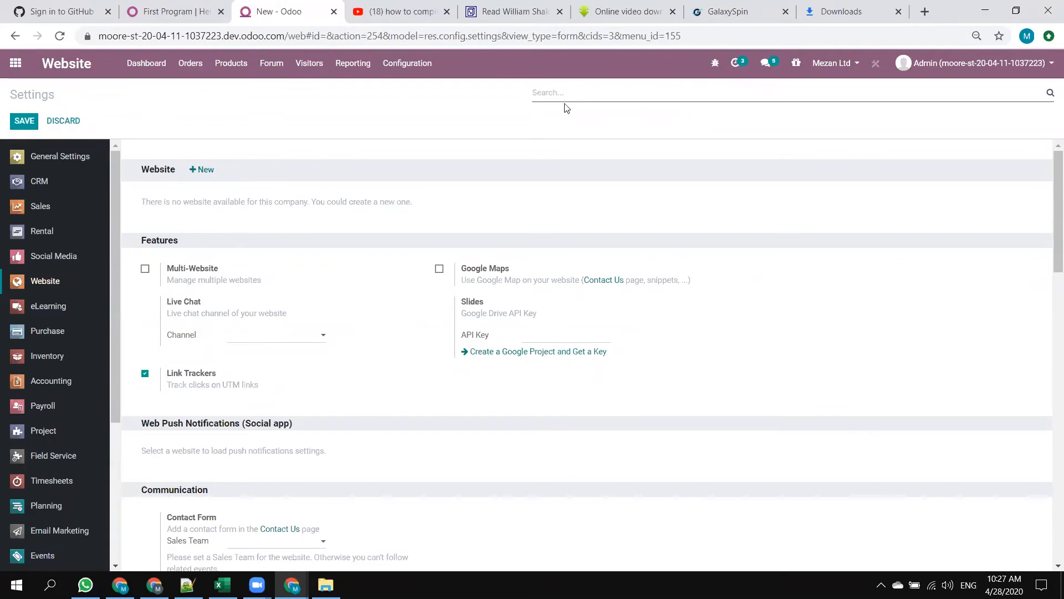
Create a new website named Mezan for the company Mezan Ltd in English (US) and proceed to choosing its theme.
{"action": "left_click", "coordinate": [206, 169]}
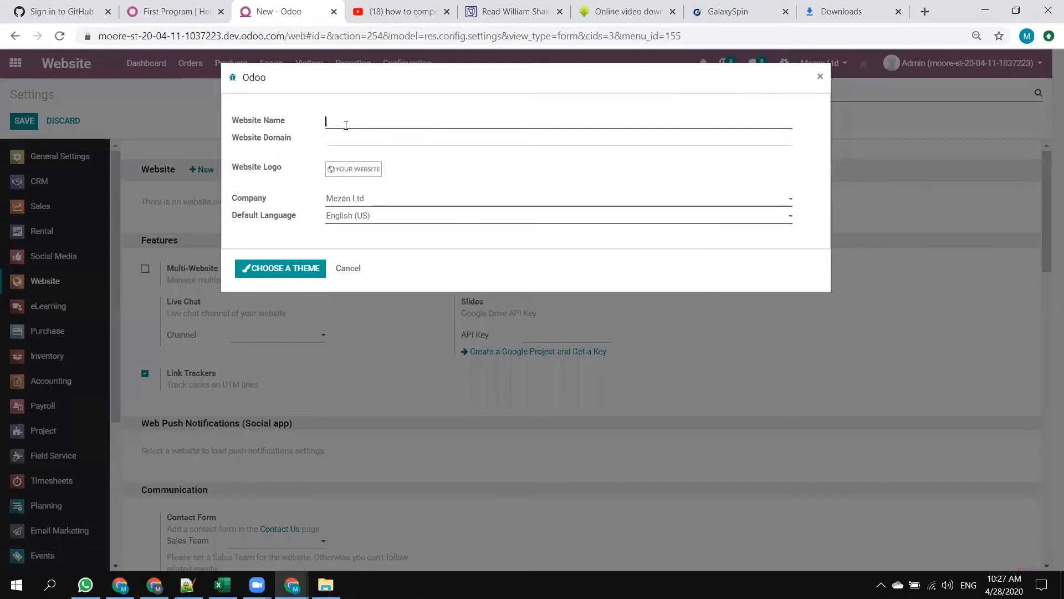
{"action": "left_click", "coordinate": [346, 125]}
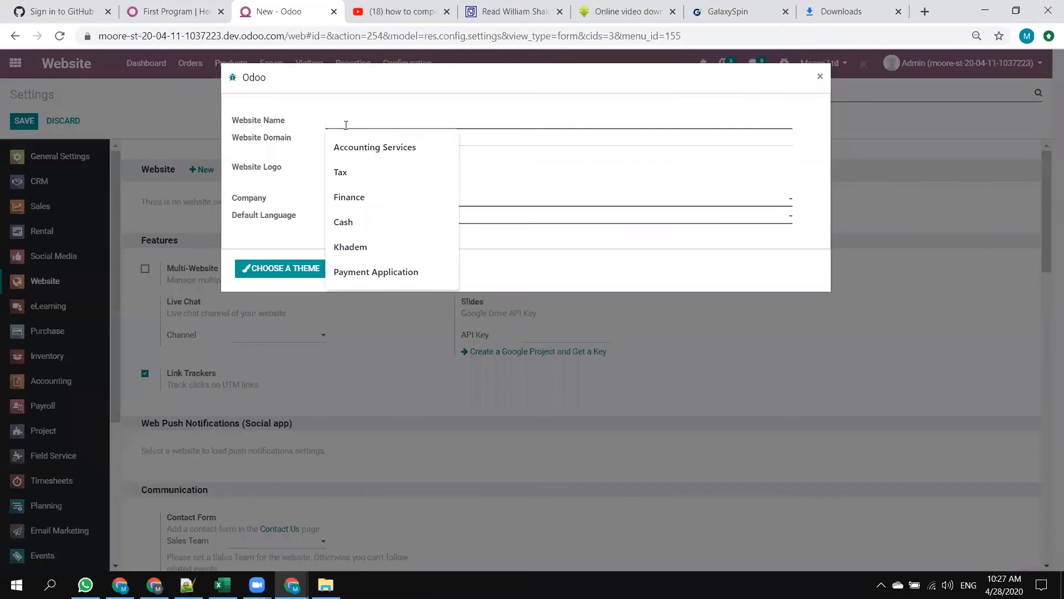
{"action": "type", "text": "Mezan"}
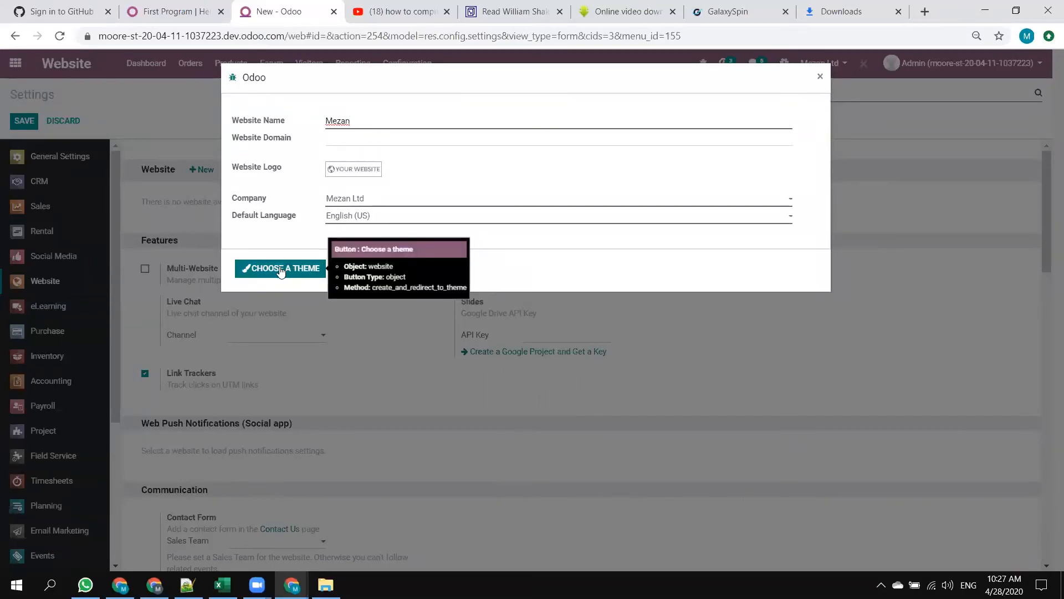
{"action": "left_click", "coordinate": [281, 271]}
{"action": "key", "text": "alt+Tab"}
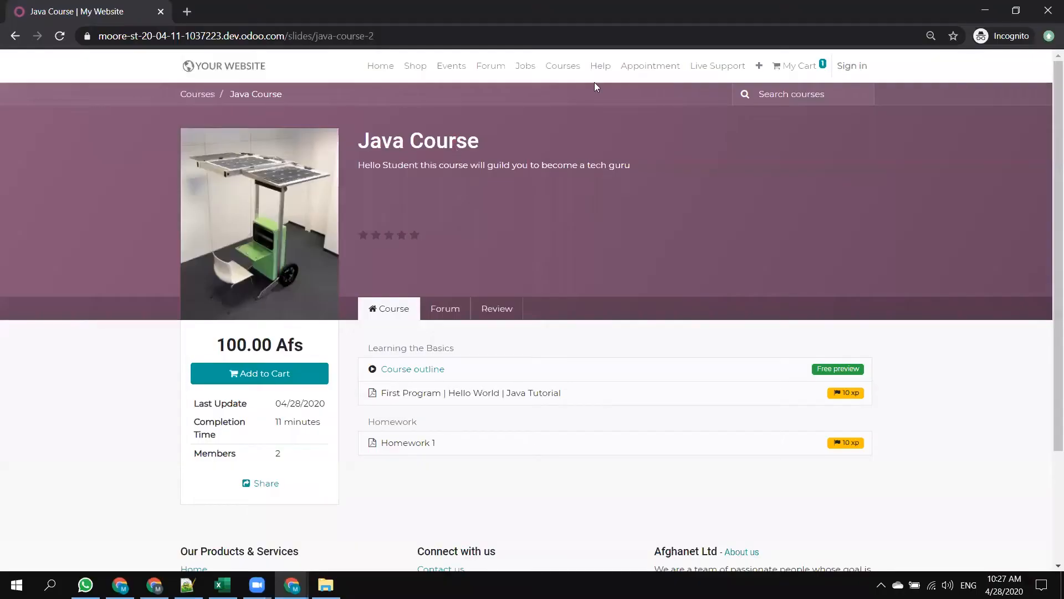
Return to the admin browser window, proceed to the theme selection for the Mezan website and browse the available themes.
{"action": "key", "text": "alt+Tab"}
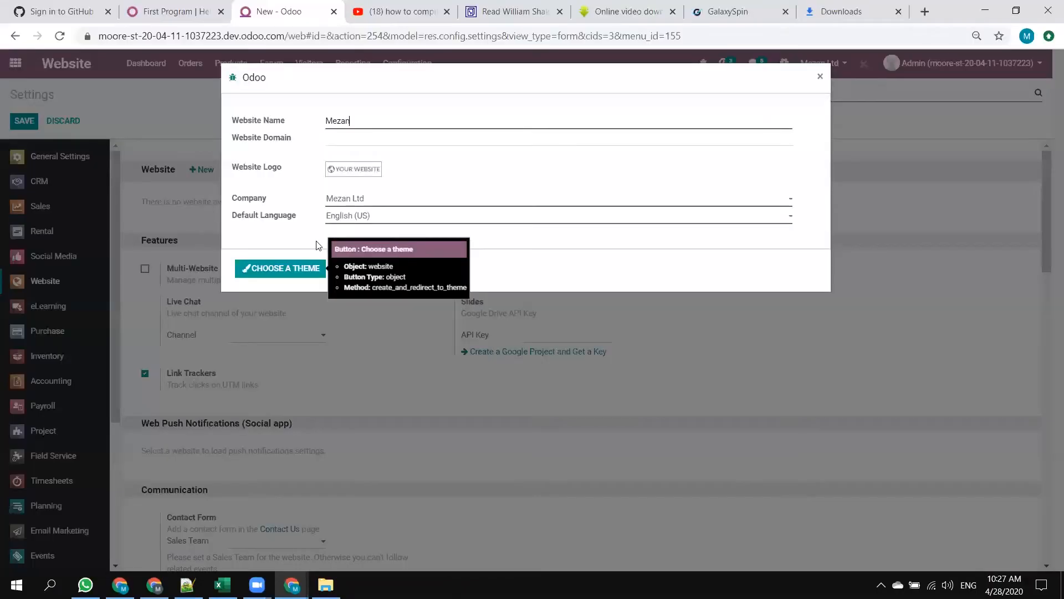
{"action": "left_click", "coordinate": [273, 269]}
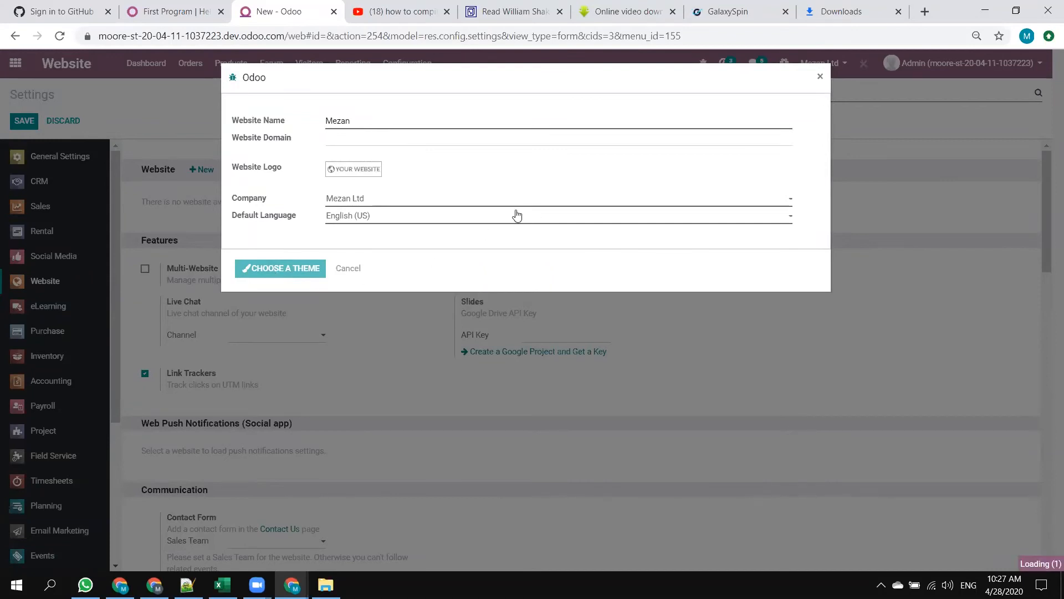
{"action": "scroll", "coordinate": [641, 216], "scroll_direction": "down", "scroll_amount": 3}
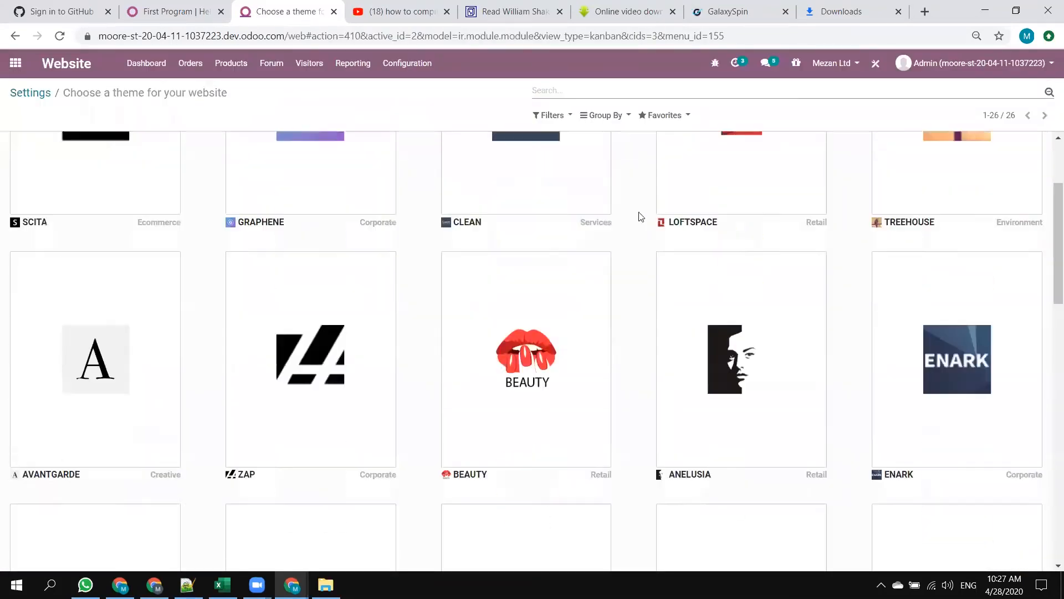
{"action": "scroll", "coordinate": [640, 216], "scroll_direction": "down", "scroll_amount": 1}
{"action": "scroll", "coordinate": [471, 233], "scroll_direction": "down", "scroll_amount": 5}
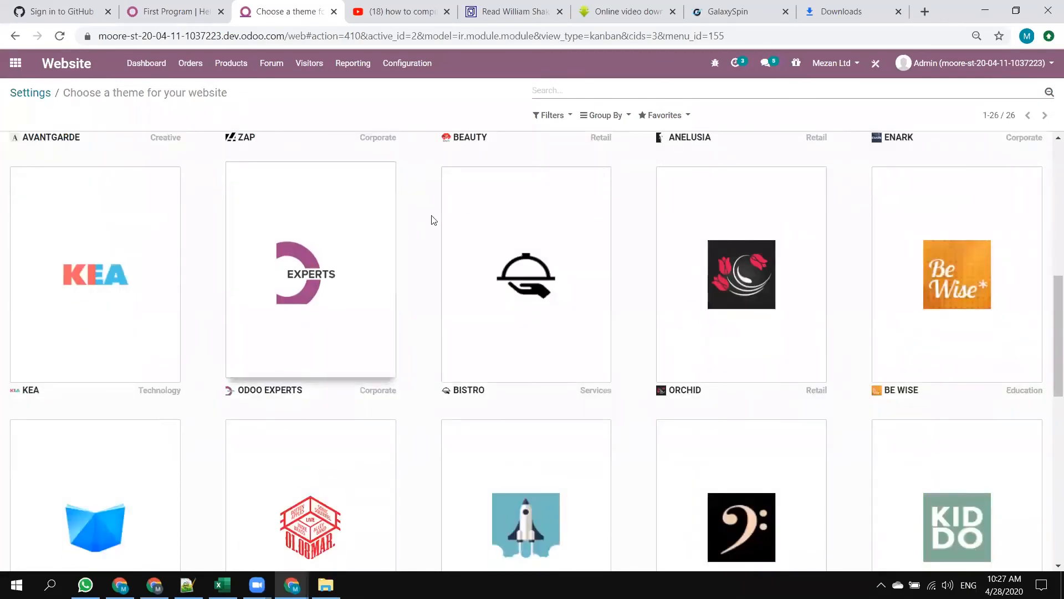
{"action": "scroll", "coordinate": [413, 255], "scroll_direction": "down", "scroll_amount": 5}
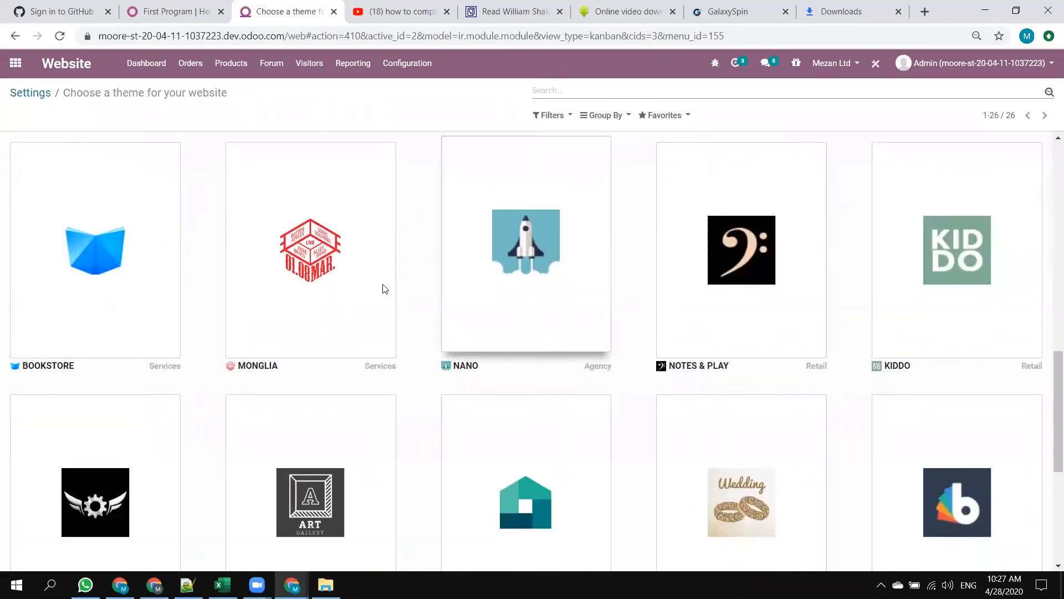
{"action": "scroll", "coordinate": [660, 274], "scroll_direction": "down", "scroll_amount": 5}
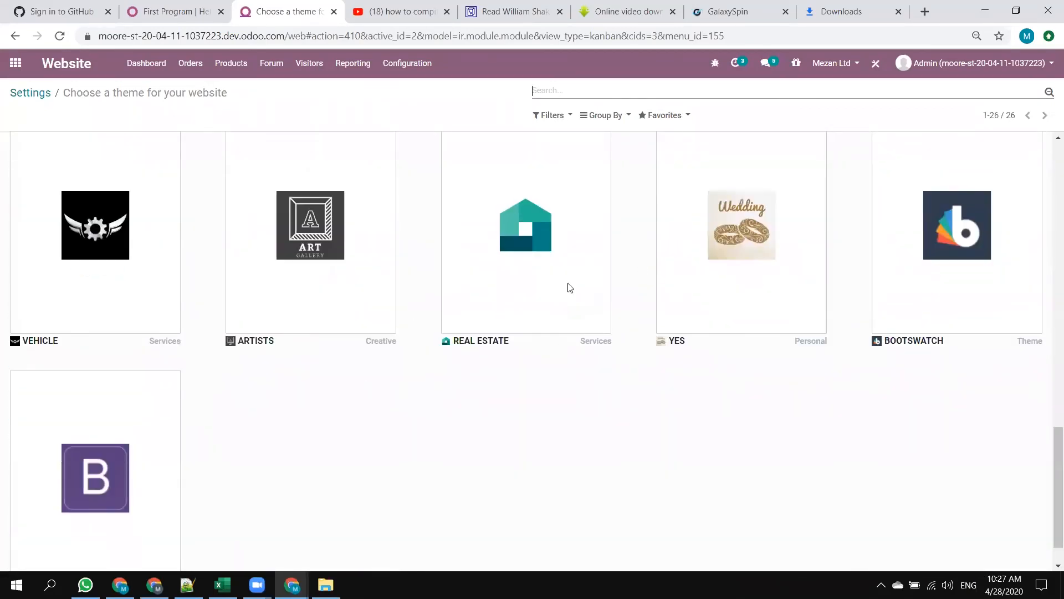
{"action": "scroll", "coordinate": [579, 396], "scroll_direction": "up", "scroll_amount": 5}
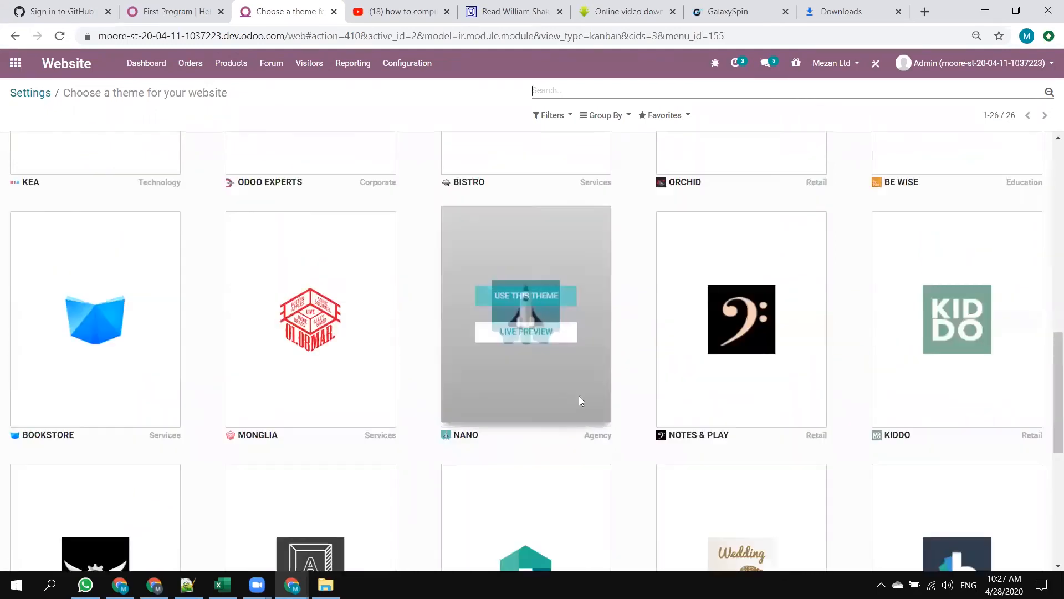
{"action": "scroll", "coordinate": [555, 292], "scroll_direction": "up", "scroll_amount": 7}
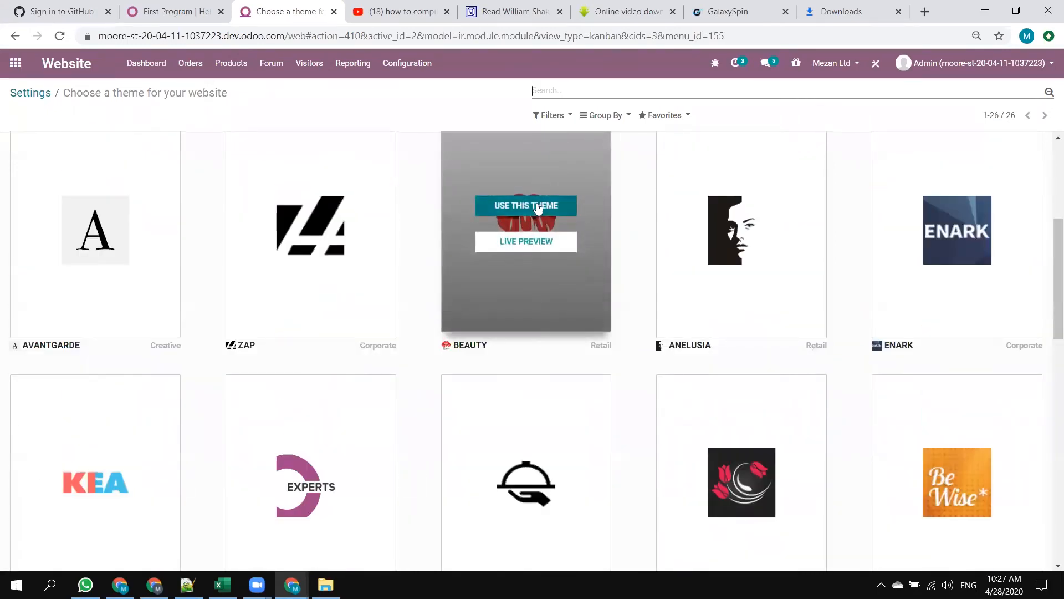
{"action": "scroll", "coordinate": [386, 254], "scroll_direction": "up", "scroll_amount": 5}
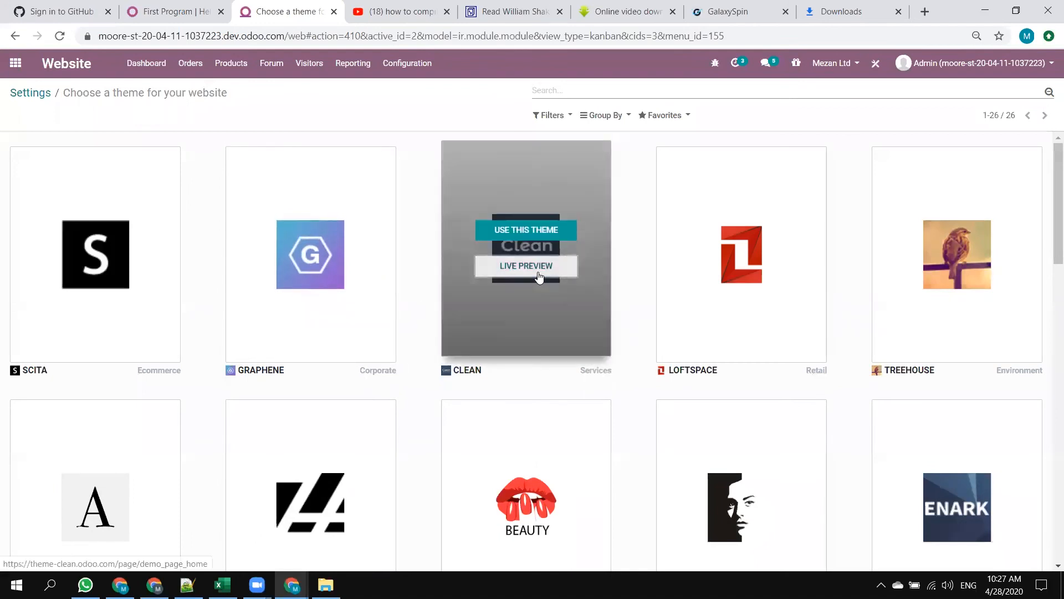
Open the live preview of the Clean theme and look through its demo home page.
{"action": "left_click", "coordinate": [539, 266]}
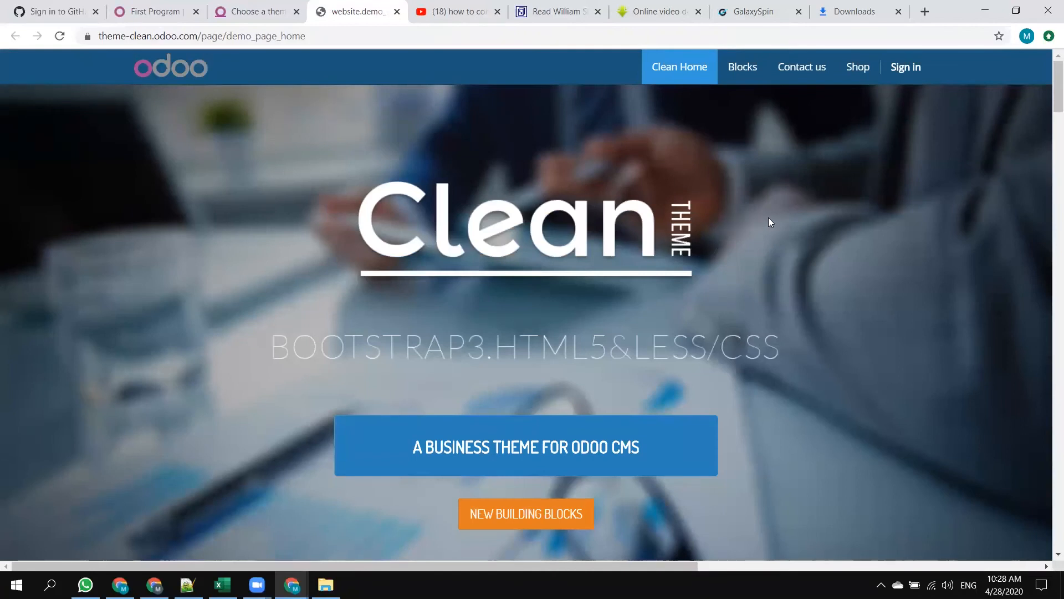
{"action": "scroll", "coordinate": [769, 222], "scroll_direction": "down", "scroll_amount": 15}
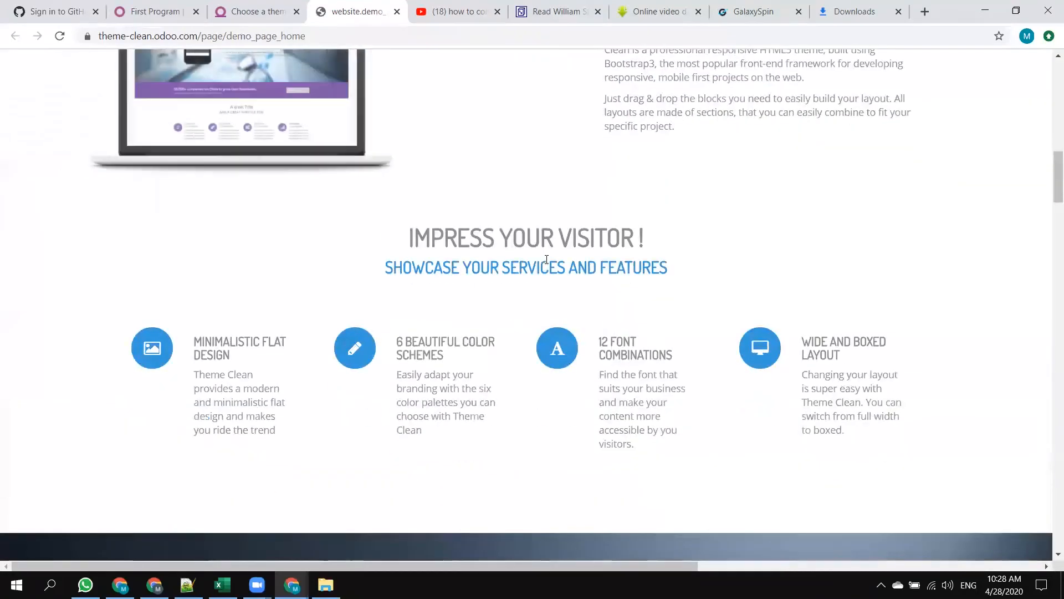
{"action": "scroll", "coordinate": [547, 258], "scroll_direction": "up", "scroll_amount": 10}
{"action": "scroll", "coordinate": [545, 255], "scroll_direction": "down", "scroll_amount": 15}
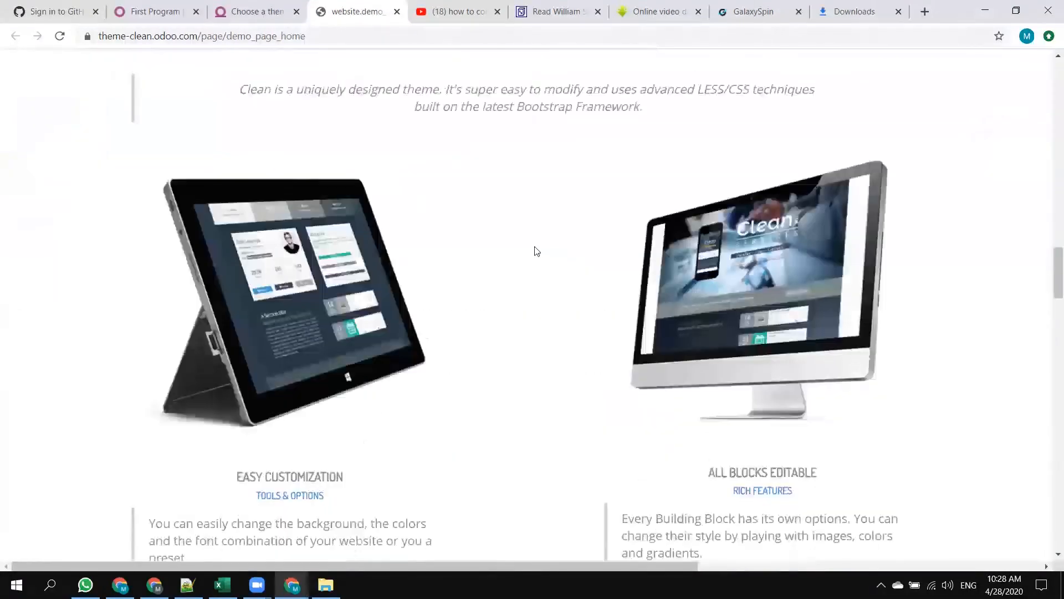
{"action": "scroll", "coordinate": [537, 251], "scroll_direction": "down", "scroll_amount": 15}
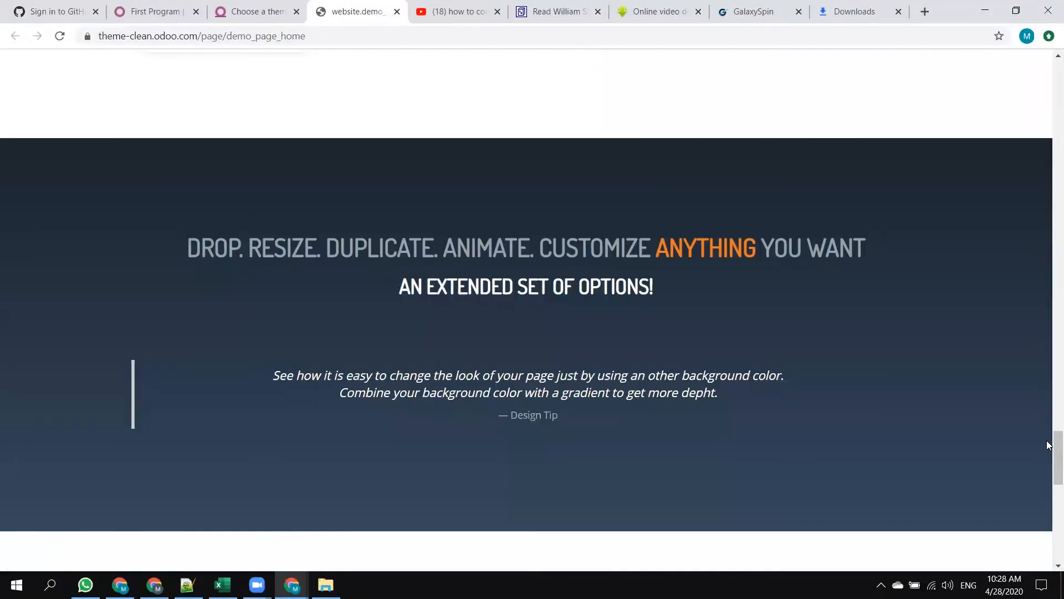
{"action": "left_click_drag", "start_coordinate": [1049, 445], "coordinate": [1046, 56]}
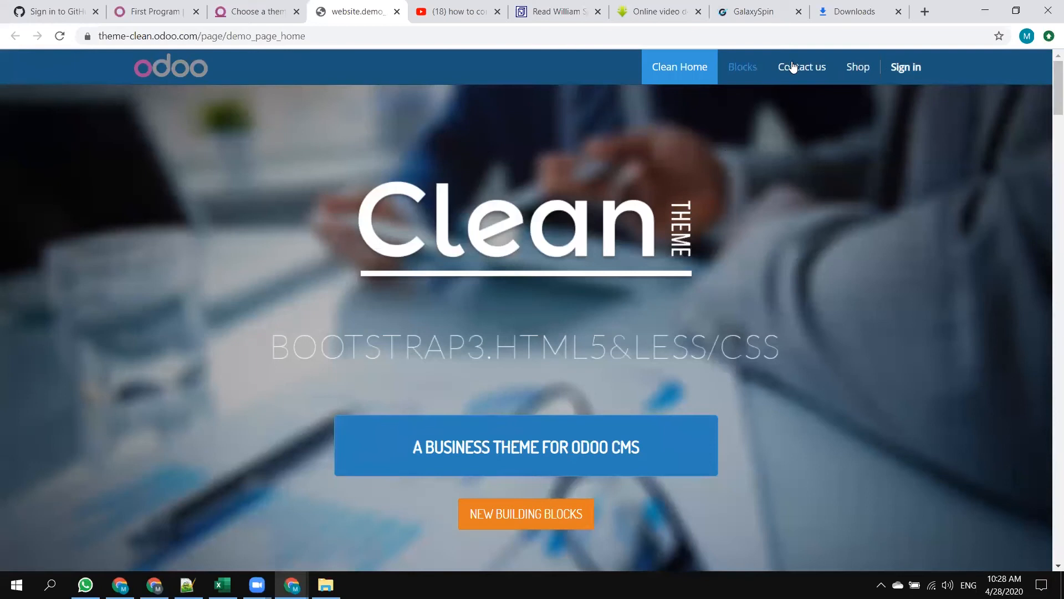
Open the live preview of the Graphene theme and return to the theme selection page.
{"action": "left_click", "coordinate": [266, 13]}
{"action": "left_click", "coordinate": [319, 271]}
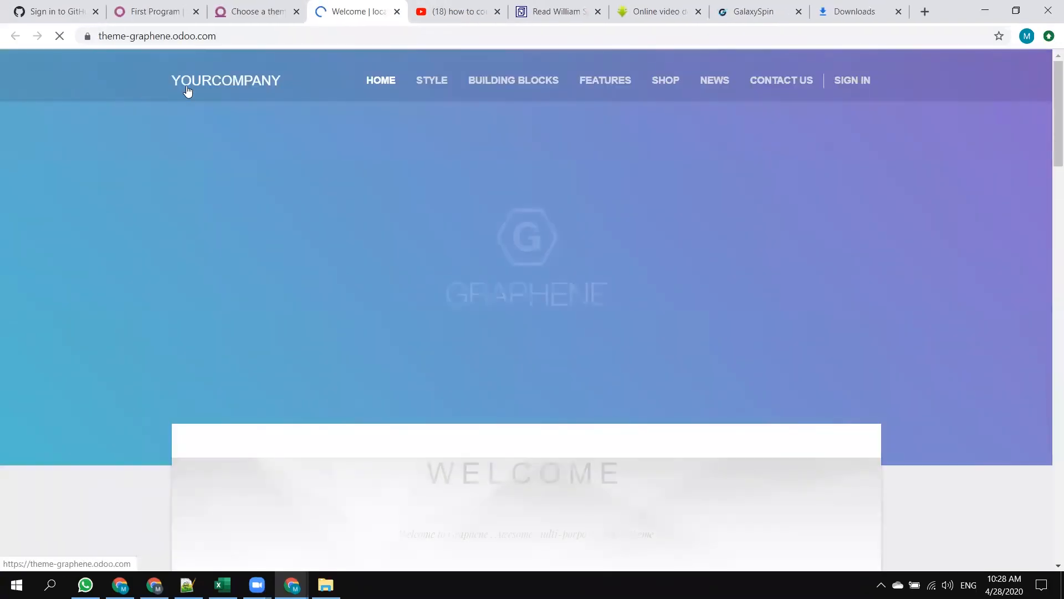
{"action": "left_click", "coordinate": [285, 9]}
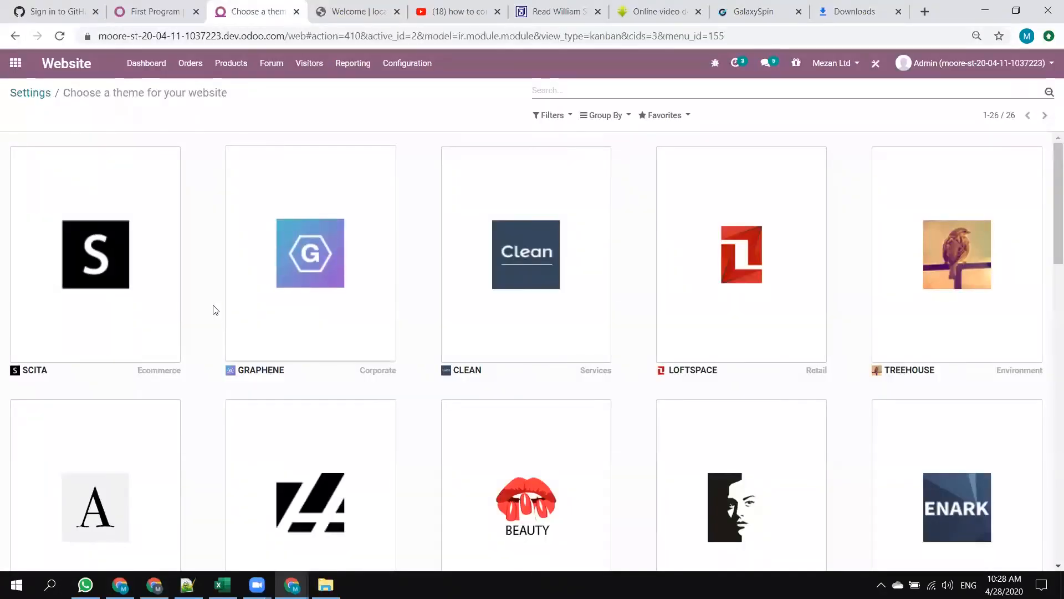
Open the live preview of the Beauty theme, look through its demo page and close the preview.
{"action": "scroll", "coordinate": [216, 311], "scroll_direction": "down", "scroll_amount": 5}
{"action": "mouse_move", "coordinate": [560, 261]}
{"action": "left_click", "coordinate": [561, 243]}
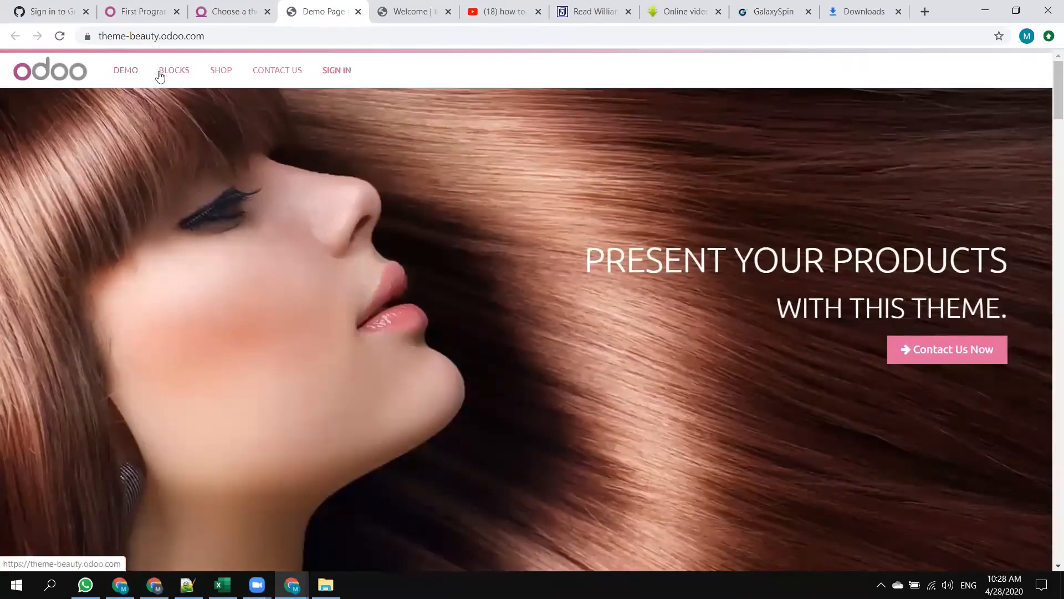
{"action": "scroll", "coordinate": [438, 256], "scroll_direction": "down", "scroll_amount": 6}
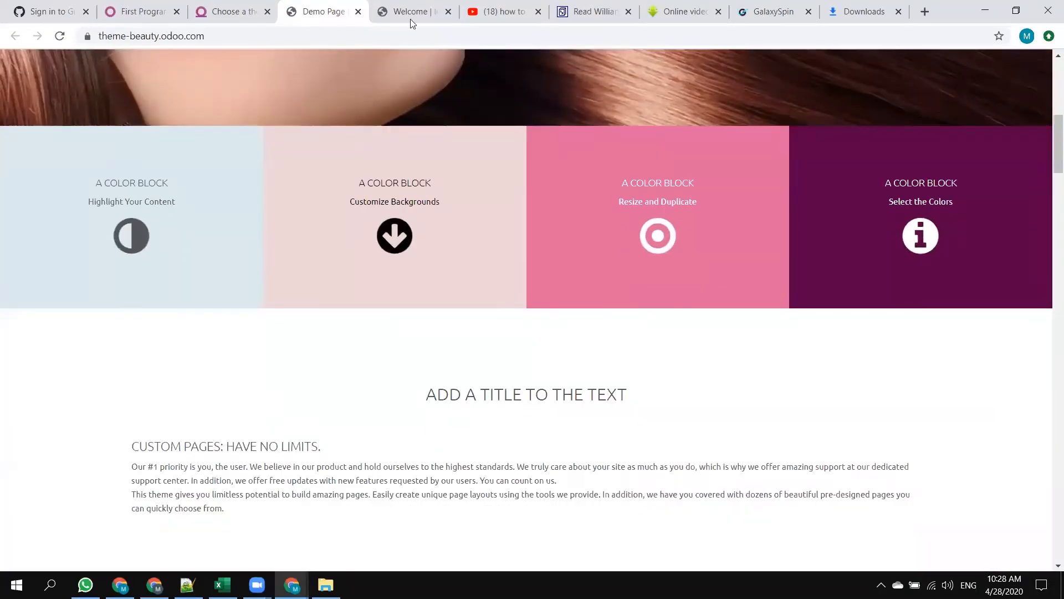
{"action": "left_click", "coordinate": [358, 11]}
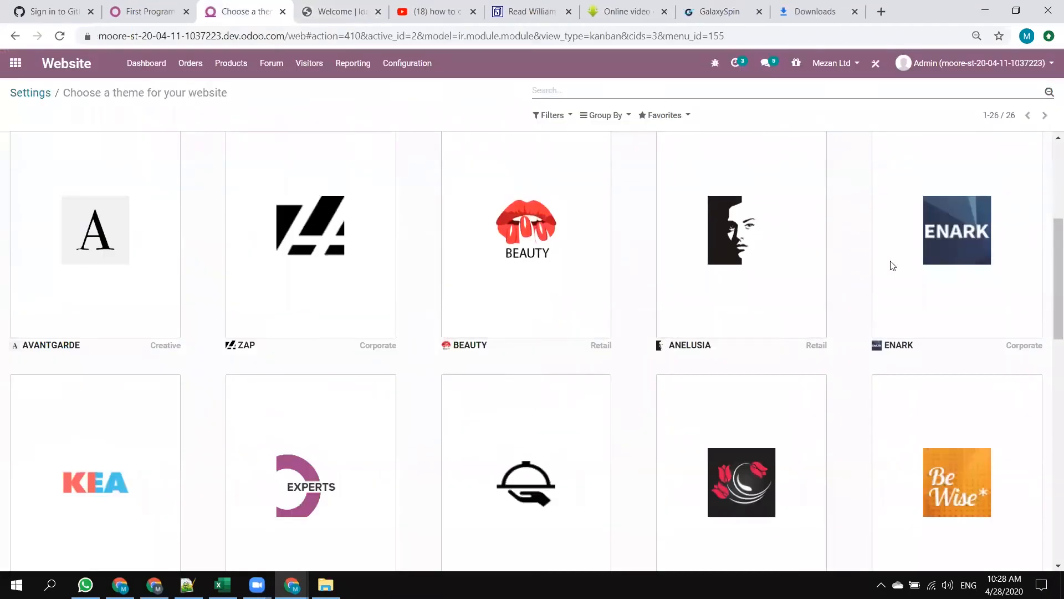
Preview the Monglia theme live, check its collapsible navigation menu and close the preview.
{"action": "mouse_move", "coordinate": [243, 287]}
{"action": "scroll", "coordinate": [243, 288], "scroll_direction": "down", "scroll_amount": 5}
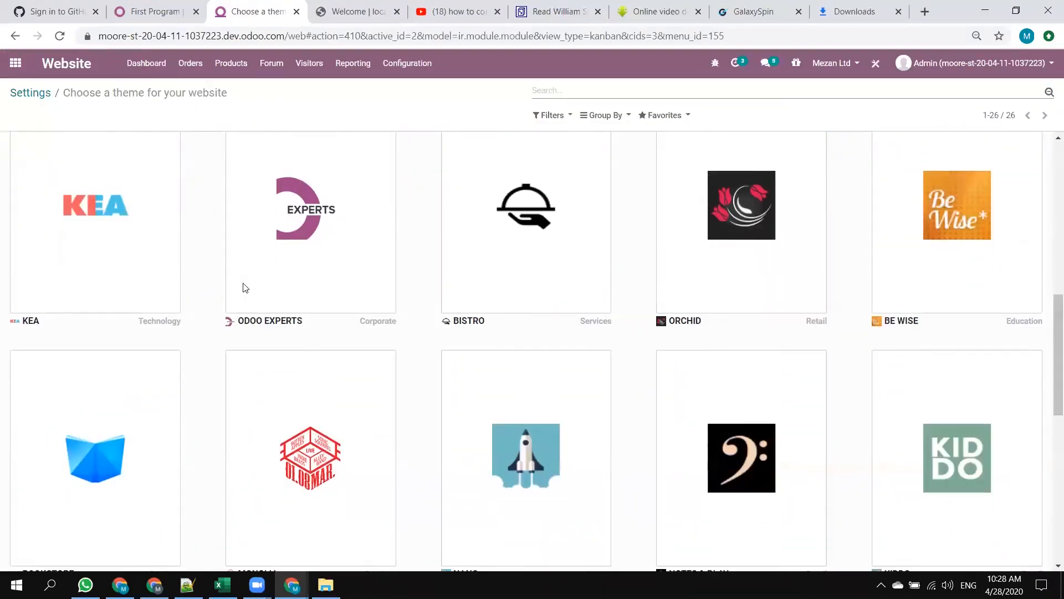
{"action": "mouse_move", "coordinate": [127, 219]}
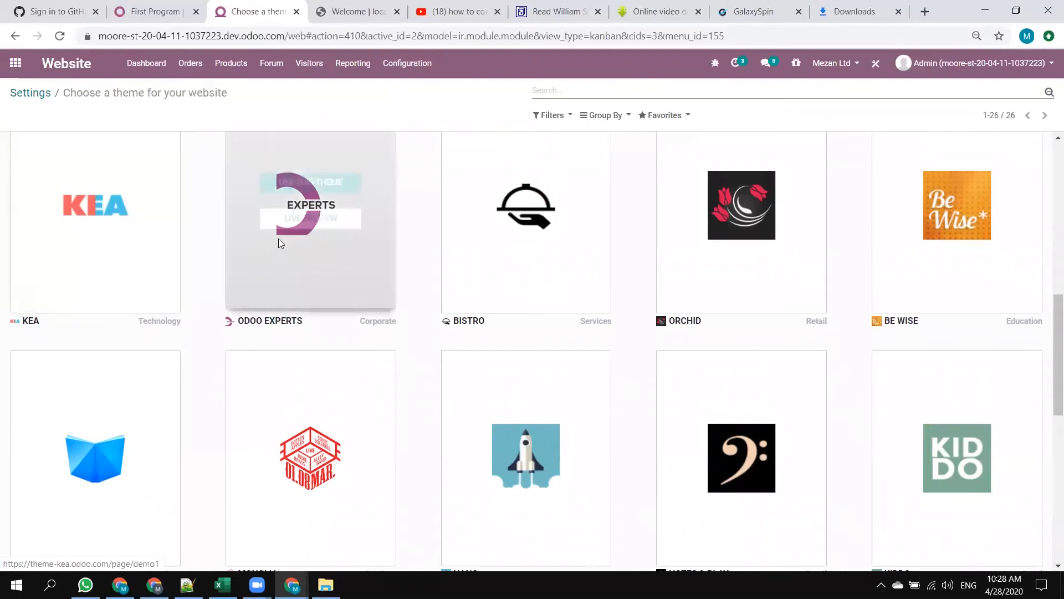
{"action": "scroll", "coordinate": [279, 239], "scroll_direction": "down", "scroll_amount": 4}
{"action": "left_click", "coordinate": [323, 266]}
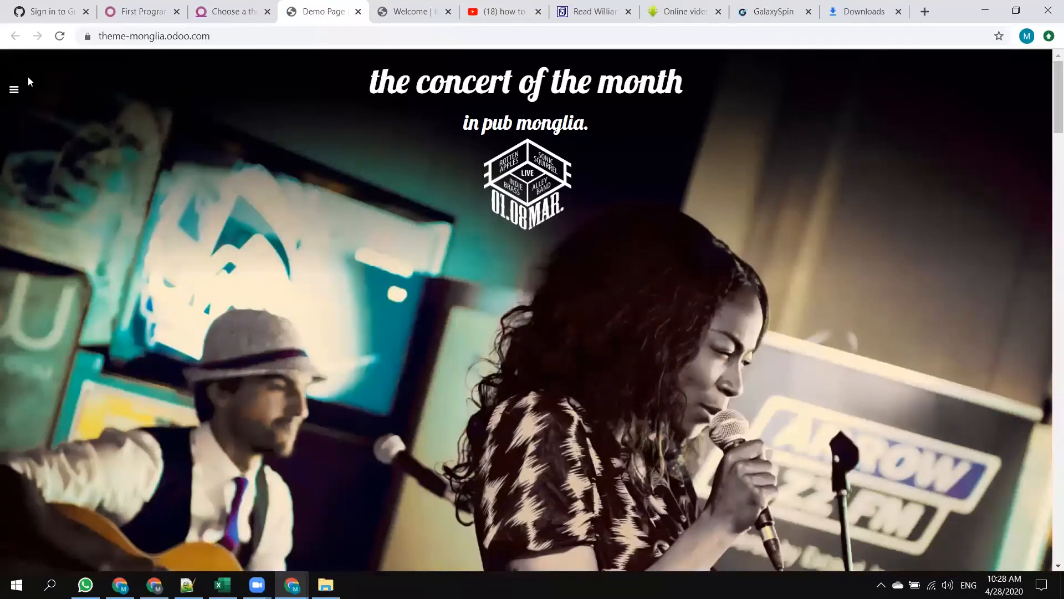
{"action": "left_click", "coordinate": [14, 89]}
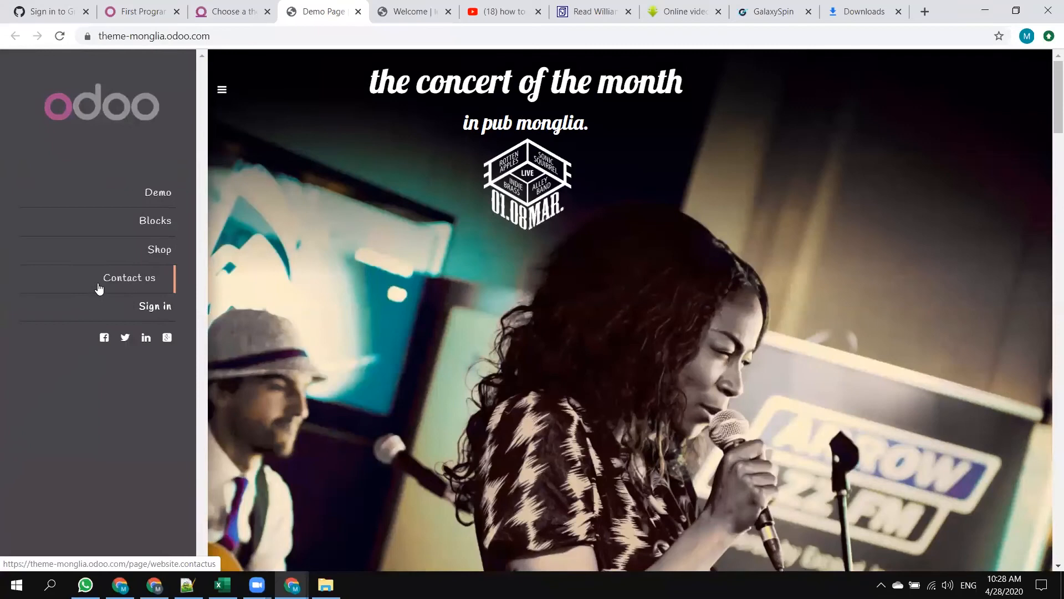
{"action": "left_click", "coordinate": [223, 89]}
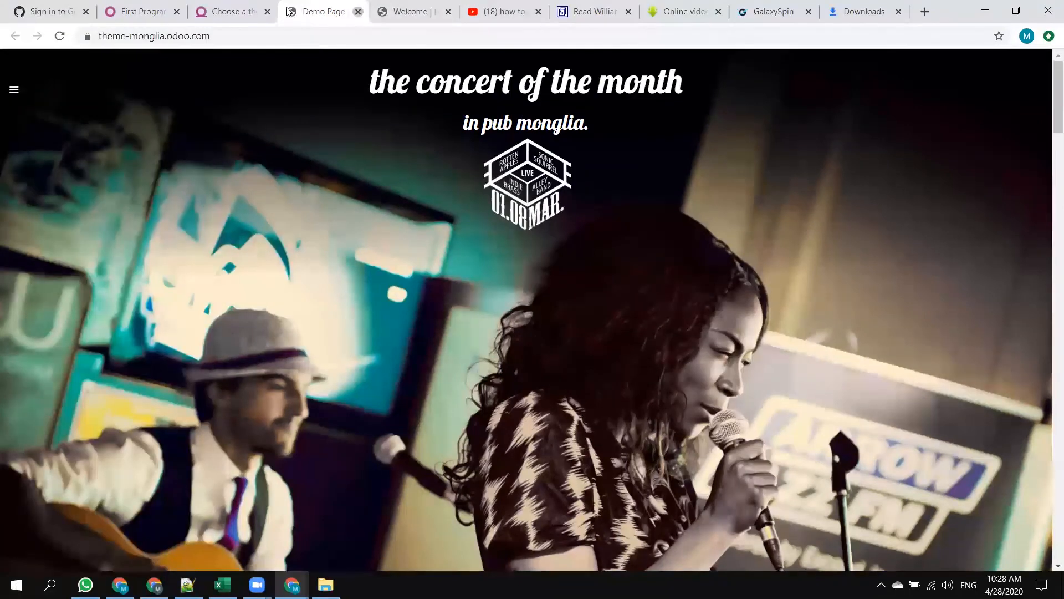
{"action": "left_click", "coordinate": [358, 11]}
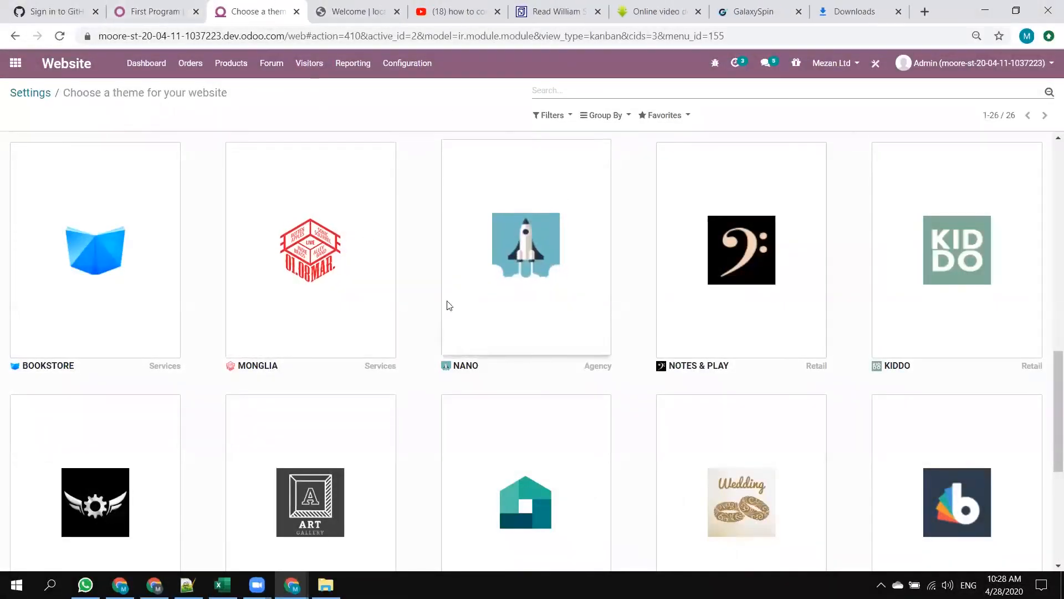
Check the open Java Tutorial lesson page, return to the Mezan website's settings and review its Customer Account options.
{"action": "left_click", "coordinate": [175, 7]}
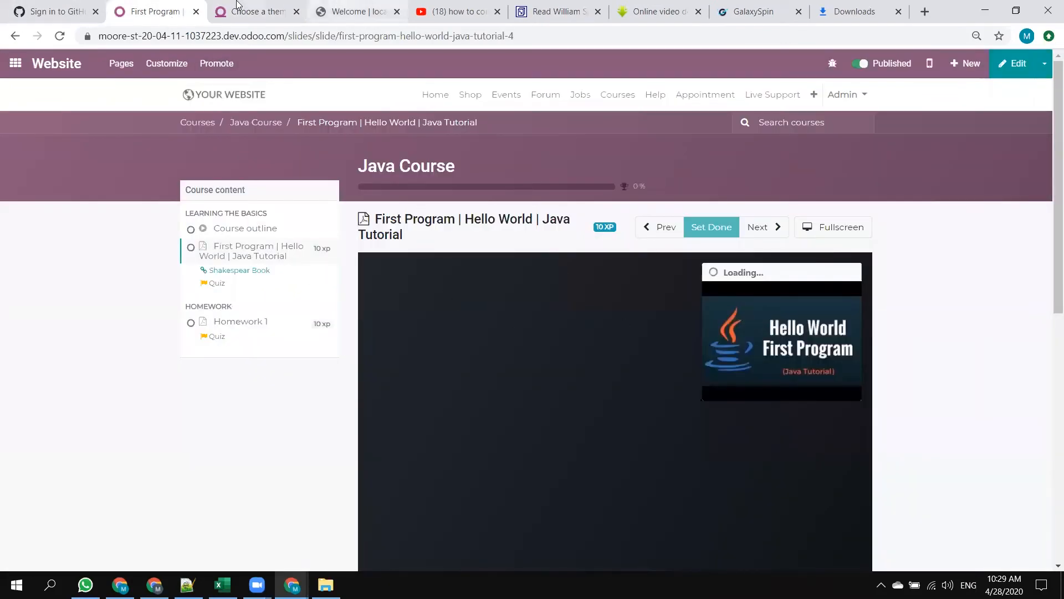
{"action": "left_click", "coordinate": [250, 11]}
{"action": "mouse_move", "coordinate": [297, 240]}
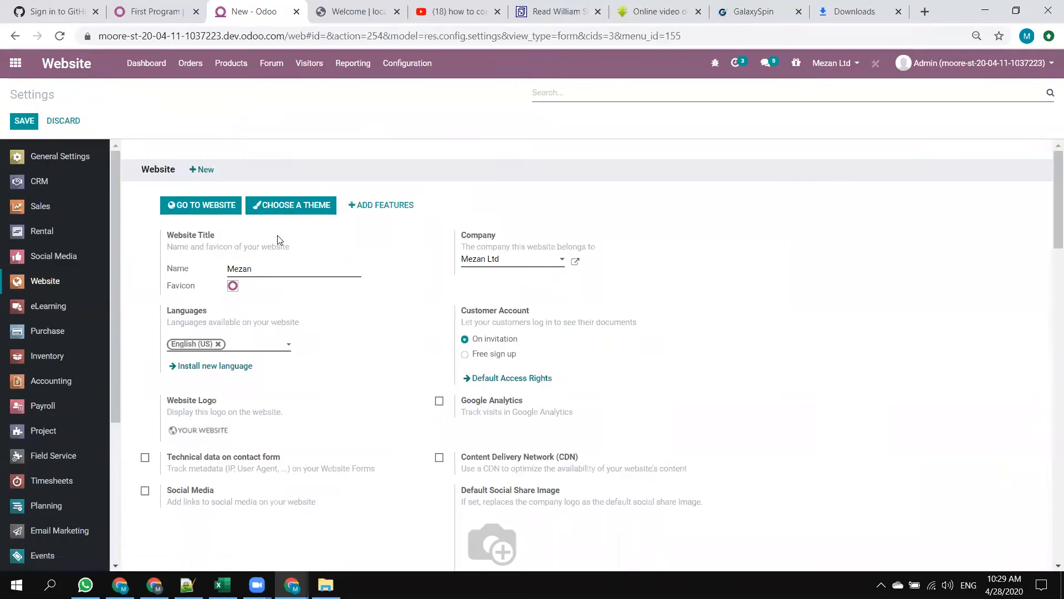
{"action": "scroll", "coordinate": [478, 242], "scroll_direction": "down", "scroll_amount": 3}
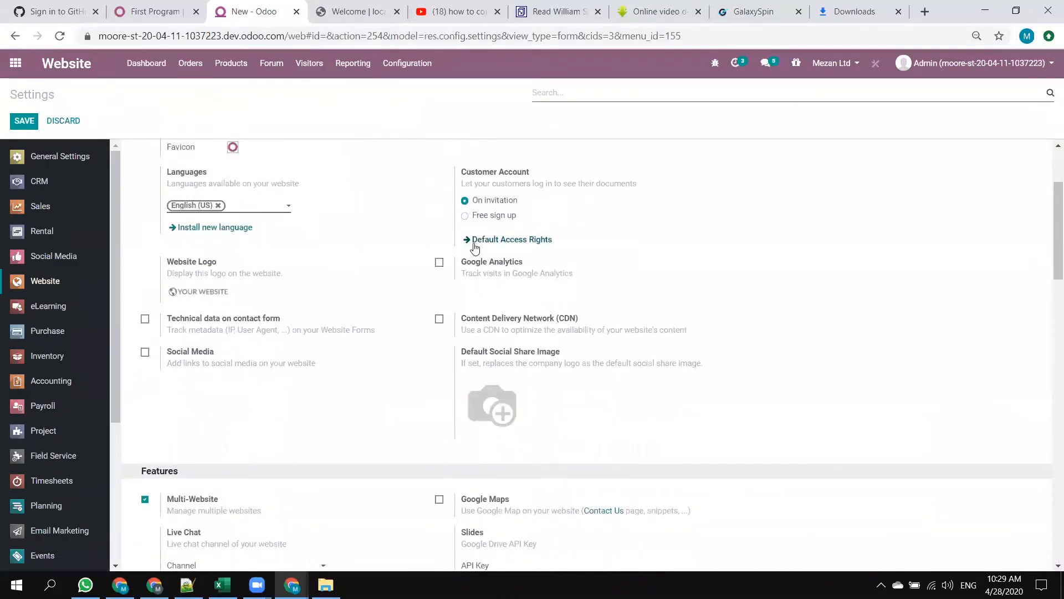
Search the settings for "allo", clear the search and look through the Mezan website's settings and features.
{"action": "type", "text": "allo"}
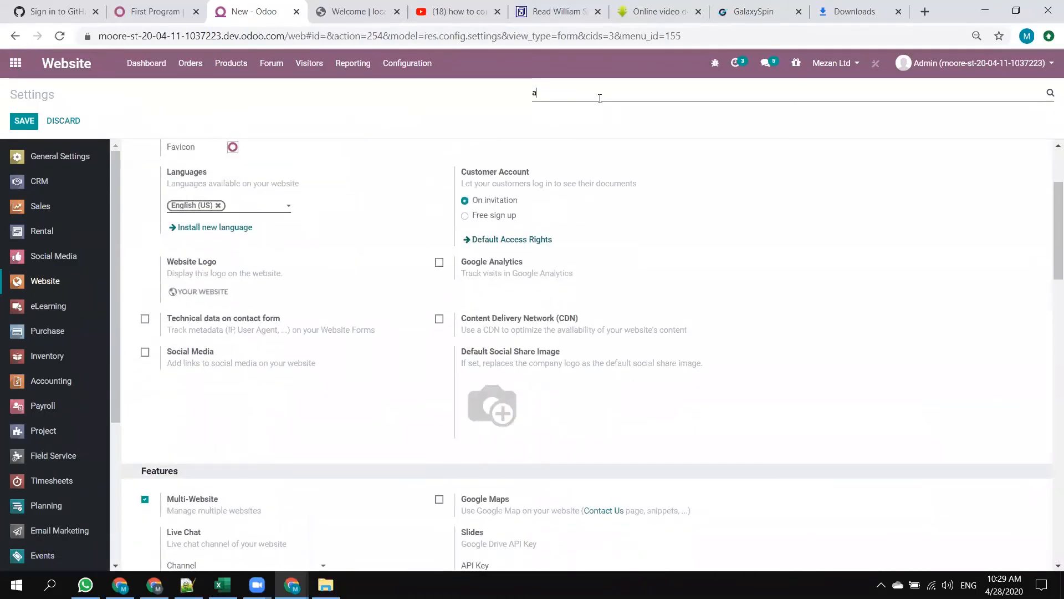
{"action": "key", "text": "BackSpace"}
{"action": "key", "text": "BackSpace"}
{"action": "key", "text": "BackSpace"}
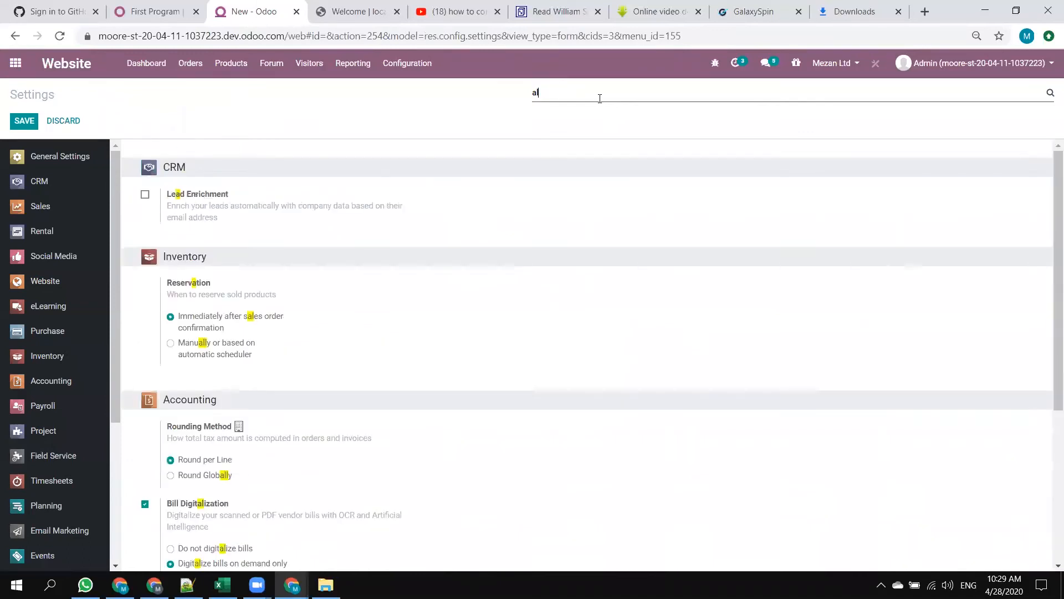
{"action": "key", "text": "BackSpace"}
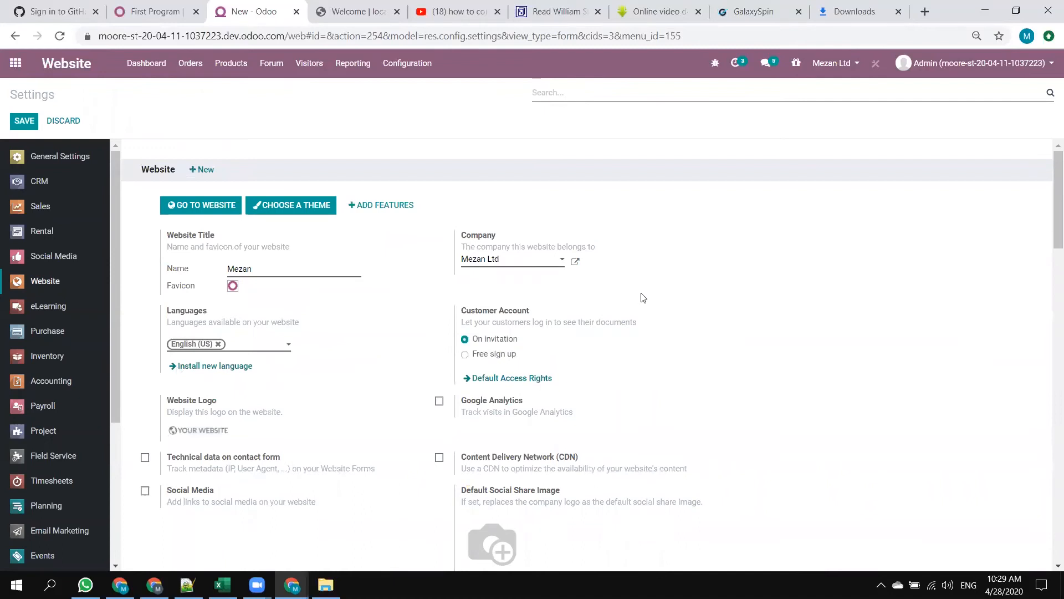
{"action": "scroll", "coordinate": [642, 300], "scroll_direction": "down", "scroll_amount": 1}
{"action": "scroll", "coordinate": [642, 299], "scroll_direction": "down", "scroll_amount": 2}
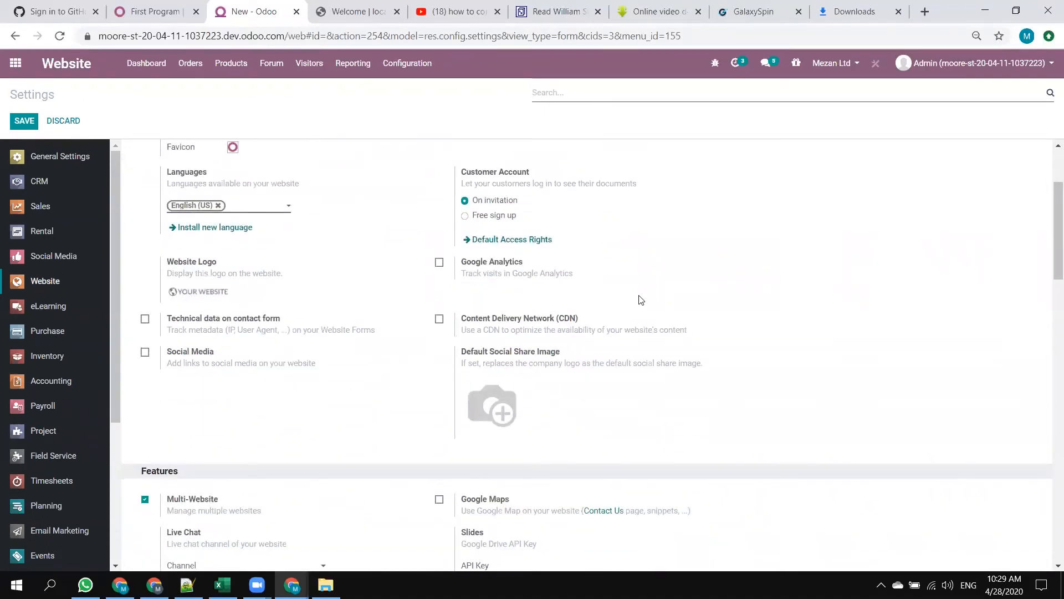
{"action": "scroll", "coordinate": [641, 300], "scroll_direction": "down", "scroll_amount": 1}
{"action": "scroll", "coordinate": [642, 300], "scroll_direction": "down", "scroll_amount": 1}
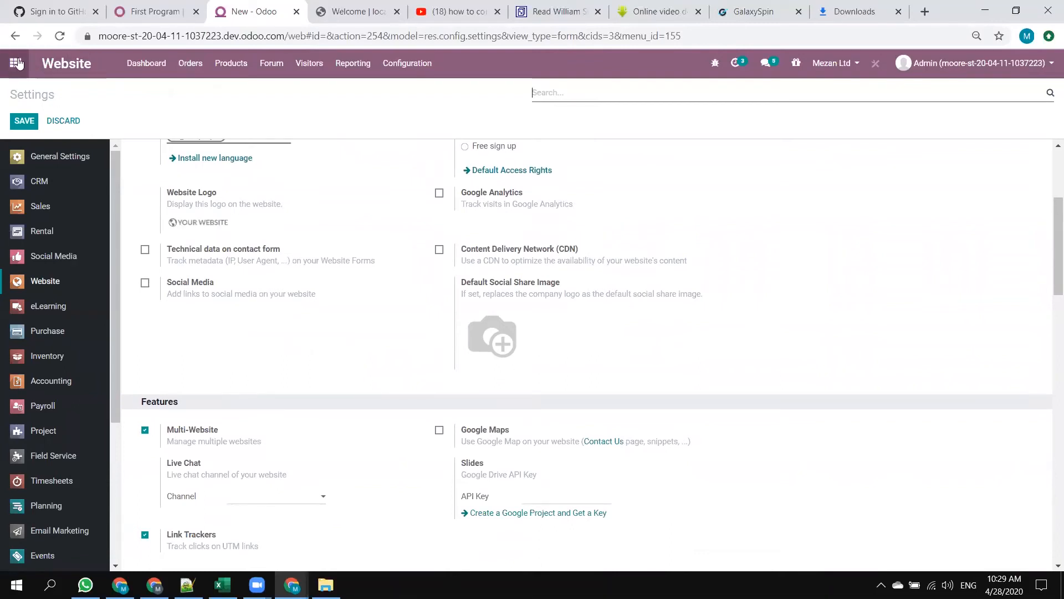
Open the General Settings and search all settings for "cus" to find the Customer Account options.
{"action": "left_click", "coordinate": [57, 165]}
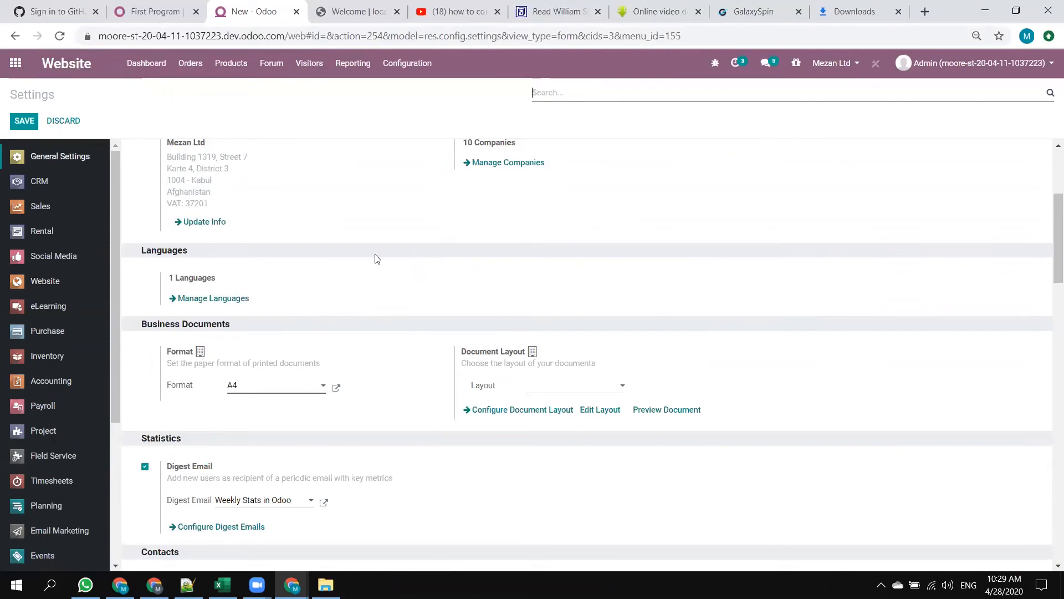
{"action": "scroll", "coordinate": [613, 272], "scroll_direction": "up", "scroll_amount": 3}
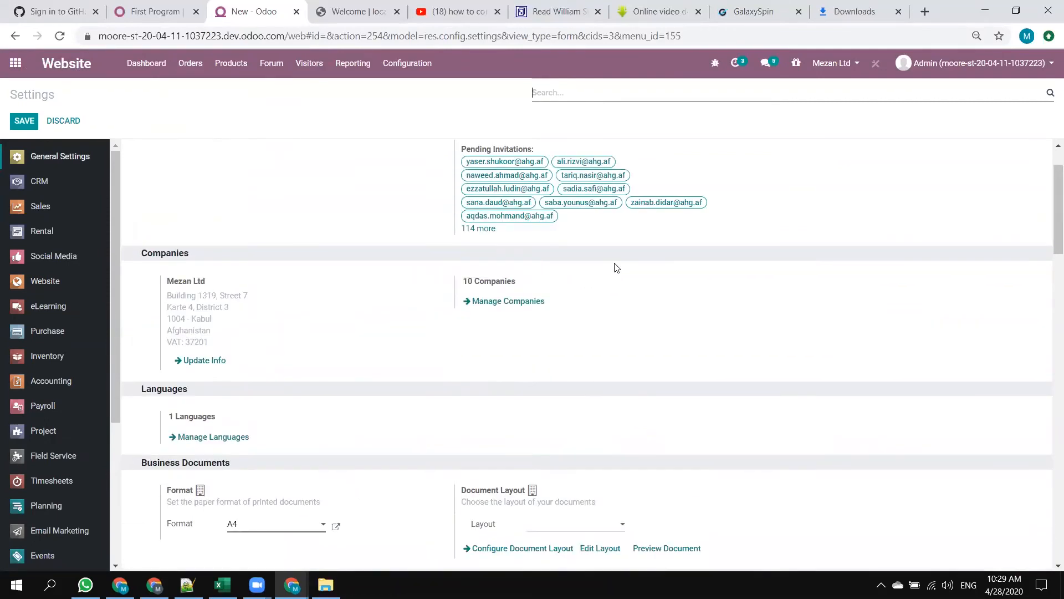
{"action": "type", "text": "cust"}
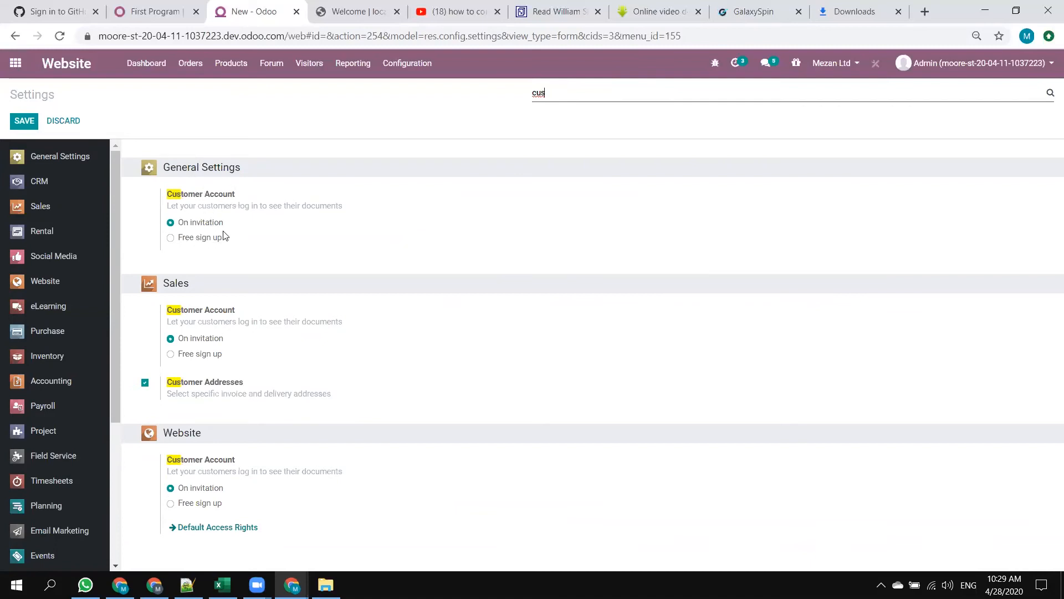
Set the Customer Account option to Free sign up and save the settings.
{"action": "left_click", "coordinate": [189, 239]}
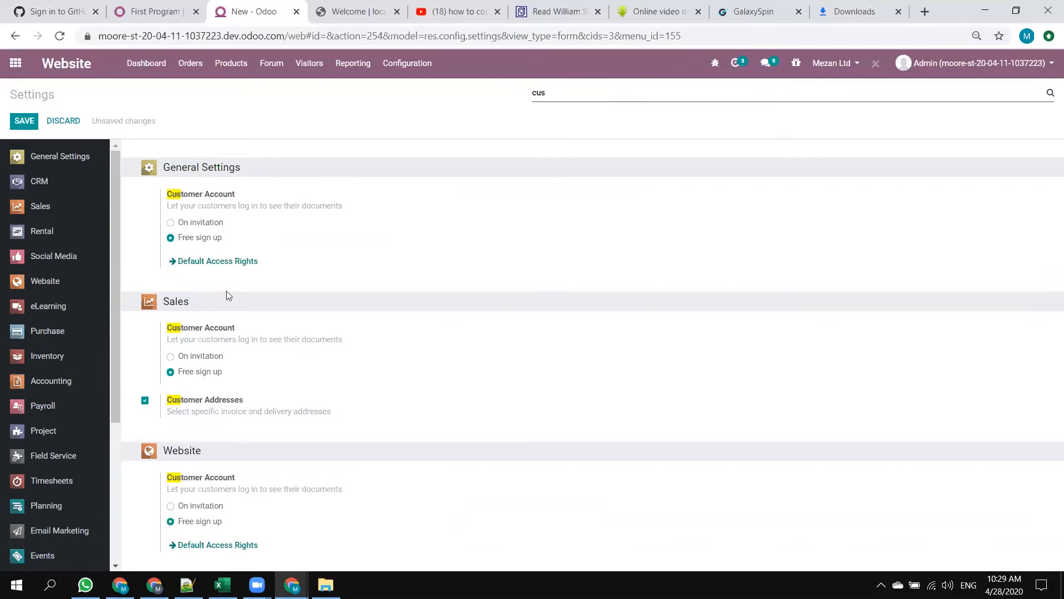
{"action": "left_click", "coordinate": [29, 125]}
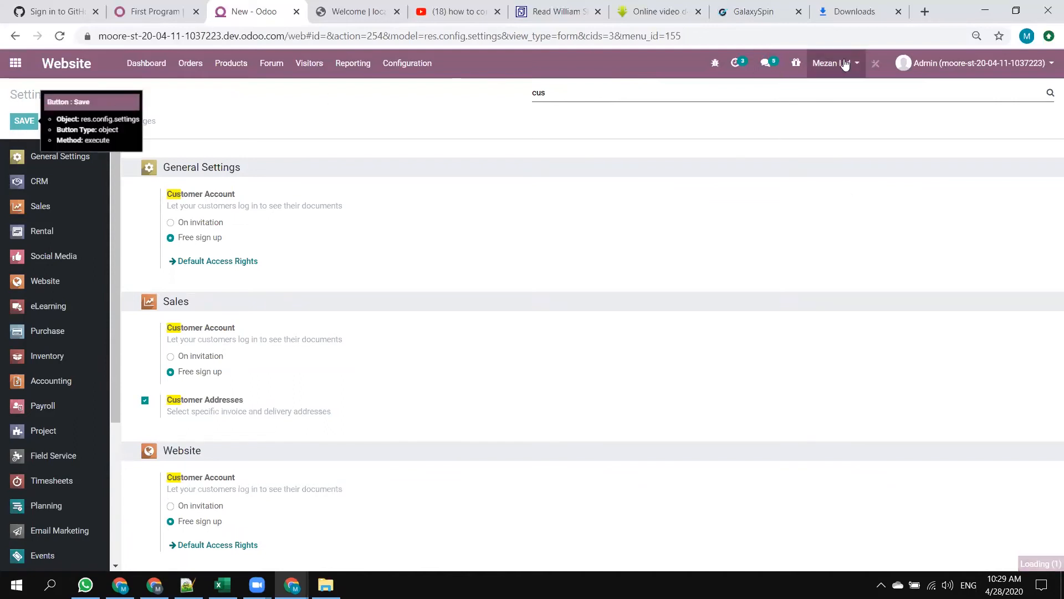
{"action": "key", "text": "alt+Tab"}
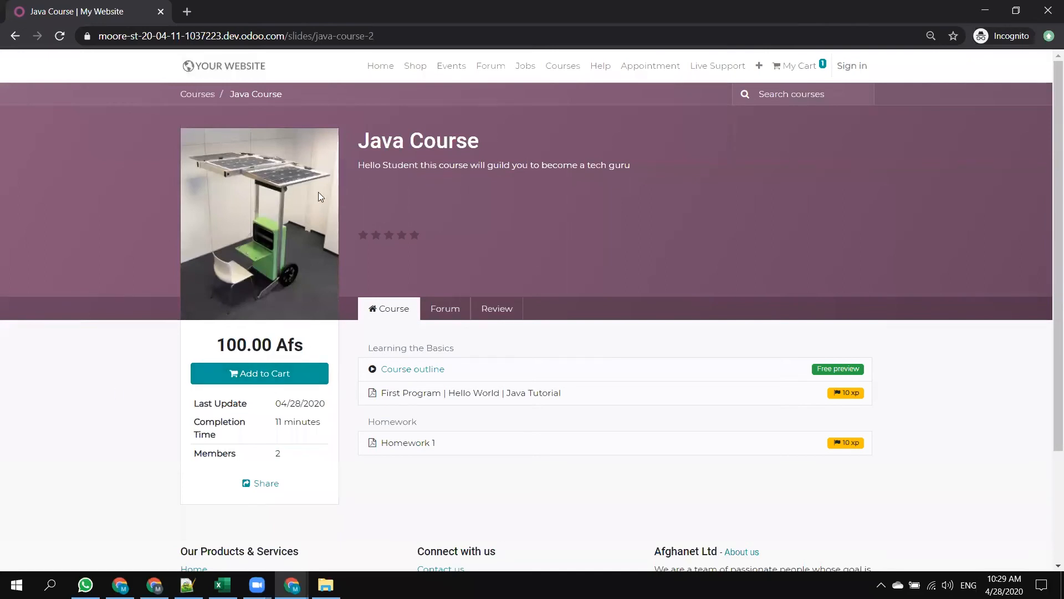
{"action": "key", "text": "alt+Tab"}
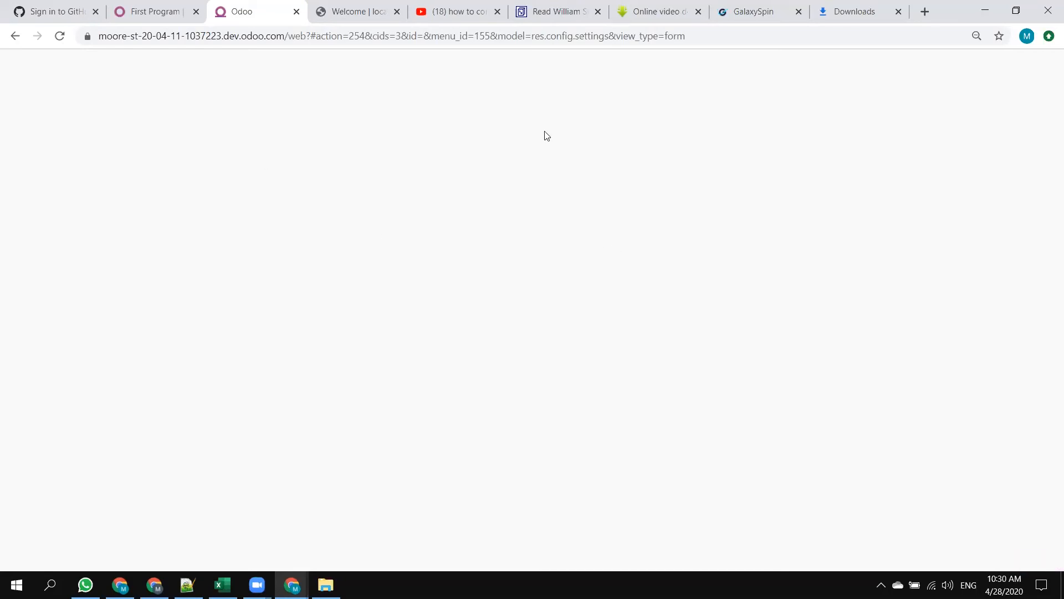
Open the Courses page in the incognito window, go to the sign-in page and reload it to look for a sign-up option.
{"action": "key", "text": "alt+Tab"}
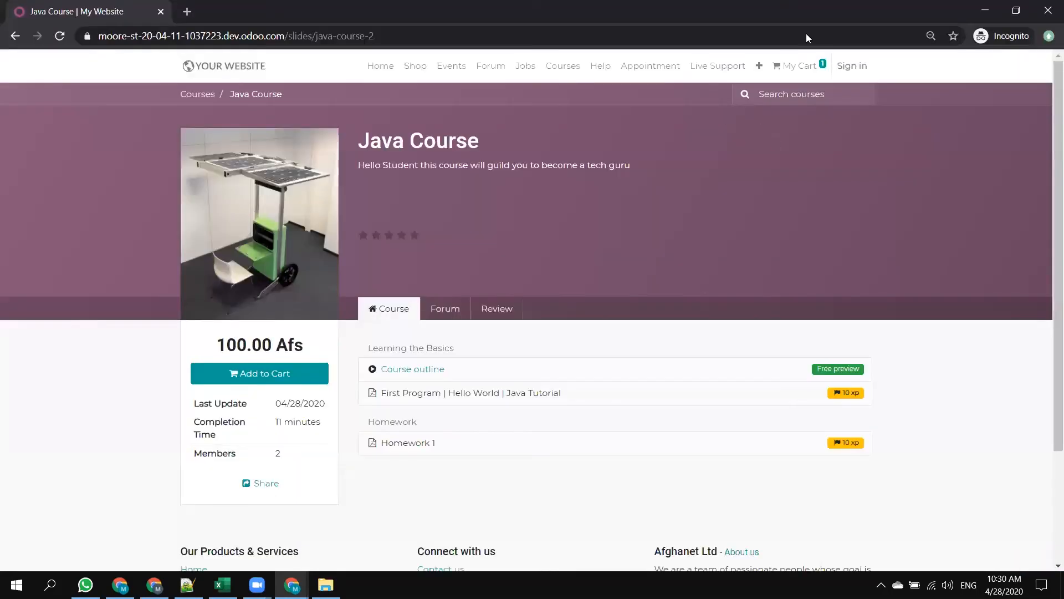
{"action": "left_click", "coordinate": [192, 99]}
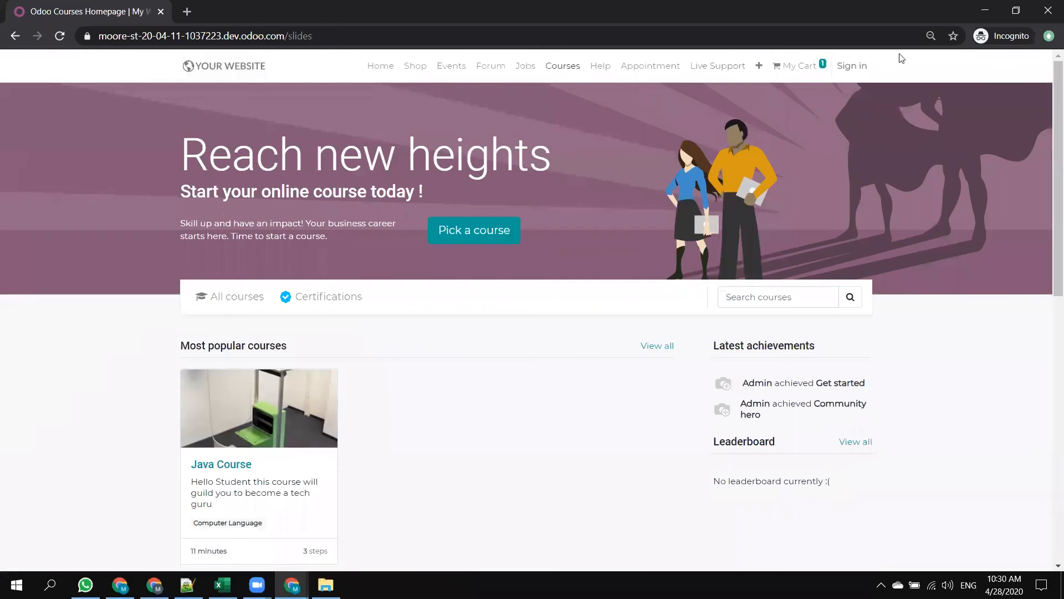
{"action": "left_click", "coordinate": [845, 69]}
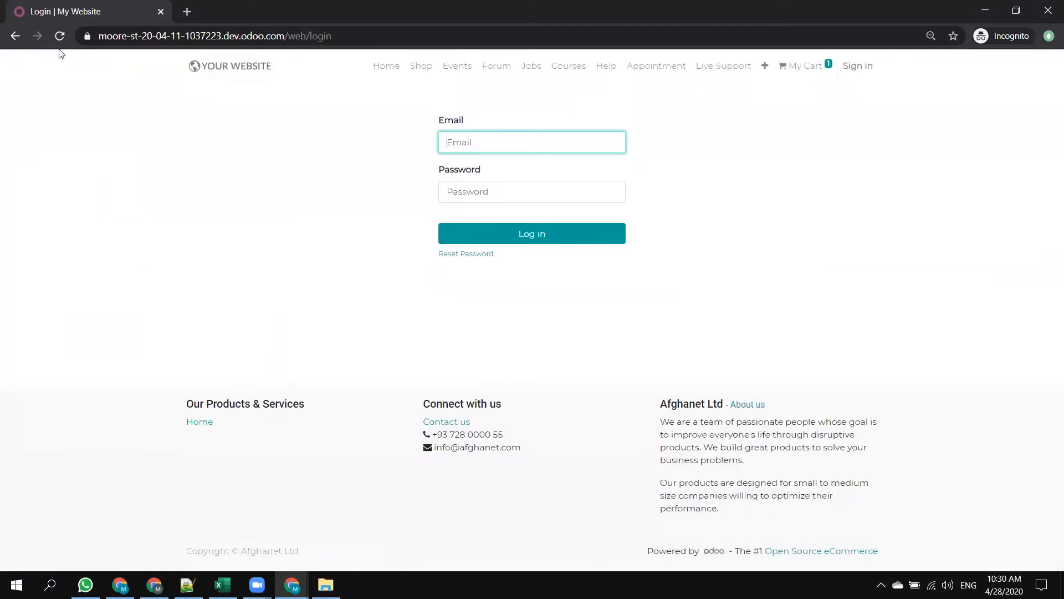
{"action": "left_click", "coordinate": [60, 37]}
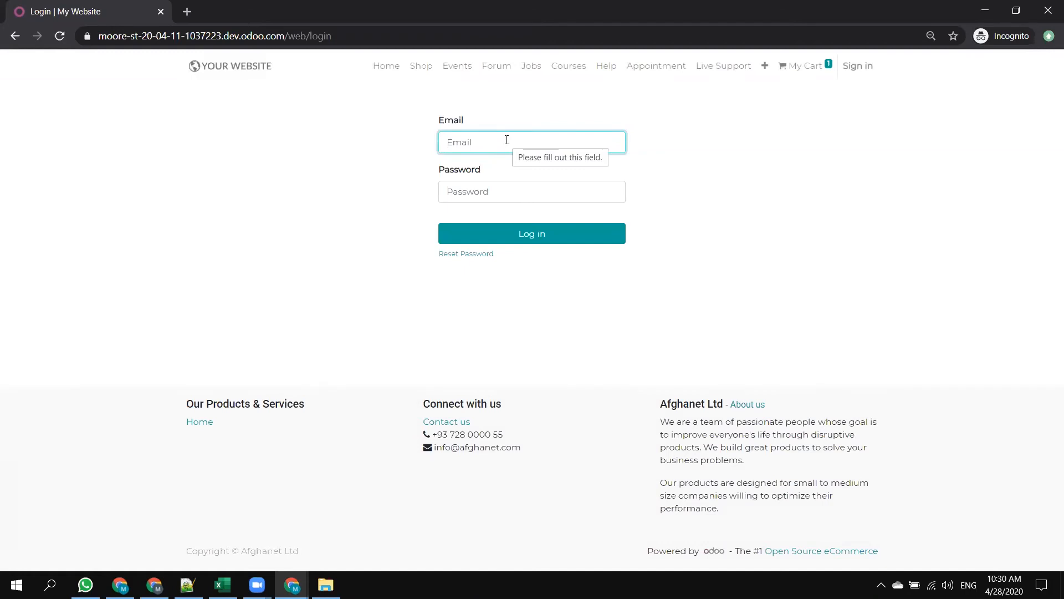
{"action": "left_click", "coordinate": [60, 35]}
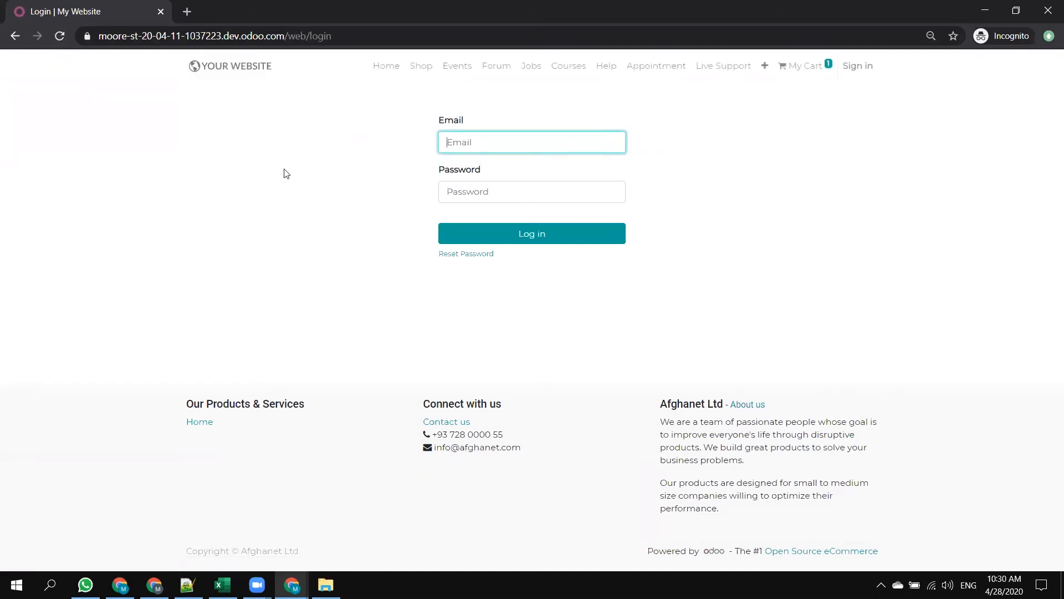
Compare the Mezan website settings and the Java Tutorial lesson page with the public login page.
{"action": "key", "text": "alt+Tab"}
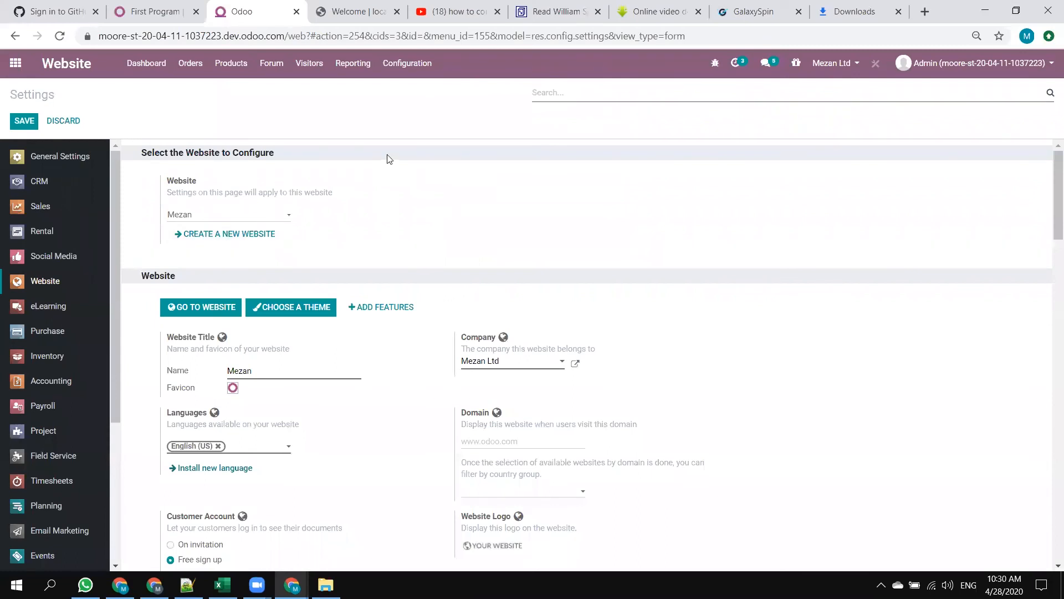
{"action": "key", "text": "alt+Tab"}
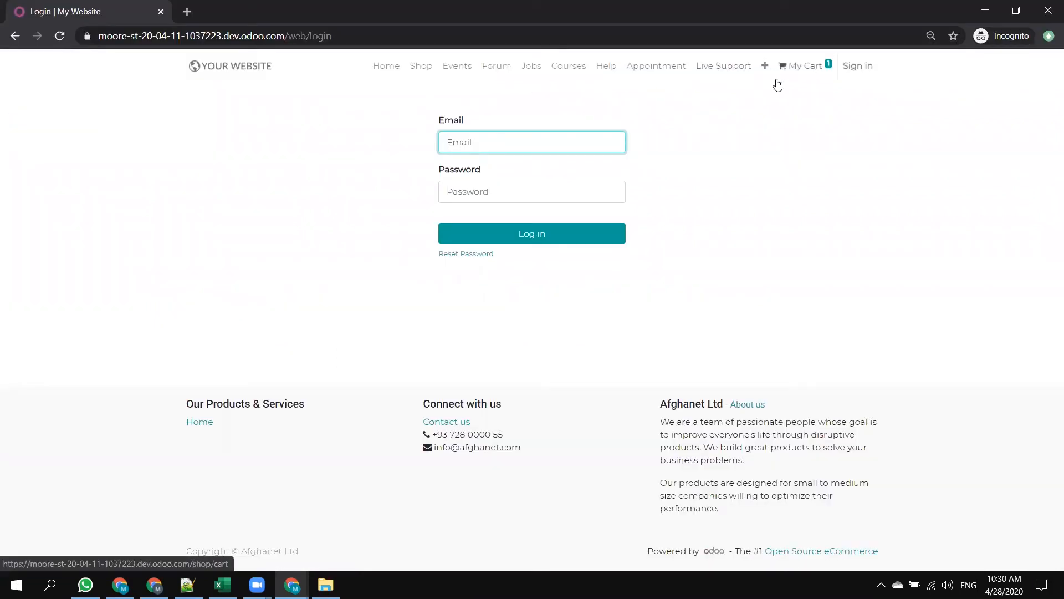
{"action": "key", "text": "alt+Tab"}
{"action": "key", "text": "ctrl+shift+Tab"}
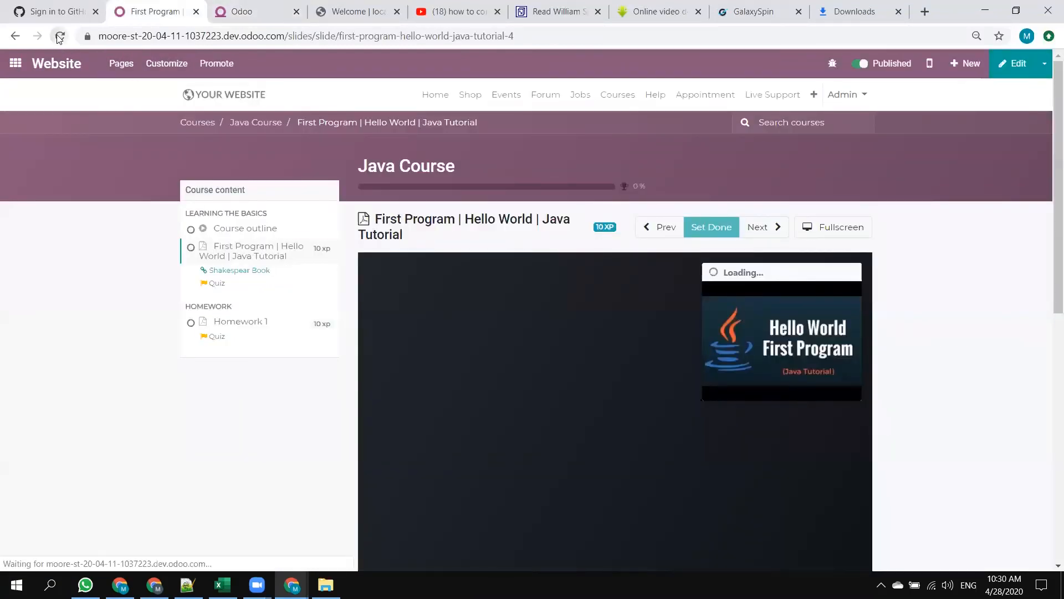
{"action": "key", "text": "alt+Tab"}
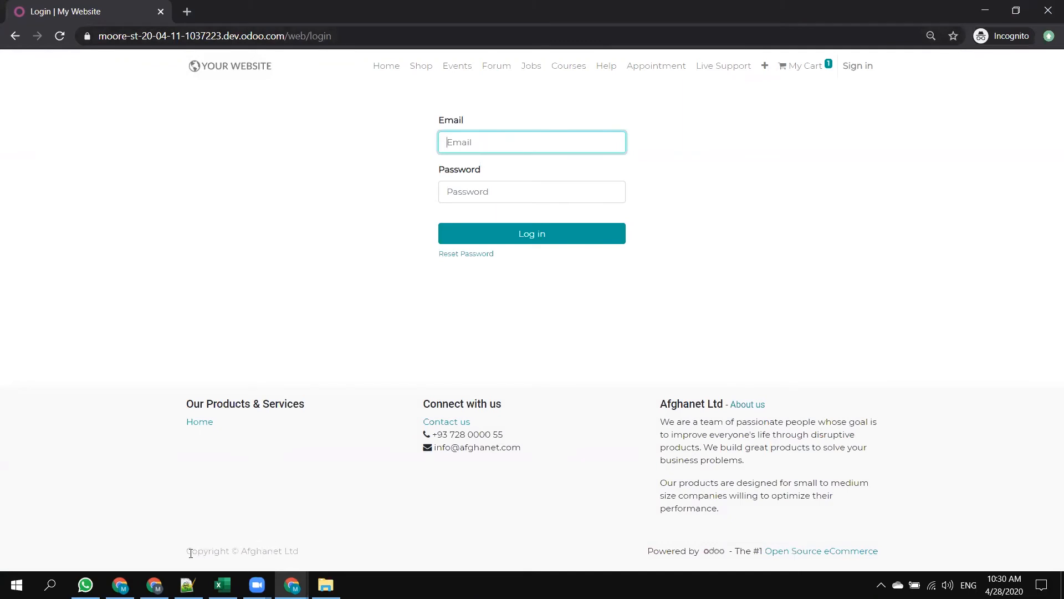
Check the login page's copyright footer, then open the public homepage and expand its extra menu items.
{"action": "left_click_drag", "start_coordinate": [208, 550], "coordinate": [331, 537]}
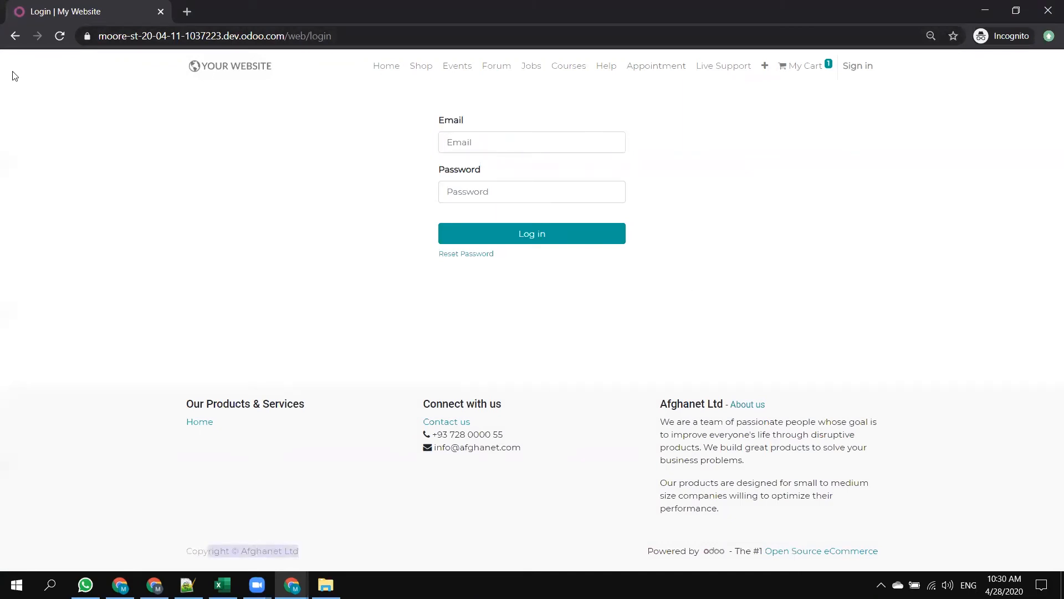
{"action": "left_click", "coordinate": [223, 71]}
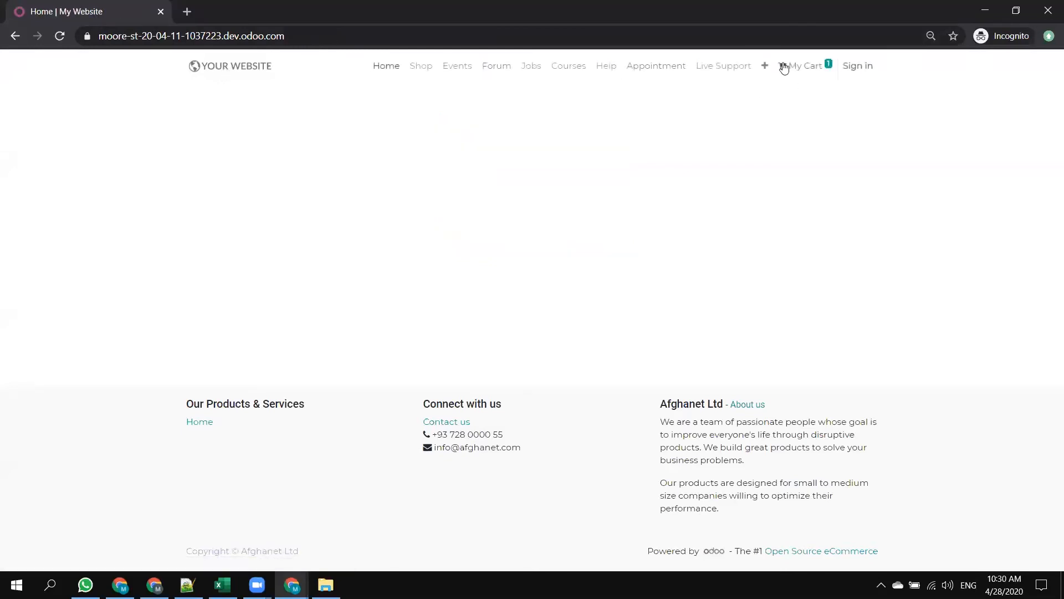
{"action": "left_click", "coordinate": [766, 66]}
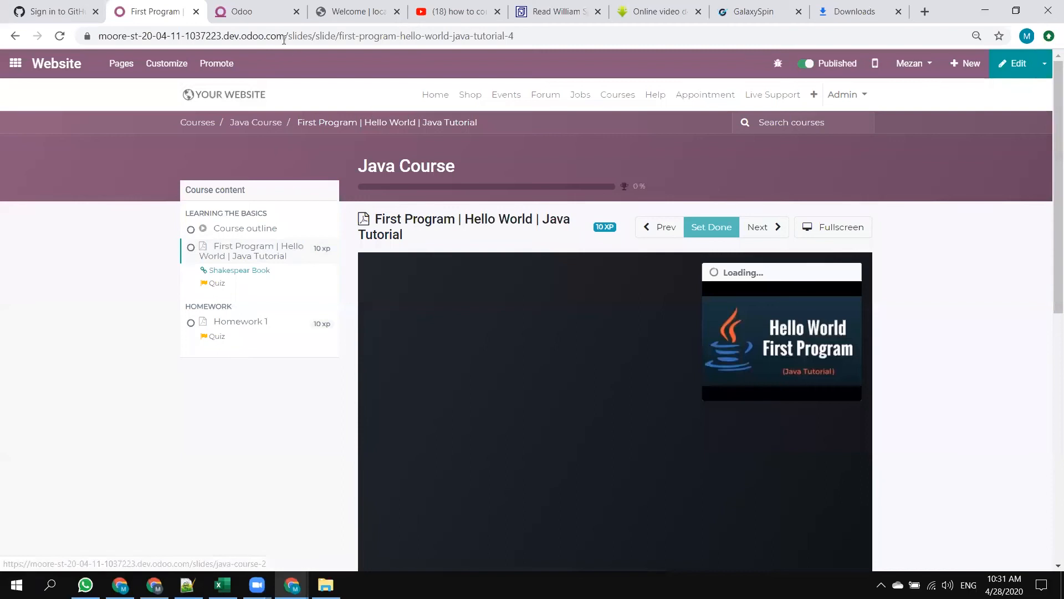
Look through the Java Tutorial lesson page, open the Mezan homepage, check the available websites and open the Courses page.
{"action": "scroll", "coordinate": [283, 221], "scroll_direction": "down", "scroll_amount": 8}
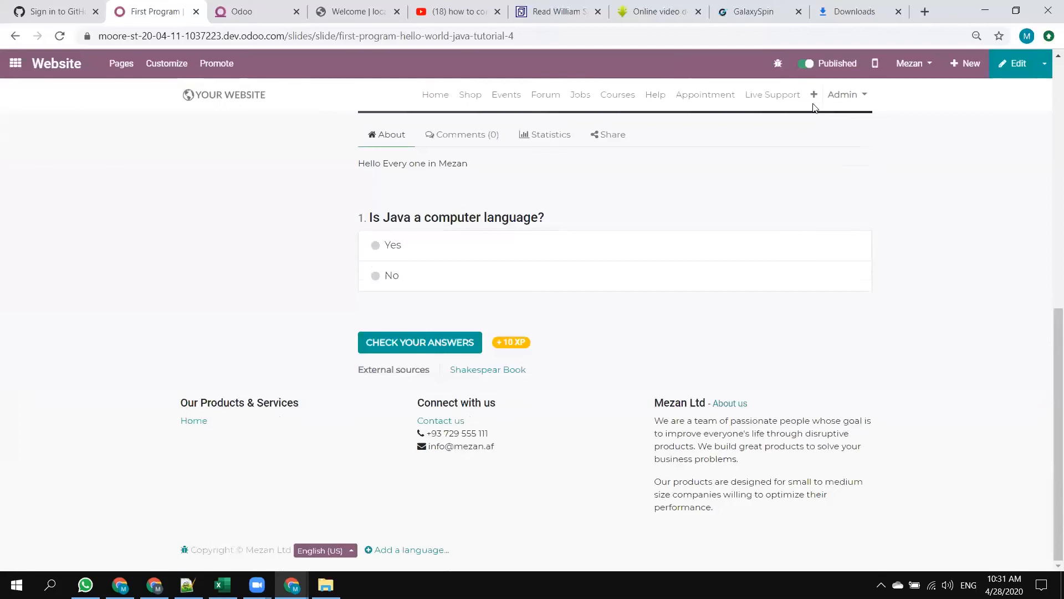
{"action": "scroll", "coordinate": [491, 178], "scroll_direction": "up", "scroll_amount": 8}
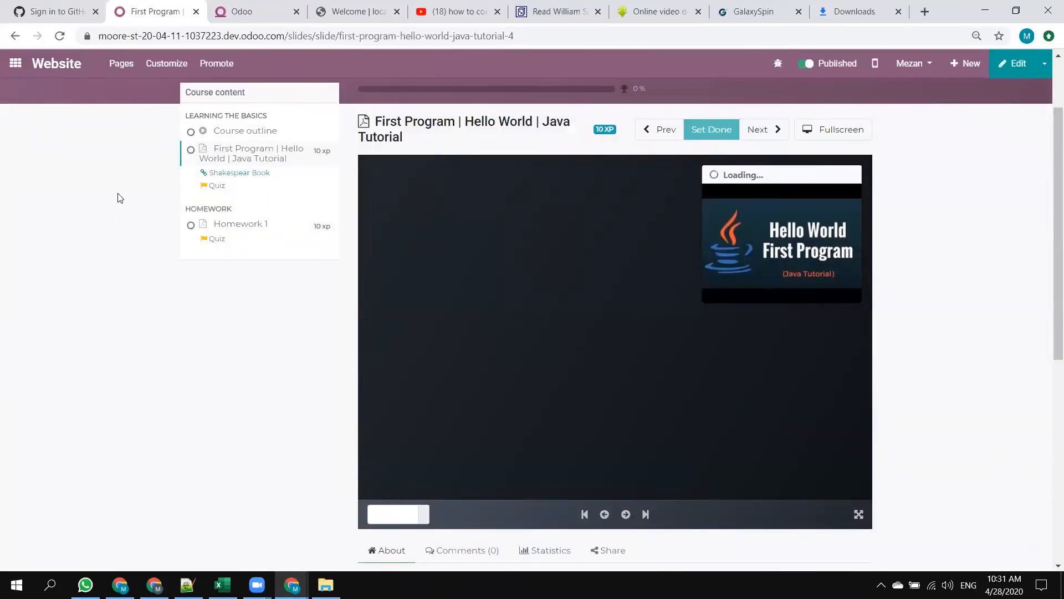
{"action": "scroll", "coordinate": [119, 198], "scroll_direction": "up", "scroll_amount": 2}
{"action": "left_click", "coordinate": [220, 98]}
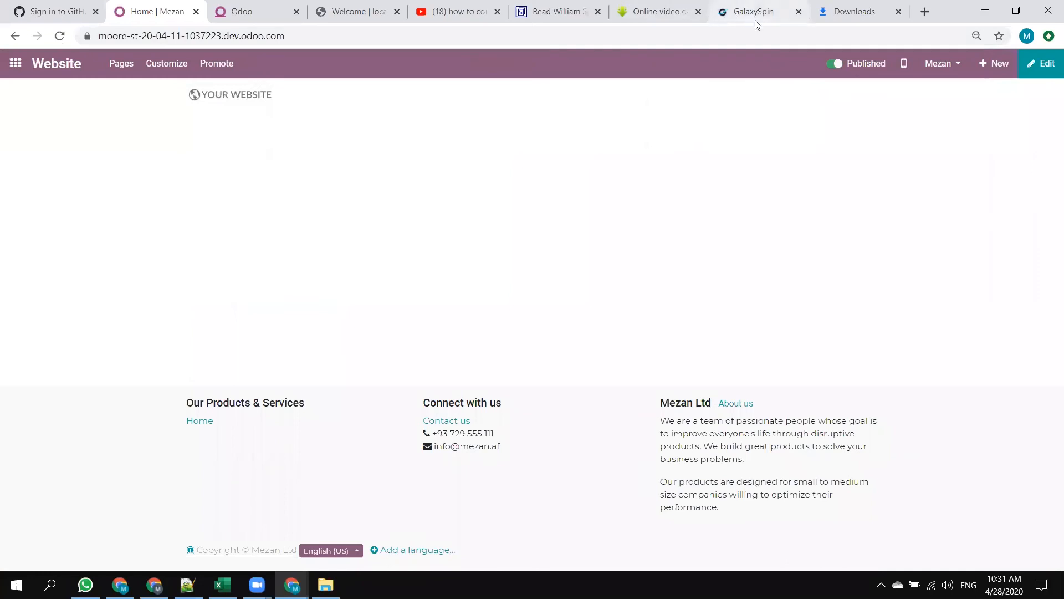
{"action": "left_click", "coordinate": [945, 64]}
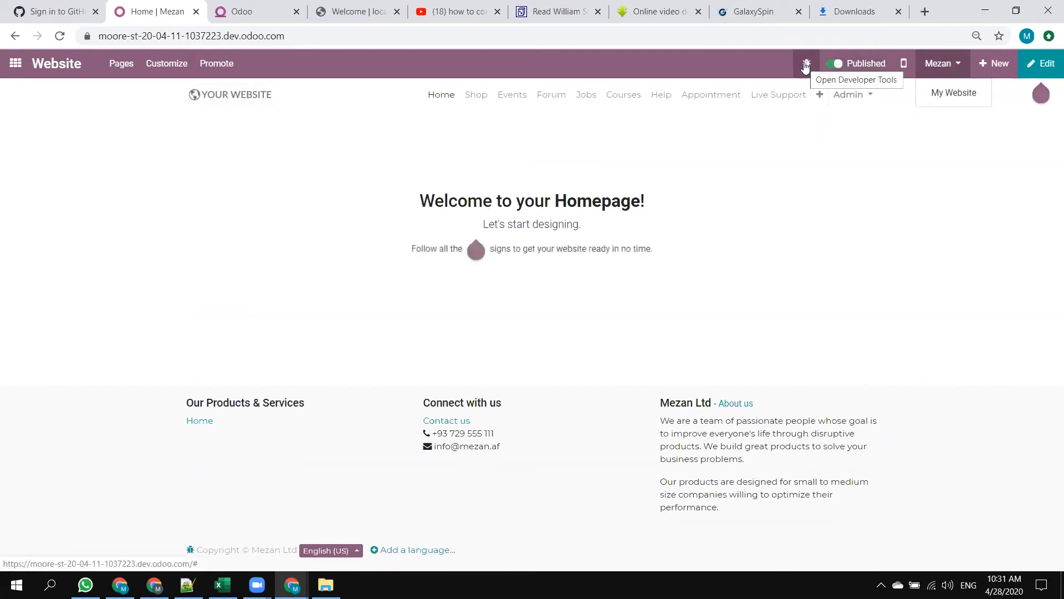
{"action": "left_click", "coordinate": [623, 102]}
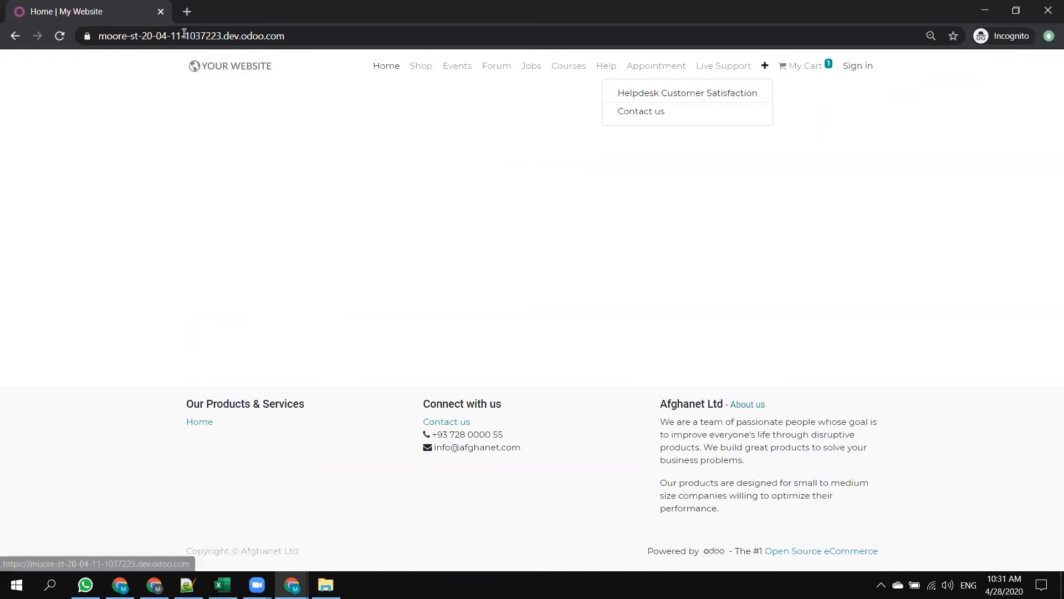
Reload the public homepage in the incognito window, check its extra menu items and open the sign-in page.
{"action": "left_click", "coordinate": [309, 34]}
{"action": "key", "text": "Return"}
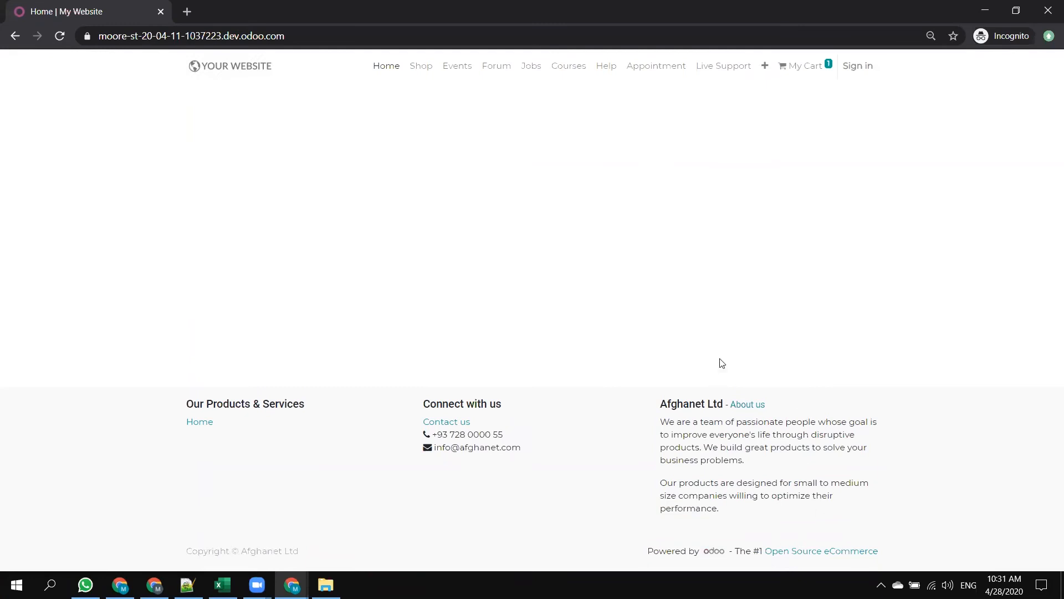
{"action": "left_click", "coordinate": [771, 67]}
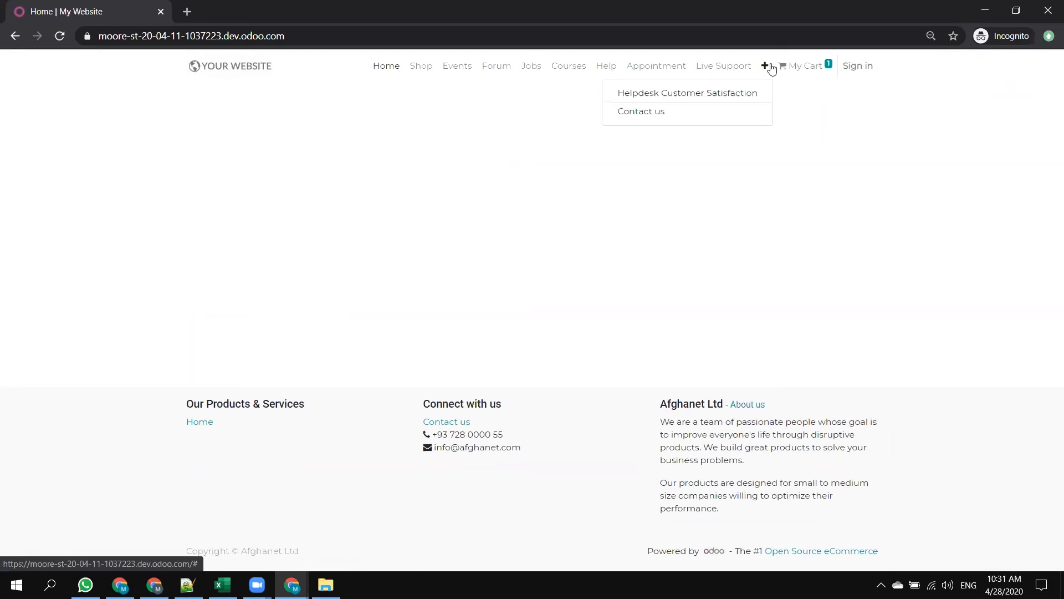
{"action": "left_click", "coordinate": [810, 67]}
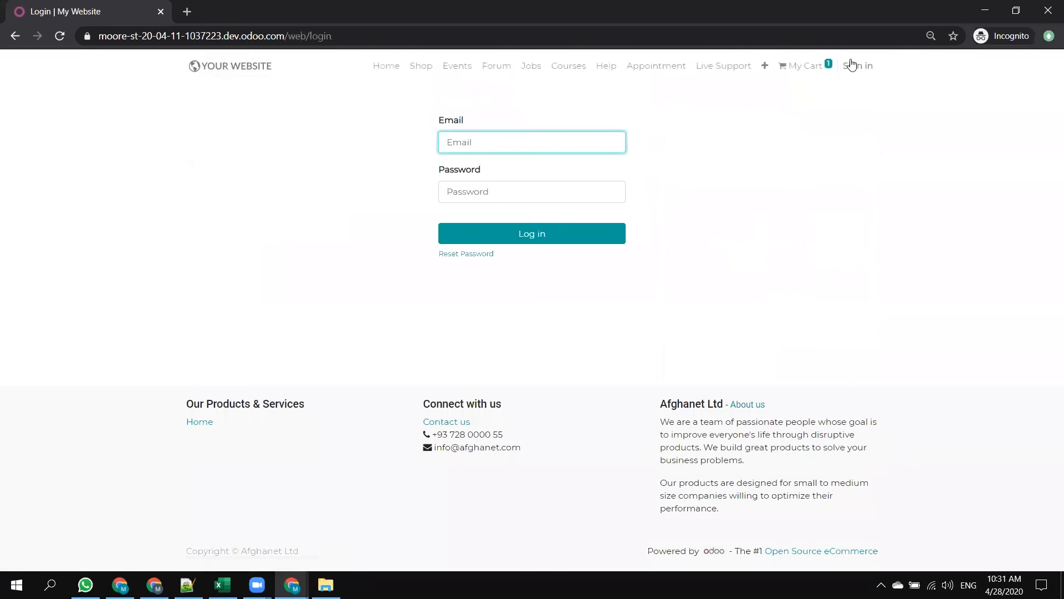
Switch the admin session from the Mezan website to My Website and open its homepage.
{"action": "key", "text": "alt+Tab"}
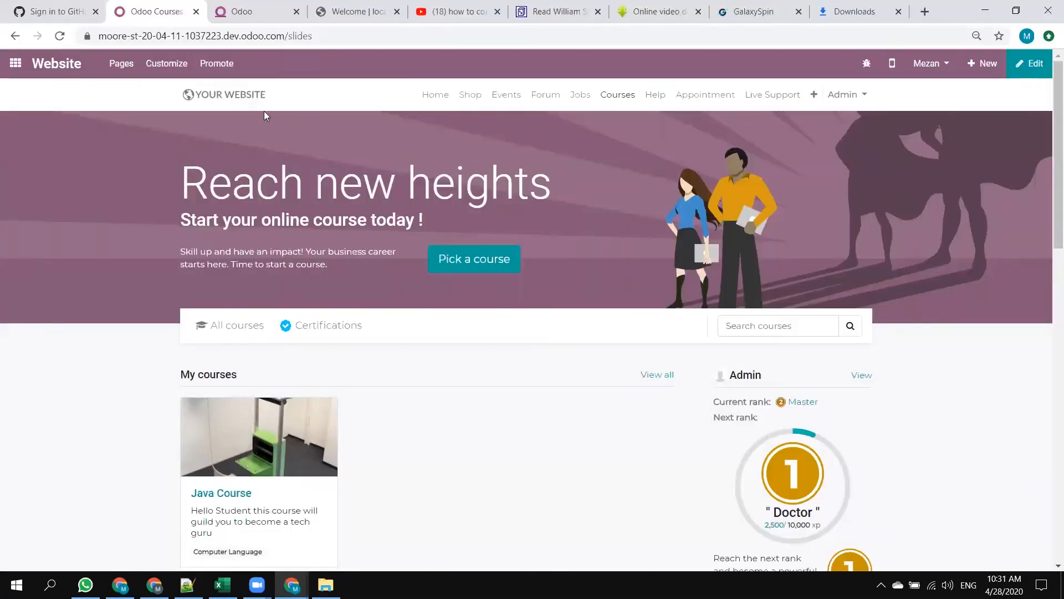
{"action": "left_click", "coordinate": [926, 65]}
{"action": "left_click", "coordinate": [929, 95]}
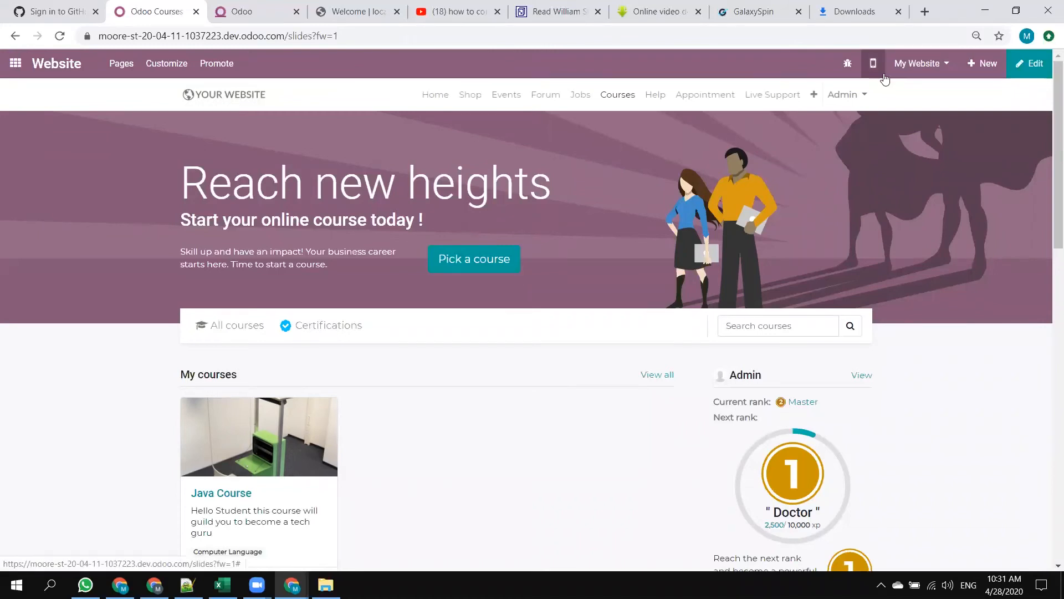
{"action": "left_click", "coordinate": [434, 93]}
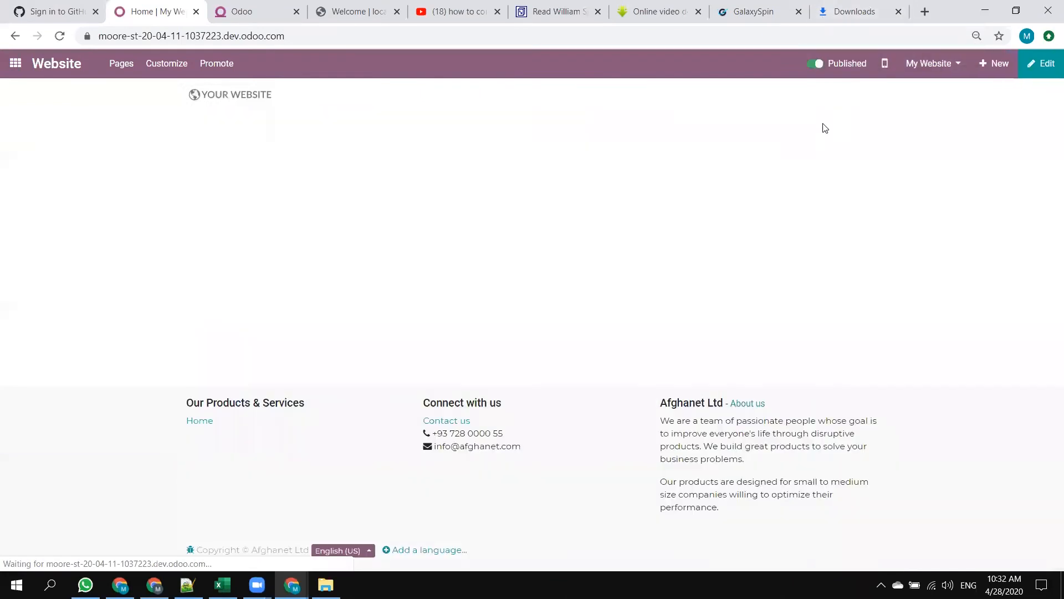
Try to unpublish the My Website homepage and check the public login page and homepage in the incognito window.
{"action": "left_click", "coordinate": [815, 65]}
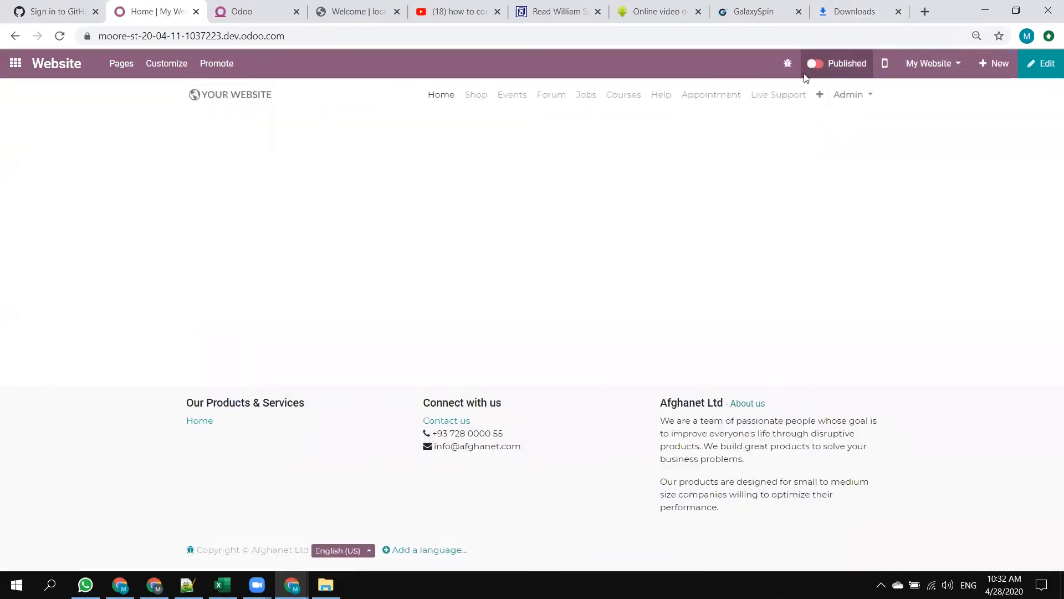
{"action": "key", "text": "alt+Tab"}
{"action": "left_click", "coordinate": [59, 36]}
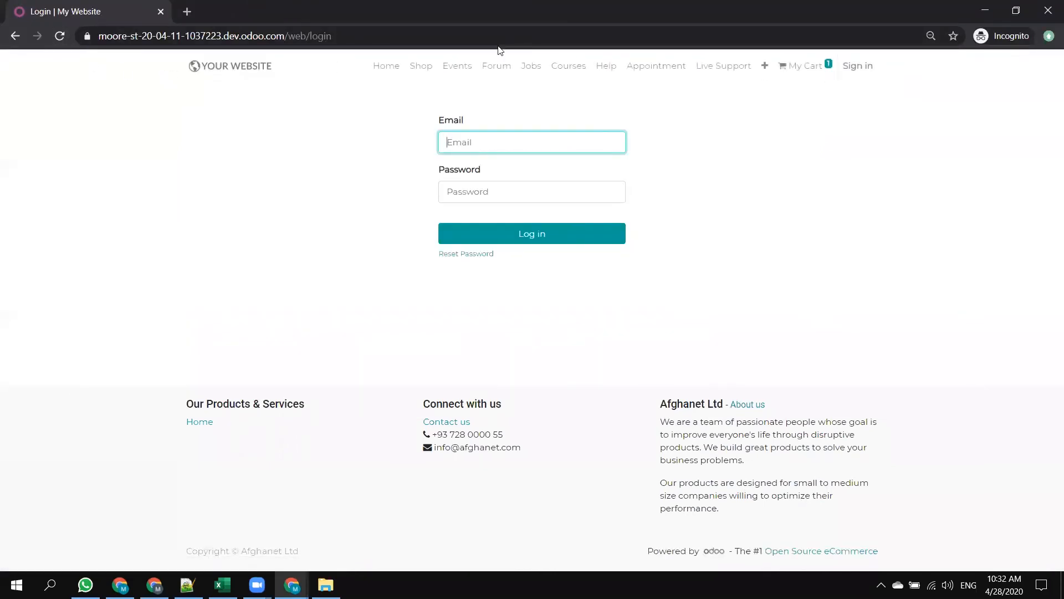
{"action": "left_click", "coordinate": [60, 36]}
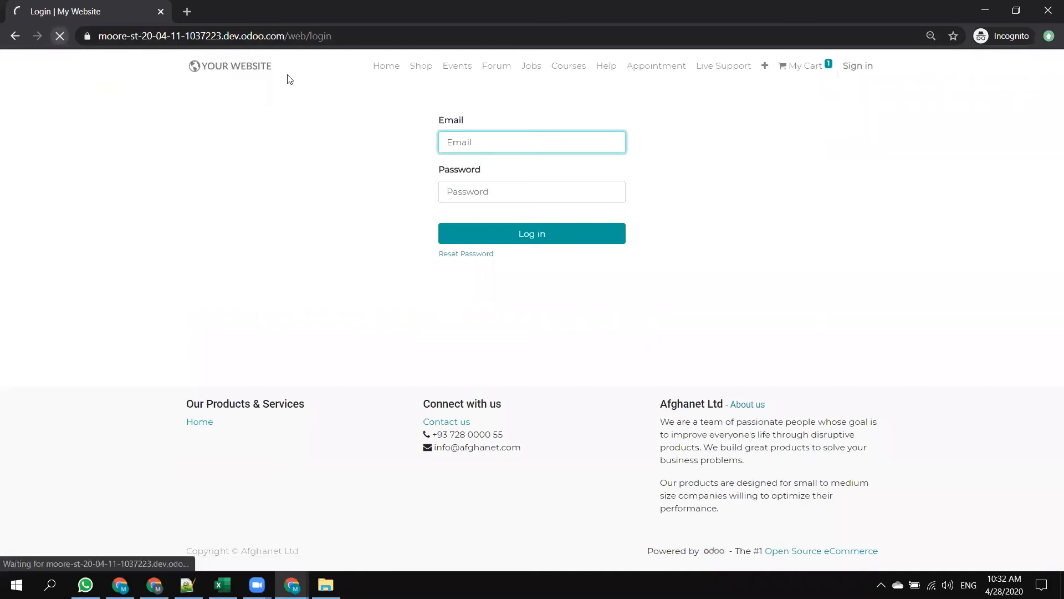
{"action": "left_click", "coordinate": [397, 66]}
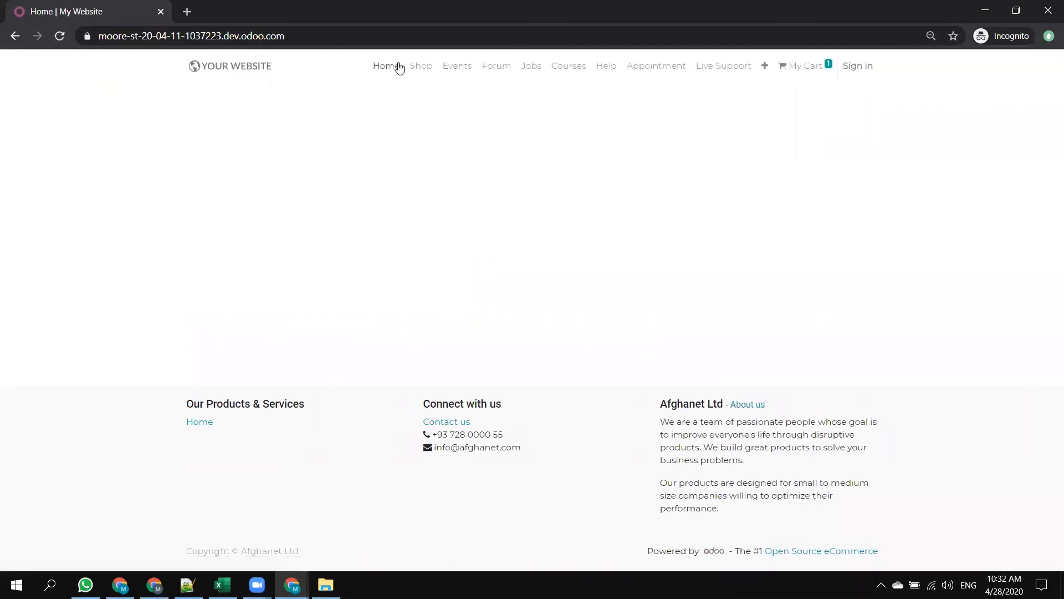
{"action": "key", "text": "alt+Tab"}
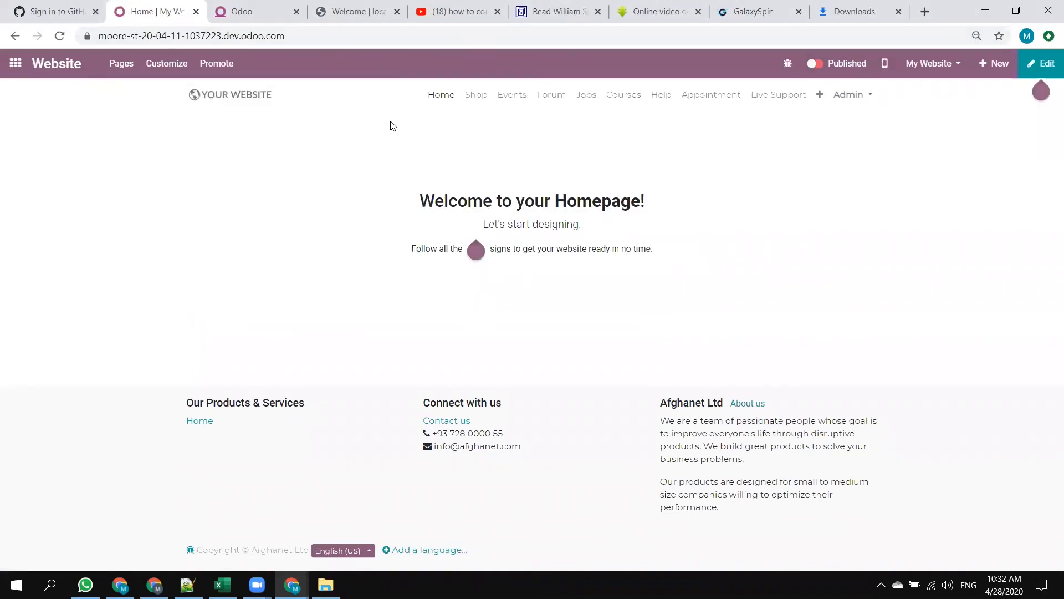
Reopen the My Website homepage, set it to Unpublished and reload it.
{"action": "left_click", "coordinate": [447, 99]}
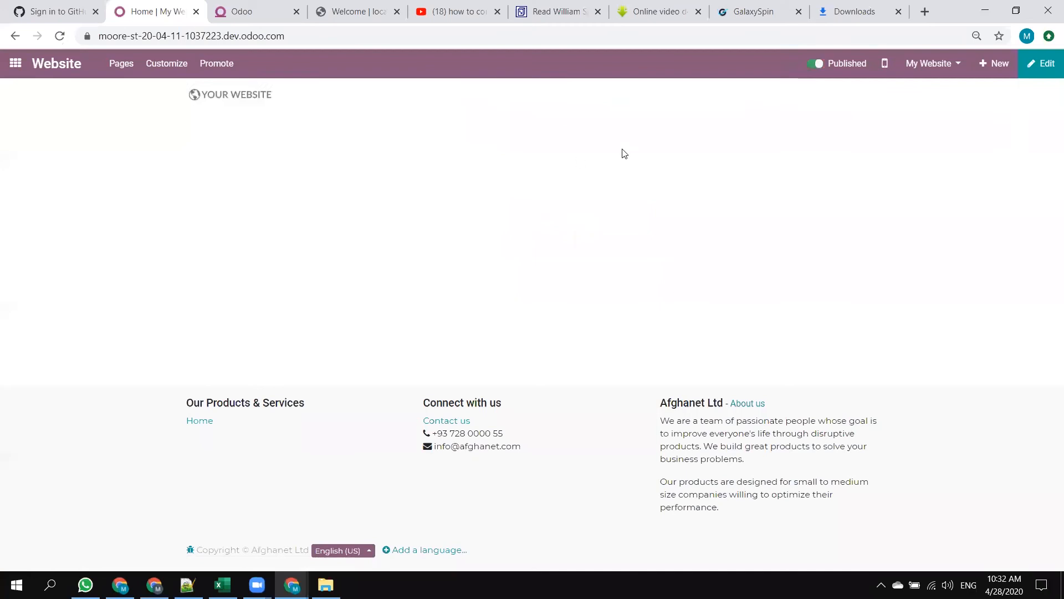
{"action": "left_click", "coordinate": [814, 66]}
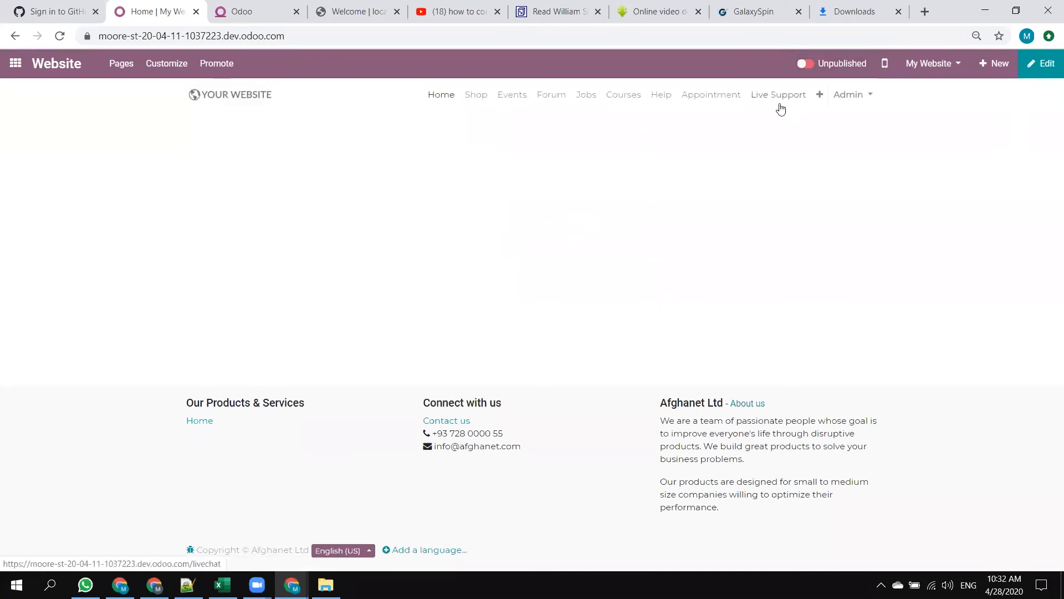
{"action": "left_click", "coordinate": [440, 96]}
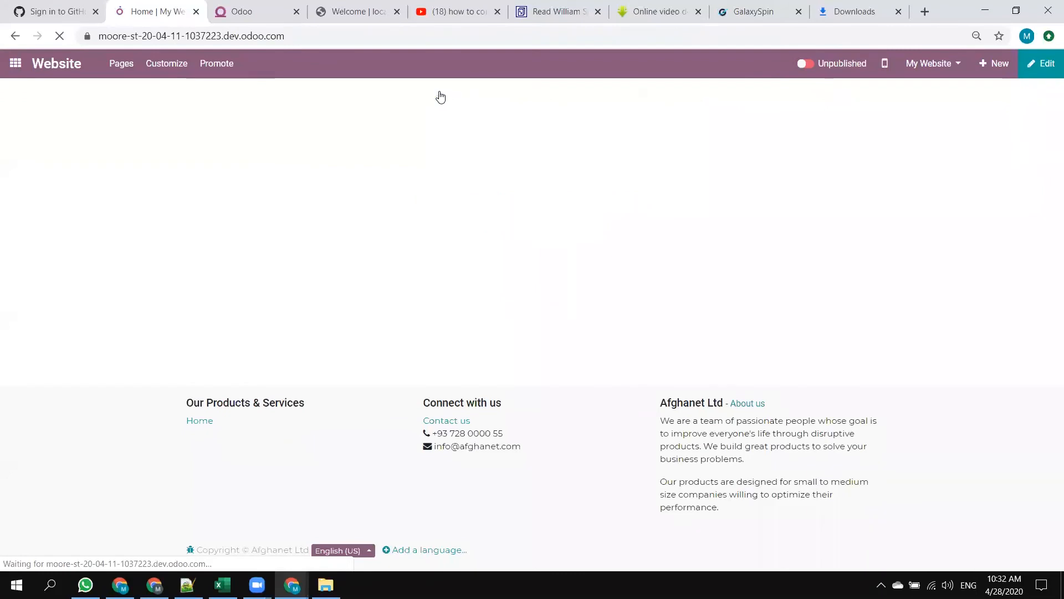
Reload the public homepage in the incognito window and check how it appears to visitors.
{"action": "key", "text": "alt+Tab"}
{"action": "left_click", "coordinate": [60, 35]}
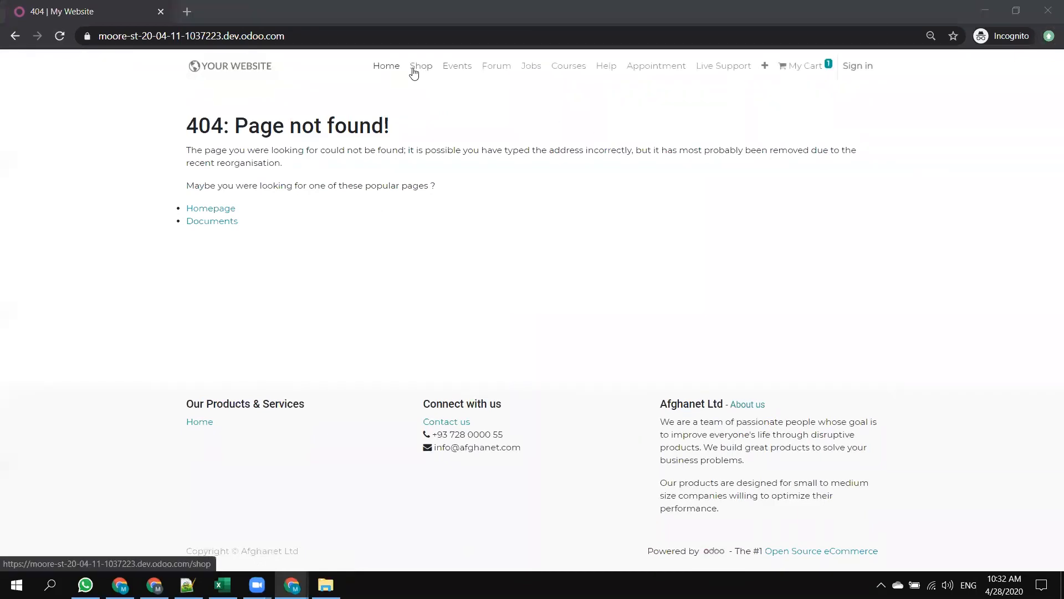
{"action": "key", "text": "alt+Tab"}
{"action": "key", "text": "alt+Tab"}
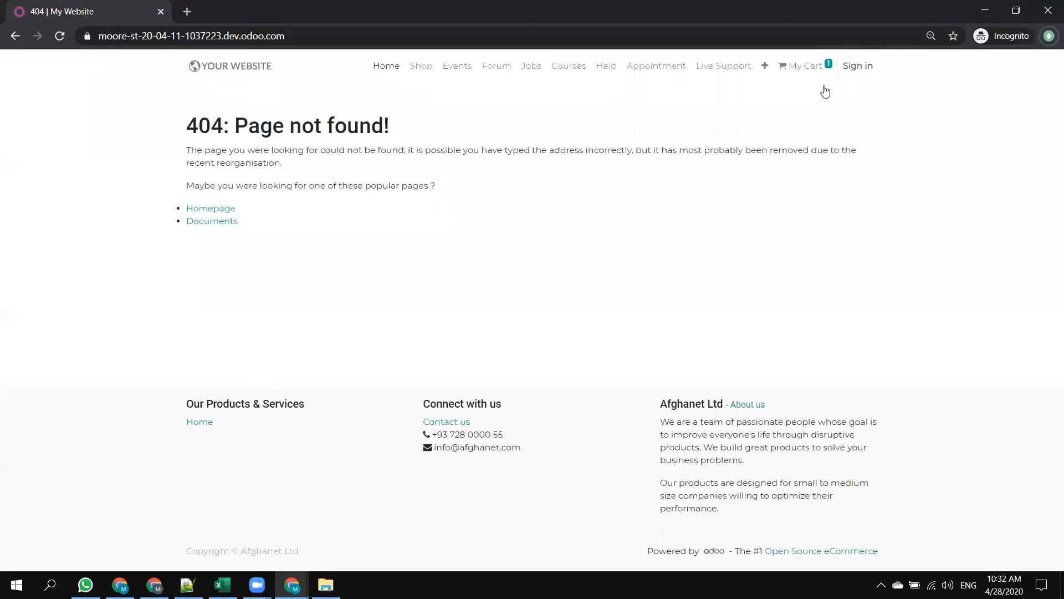
{"action": "key", "text": "alt+Tab"}
{"action": "left_click", "coordinate": [1049, 65]}
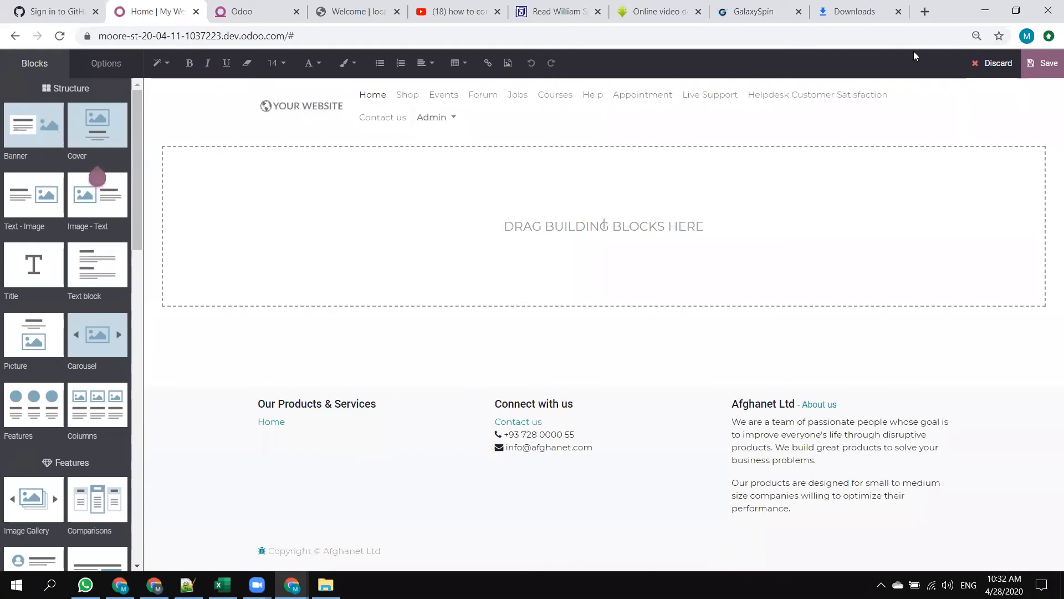
{"action": "left_click", "coordinate": [992, 64]}
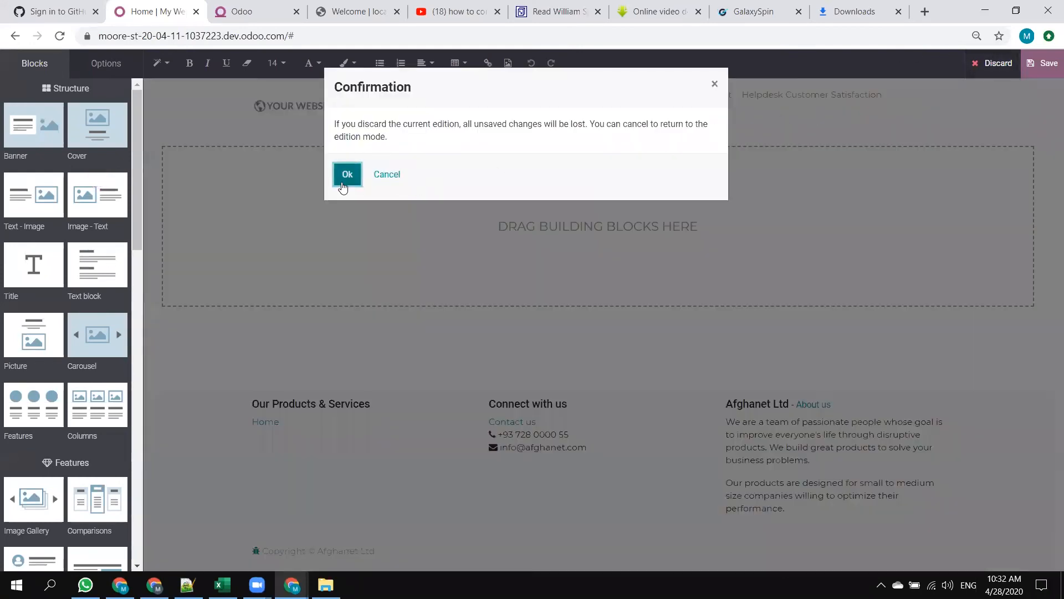
{"action": "left_click", "coordinate": [346, 175]}
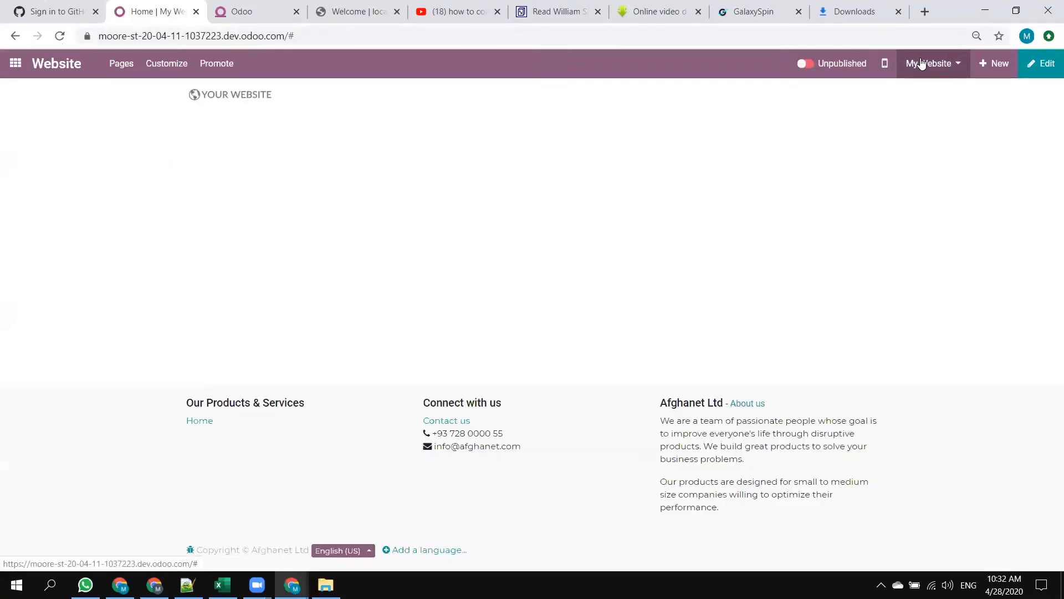
Switch the admin session from My Website to Mezan and check the public site's extra menu items in the incognito window.
{"action": "left_click", "coordinate": [935, 67]}
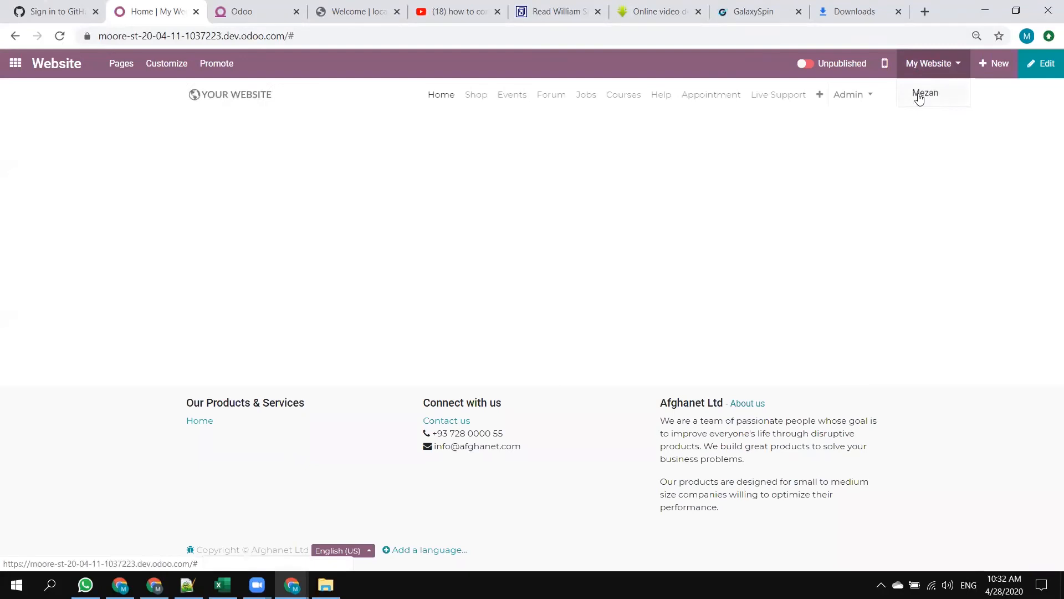
{"action": "left_click", "coordinate": [920, 98]}
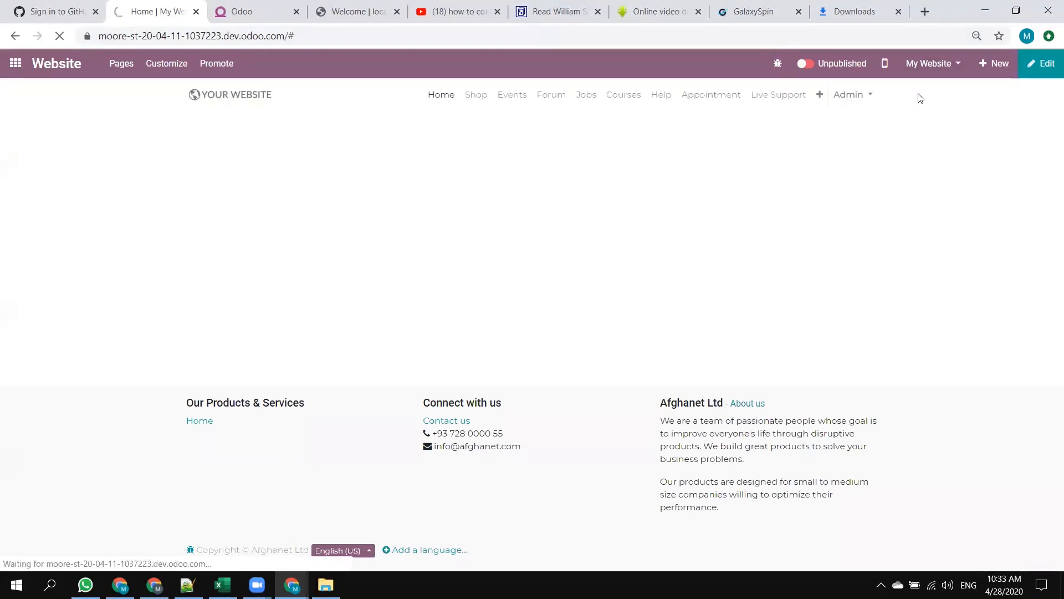
{"action": "key", "text": "alt+Tab"}
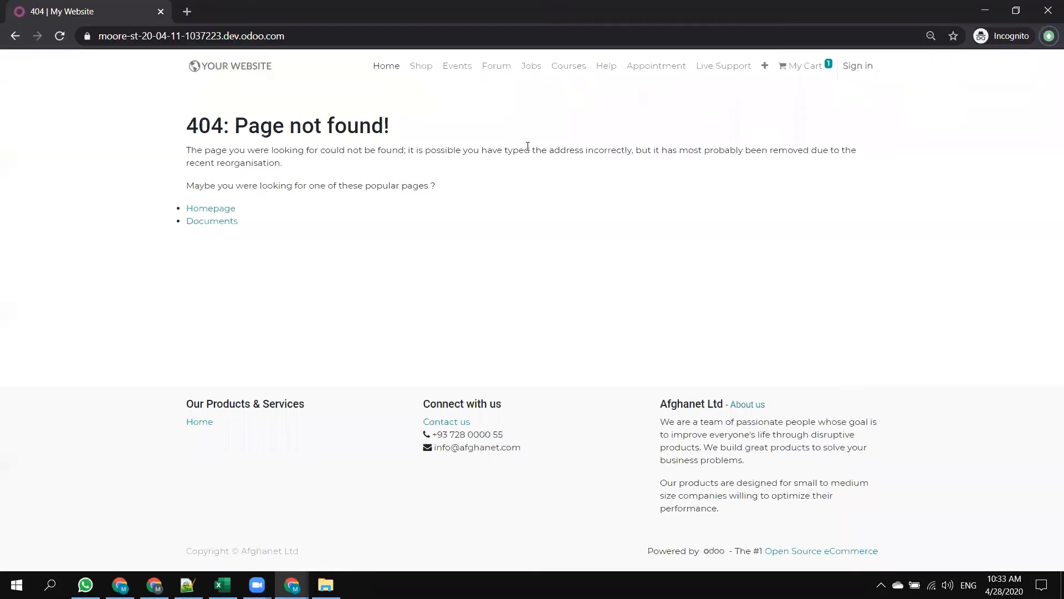
{"action": "left_click", "coordinate": [765, 66]}
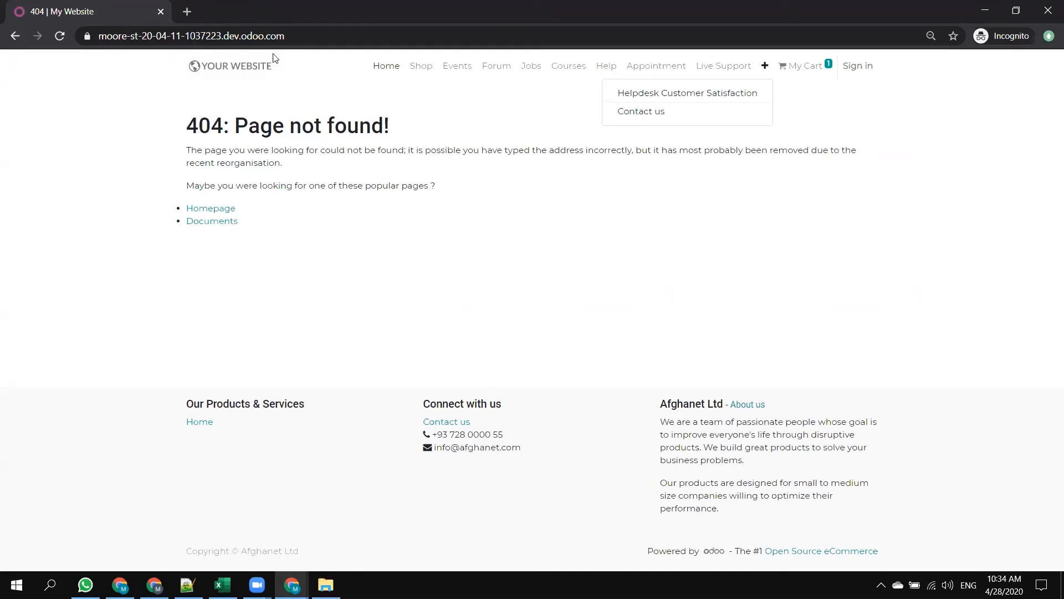
Return to the Website settings in the admin session and switch the active company to Afghanet Ltd.
{"action": "key", "text": "alt+Tab"}
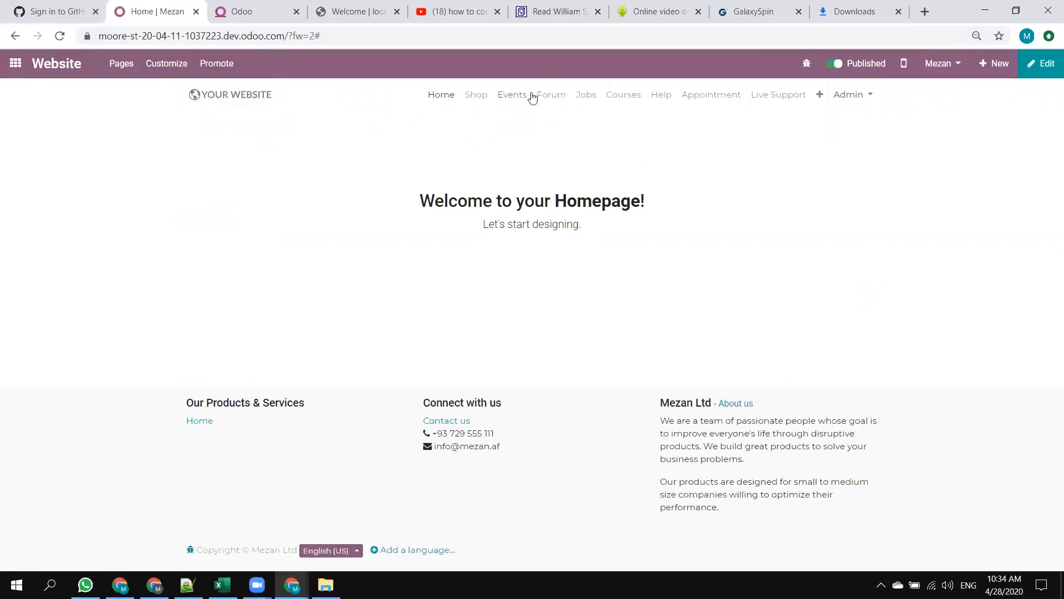
{"action": "left_click", "coordinate": [856, 107]}
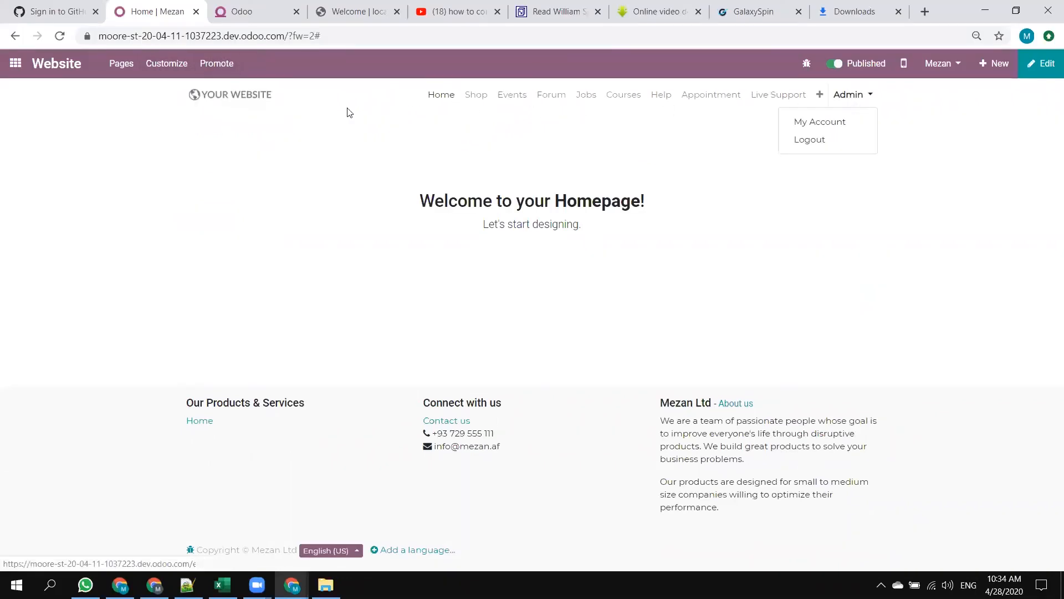
{"action": "left_click", "coordinate": [15, 63]}
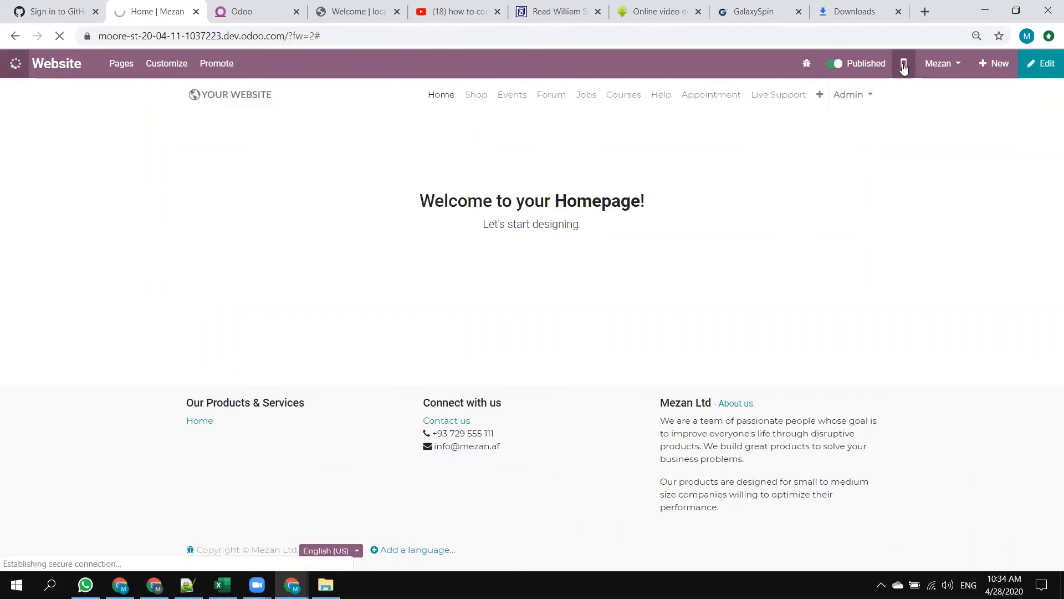
{"action": "left_click", "coordinate": [240, 15]}
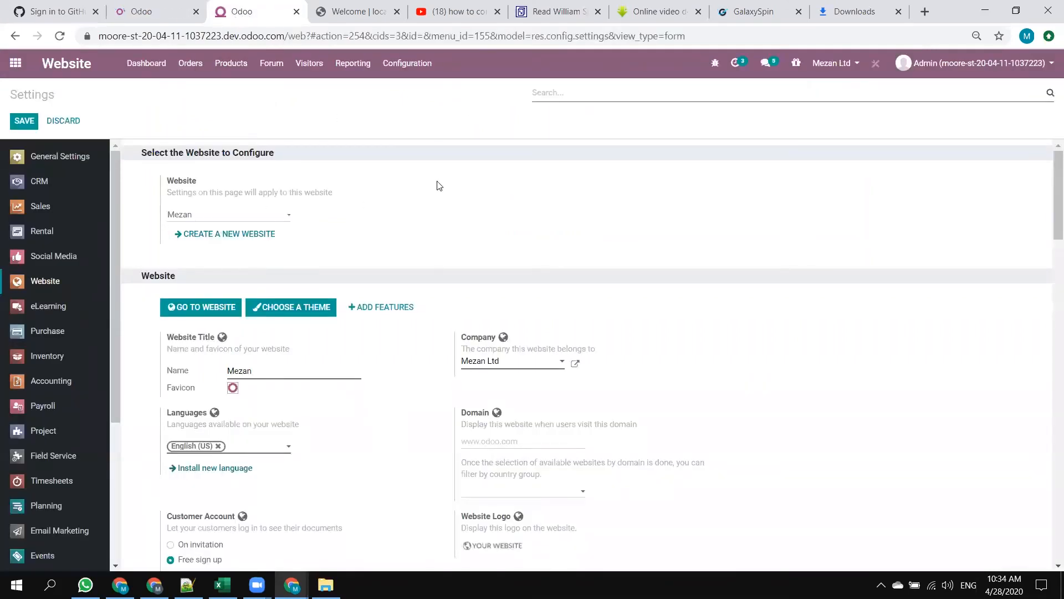
{"action": "scroll", "coordinate": [439, 186], "scroll_direction": "down", "scroll_amount": 4}
{"action": "scroll", "coordinate": [439, 186], "scroll_direction": "up", "scroll_amount": 3}
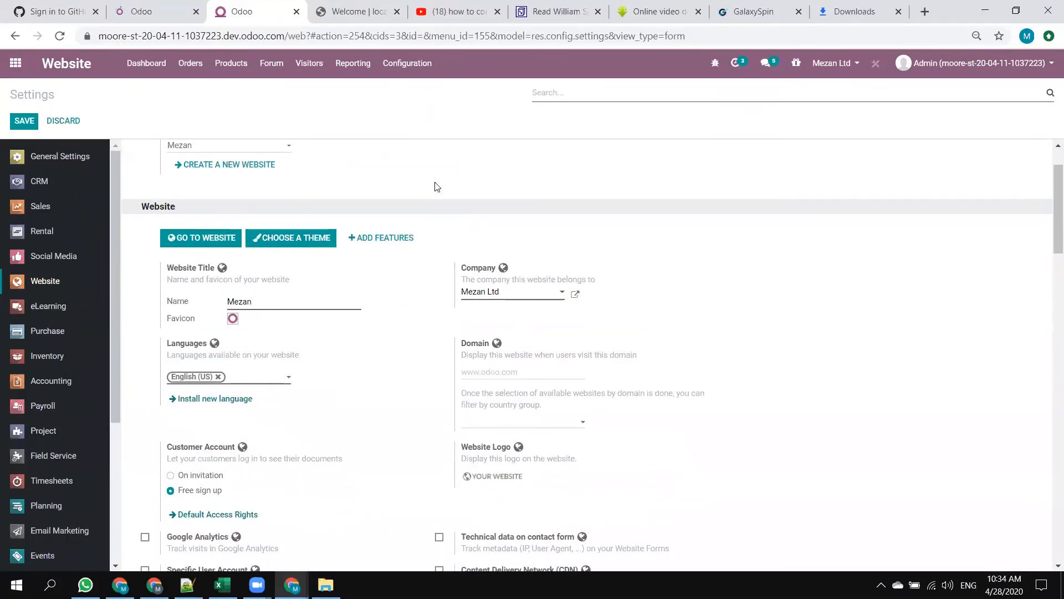
{"action": "left_click", "coordinate": [835, 64]}
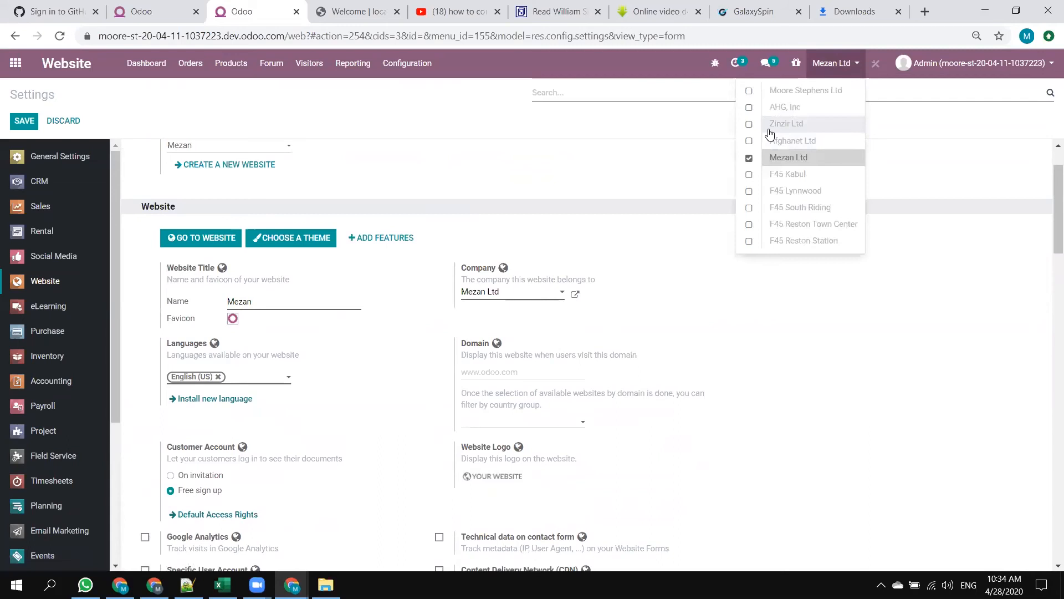
{"action": "left_click", "coordinate": [795, 142]}
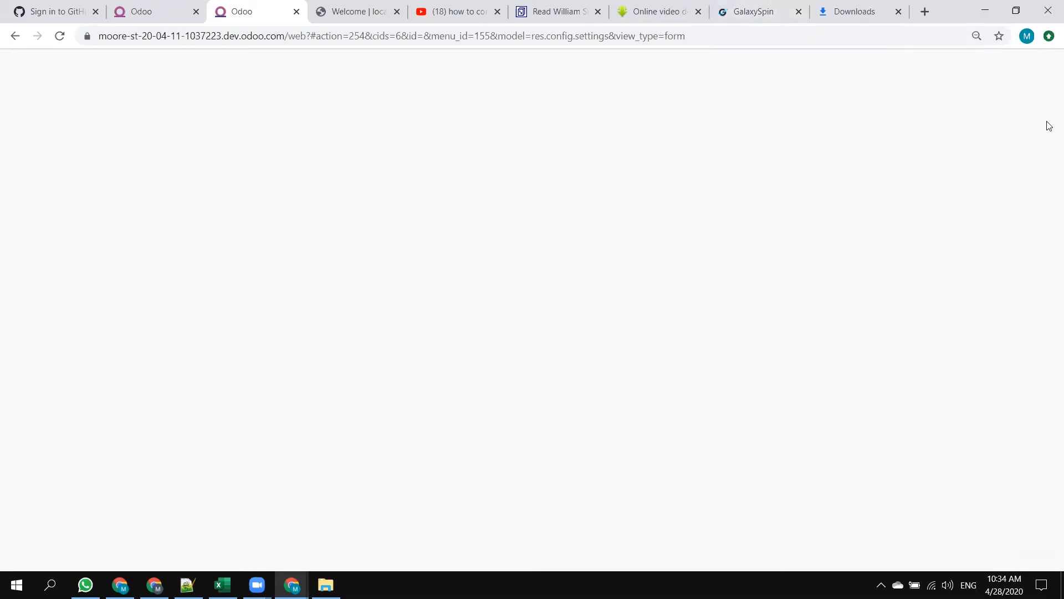
Search the settings for "acc", set Customer Account to Free sign up for Afghanet Ltd and save.
{"action": "left_click", "coordinate": [985, 11]}
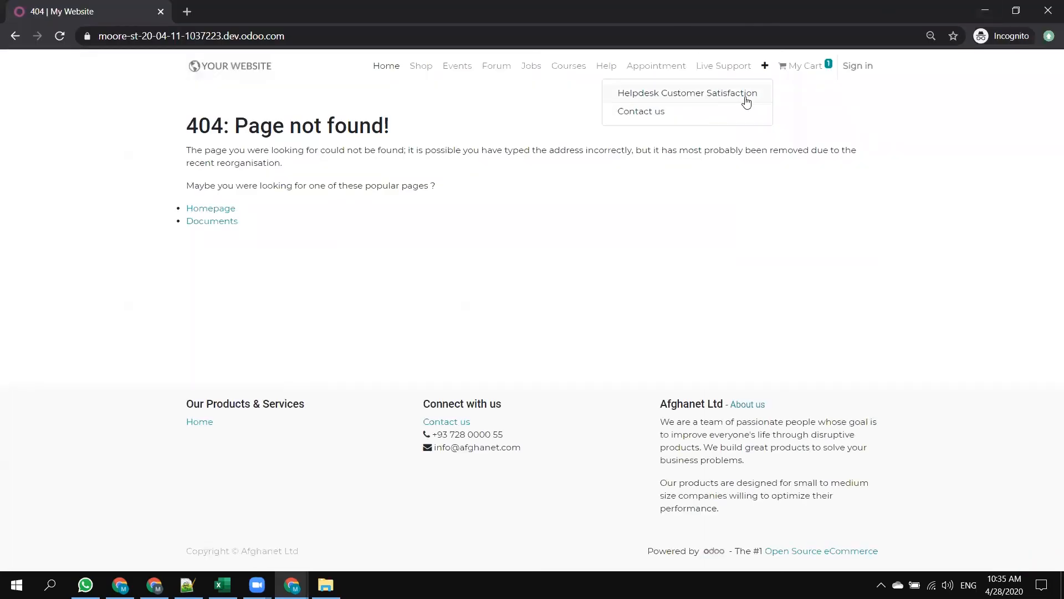
{"action": "key", "text": "alt+Tab"}
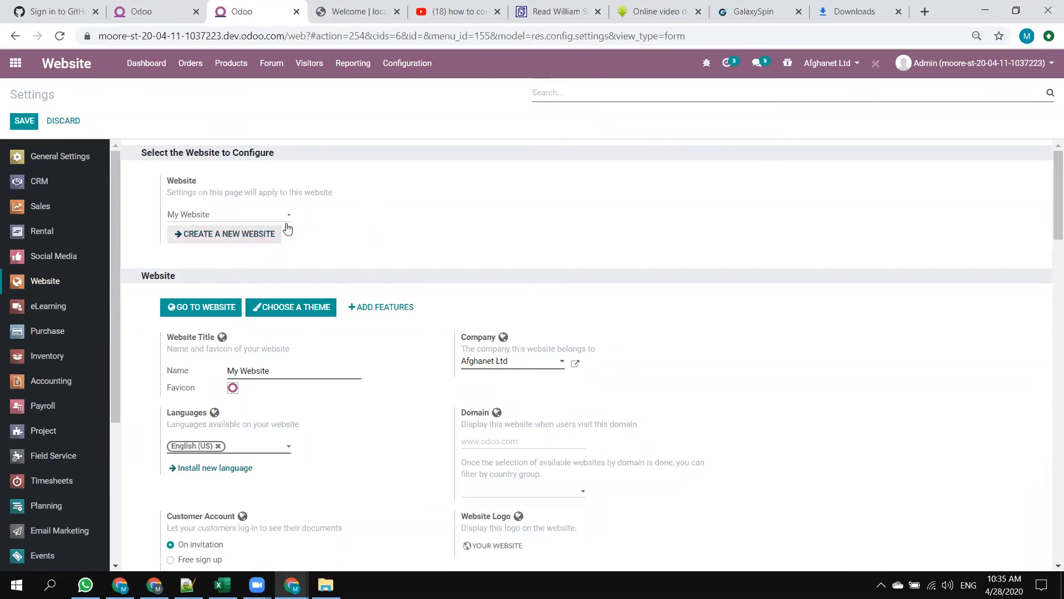
{"action": "left_click", "coordinate": [67, 162]}
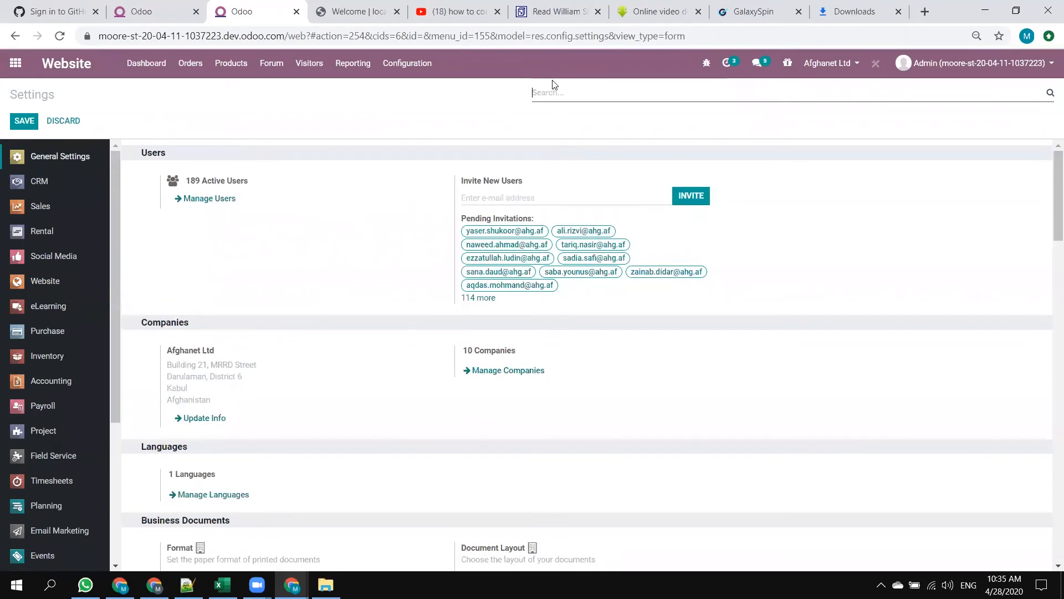
{"action": "type", "text": "acc"}
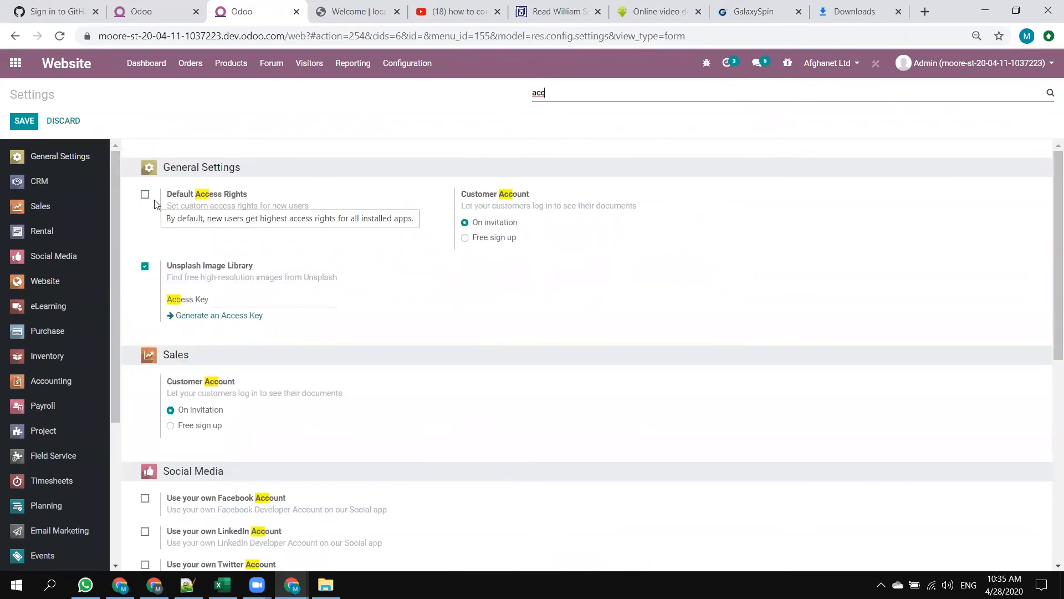
{"action": "left_click", "coordinate": [491, 238]}
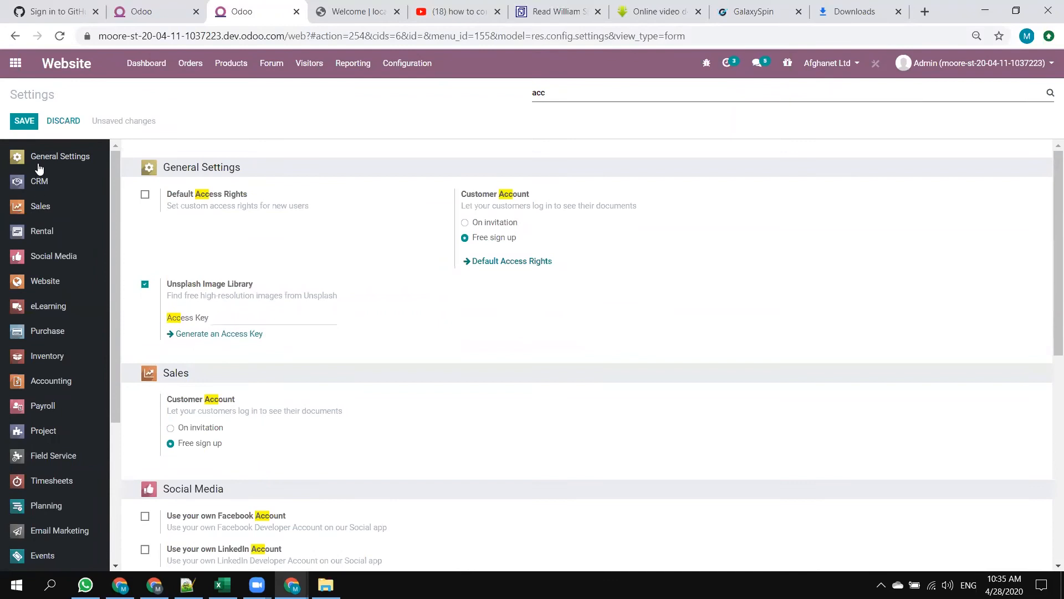
{"action": "left_click", "coordinate": [24, 121]}
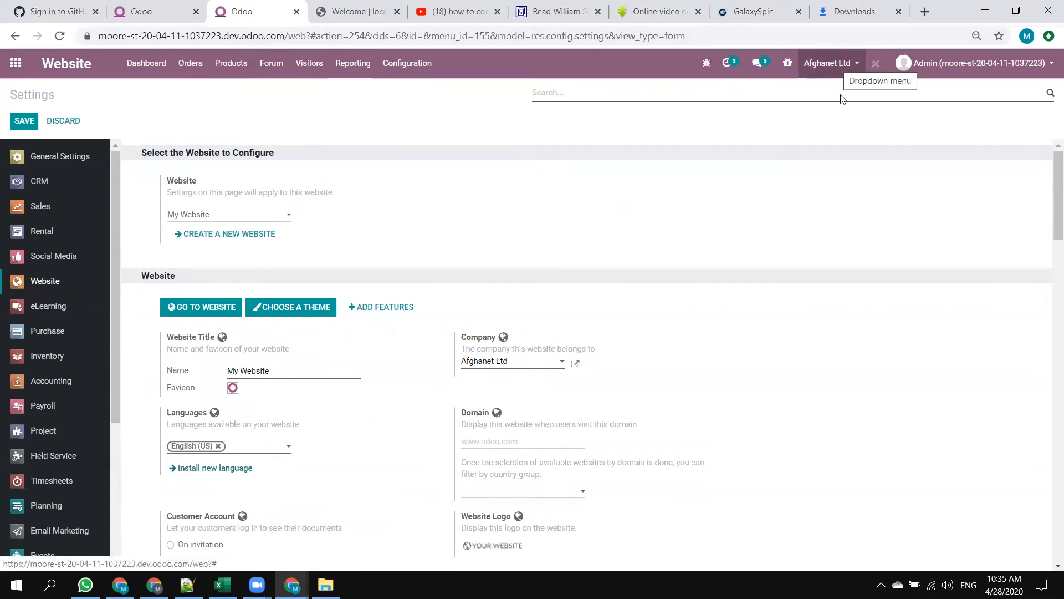
Switch the active company back to Mezan Ltd, reload the public homepage in the incognito window and check its extra menu items.
{"action": "left_click", "coordinate": [815, 63]}
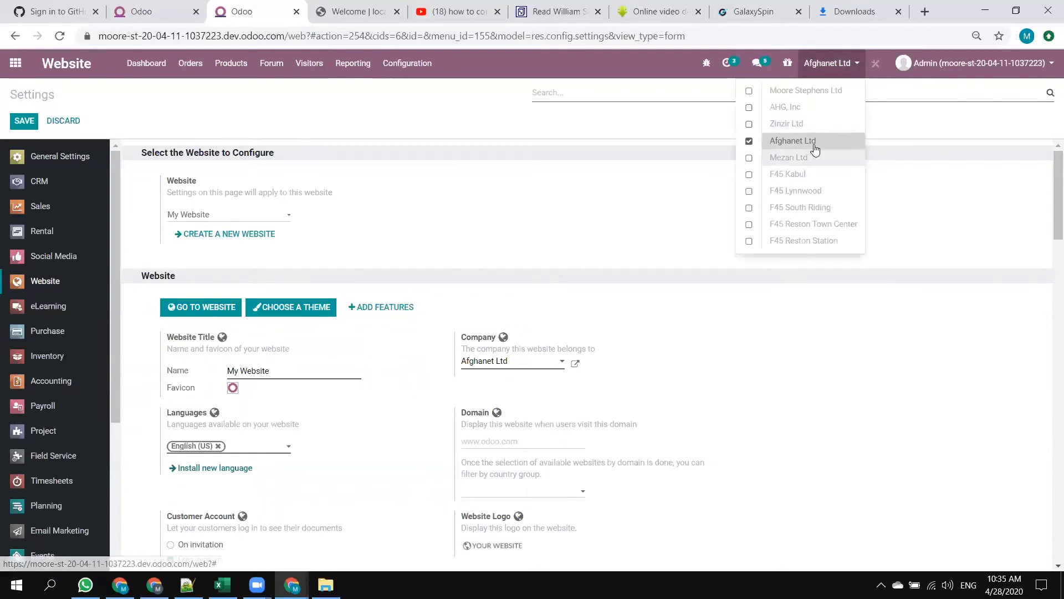
{"action": "left_click", "coordinate": [799, 160]}
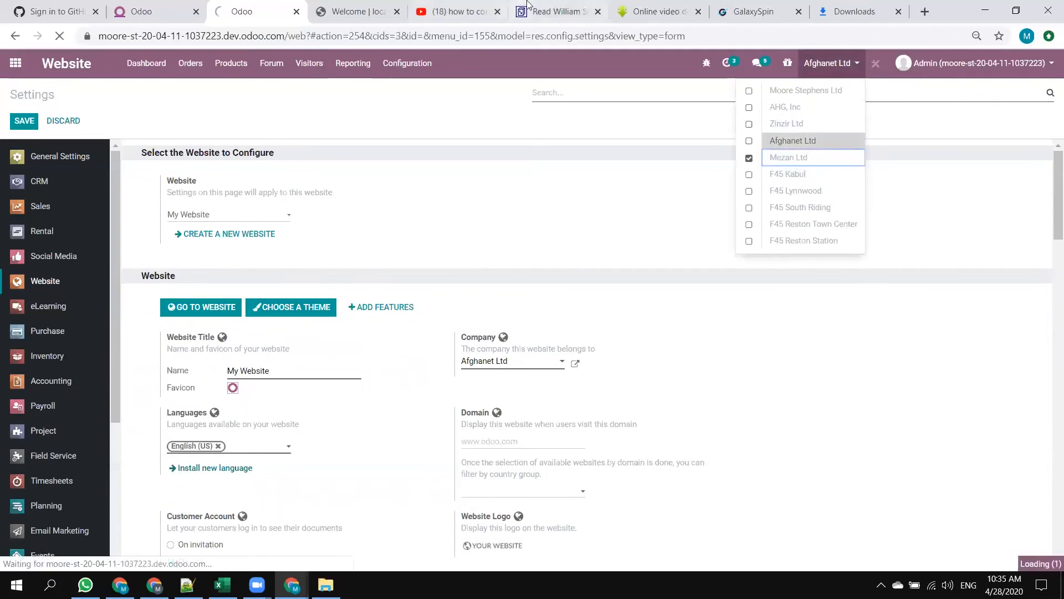
{"action": "key", "text": "alt+Tab"}
{"action": "left_click", "coordinate": [66, 36]}
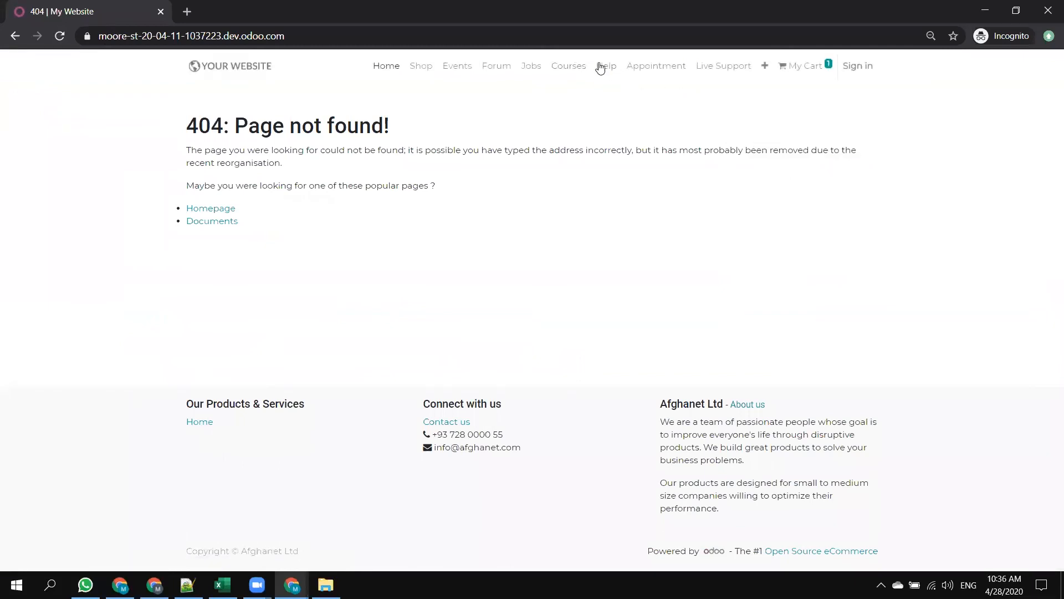
{"action": "left_click", "coordinate": [766, 67]}
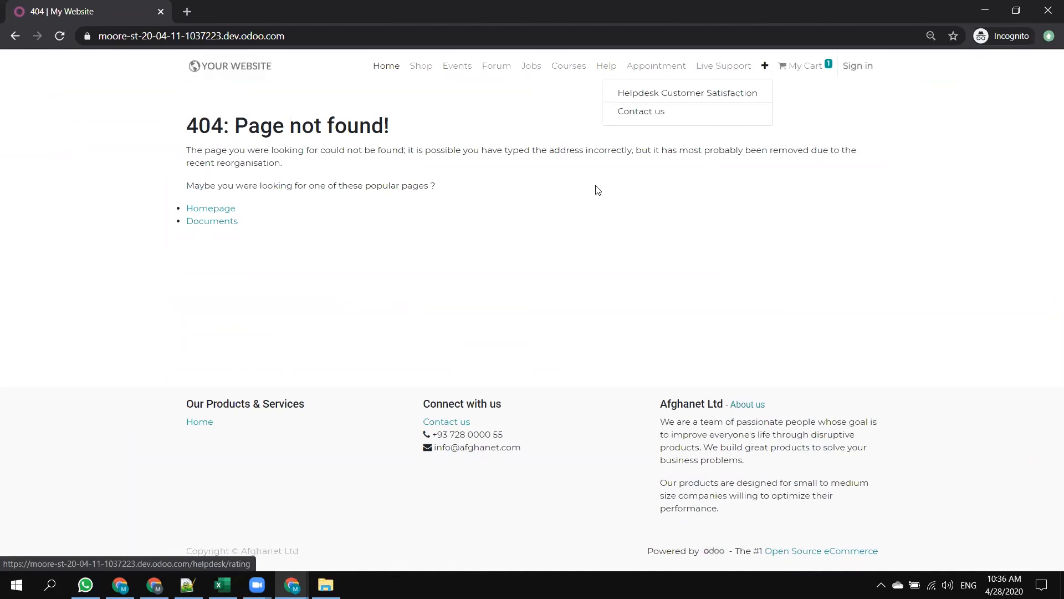
{"action": "left_click", "coordinate": [605, 212]}
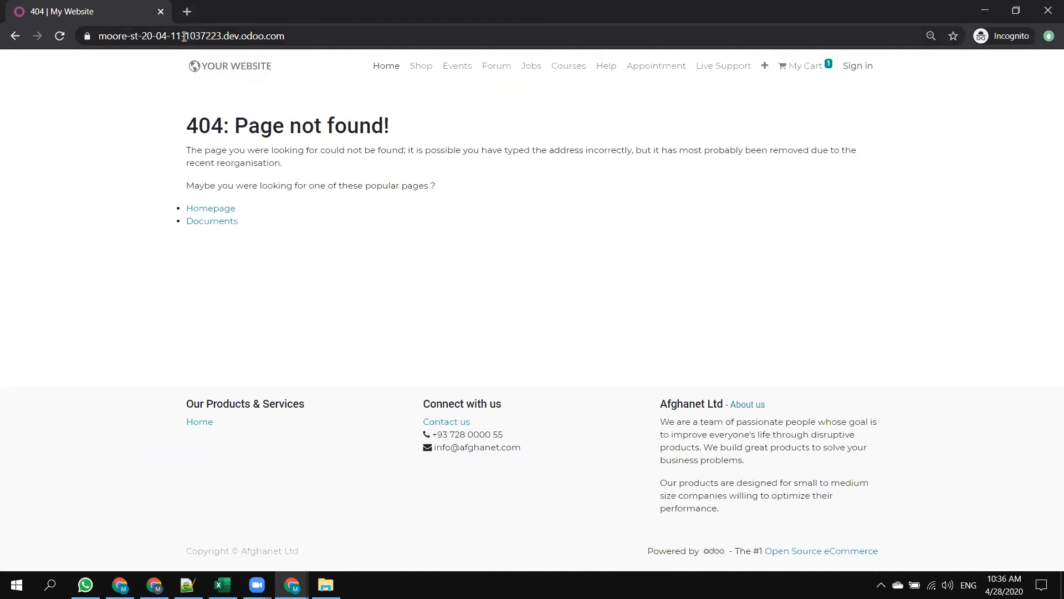
{"action": "left_click_drag", "start_coordinate": [294, 44], "coordinate": [98, 37]}
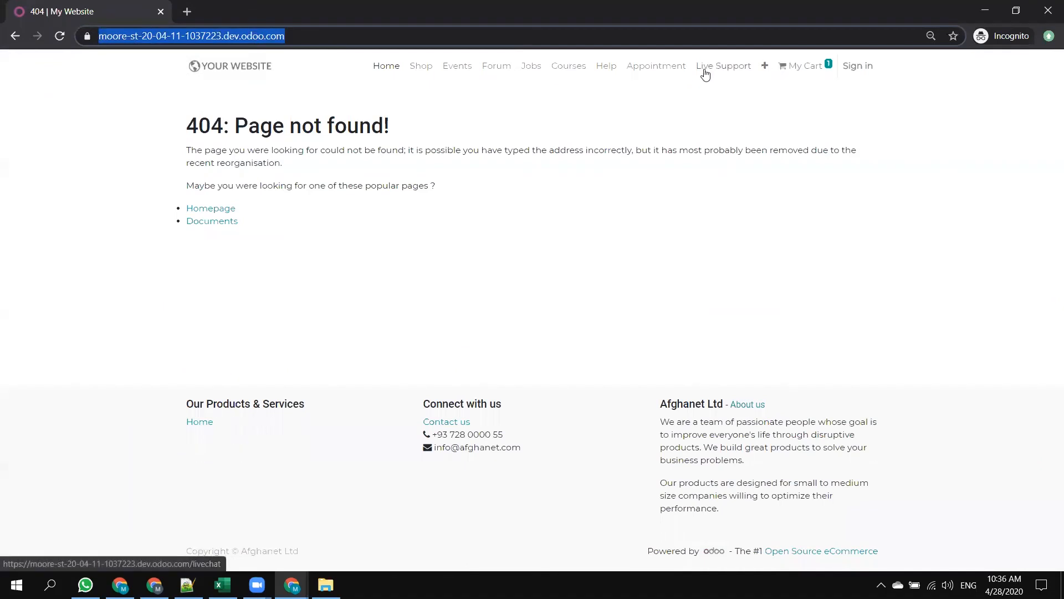
Open the public Courses page and go through the sign-in page to the new account sign-up form.
{"action": "left_click", "coordinate": [565, 68]}
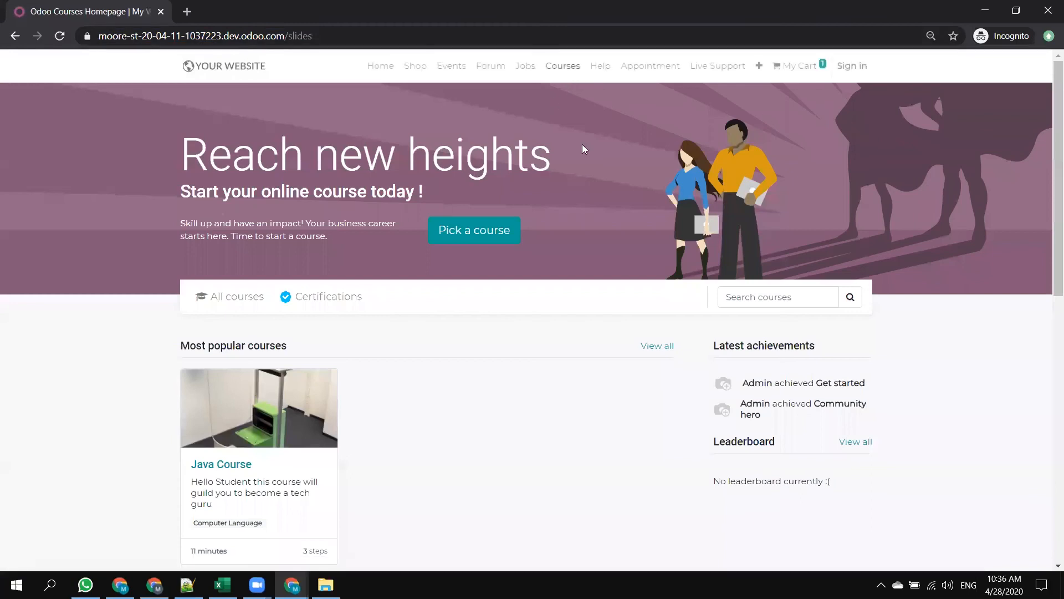
{"action": "left_click", "coordinate": [849, 68]}
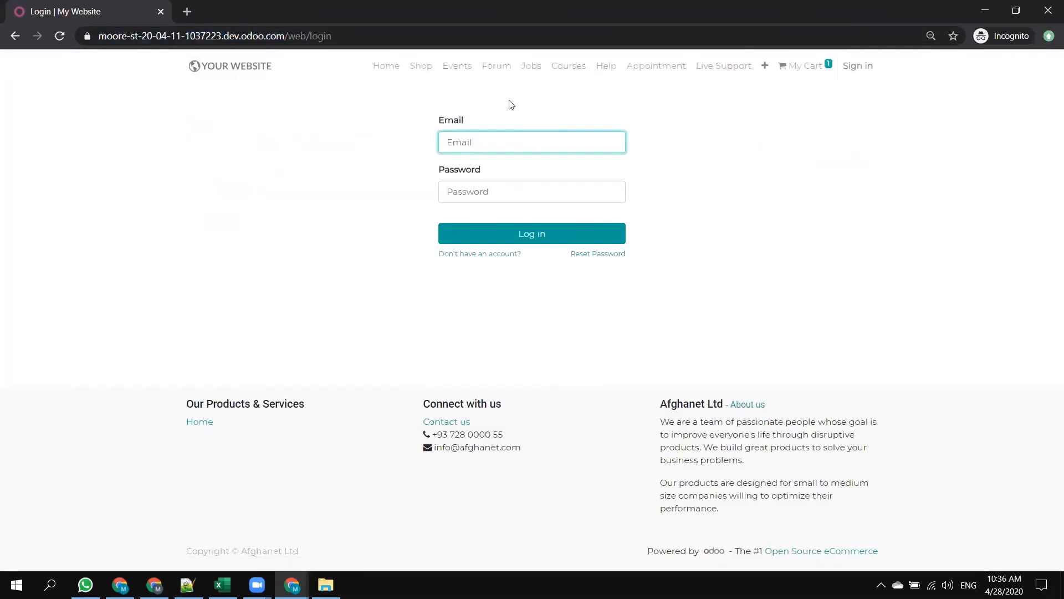
{"action": "left_click", "coordinate": [481, 256]}
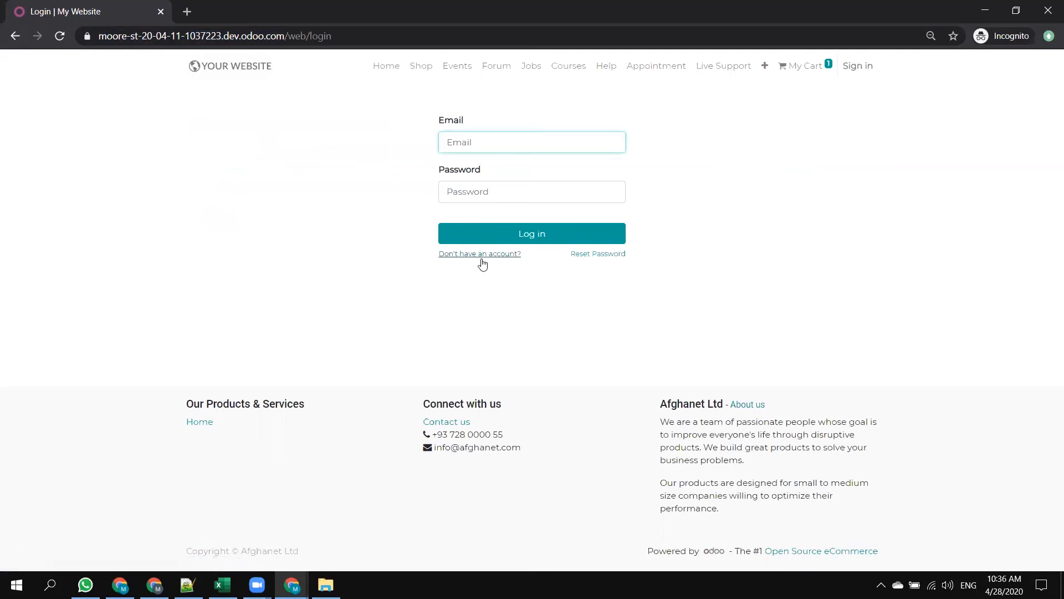
Try to sign up with the saved Odoo e-mail, a first name and a matching account password.
{"action": "left_click", "coordinate": [469, 140]}
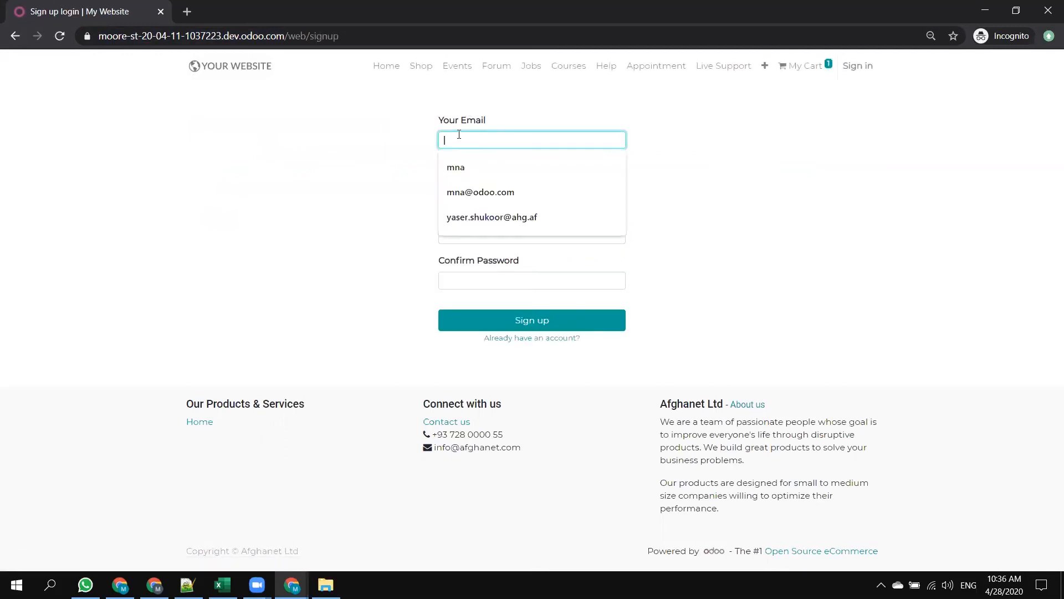
{"action": "left_click", "coordinate": [472, 190]}
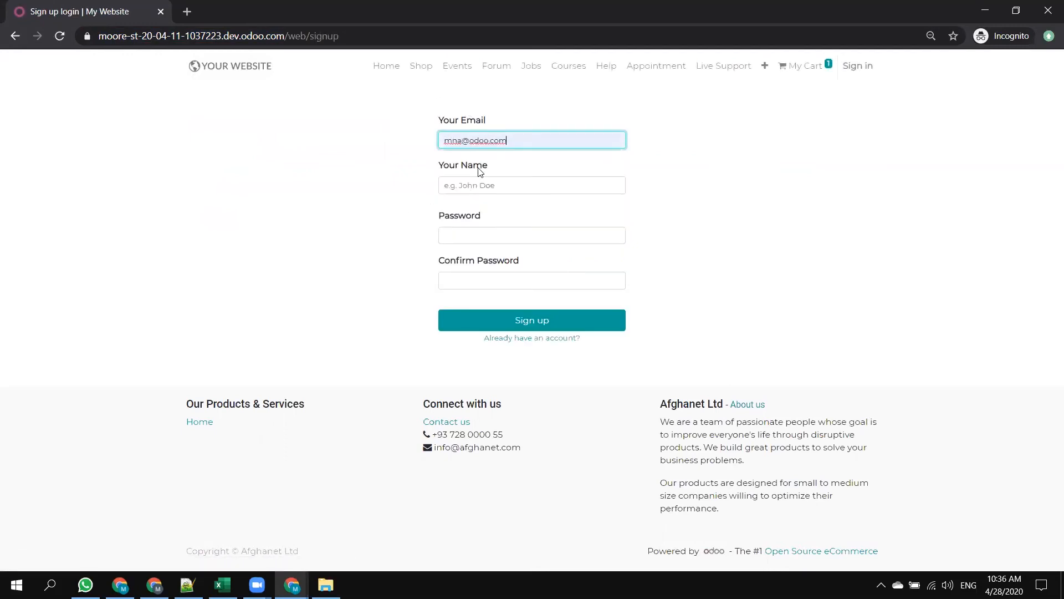
{"action": "left_click", "coordinate": [446, 187]}
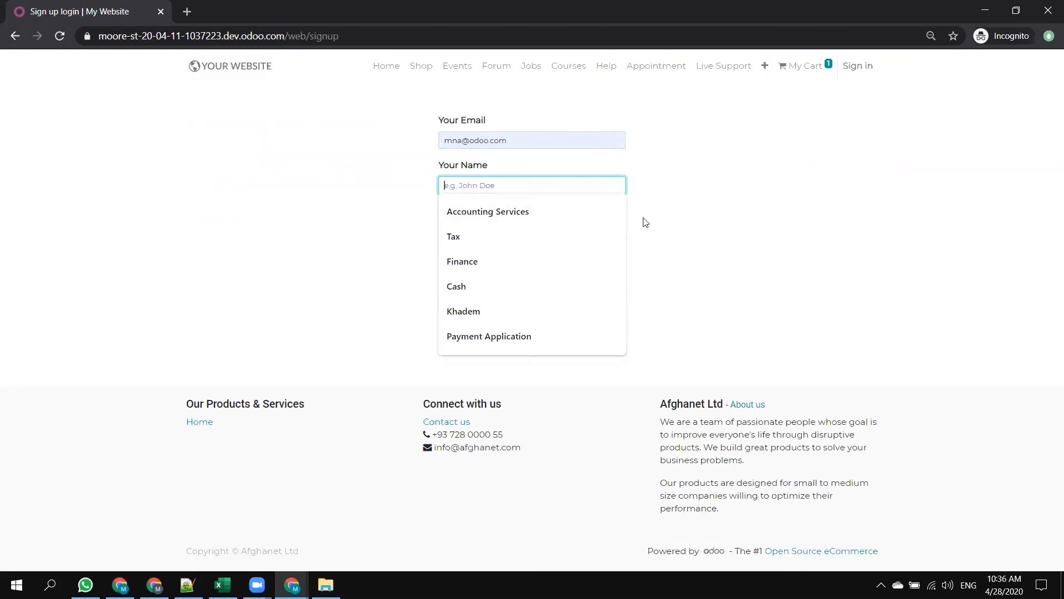
{"action": "type", "text": "Mike"}
{"action": "key", "text": "Tab"}
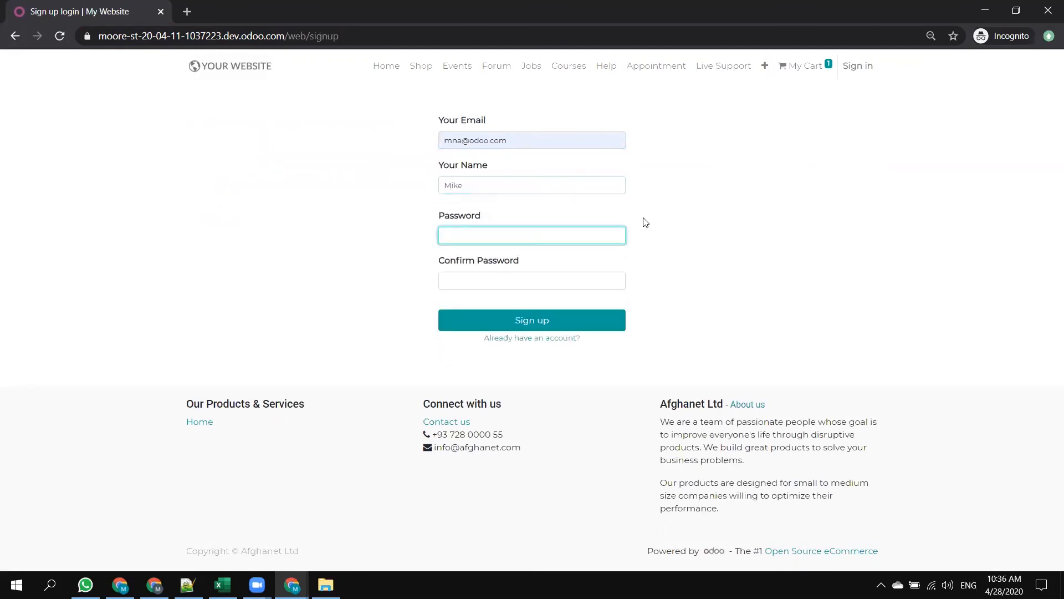
{"action": "type", "text": "•••"}
{"action": "key", "text": "Tab"}
{"action": "type", "text": "•••"}
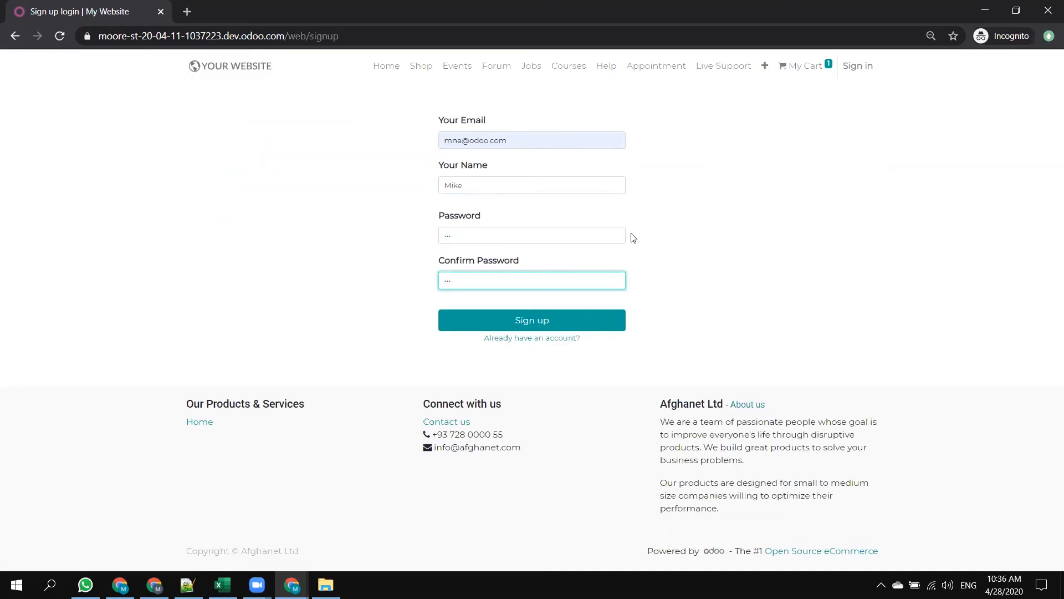
{"action": "left_click", "coordinate": [521, 320]}
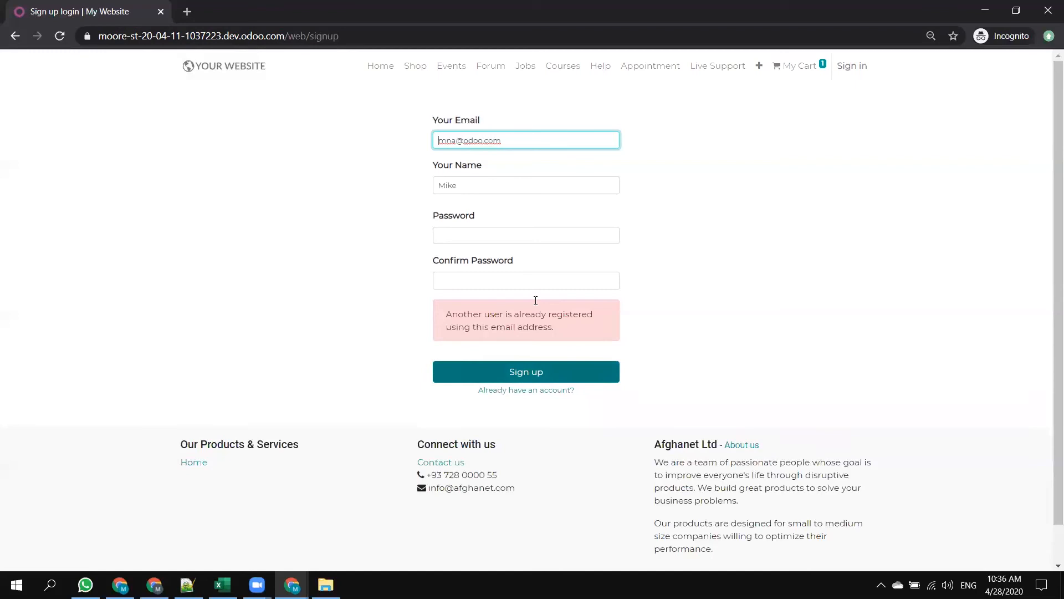
Go to the login page and try to log in with the same saved e-mail and an account password.
{"action": "left_click", "coordinate": [518, 391]}
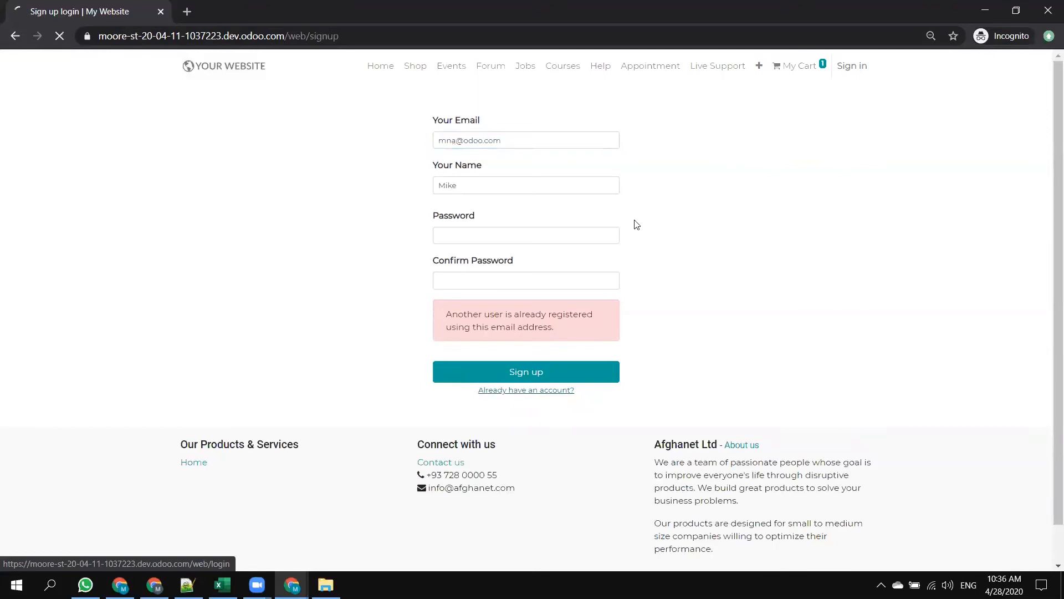
{"action": "left_click", "coordinate": [490, 139]}
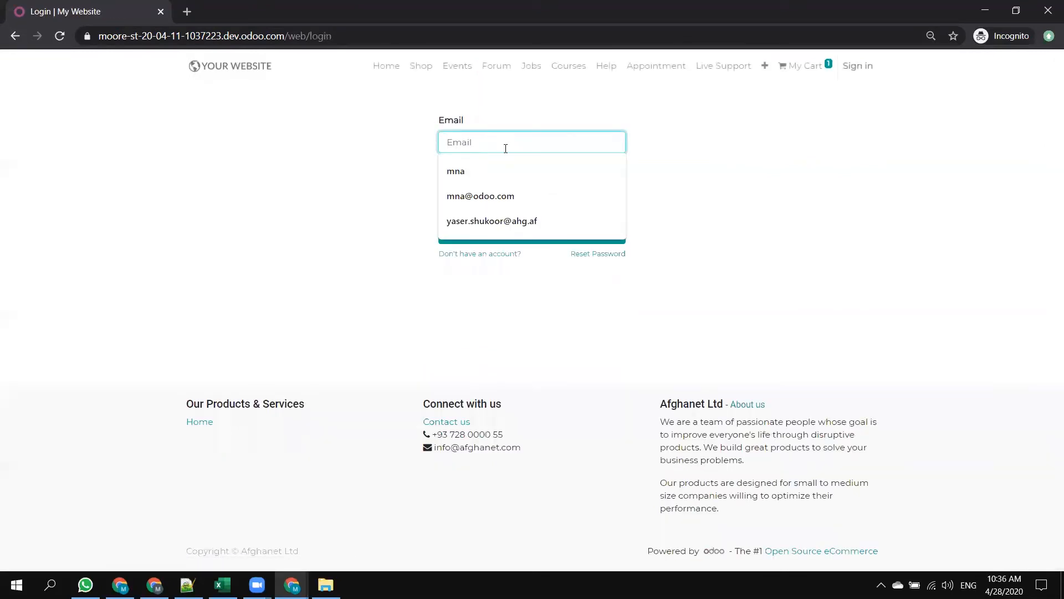
{"action": "left_click", "coordinate": [481, 196]}
{"action": "left_click", "coordinate": [492, 195]}
{"action": "type", "text": "***"}
{"action": "left_click", "coordinate": [499, 227]}
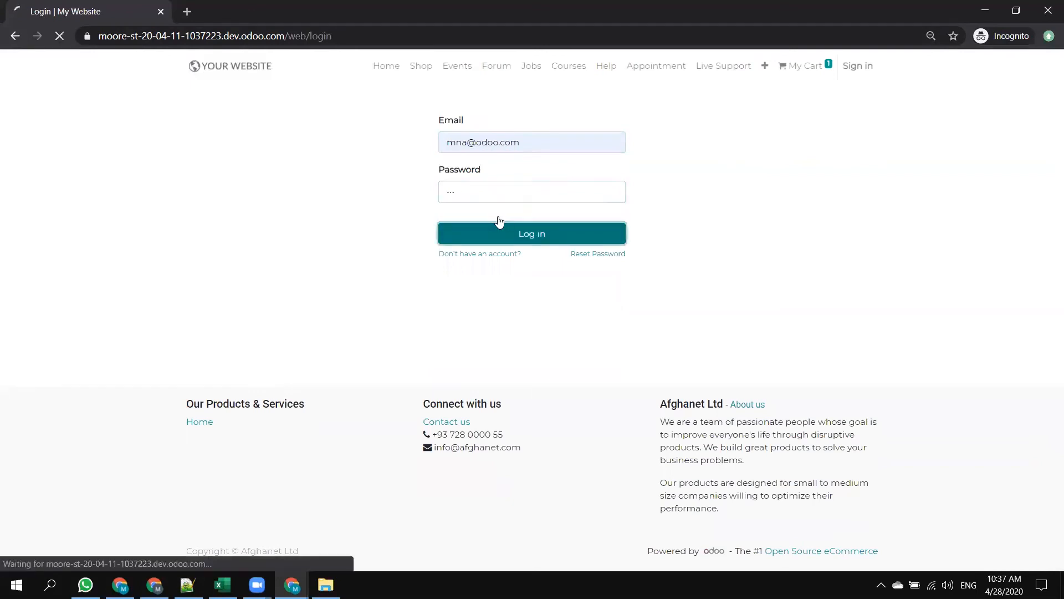
{"action": "left_click", "coordinate": [495, 189]}
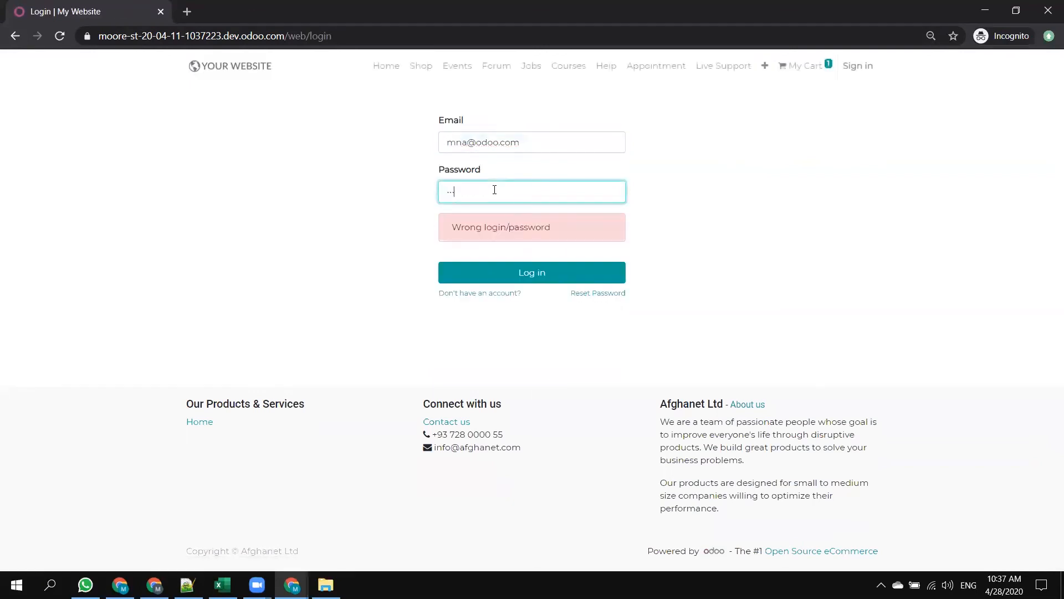
{"action": "type", "text": "*"}
{"action": "key", "text": "BackSpace"}
{"action": "type", "text": "*"}
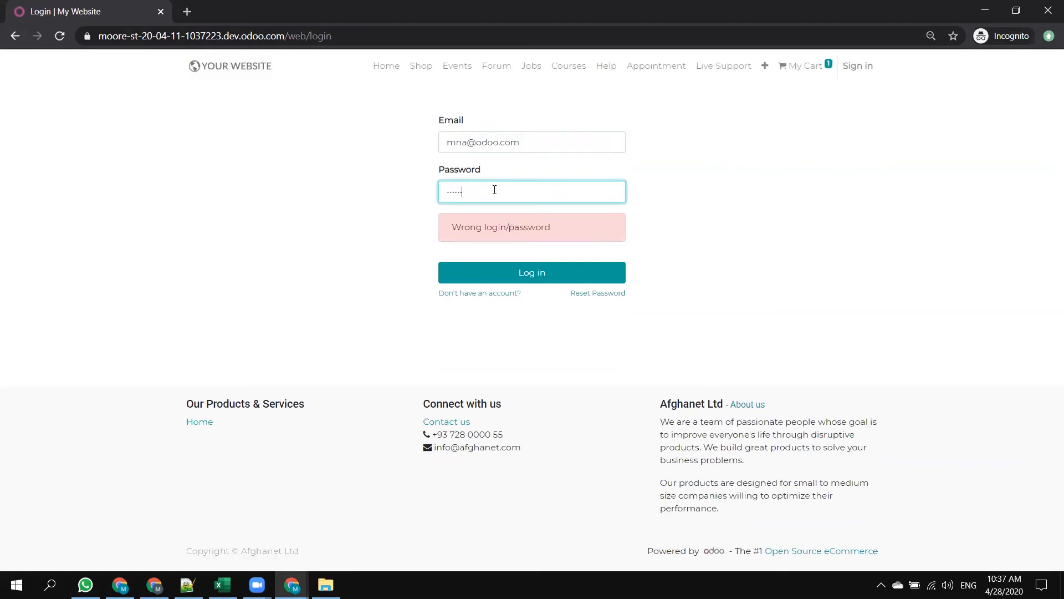
{"action": "left_click", "coordinate": [555, 272]}
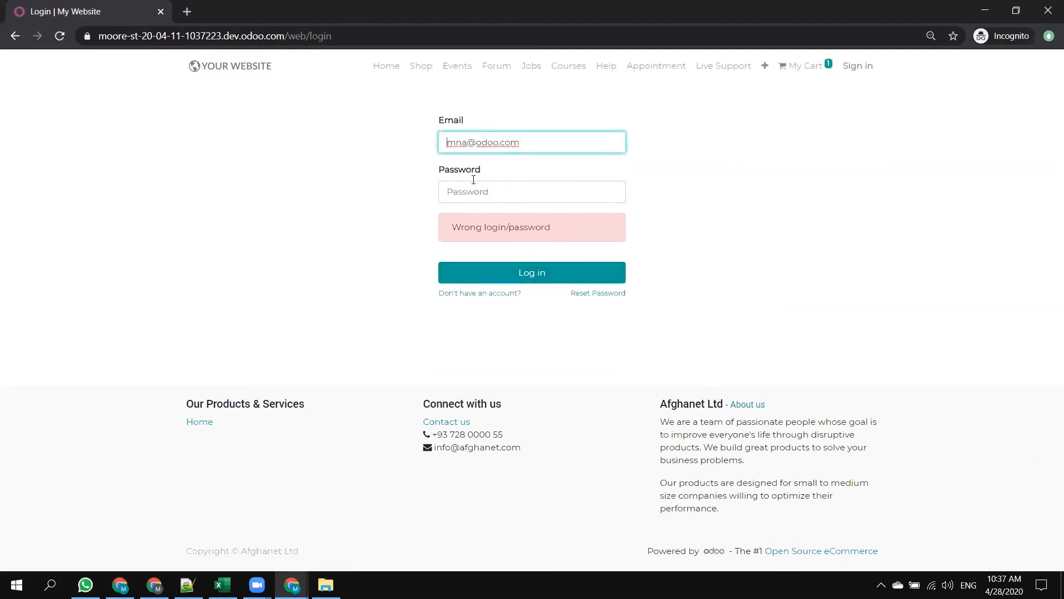
Open the password reset page, fill in the account e-mail and go back to the login page without confirming.
{"action": "left_click", "coordinate": [614, 294]}
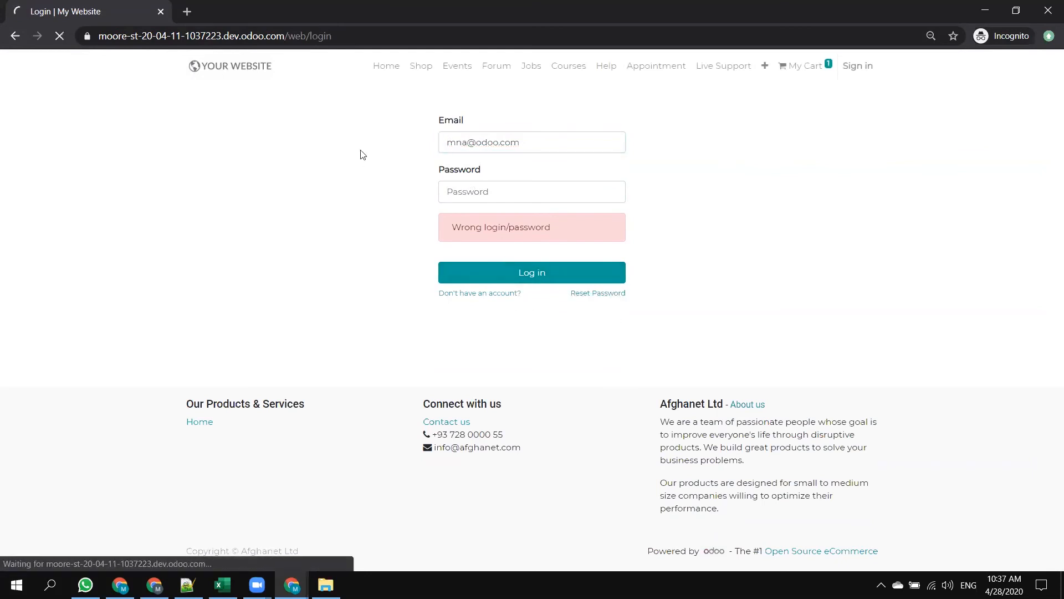
{"action": "left_click", "coordinate": [518, 154]}
{"action": "left_click", "coordinate": [481, 197]}
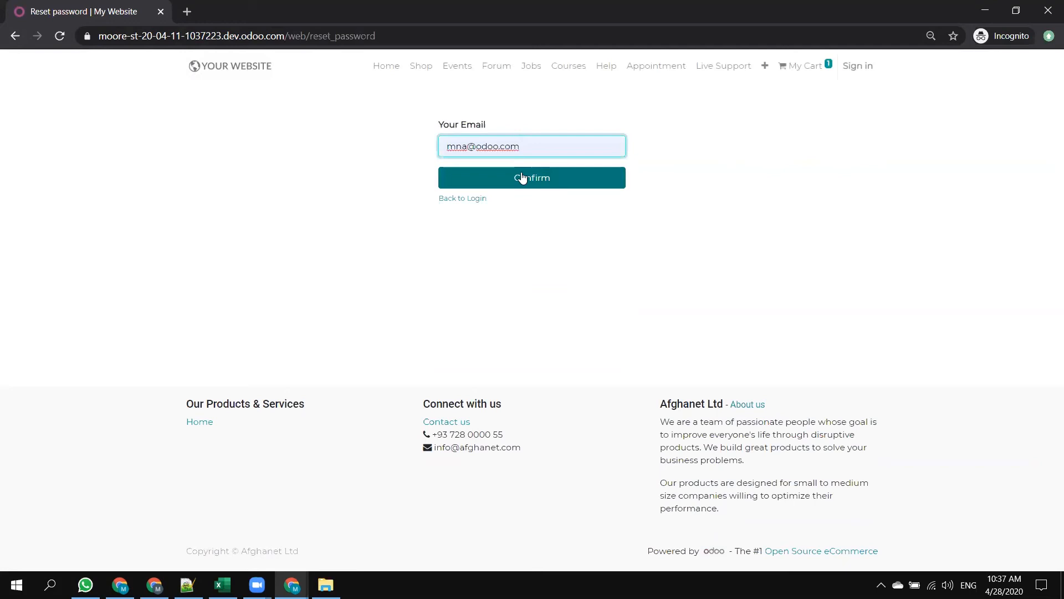
{"action": "left_click", "coordinate": [463, 198]}
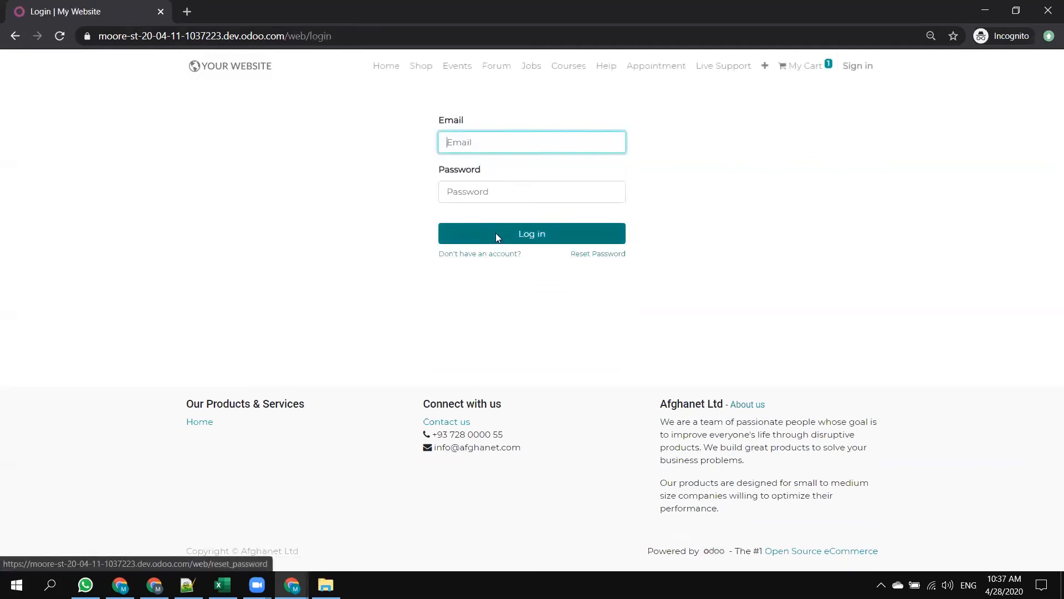
Reopen the sign-up form, enter a different e-mail, the first name and a matching account password, and create the account.
{"action": "left_click", "coordinate": [480, 254]}
{"action": "left_click", "coordinate": [488, 141]}
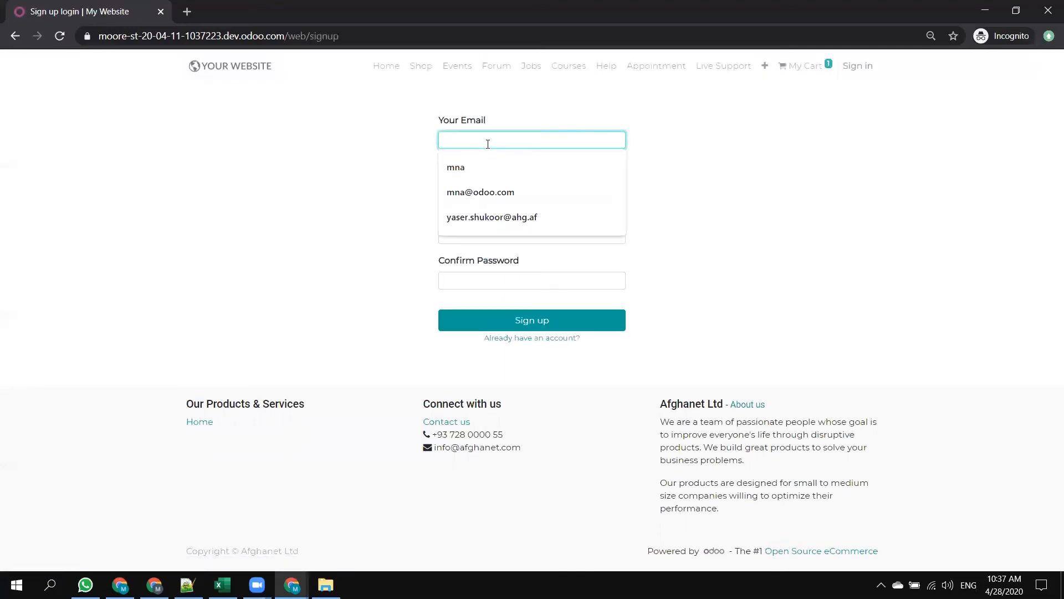
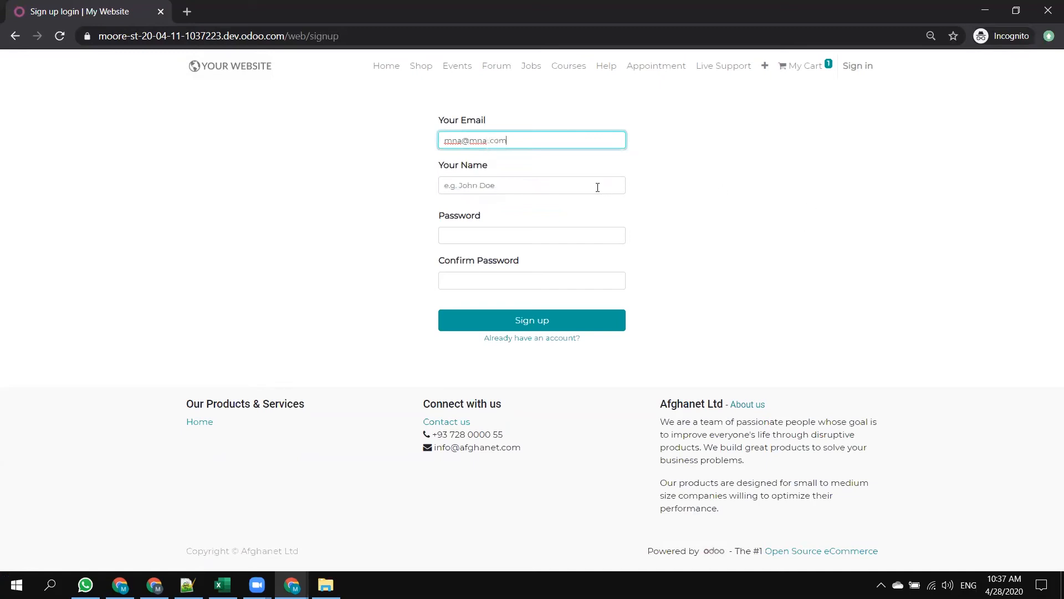
{"action": "left_click", "coordinate": [478, 185]}
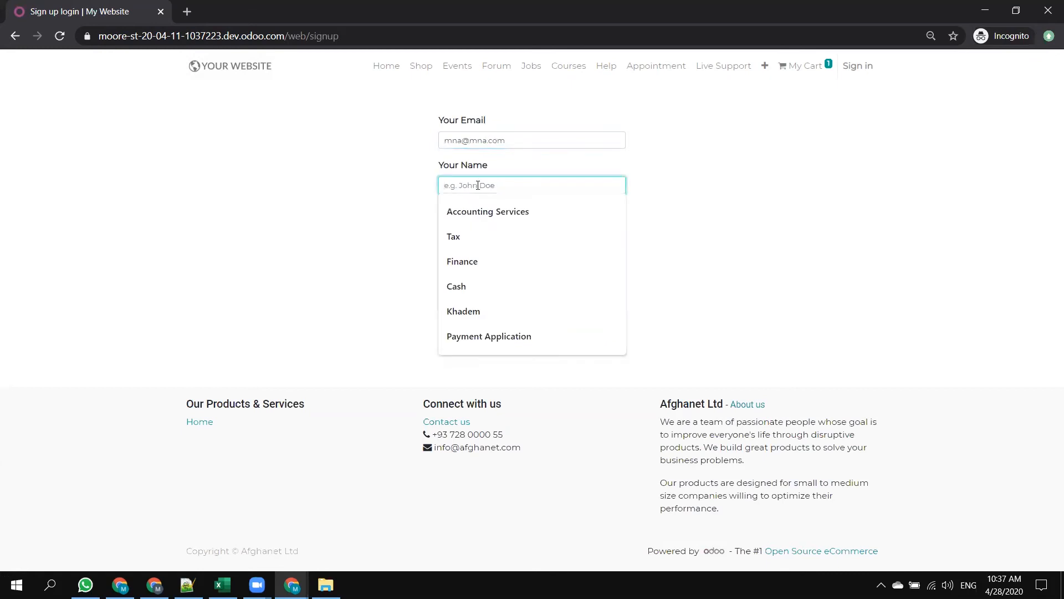
{"action": "type", "text": "Mike"}
{"action": "key", "text": "Tab"}
{"action": "key", "text": "Tab"}
{"action": "left_click", "coordinate": [501, 326]}
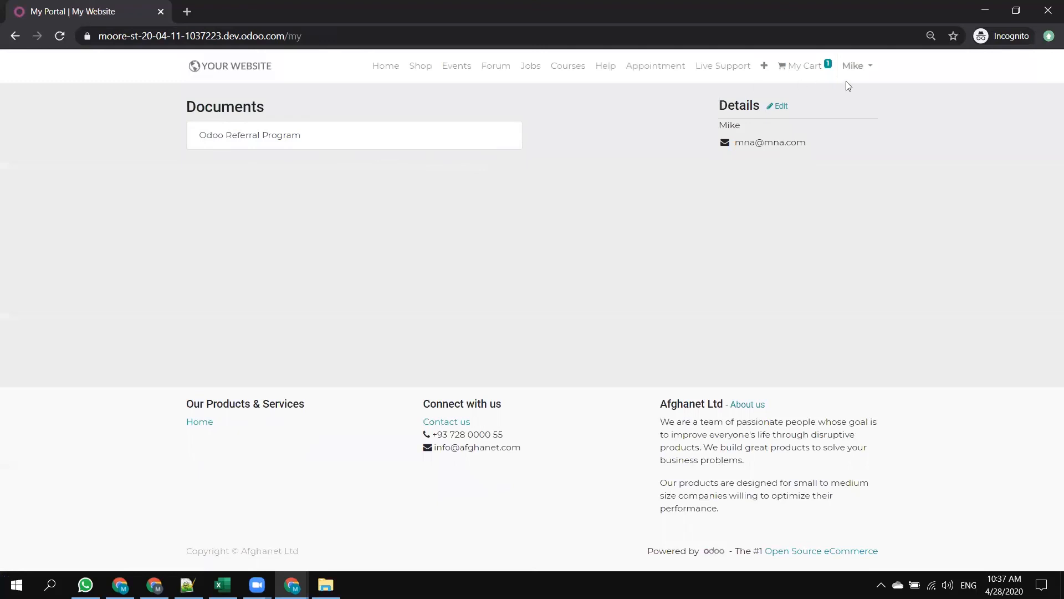
View the cart with the Java Course and proceed to checkout.
{"action": "mouse_move", "coordinate": [810, 71]}
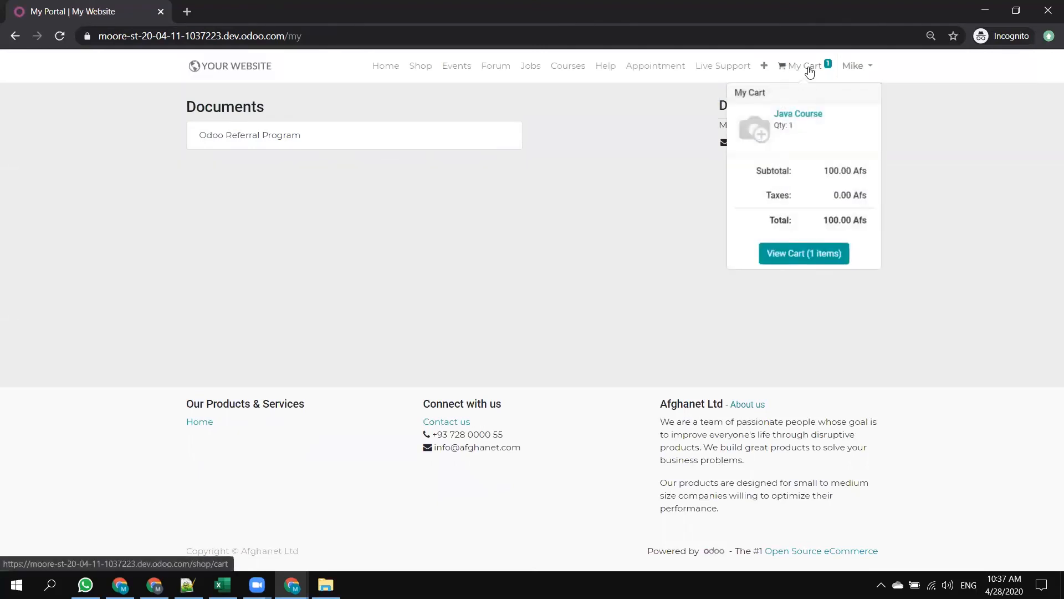
{"action": "left_click", "coordinate": [801, 257]}
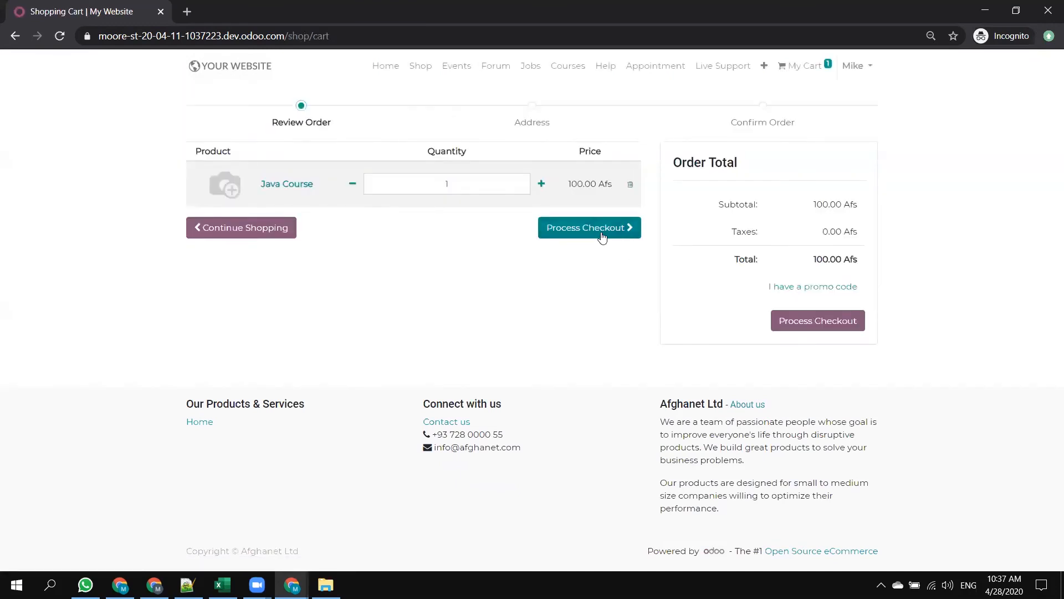
{"action": "left_click", "coordinate": [598, 230]}
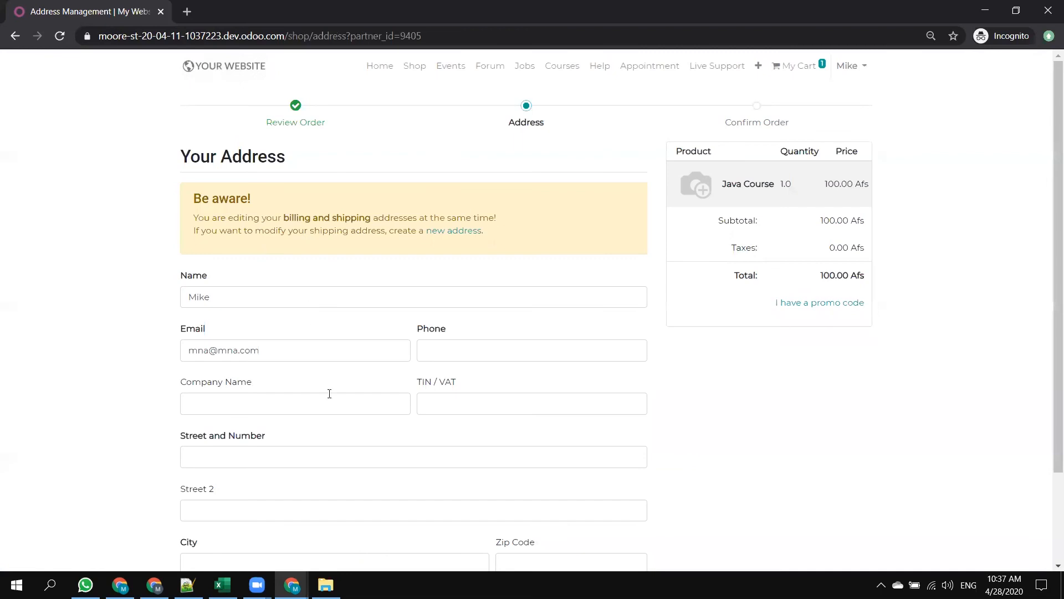
Enter the customer's phone number and the company name IOdoo in the checkout address form.
{"action": "scroll", "coordinate": [330, 394], "scroll_direction": "down", "scroll_amount": 2}
{"action": "left_click", "coordinate": [448, 240]}
{"action": "type", "text": "123123"}
{"action": "left_click", "coordinate": [257, 295]}
{"action": "key", "text": "Tab"}
Fill in both street lines of the customer's address with the saved address suggestions.
{"action": "left_click", "coordinate": [263, 351]}
{"action": "type", "text": "asd"}
{"action": "key", "text": "BackSpace"}
{"action": "key", "text": "BackSpace"}
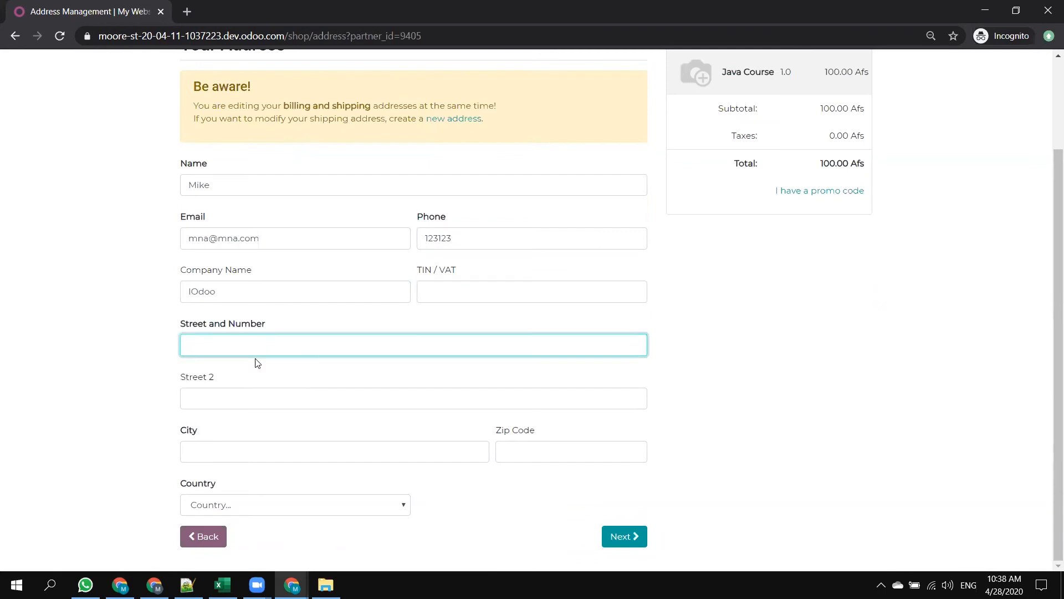
{"action": "left_click", "coordinate": [238, 397]}
{"action": "left_click", "coordinate": [239, 344]}
{"action": "left_click", "coordinate": [235, 373]}
{"action": "left_click", "coordinate": [242, 404]}
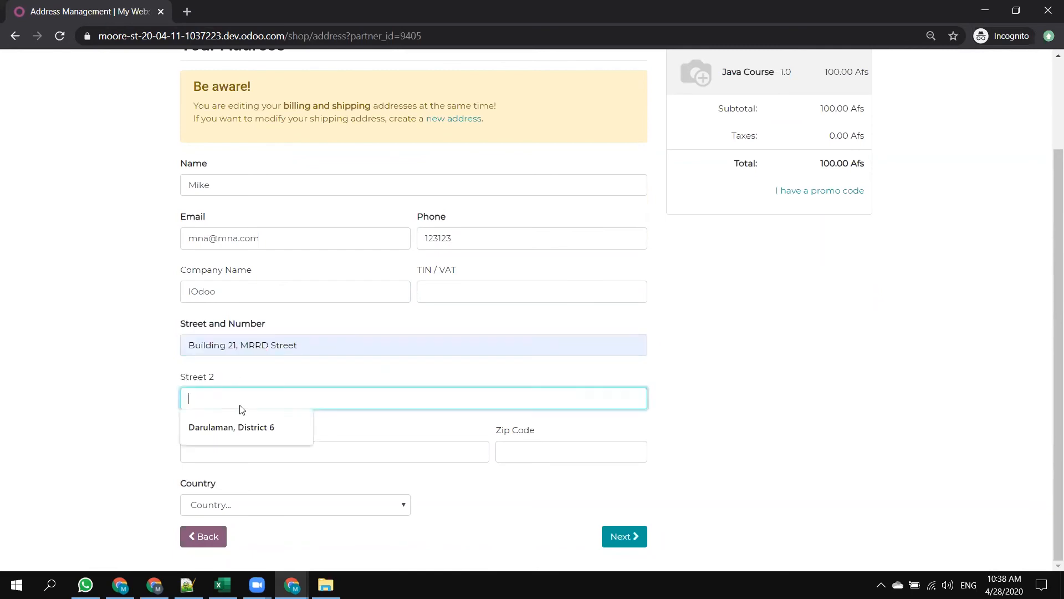
{"action": "left_click", "coordinate": [239, 429]}
Fill in the city and zip code, set the country to United Arab Emirates, and confirm the billing and shipping addresses.
{"action": "left_click", "coordinate": [262, 458]}
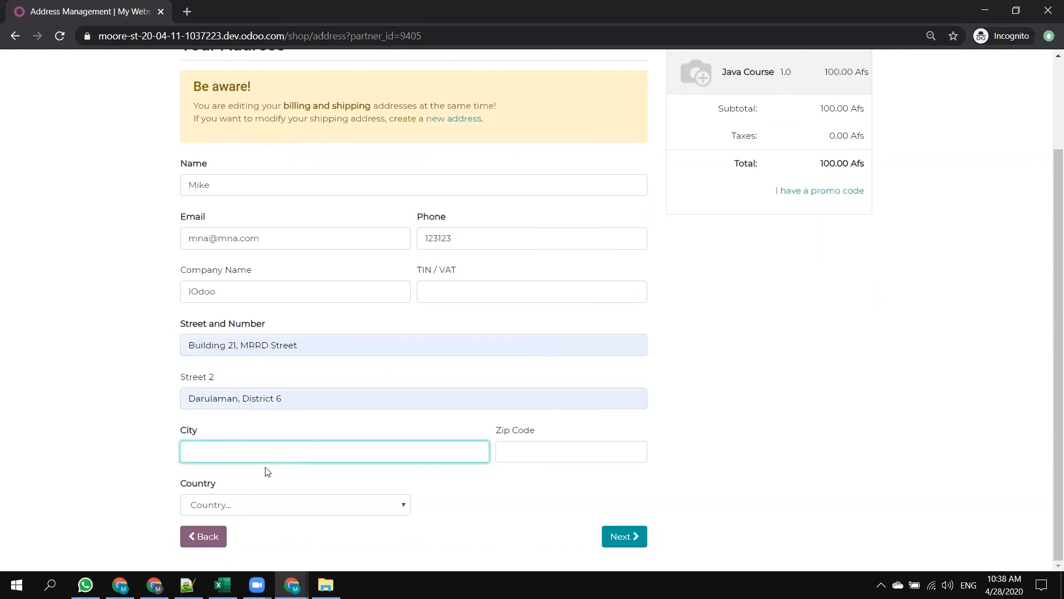
{"action": "key", "text": "Tab"}
{"action": "type", "text": "1234"}
{"action": "left_click", "coordinate": [225, 503]}
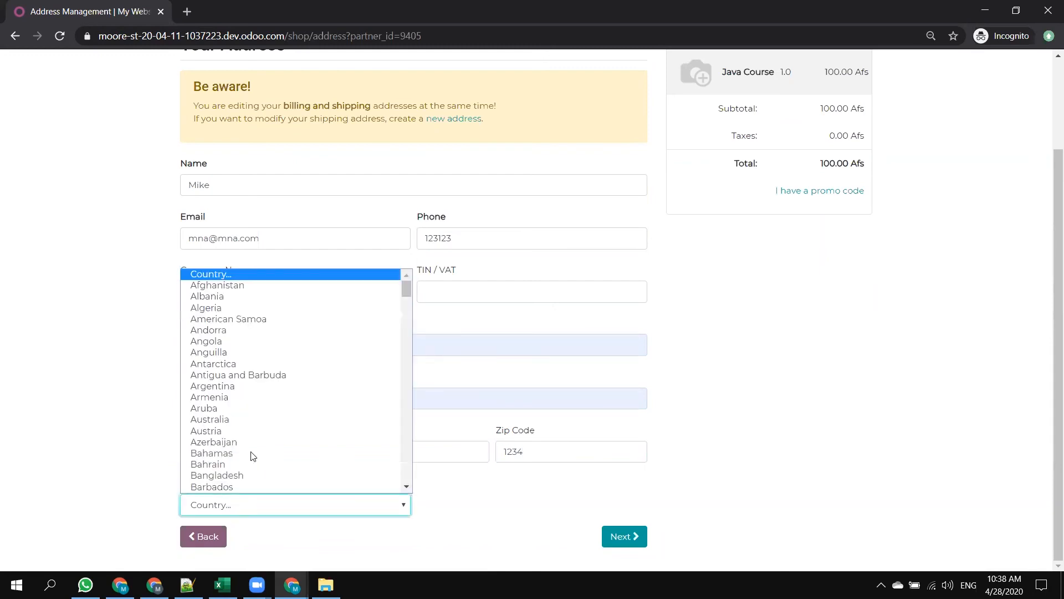
{"action": "type", "text": "ukr"}
{"action": "key", "text": "Down"}
{"action": "key", "text": "Return"}
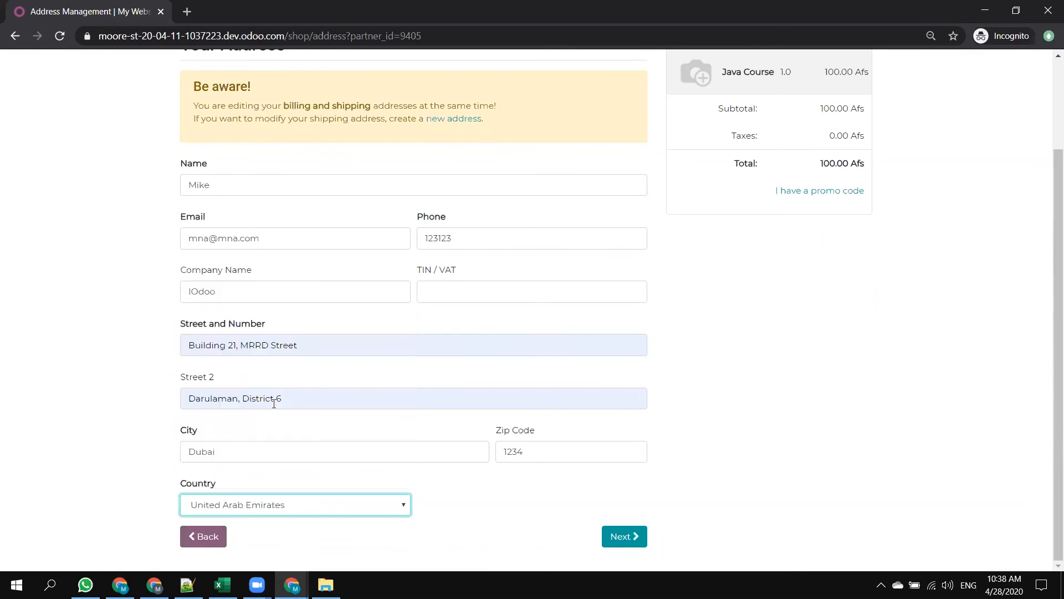
{"action": "left_click", "coordinate": [624, 537]}
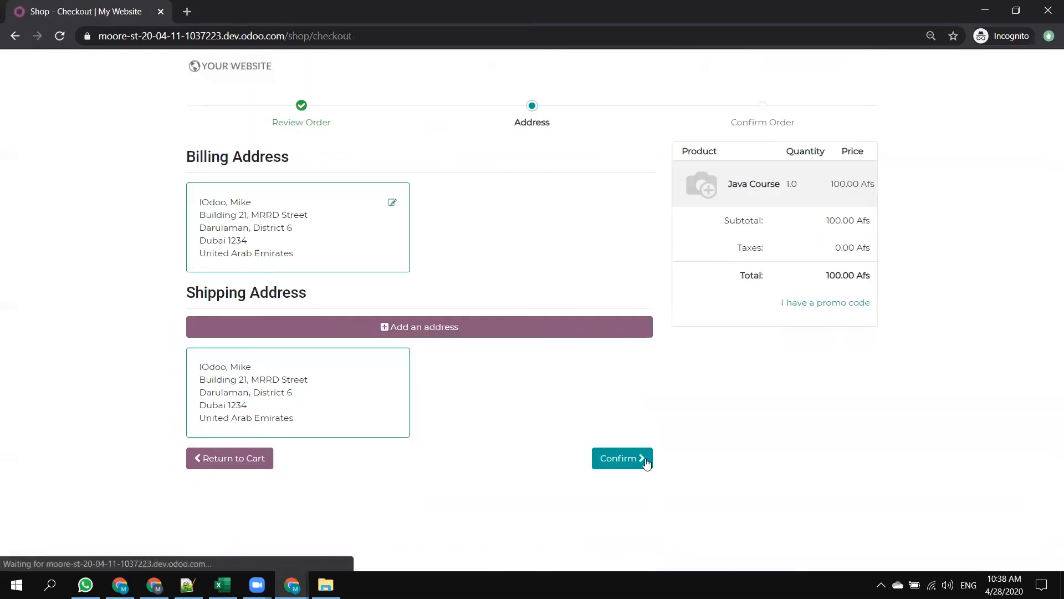
{"action": "left_click", "coordinate": [623, 459]}
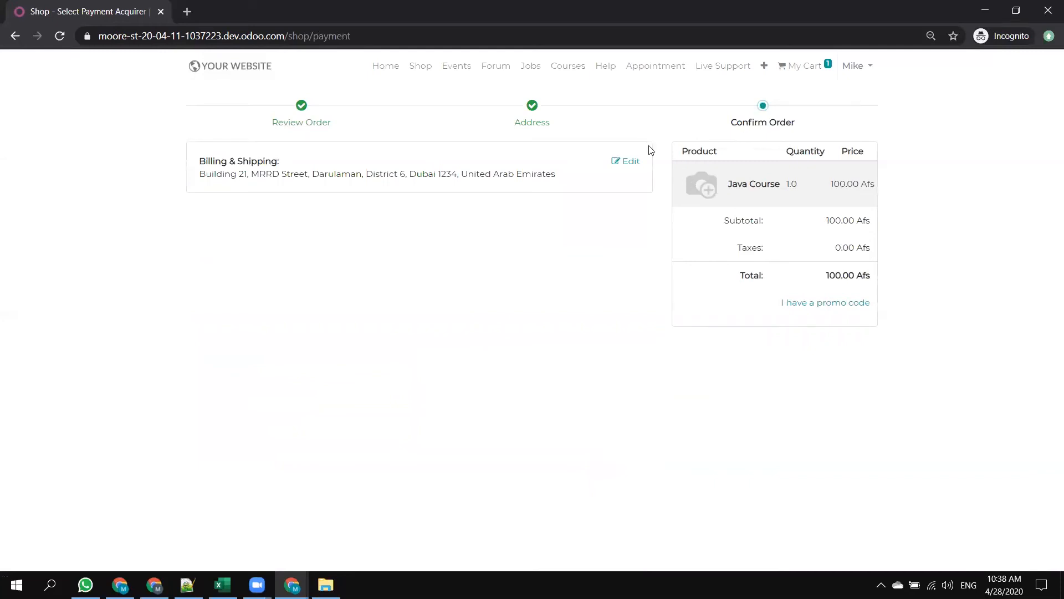
Reopen the billing and shipping addresses from the Confirm Order stage and confirm them again.
{"action": "left_click", "coordinate": [764, 113]}
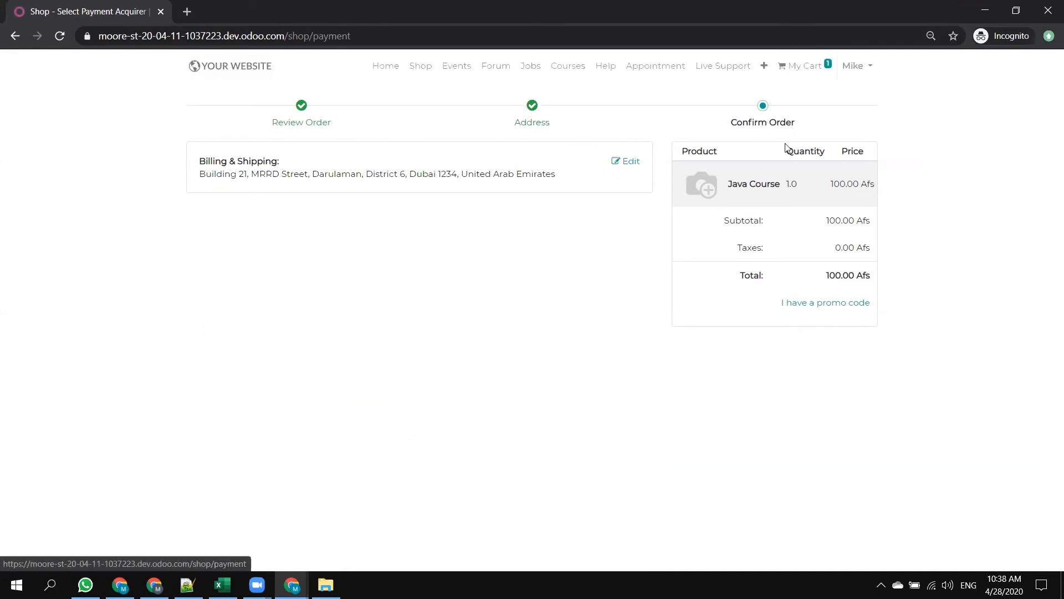
{"action": "left_click", "coordinate": [764, 110]}
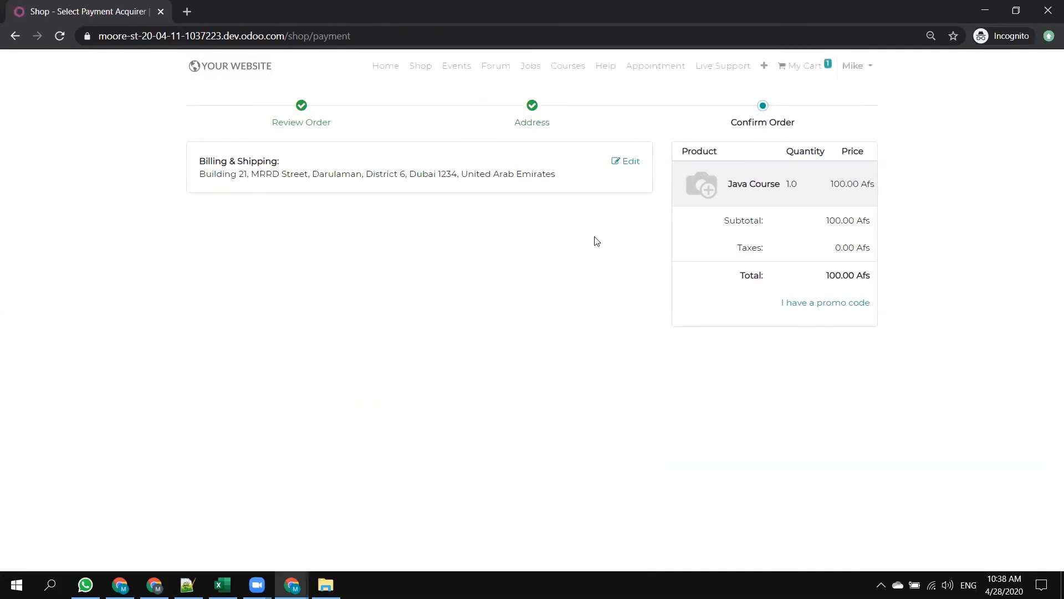
{"action": "left_click", "coordinate": [640, 163]}
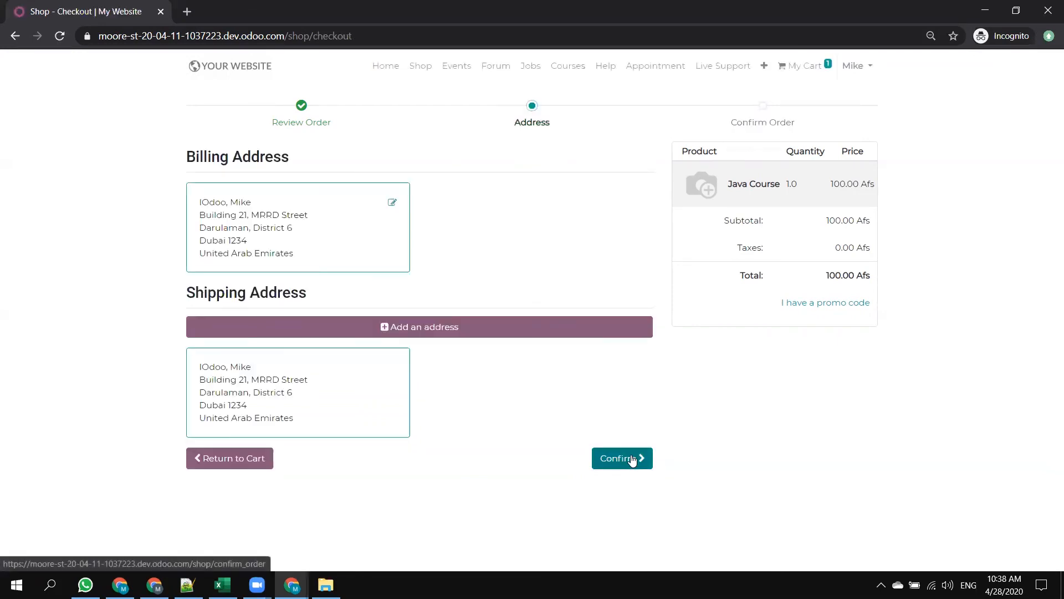
{"action": "left_click", "coordinate": [633, 460]}
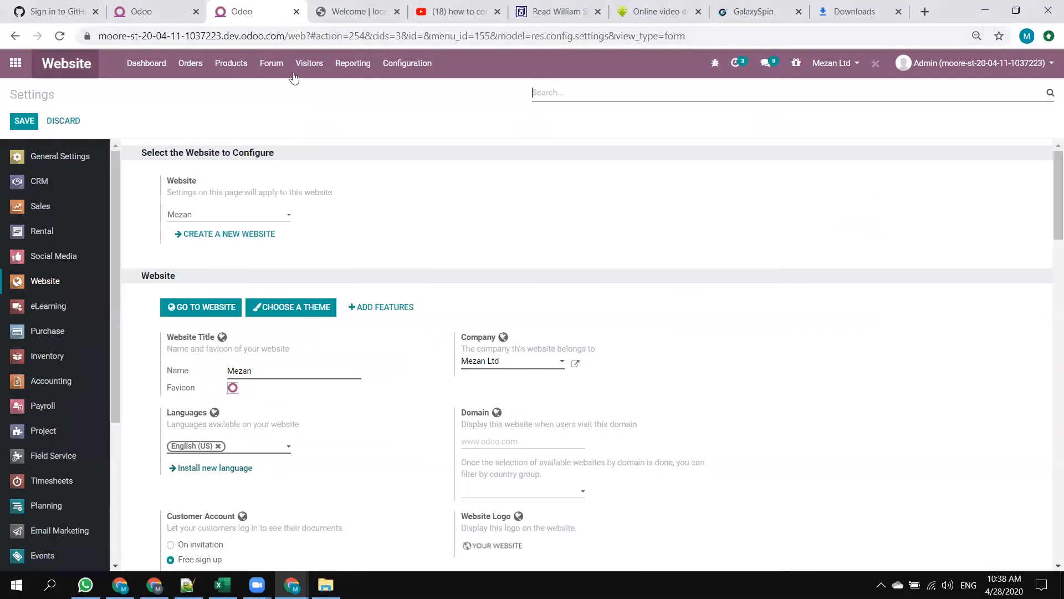
Switch the active company in the website settings to Afghanet Ltd.
{"action": "left_click", "coordinate": [835, 62]}
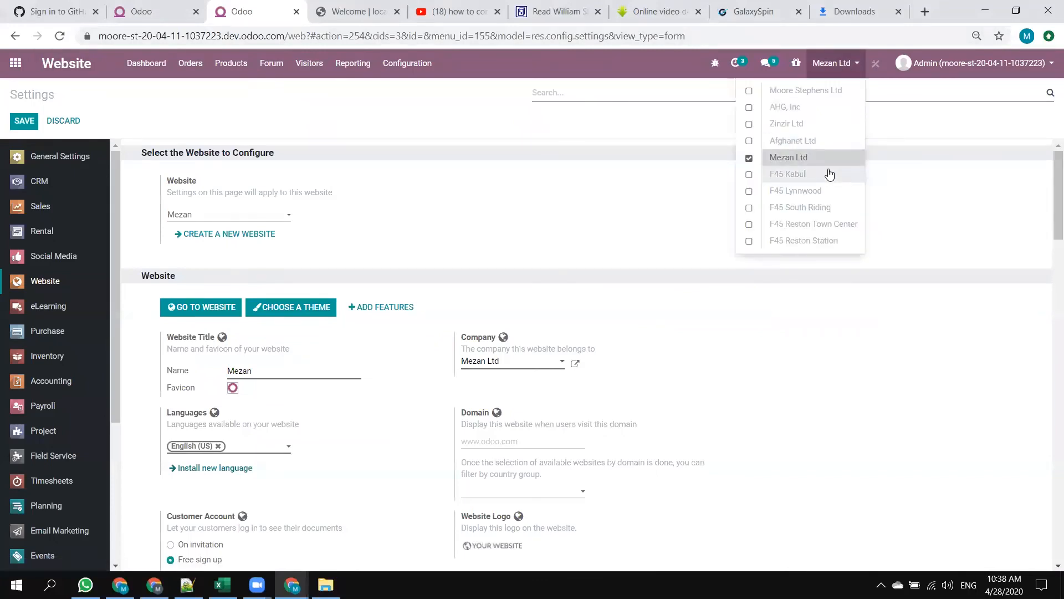
{"action": "left_click", "coordinate": [803, 141]}
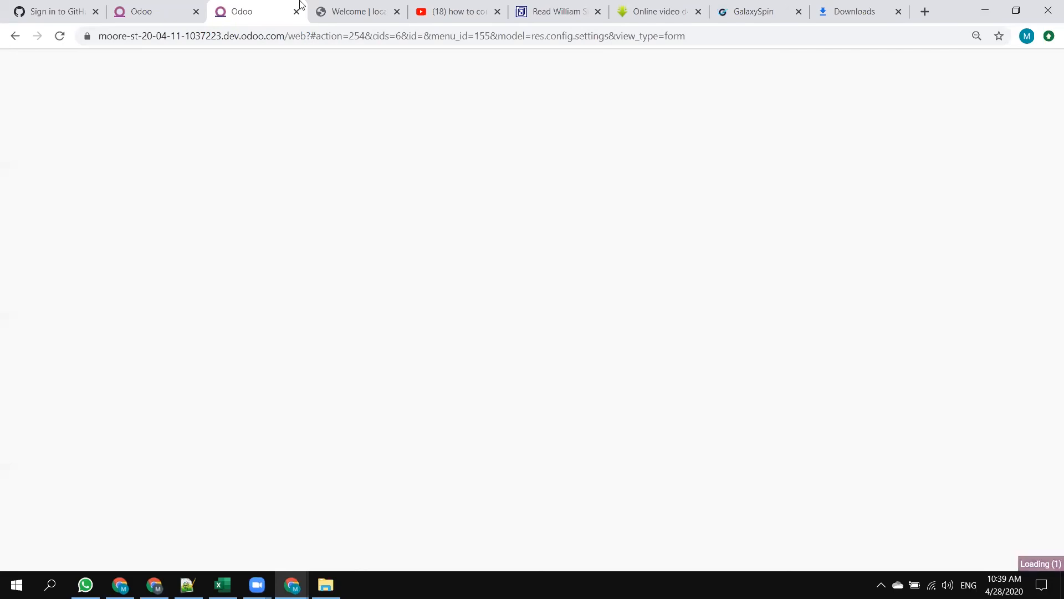
{"action": "key", "text": "alt+Tab"}
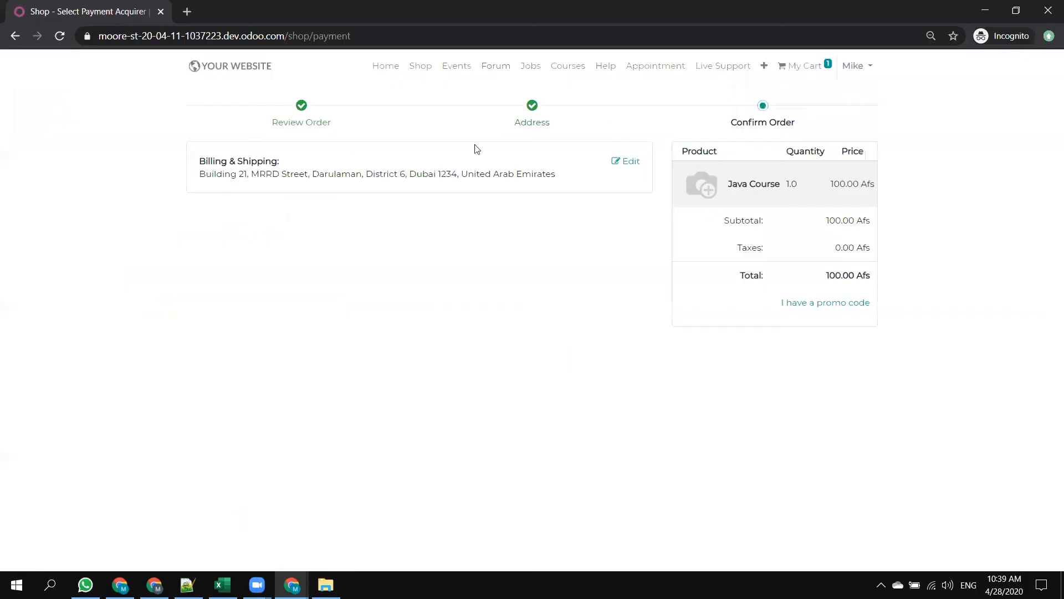
{"action": "key", "text": "alt+Tab"}
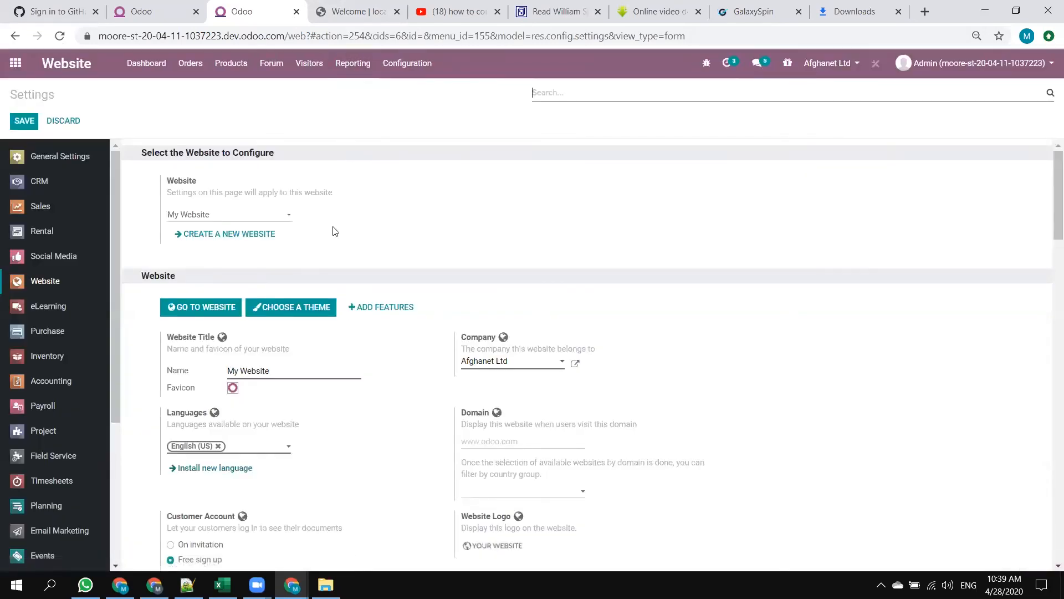
Edit the Wire Transfer payment acquirer, try the Enabled state, set it back to Test Mode and save the record.
{"action": "left_click", "coordinate": [407, 64]}
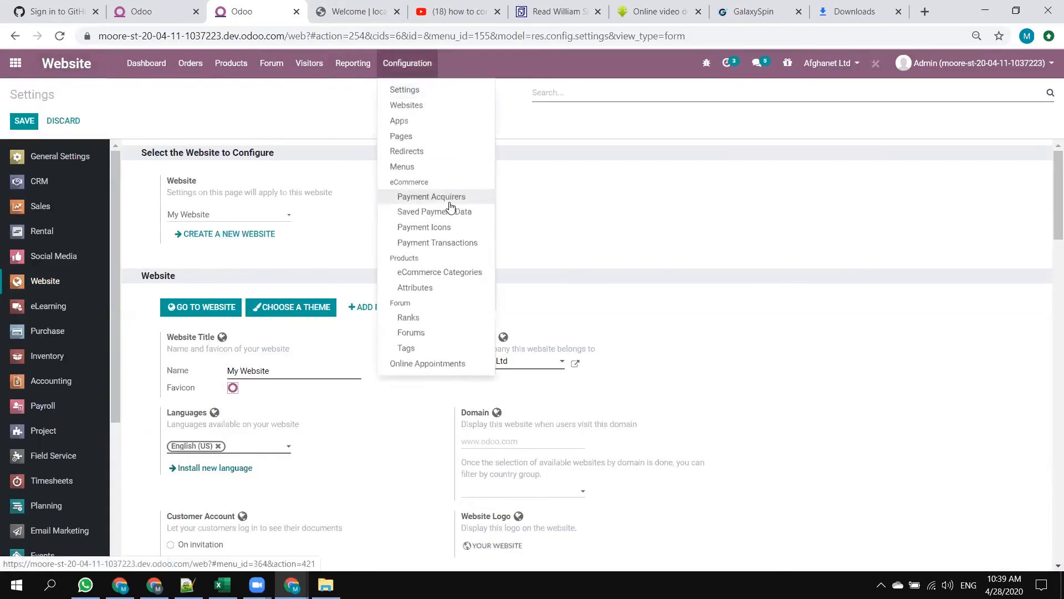
{"action": "left_click", "coordinate": [439, 196]}
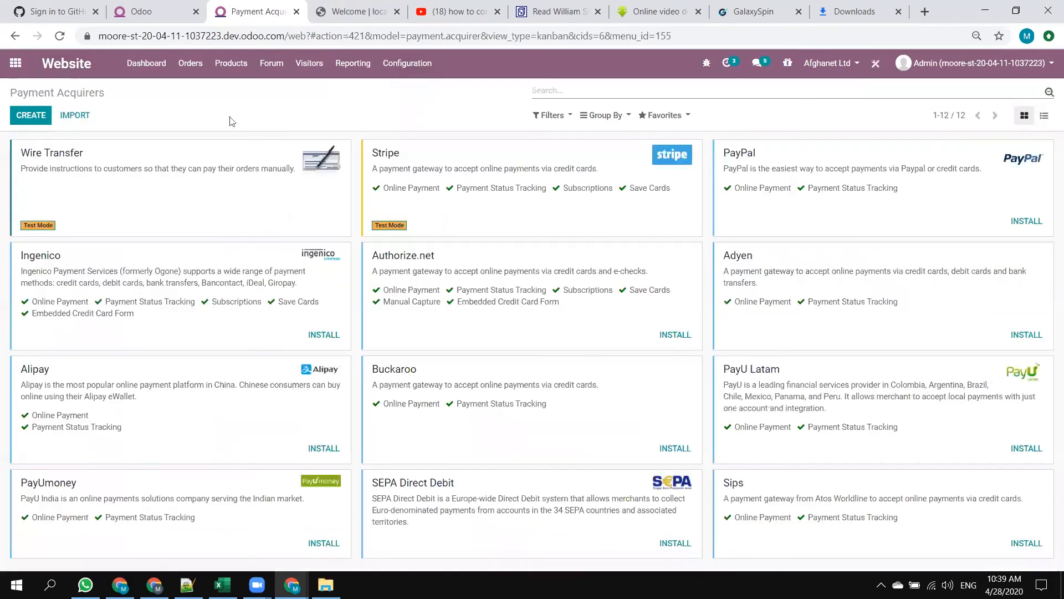
{"action": "left_click", "coordinate": [41, 158]}
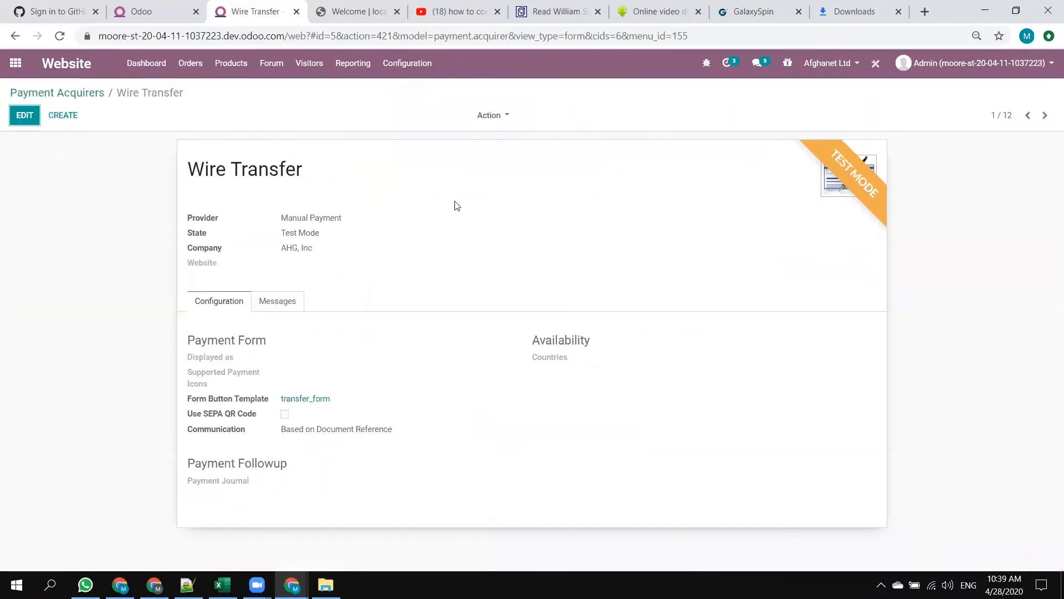
{"action": "left_click", "coordinate": [25, 116]}
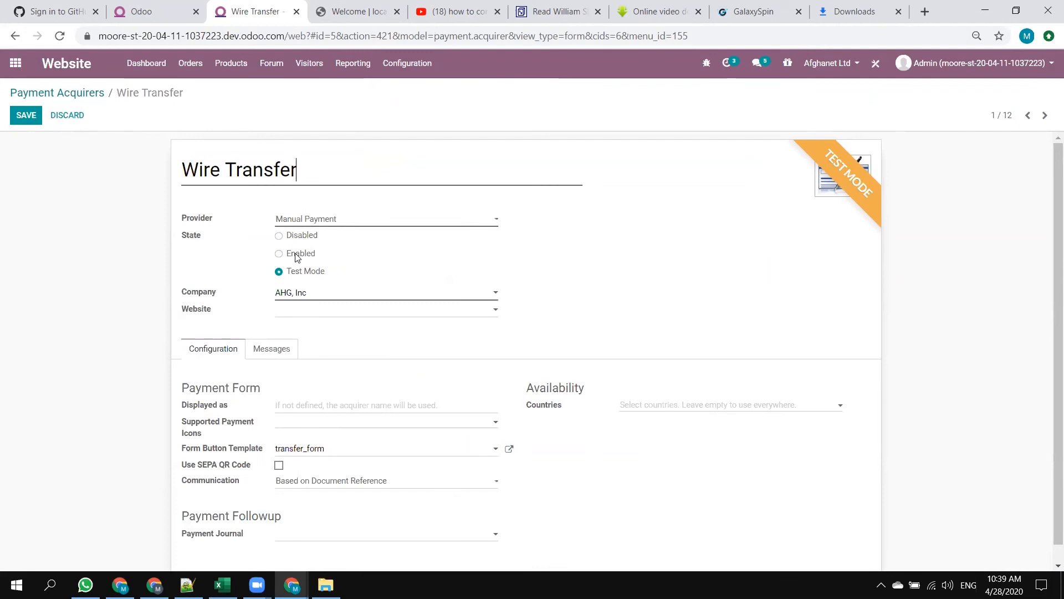
{"action": "left_click", "coordinate": [296, 257]}
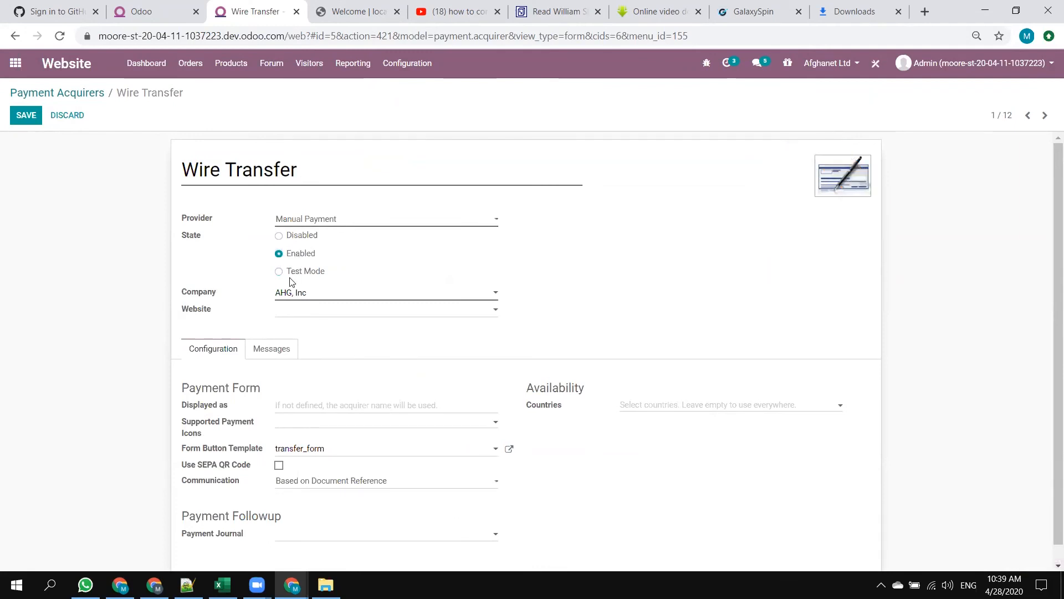
{"action": "left_click", "coordinate": [295, 273]}
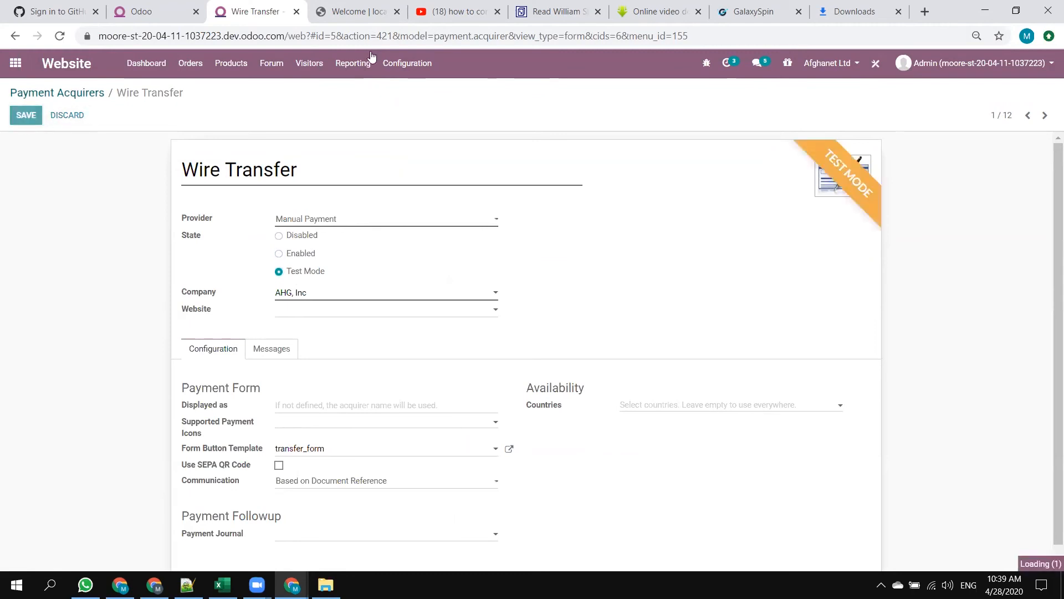
Close the Graphene theme demo page and go to the Odoo apps overview.
{"action": "left_click", "coordinate": [373, 5]}
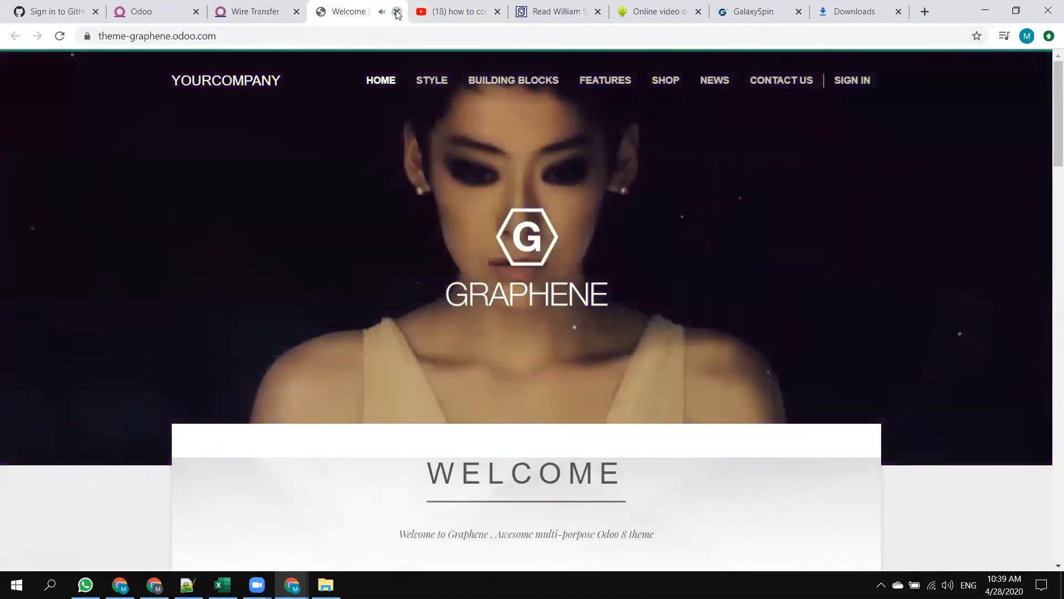
{"action": "left_click", "coordinate": [397, 11]}
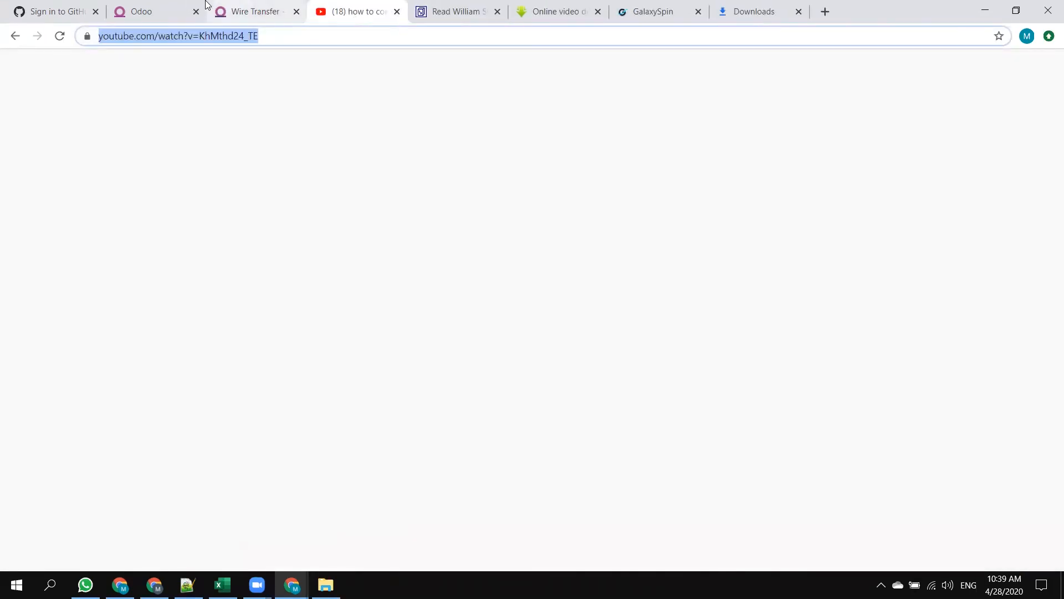
{"action": "left_click", "coordinate": [247, 11]}
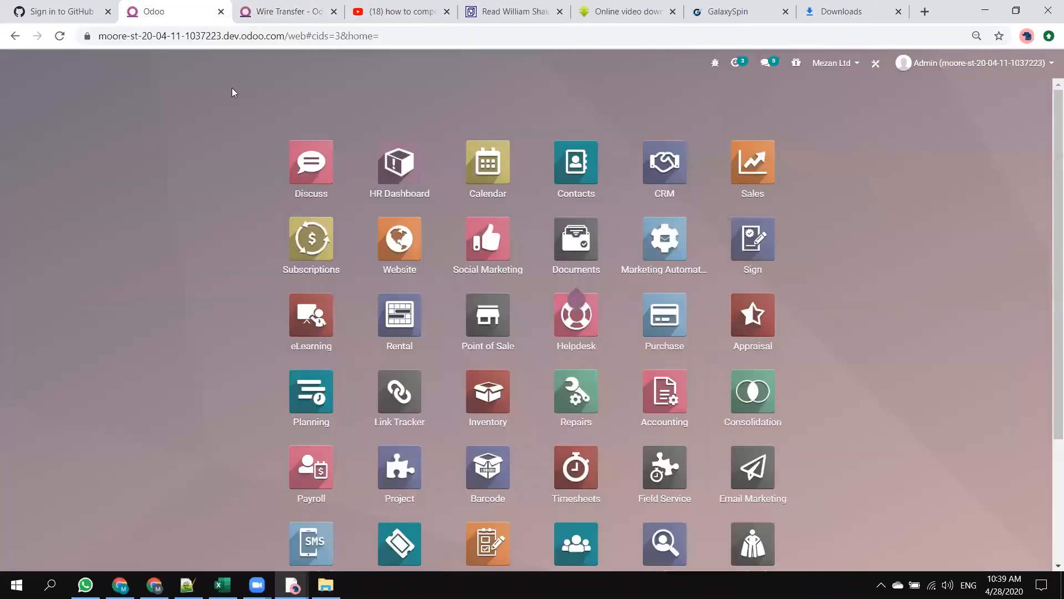
{"action": "left_click", "coordinate": [183, 11]}
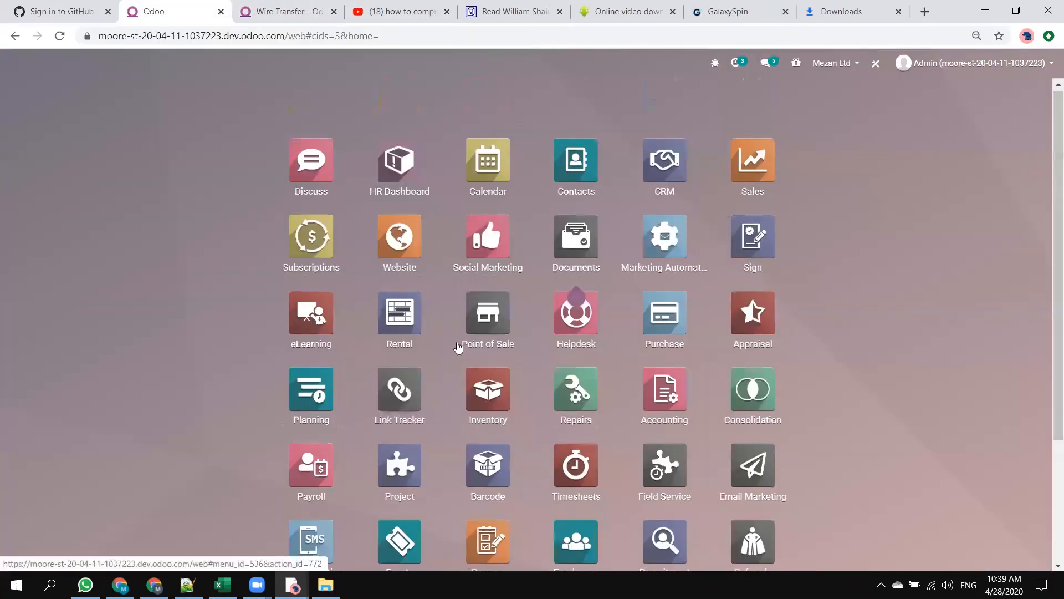
{"action": "scroll", "coordinate": [458, 347], "scroll_direction": "down", "scroll_amount": 3}
Switch to the incognito shop, reload the payment page, return to the Address stage and confirm the addresses.
{"action": "key", "text": "alt+Tab"}
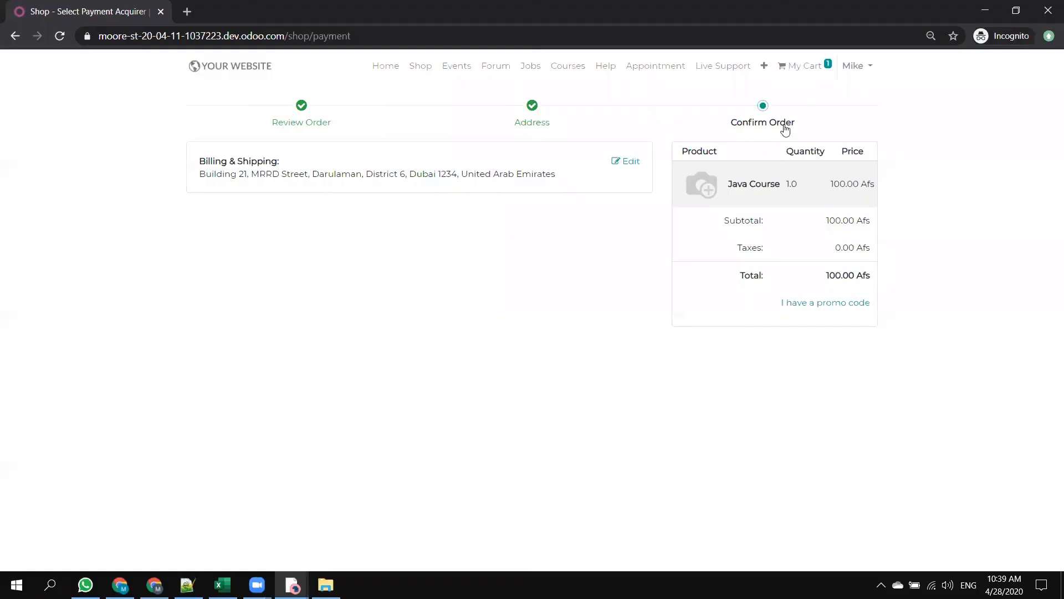
{"action": "left_click", "coordinate": [60, 35]}
{"action": "left_click", "coordinate": [763, 106]}
{"action": "left_click", "coordinate": [540, 118]}
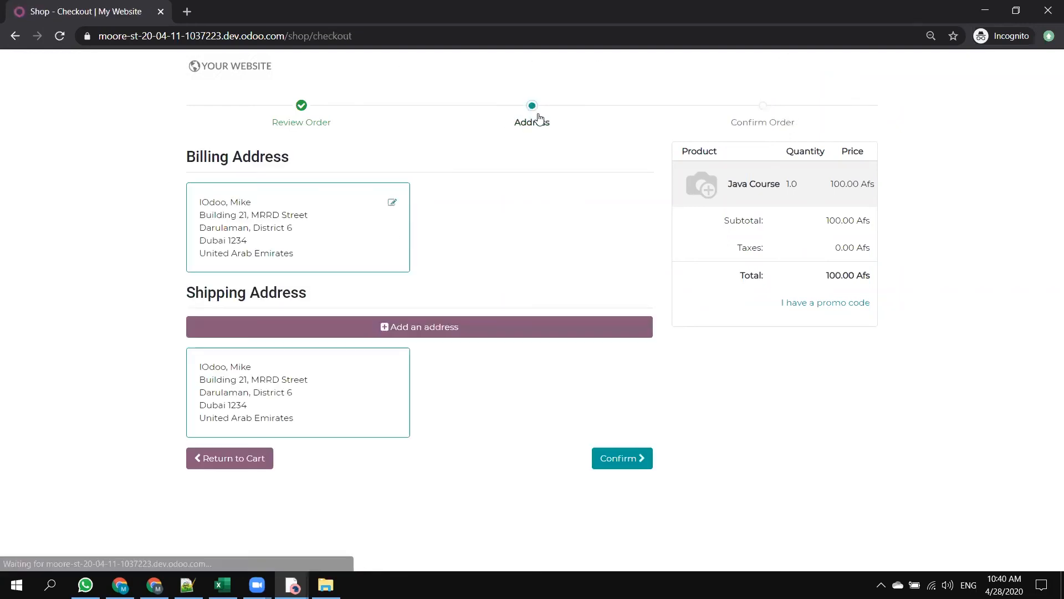
{"action": "left_click", "coordinate": [623, 458]}
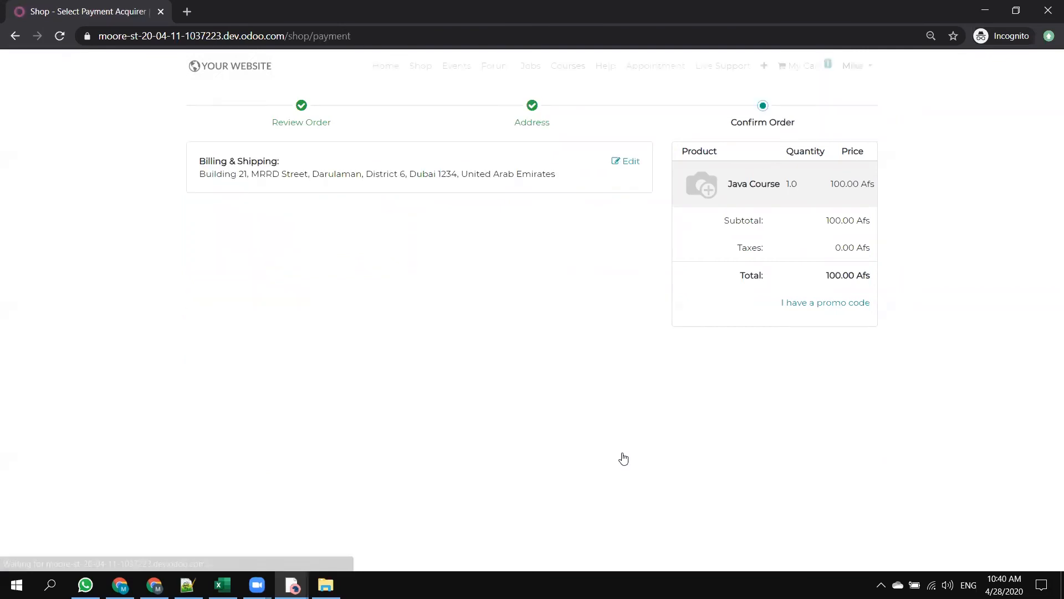
View the customer's account page and run checkout again for the Java Course from the cart.
{"action": "left_click", "coordinate": [853, 70]}
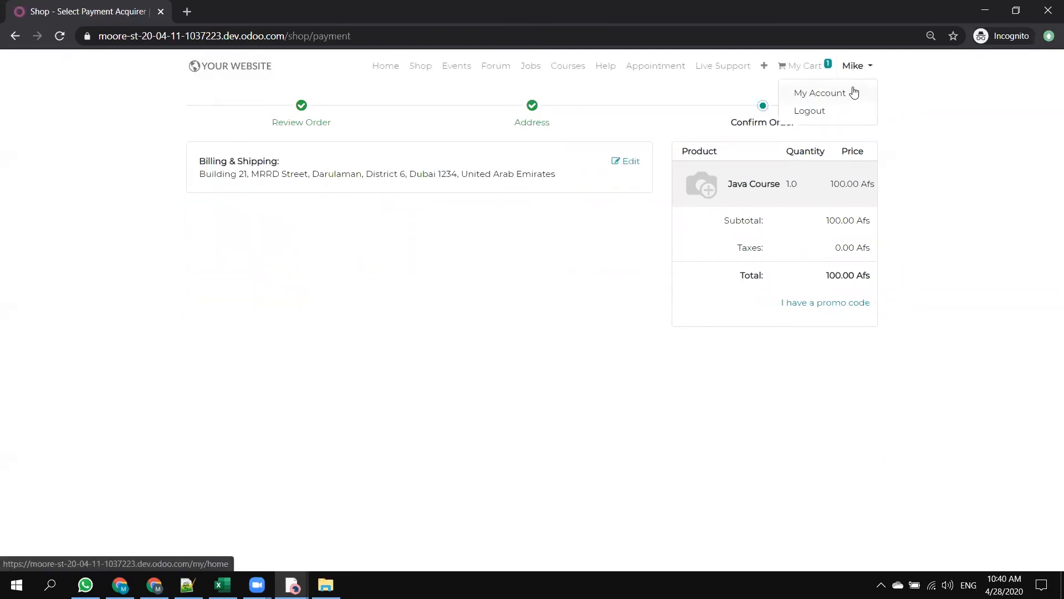
{"action": "left_click", "coordinate": [825, 95]}
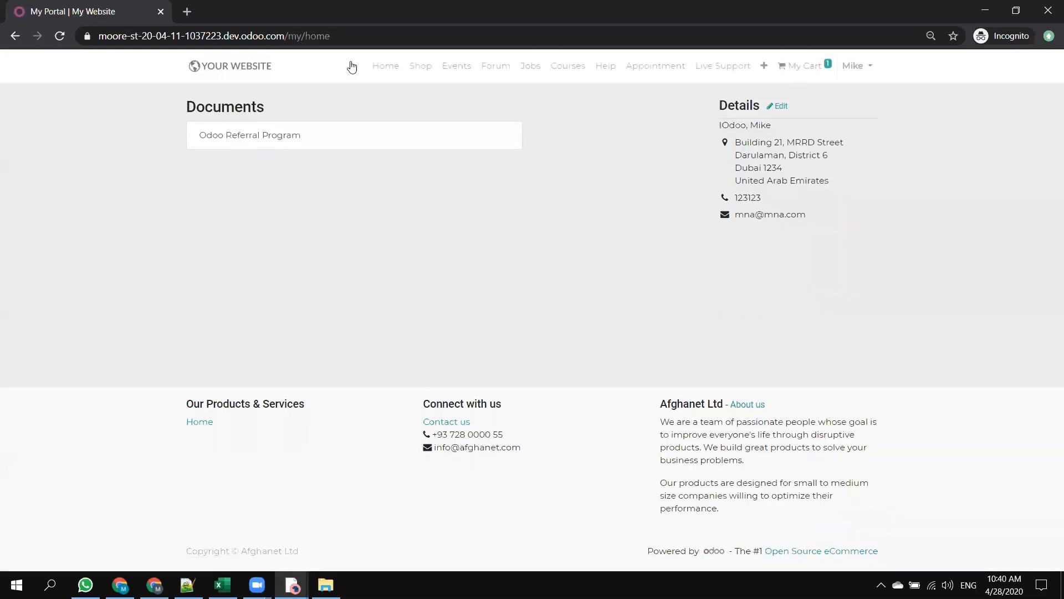
{"action": "mouse_move", "coordinate": [800, 64]}
{"action": "left_click", "coordinate": [815, 250]}
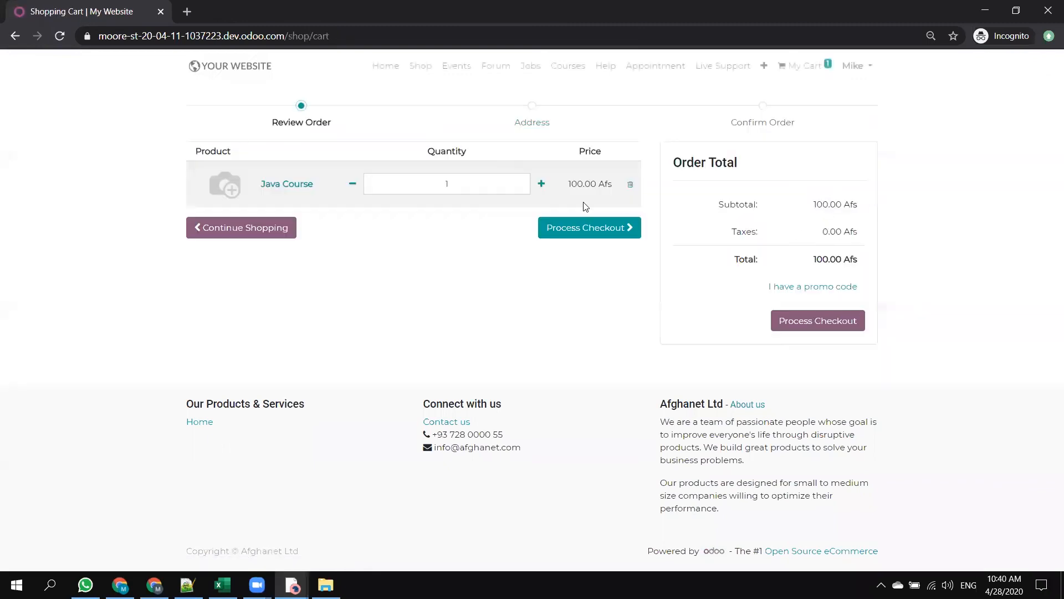
{"action": "left_click", "coordinate": [592, 236]}
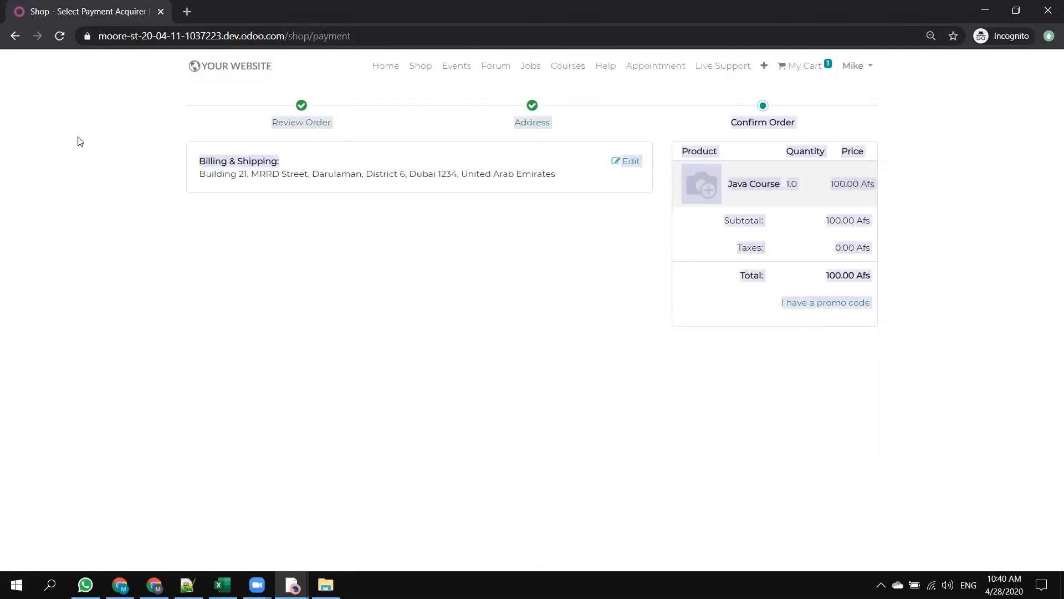
Switch to the Odoo backend, open the Sales quotations and show the list of available companies.
{"action": "key", "text": "alt+Tab"}
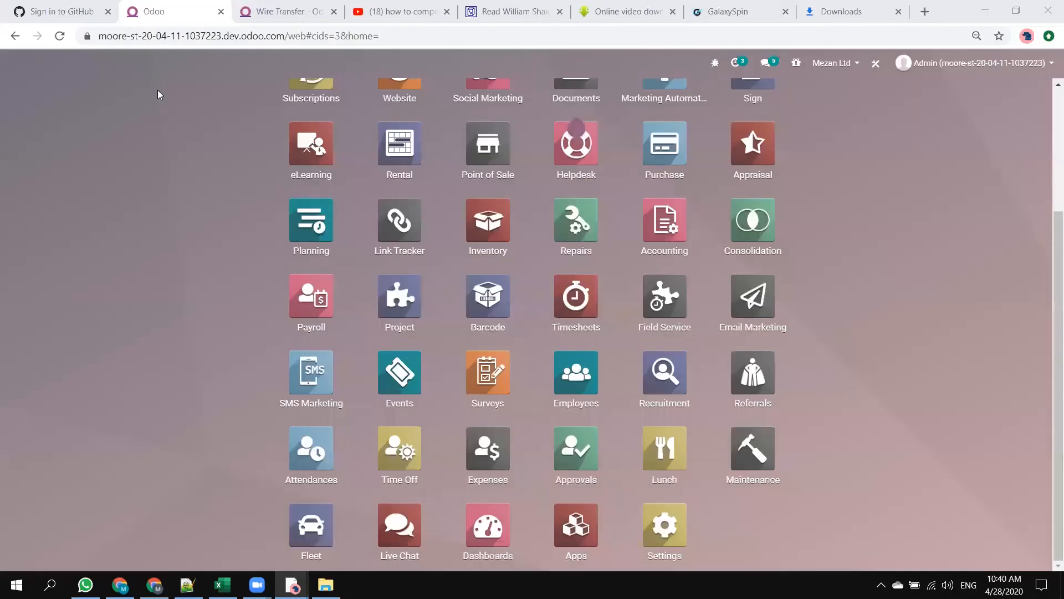
{"action": "scroll", "coordinate": [466, 178], "scroll_direction": "up", "scroll_amount": 1}
{"action": "scroll", "coordinate": [467, 180], "scroll_direction": "up", "scroll_amount": 3}
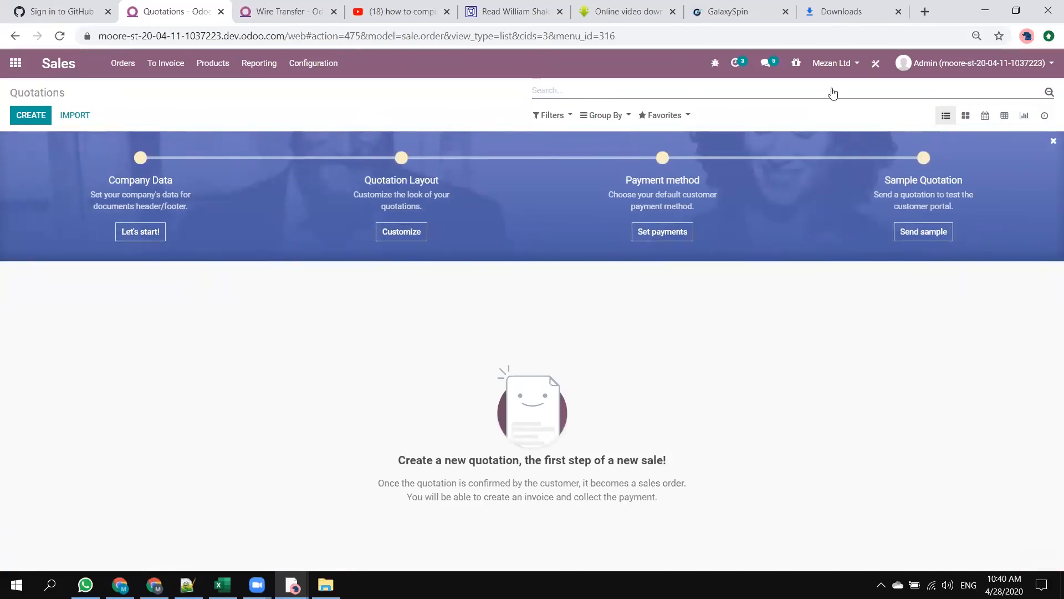
{"action": "left_click", "coordinate": [835, 63]}
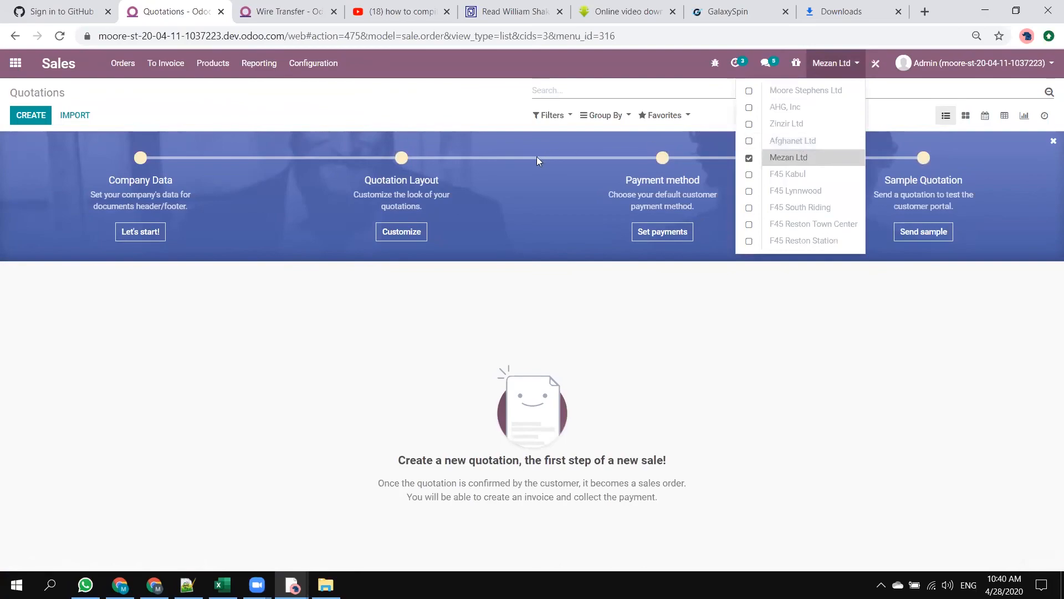
Return to the incognito shop, open its homepage, log the customer out and retry the homepage link.
{"action": "key", "text": "alt+Tab"}
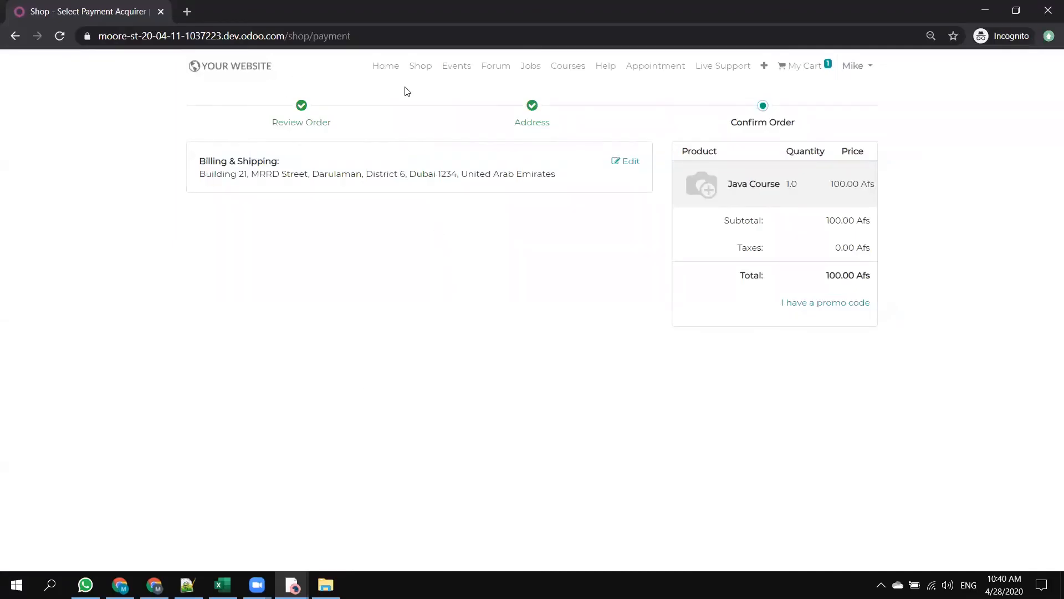
{"action": "left_click", "coordinate": [250, 67]}
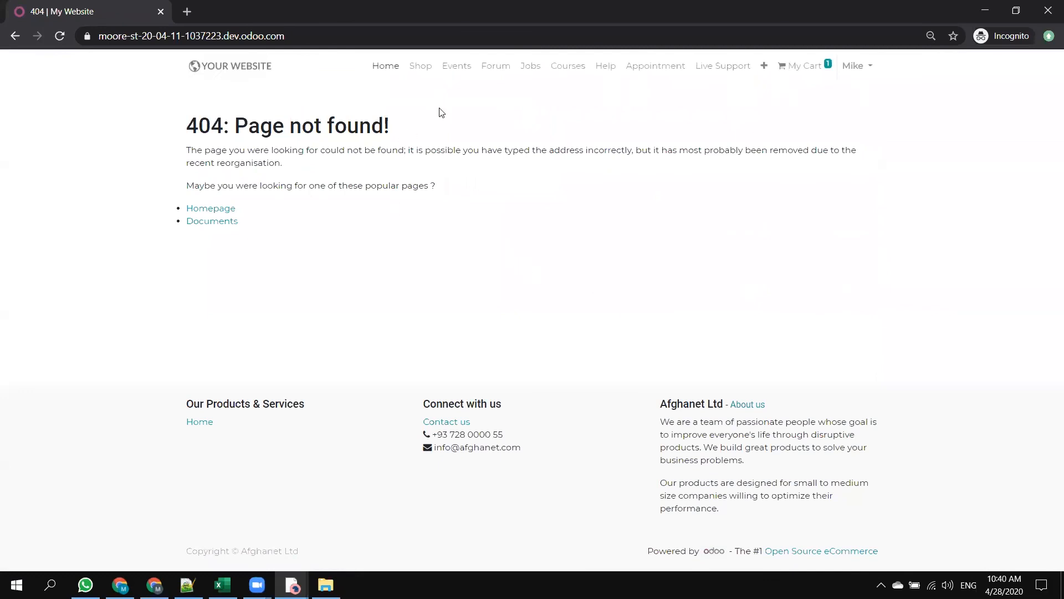
{"action": "left_click", "coordinate": [849, 78]}
{"action": "left_click", "coordinate": [811, 111]}
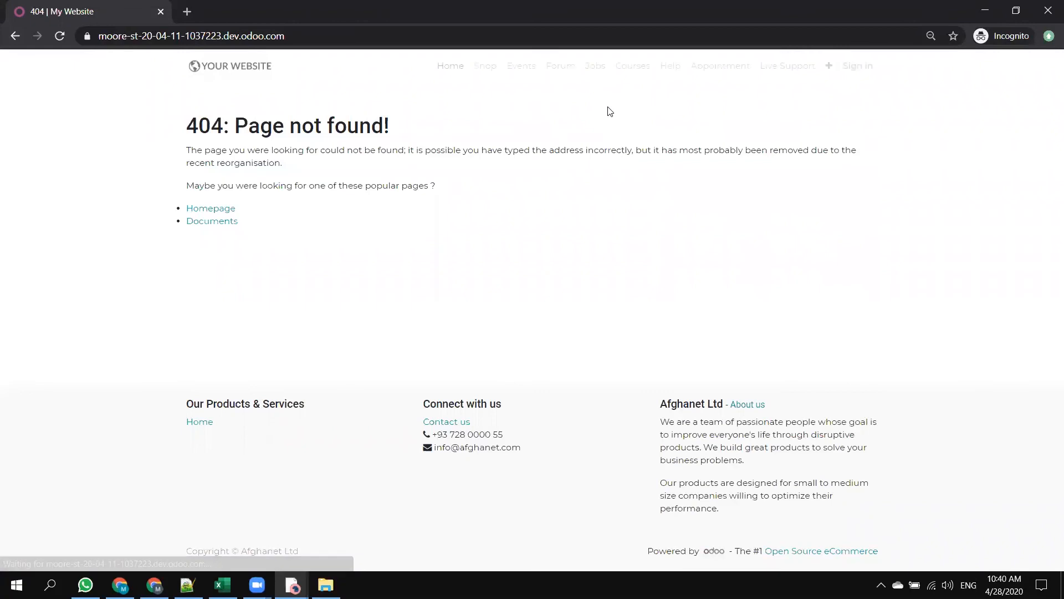
{"action": "left_click", "coordinate": [231, 211]}
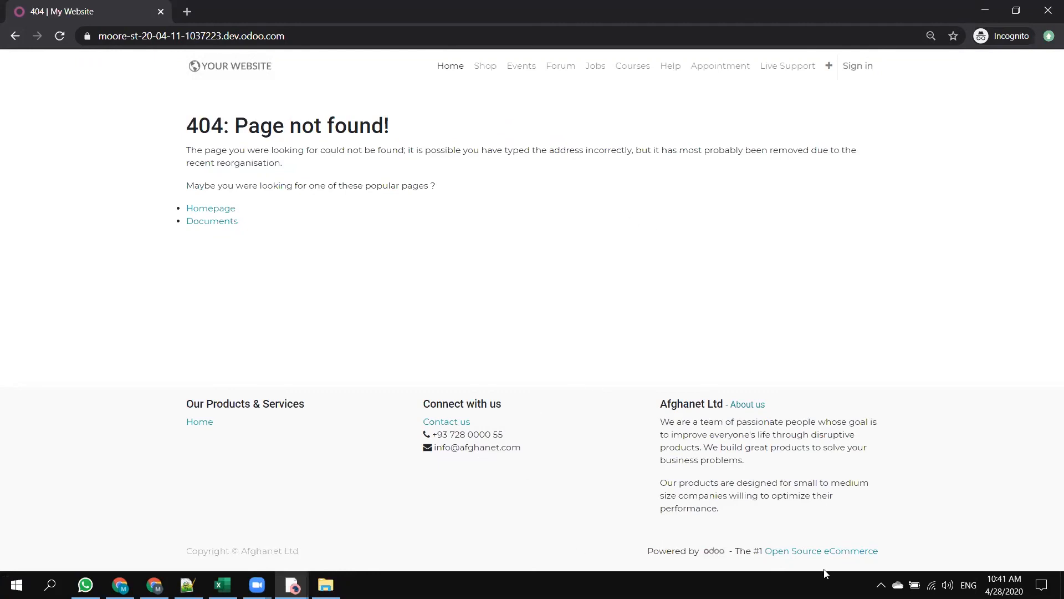
{"action": "left_click", "coordinate": [827, 68]}
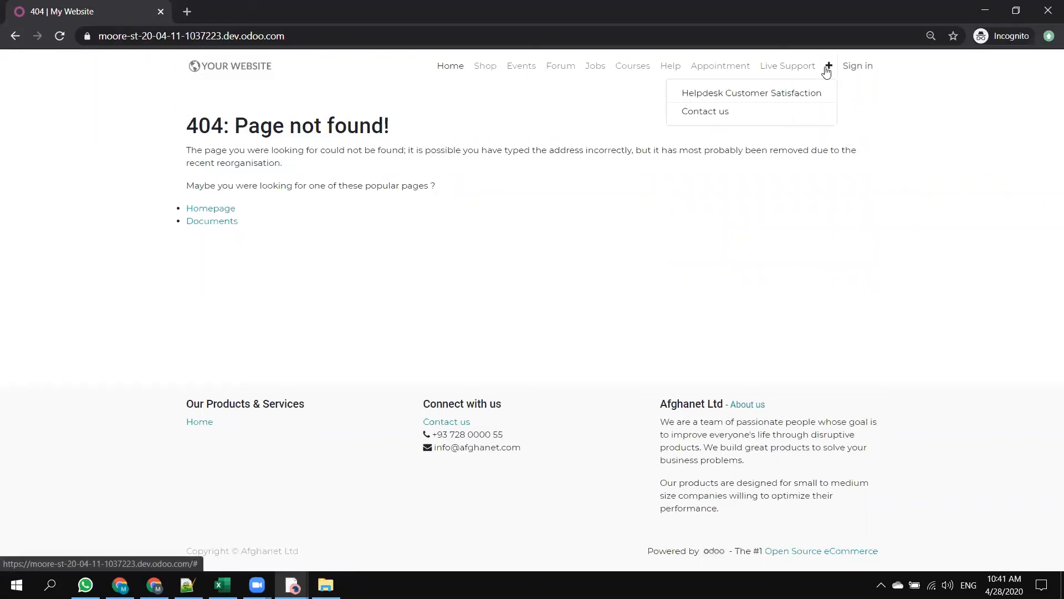
Switch the Sales quotations to Afghanet Ltd in the backend and open the Website settings for My Website.
{"action": "key", "text": "alt+Tab"}
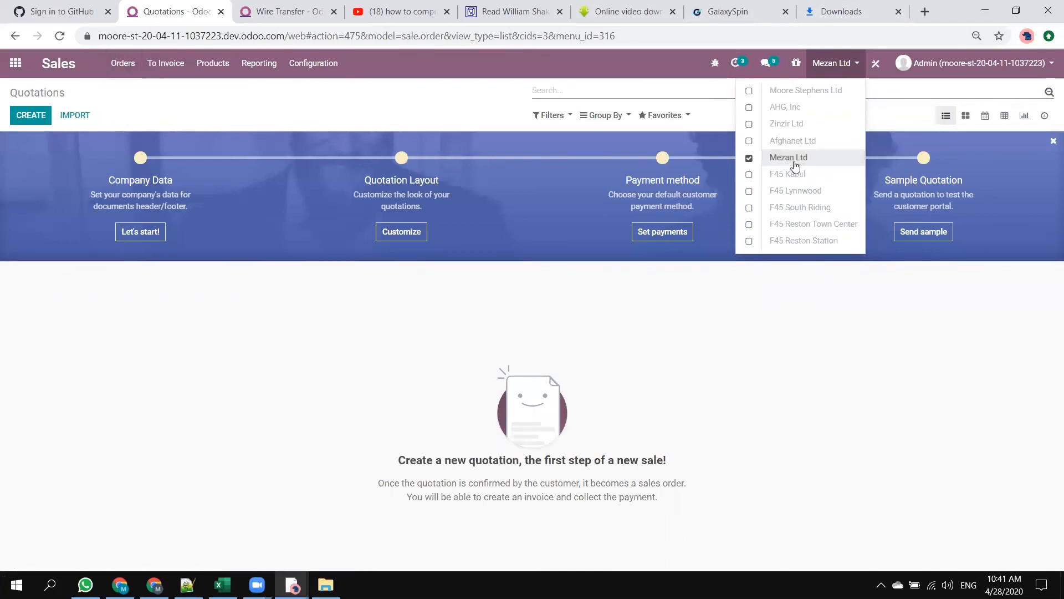
{"action": "left_click", "coordinate": [749, 142]}
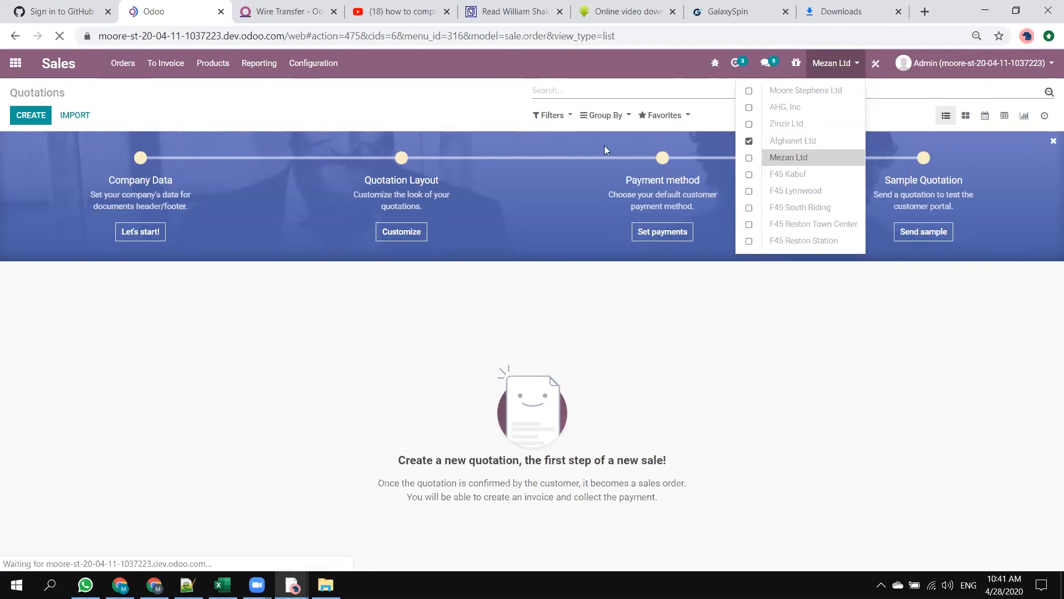
{"action": "left_click", "coordinate": [280, 8]}
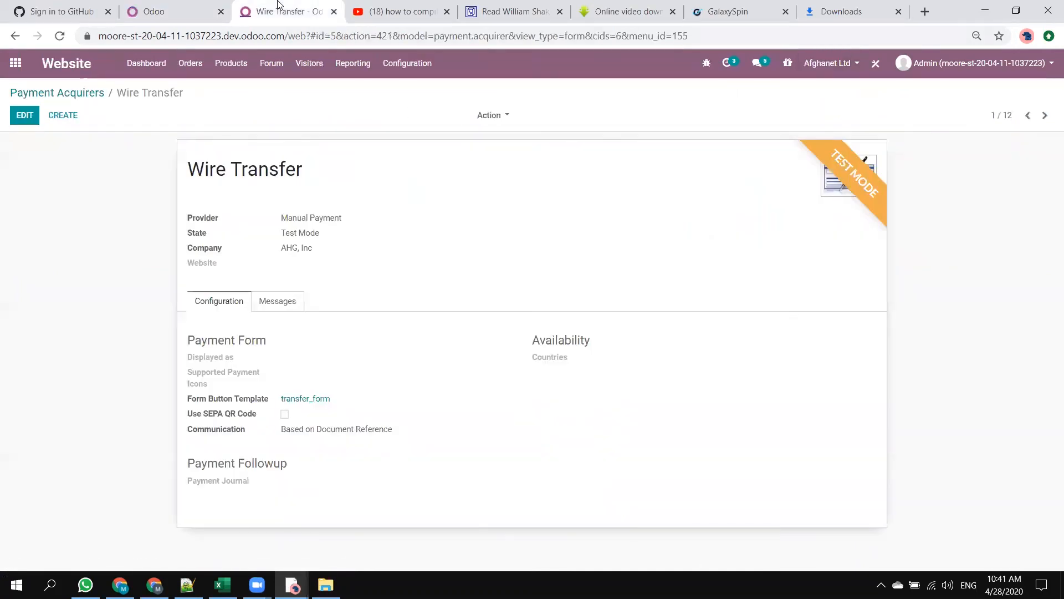
{"action": "left_click", "coordinate": [409, 64]}
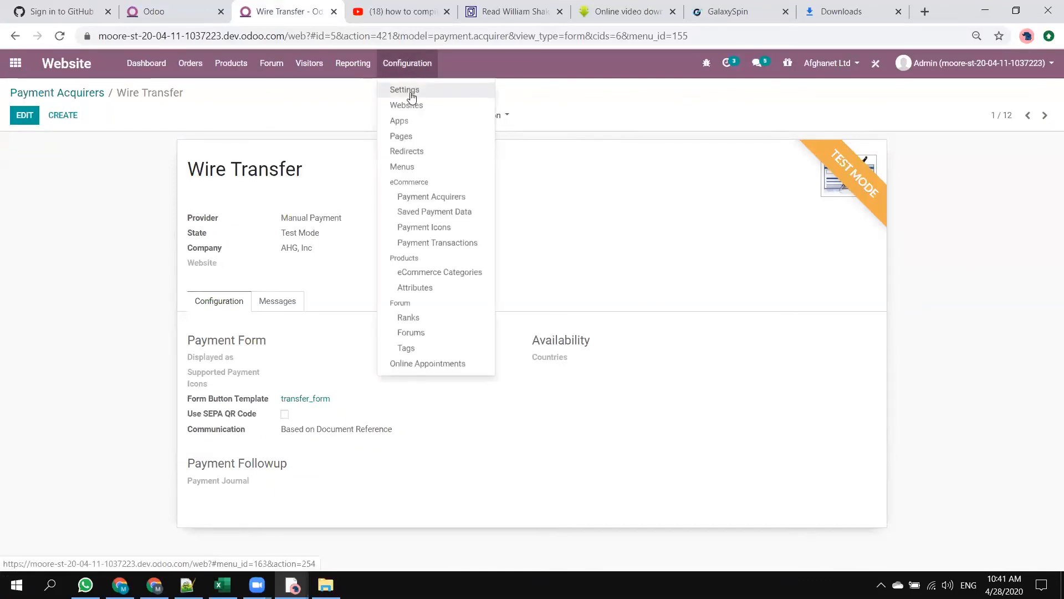
{"action": "left_click", "coordinate": [411, 95]}
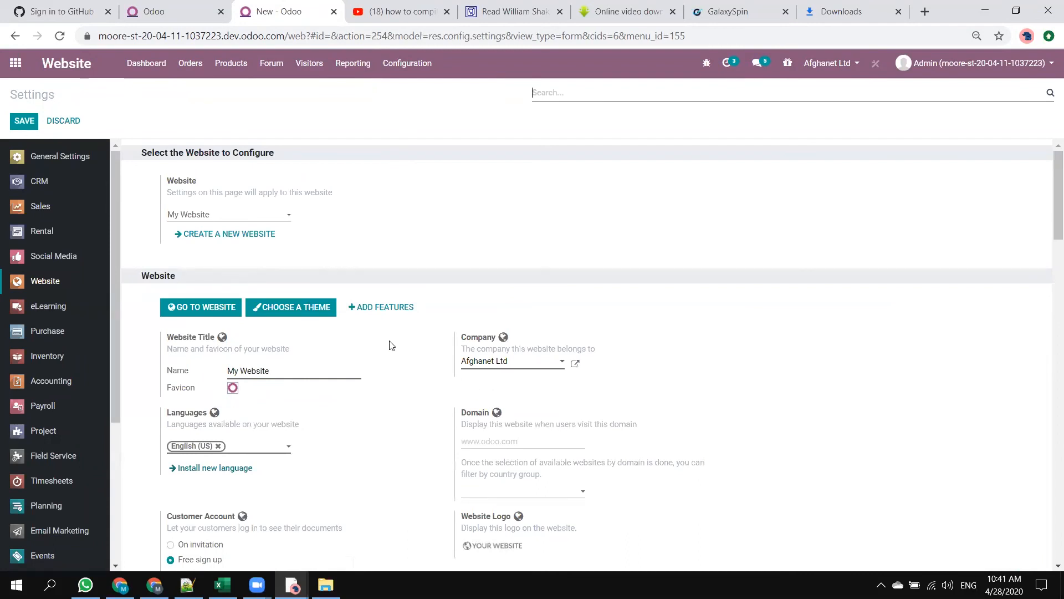
{"action": "scroll", "coordinate": [360, 325], "scroll_direction": "down", "scroll_amount": 2}
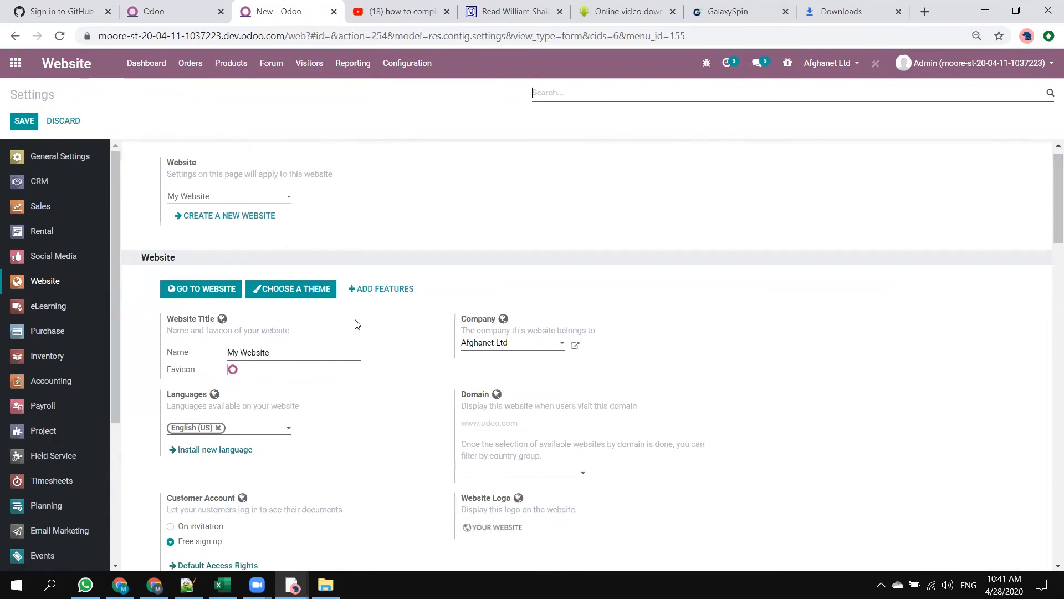
Disable the Multi-Website feature in the Website settings.
{"action": "scroll", "coordinate": [357, 324], "scroll_direction": "down", "scroll_amount": 1}
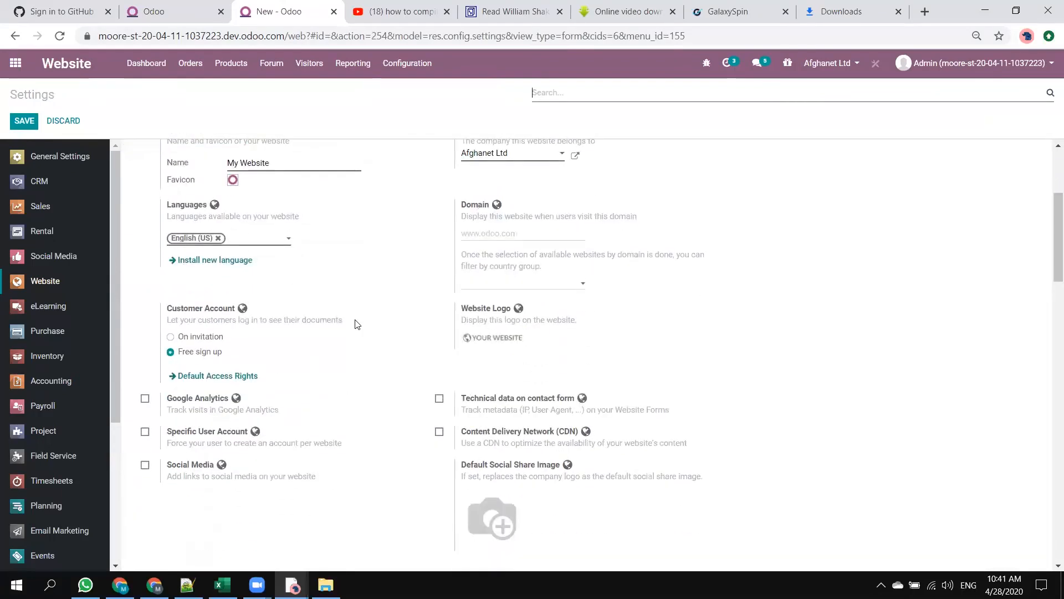
{"action": "scroll", "coordinate": [272, 288], "scroll_direction": "down", "scroll_amount": 4}
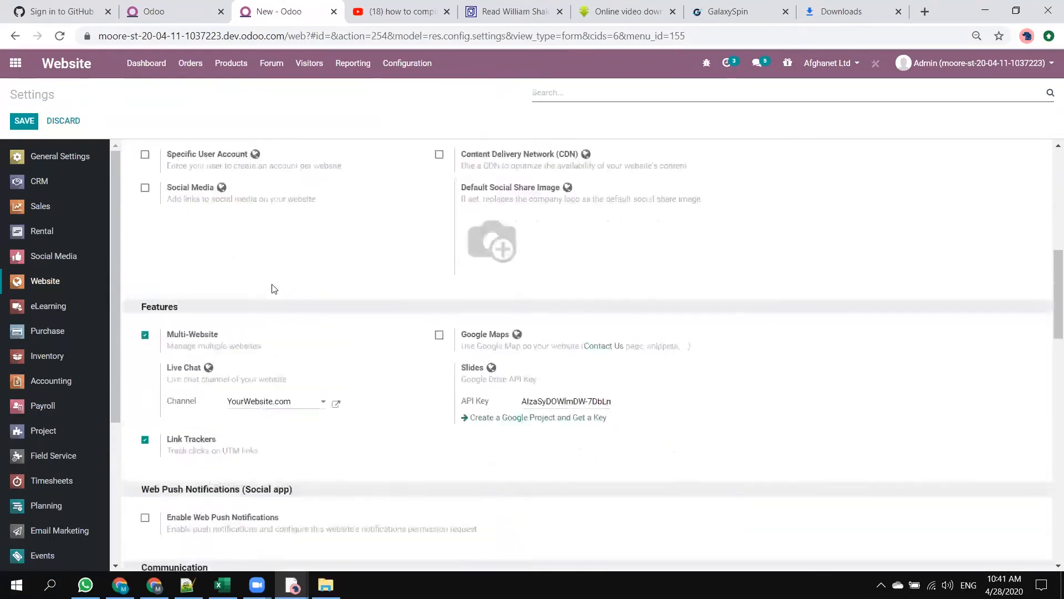
{"action": "left_click", "coordinate": [146, 338]}
Examine the remaining Website settings, from communication, products and pricing to shipping, invoicing and order follow-up.
{"action": "scroll", "coordinate": [323, 347], "scroll_direction": "down", "scroll_amount": 2}
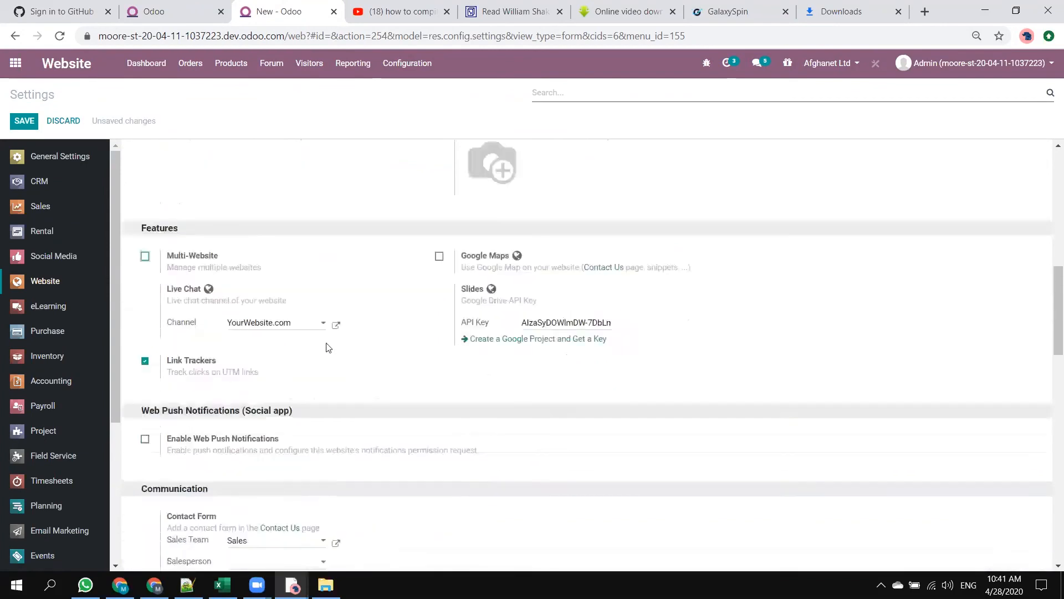
{"action": "scroll", "coordinate": [319, 336], "scroll_direction": "down", "scroll_amount": 4}
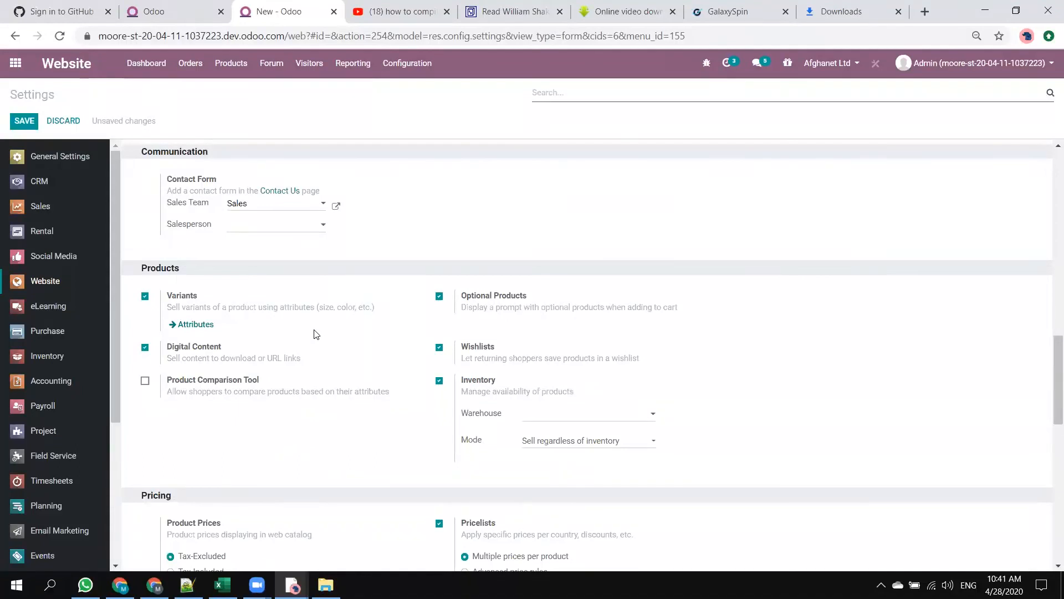
{"action": "scroll", "coordinate": [316, 333], "scroll_direction": "down", "scroll_amount": 5}
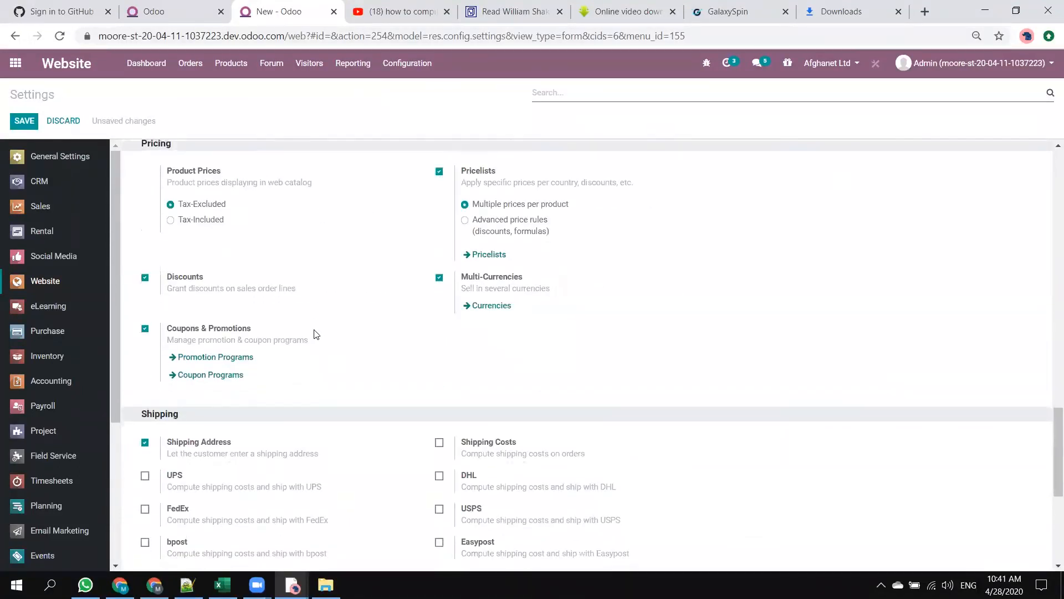
{"action": "scroll", "coordinate": [316, 334], "scroll_direction": "down", "scroll_amount": 5}
{"action": "scroll", "coordinate": [316, 334], "scroll_direction": "down", "scroll_amount": 1}
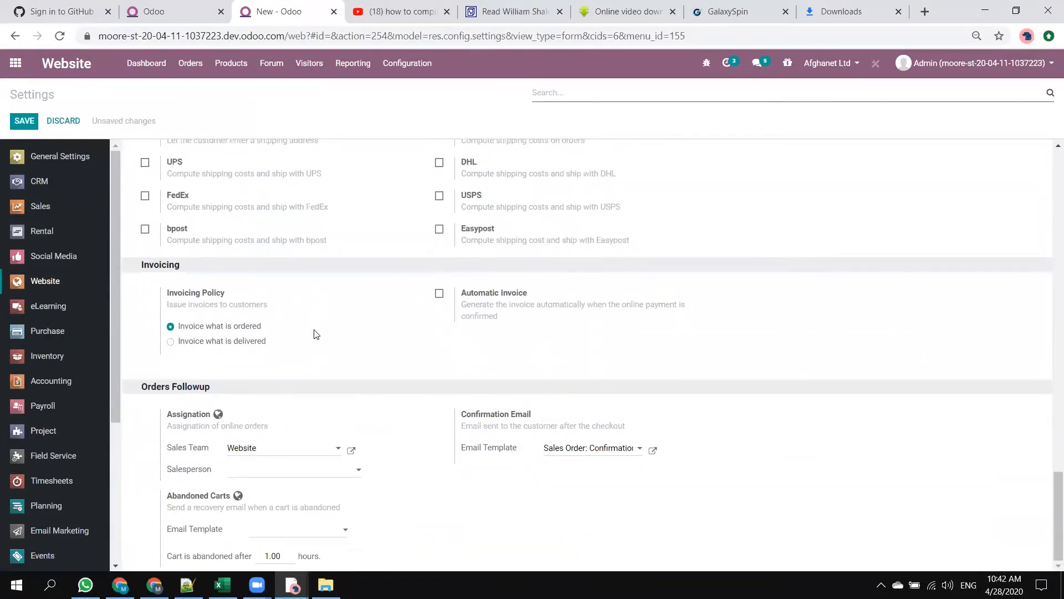
{"action": "scroll", "coordinate": [316, 336], "scroll_direction": "up", "scroll_amount": 9}
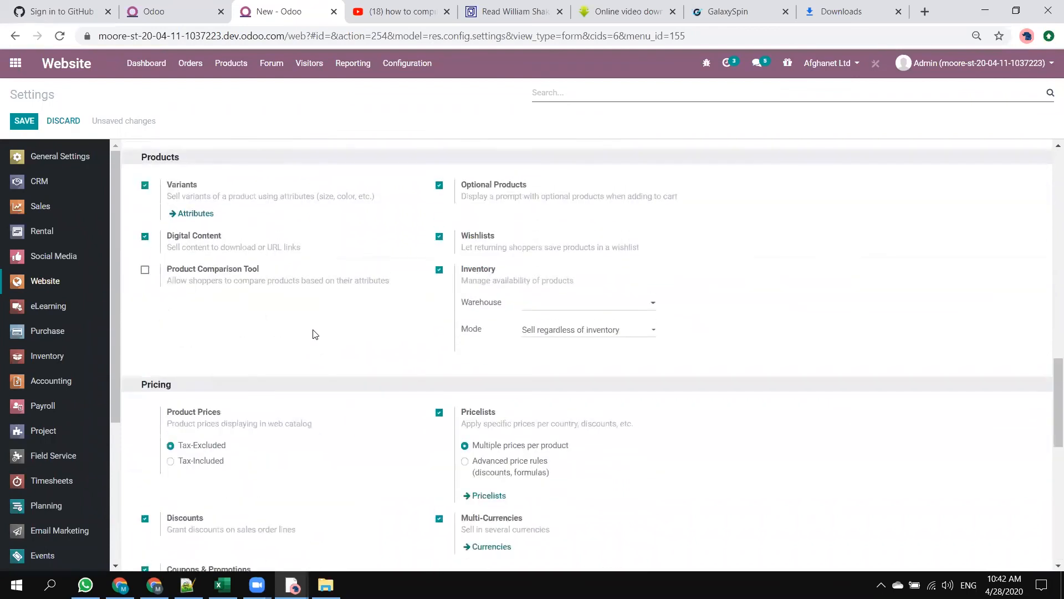
{"action": "scroll", "coordinate": [315, 333], "scroll_direction": "up", "scroll_amount": 3}
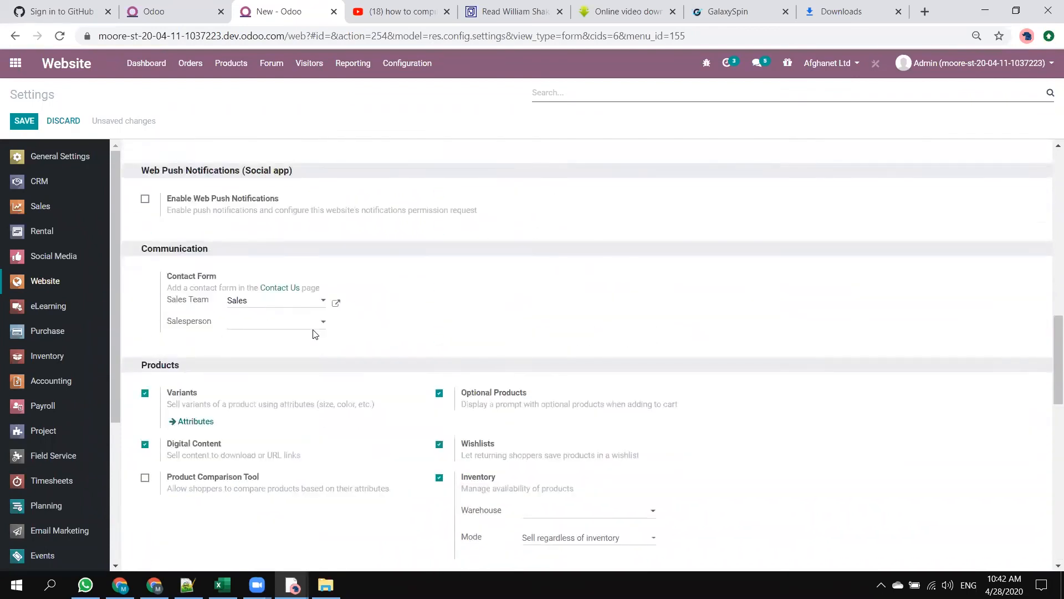
{"action": "scroll", "coordinate": [314, 333], "scroll_direction": "up", "scroll_amount": 5}
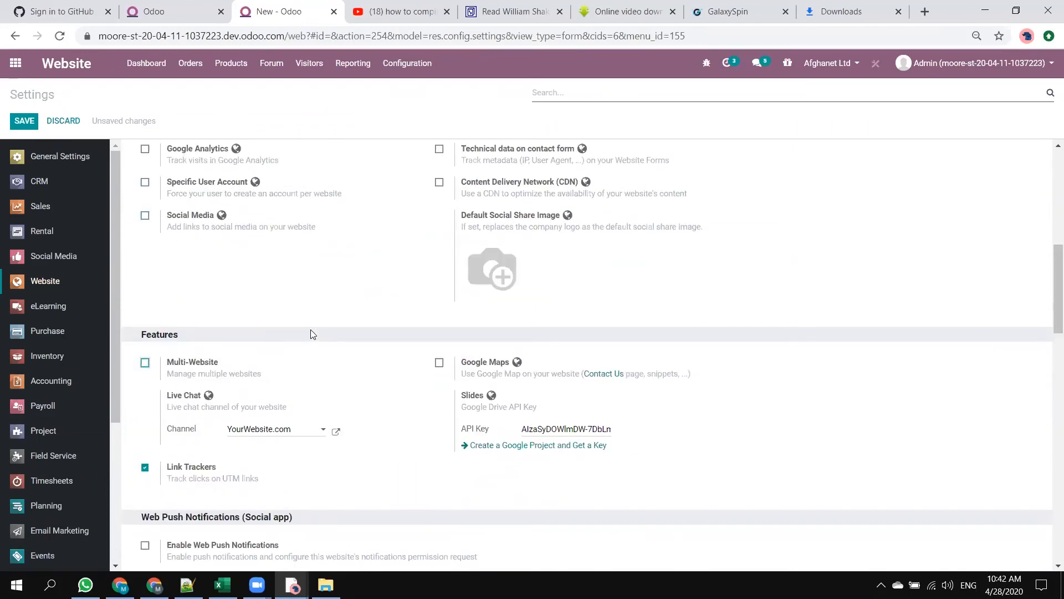
{"action": "scroll", "coordinate": [311, 334], "scroll_direction": "up", "scroll_amount": 8}
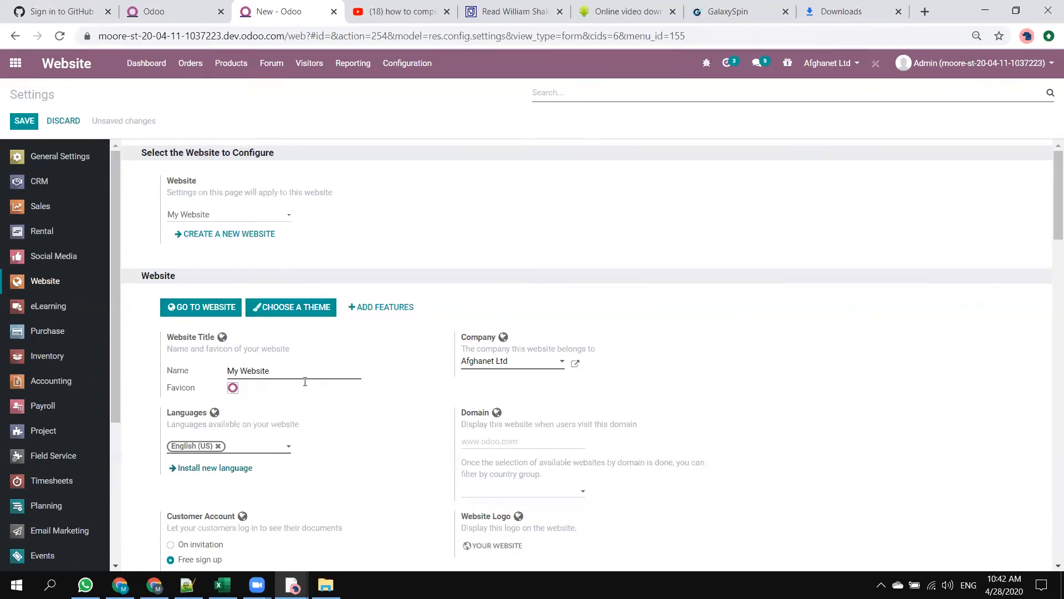
Enter "asd" as the website's domain and save the settings.
{"action": "mouse_move", "coordinate": [293, 403]}
{"action": "scroll", "coordinate": [444, 422], "scroll_direction": "down", "scroll_amount": 1}
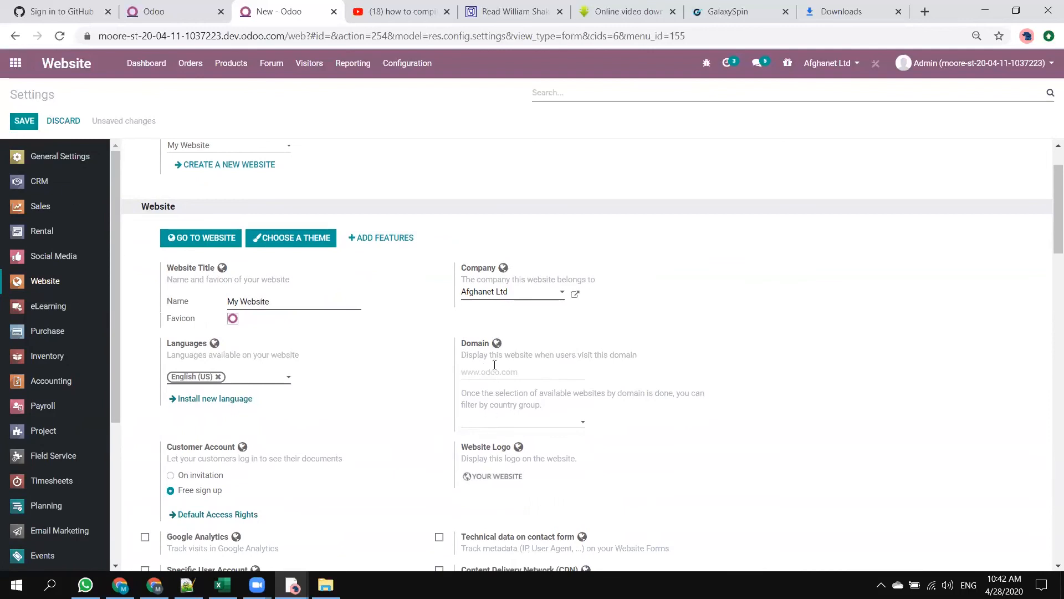
{"action": "type", "text": "asd"}
{"action": "left_click", "coordinate": [20, 122]}
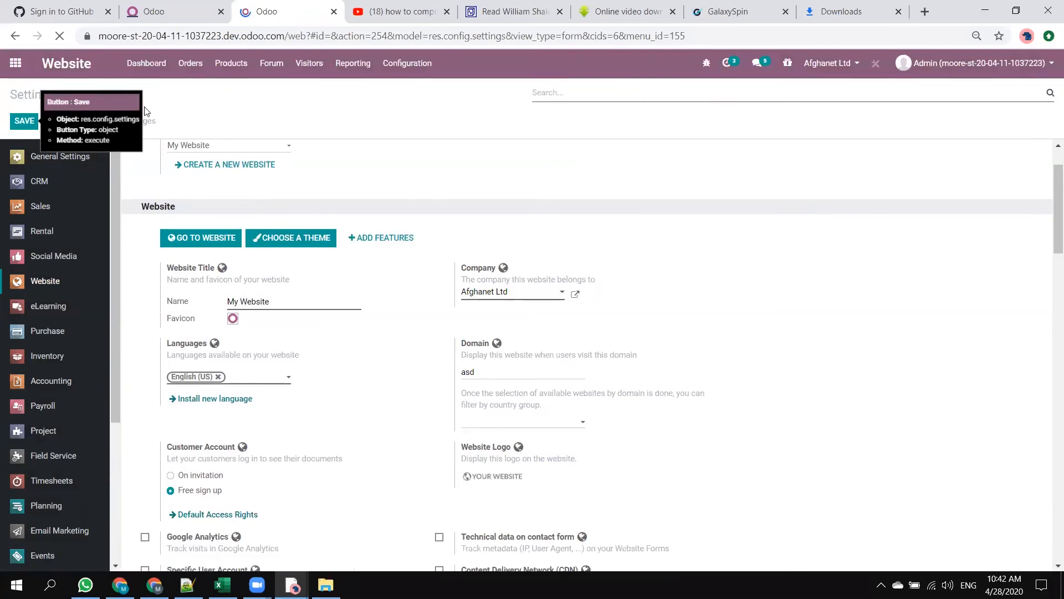
Reload the public website in the incognito window, and return to the backend to check the quotations and settings pages.
{"action": "key", "text": "alt+Tab"}
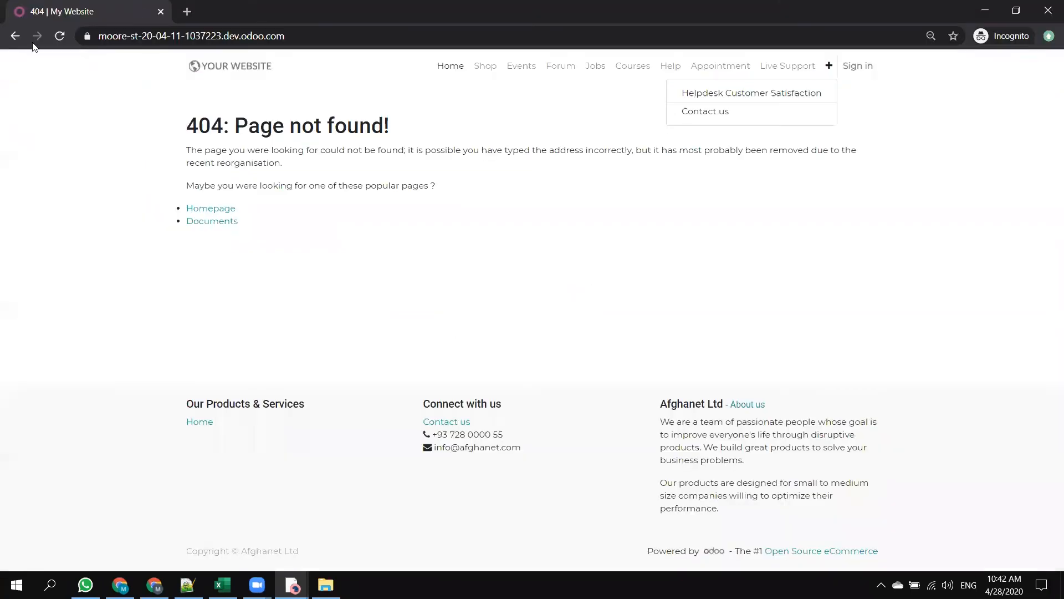
{"action": "left_click", "coordinate": [60, 35]}
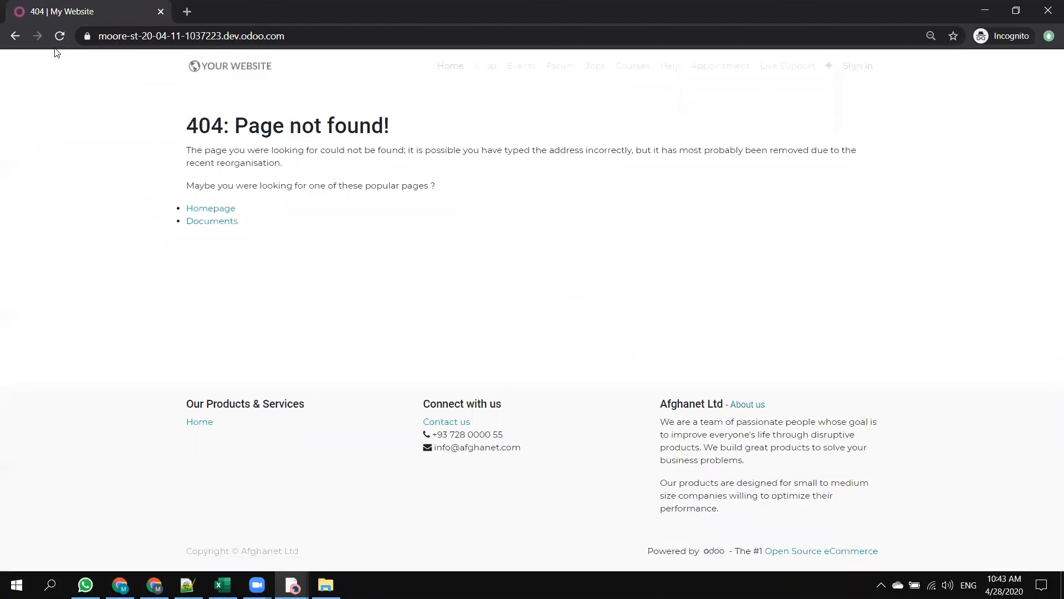
{"action": "left_click", "coordinate": [59, 36]}
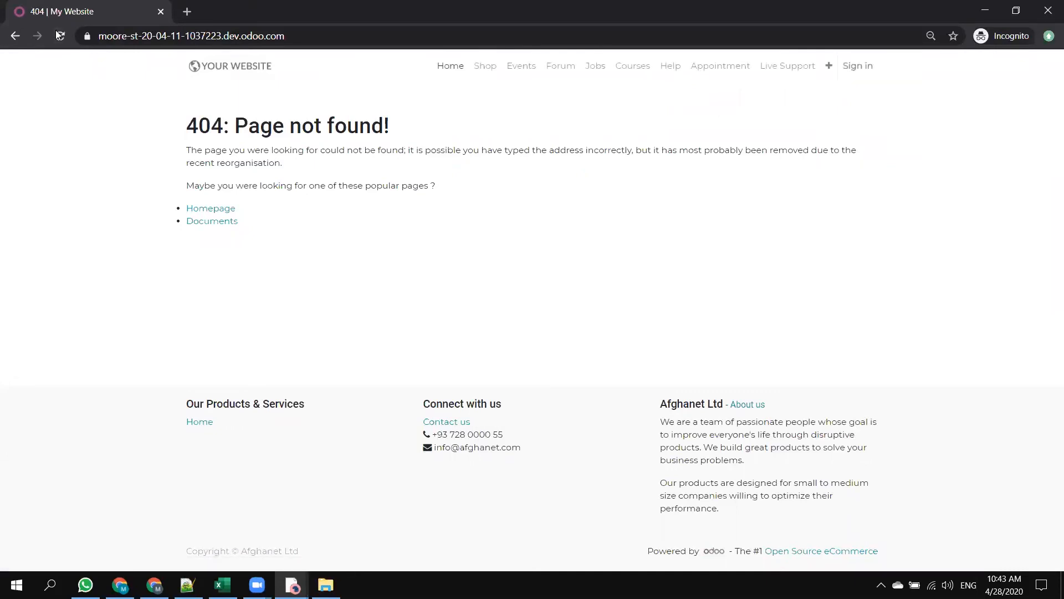
{"action": "key", "text": "alt+Tab"}
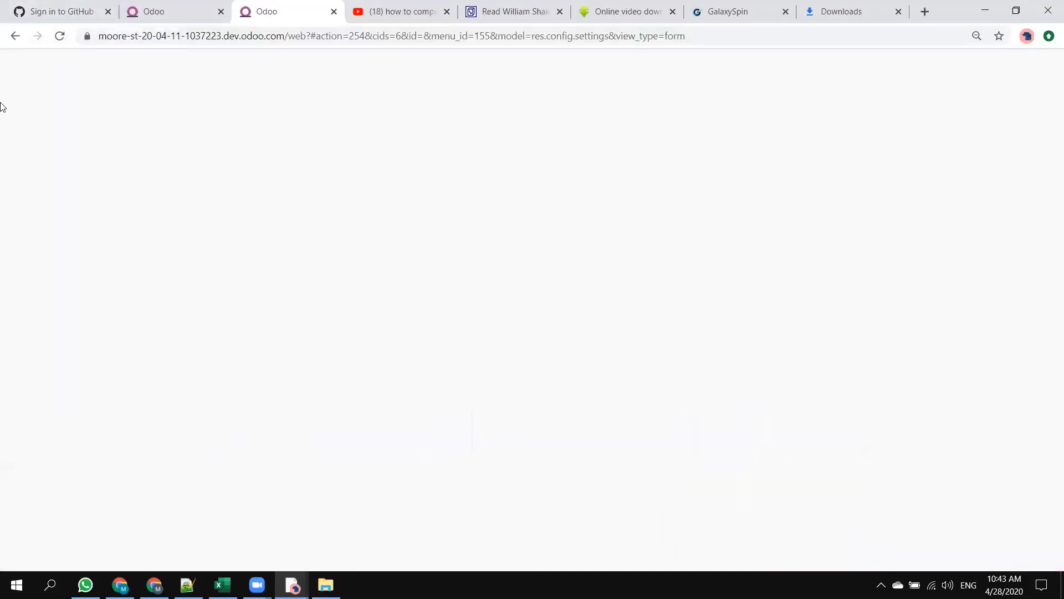
{"action": "left_click", "coordinate": [177, 7]}
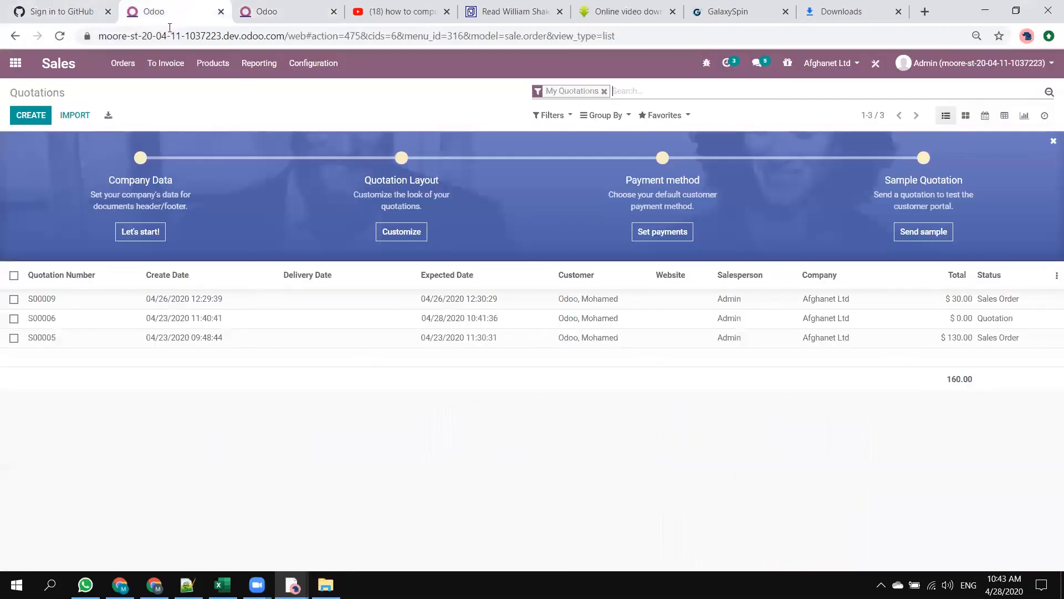
{"action": "left_click", "coordinate": [282, 11]}
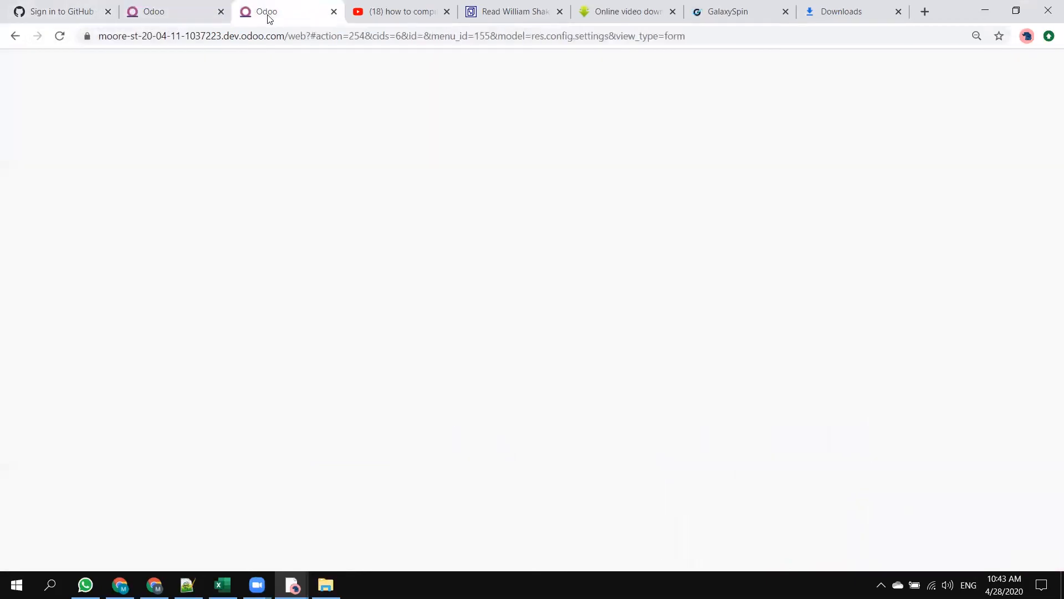
Switch to the incognito window, reload the public website again and view the extra entries of its navigation bar.
{"action": "key", "text": "alt+Tab"}
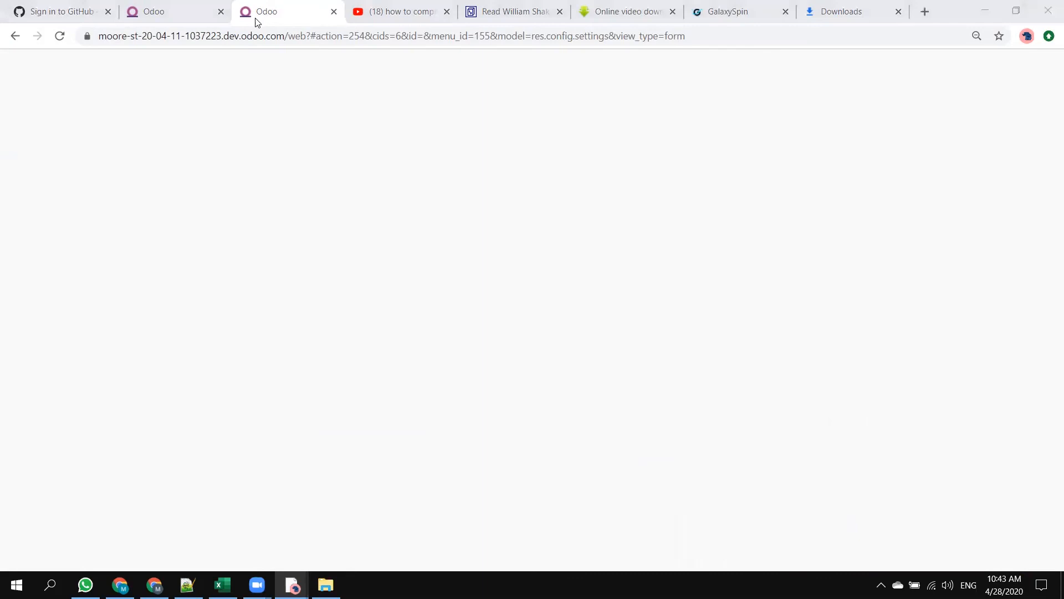
{"action": "left_click", "coordinate": [61, 35]}
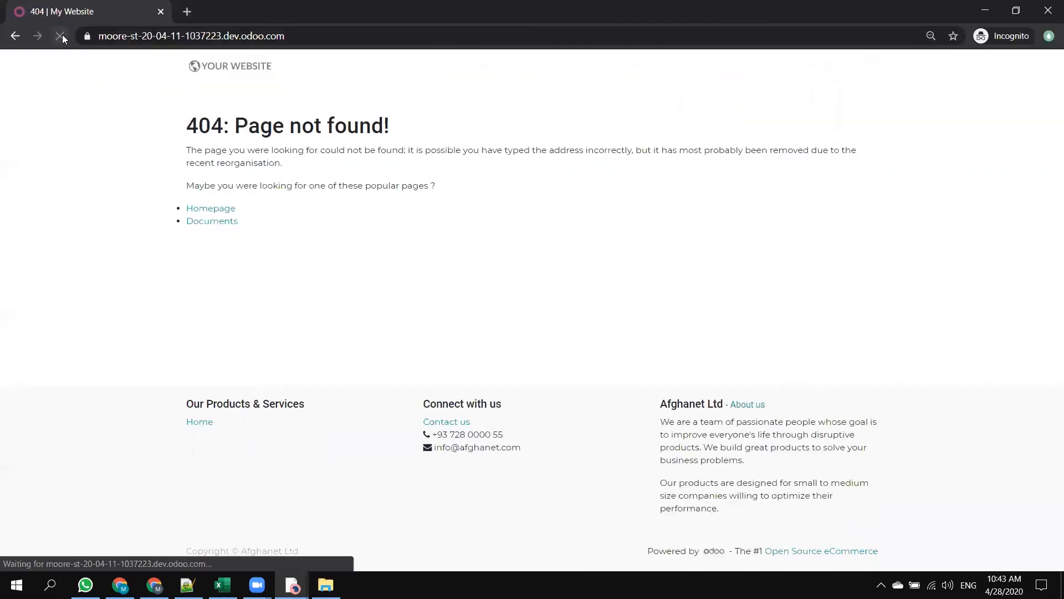
{"action": "left_click", "coordinate": [63, 36]}
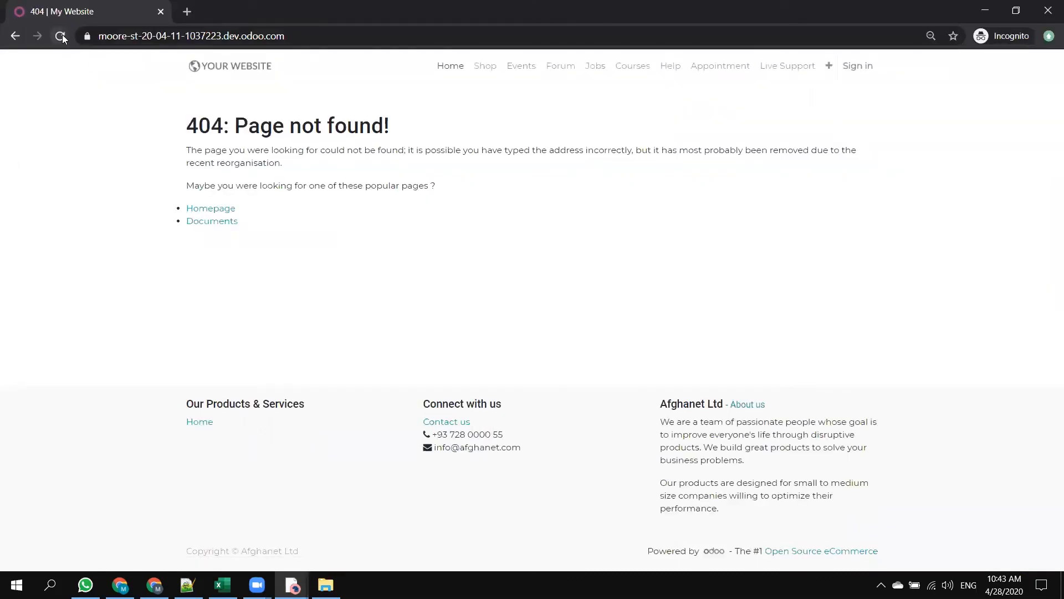
{"action": "left_click", "coordinate": [826, 67]}
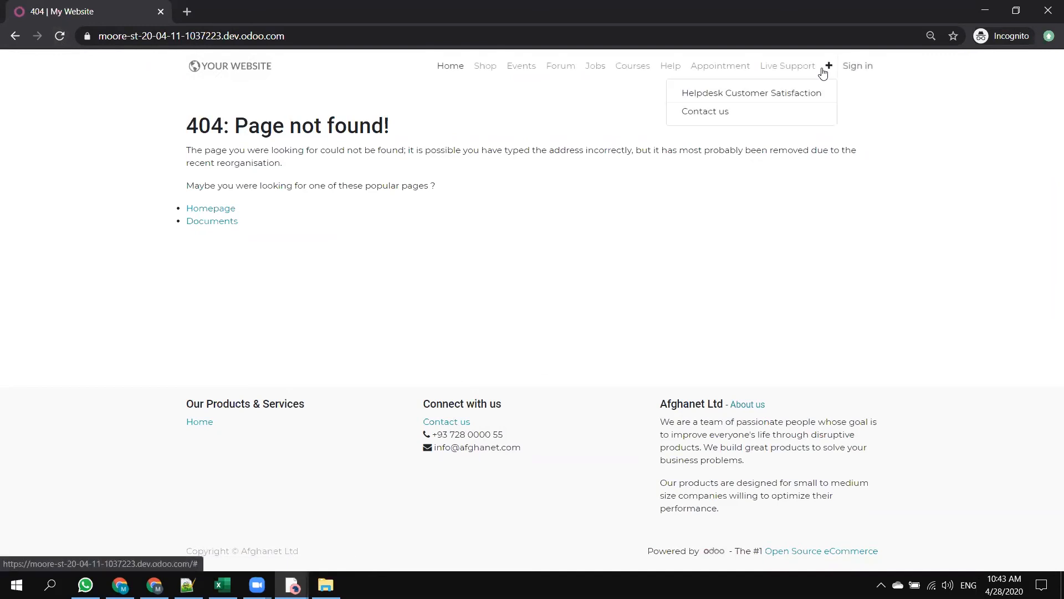
{"action": "left_click", "coordinate": [419, 249]}
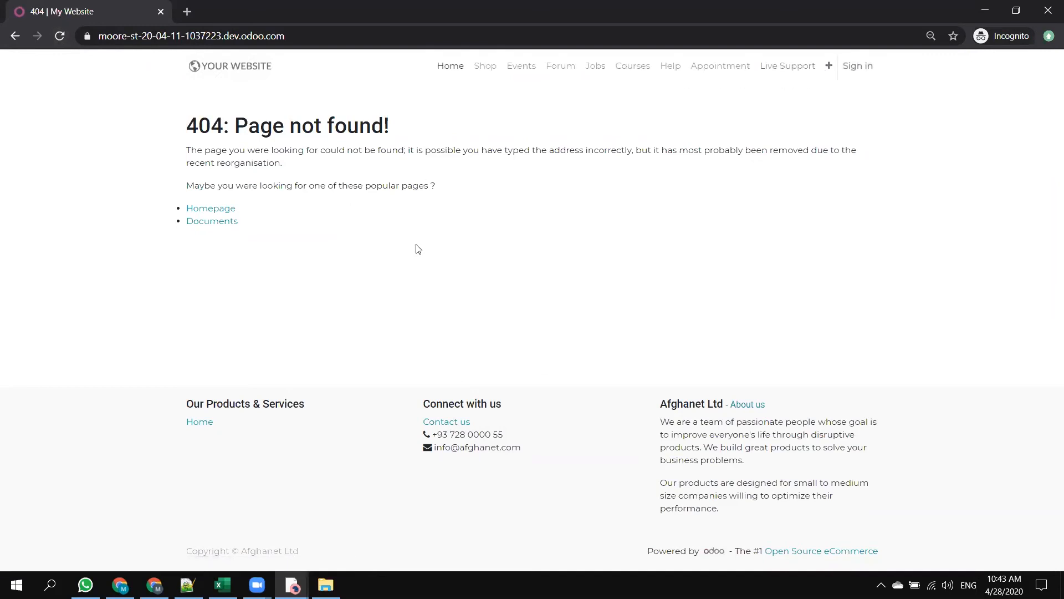
Return to the backend, assign My Website to the company Mezan Ltd and save the Website settings.
{"action": "key", "text": "alt+Tab"}
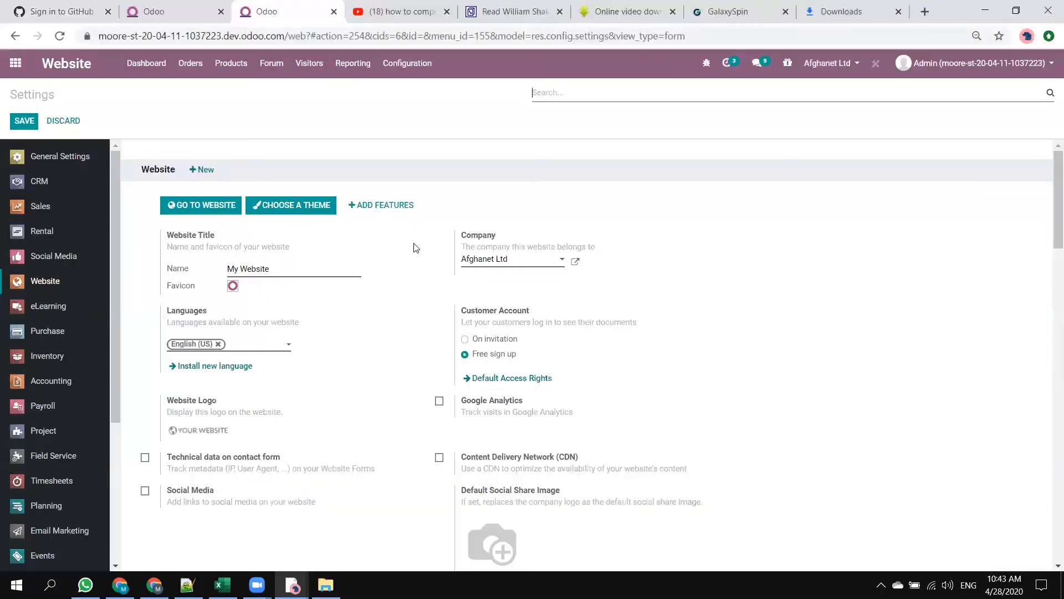
{"action": "left_click", "coordinate": [545, 265]}
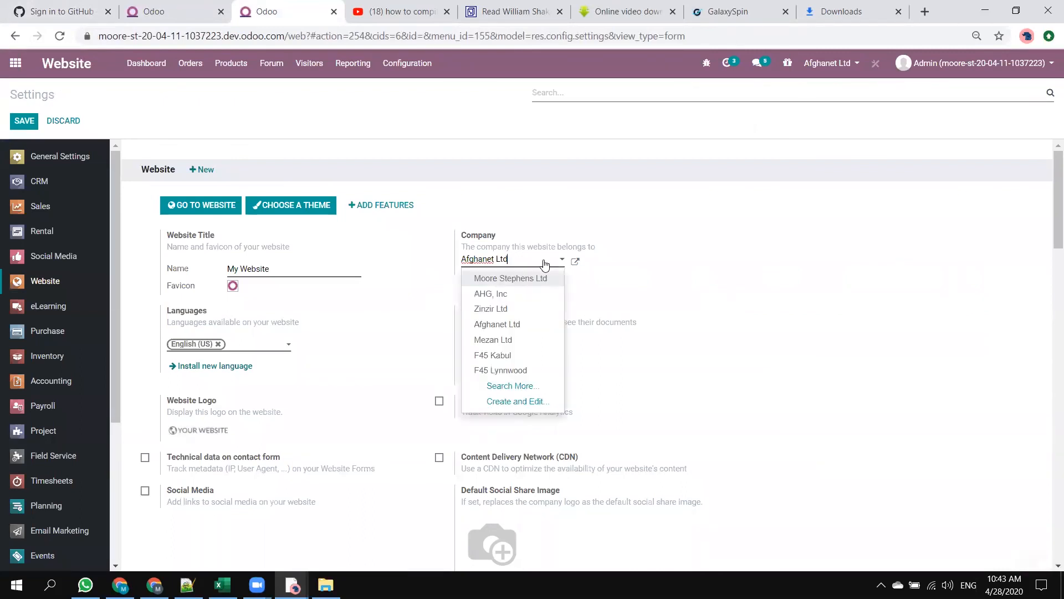
{"action": "left_click", "coordinate": [515, 338]}
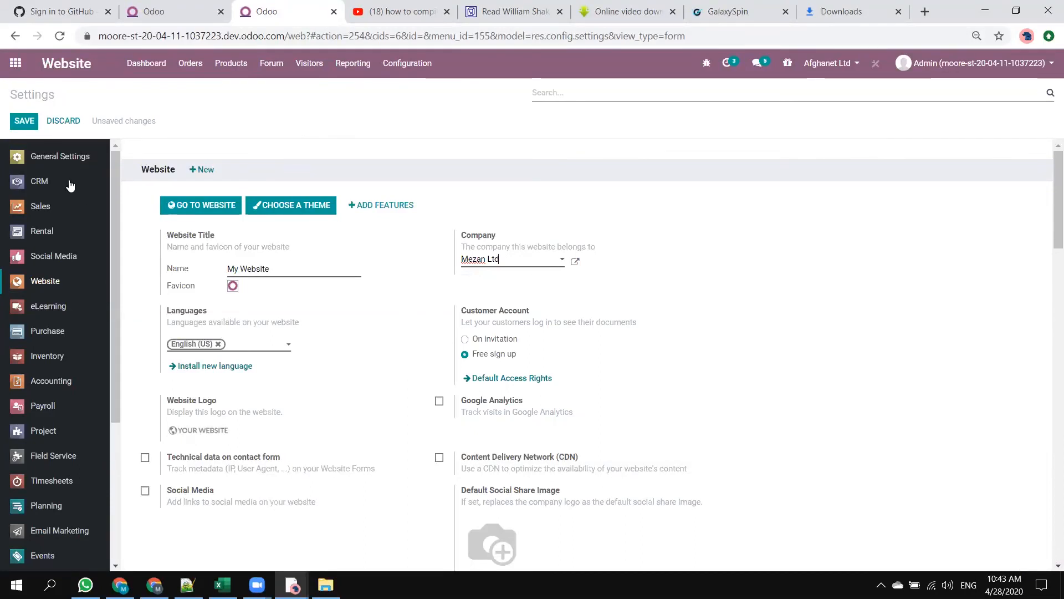
{"action": "left_click", "coordinate": [19, 125]}
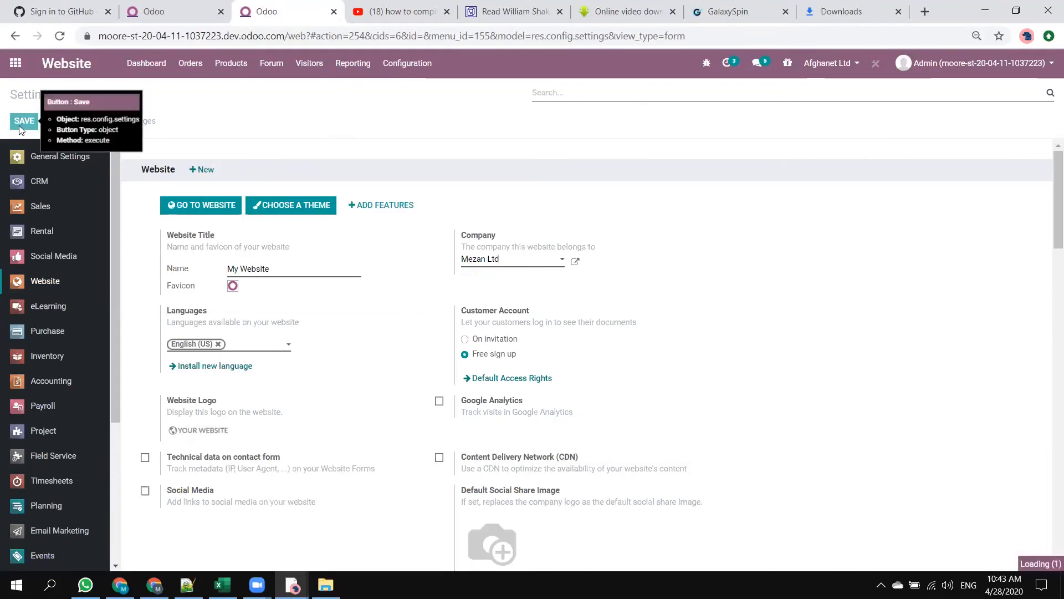
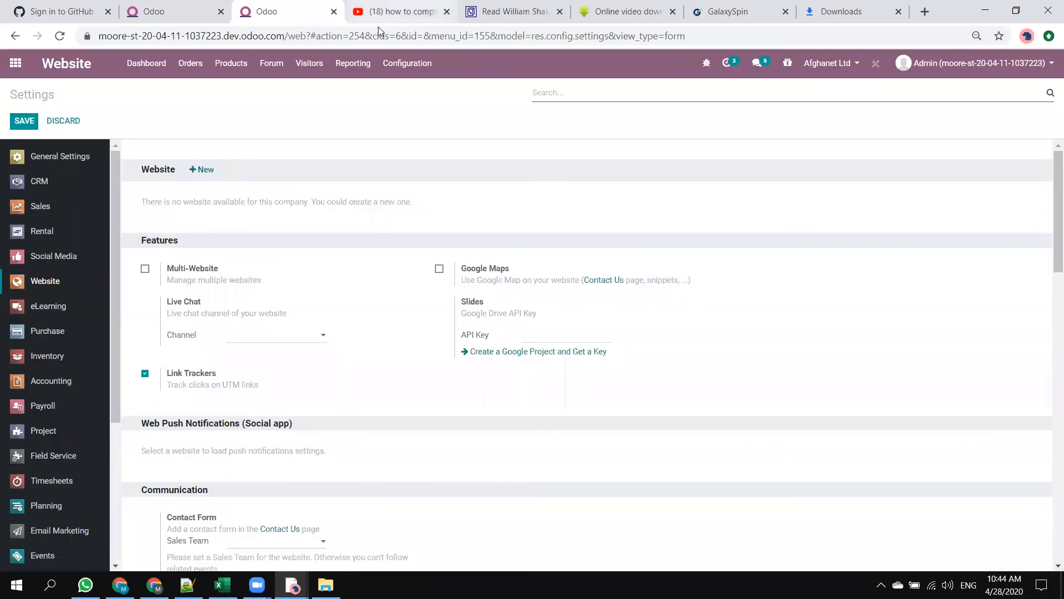
Switch to the incognito window, reload the public website and check the company name in its footer.
{"action": "key", "text": "alt+Tab"}
{"action": "left_click", "coordinate": [61, 36]}
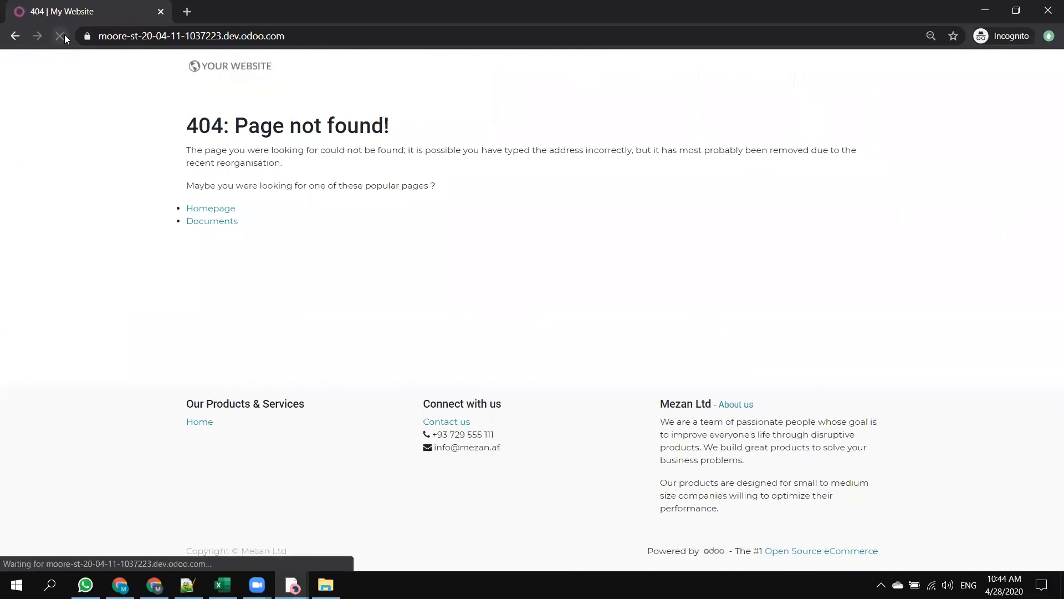
{"action": "left_click_drag", "start_coordinate": [272, 559], "coordinate": [184, 553]}
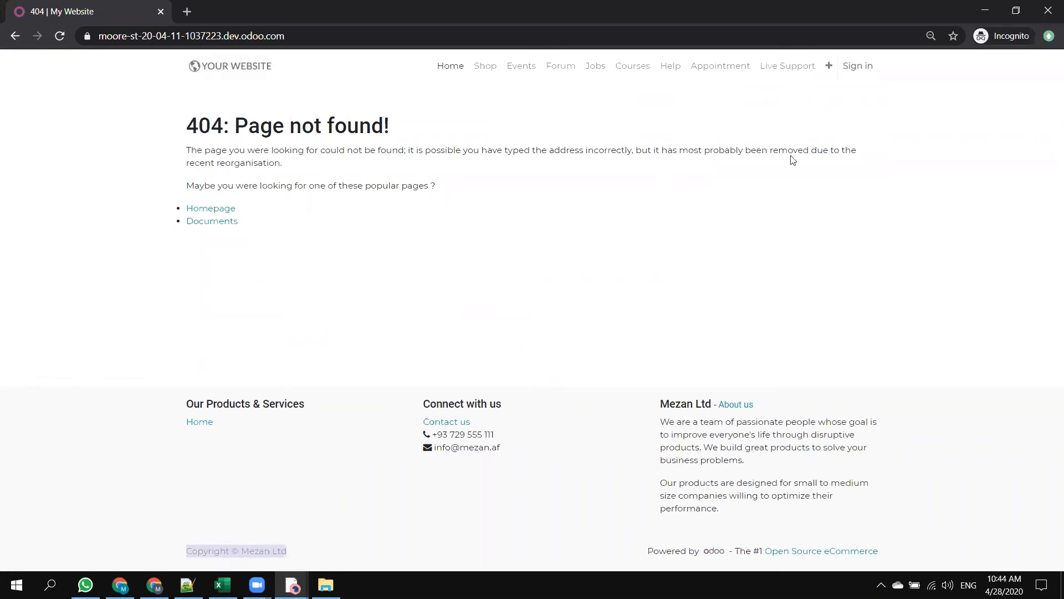
Open the public website's sign-in page and try to log in with the portal user's e-mail and password.
{"action": "left_click", "coordinate": [851, 66]}
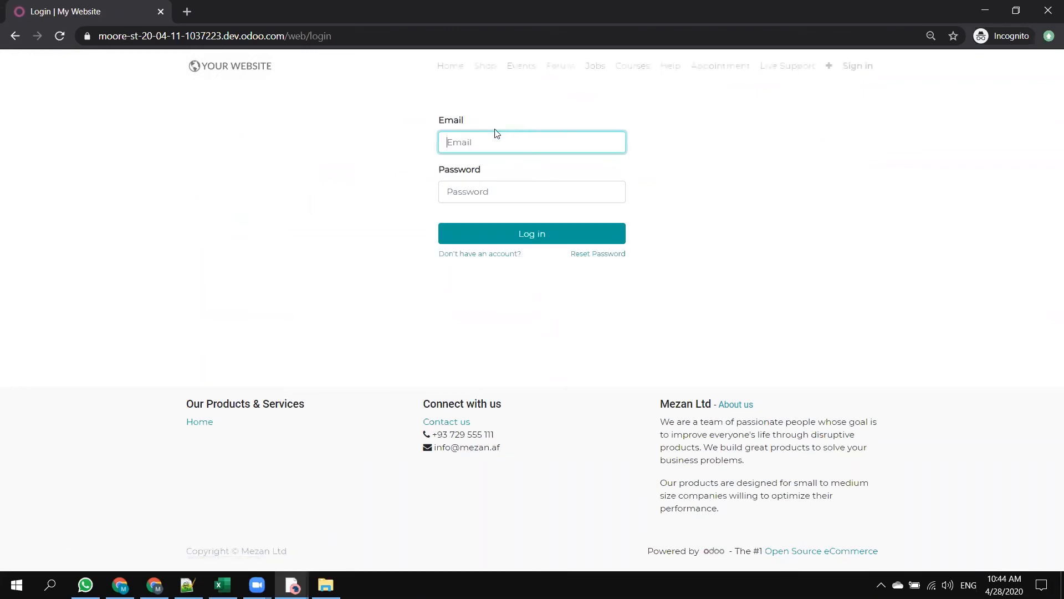
{"action": "left_click", "coordinate": [518, 140]}
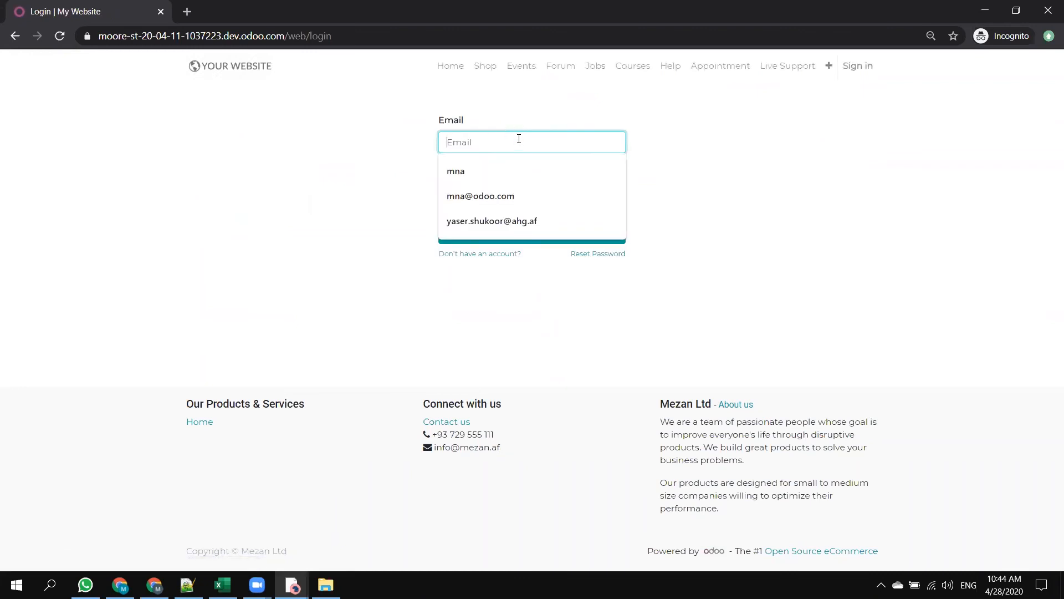
{"action": "left_click", "coordinate": [492, 172]}
{"action": "type", "text": "@"}
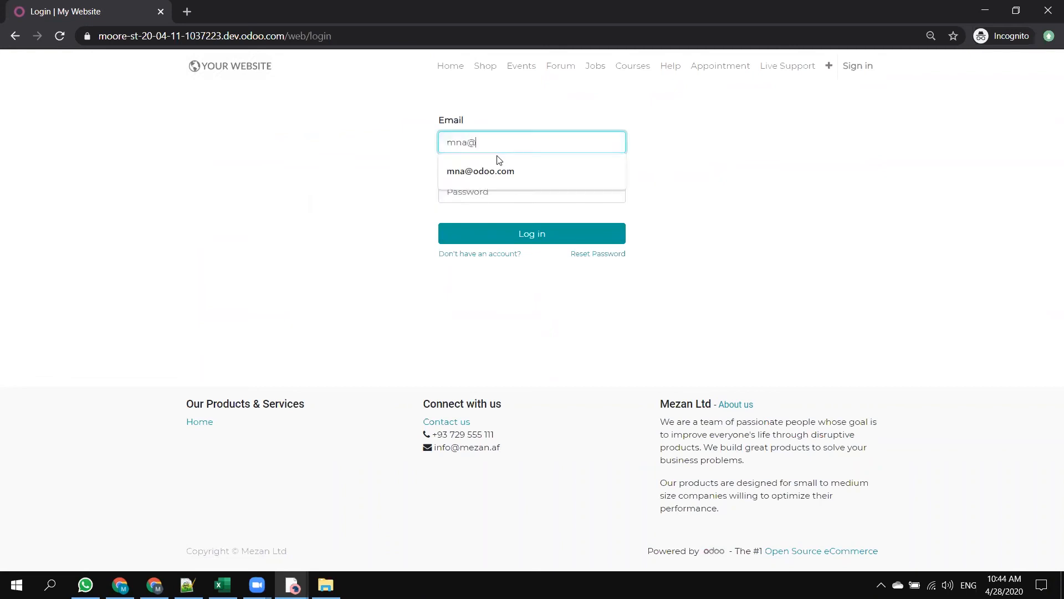
{"action": "type", "text": "mna.odoo.com"}
{"action": "key", "text": "Tab"}
{"action": "type", "text": "a"}
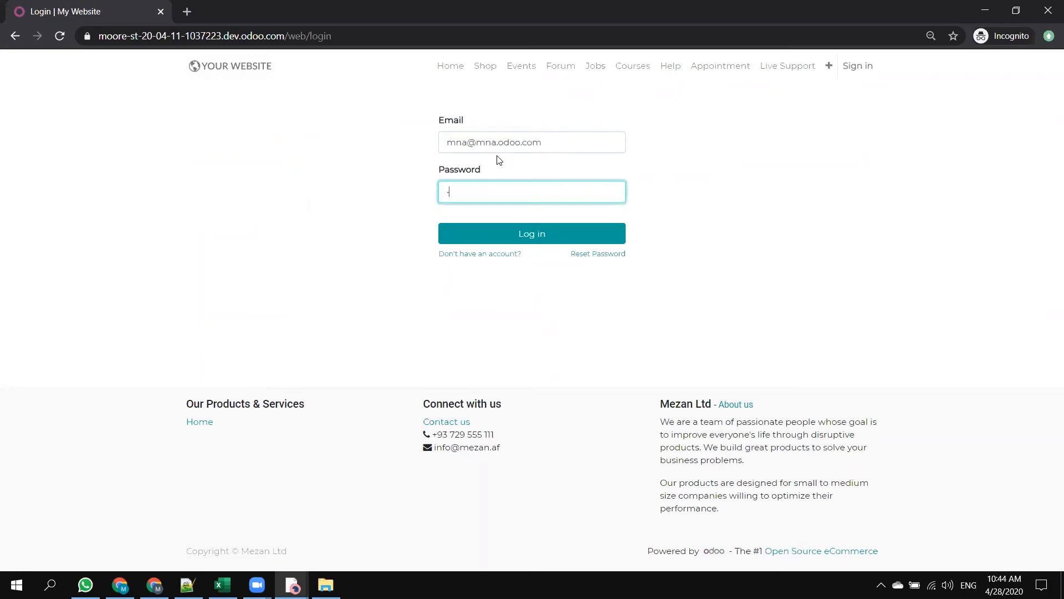
{"action": "key", "text": "Return"}
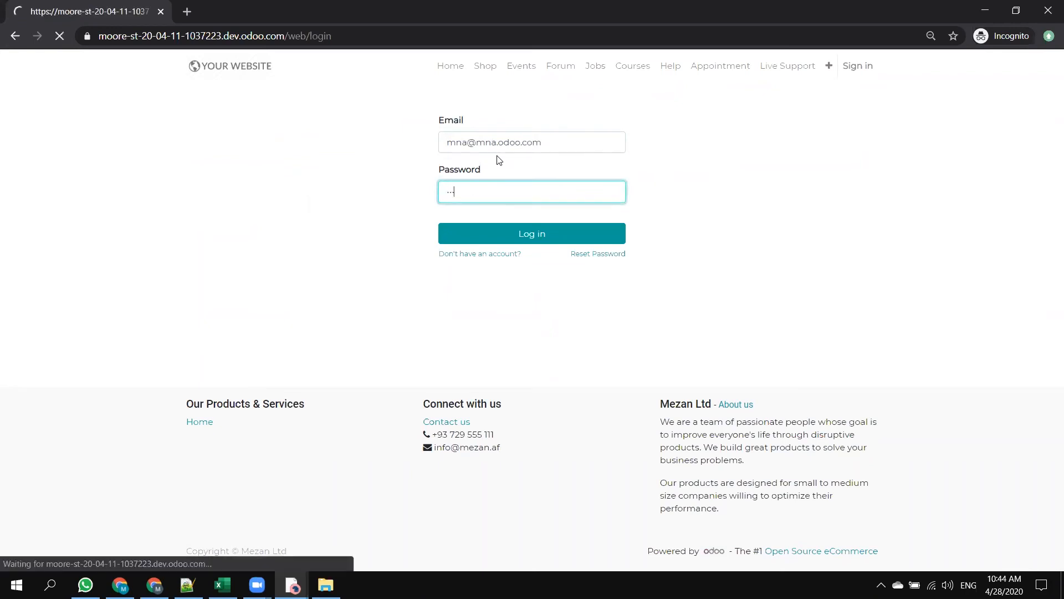
Correct the domain part of the login e-mail, enter the account password and log in to the portal.
{"action": "left_click_drag", "start_coordinate": [495, 141], "coordinate": [527, 147]}
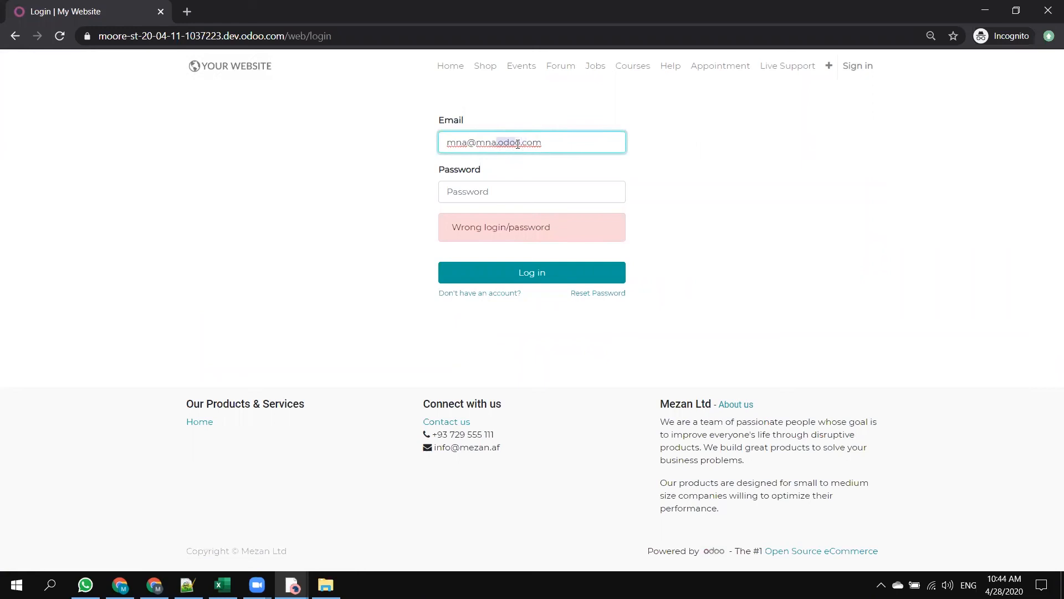
{"action": "key", "text": "BackSpace"}
{"action": "left_click", "coordinate": [481, 191]}
{"action": "type", "text": "a"}
{"action": "key", "text": "Return"}
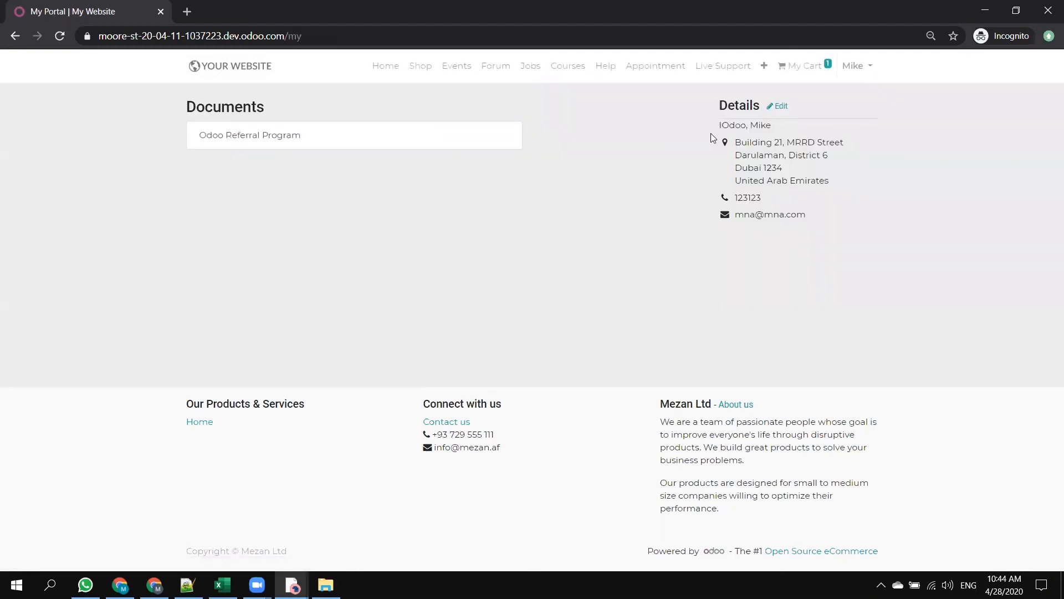
Open the shopping cart containing the Java Course and process its checkout.
{"action": "left_click", "coordinate": [809, 66]}
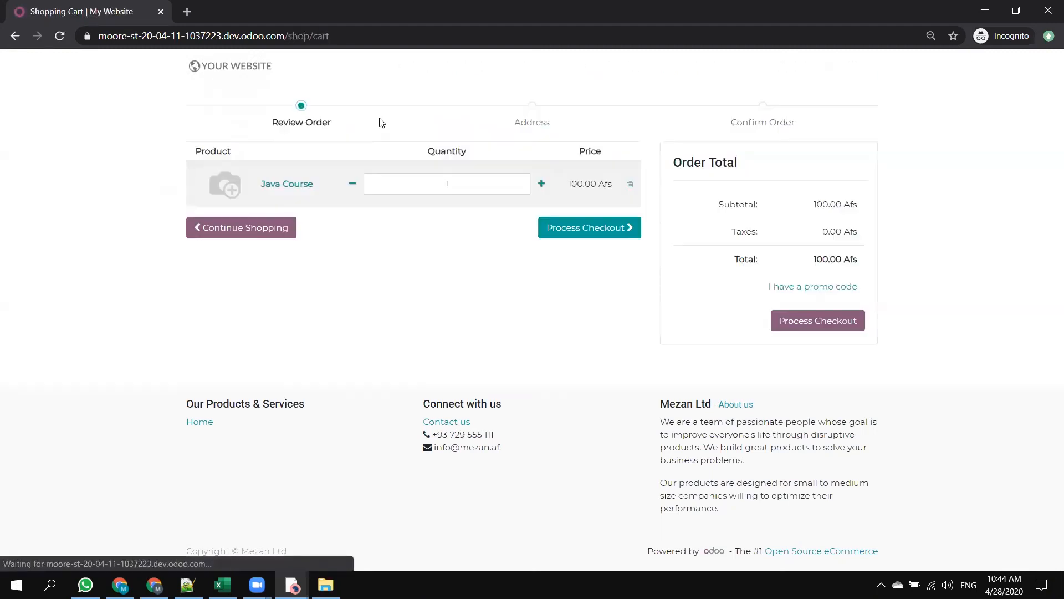
{"action": "left_click", "coordinate": [559, 237]}
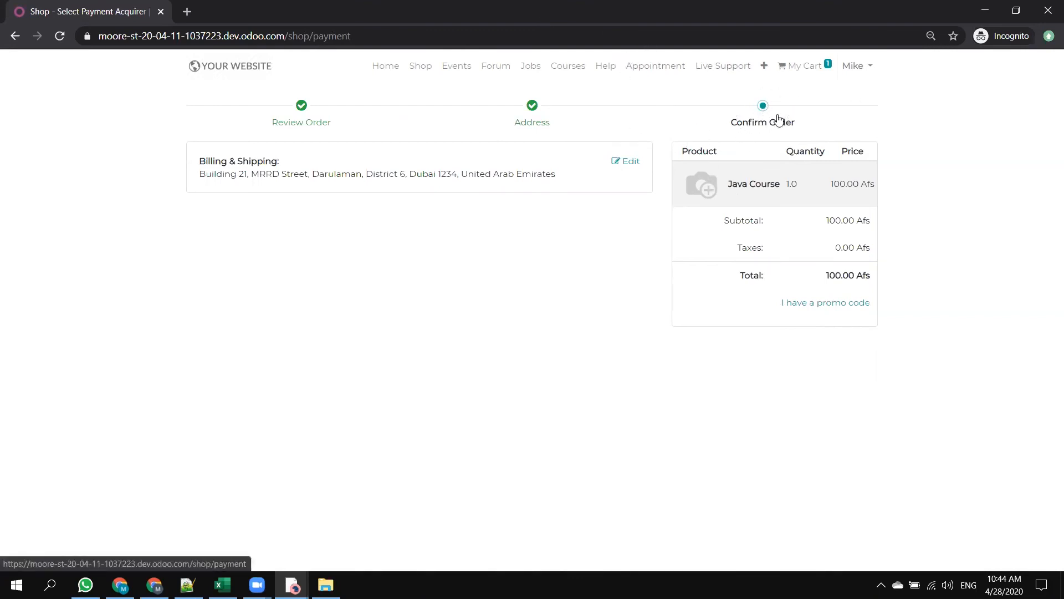
Request the eLearning verification e-mail from the website's Courses page and open the Java Course.
{"action": "left_click", "coordinate": [565, 66]}
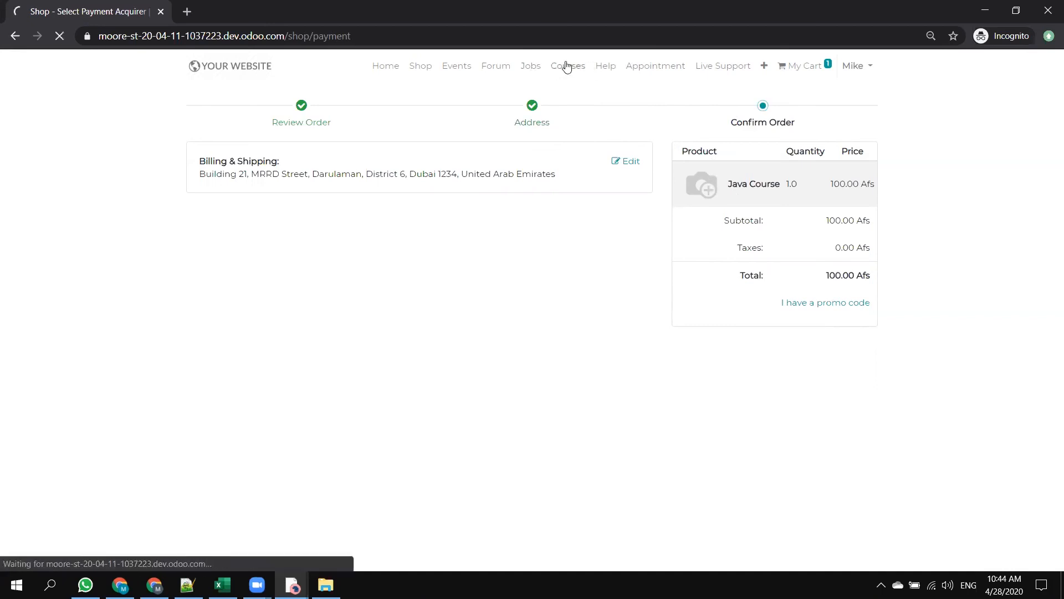
{"action": "scroll", "coordinate": [327, 266], "scroll_direction": "down", "scroll_amount": 1}
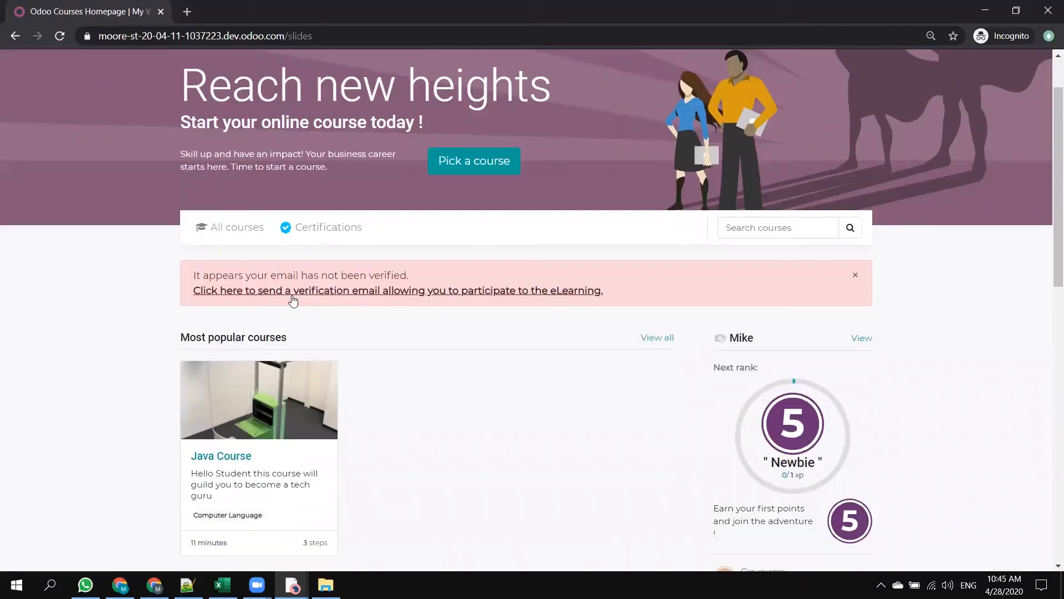
{"action": "left_click", "coordinate": [295, 292]}
{"action": "scroll", "coordinate": [365, 306], "scroll_direction": "down", "scroll_amount": 1}
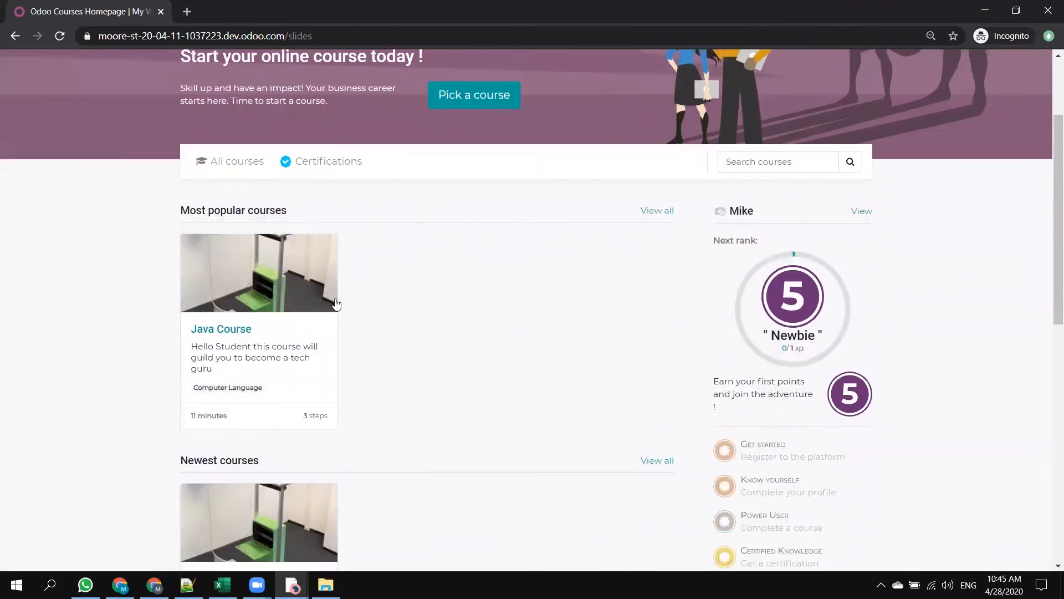
{"action": "left_click", "coordinate": [245, 324]}
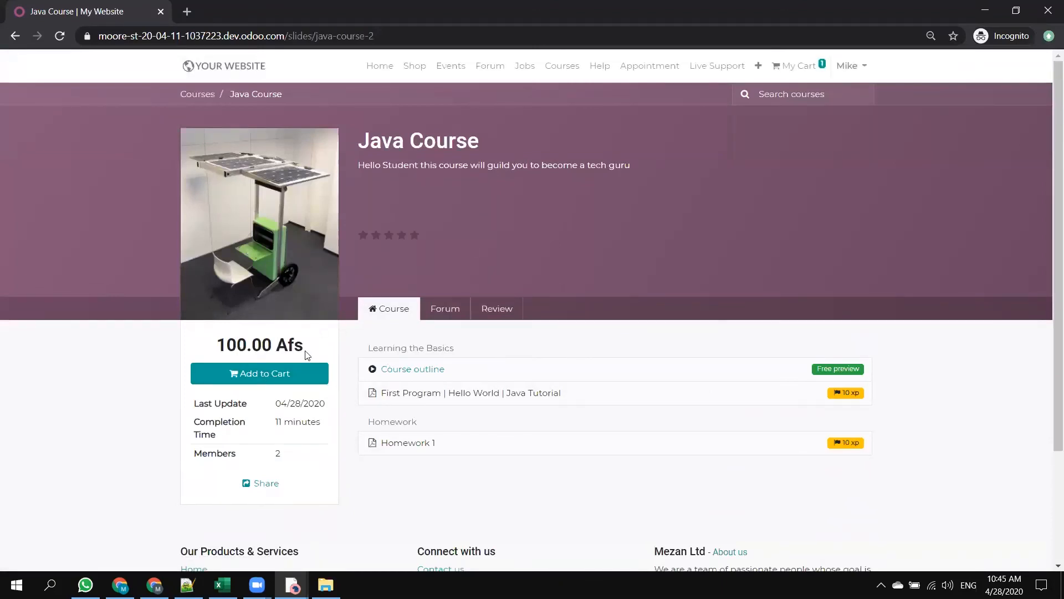
Examine the Java Course's price and its First Program and Homework 1 contents.
{"action": "left_click_drag", "start_coordinate": [304, 348], "coordinate": [193, 324]}
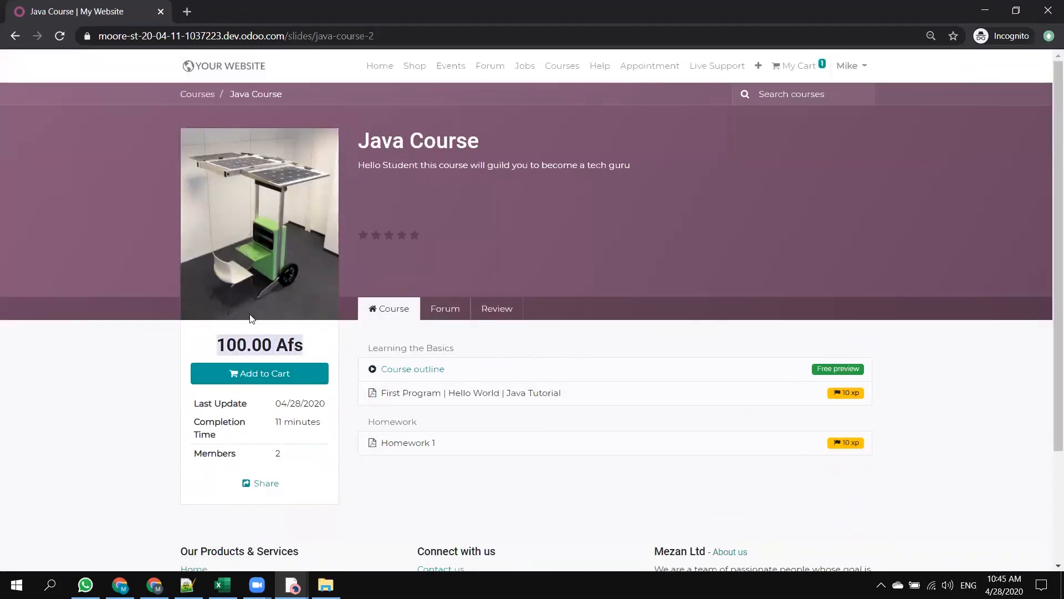
{"action": "left_click_drag", "start_coordinate": [583, 396], "coordinate": [381, 392]}
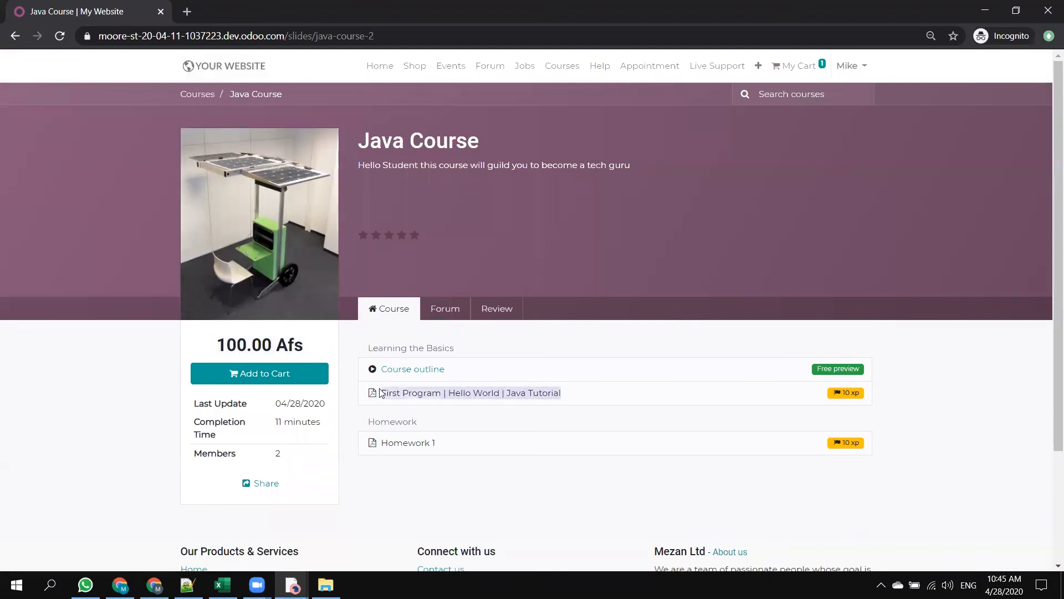
{"action": "left_click_drag", "start_coordinate": [454, 445], "coordinate": [387, 443]}
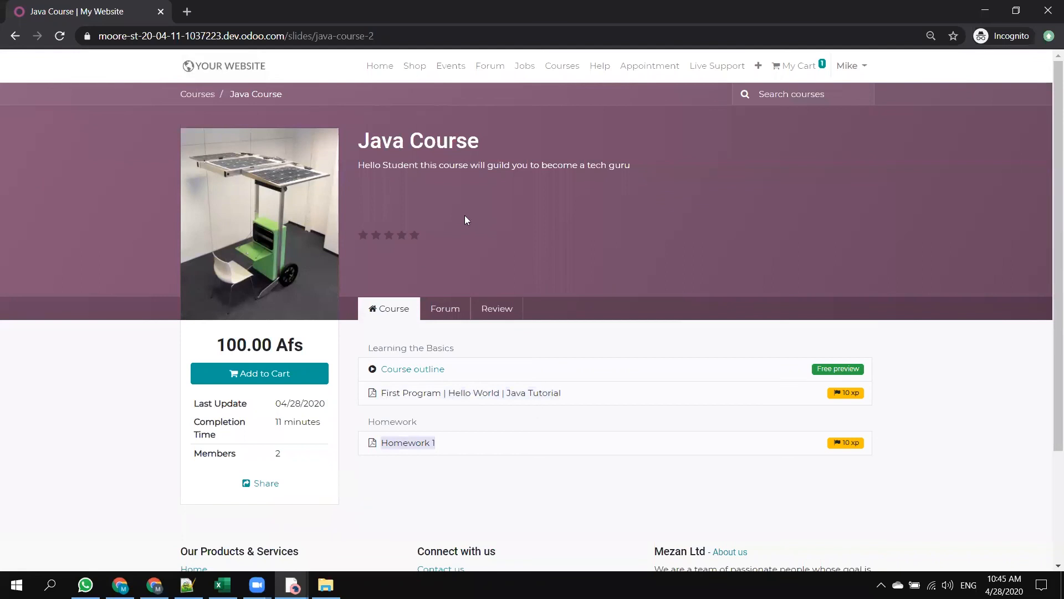
Return to the backend, open the Website app and switch the active company to Mezan Ltd.
{"action": "key", "text": "alt+Tab"}
{"action": "left_click", "coordinate": [170, 10]}
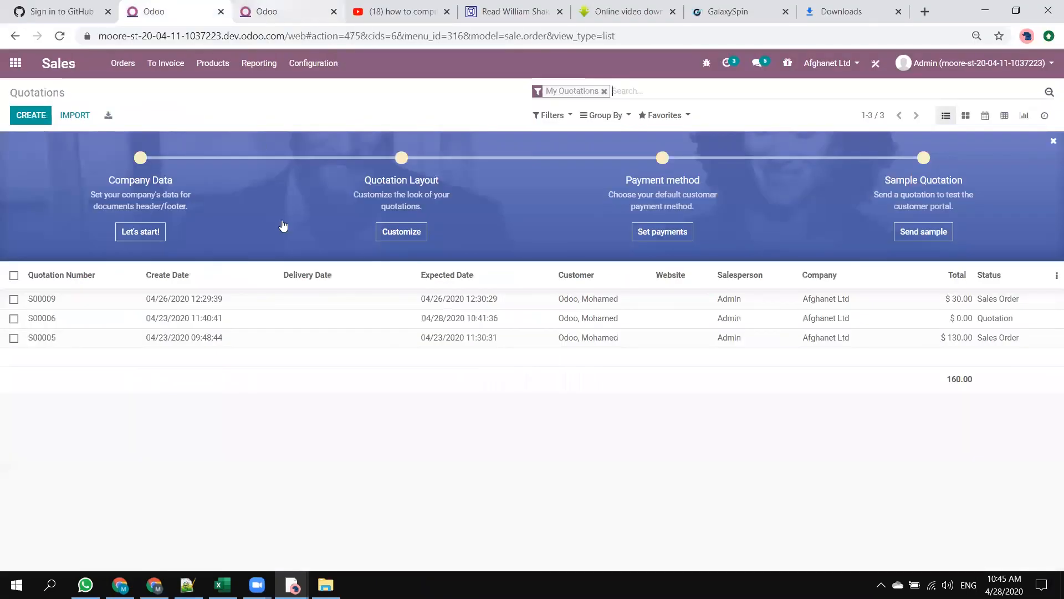
{"action": "left_click", "coordinate": [16, 63]}
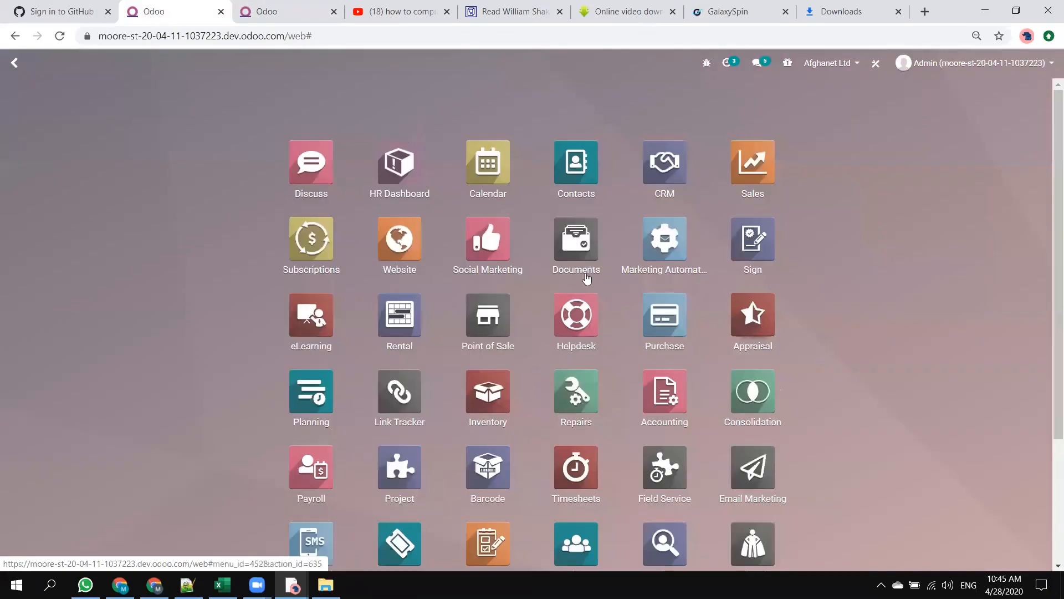
{"action": "scroll", "coordinate": [587, 277], "scroll_direction": "down", "scroll_amount": 3}
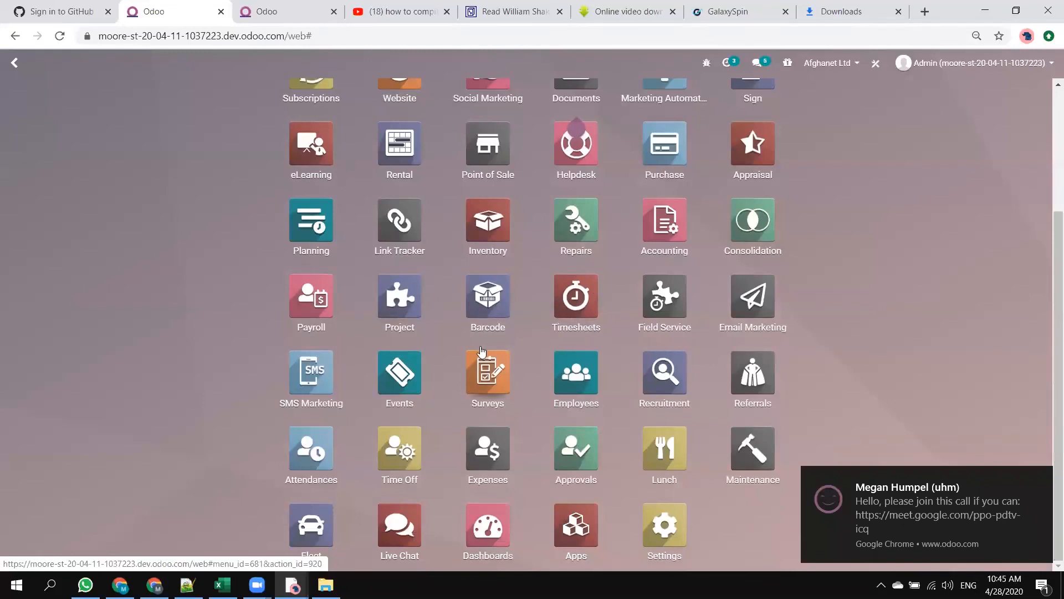
{"action": "scroll", "coordinate": [392, 235], "scroll_direction": "up", "scroll_amount": 1}
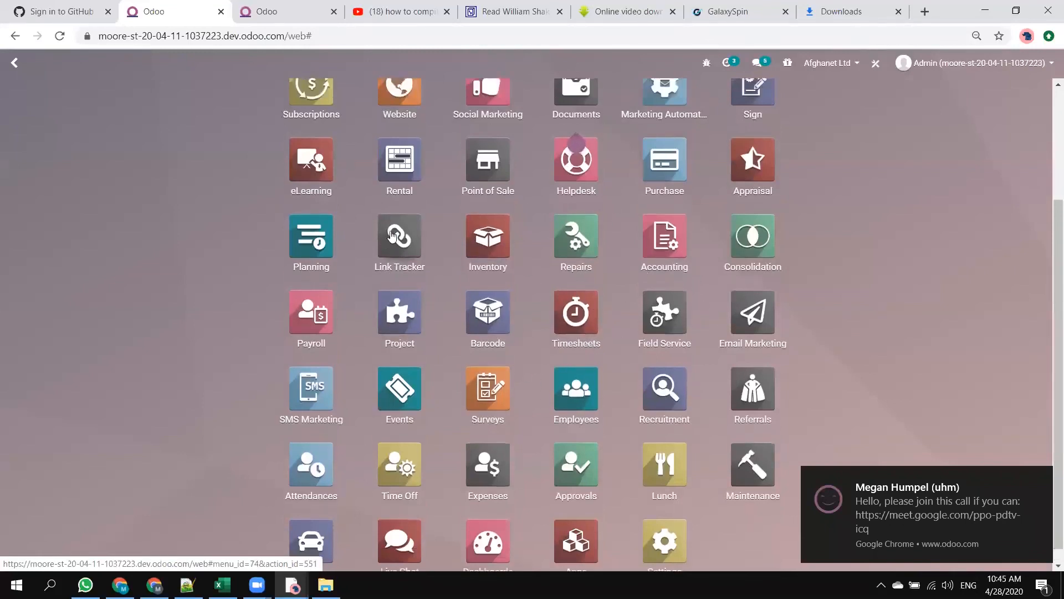
{"action": "scroll", "coordinate": [392, 235], "scroll_direction": "up", "scroll_amount": 3}
{"action": "left_click", "coordinate": [397, 240]}
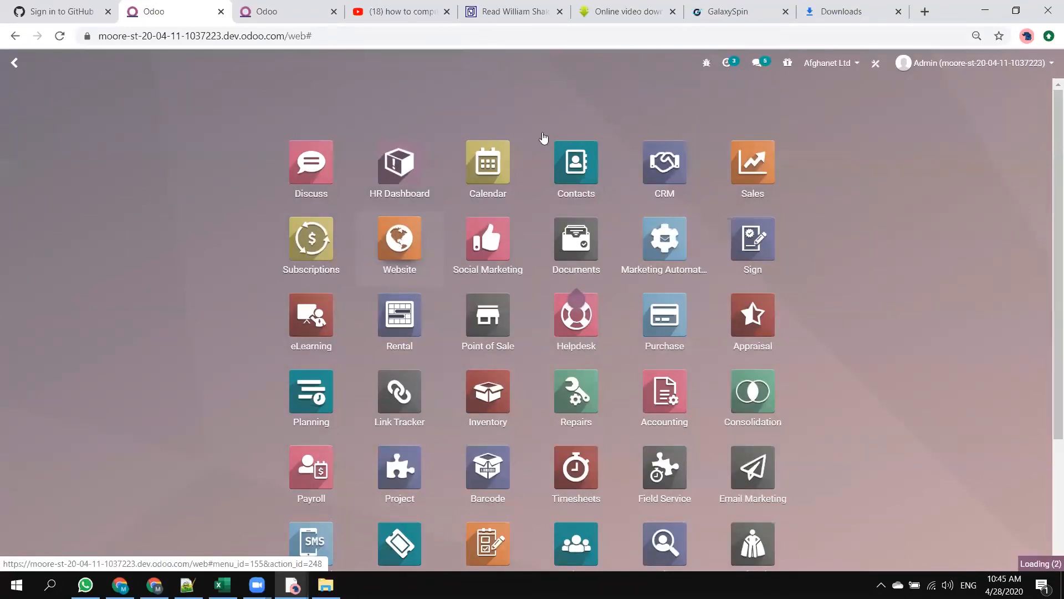
{"action": "left_click", "coordinate": [830, 63]}
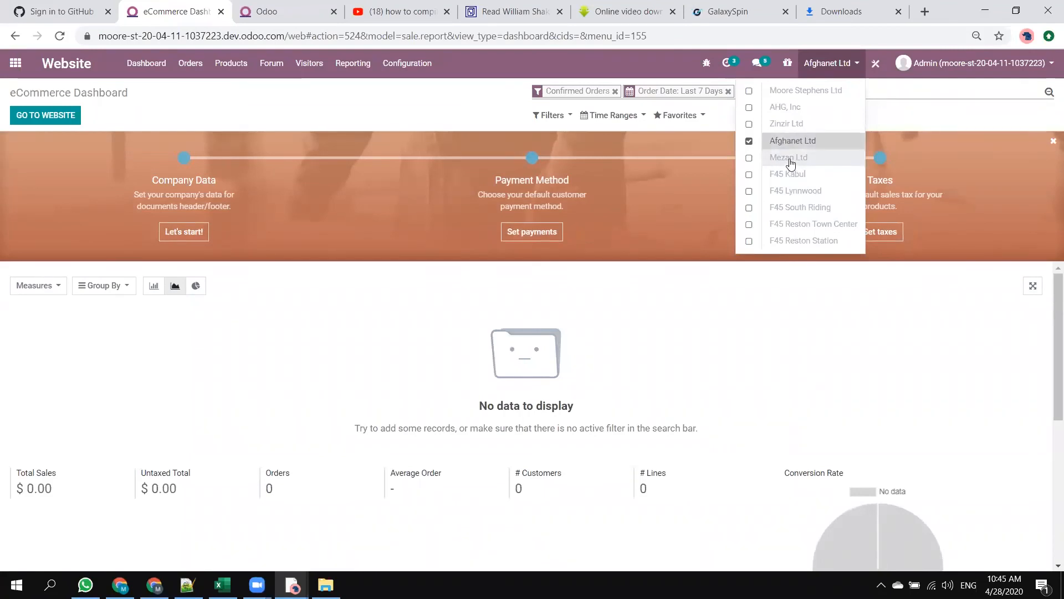
{"action": "left_click", "coordinate": [791, 161]}
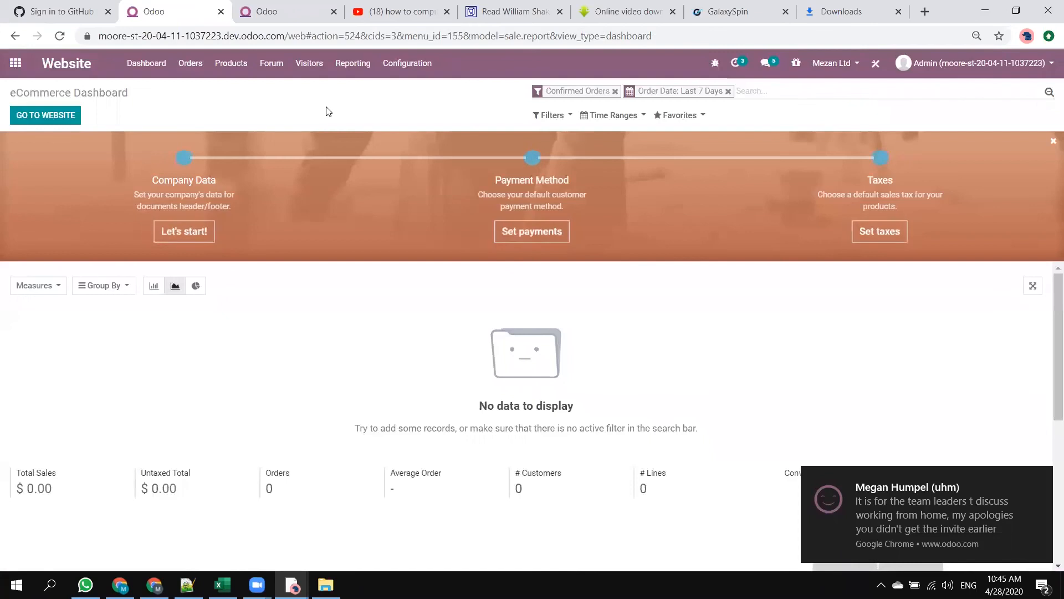
Go to the eLearning app and open the Java Course for editing.
{"action": "left_click", "coordinate": [193, 66]}
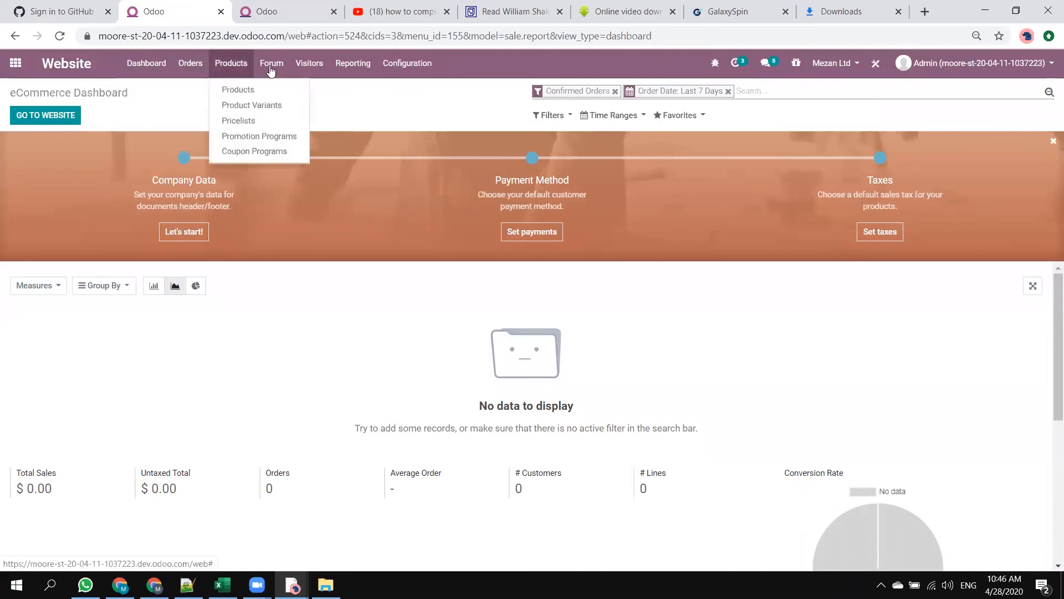
{"action": "left_click", "coordinate": [16, 63]}
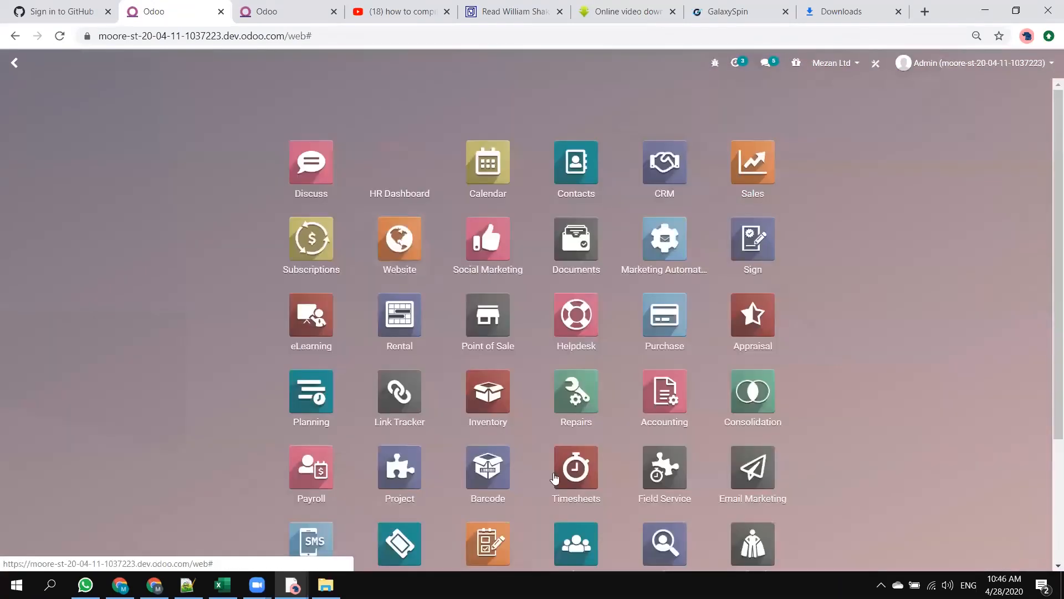
{"action": "scroll", "coordinate": [303, 210], "scroll_direction": "down", "scroll_amount": 3}
{"action": "left_click", "coordinate": [296, 143]}
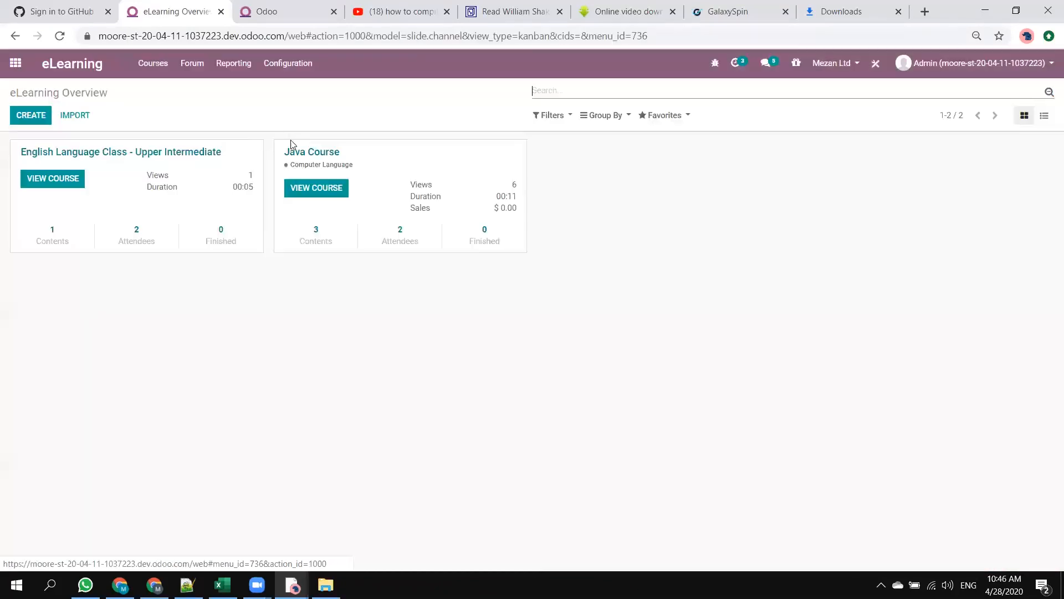
{"action": "left_click", "coordinate": [520, 148]}
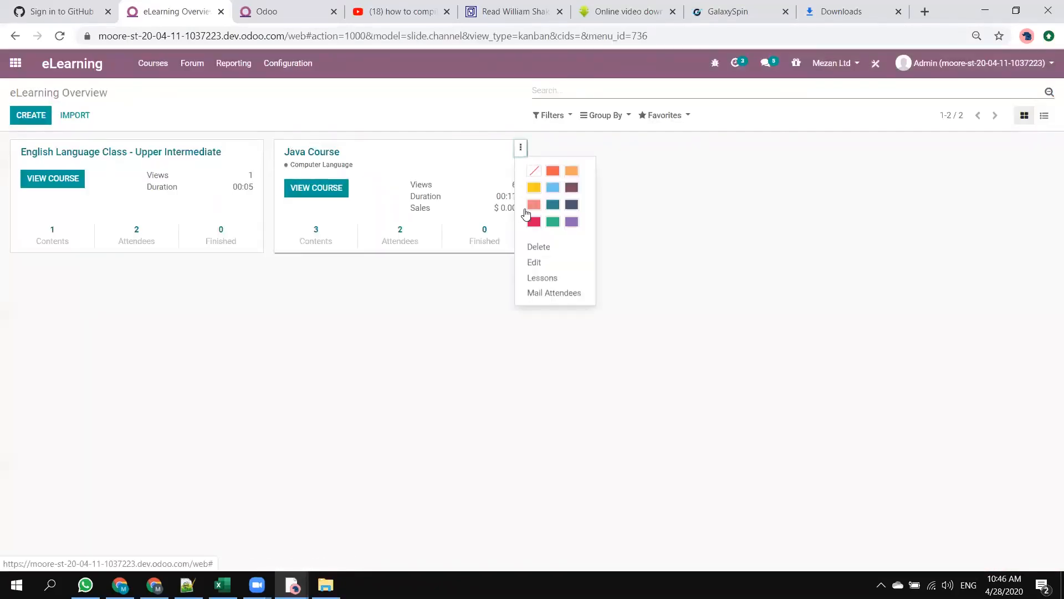
{"action": "left_click", "coordinate": [550, 276]}
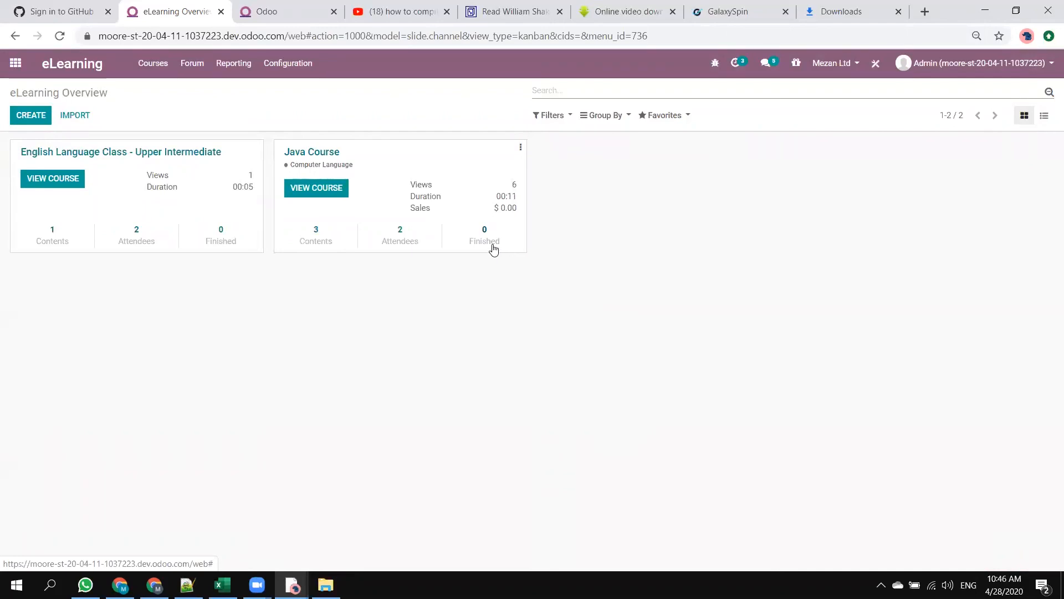
{"action": "left_click", "coordinate": [493, 247]}
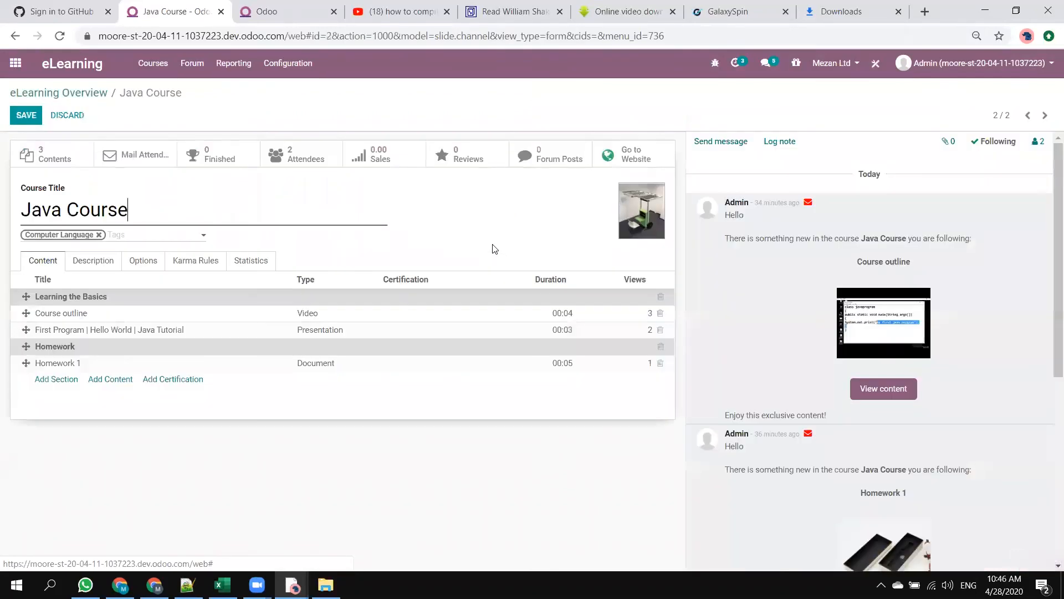
Review the Java Course's karma rules, statistics, content and description, and set its Enroll Policy to Public.
{"action": "left_click", "coordinate": [201, 263]}
{"action": "left_click", "coordinate": [250, 264]}
{"action": "left_click", "coordinate": [27, 259]}
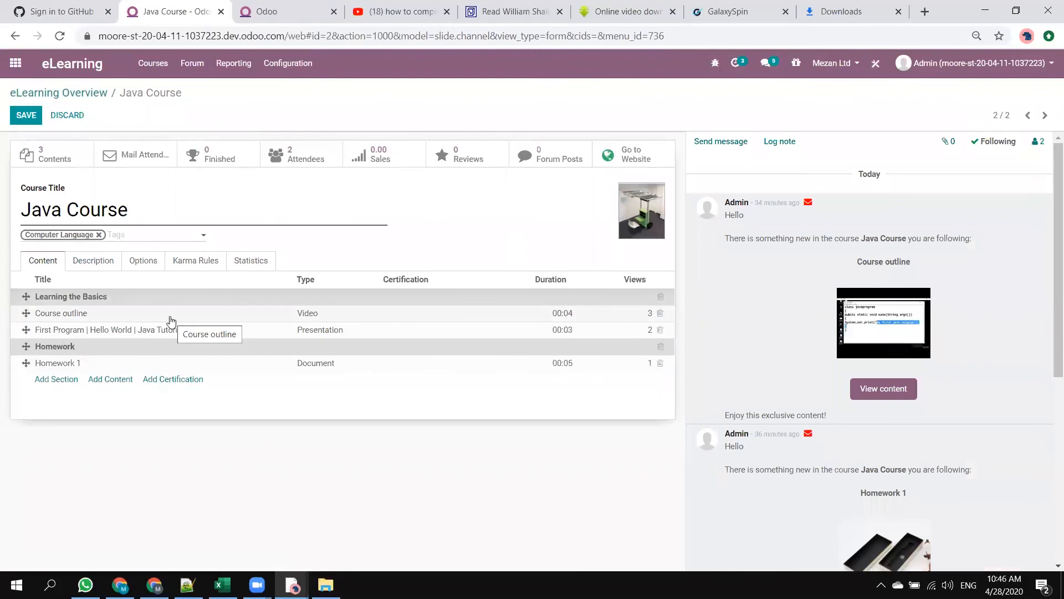
{"action": "left_click", "coordinate": [117, 264]}
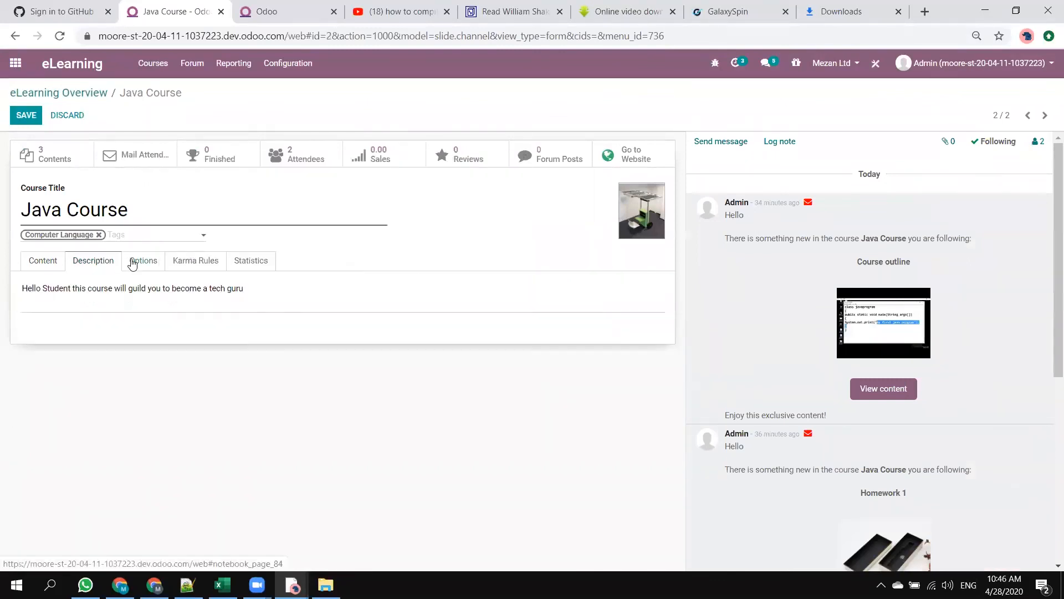
{"action": "left_click", "coordinate": [138, 266]}
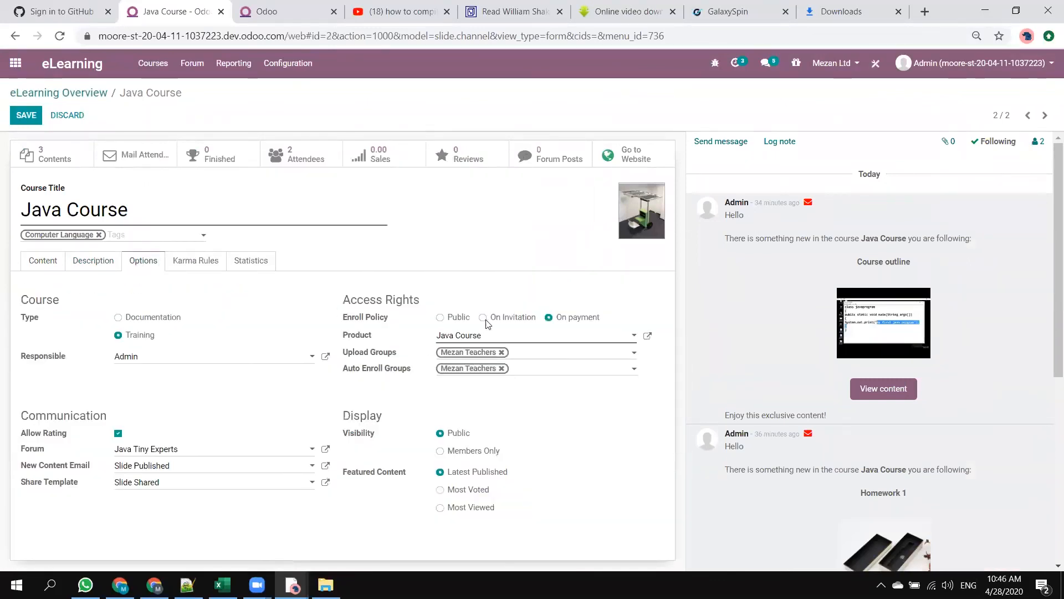
{"action": "left_click", "coordinate": [440, 318]}
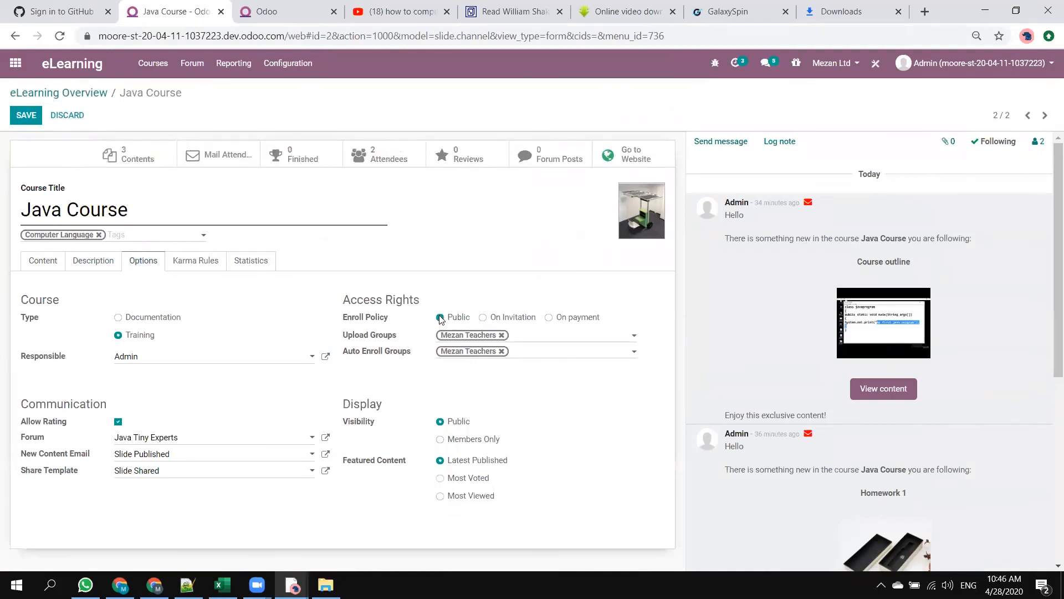
Save the Java Course, try the On Invitation enroll policy, and save the course with its Enroll Policy set to Public.
{"action": "left_click", "coordinate": [26, 116]}
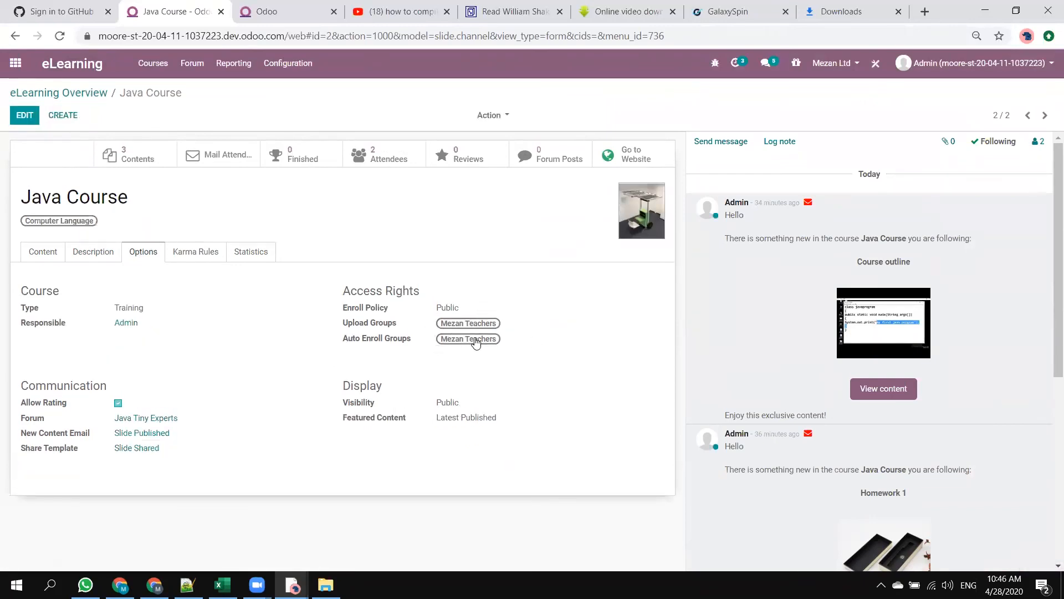
{"action": "left_click", "coordinate": [28, 113]}
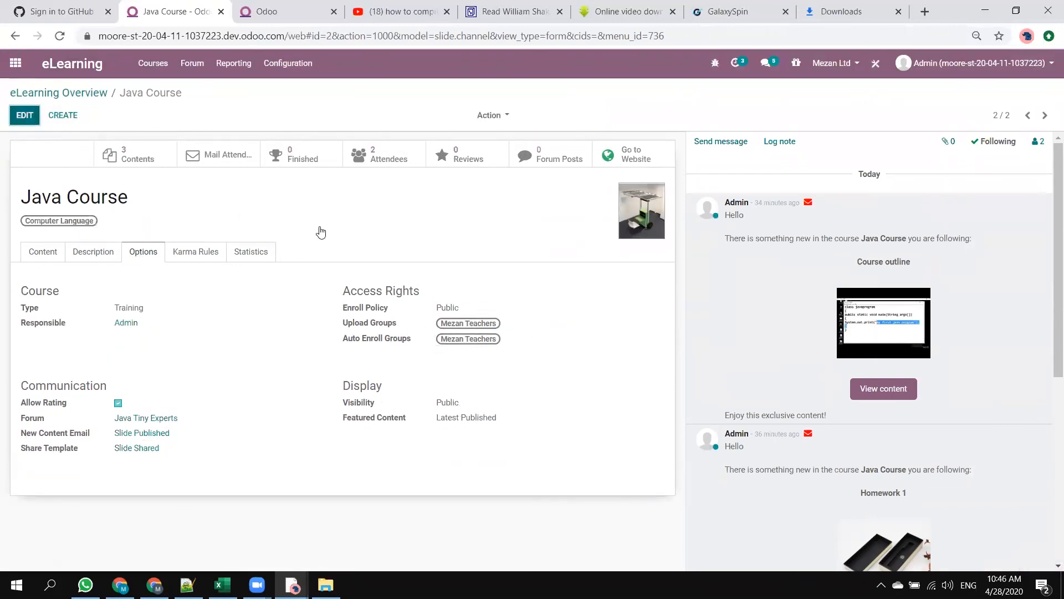
{"action": "left_click", "coordinate": [487, 314]}
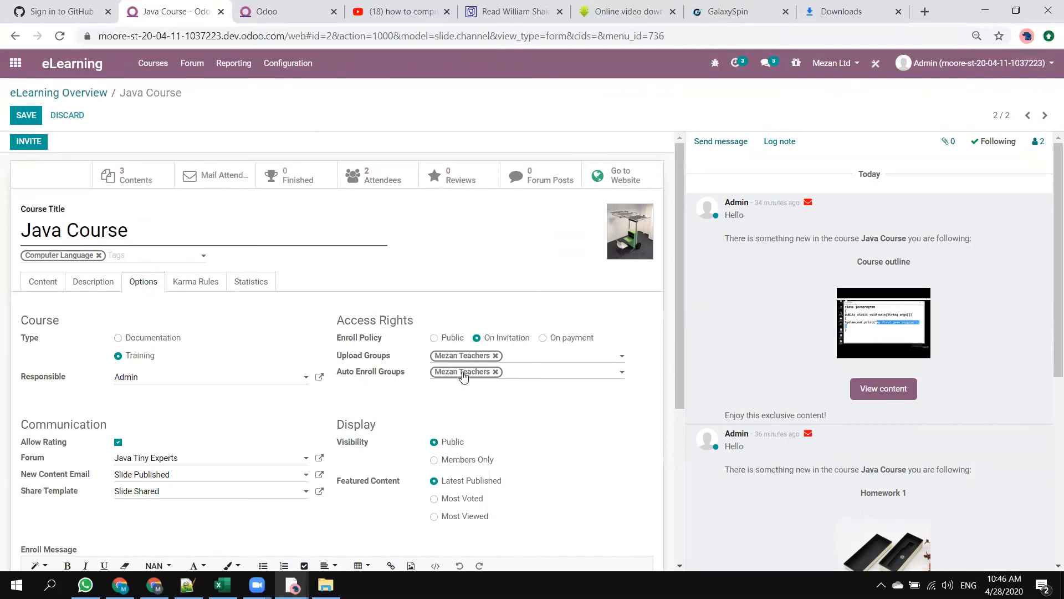
{"action": "left_click", "coordinate": [434, 338]}
{"action": "left_click", "coordinate": [34, 117]}
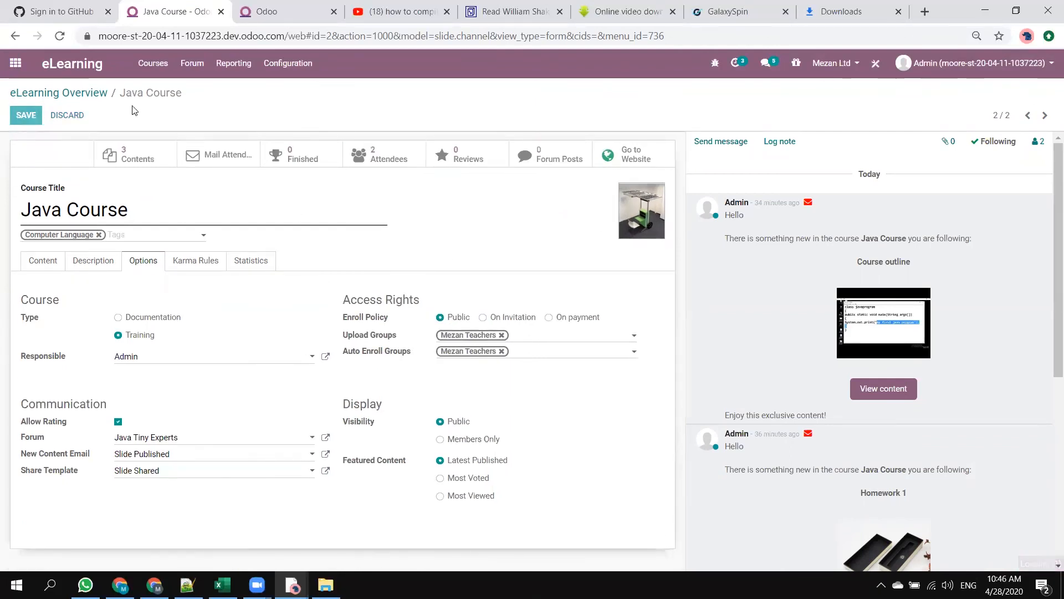
Switch to the student's incognito window, reload the Java Course page, and join the course.
{"action": "key", "text": "alt+Tab"}
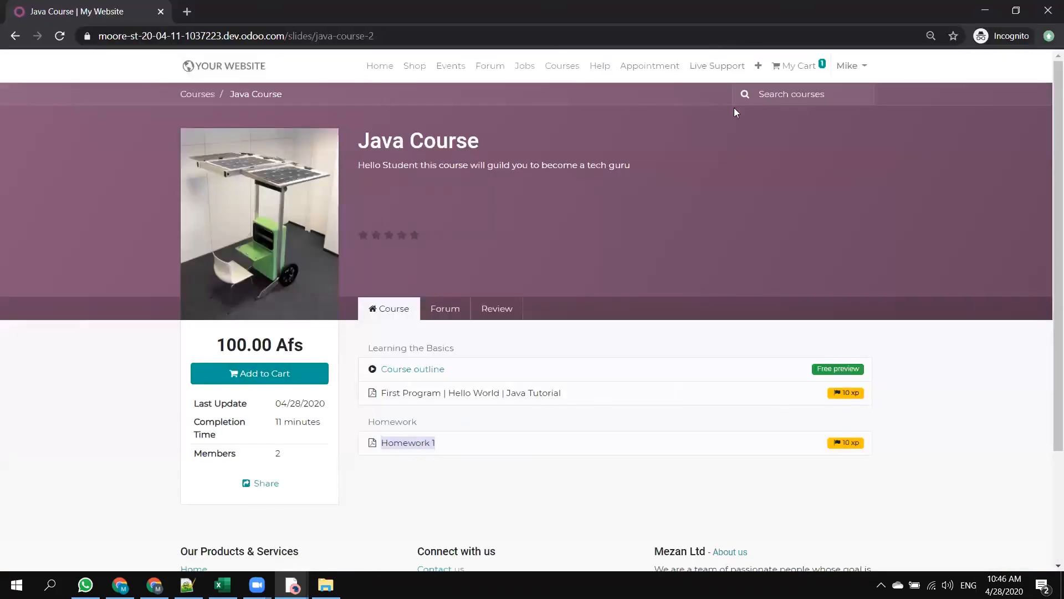
{"action": "left_click", "coordinate": [62, 32]}
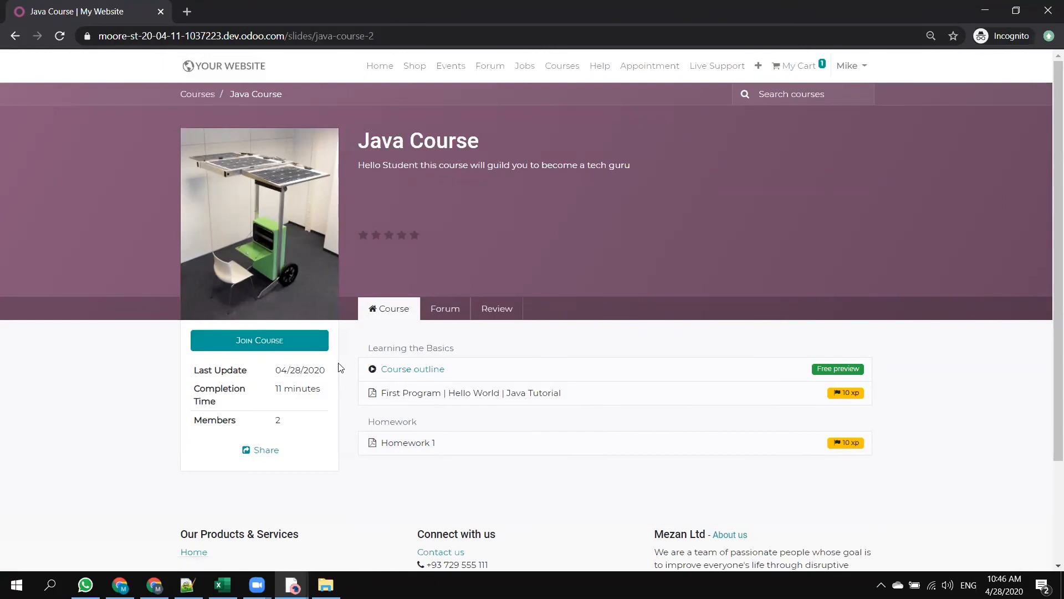
{"action": "key", "text": "alt+Tab"}
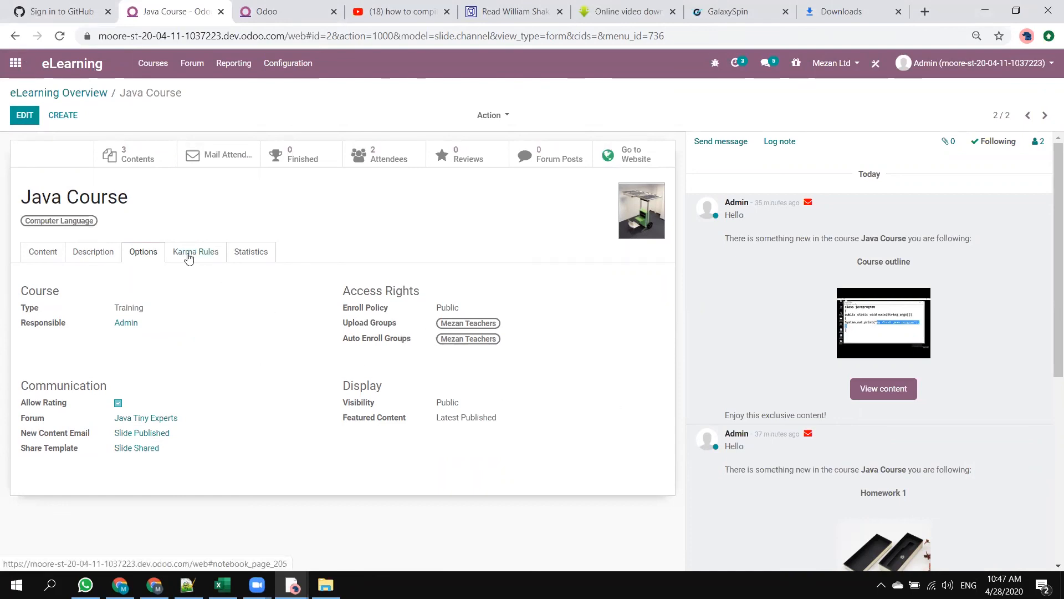
{"action": "key", "text": "alt+Tab"}
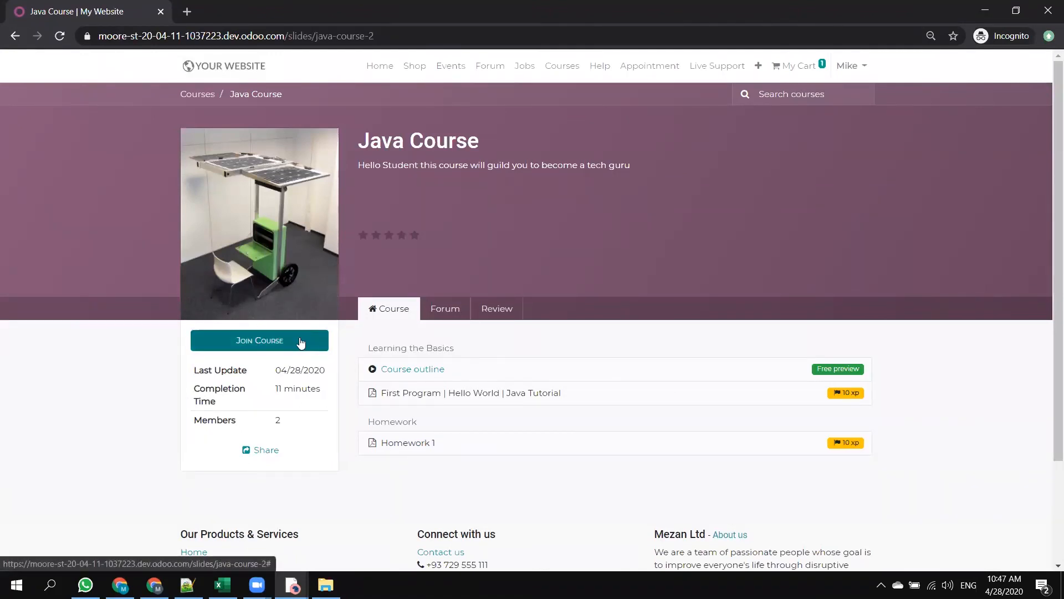
{"action": "left_click", "coordinate": [254, 344]}
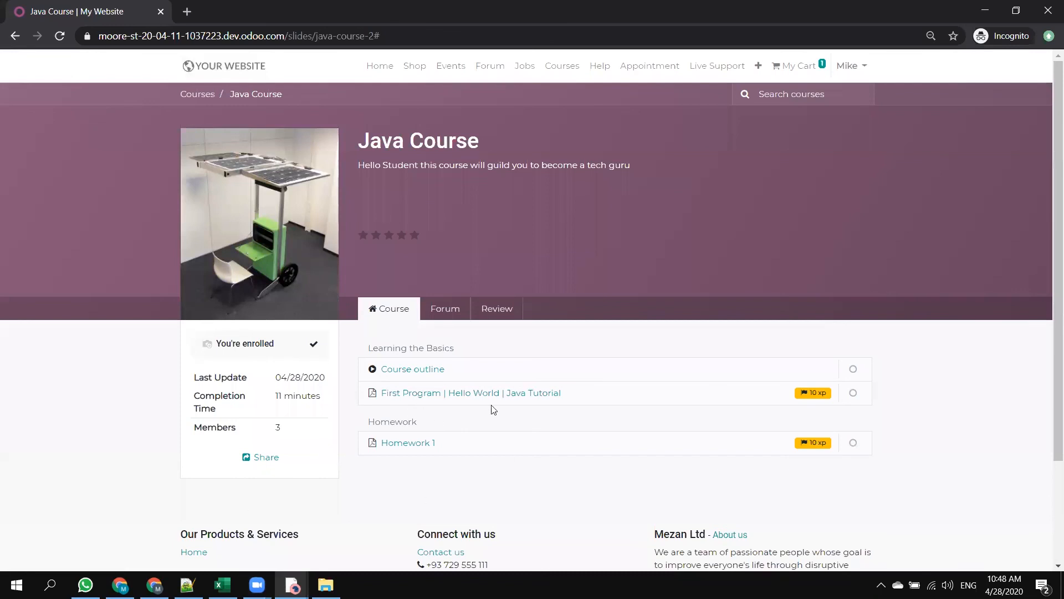
Open the First Program lesson, switch to the Course outline lesson, and pause its video.
{"action": "left_click", "coordinate": [431, 394]}
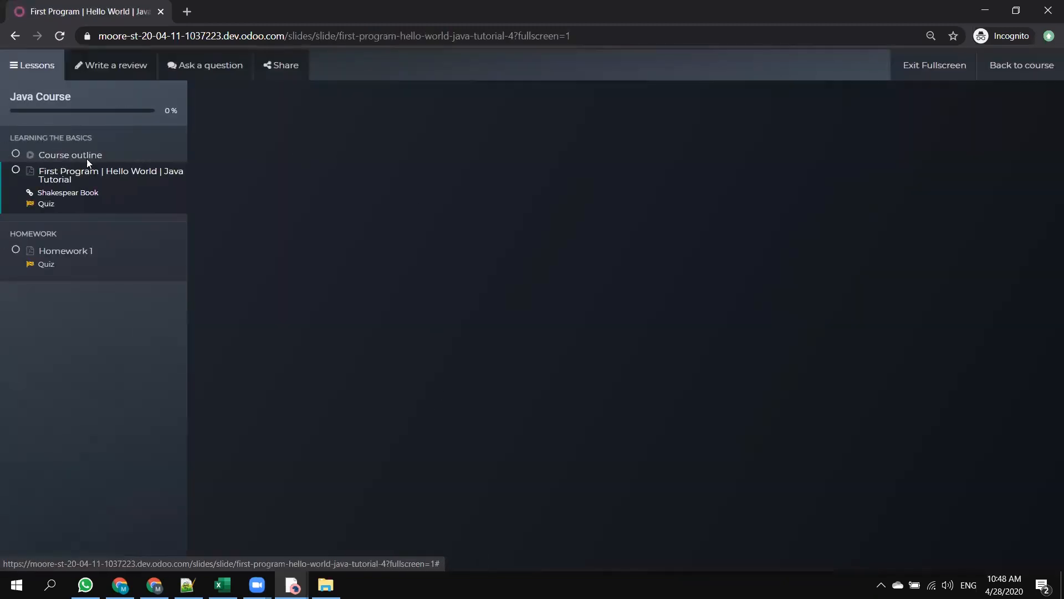
{"action": "left_click", "coordinate": [89, 156]}
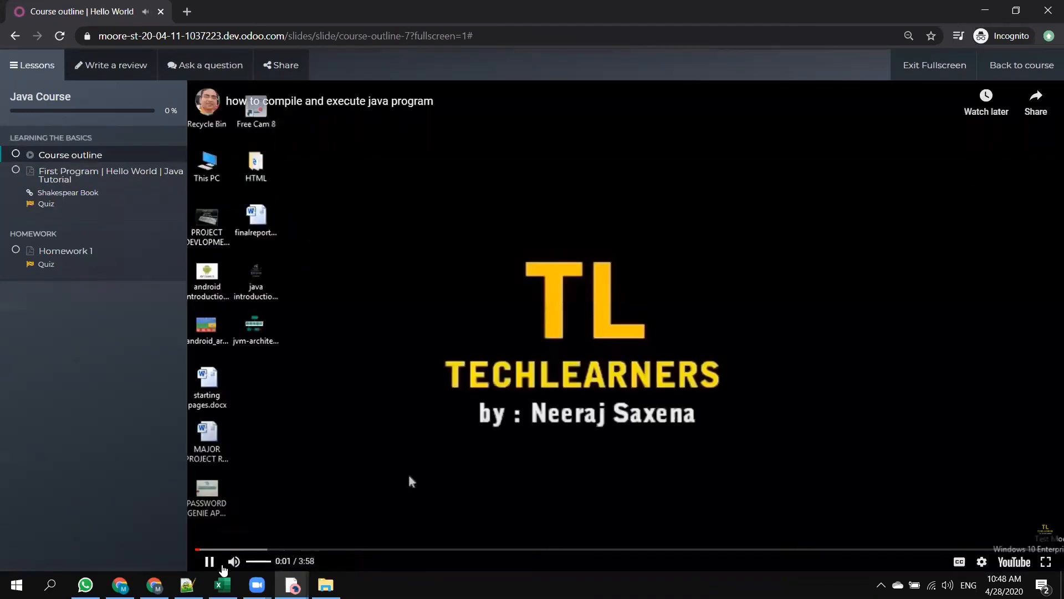
{"action": "left_click", "coordinate": [209, 564]}
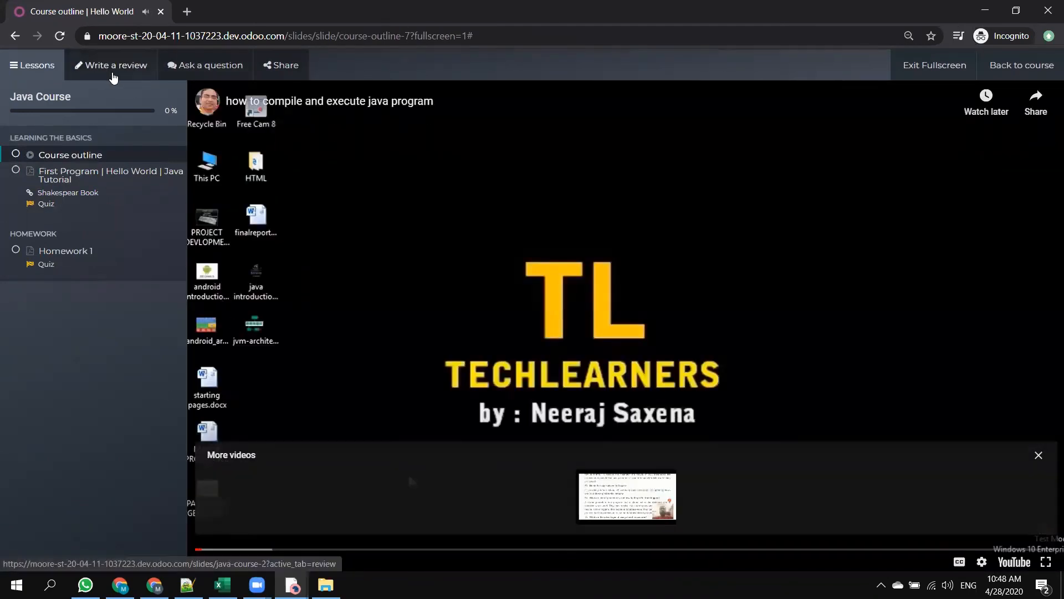
Open the review page of the Java Course as the student and filter the ratings by 5 stars.
{"action": "left_click", "coordinate": [111, 72]}
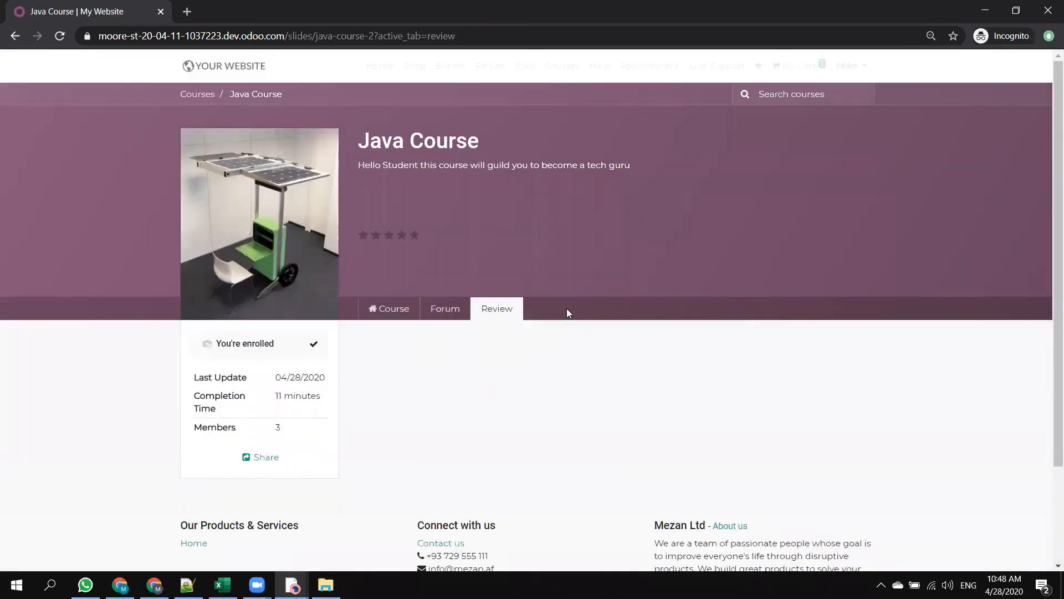
{"action": "scroll", "coordinate": [627, 314], "scroll_direction": "down", "scroll_amount": 1}
{"action": "scroll", "coordinate": [701, 288], "scroll_direction": "down", "scroll_amount": 1}
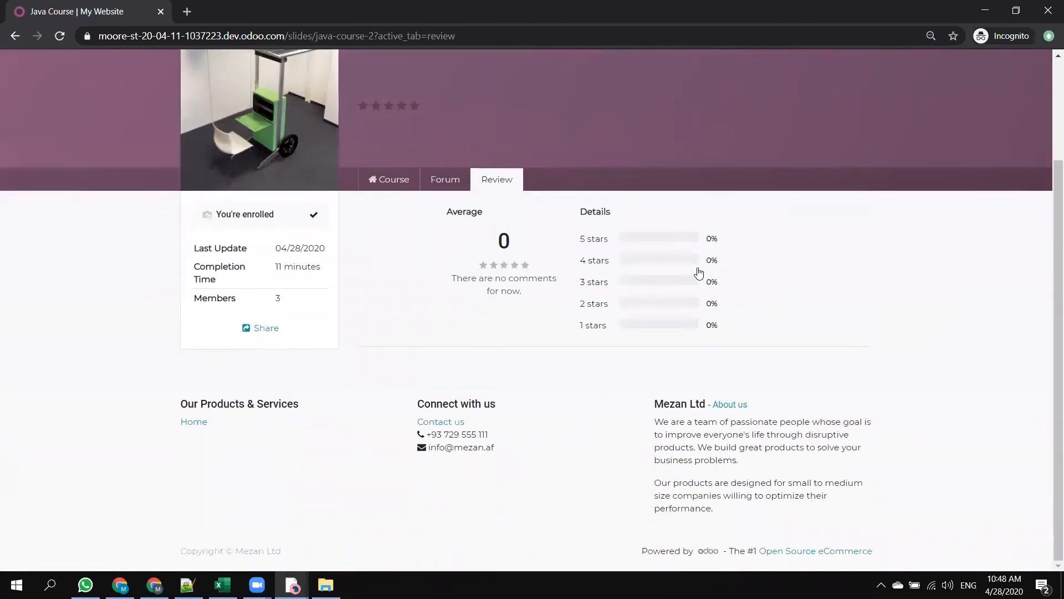
{"action": "left_click", "coordinate": [694, 243]}
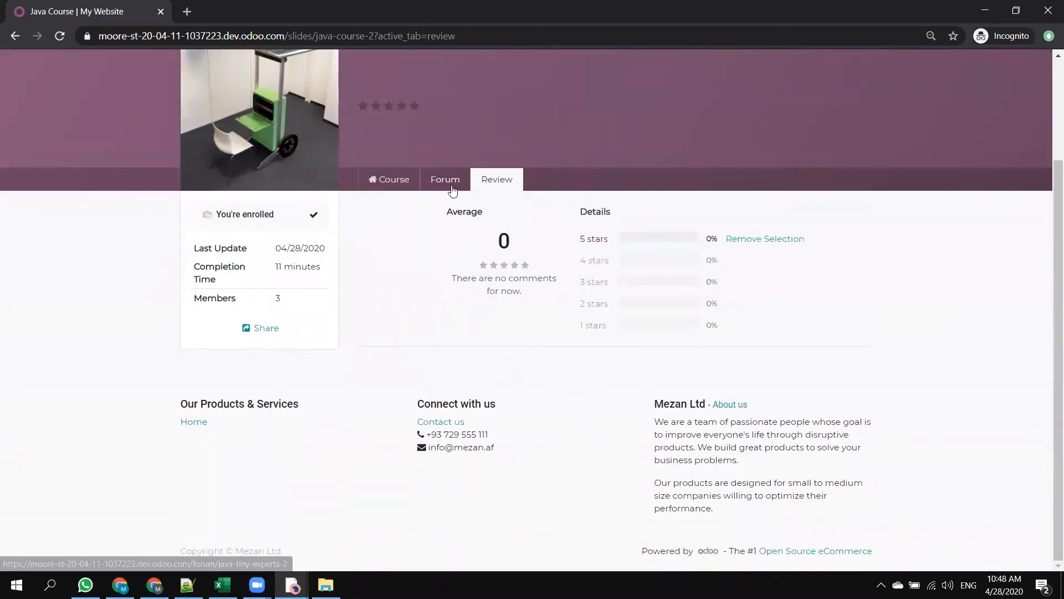
Switch back to the admin's Odoo backend window and go to the Mezan website through the Website app.
{"action": "key", "text": "alt+Tab"}
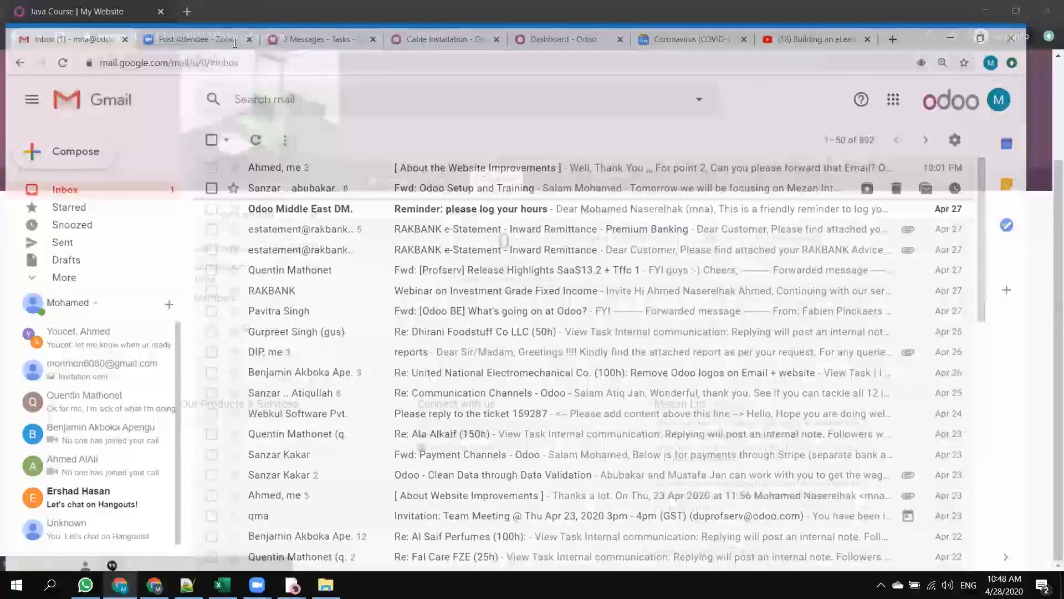
{"action": "key", "text": "alt+Tab"}
{"action": "key", "text": "alt+Tab"}
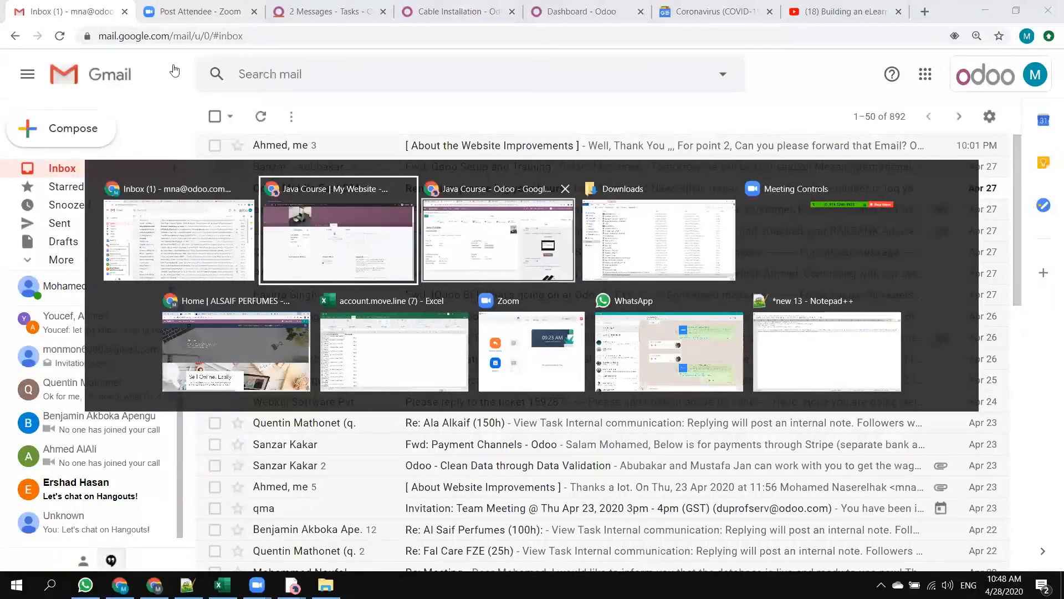
{"action": "left_click", "coordinate": [15, 63]}
{"action": "scroll", "coordinate": [418, 394], "scroll_direction": "down", "scroll_amount": 2}
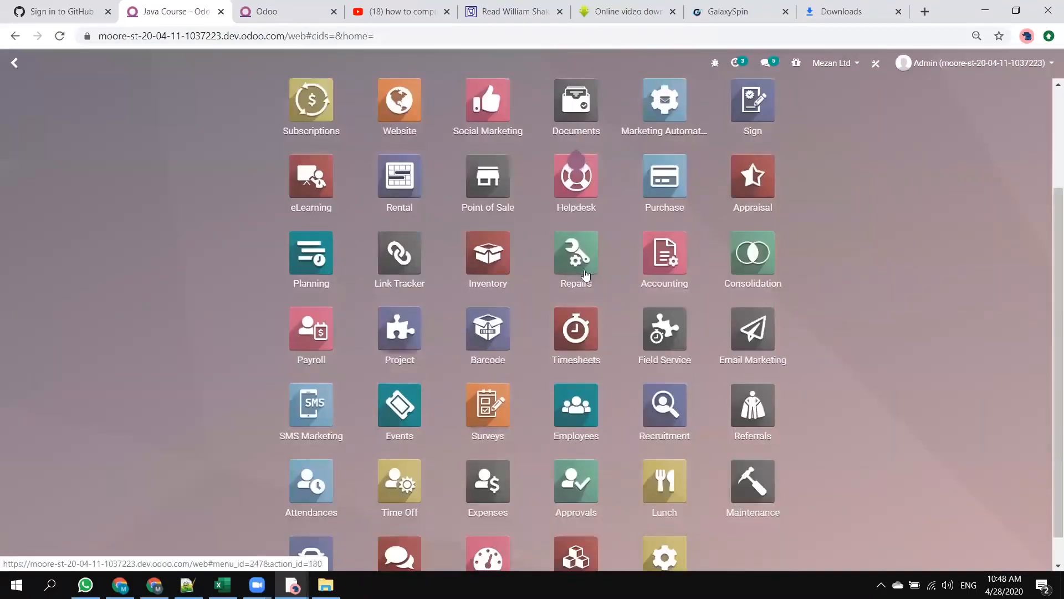
{"action": "scroll", "coordinate": [728, 193], "scroll_direction": "up", "scroll_amount": 3}
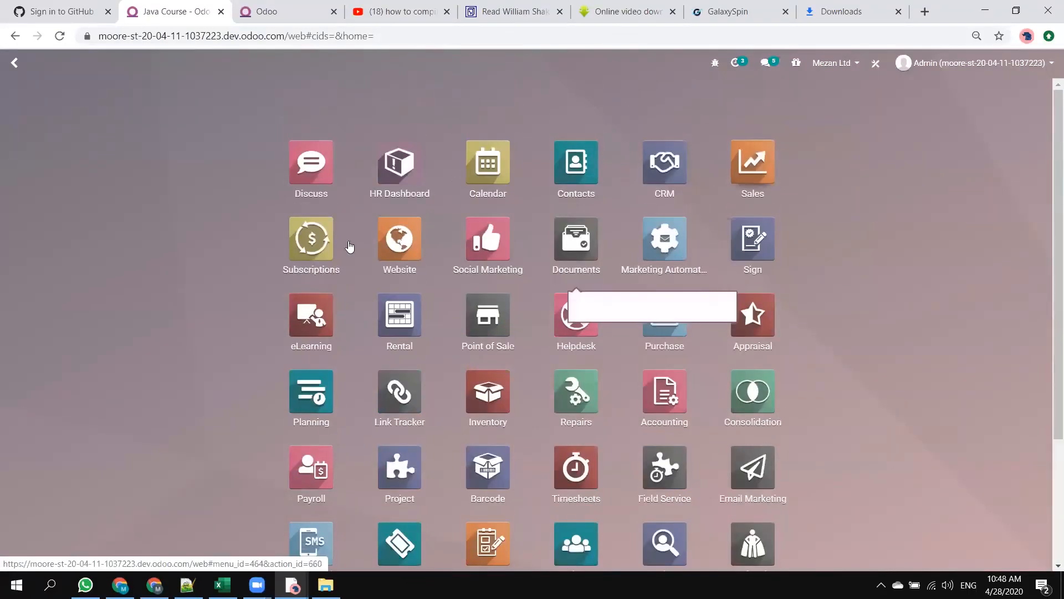
{"action": "left_click", "coordinate": [400, 237]}
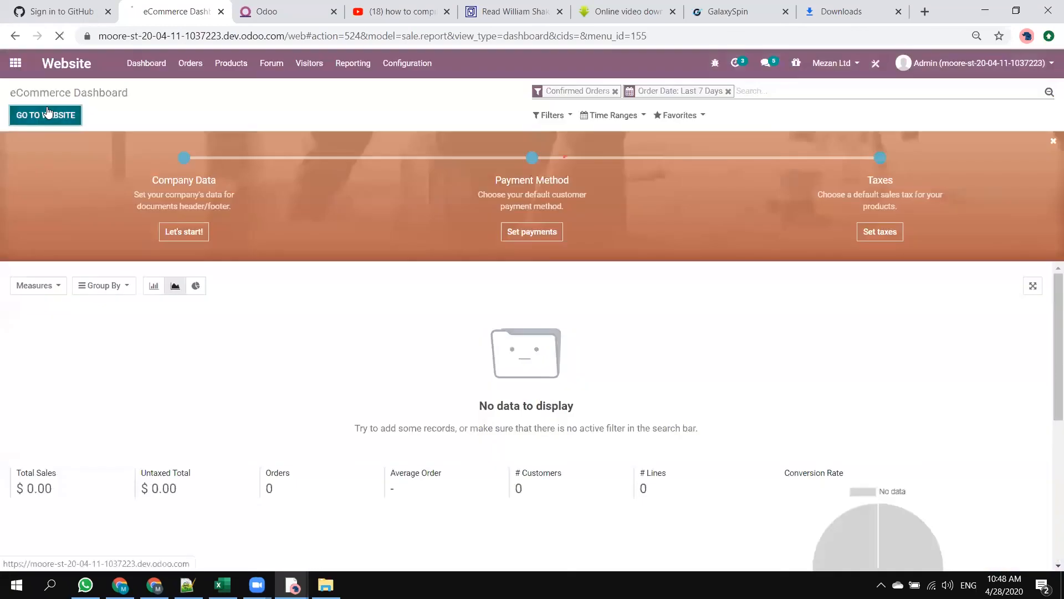
{"action": "left_click", "coordinate": [48, 114]}
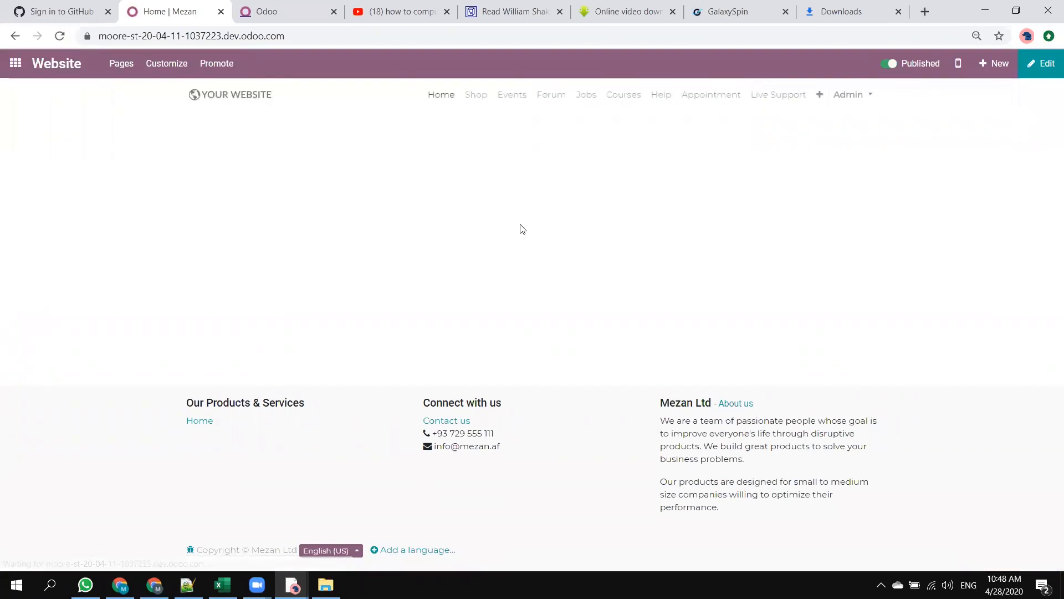
Open the Java Course from the website's courses as admin and examine its Course outline lesson, including in fullscreen.
{"action": "left_click", "coordinate": [609, 96]}
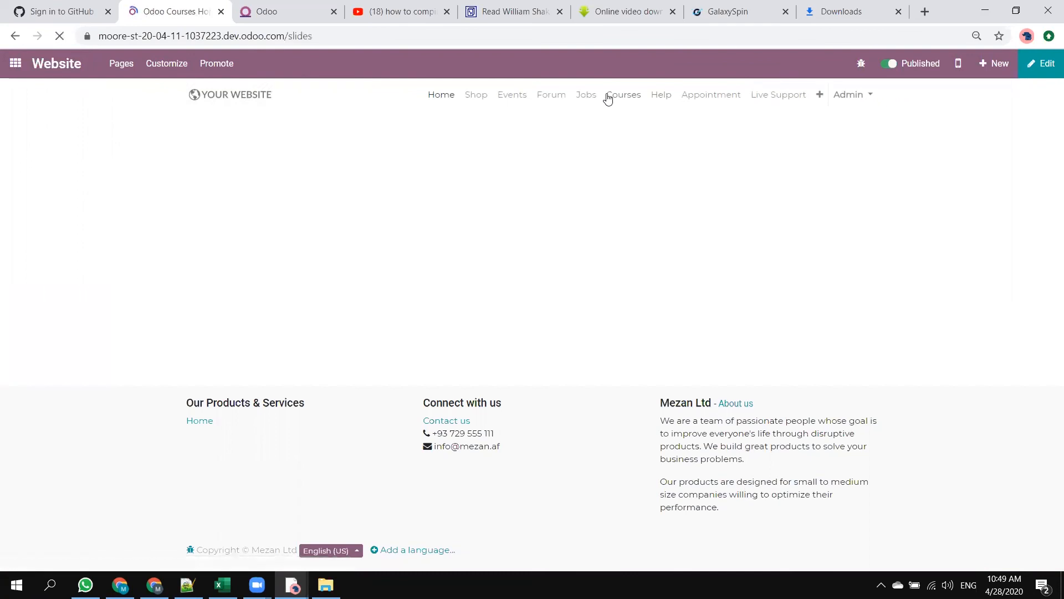
{"action": "scroll", "coordinate": [234, 363], "scroll_direction": "down", "scroll_amount": 3}
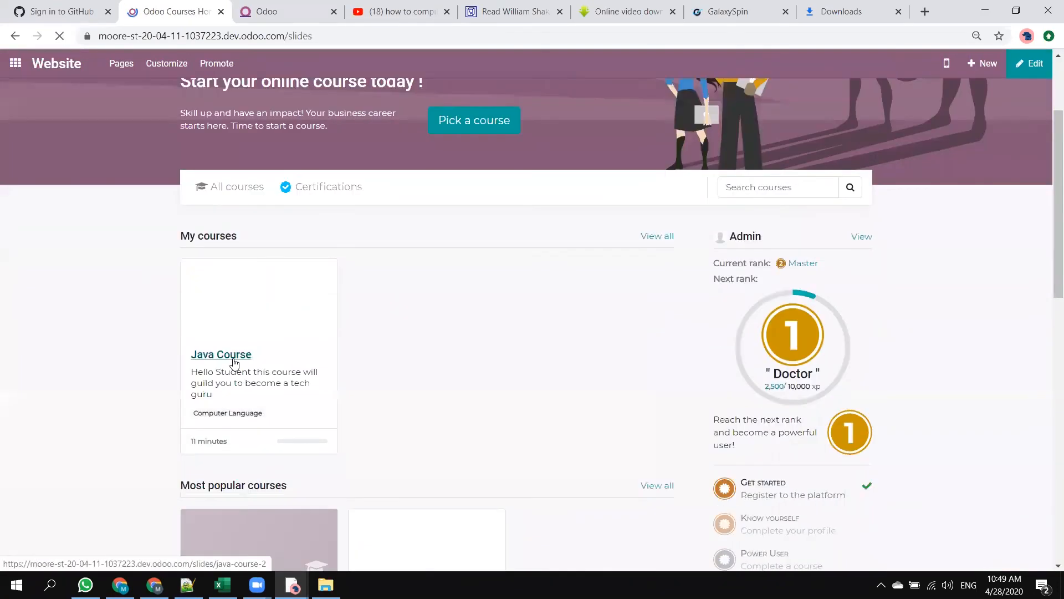
{"action": "left_click", "coordinate": [234, 363]}
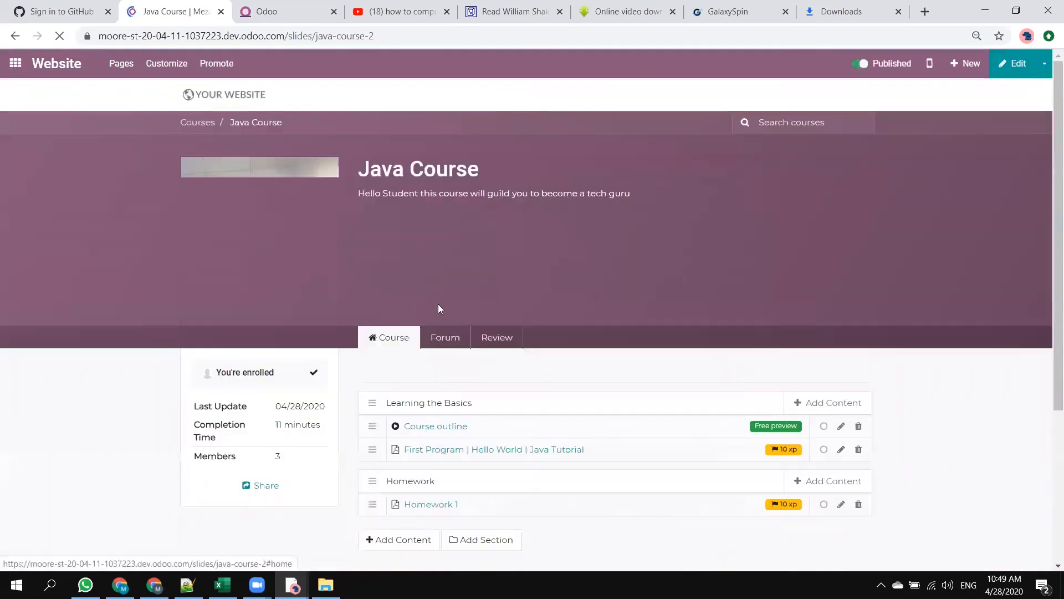
{"action": "scroll", "coordinate": [439, 308], "scroll_direction": "down", "scroll_amount": 3}
{"action": "left_click", "coordinate": [439, 294]}
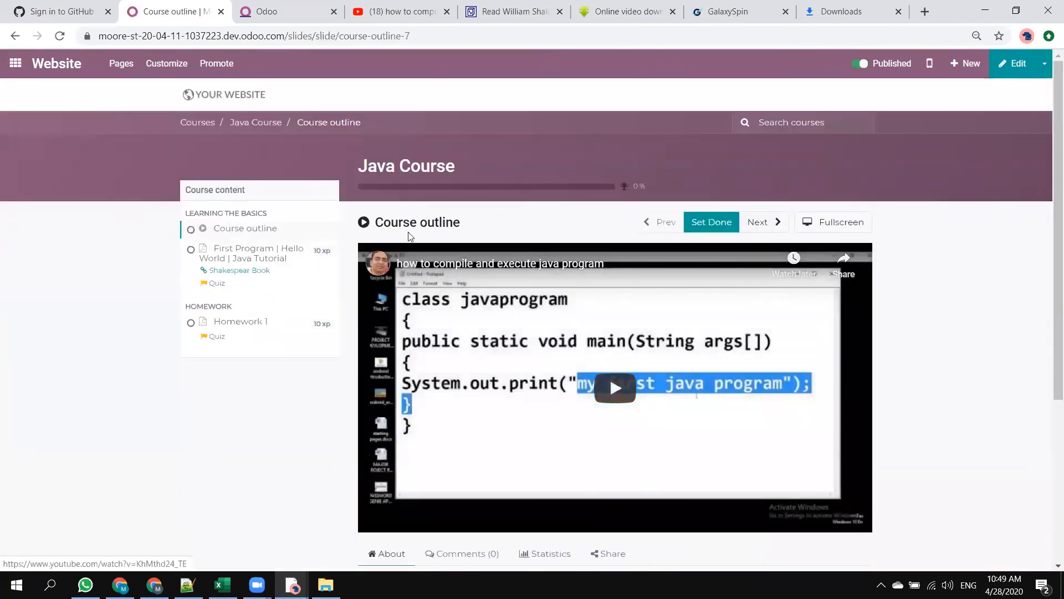
{"action": "scroll", "coordinate": [480, 356], "scroll_direction": "down", "scroll_amount": 3}
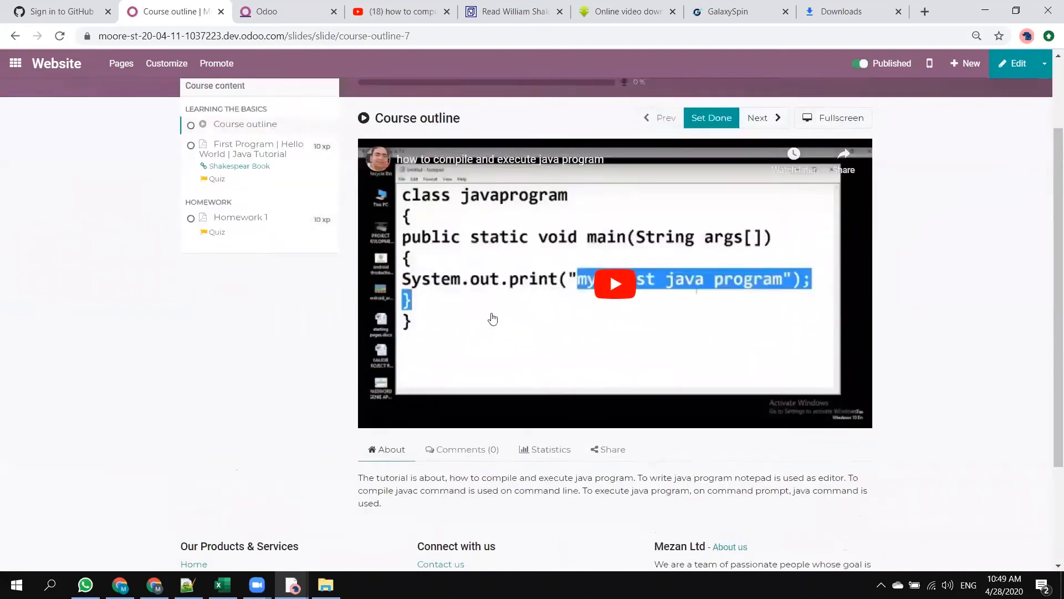
{"action": "scroll", "coordinate": [454, 349], "scroll_direction": "up", "scroll_amount": 3}
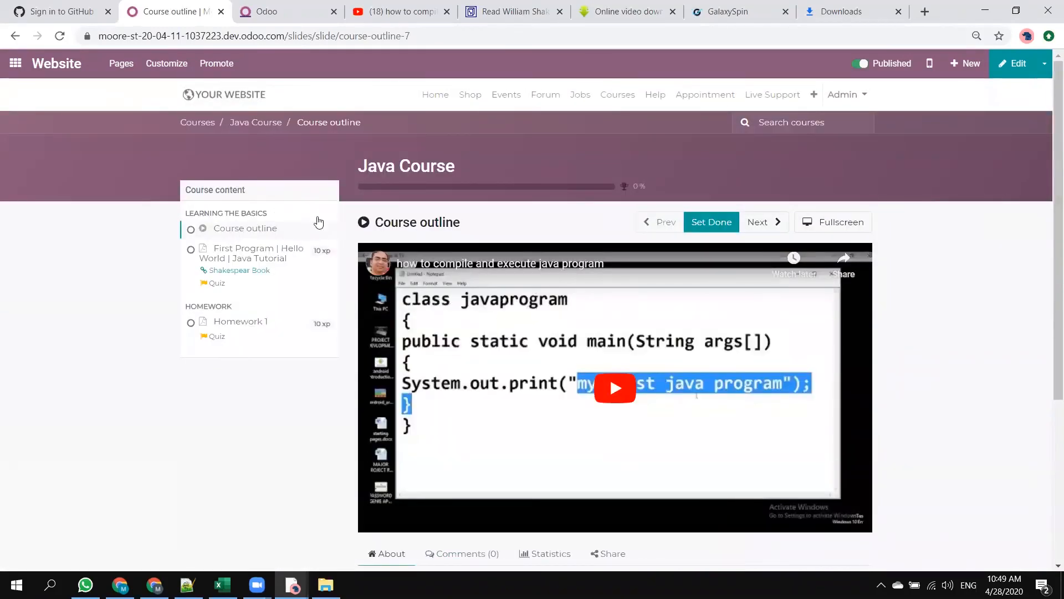
{"action": "left_click", "coordinate": [236, 233]}
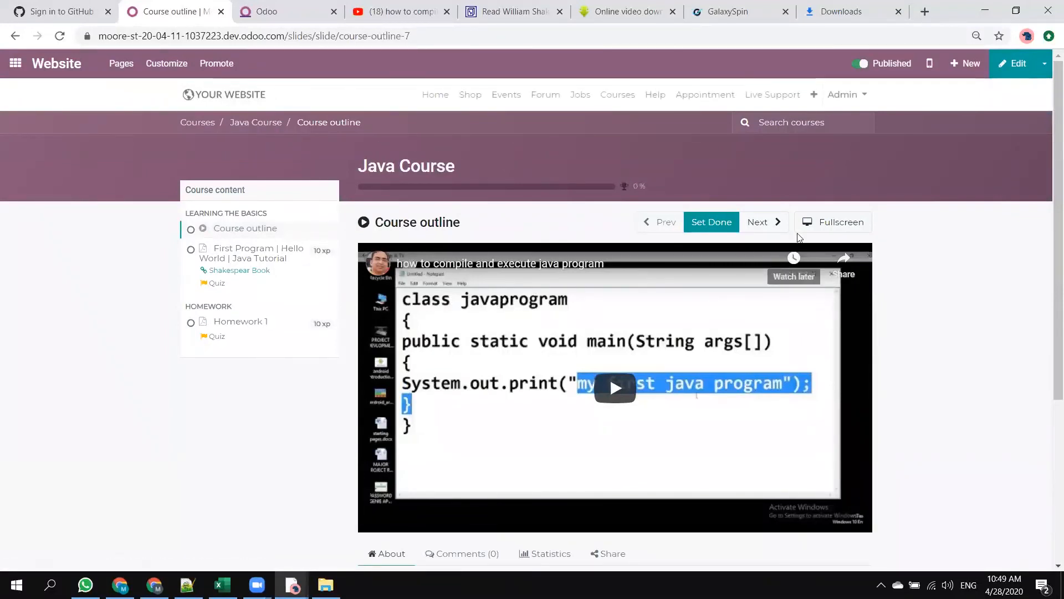
{"action": "left_click", "coordinate": [763, 222]}
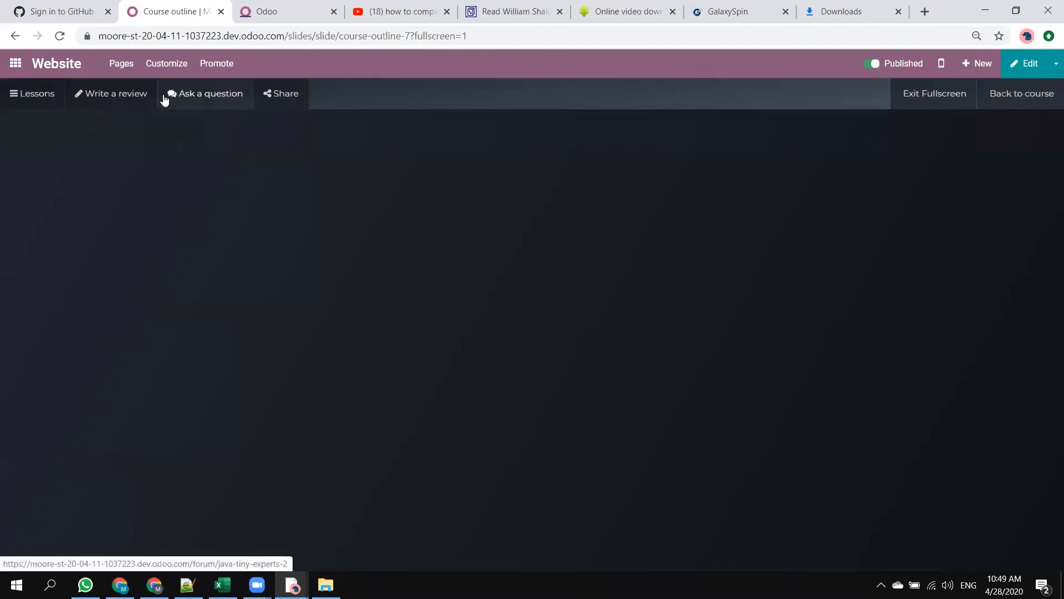
Go from the fullscreen lesson to the Java Course's reviews and filter the admin's view by 5 stars.
{"action": "left_click", "coordinate": [124, 99]}
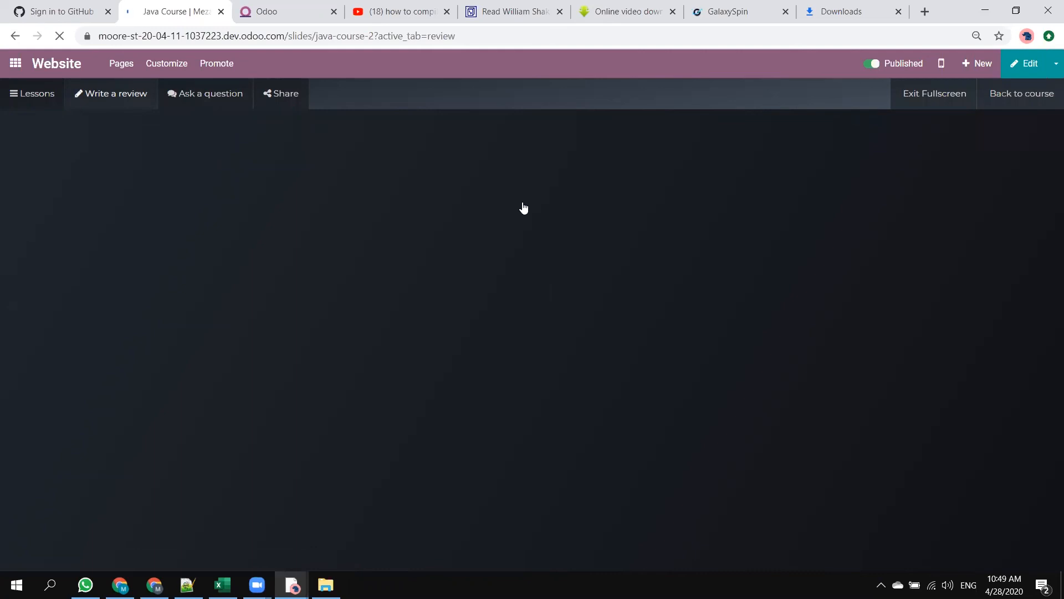
{"action": "scroll", "coordinate": [609, 333], "scroll_direction": "down", "scroll_amount": 3}
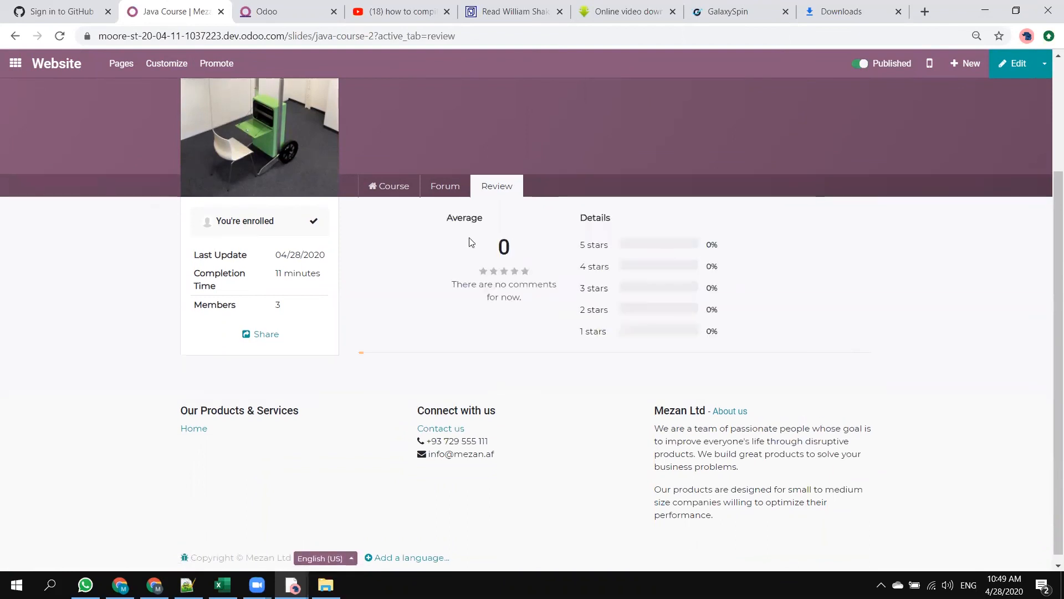
{"action": "left_click", "coordinate": [697, 246]}
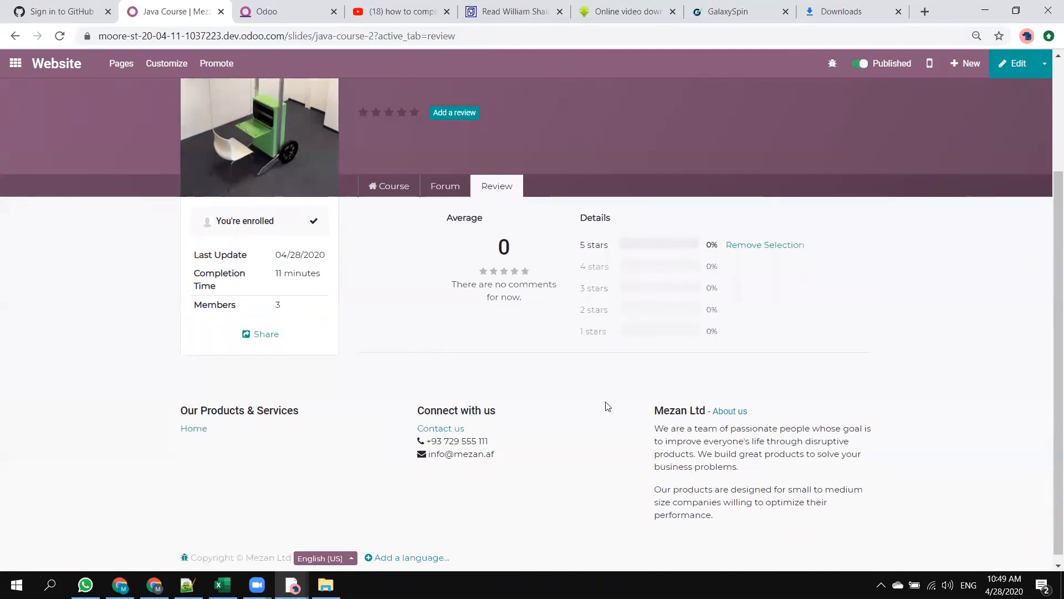
Open the forum linked to the Java Course and return to the course's review page.
{"action": "scroll", "coordinate": [608, 407], "scroll_direction": "down", "scroll_amount": 1}
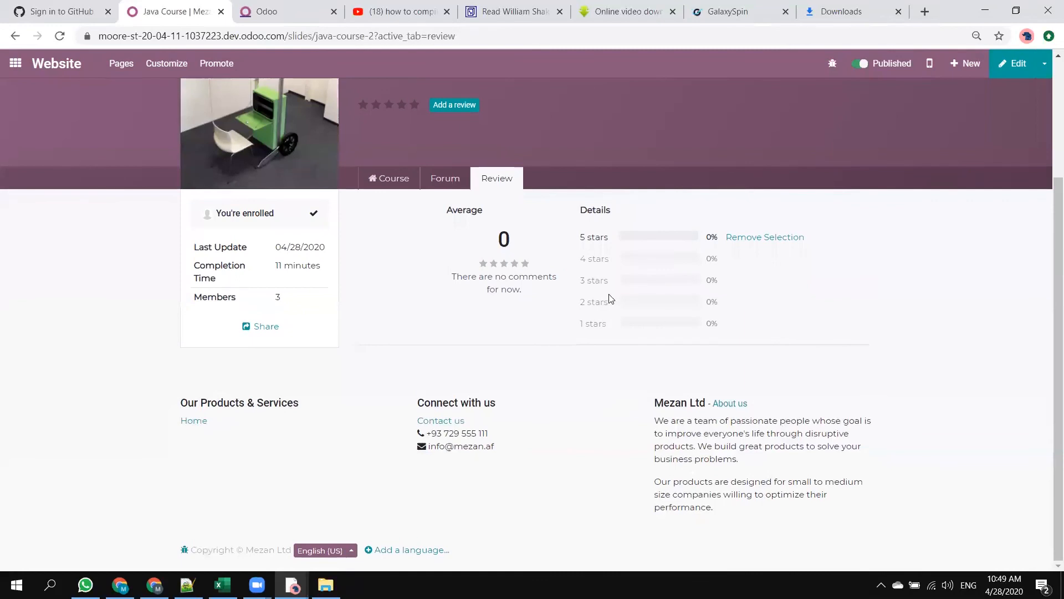
{"action": "left_click", "coordinate": [449, 180]}
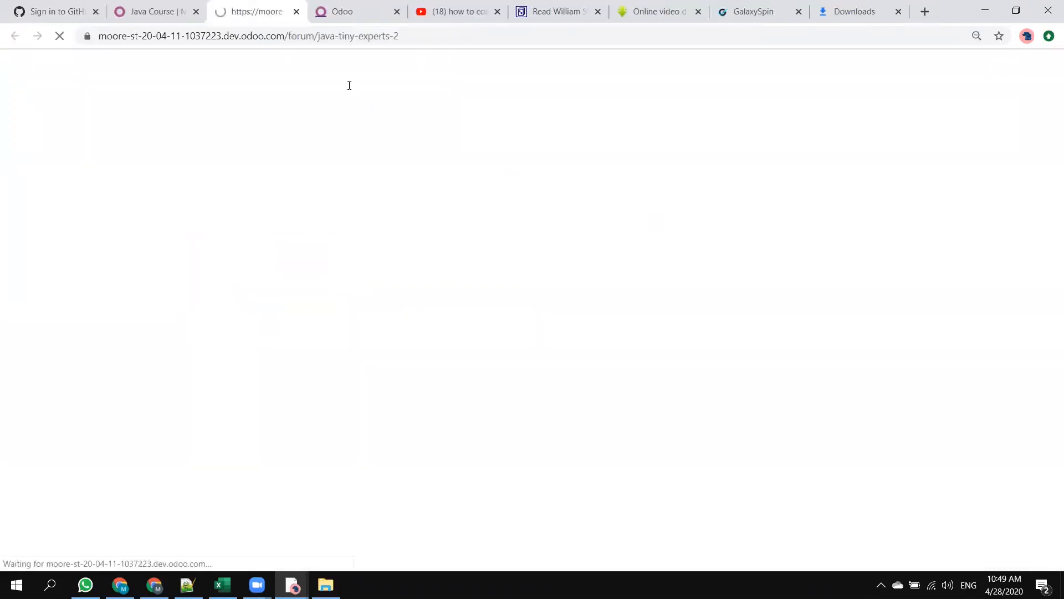
{"action": "left_click", "coordinate": [176, 9]}
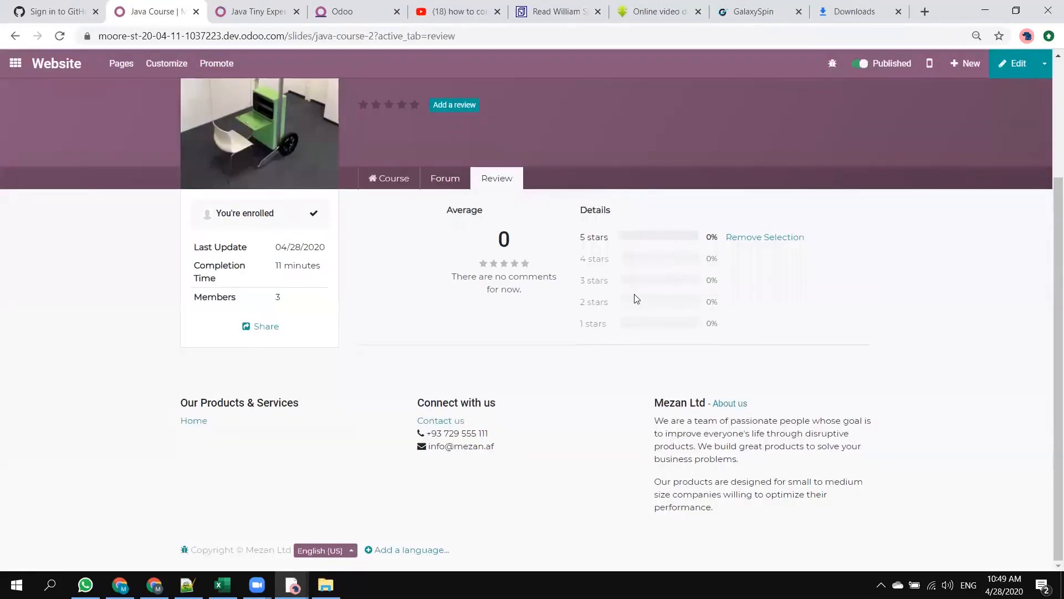
Start a new question in the Java Tiny Experts forum with the title "Need help with Writing this code".
{"action": "left_click", "coordinate": [256, 11]}
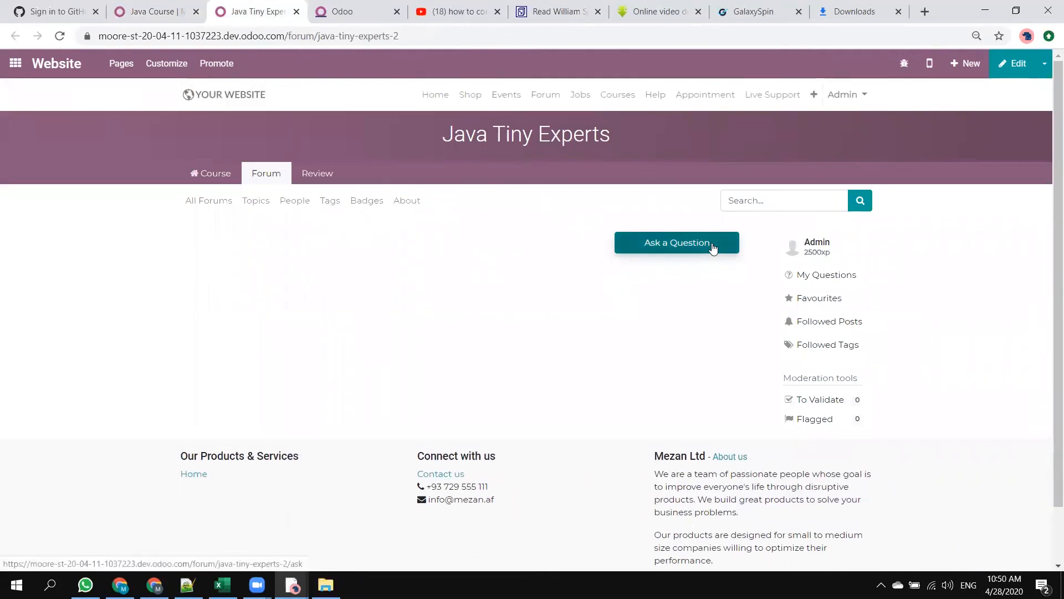
{"action": "left_click", "coordinate": [712, 245]}
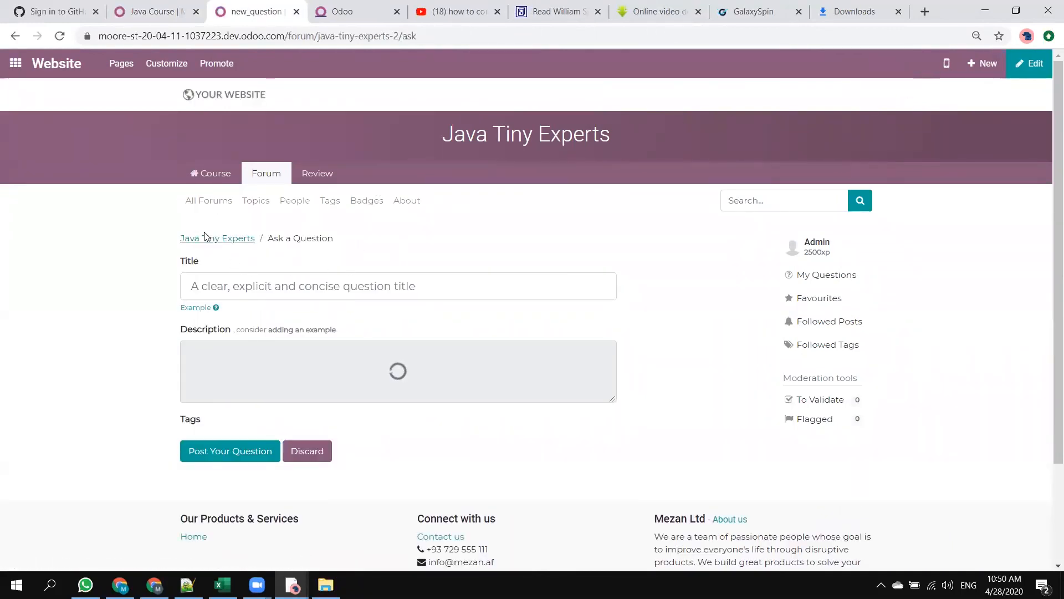
{"action": "left_click", "coordinate": [243, 278]}
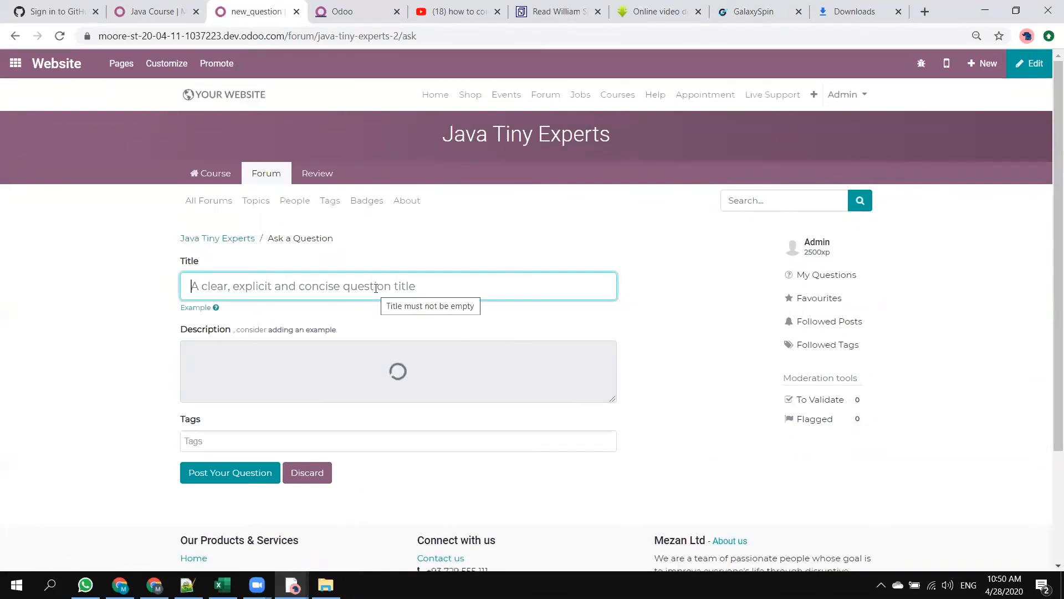
{"action": "type", "text": "Need "}
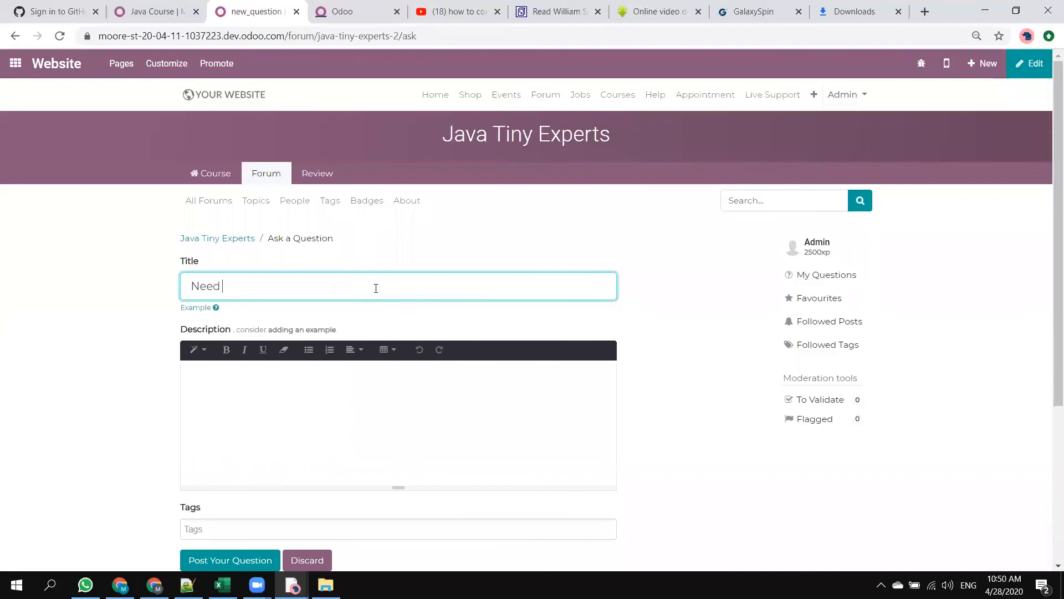
{"action": "type", "text": "help with"}
{"action": "scroll", "coordinate": [457, 263], "scroll_direction": "down", "scroll_amount": 2}
{"action": "type", "text": "Writing "}
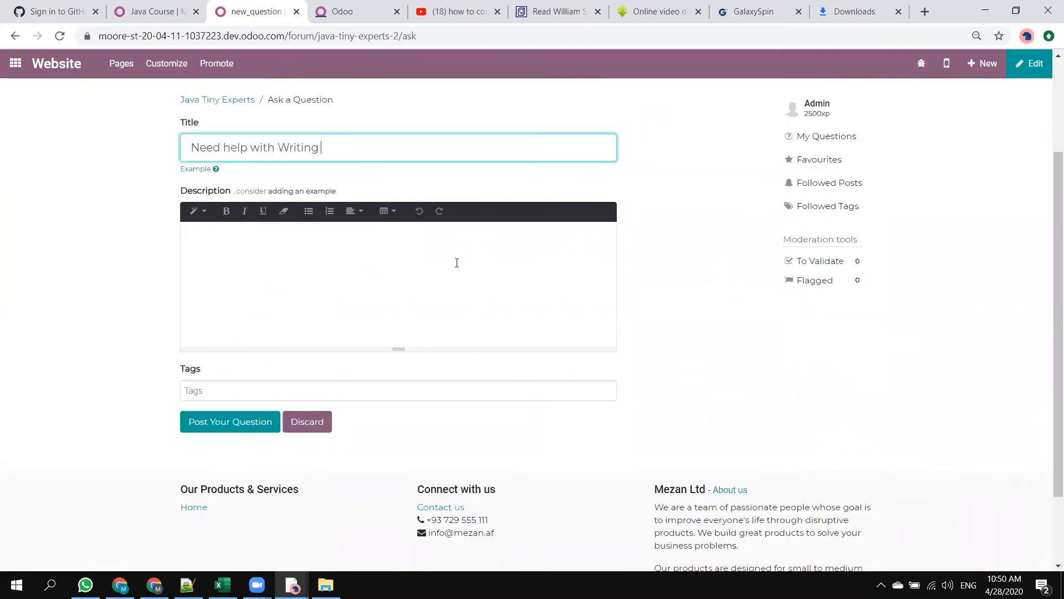
{"action": "type", "text": "this code"}
Enter "adadasdasd" as the question's description, tag it Help and post the question.
{"action": "left_click", "coordinate": [362, 263]}
{"action": "type", "text": "adadasdasd"}
{"action": "left_click", "coordinate": [233, 386]}
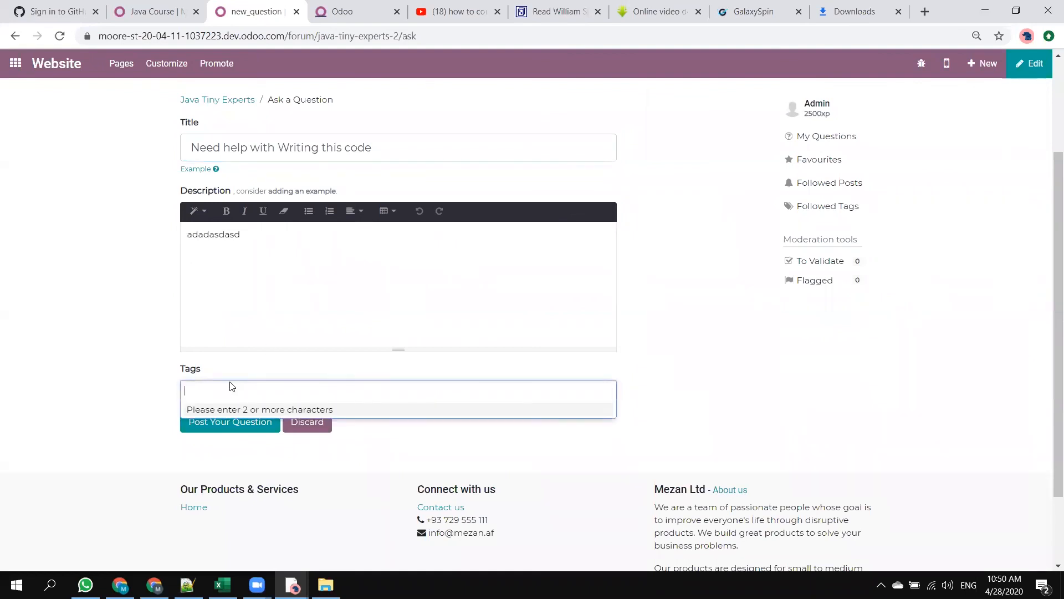
{"action": "type", "text": "He"}
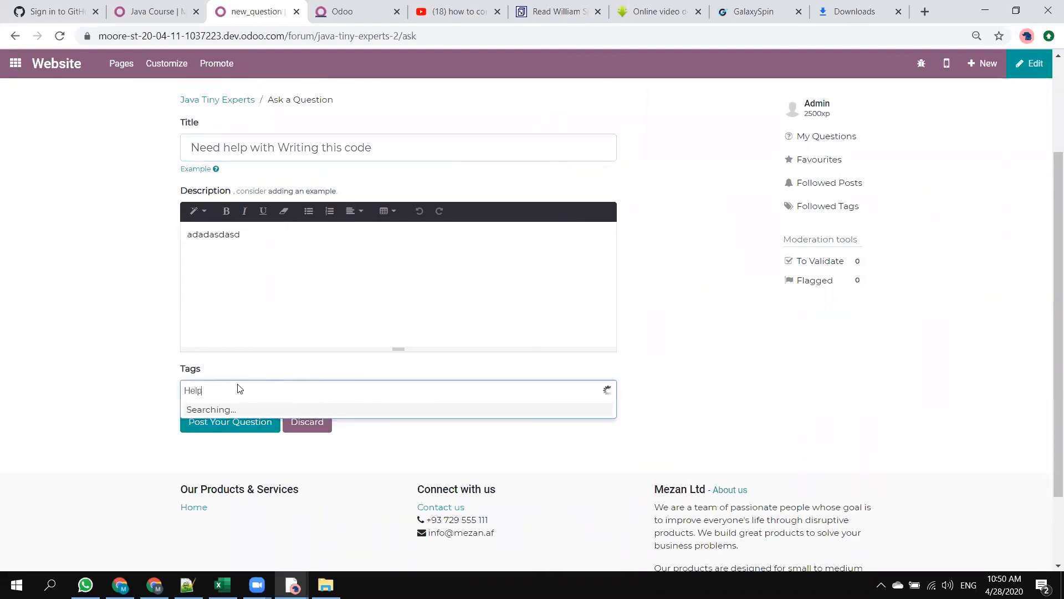
{"action": "type", "text": "lp"}
{"action": "left_click", "coordinate": [247, 410]}
{"action": "left_click", "coordinate": [238, 420]}
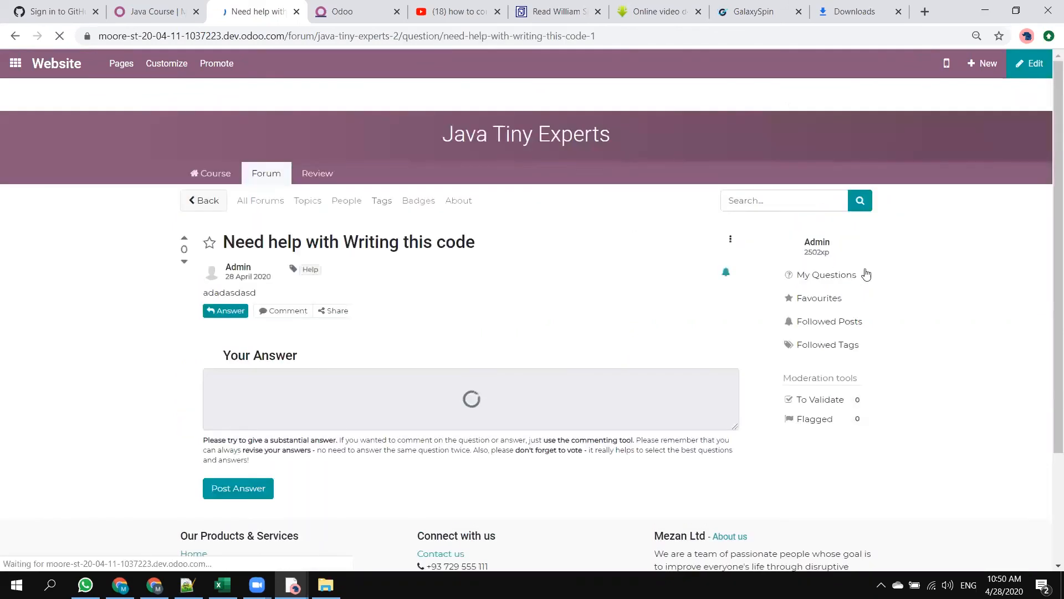
Return from the posted question to the Java Course page, then go to the website's forum overview and its Courses Discussions.
{"action": "left_click", "coordinate": [232, 183]}
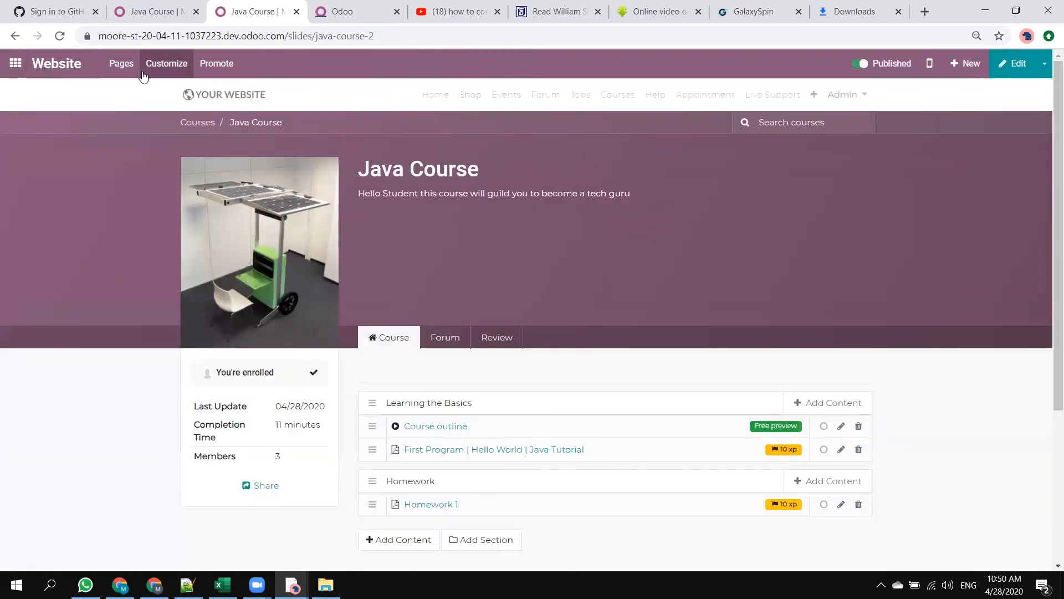
{"action": "left_click", "coordinate": [621, 98]}
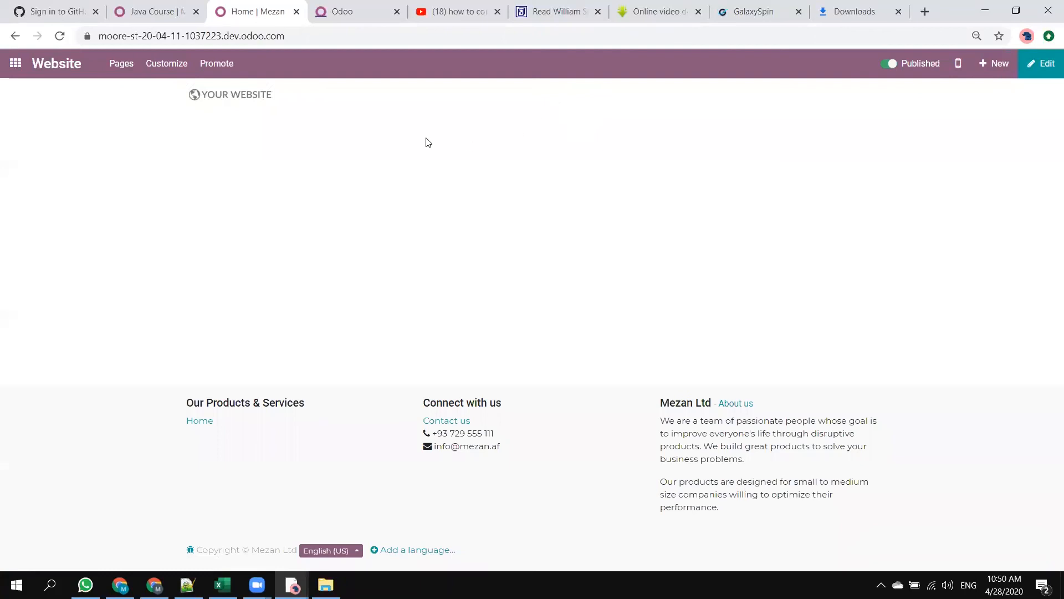
{"action": "left_click", "coordinate": [555, 97]}
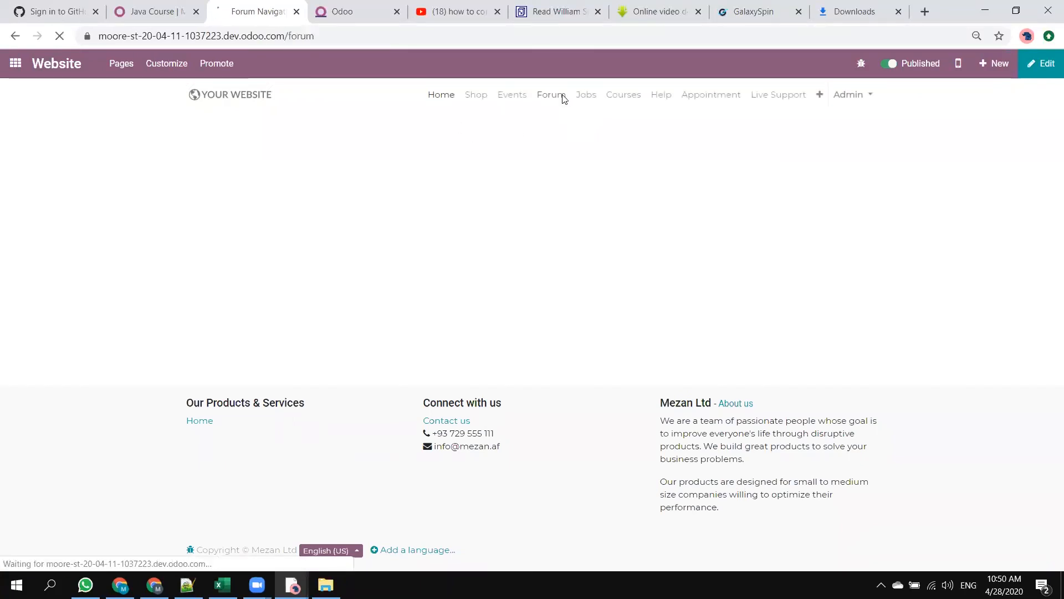
{"action": "scroll", "coordinate": [331, 304], "scroll_direction": "down", "scroll_amount": 2}
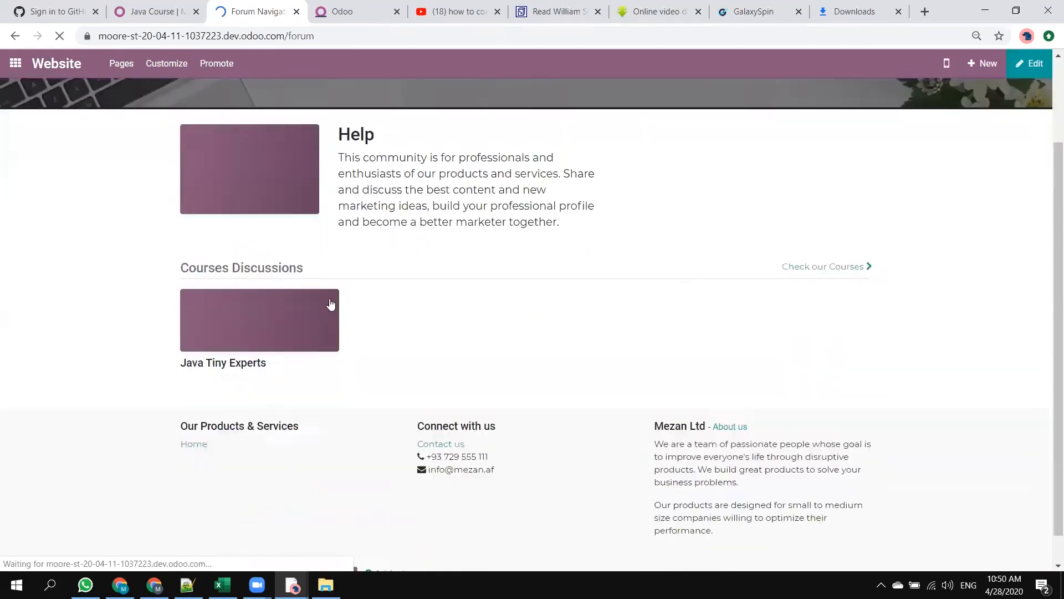
{"action": "scroll", "coordinate": [331, 304], "scroll_direction": "down", "scroll_amount": 1}
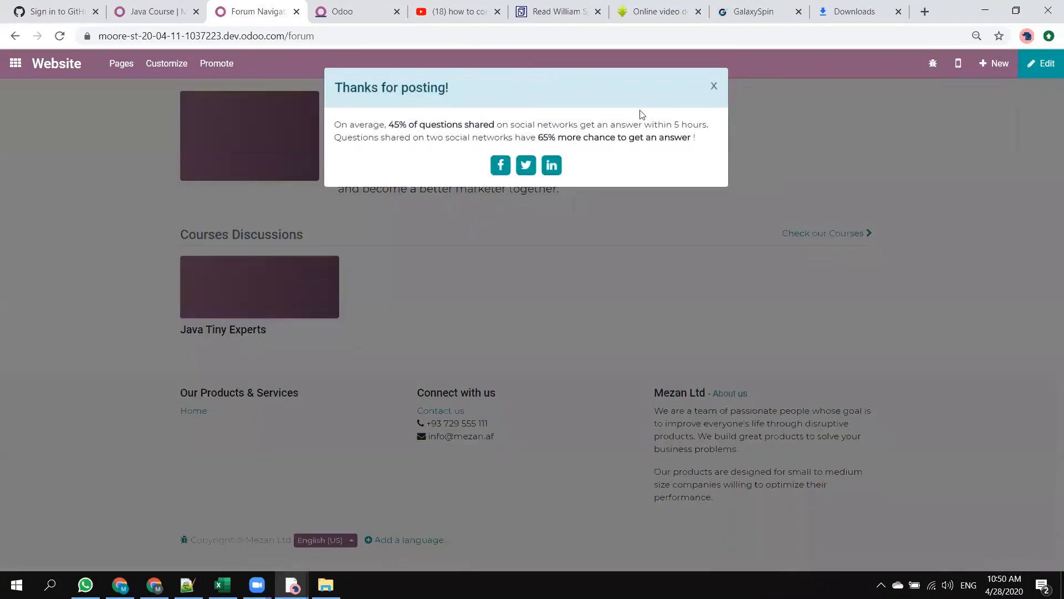
Dismiss the posting notice and open the question "Need help with Writing this code" from the Java Tiny Experts forum.
{"action": "left_click", "coordinate": [714, 86]}
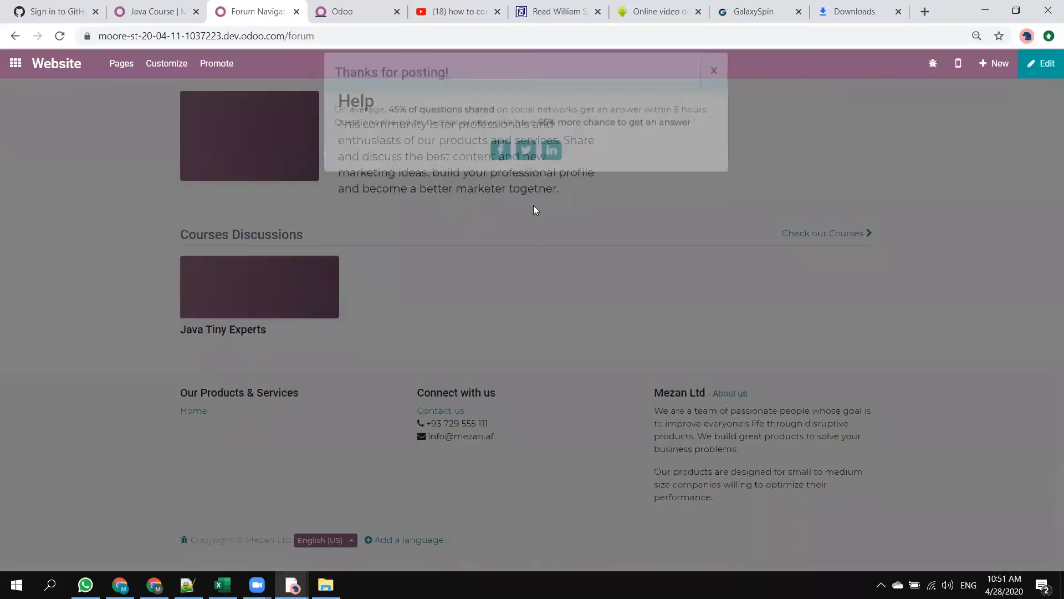
{"action": "left_click", "coordinate": [226, 331]}
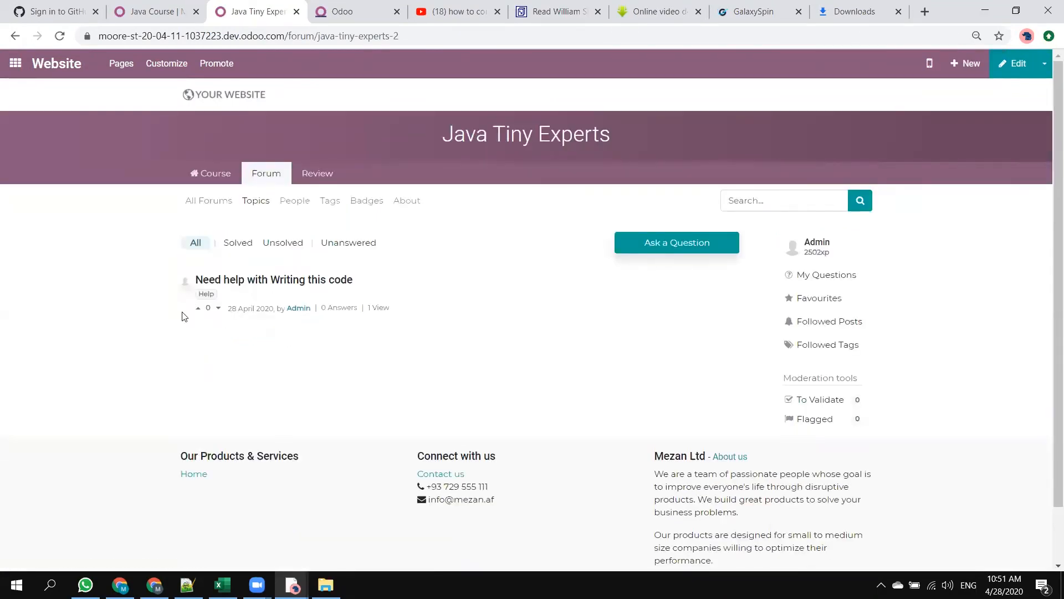
{"action": "left_click", "coordinate": [258, 285]}
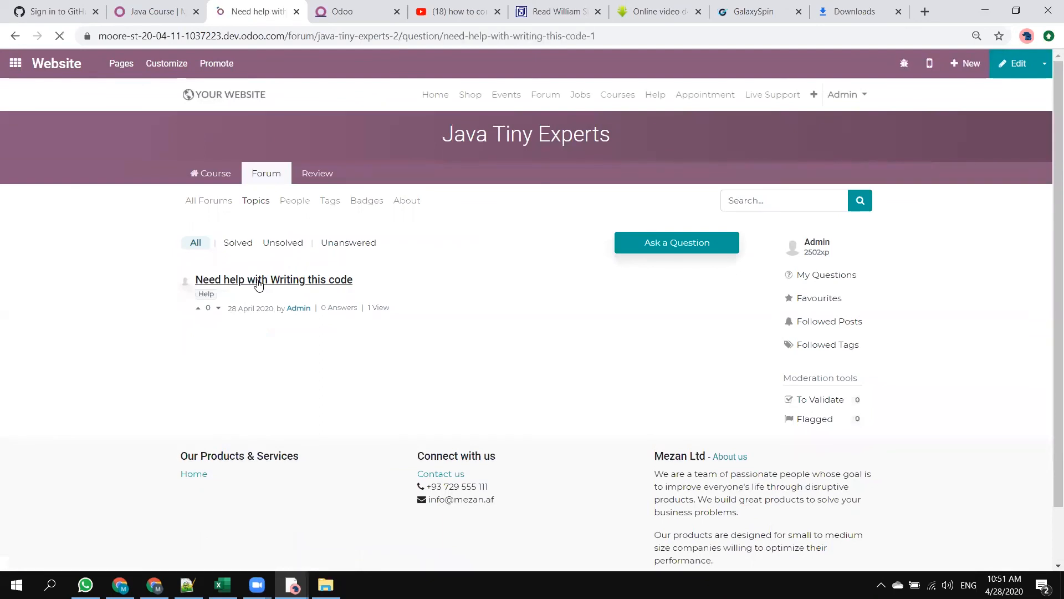